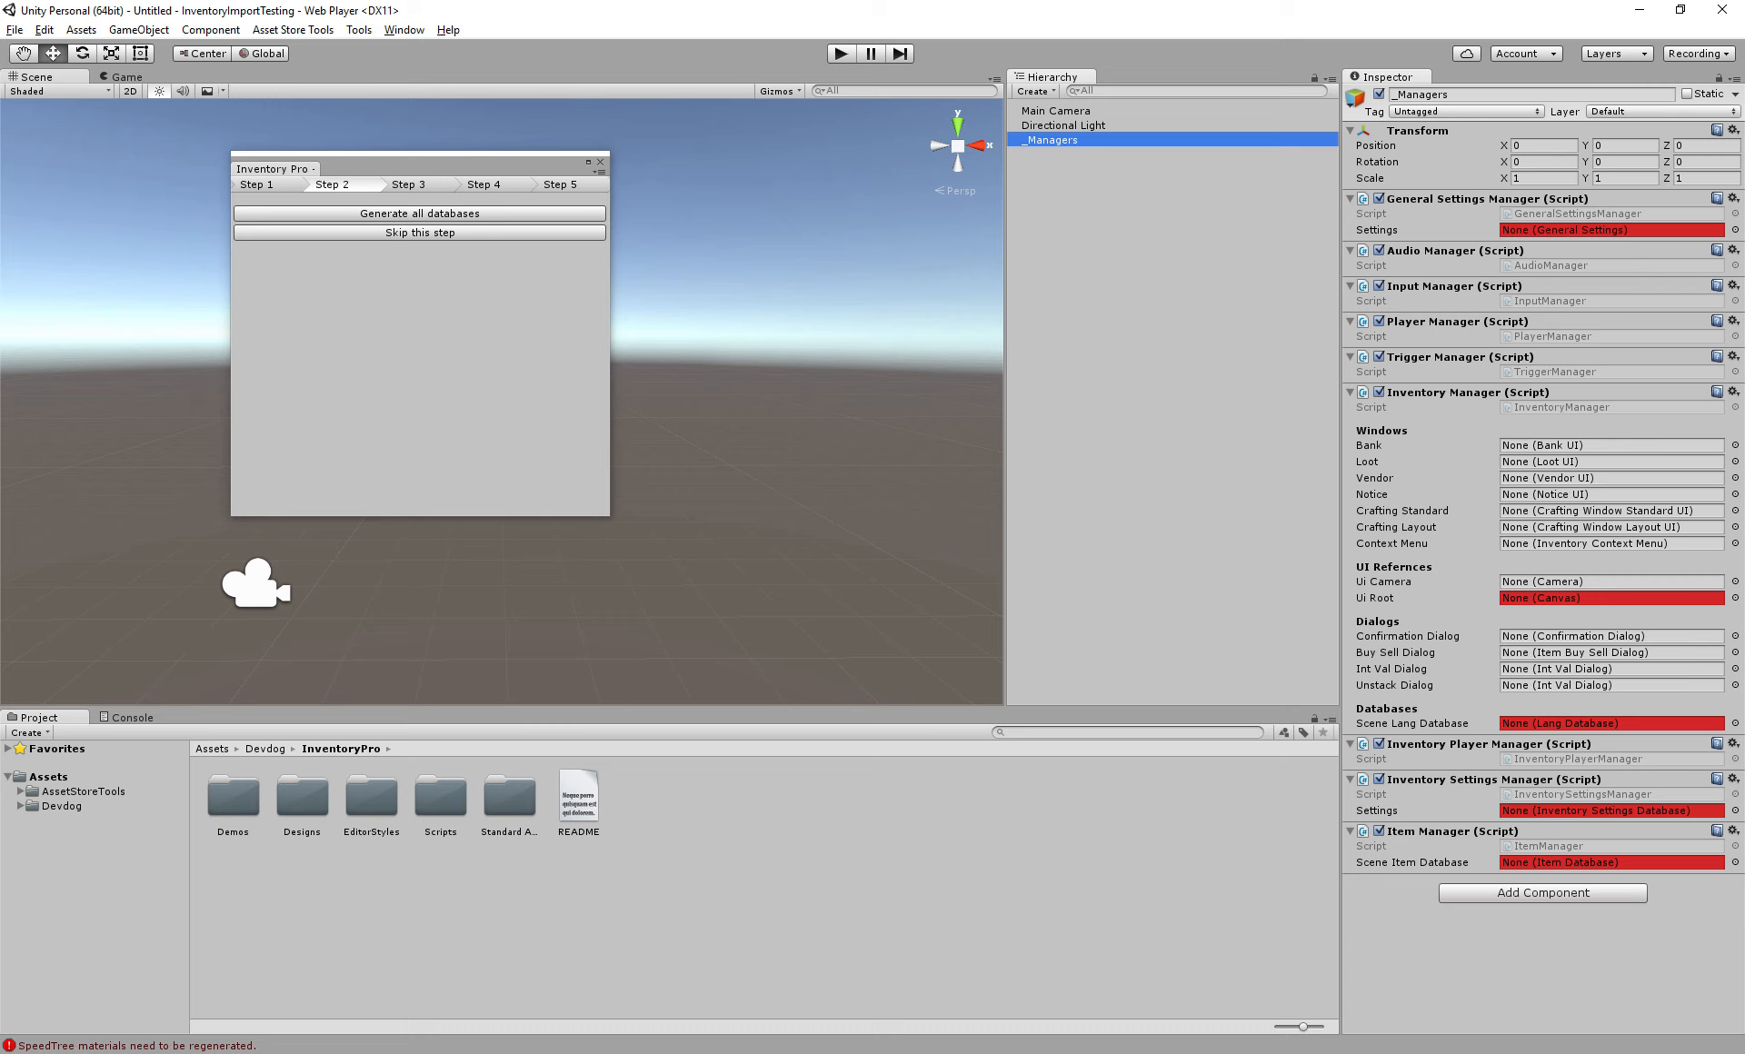
# Move the _Managers object to the first place in the hierarchy and point out its empty Bank, Loot and Vendor window references
pyautogui.moveTo(1051, 140); pyautogui.dragTo(1052, 105)
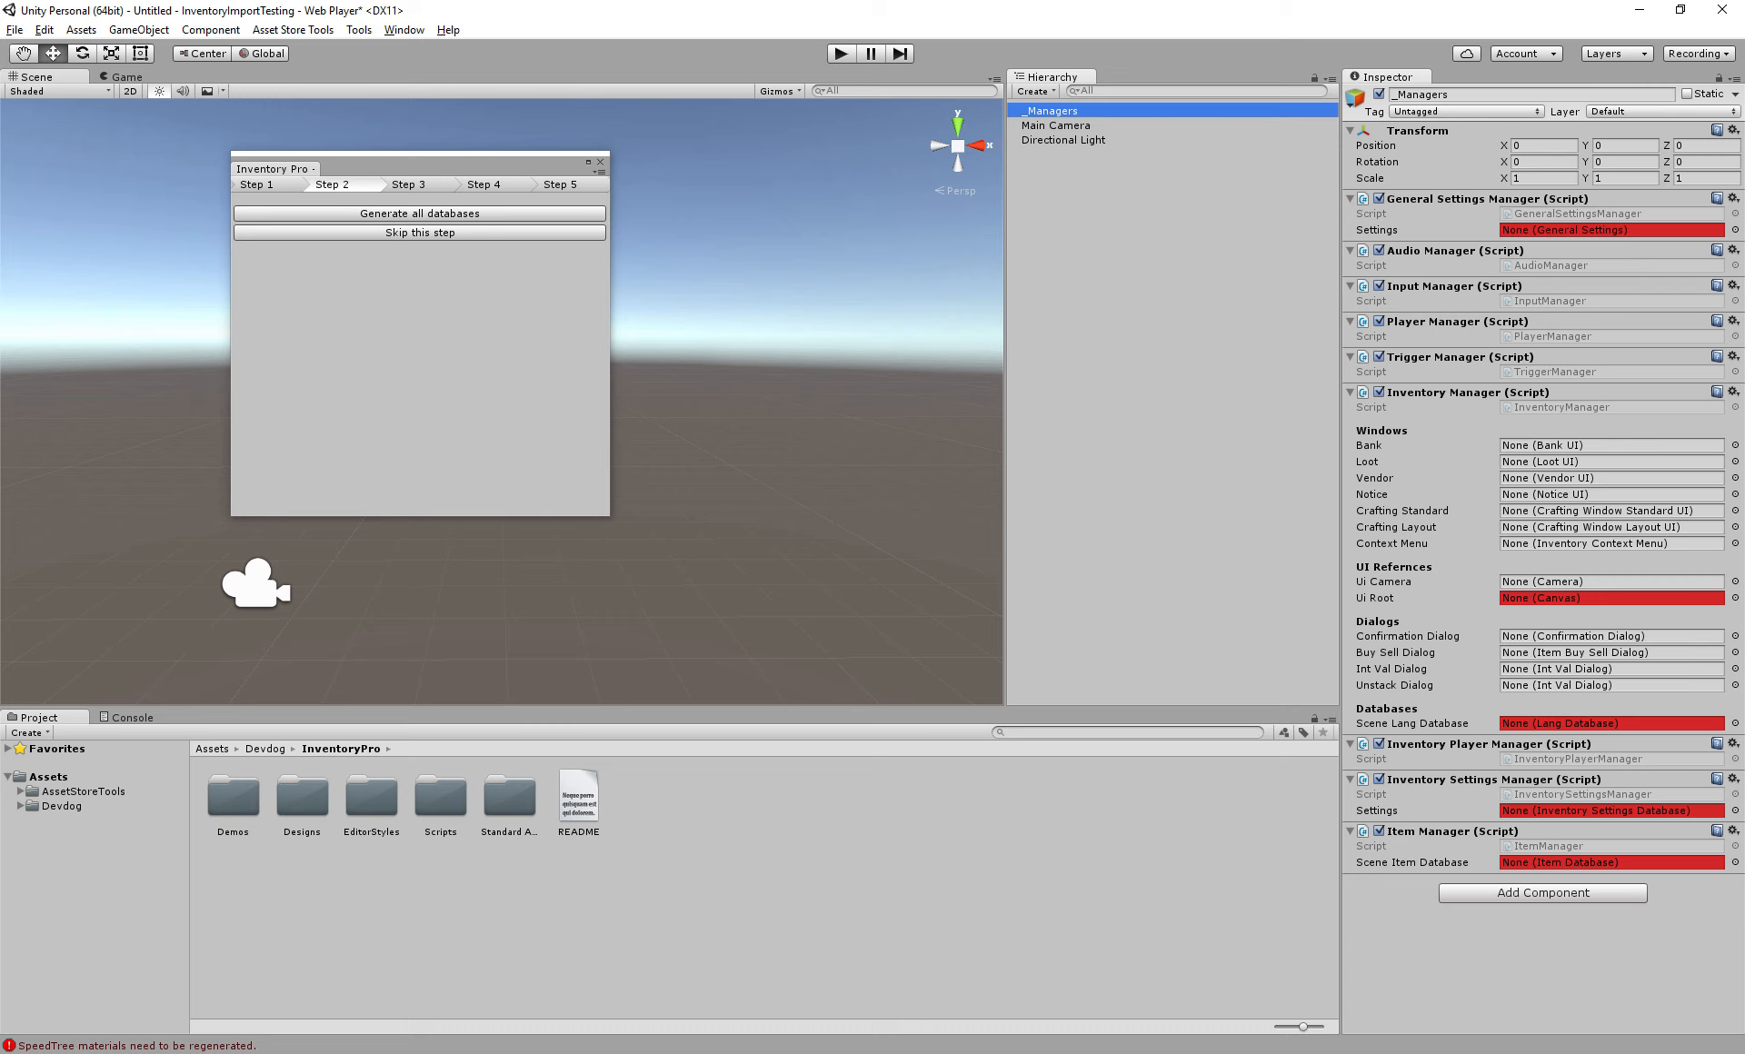
pyautogui.click(1582, 445)
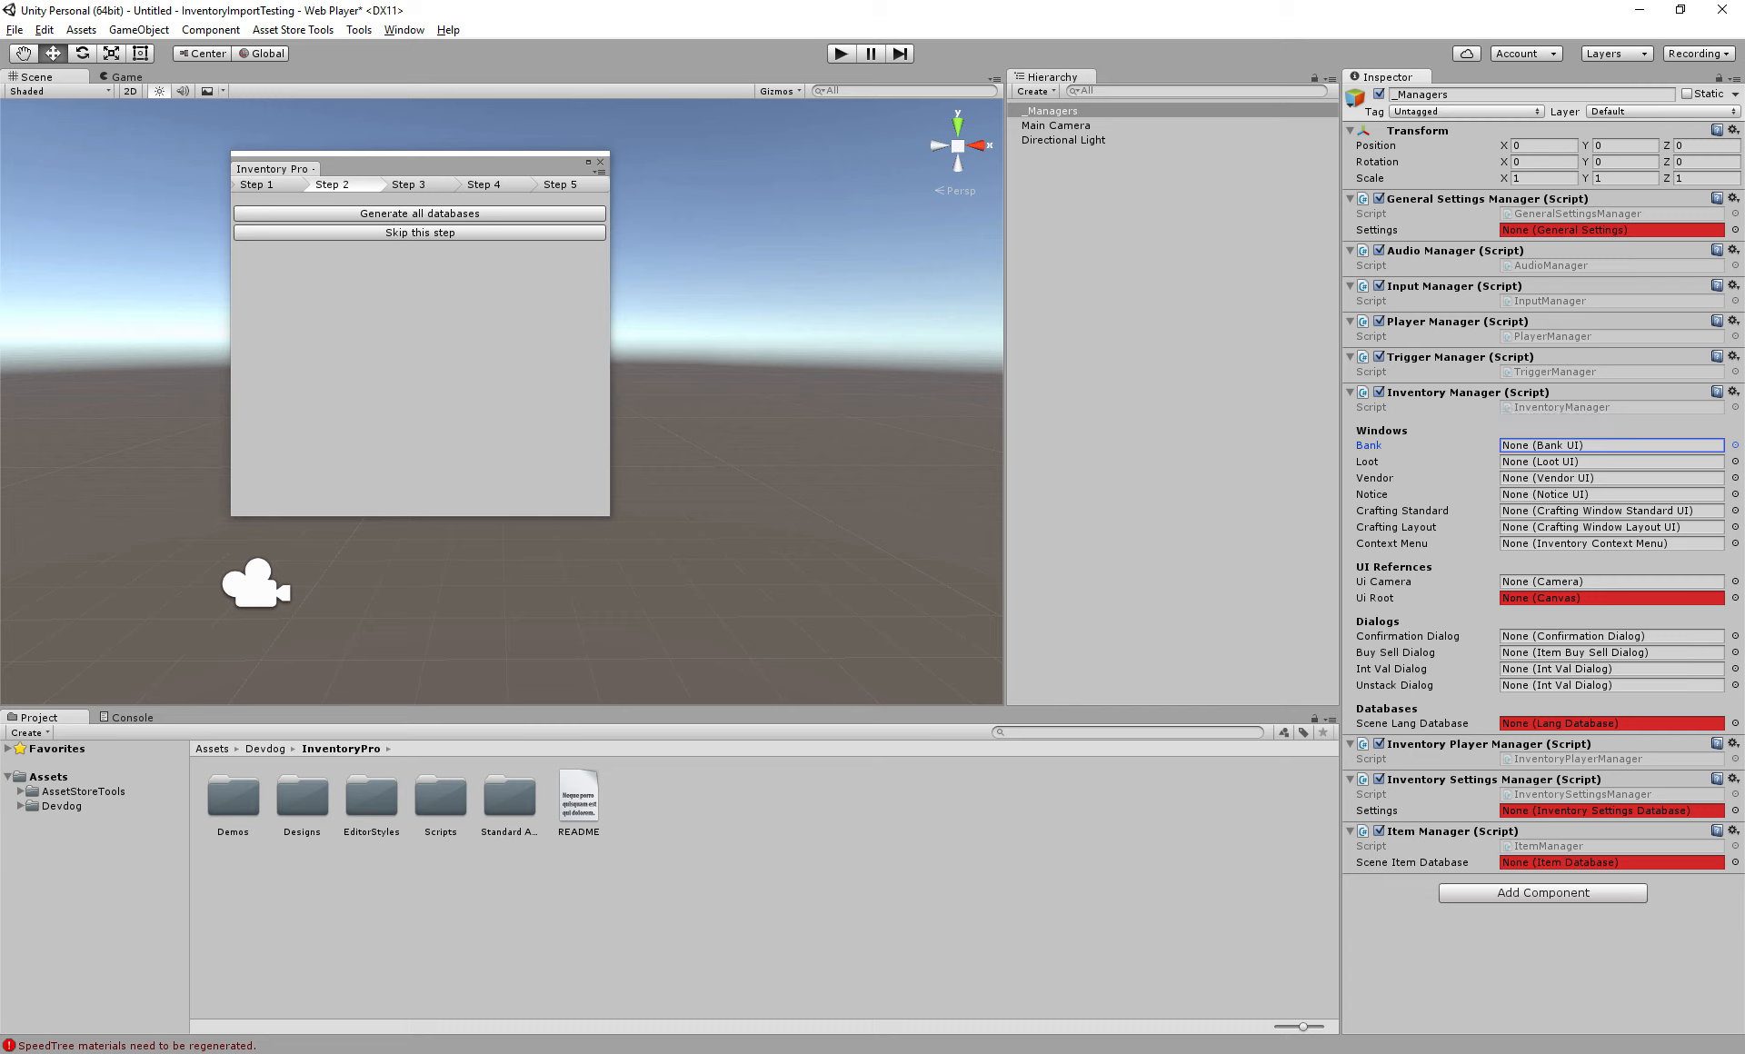
pyautogui.click(1581, 462)
pyautogui.click(1581, 478)
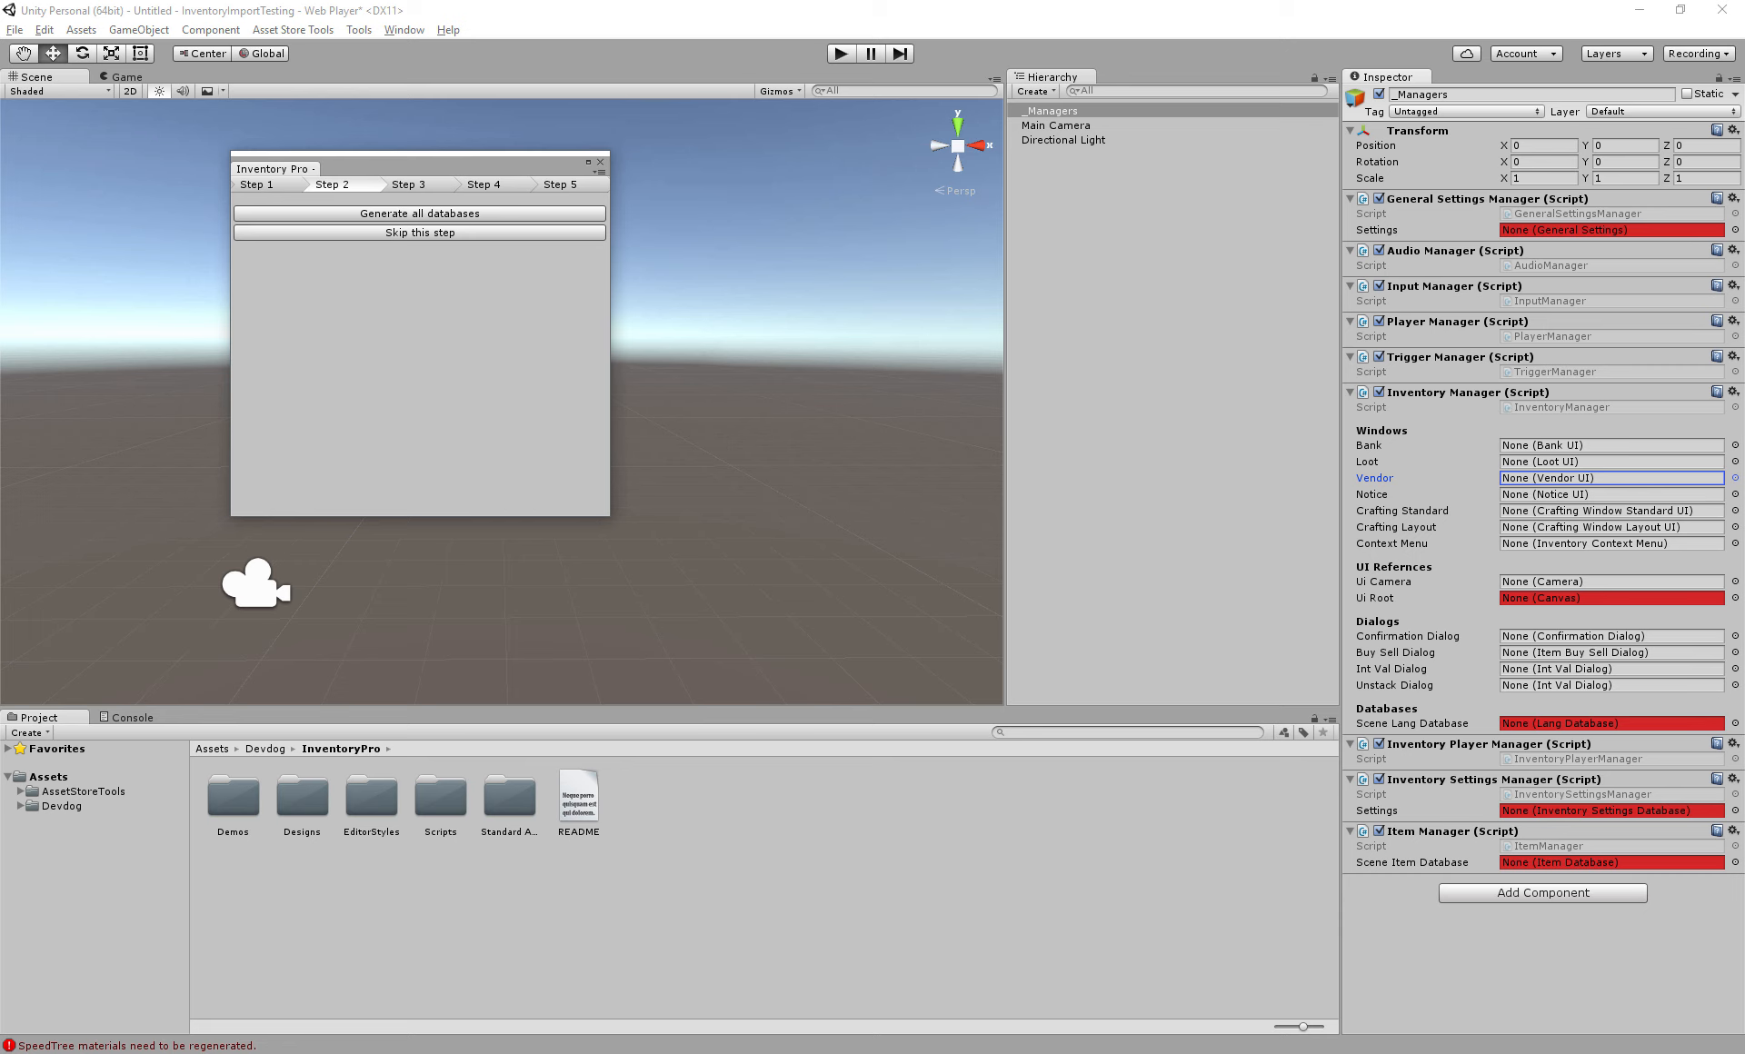
# Start generating all databases and create a folder named InventoryProFiles in the project's Assets folder for storing them
pyautogui.click(420, 214)
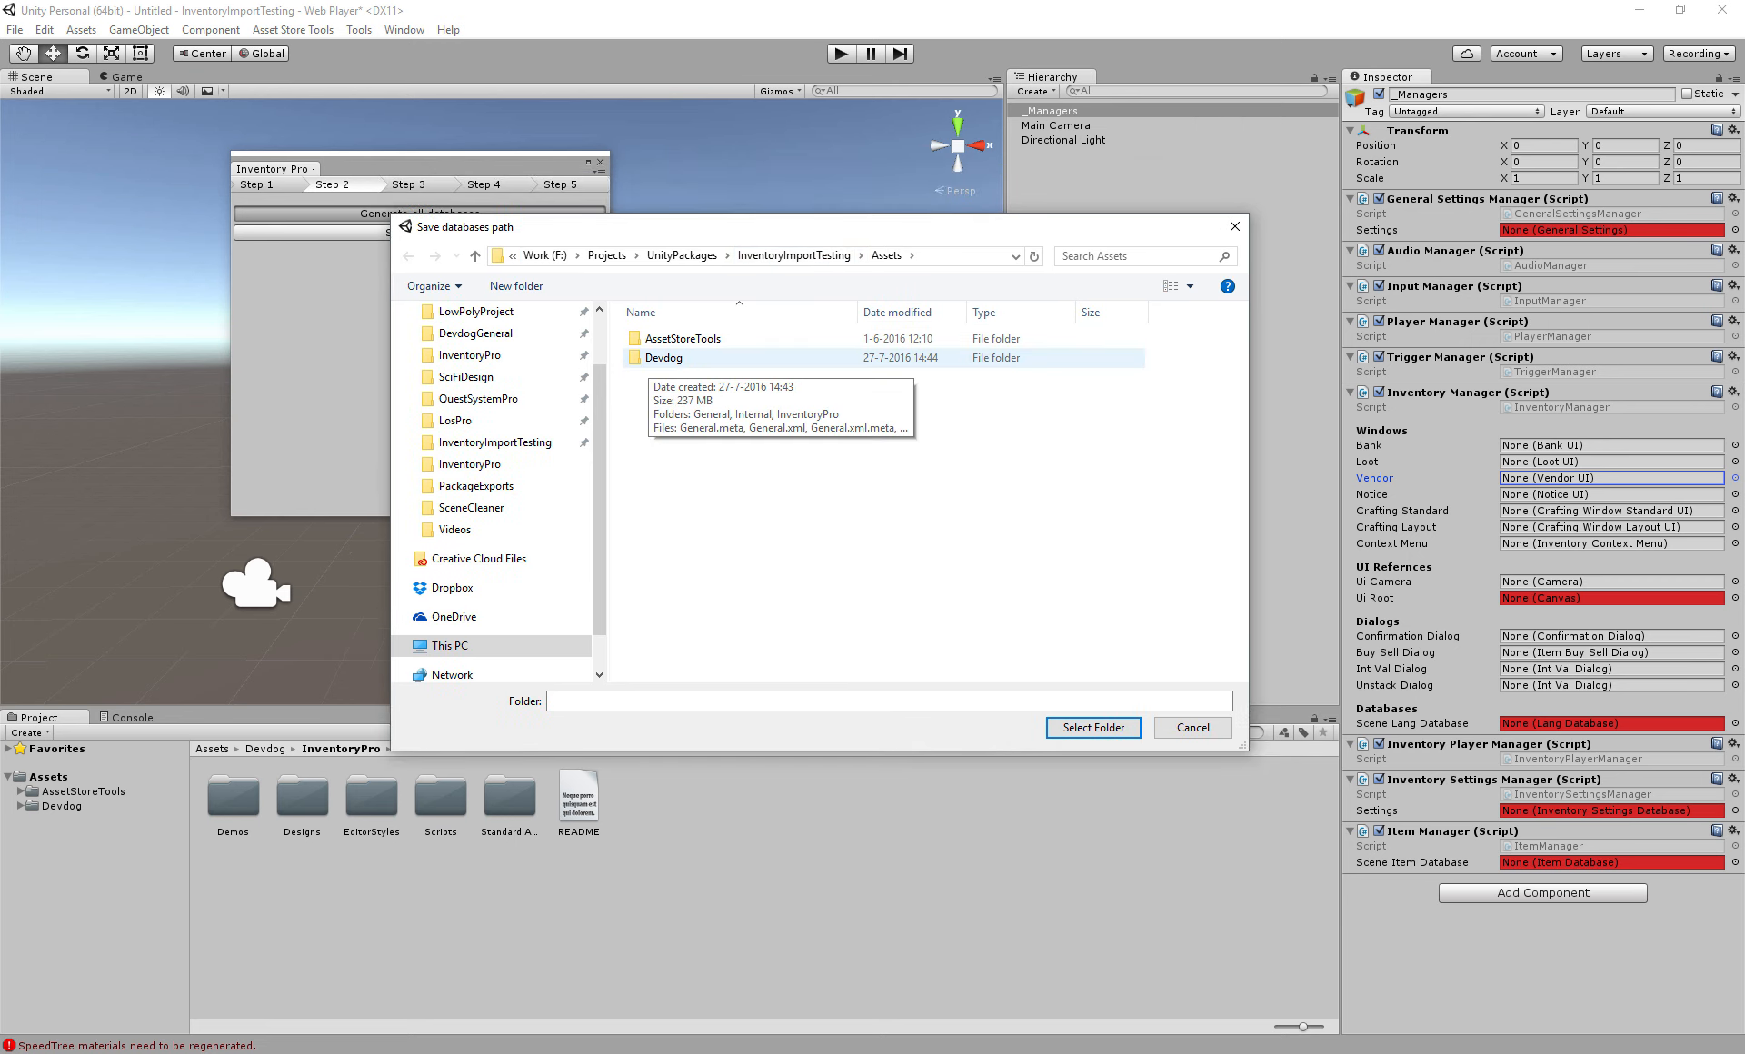
pyautogui.doubleClick(664, 358)
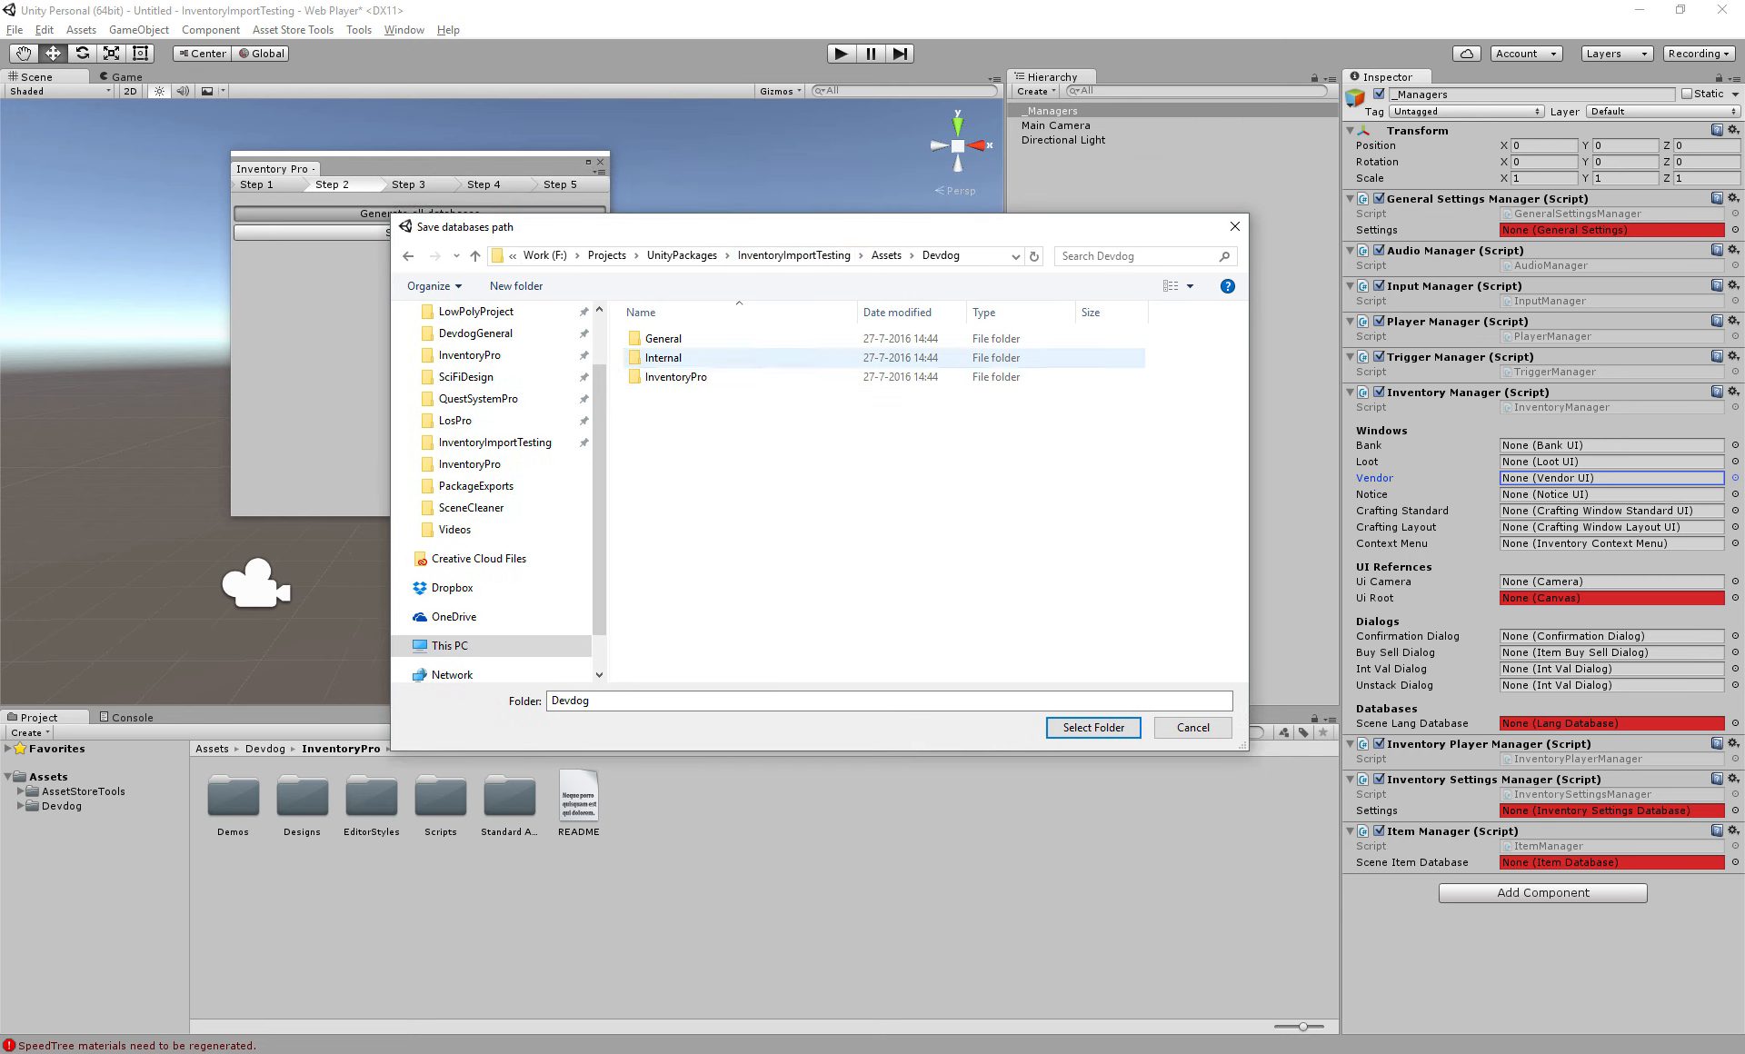
pyautogui.hotkey('alt', 'Left')
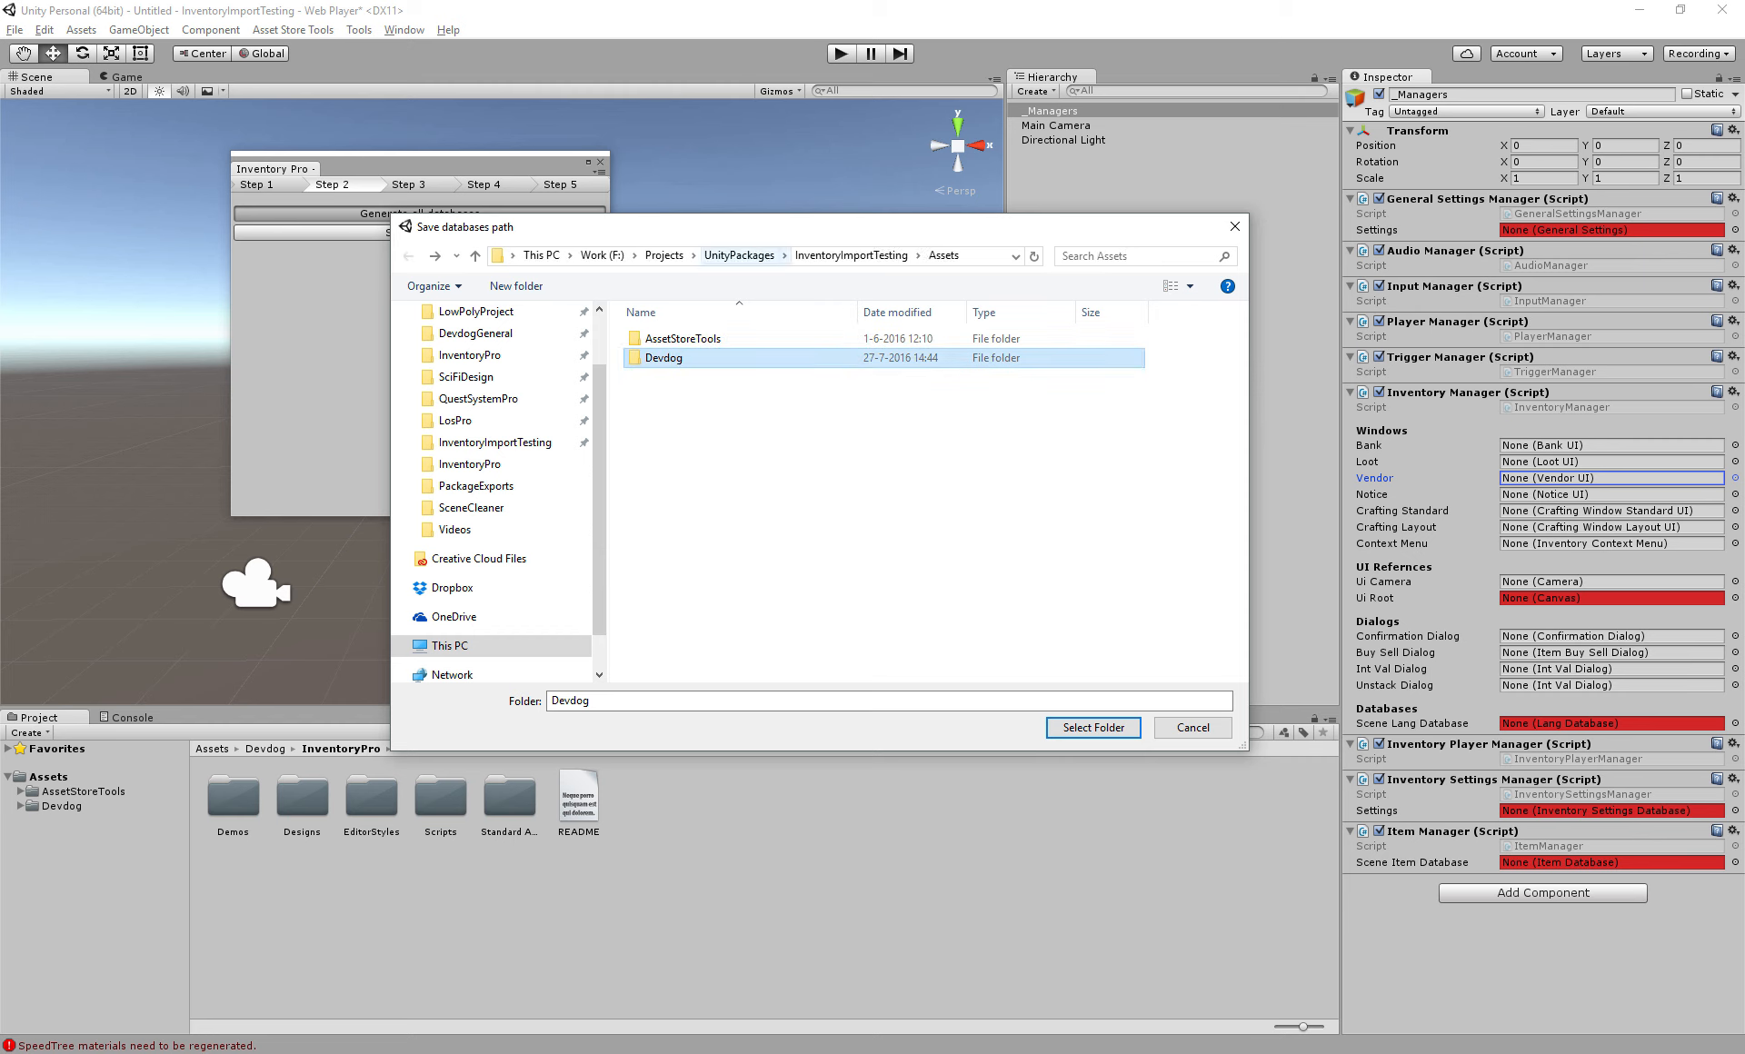
pyautogui.click(515, 286)
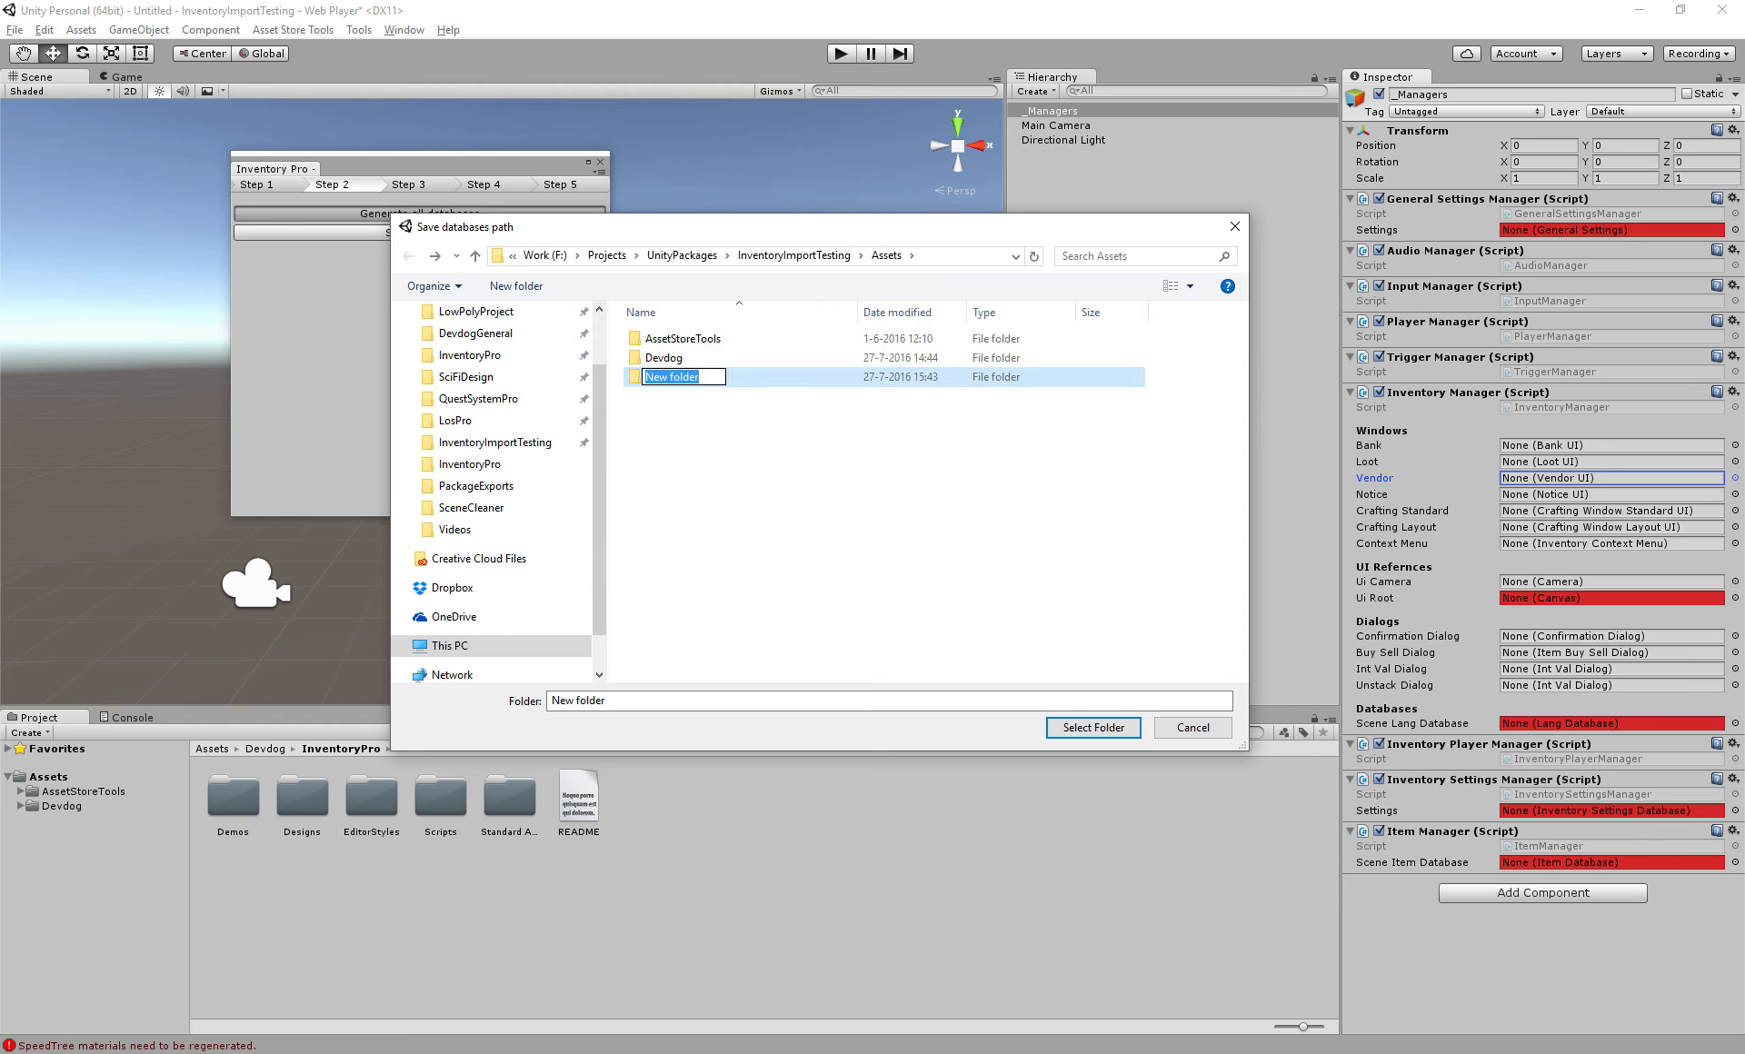
pyautogui.press('BackSpace')
pyautogui.write('InventoryProFiles')
pyautogui.press('Return')
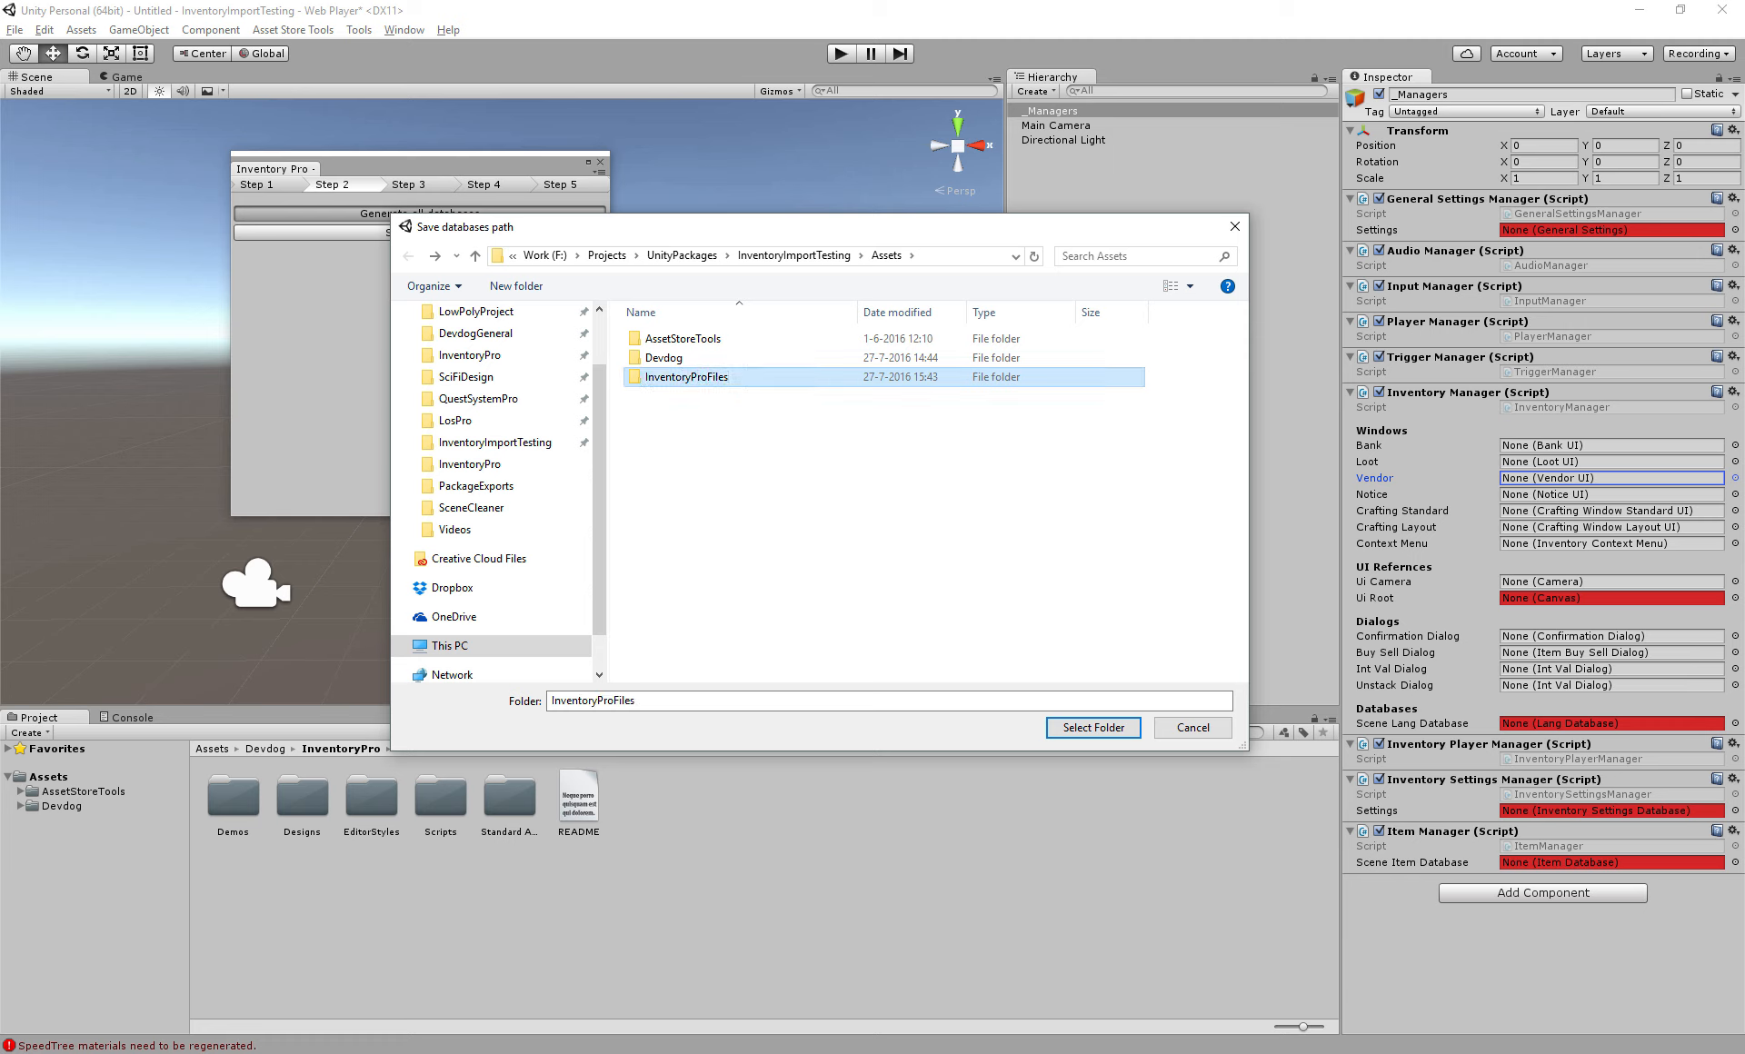
# Rename the new folder to MyInventoryProFiles and choose it as the save location for the generated databases
pyautogui.press('F2')
pyautogui.press('Home')
pyautogui.write('My')
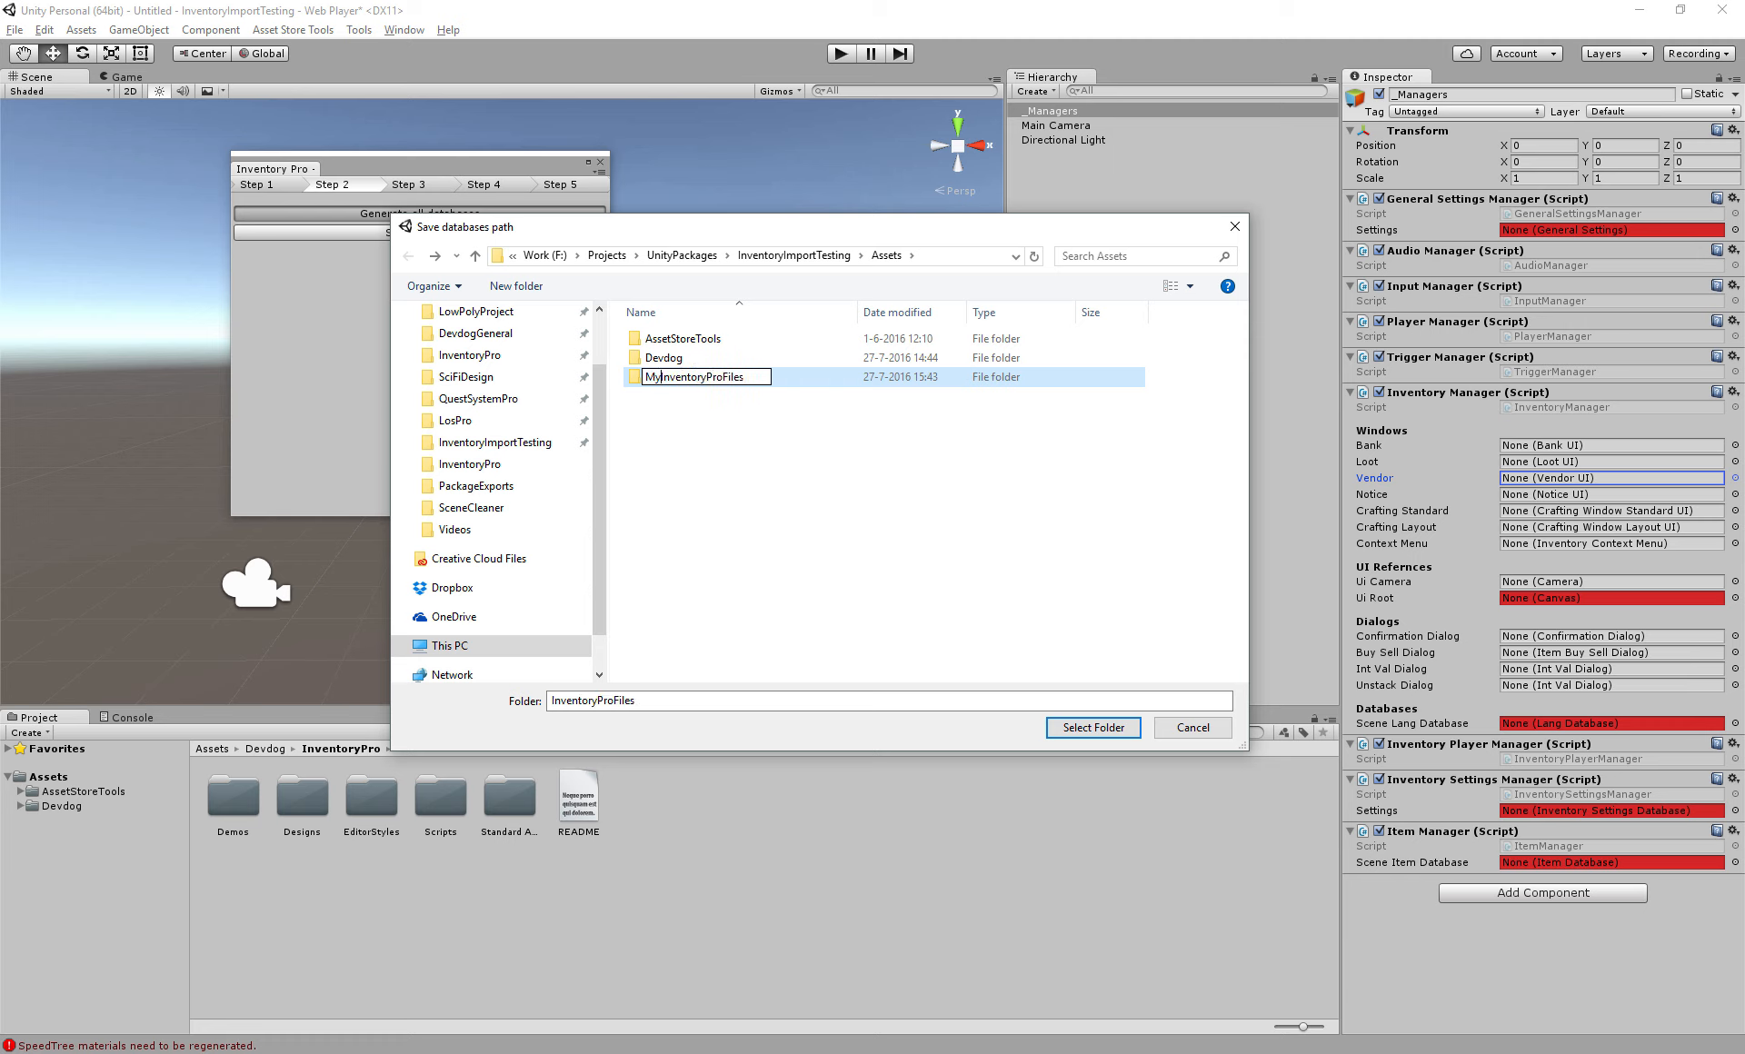
pyautogui.press('Return')
pyautogui.doubleClick(694, 377)
pyautogui.click(1094, 728)
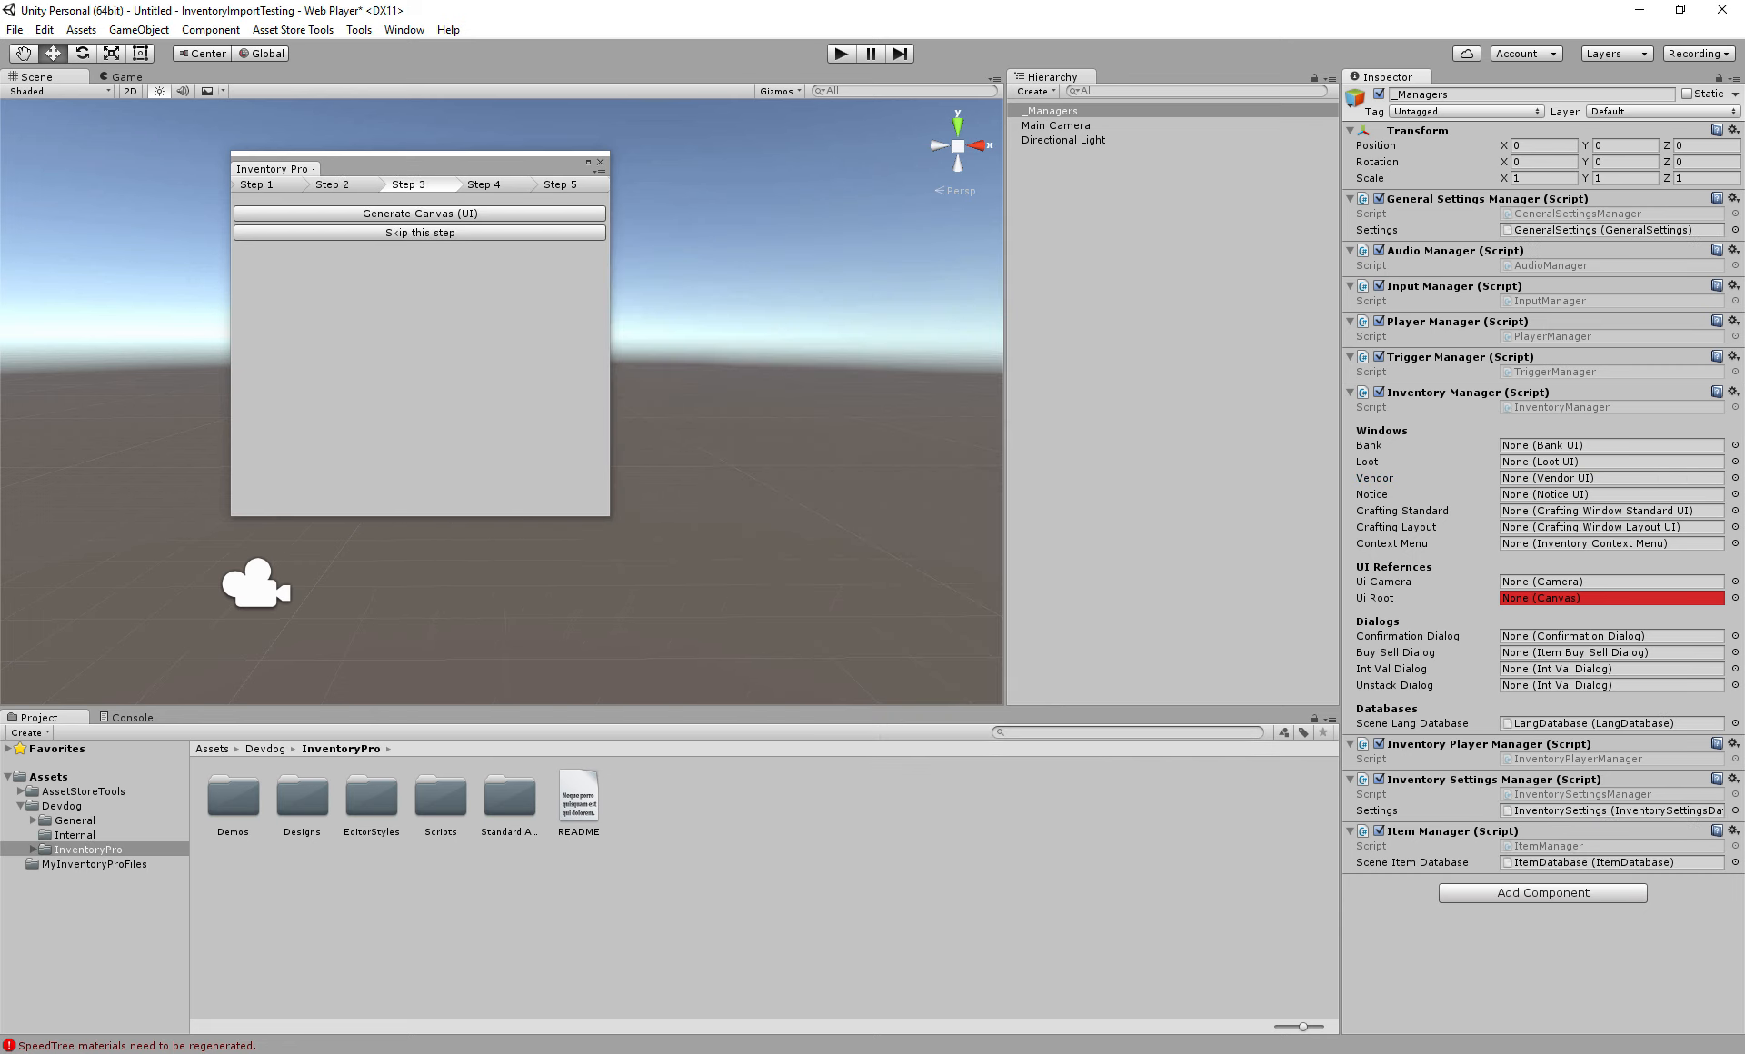
# Generate the UI canvas with the setup wizard and inspect the resulting Canvas and EventSystem objects
pyautogui.click(420, 213)
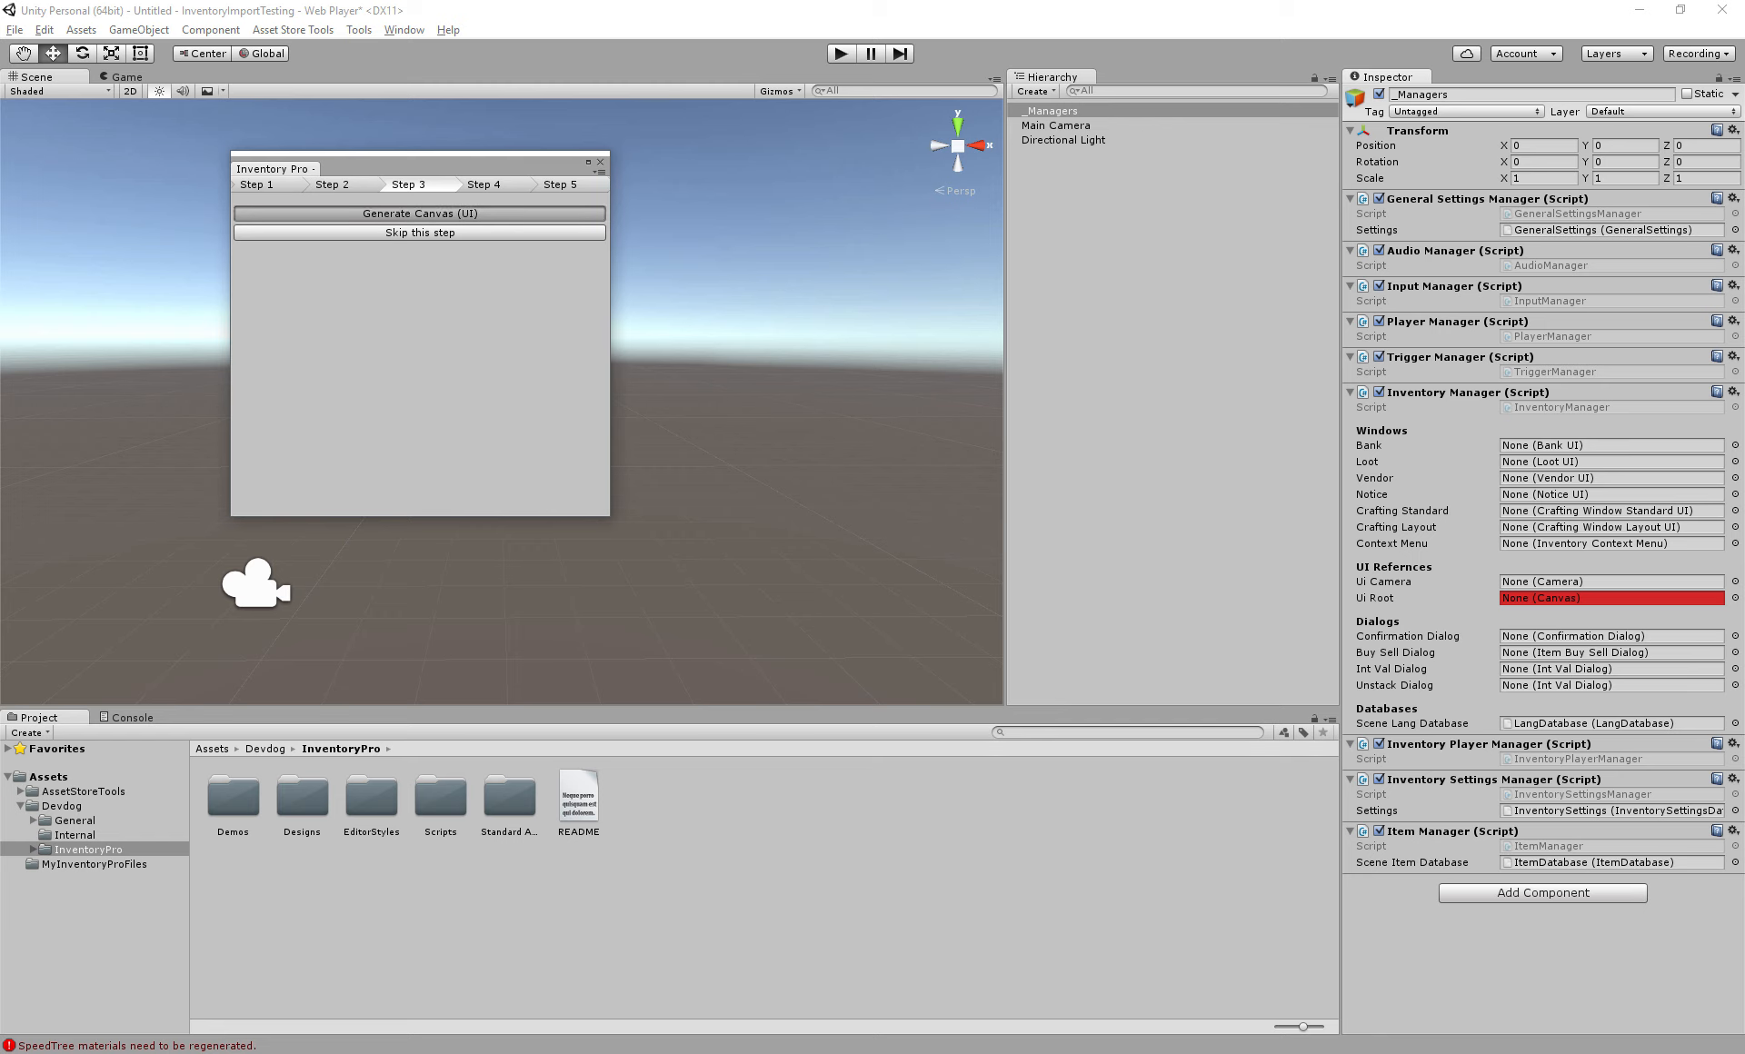
pyautogui.click(1042, 155)
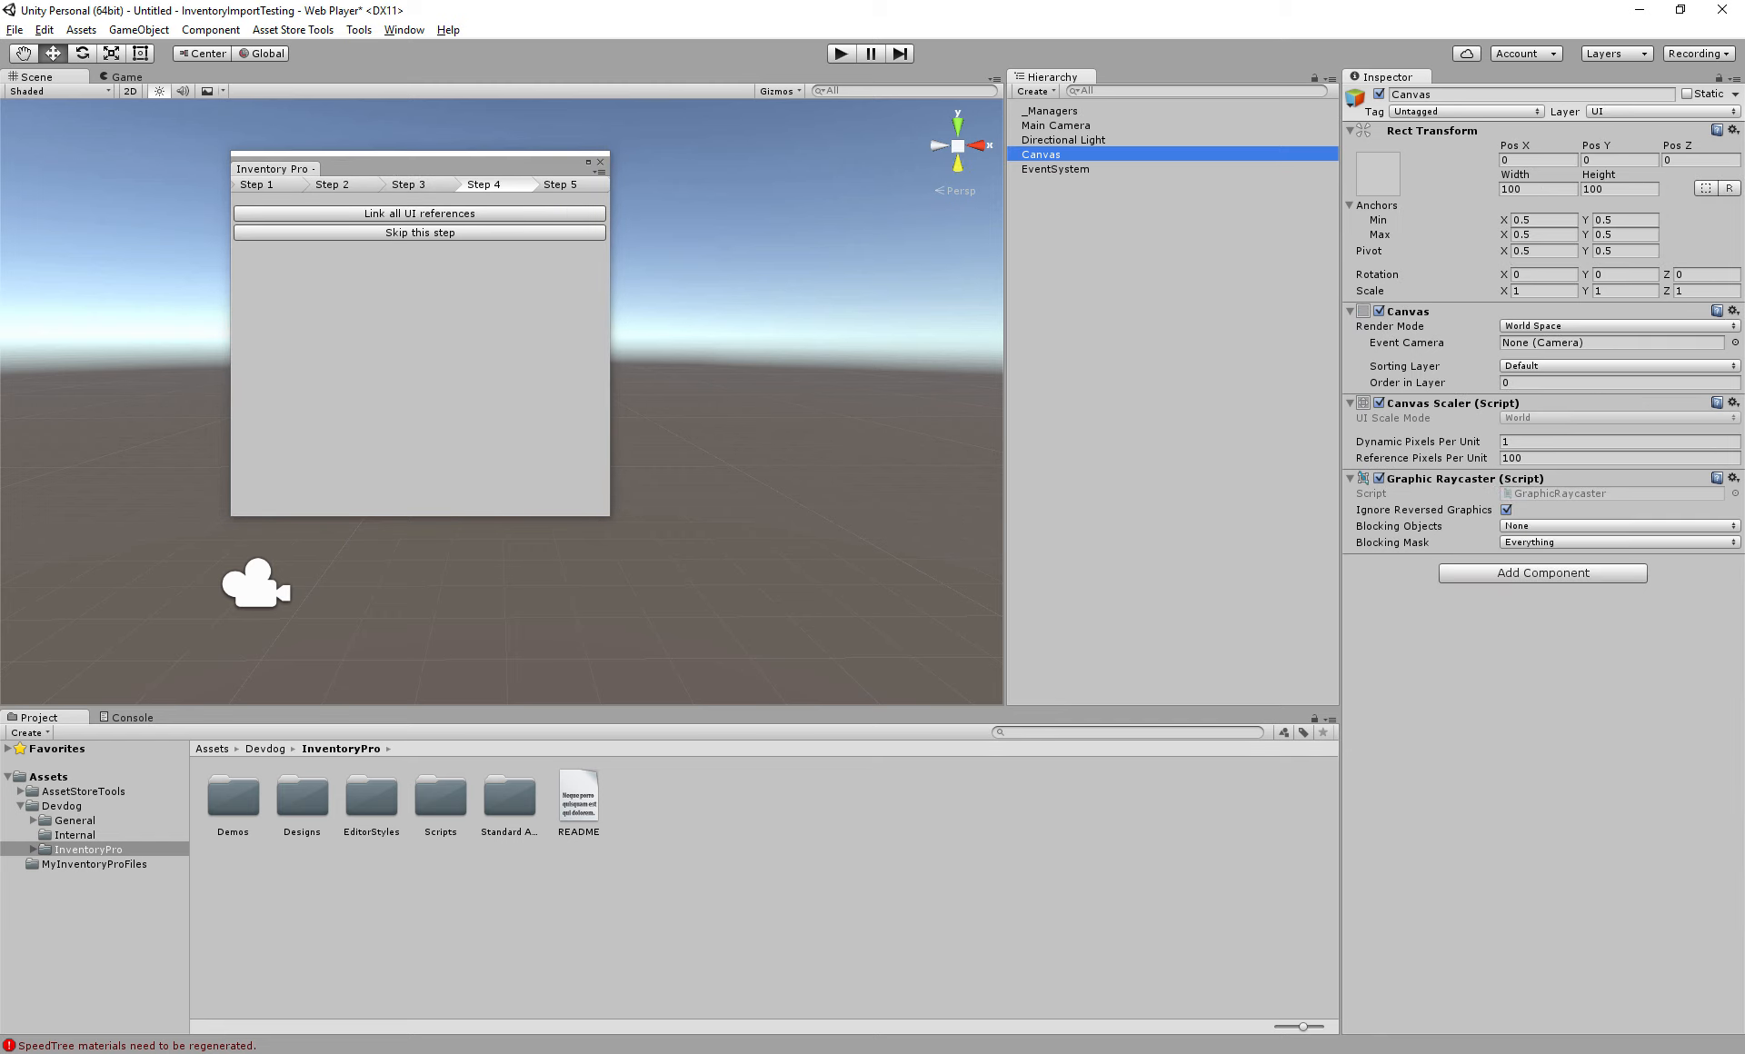
pyautogui.click(1055, 169)
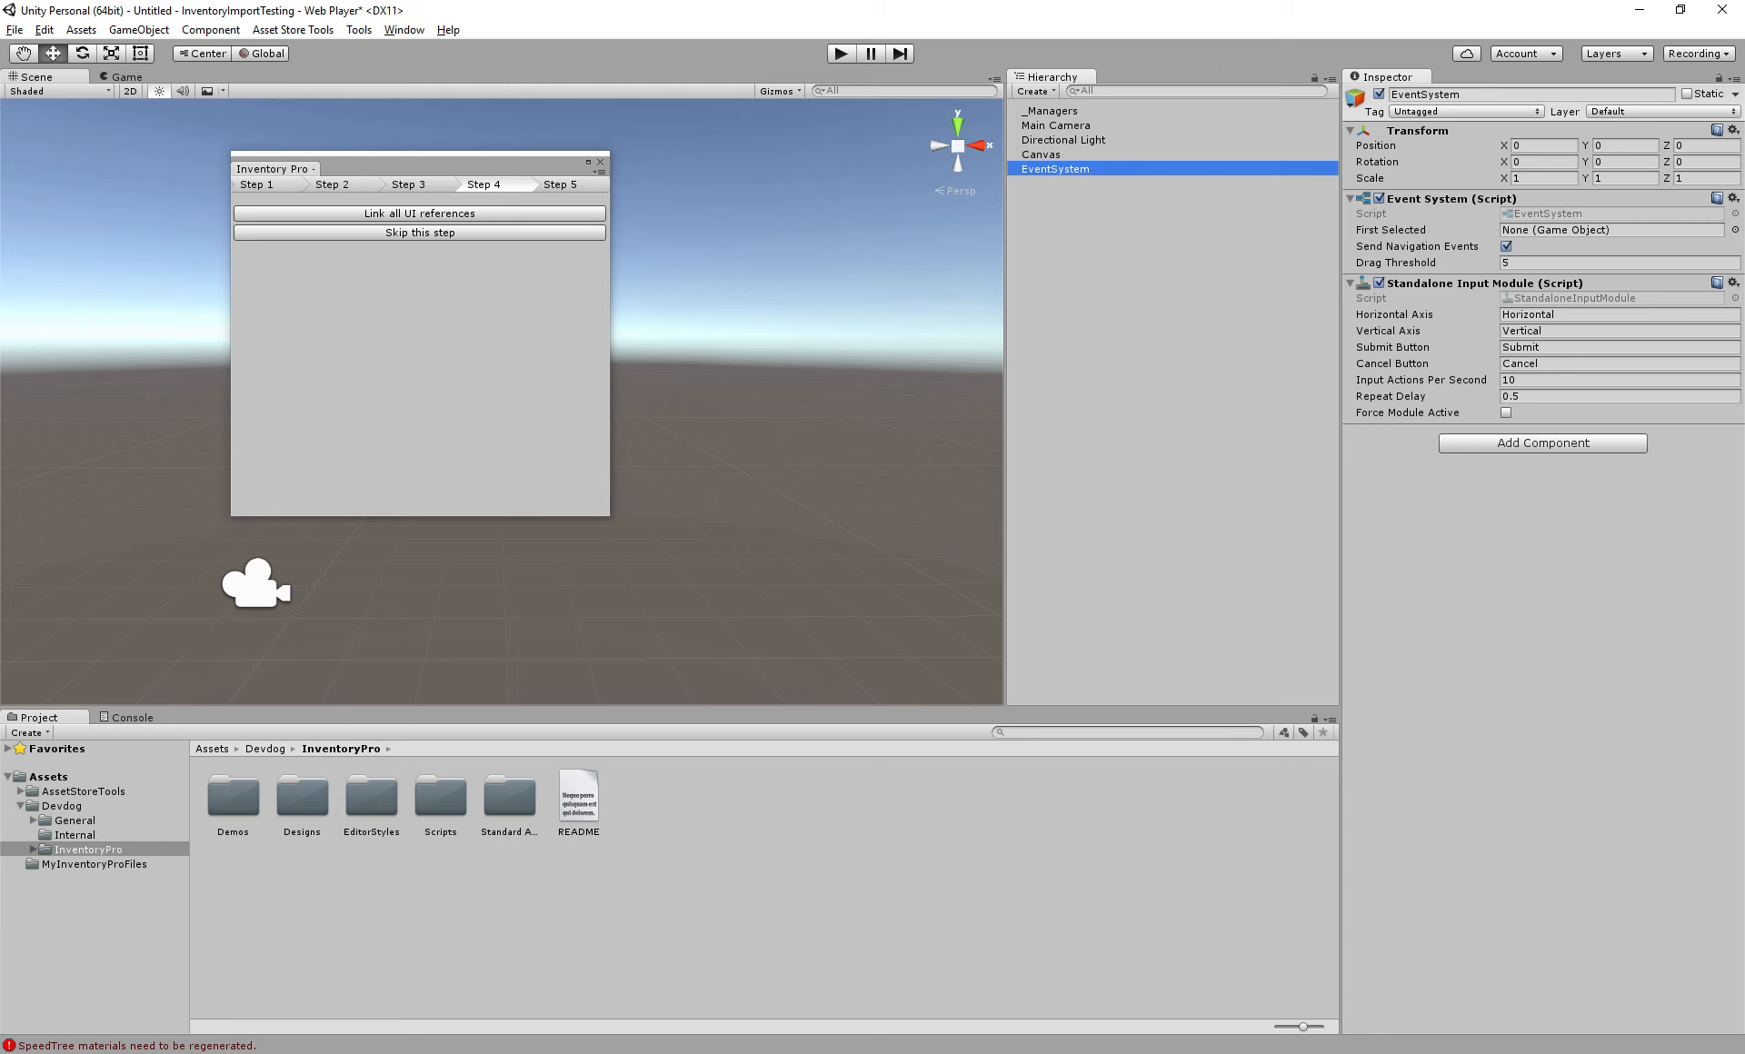
pyautogui.click(1042, 154)
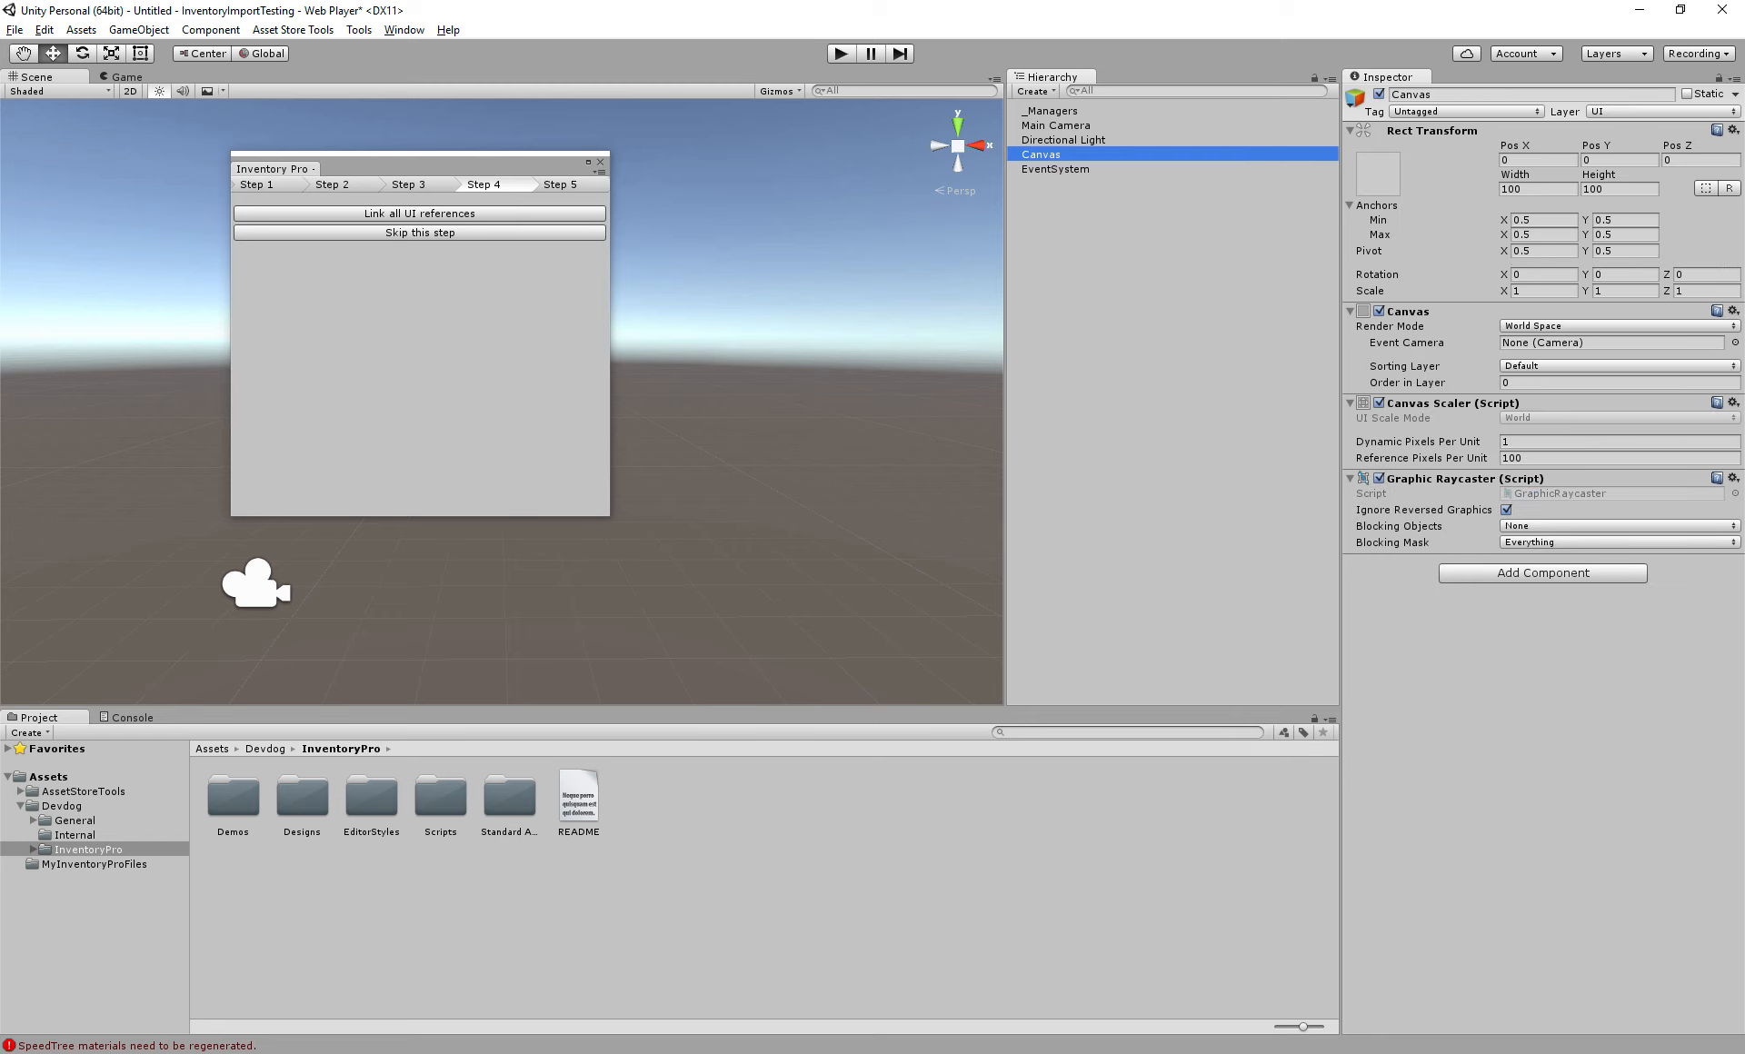
# Browse the project's InventoryPro demo scenes and open the 8.AllDone folder
pyautogui.click(419, 214)
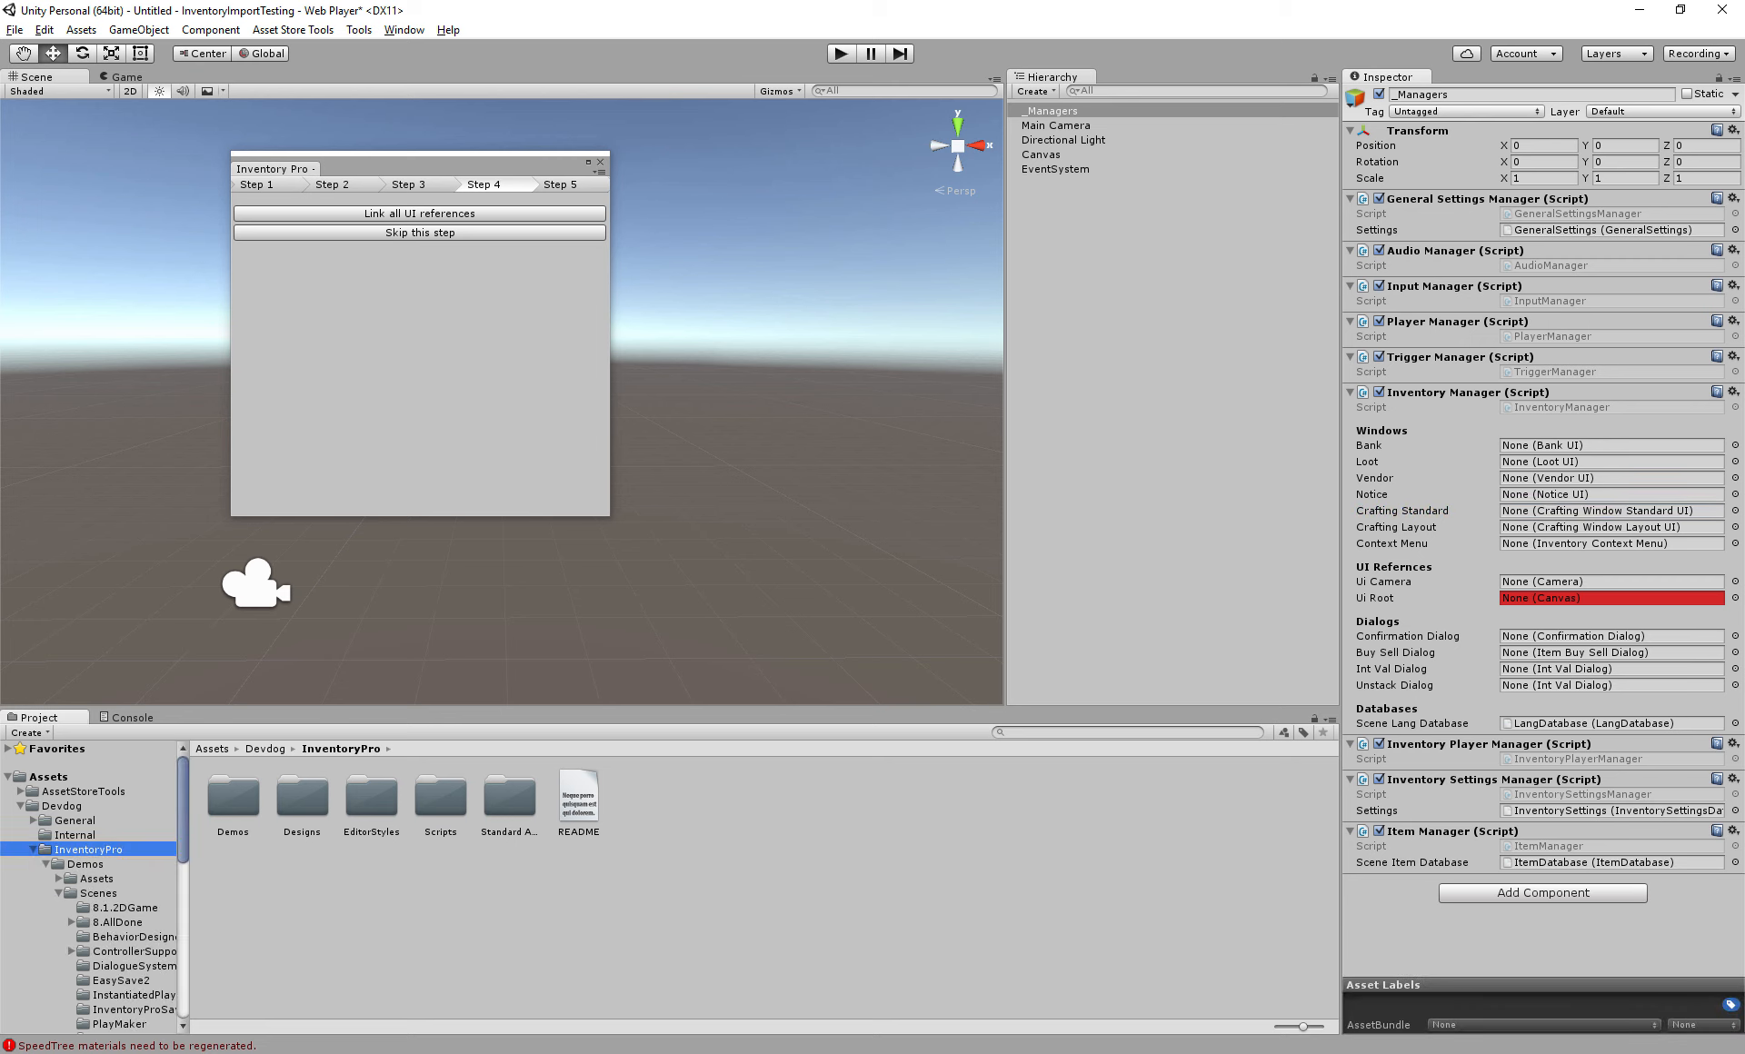
pyautogui.scroll(-1, 91, 888)
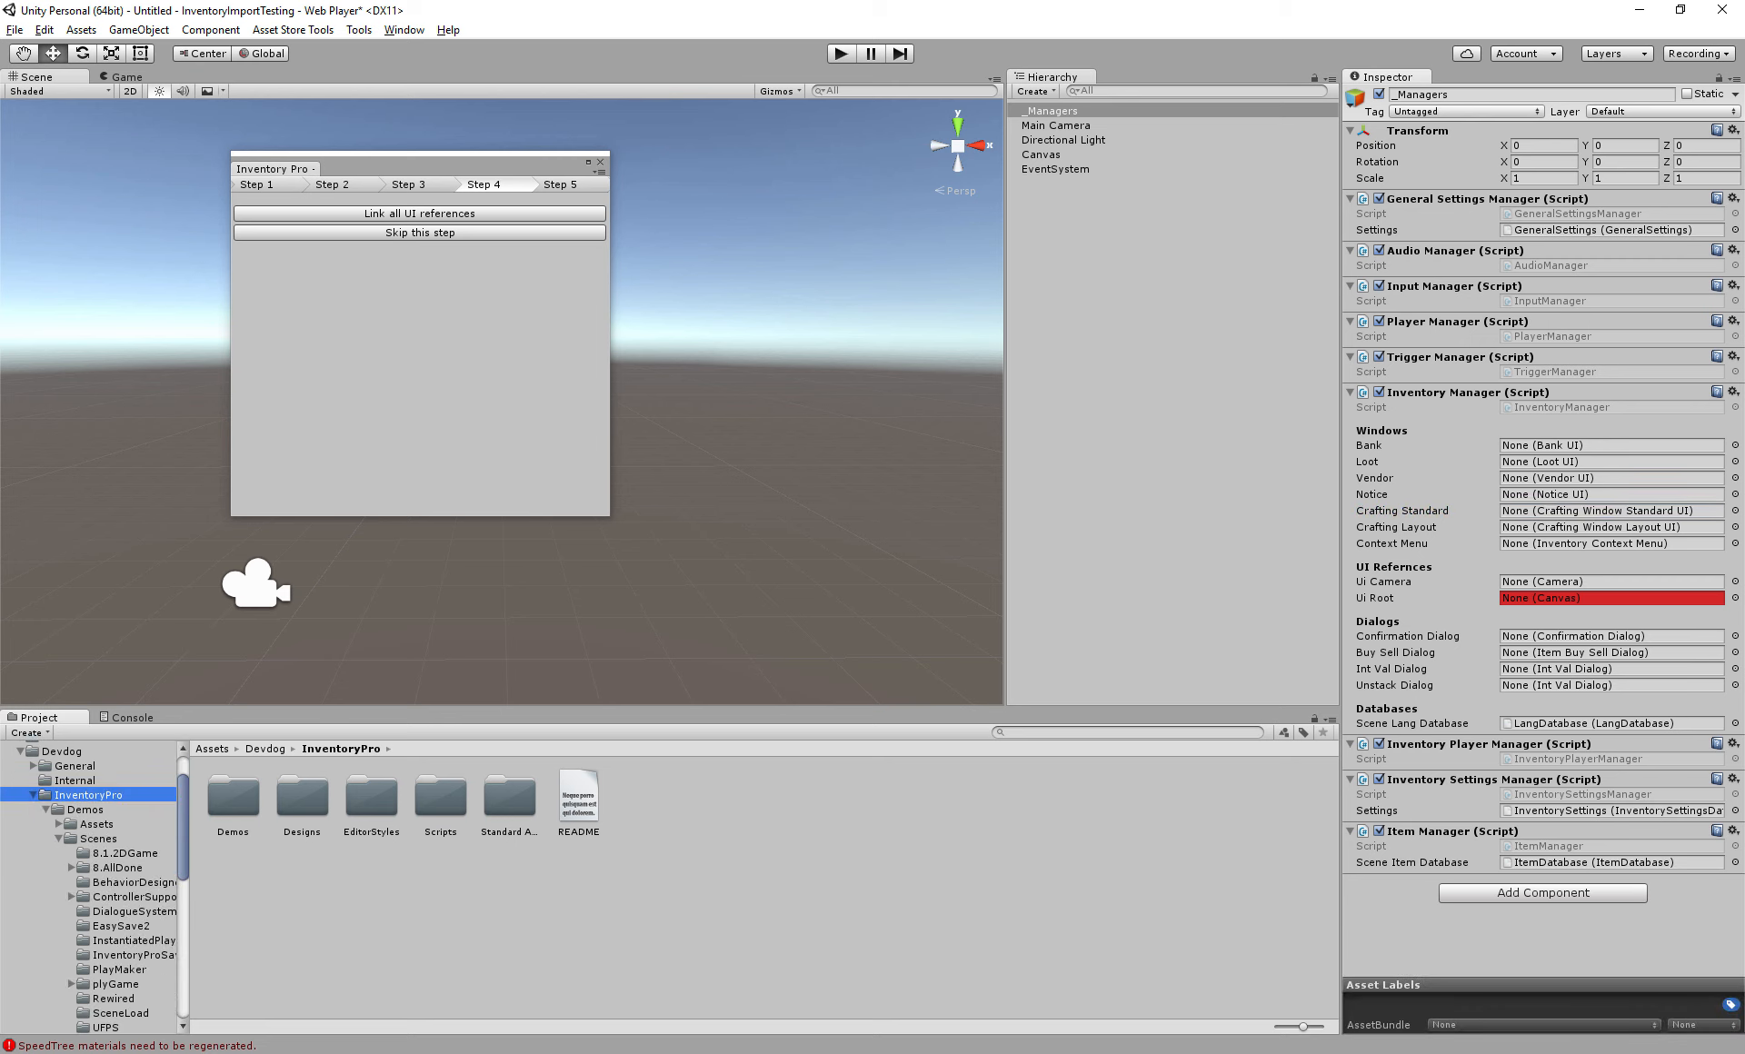
pyautogui.click(99, 839)
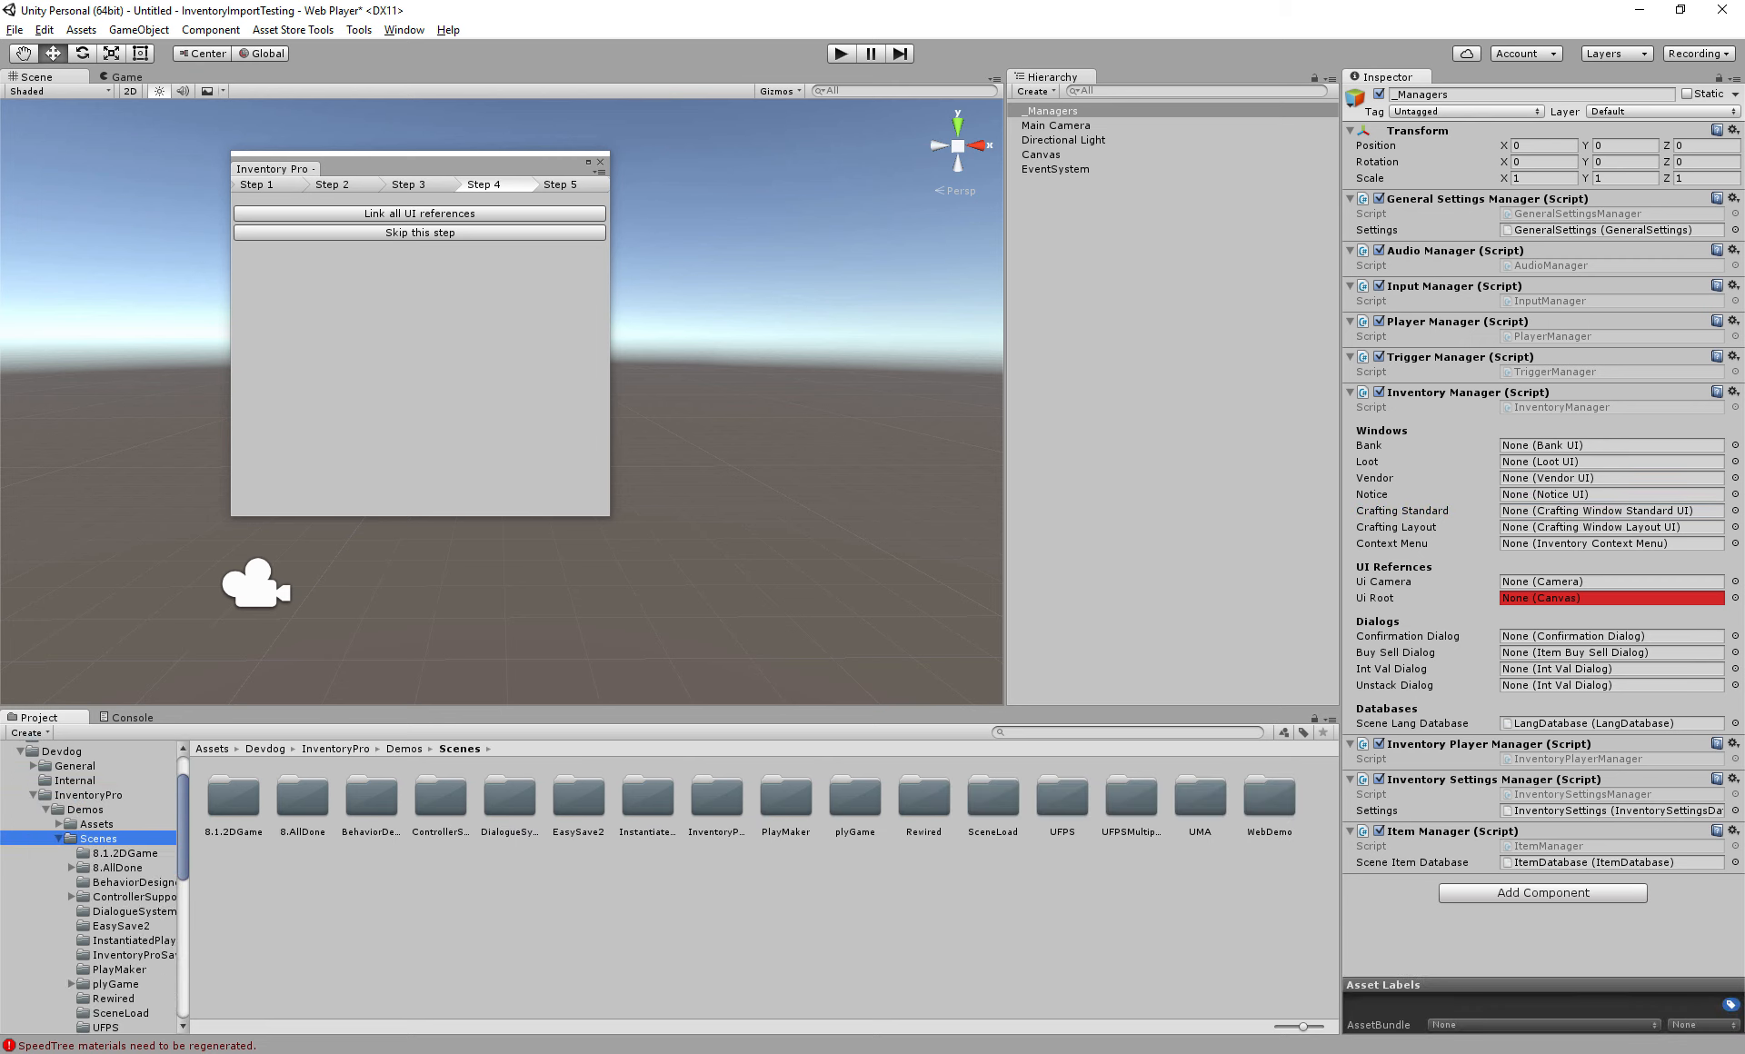
pyautogui.click(117, 868)
pyautogui.scroll(-2, 118, 870)
pyautogui.scroll(3, 117, 870)
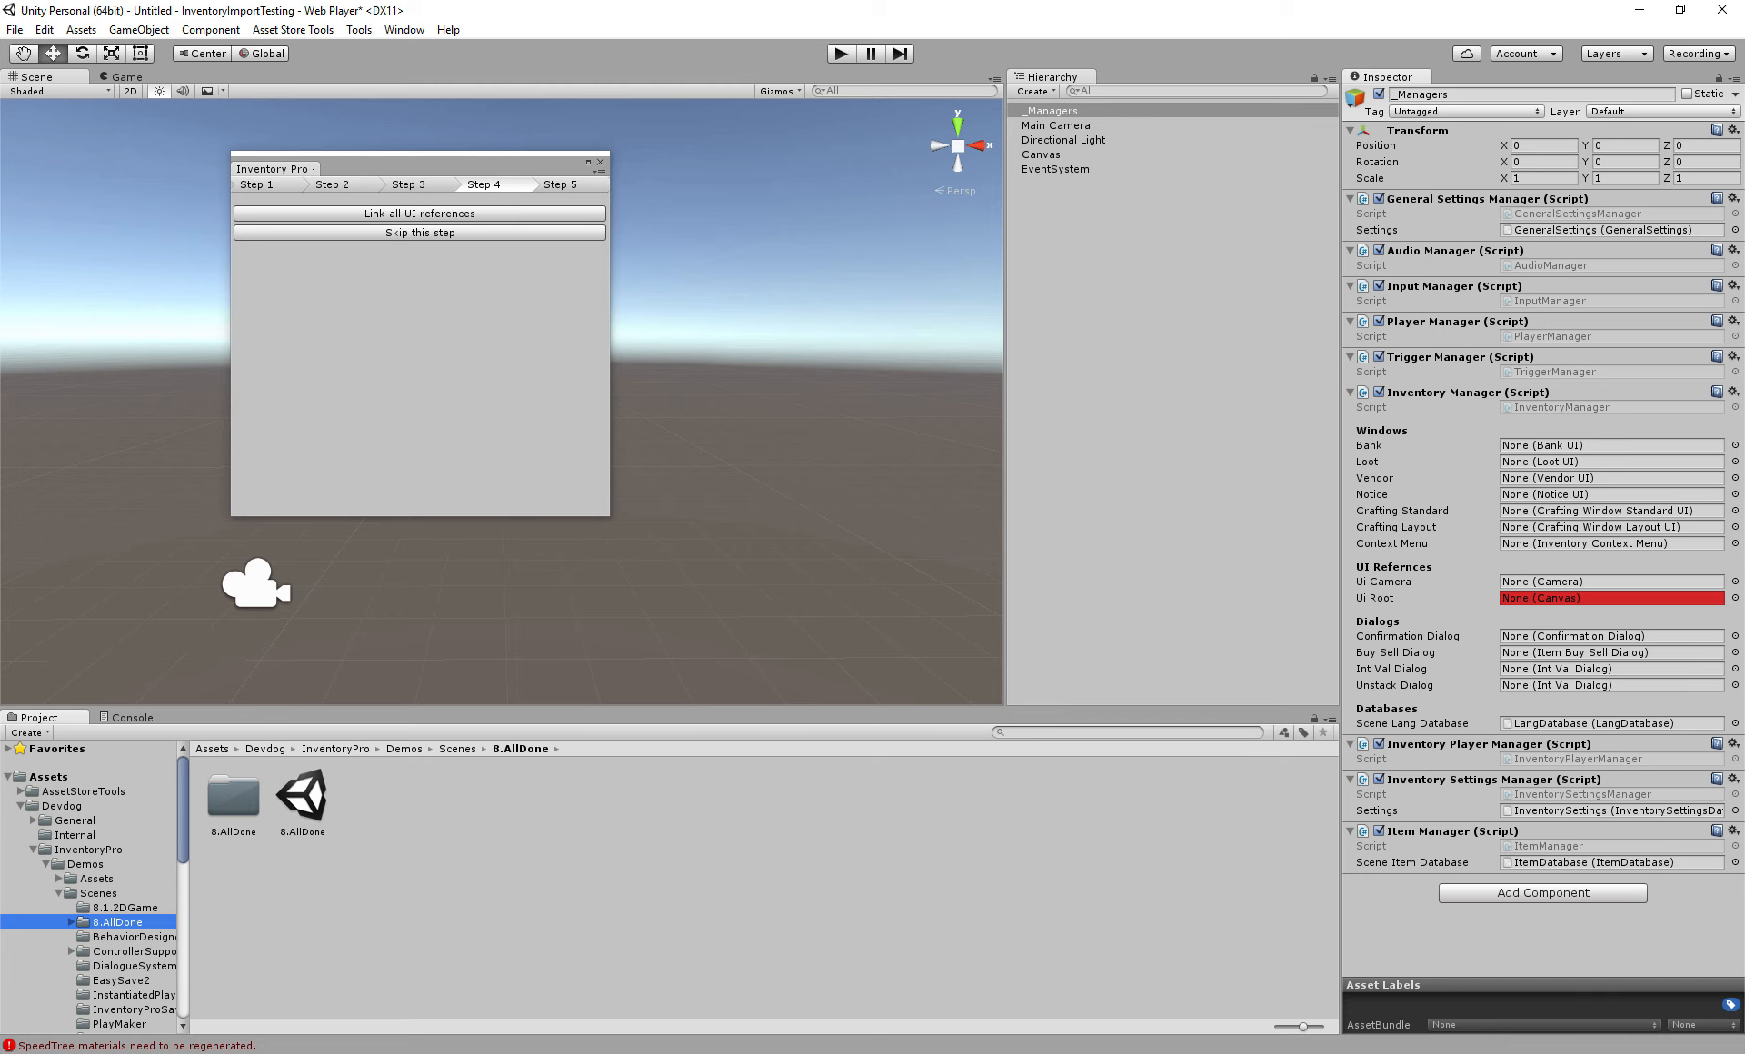
pyautogui.scroll(-2, 91, 887)
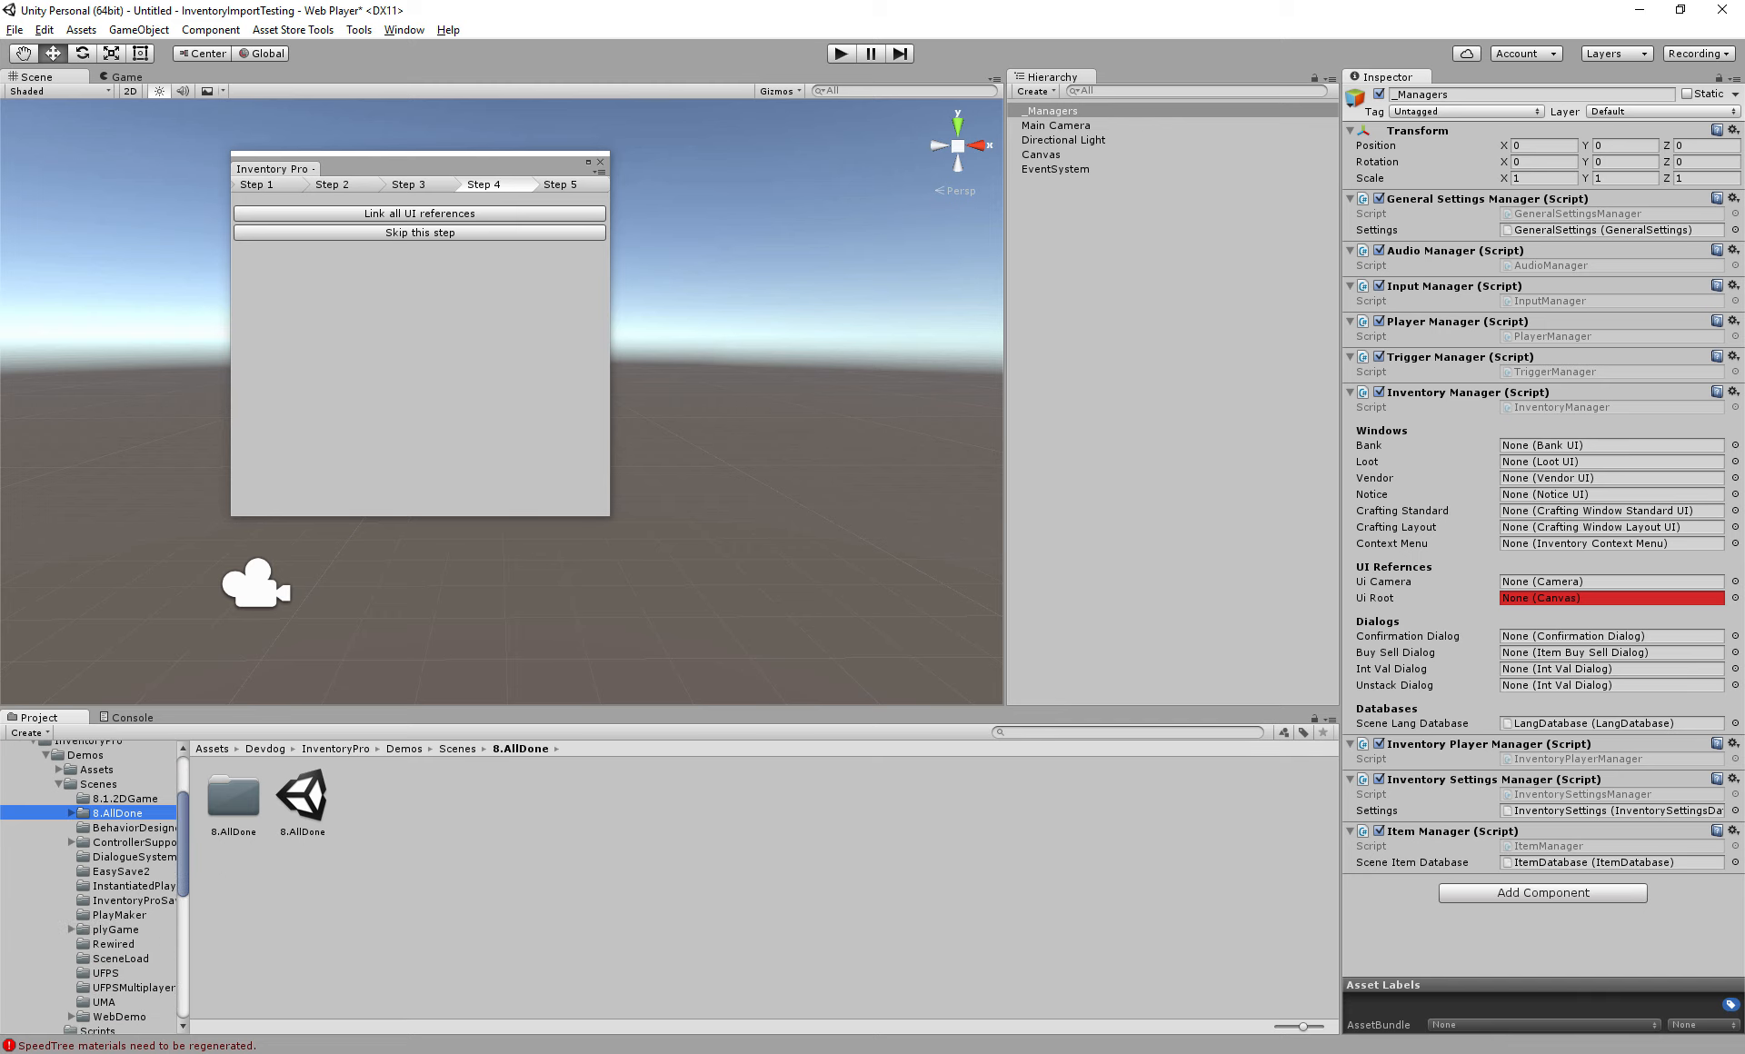
# Open the 8.AllDone demo scene, saving the current scene as MyScene in the MyInventoryProFiles folder
pyautogui.doubleClick(303, 797)
pyautogui.click(852, 573)
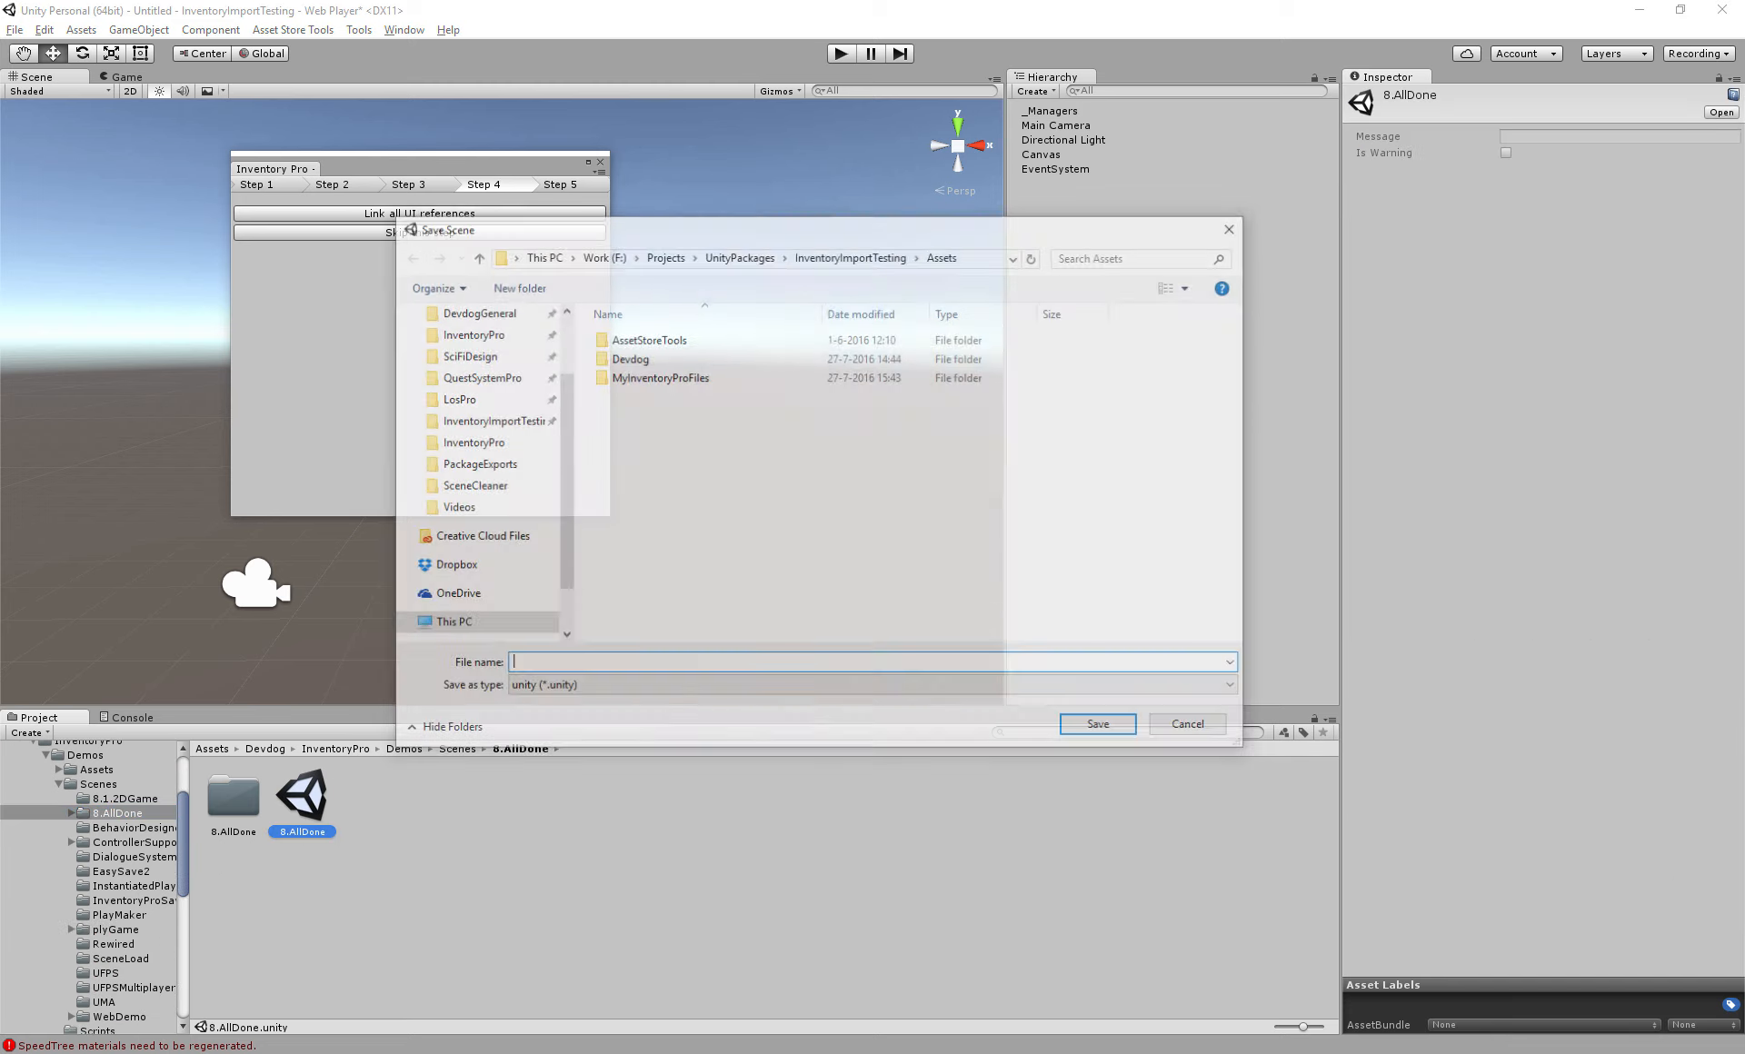
pyautogui.doubleClick(659, 377)
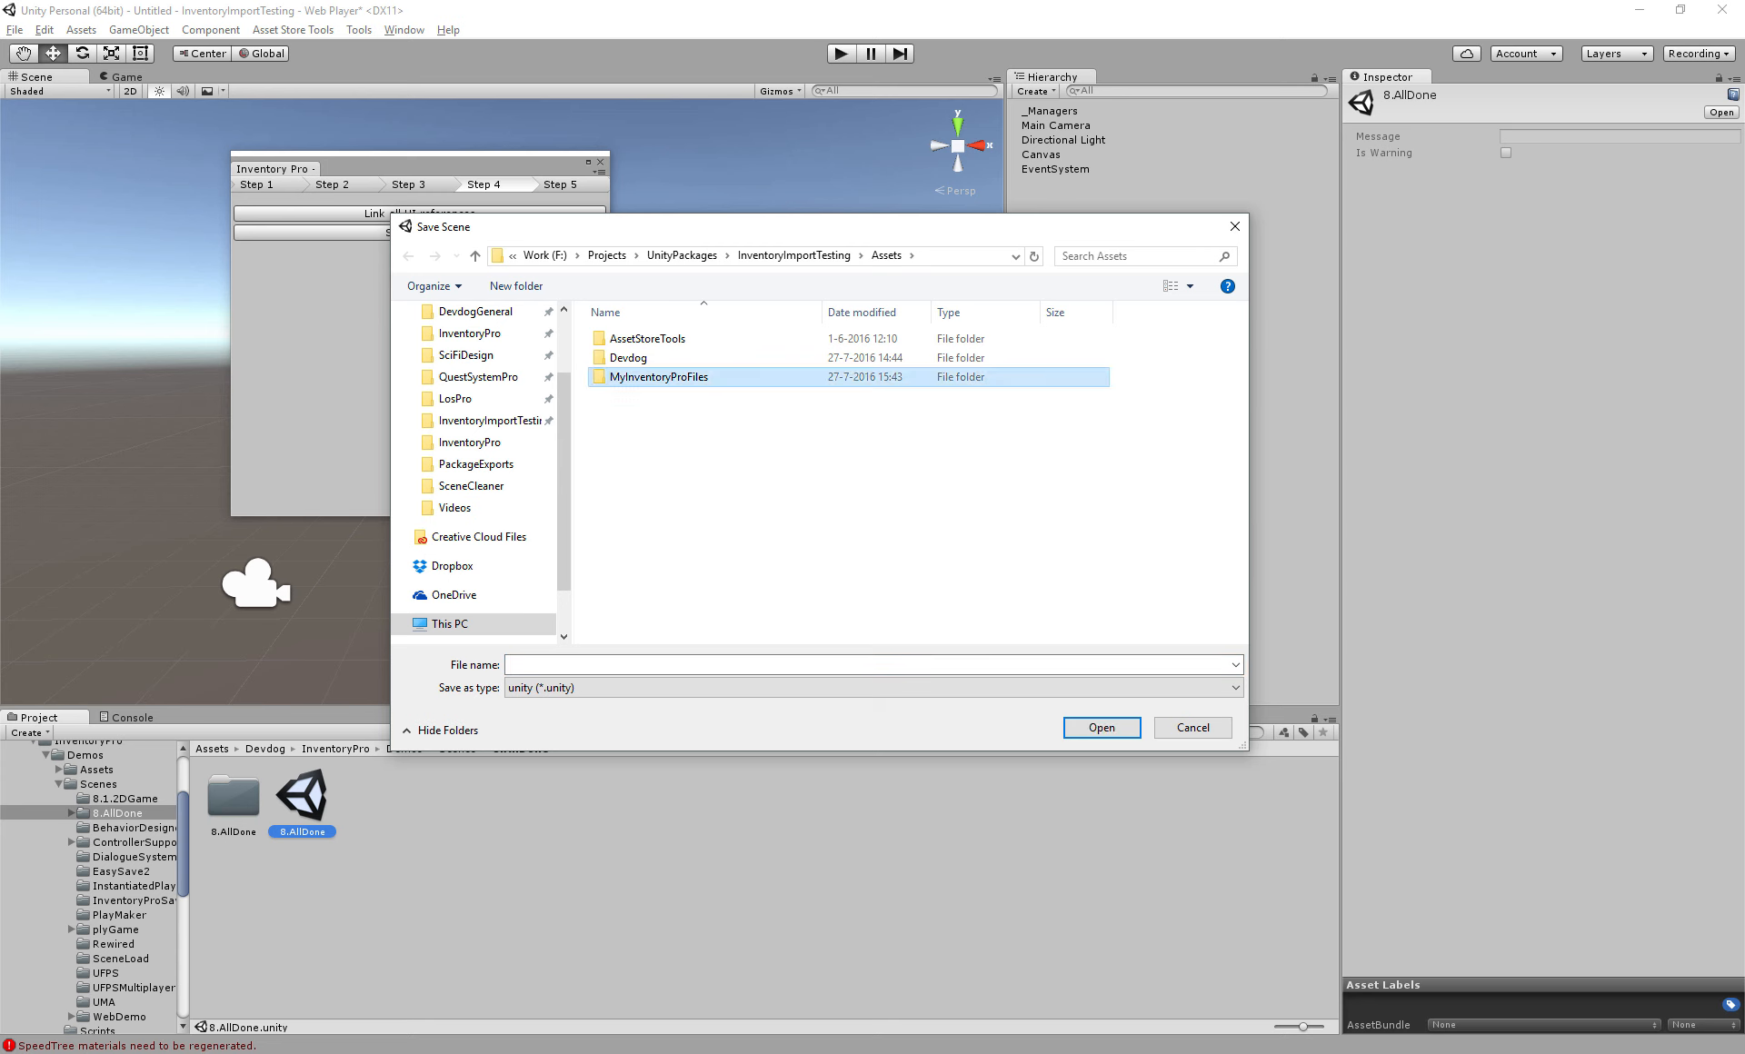
pyautogui.click(659, 665)
pyautogui.write('MyScene')
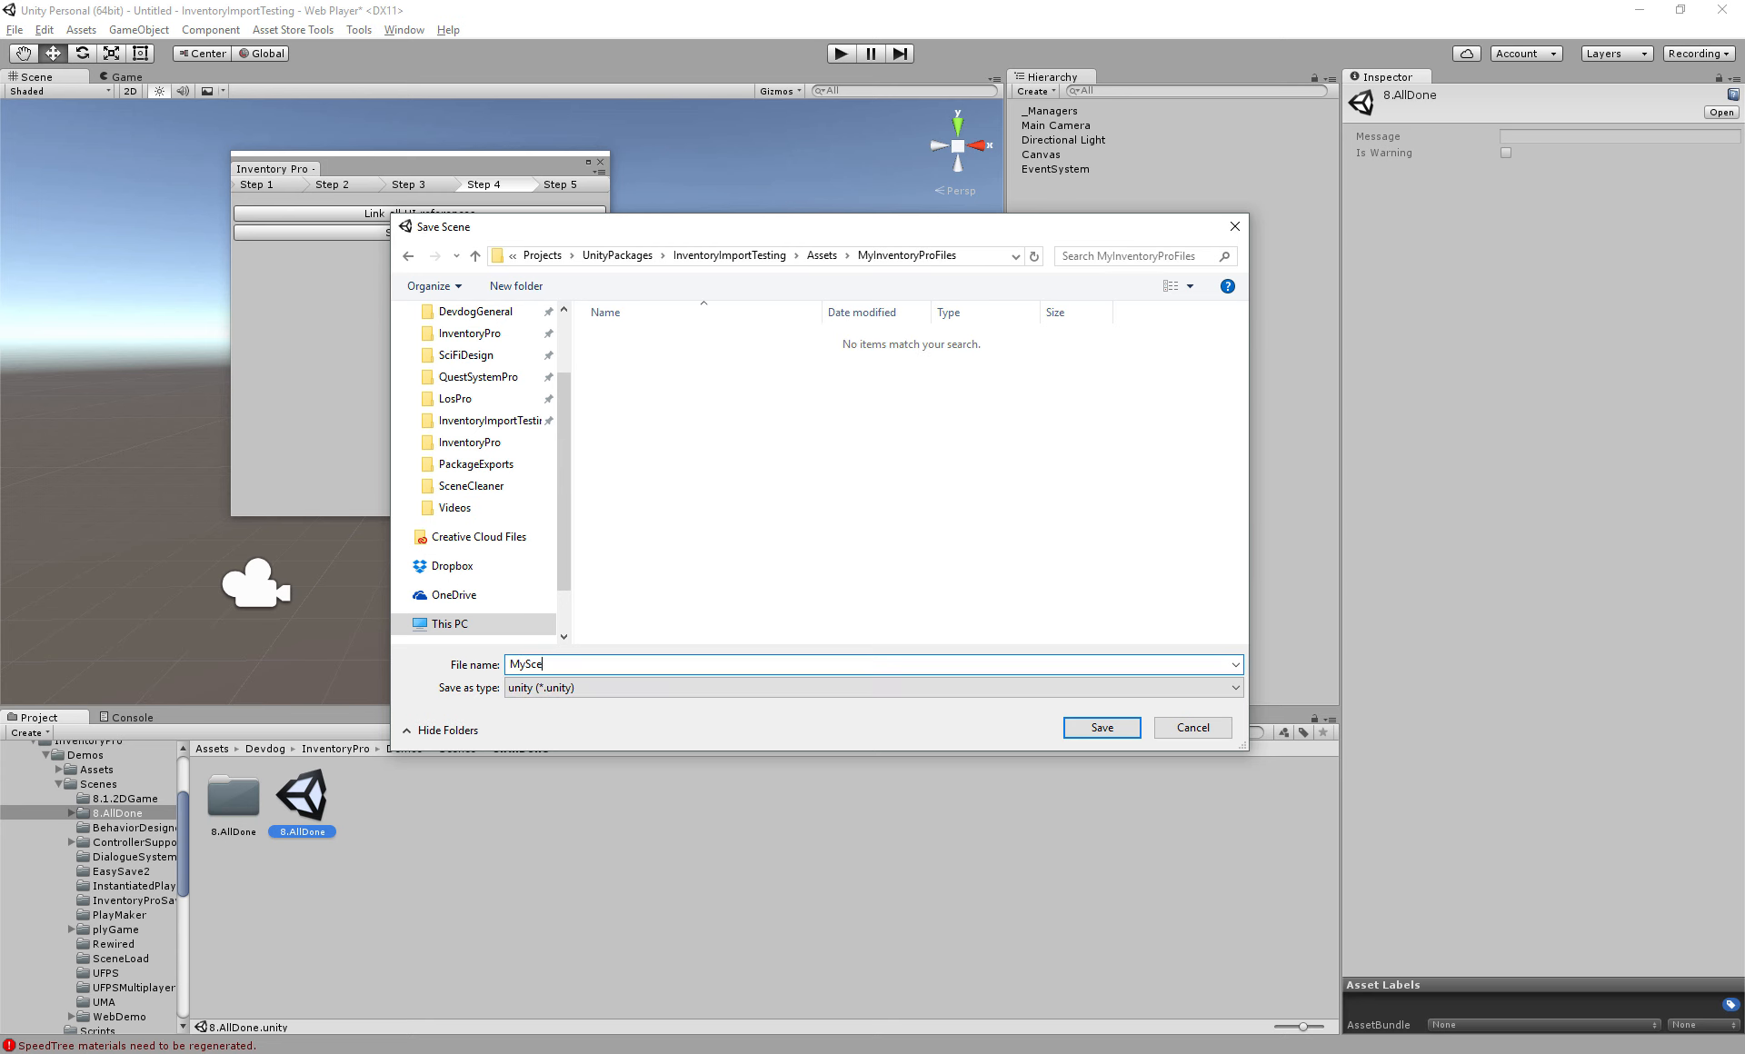
pyautogui.press('Return')
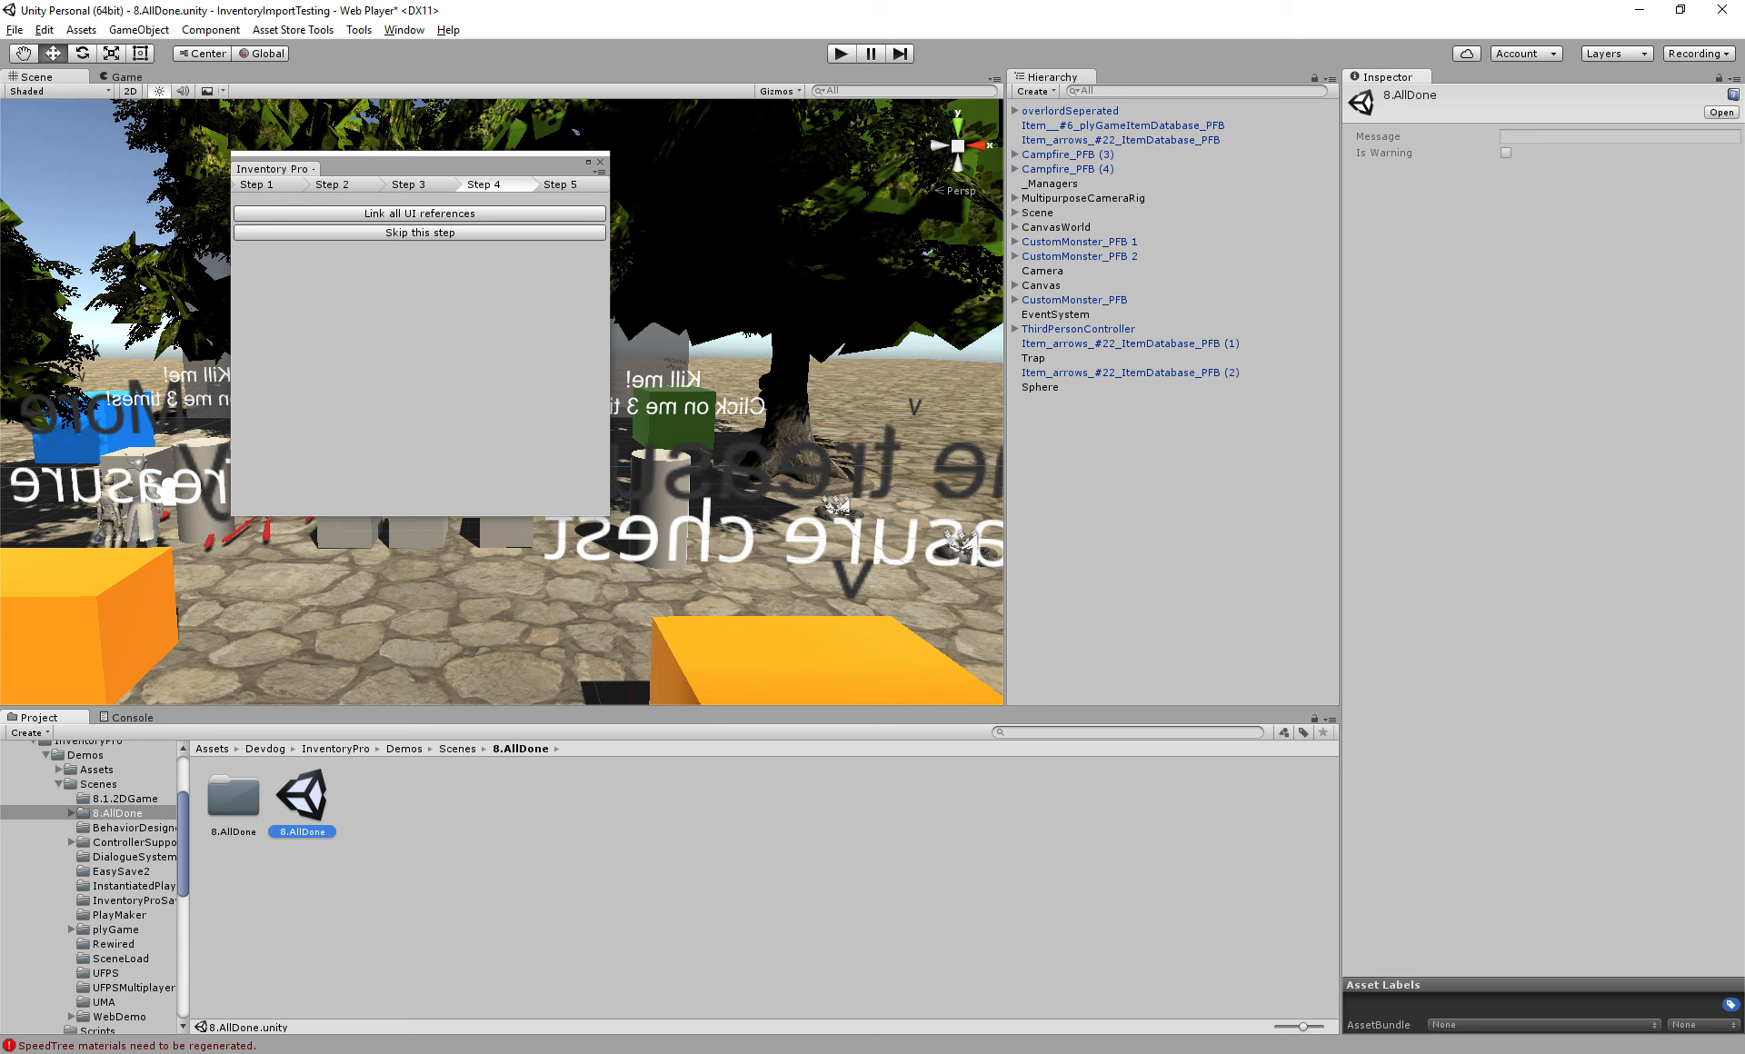
# Look through the UI elements inside the demo scene's Canvas, then collapse and copy the whole Canvas object
pyautogui.click(1015, 285)
pyautogui.click(1054, 300)
pyautogui.scroll(-2, 1055, 300)
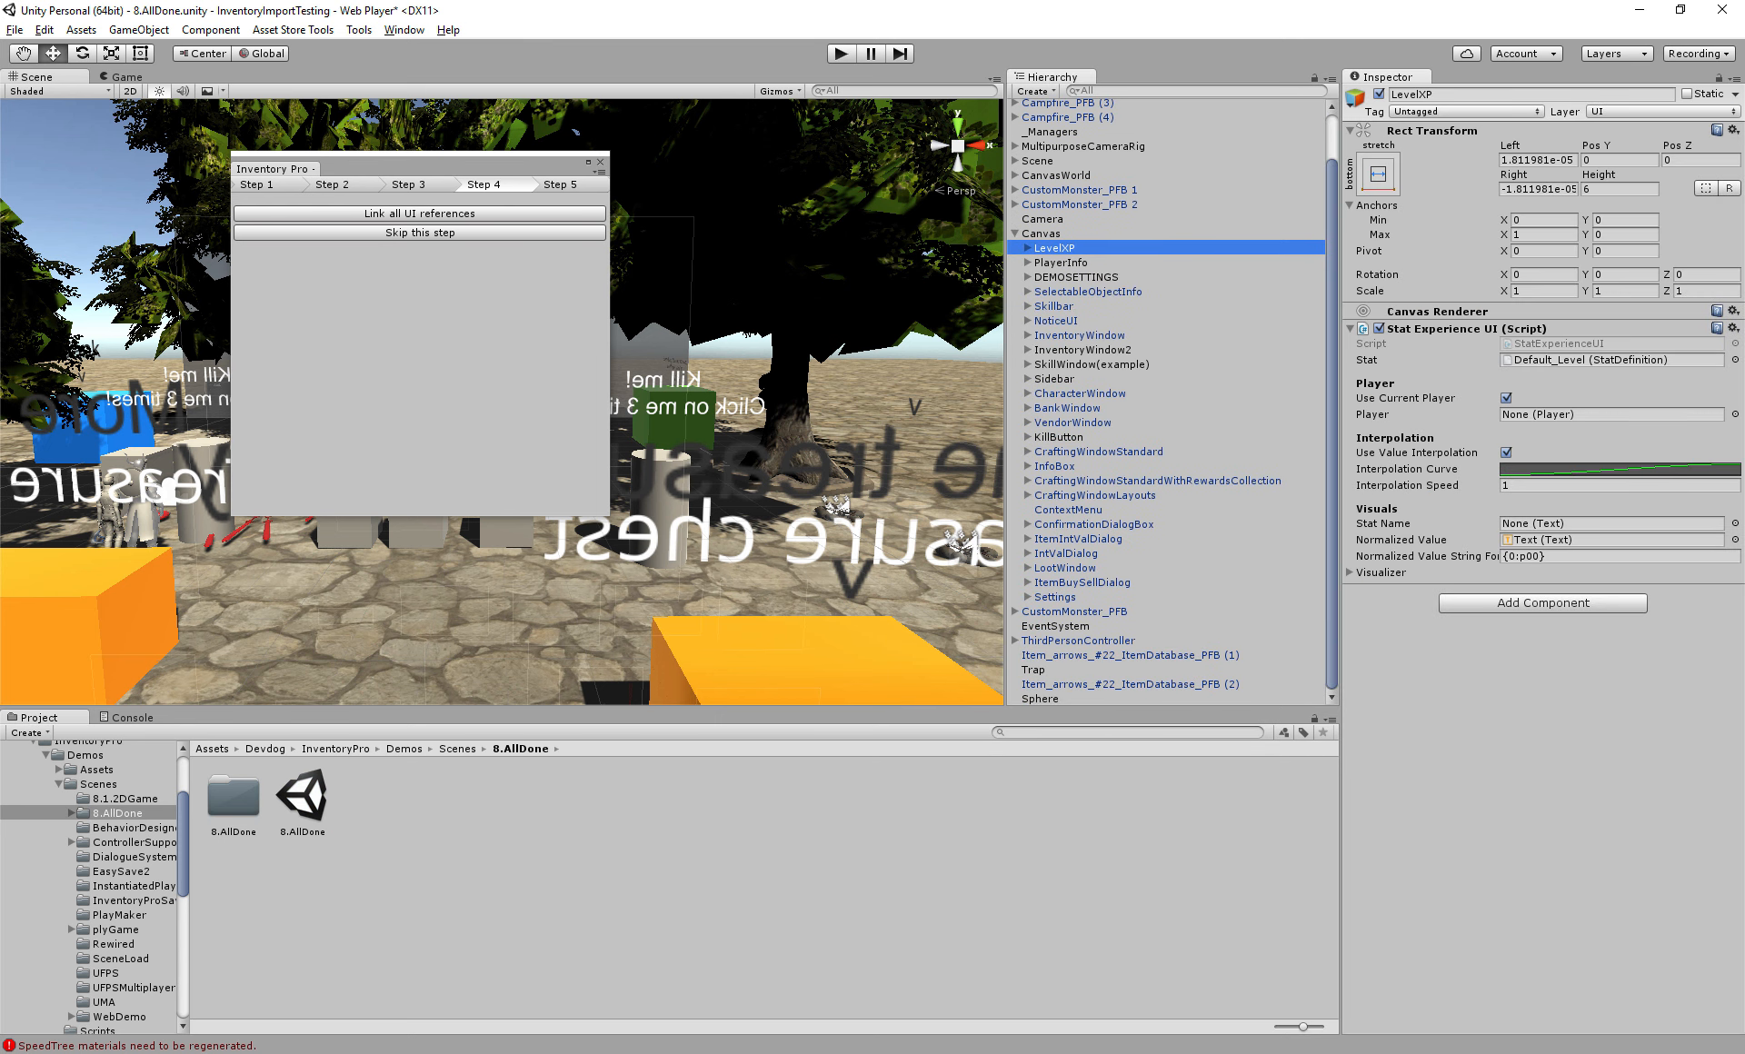
pyautogui.keyDown('shift'); pyautogui.click(1054, 597); pyautogui.keyUp('shift')
pyautogui.scroll(2, 1055, 597)
pyautogui.click(1042, 285)
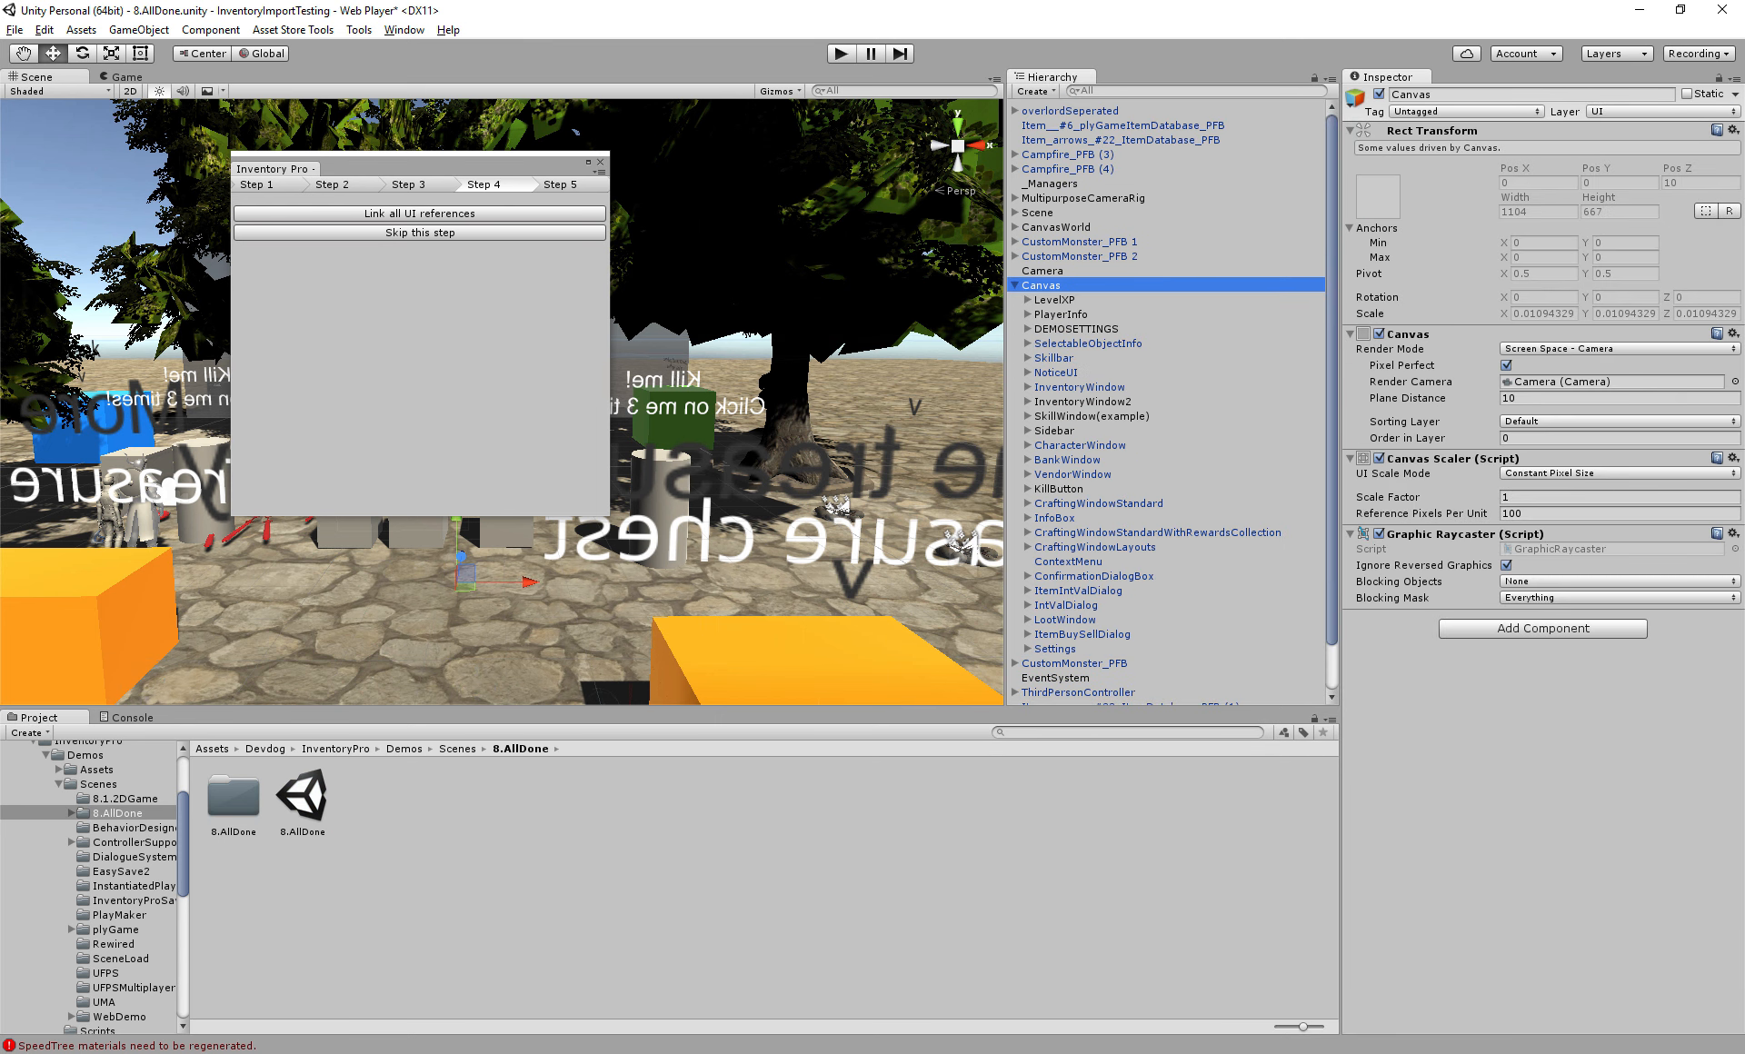
pyautogui.press('Left')
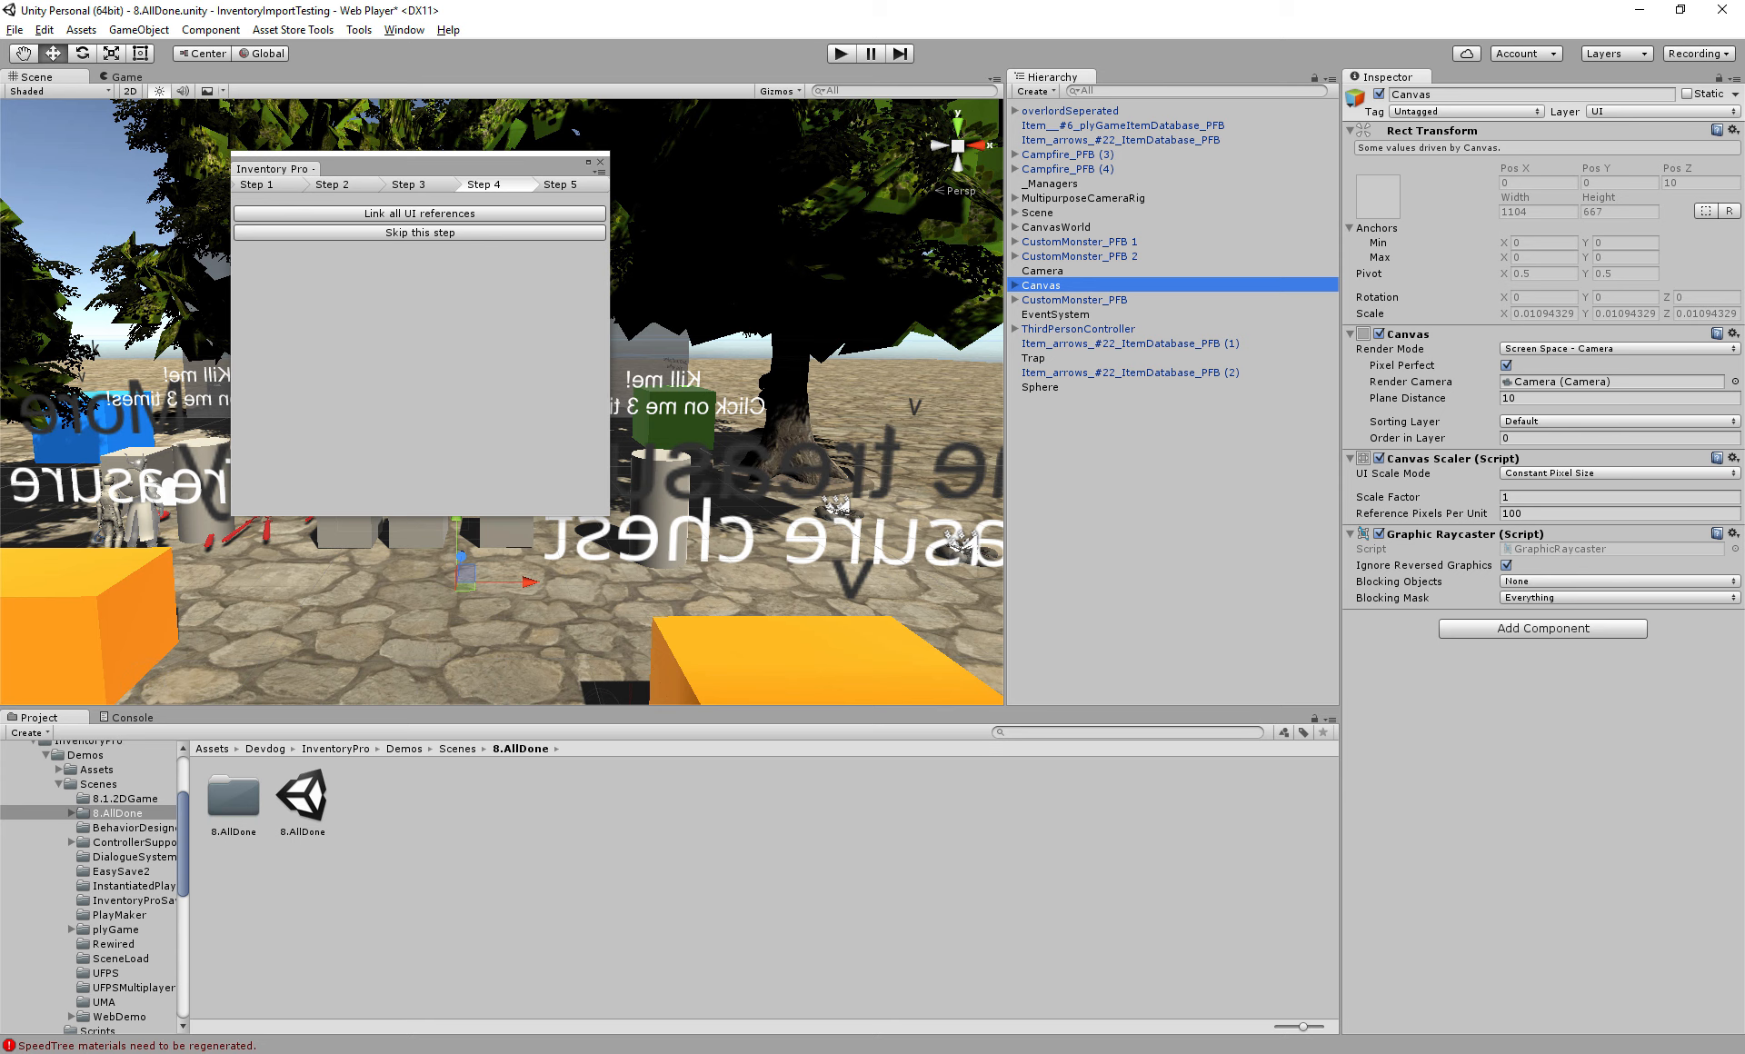
# Return to the MyScene scene stored in the MyInventoryProFiles folder
pyautogui.scroll(3, 91, 886)
pyautogui.click(20, 807)
pyautogui.click(93, 821)
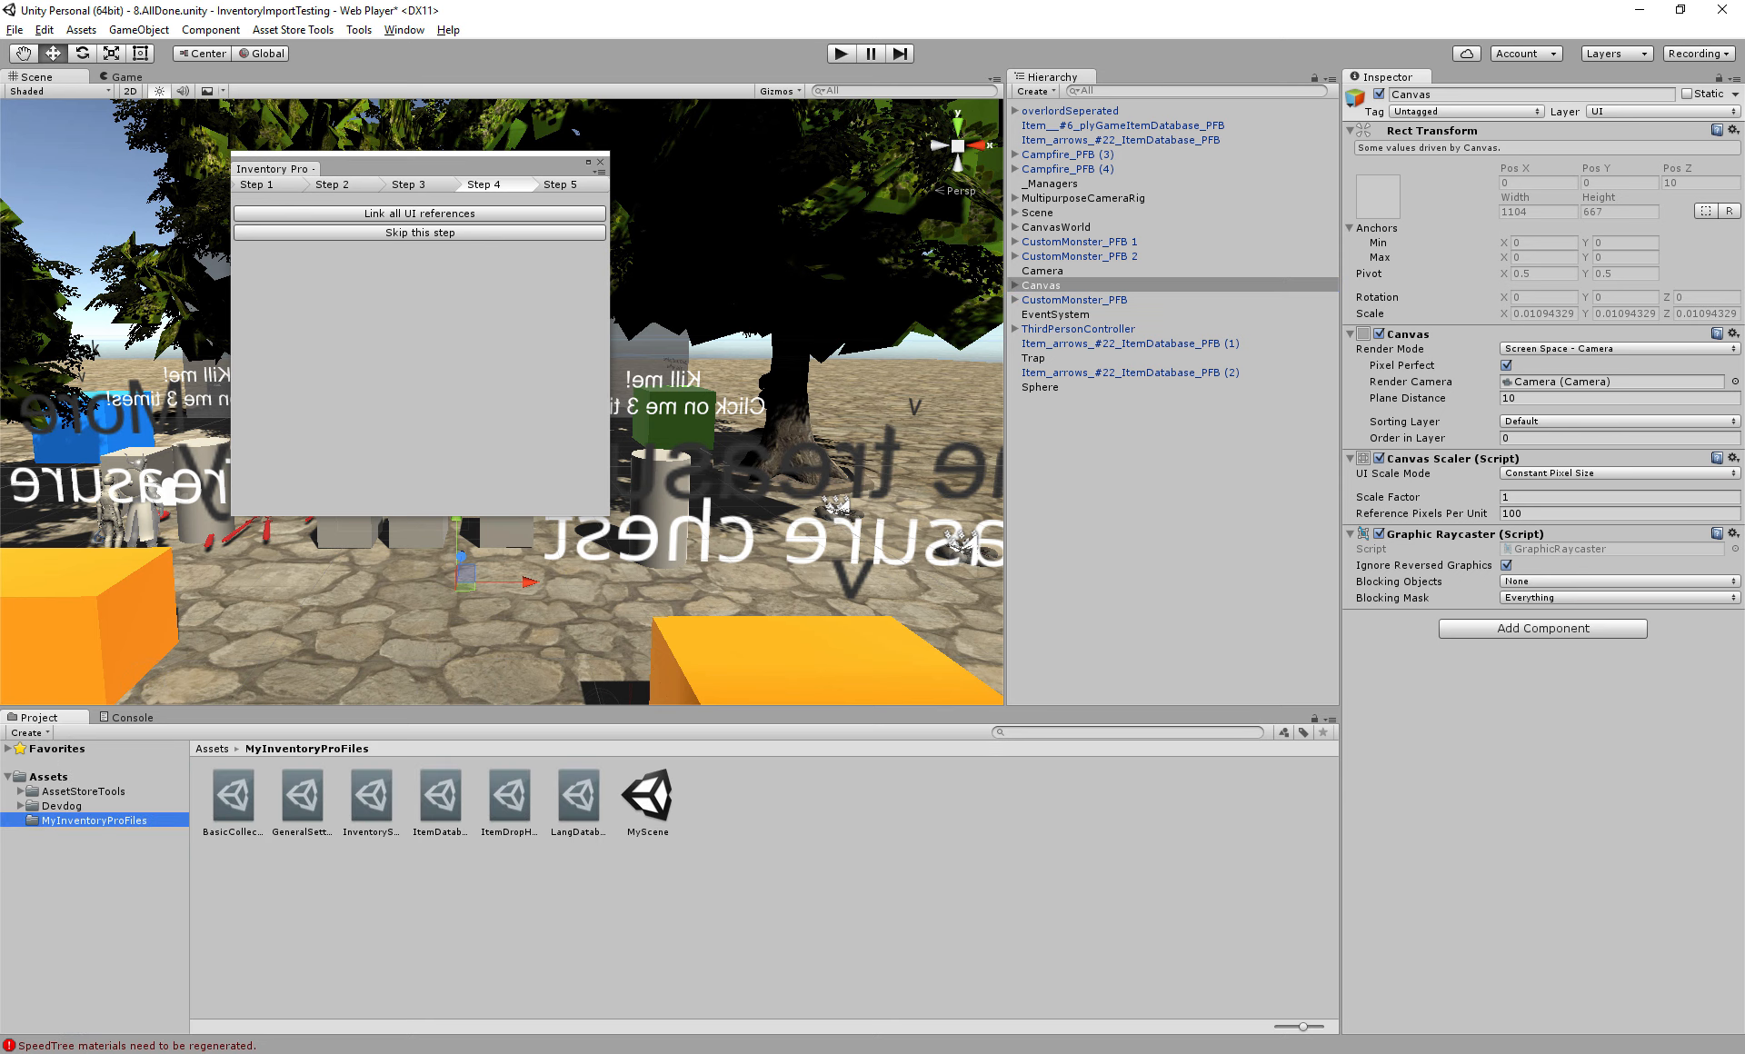
pyautogui.doubleClick(647, 796)
pyautogui.click(966, 573)
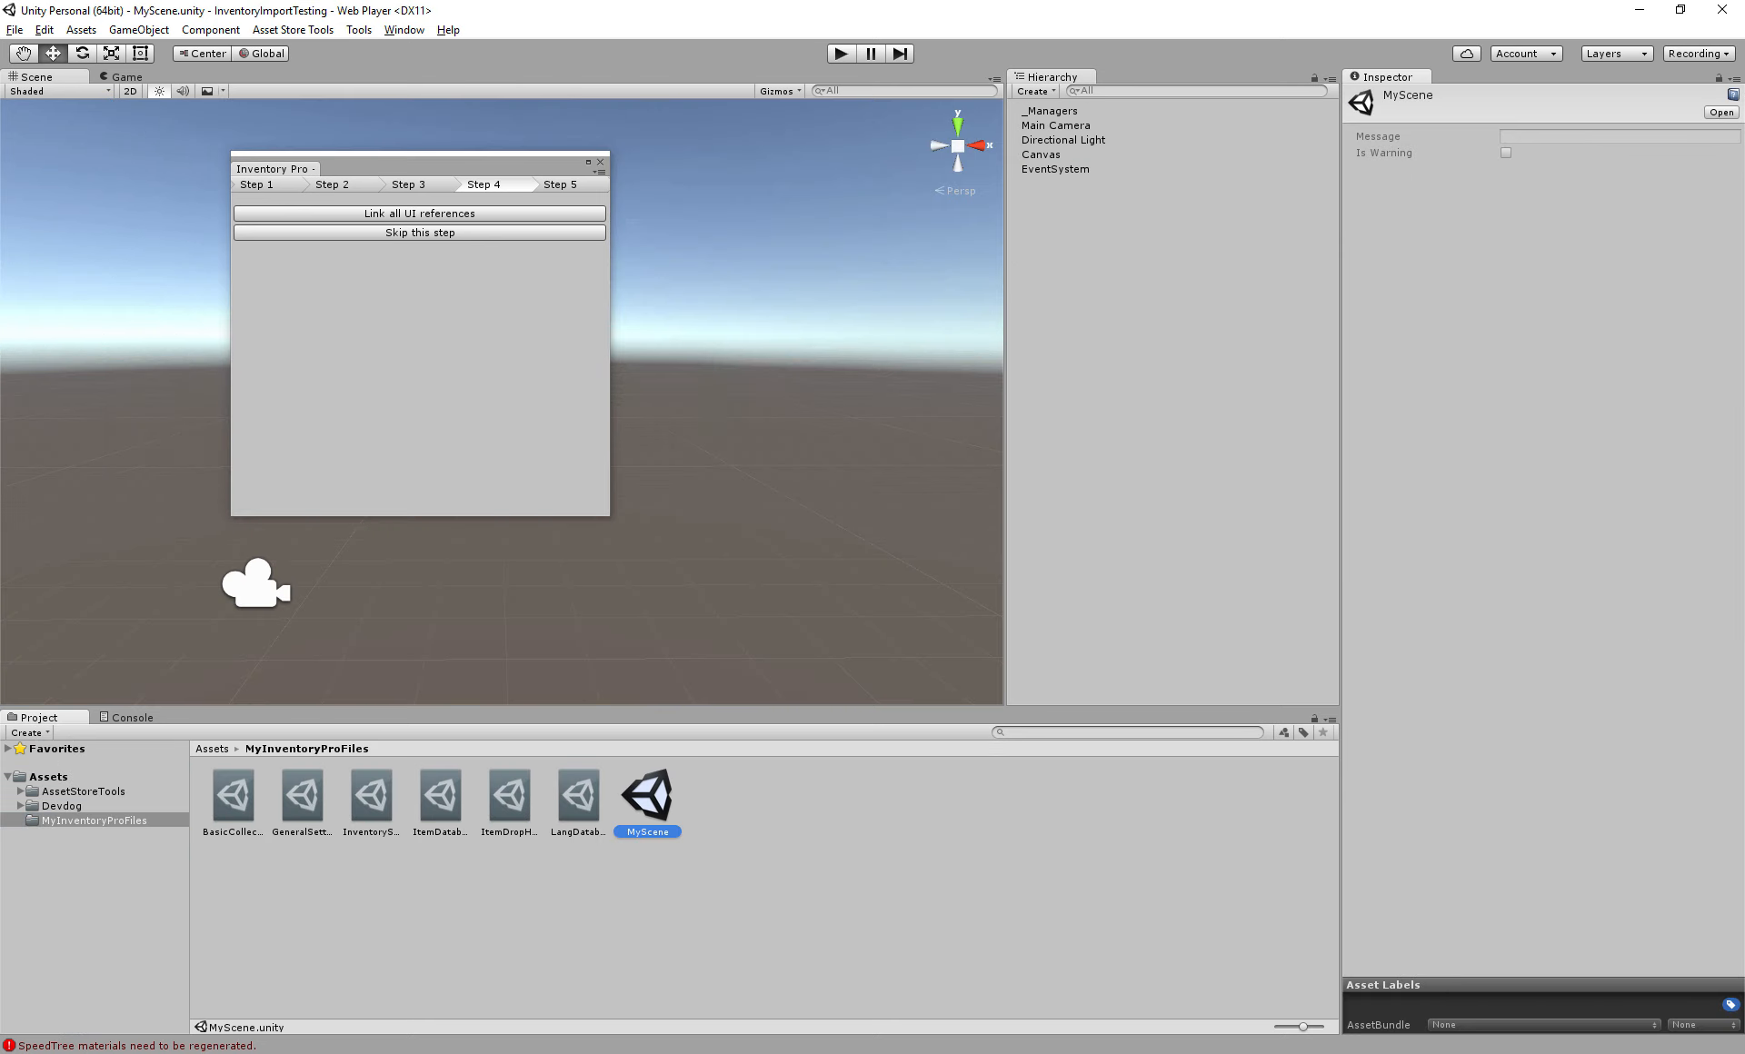
# Paste the demo Canvas into the scene, place it above the empty generated Canvas, and delete the empty one
pyautogui.click(1041, 155)
pyautogui.hotkey('ctrl', 'v')
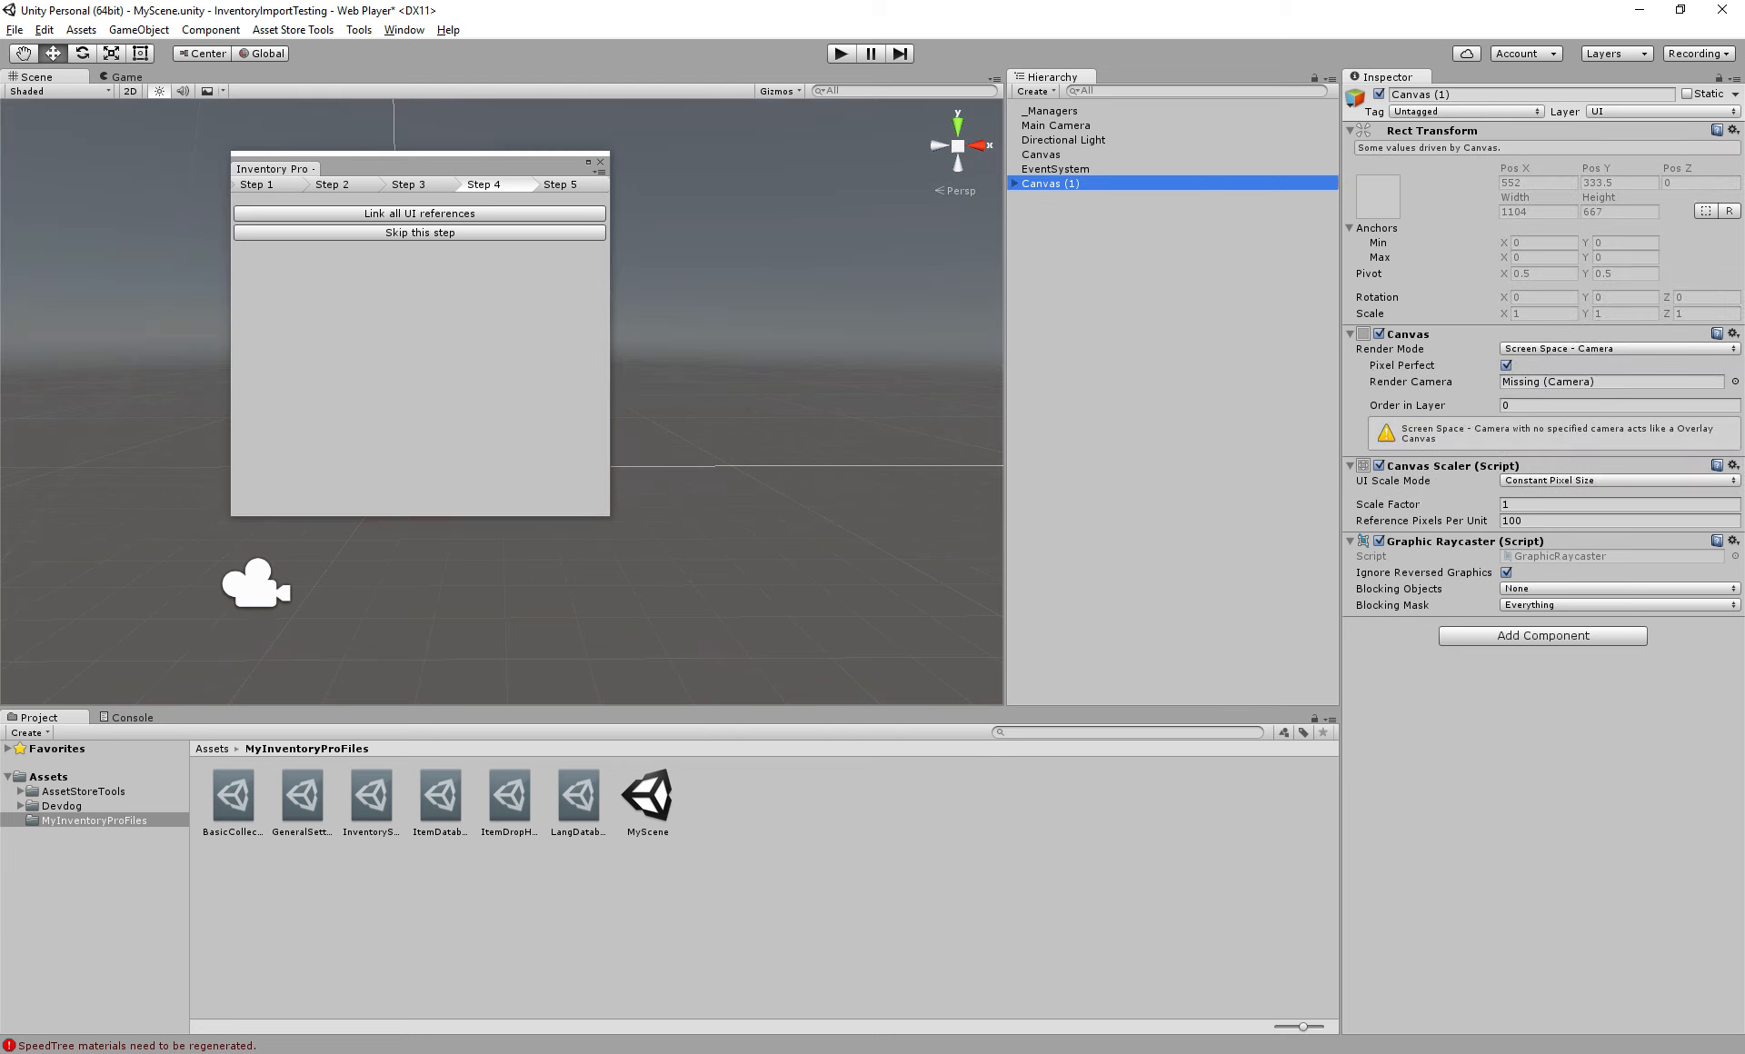
pyautogui.moveTo(1050, 184); pyautogui.dragTo(1051, 148)
pyautogui.click(1042, 169)
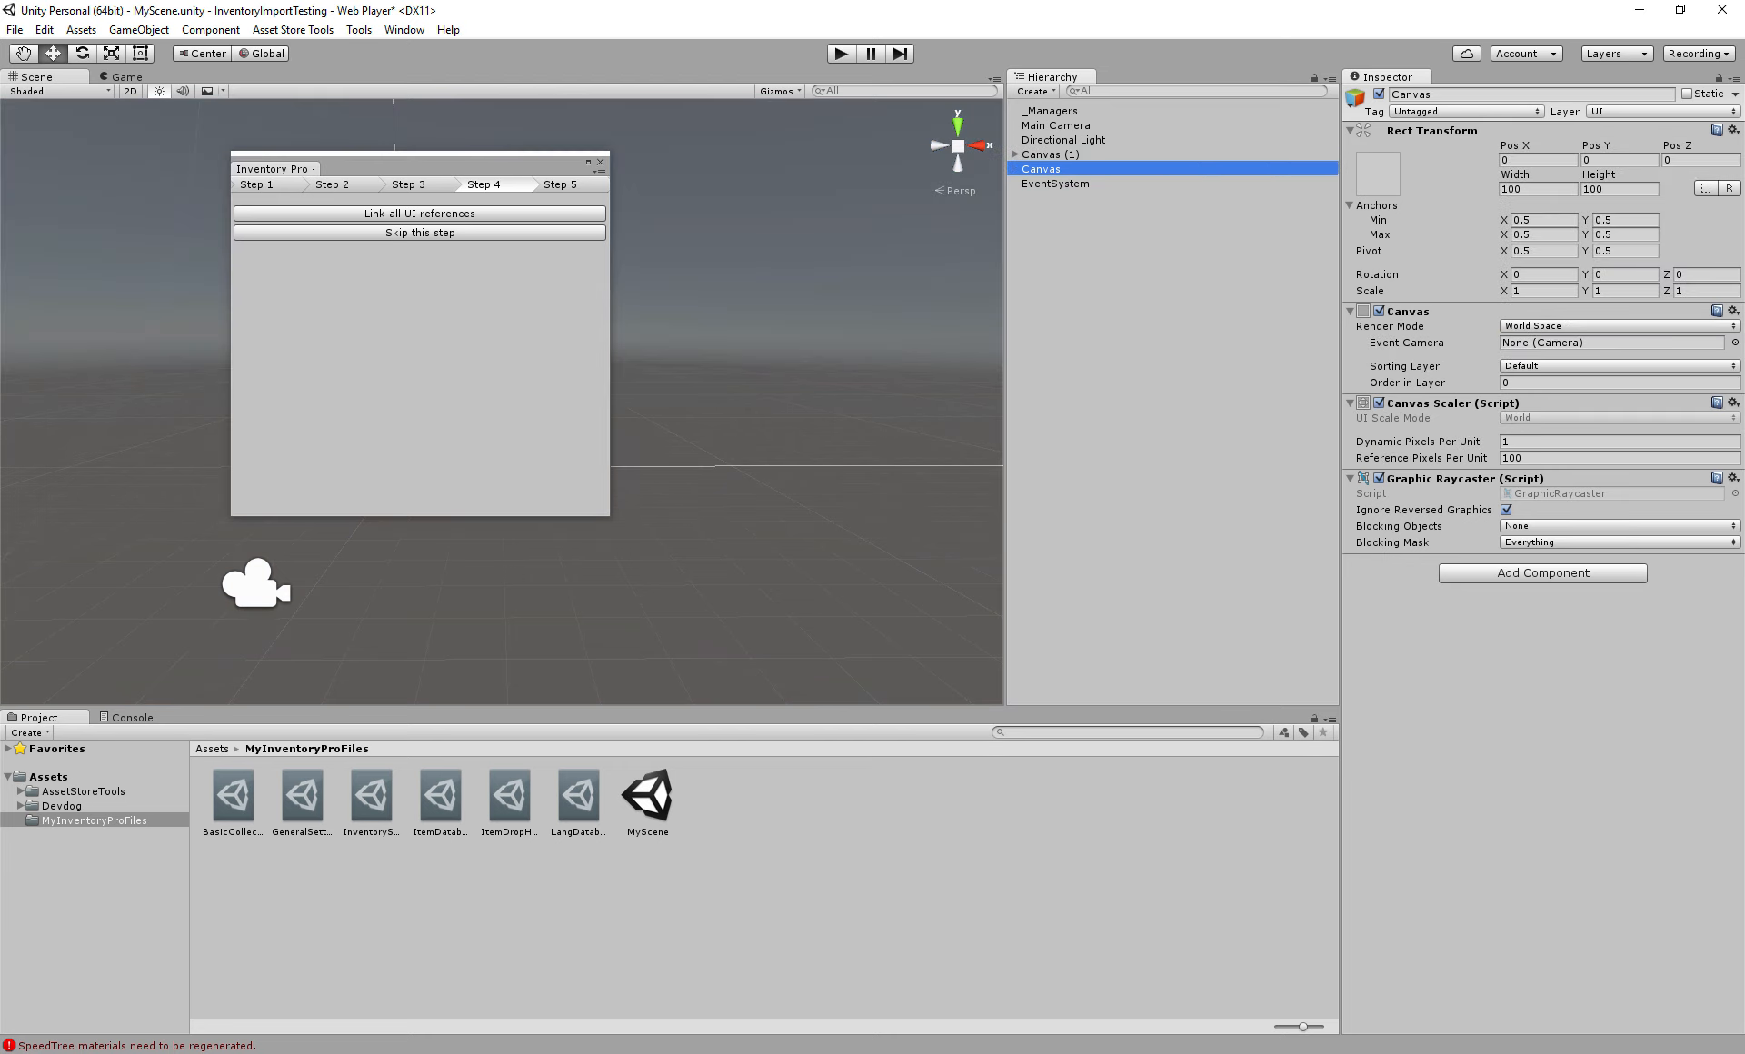
pyautogui.click(1091, 273)
# Rename the pasted Canvas (1) object to Canvas
pyautogui.click(1051, 155)
pyautogui.click(1491, 94)
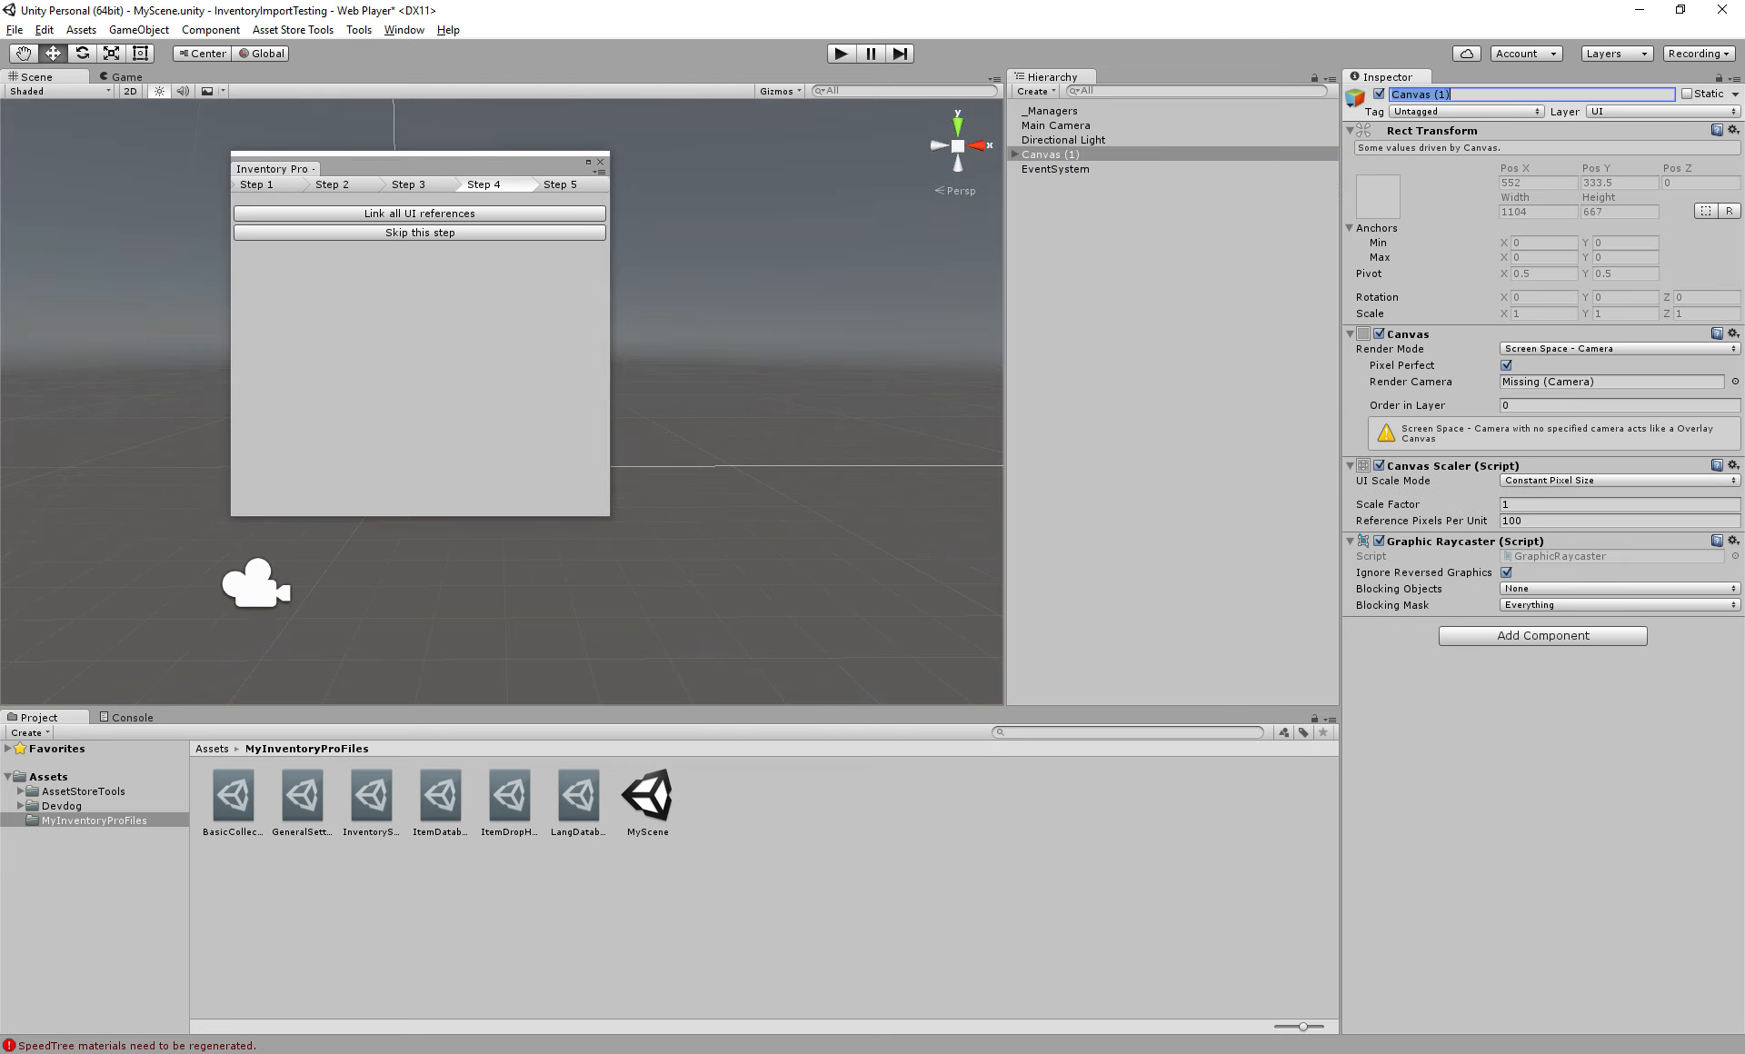
pyautogui.click(1490, 95)
pyautogui.press('BackSpace')
pyautogui.press('BackSpace')
pyautogui.press('BackSpace')
pyautogui.press('BackSpace')
pyautogui.press('Return')
# Show the _Managers object, link all UI references with the setup wizard, and glance at the Canvas contents
pyautogui.click(1050, 111)
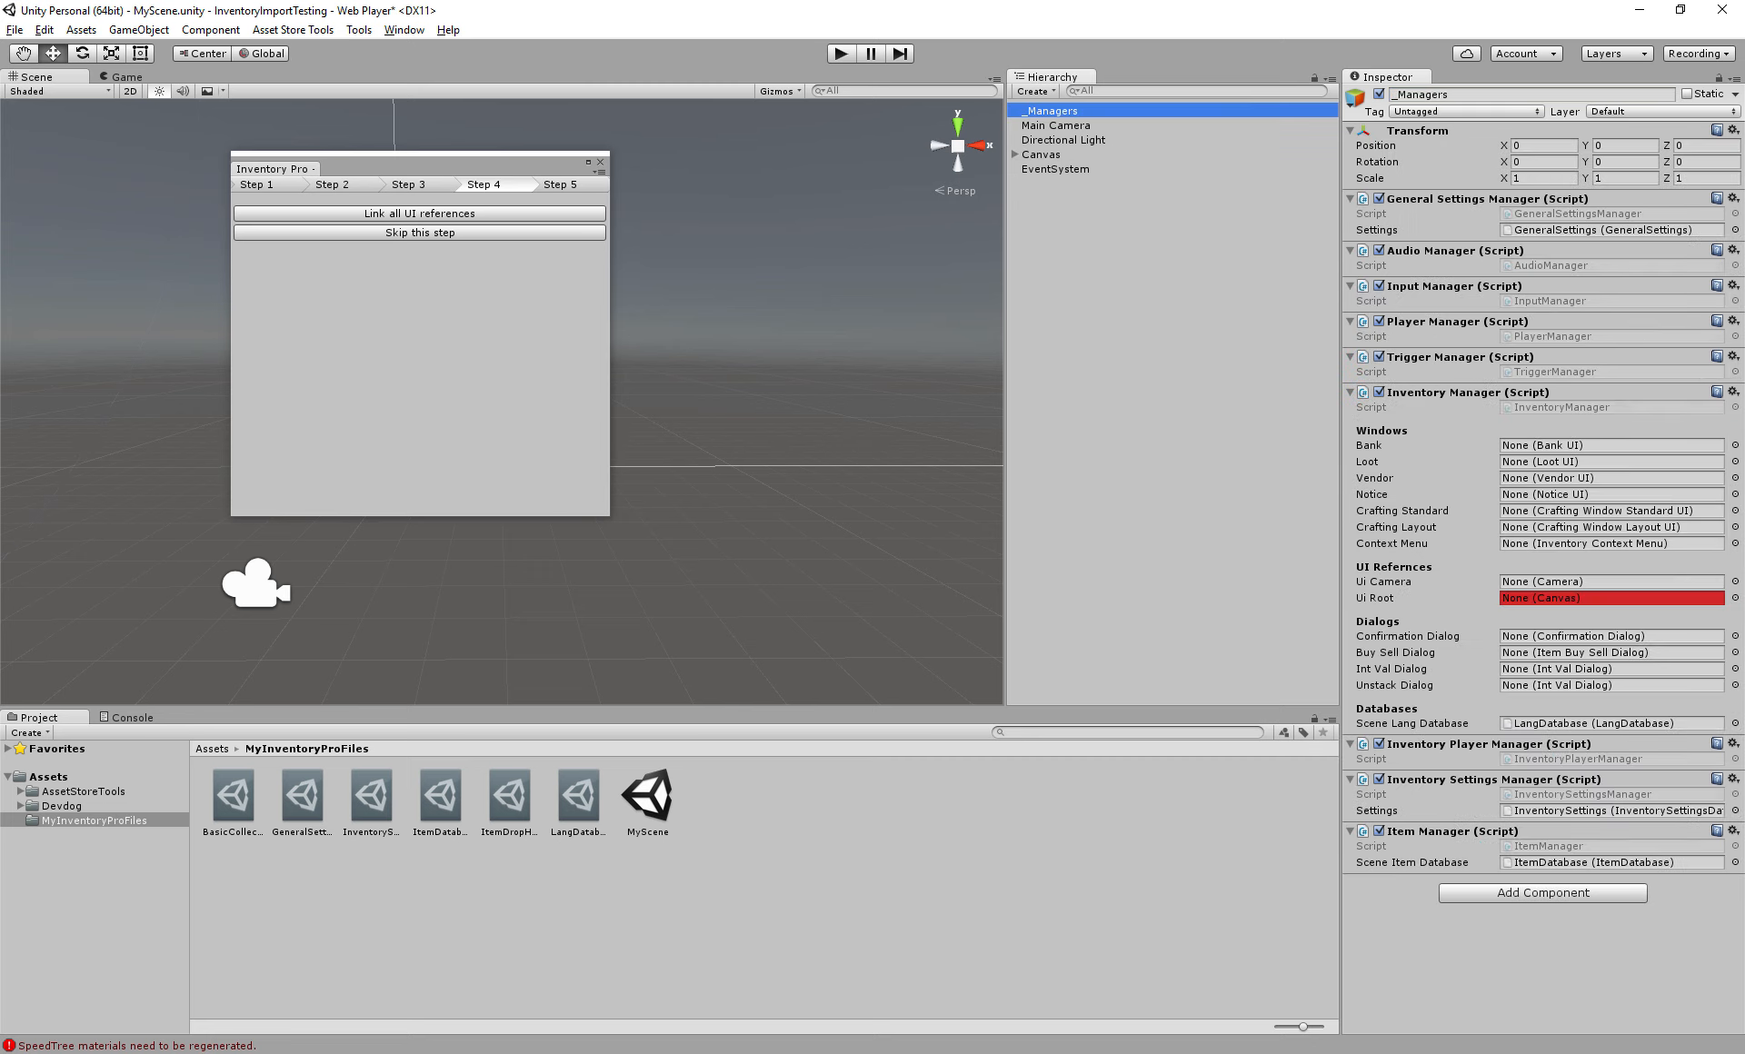
pyautogui.click(420, 215)
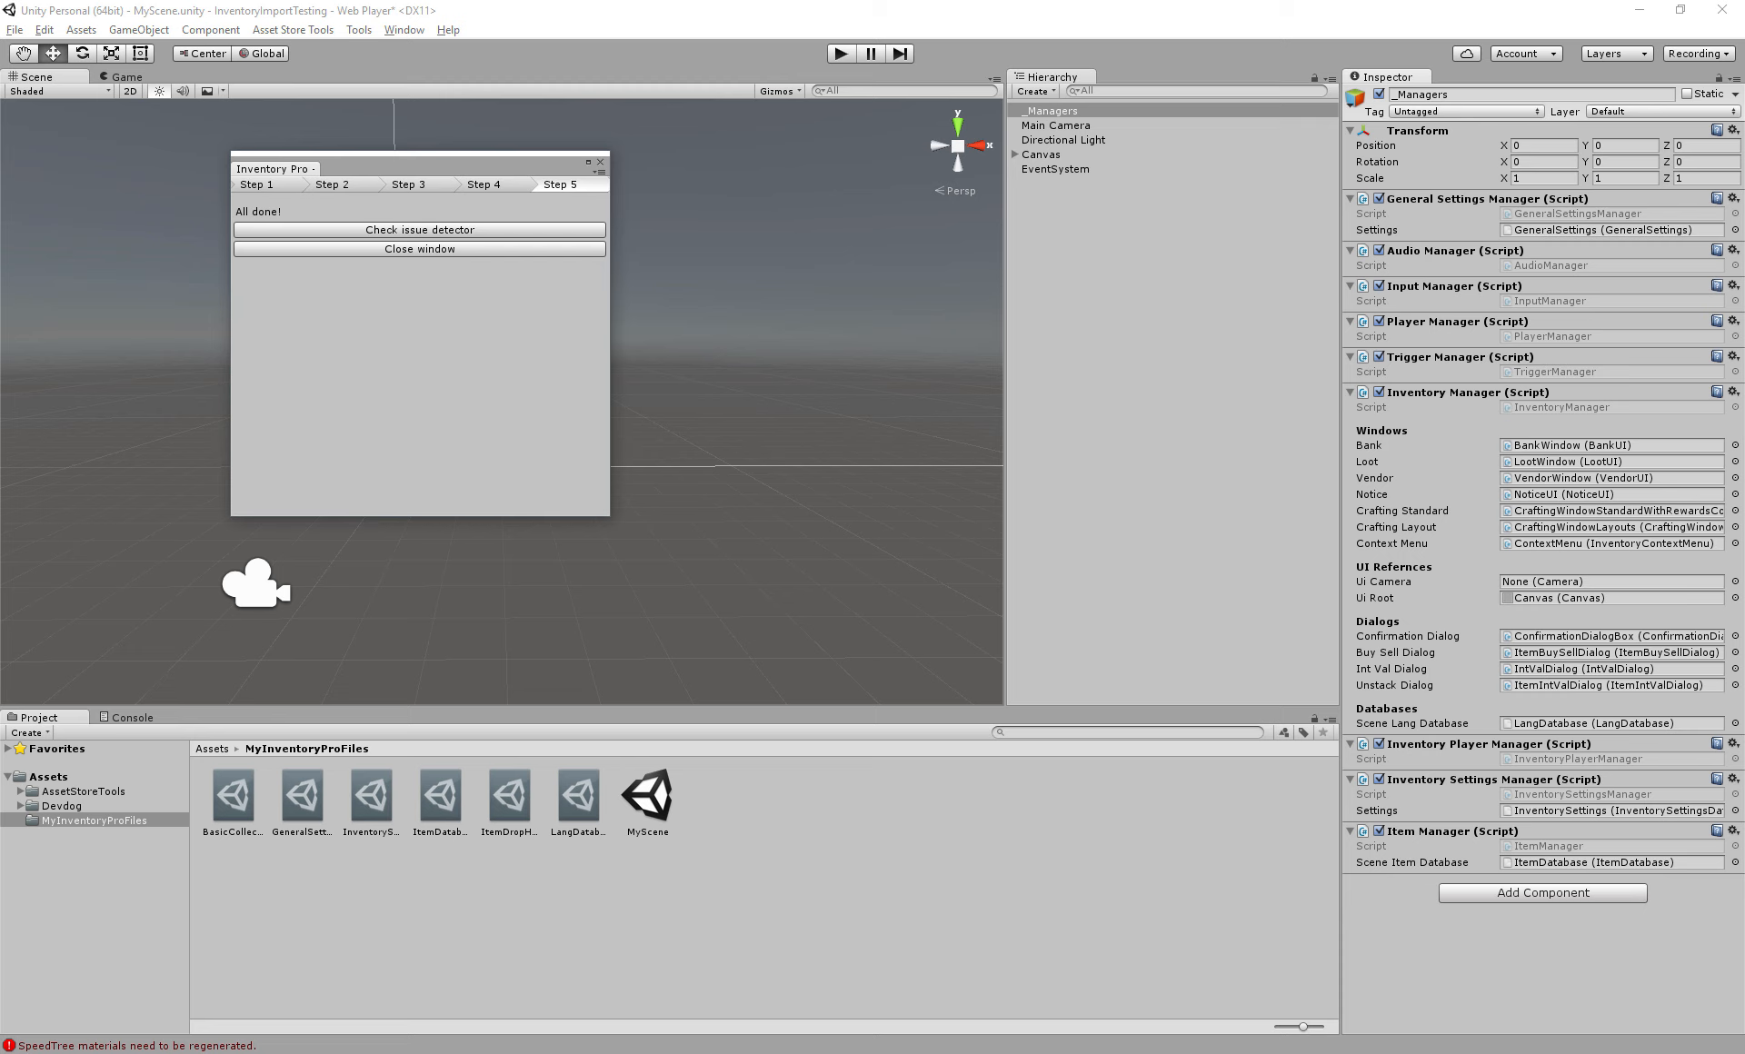
pyautogui.click(1015, 154)
pyautogui.click(1015, 155)
# Move the setup wizard aside and run its issue detector on the scene
pyautogui.moveTo(428, 162); pyautogui.dragTo(326, 163)
pyautogui.click(316, 232)
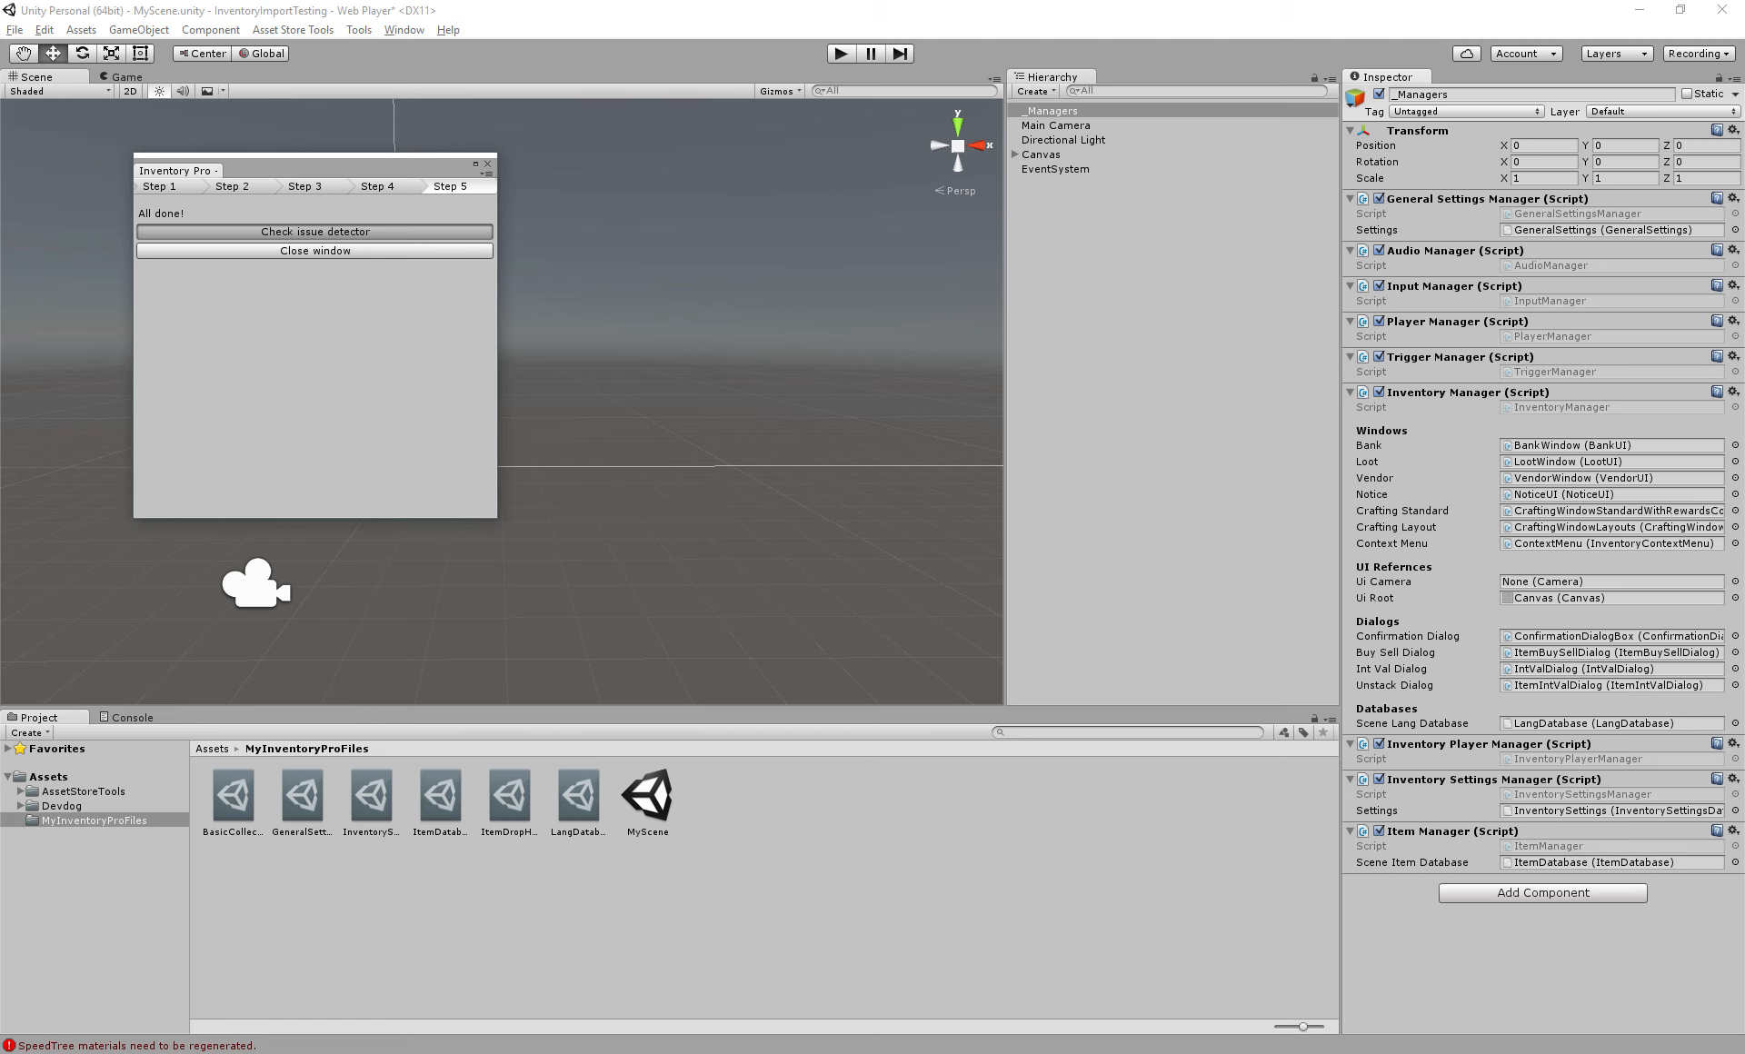
pyautogui.moveTo(227, 139); pyautogui.dragTo(256, 141)
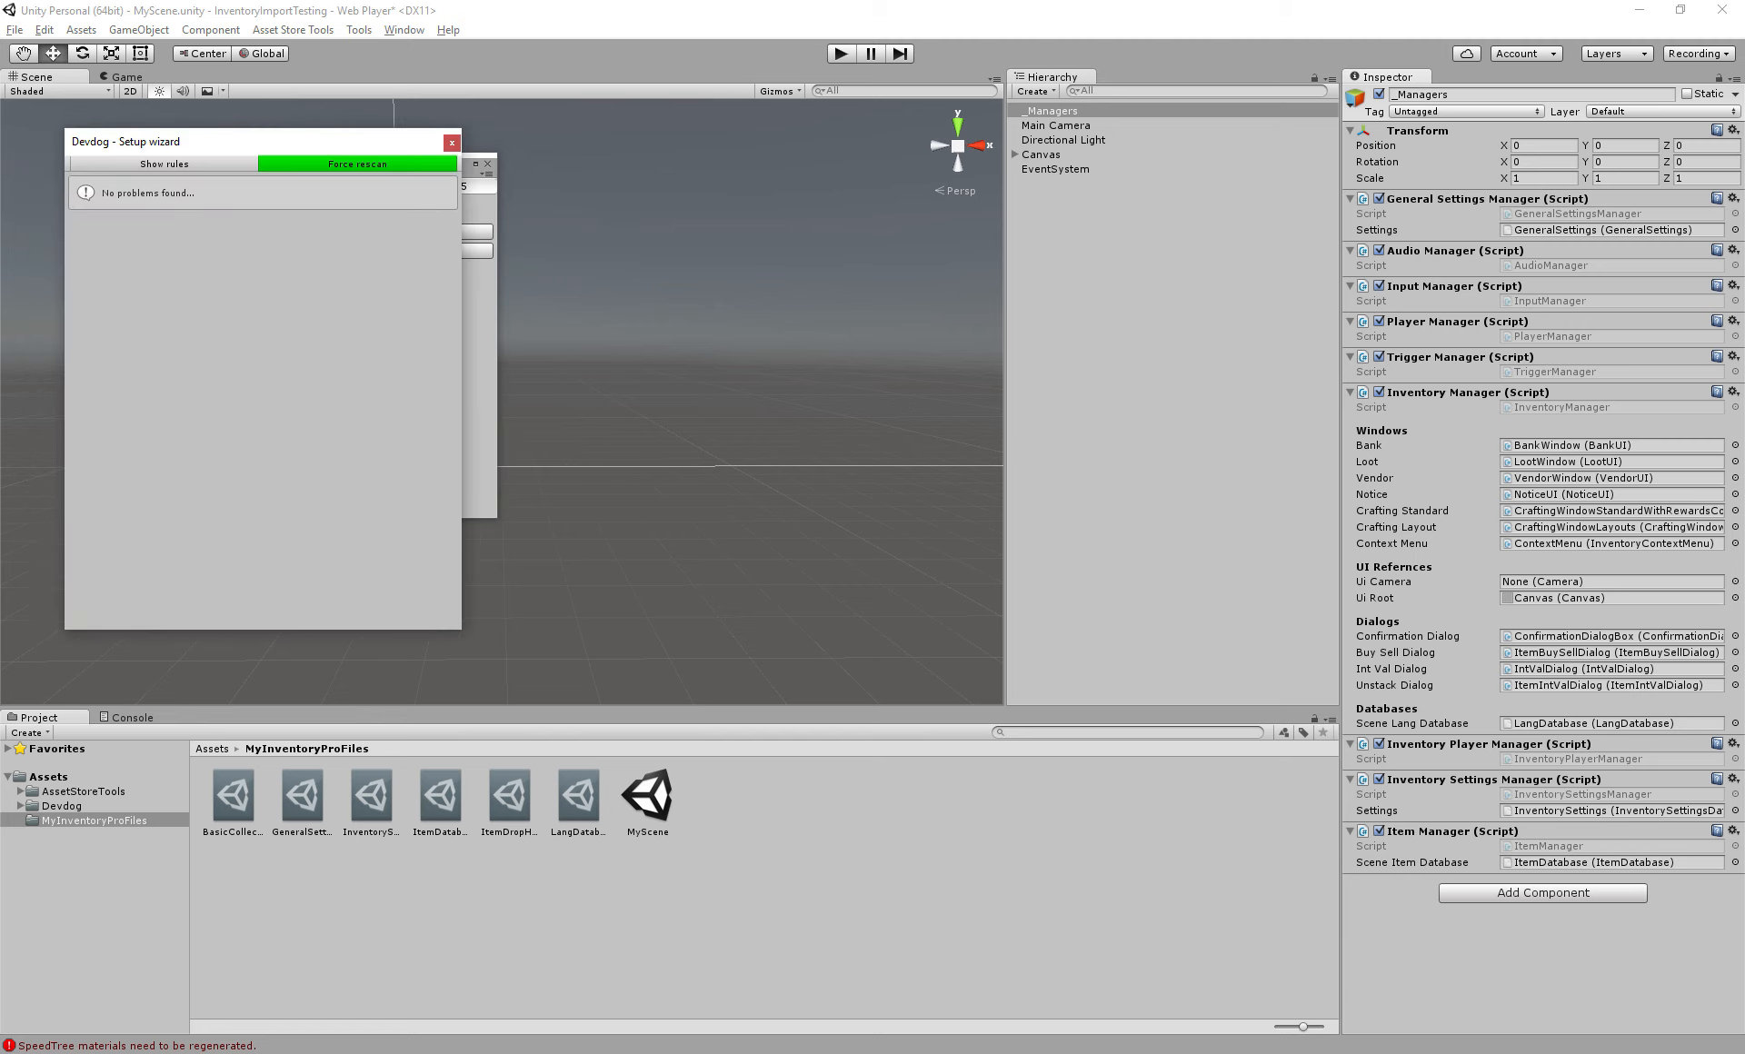
# Bring the Inventory Pro setup wizard to the front and close it
pyautogui.click(480, 300)
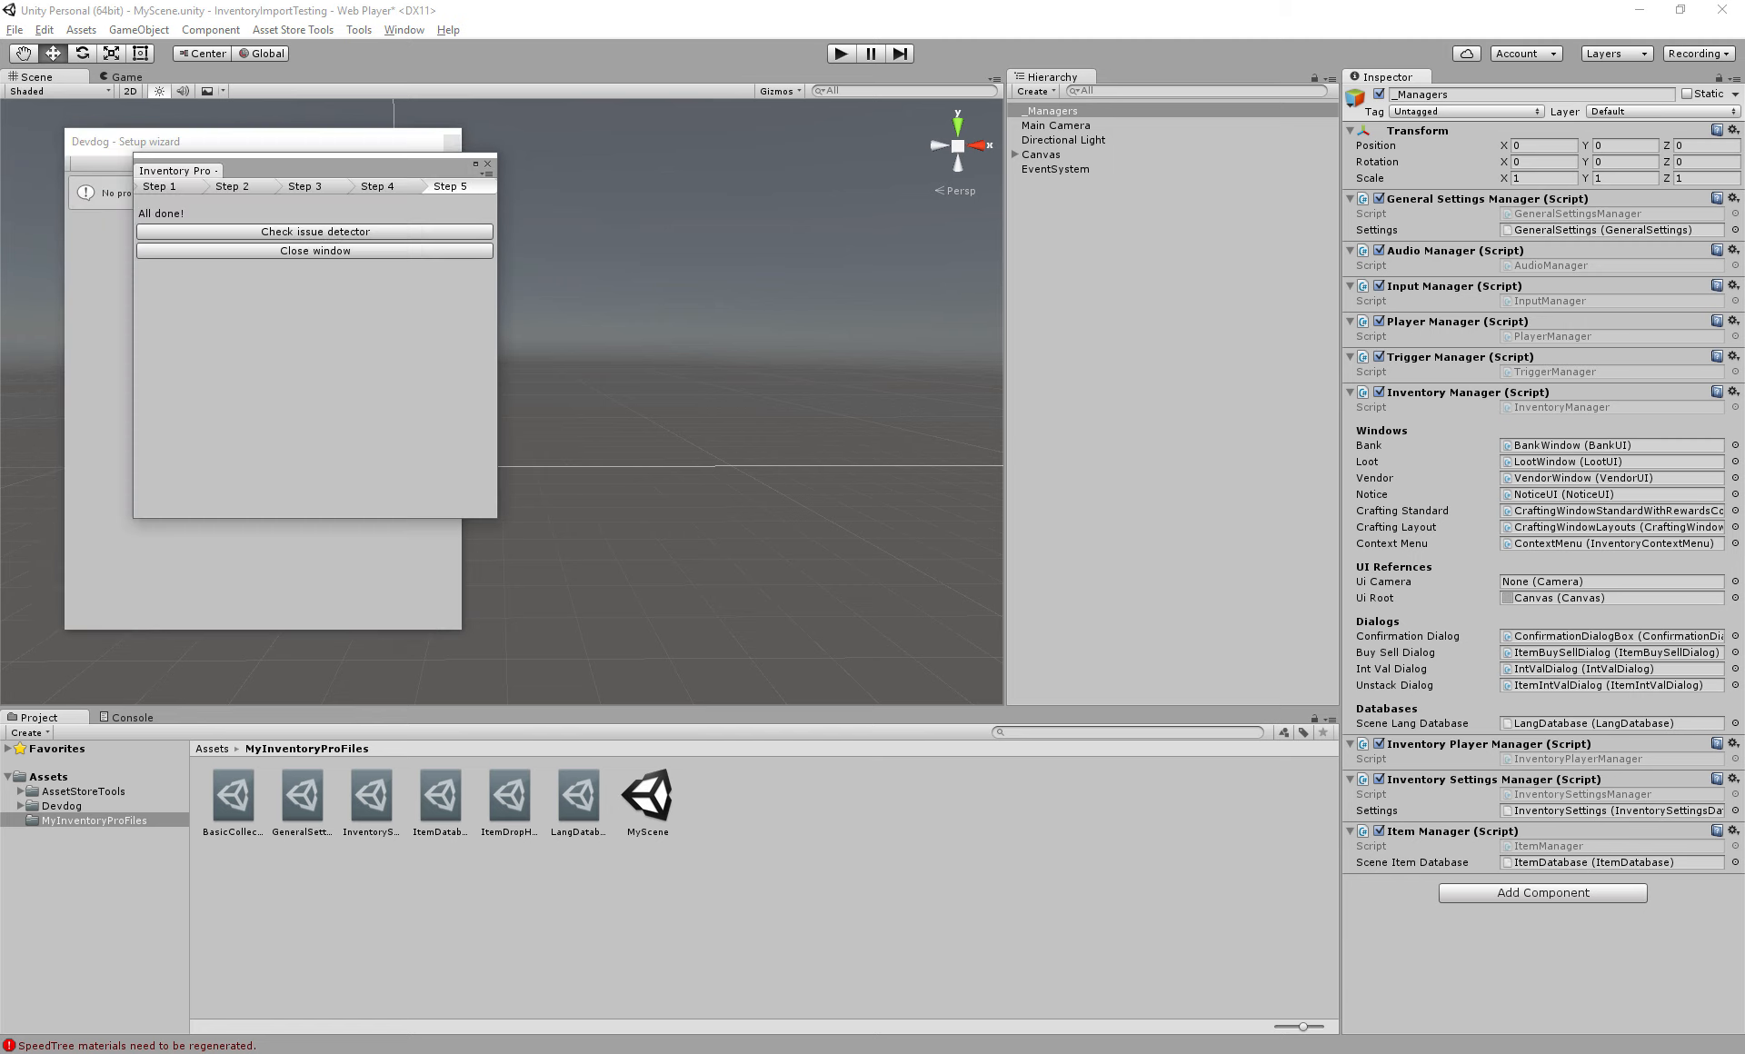
pyautogui.moveTo(467, 160); pyautogui.dragTo(758, 292)
pyautogui.click(778, 295)
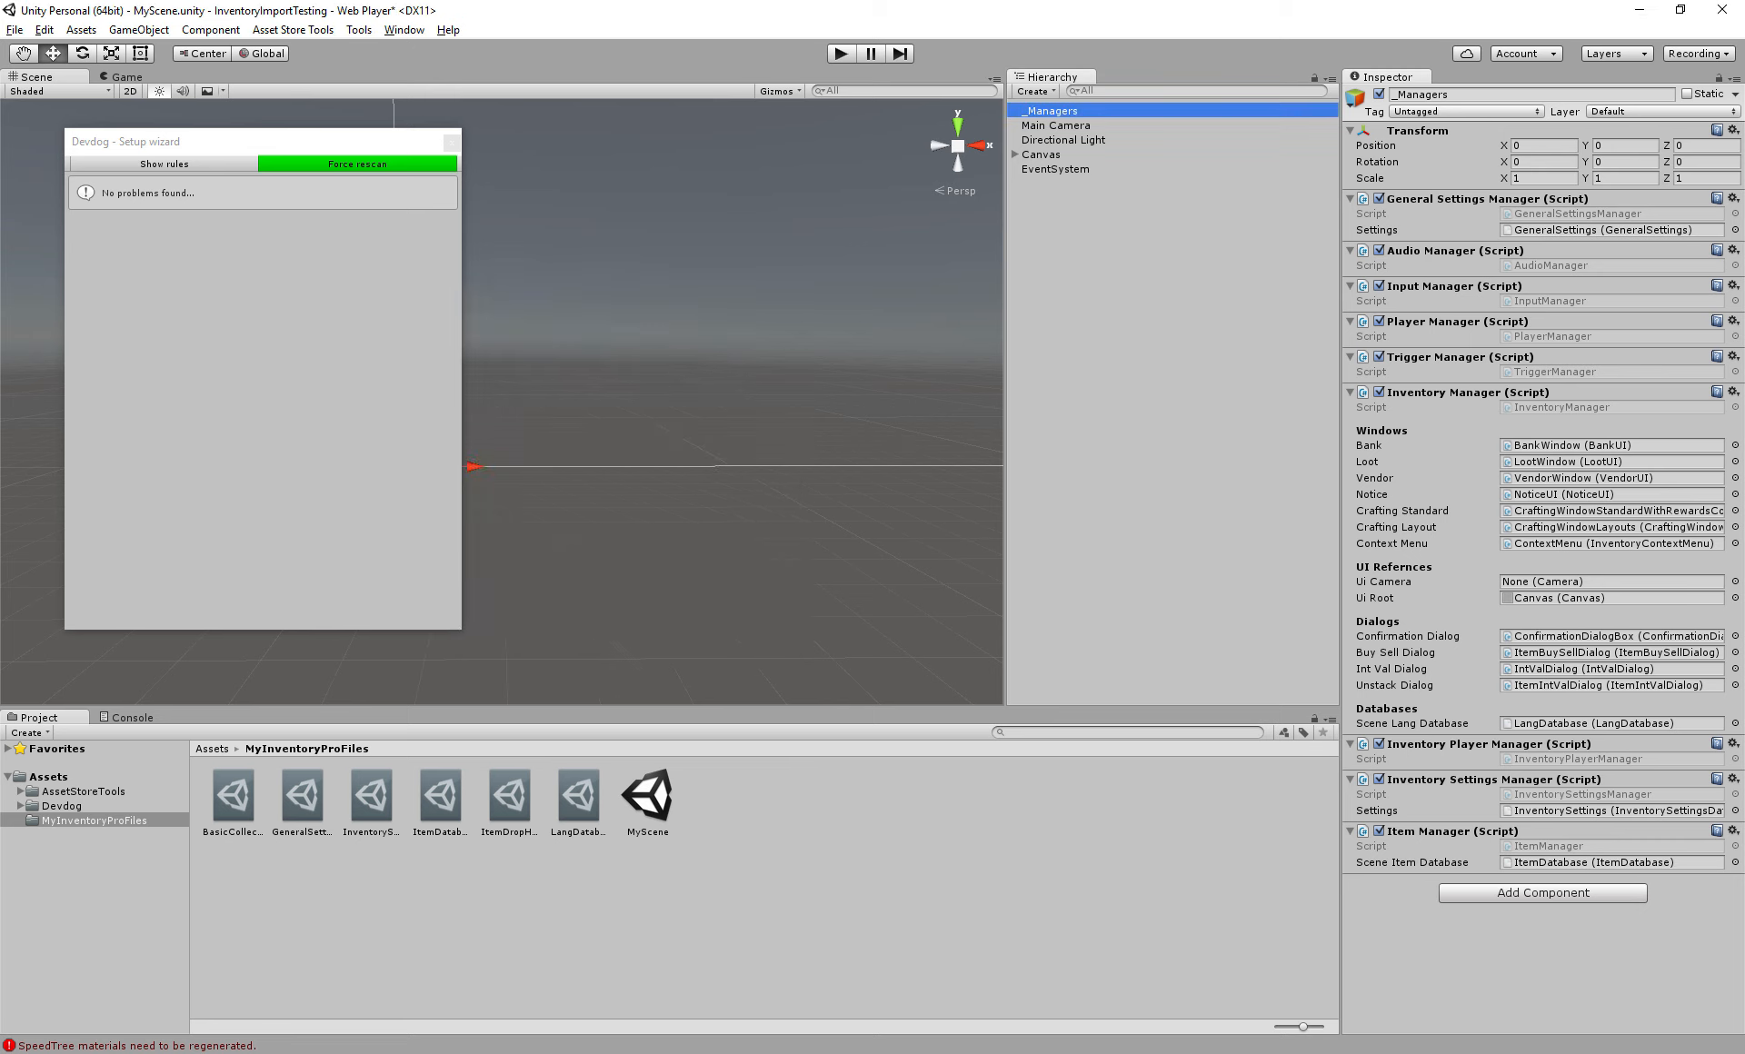
# Review the list of issue detector rules, hide it again, and close the issue detector window
pyautogui.moveTo(236, 144); pyautogui.dragTo(254, 147)
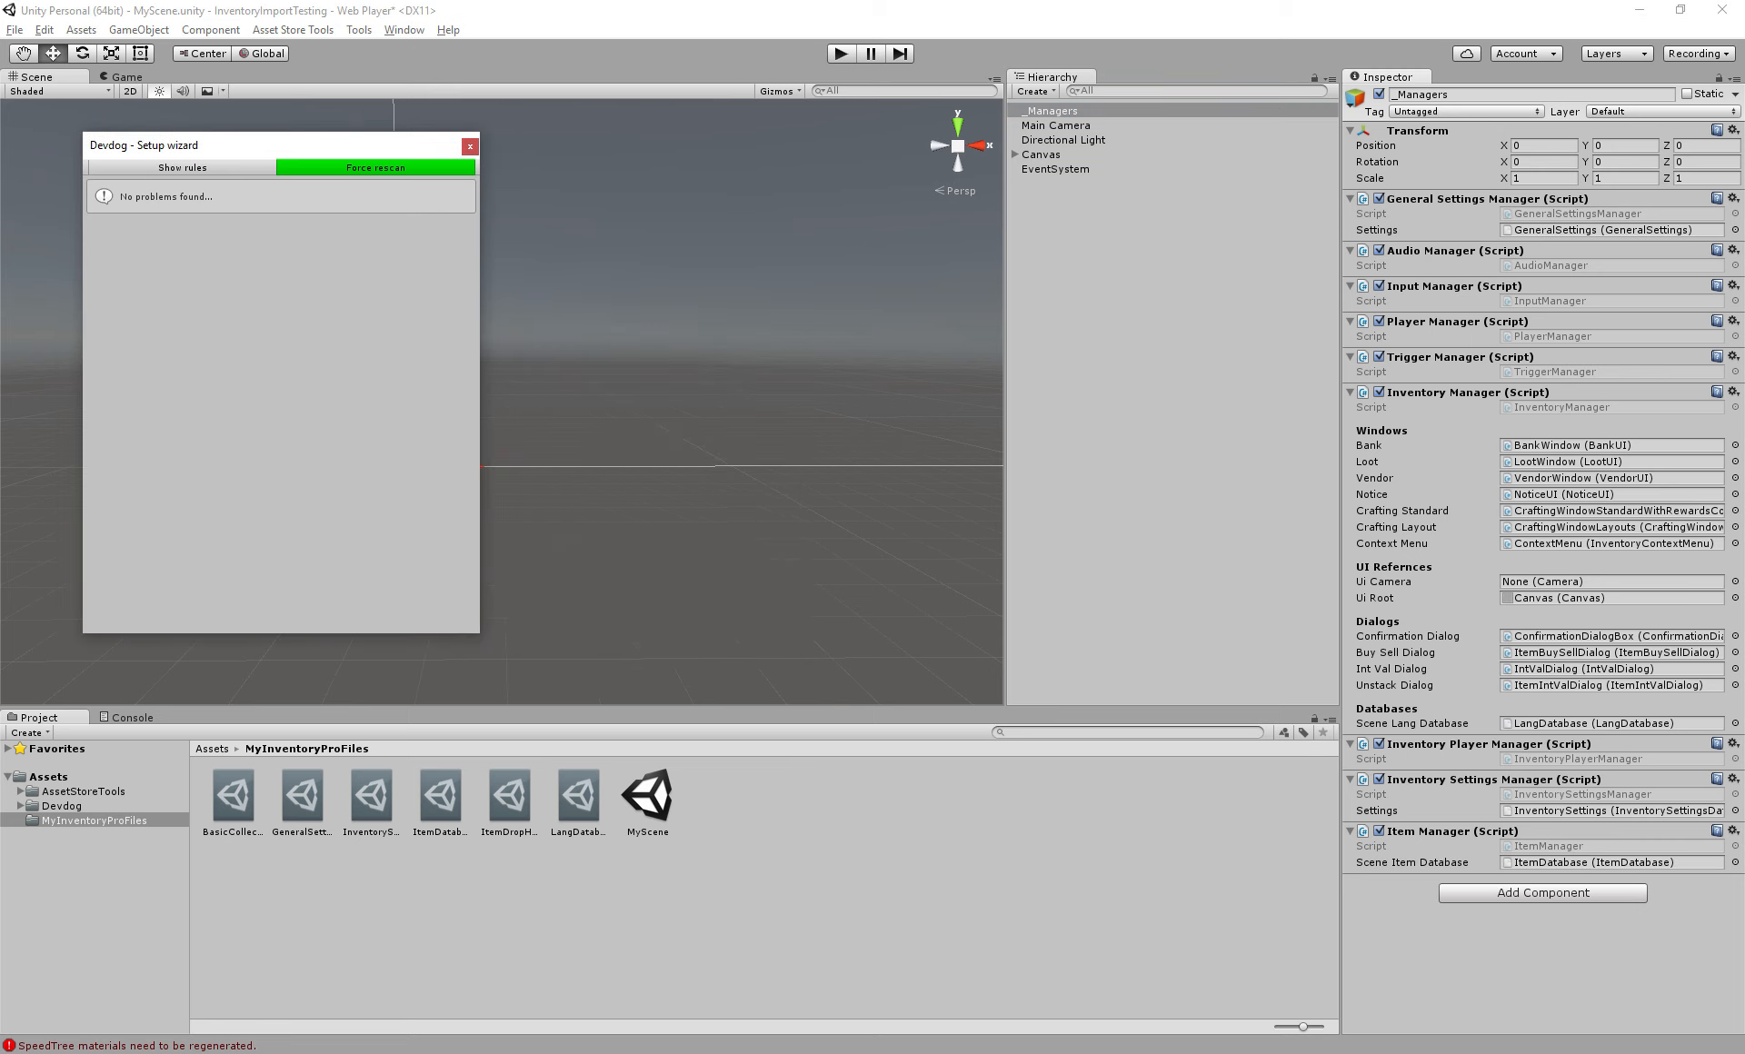
pyautogui.click(182, 167)
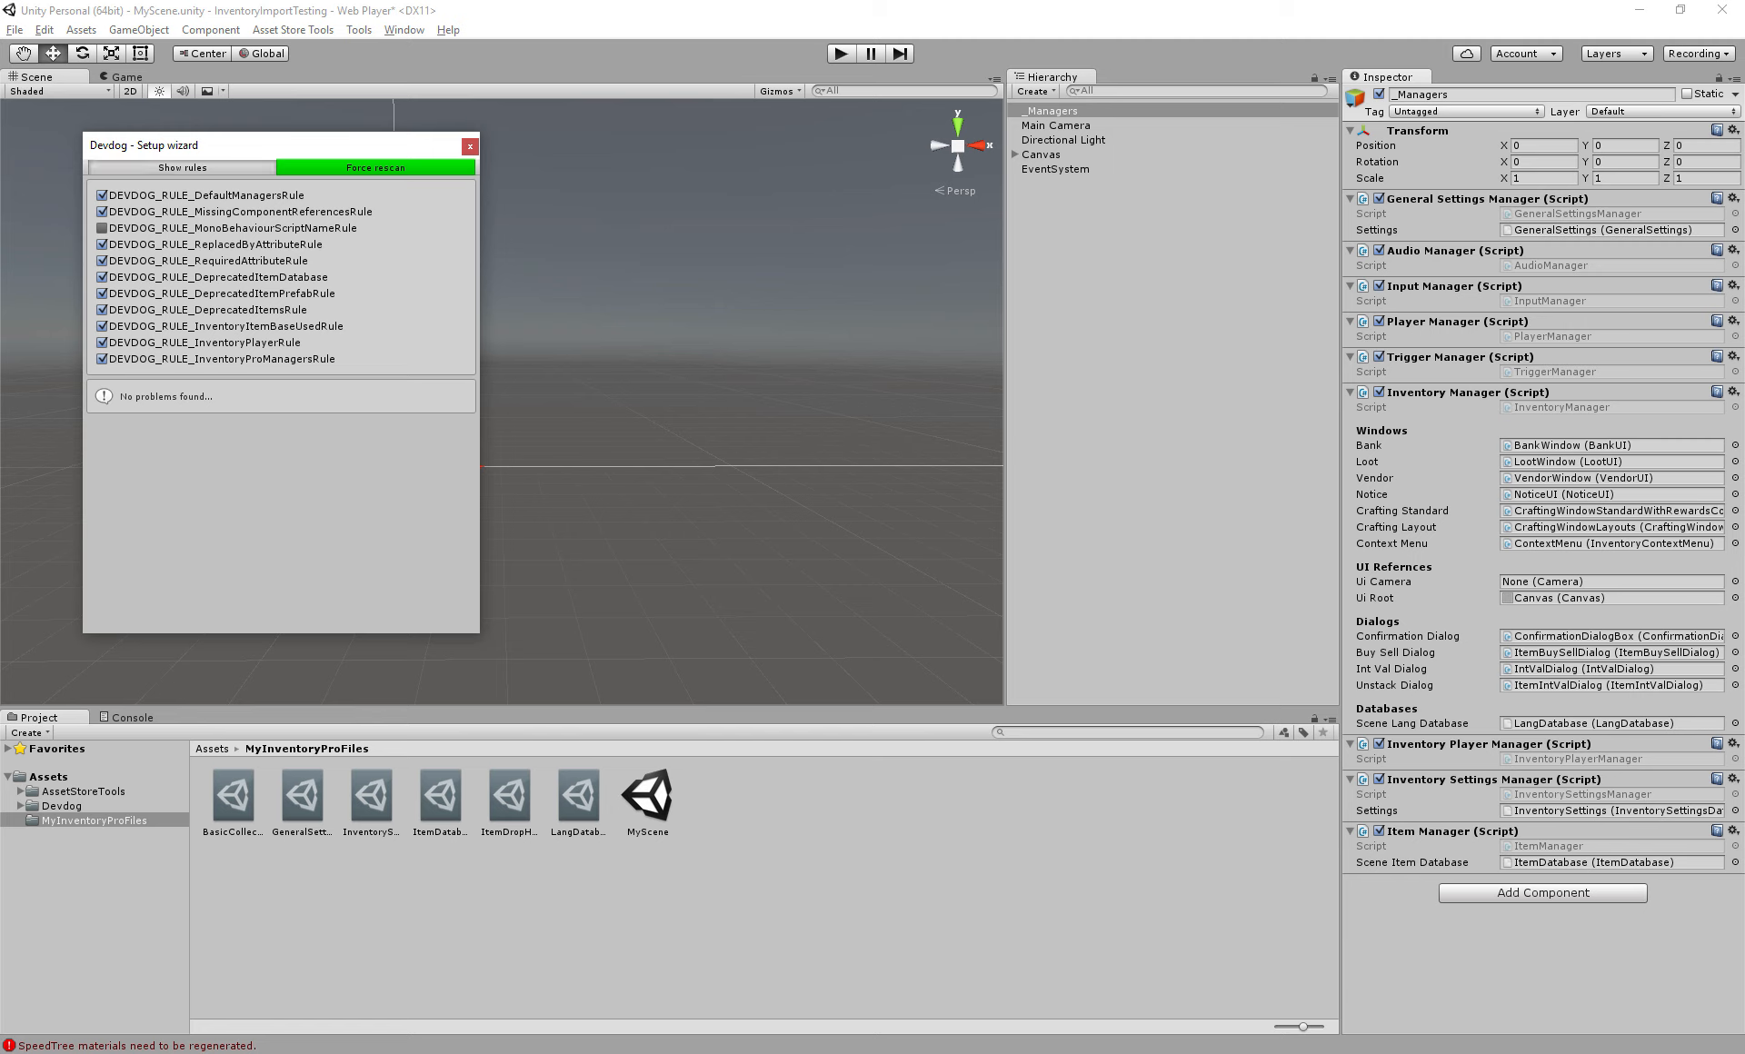
pyautogui.click(182, 168)
pyautogui.moveTo(279, 151); pyautogui.dragTo(244, 134)
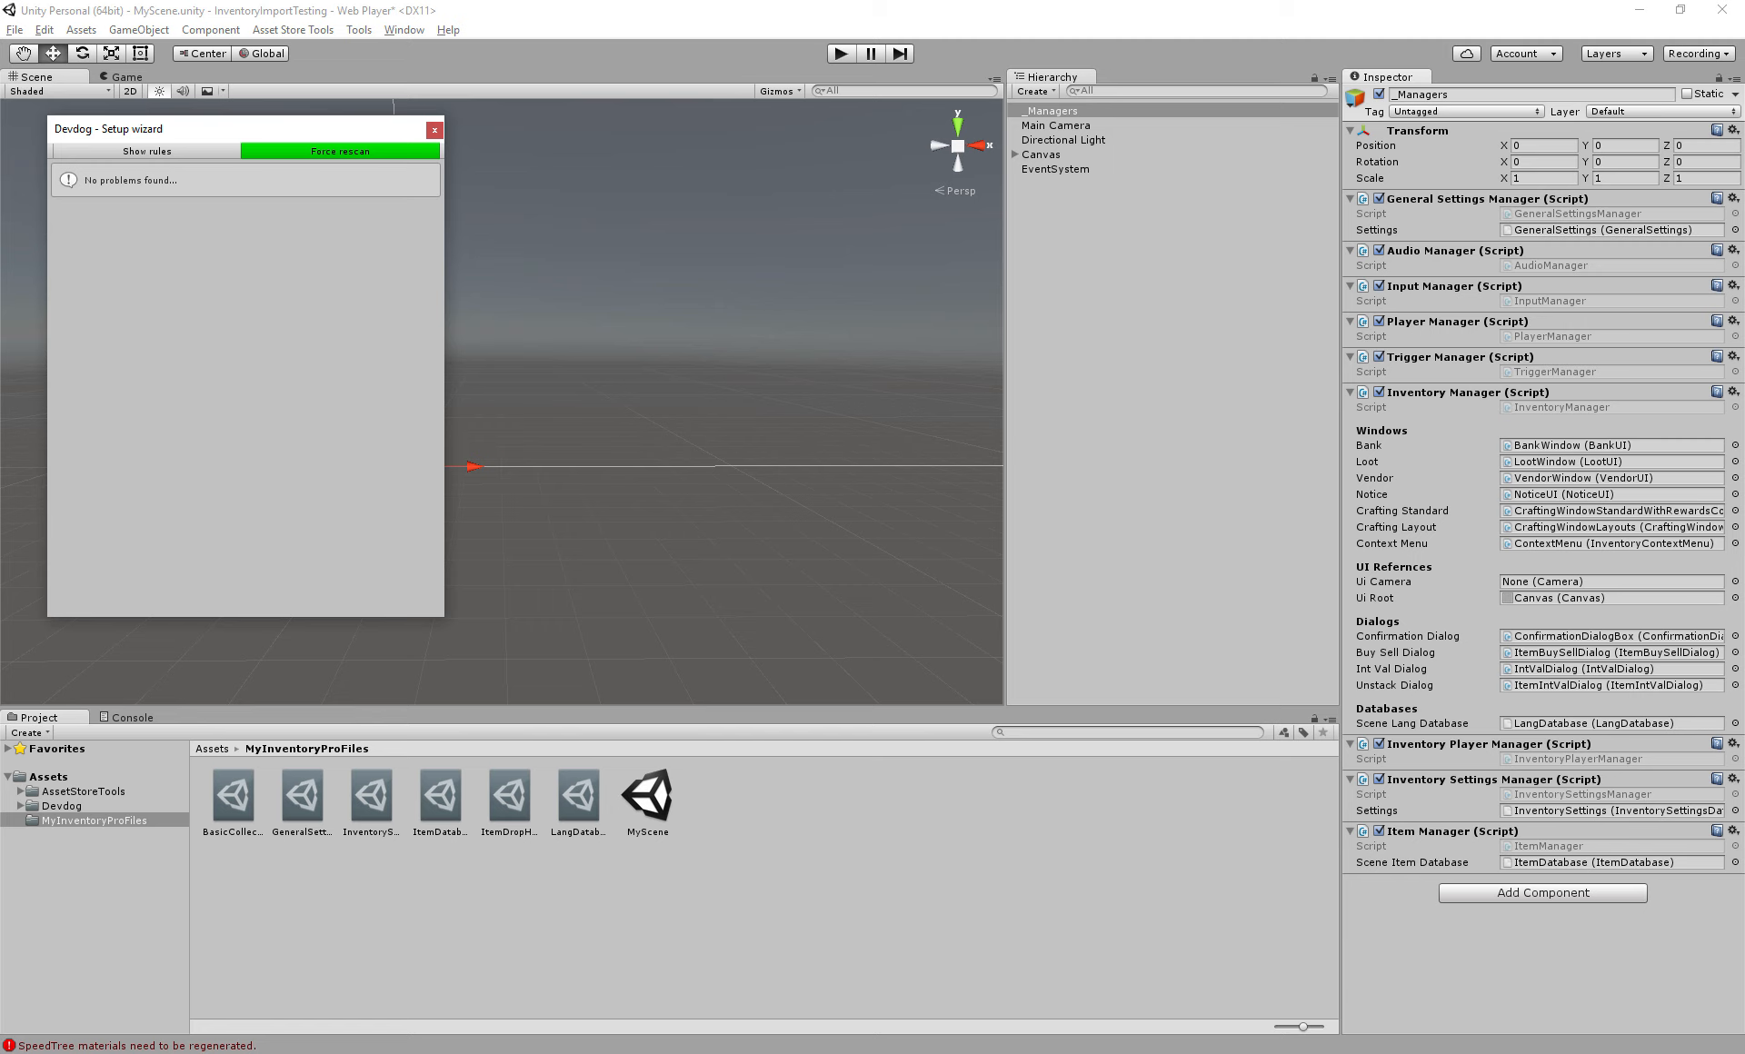
pyautogui.click(434, 130)
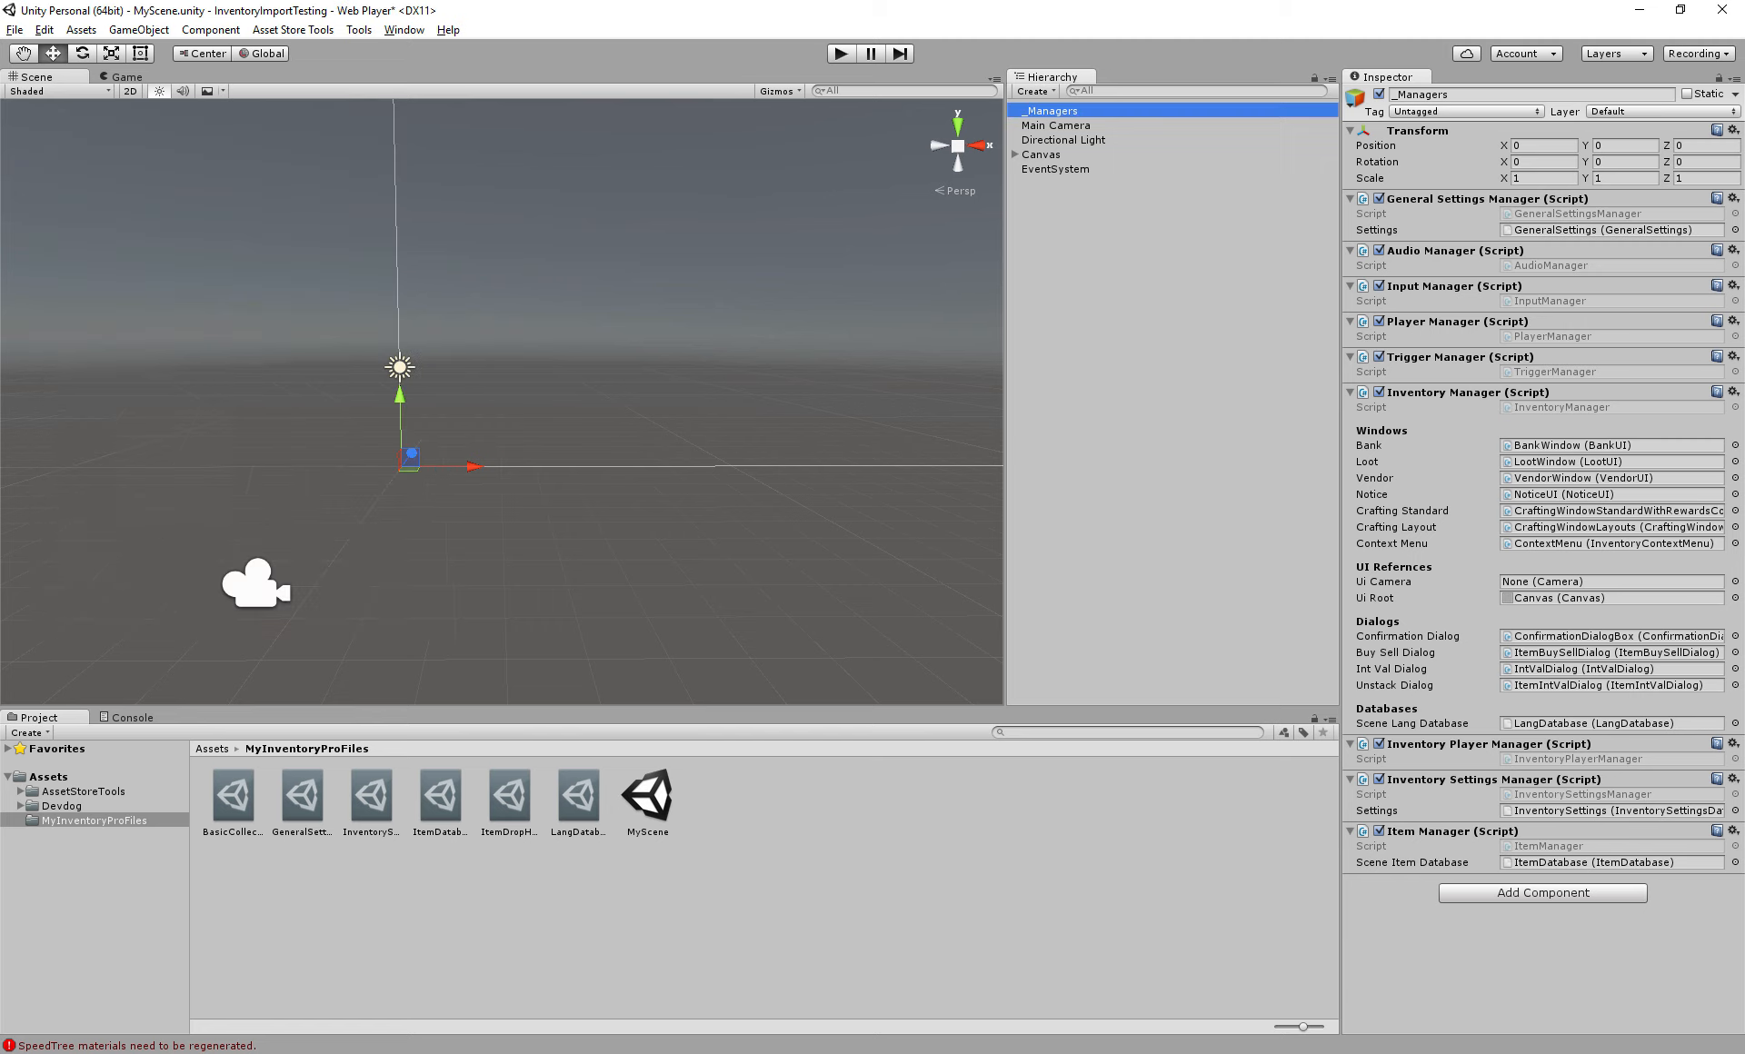
# Add a 3D plane to the scene as the ground
pyautogui.keyDown('alt'); pyautogui.moveTo(427, 309); pyautogui.dragTo(559, 311); pyautogui.keyUp('alt')
pyautogui.press('w')
pyautogui.moveTo(559, 311); pyautogui.dragTo(465, 300, button='right')
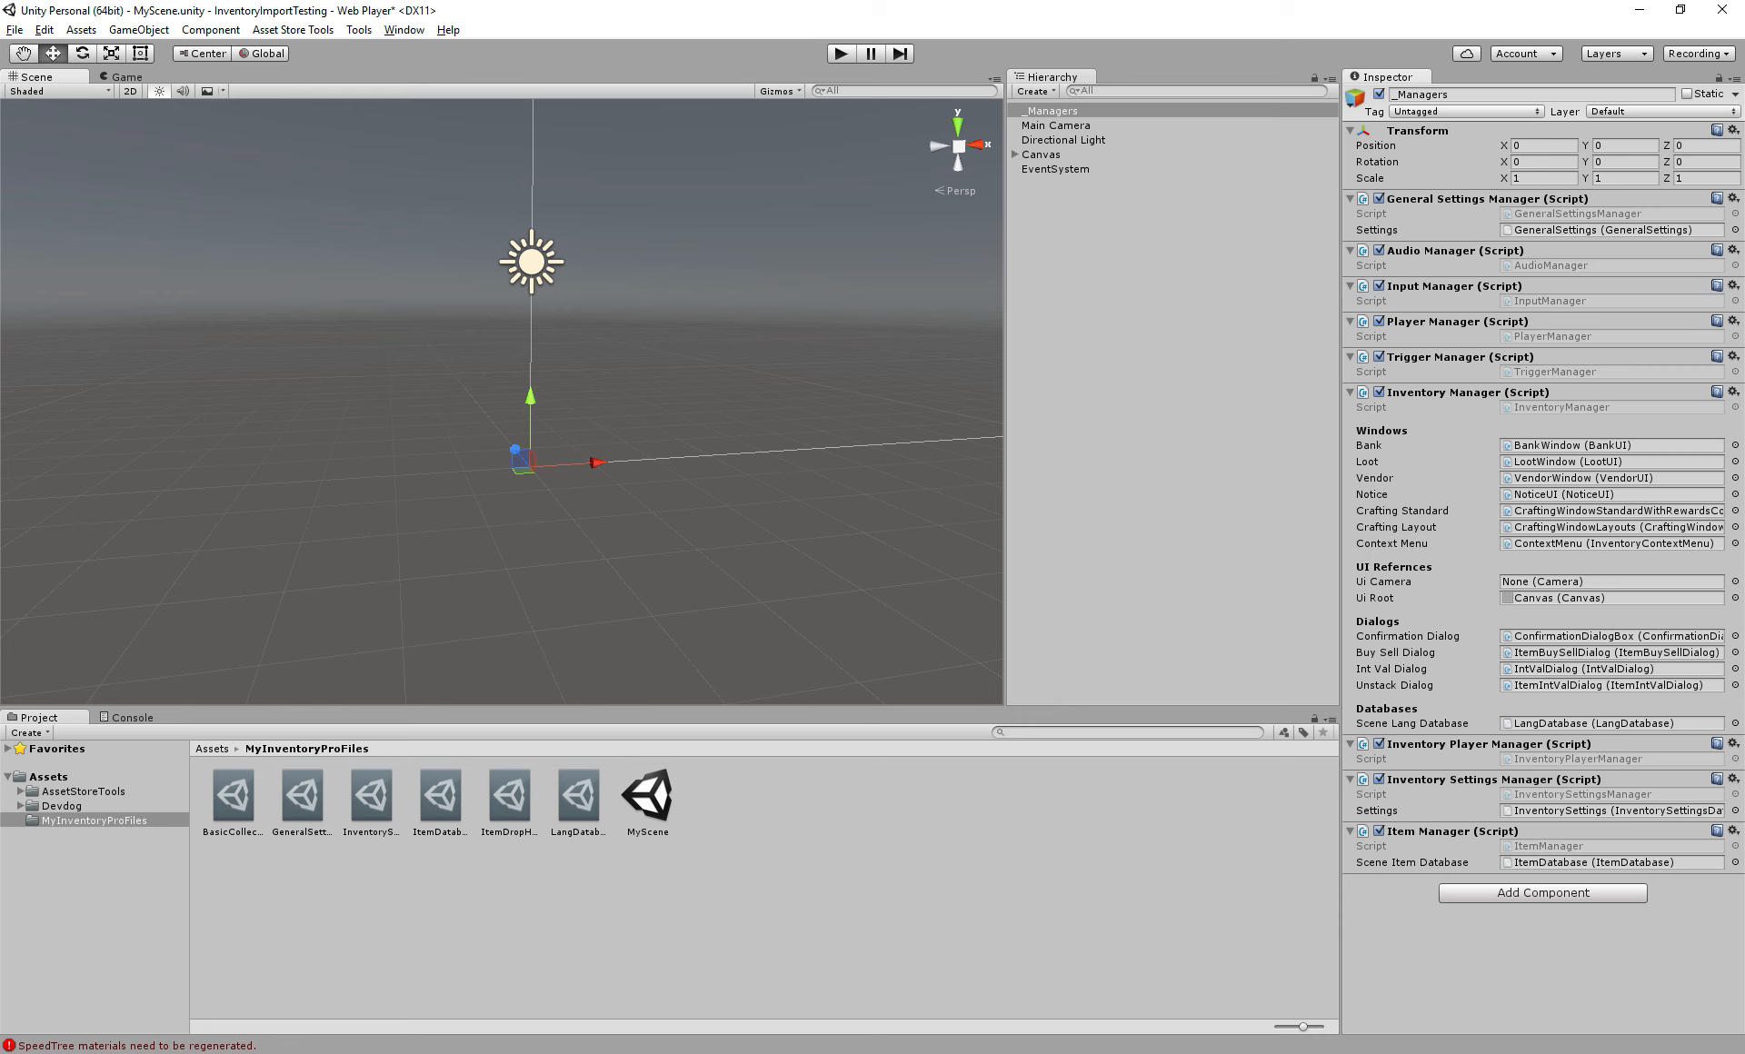
pyautogui.click(81, 29)
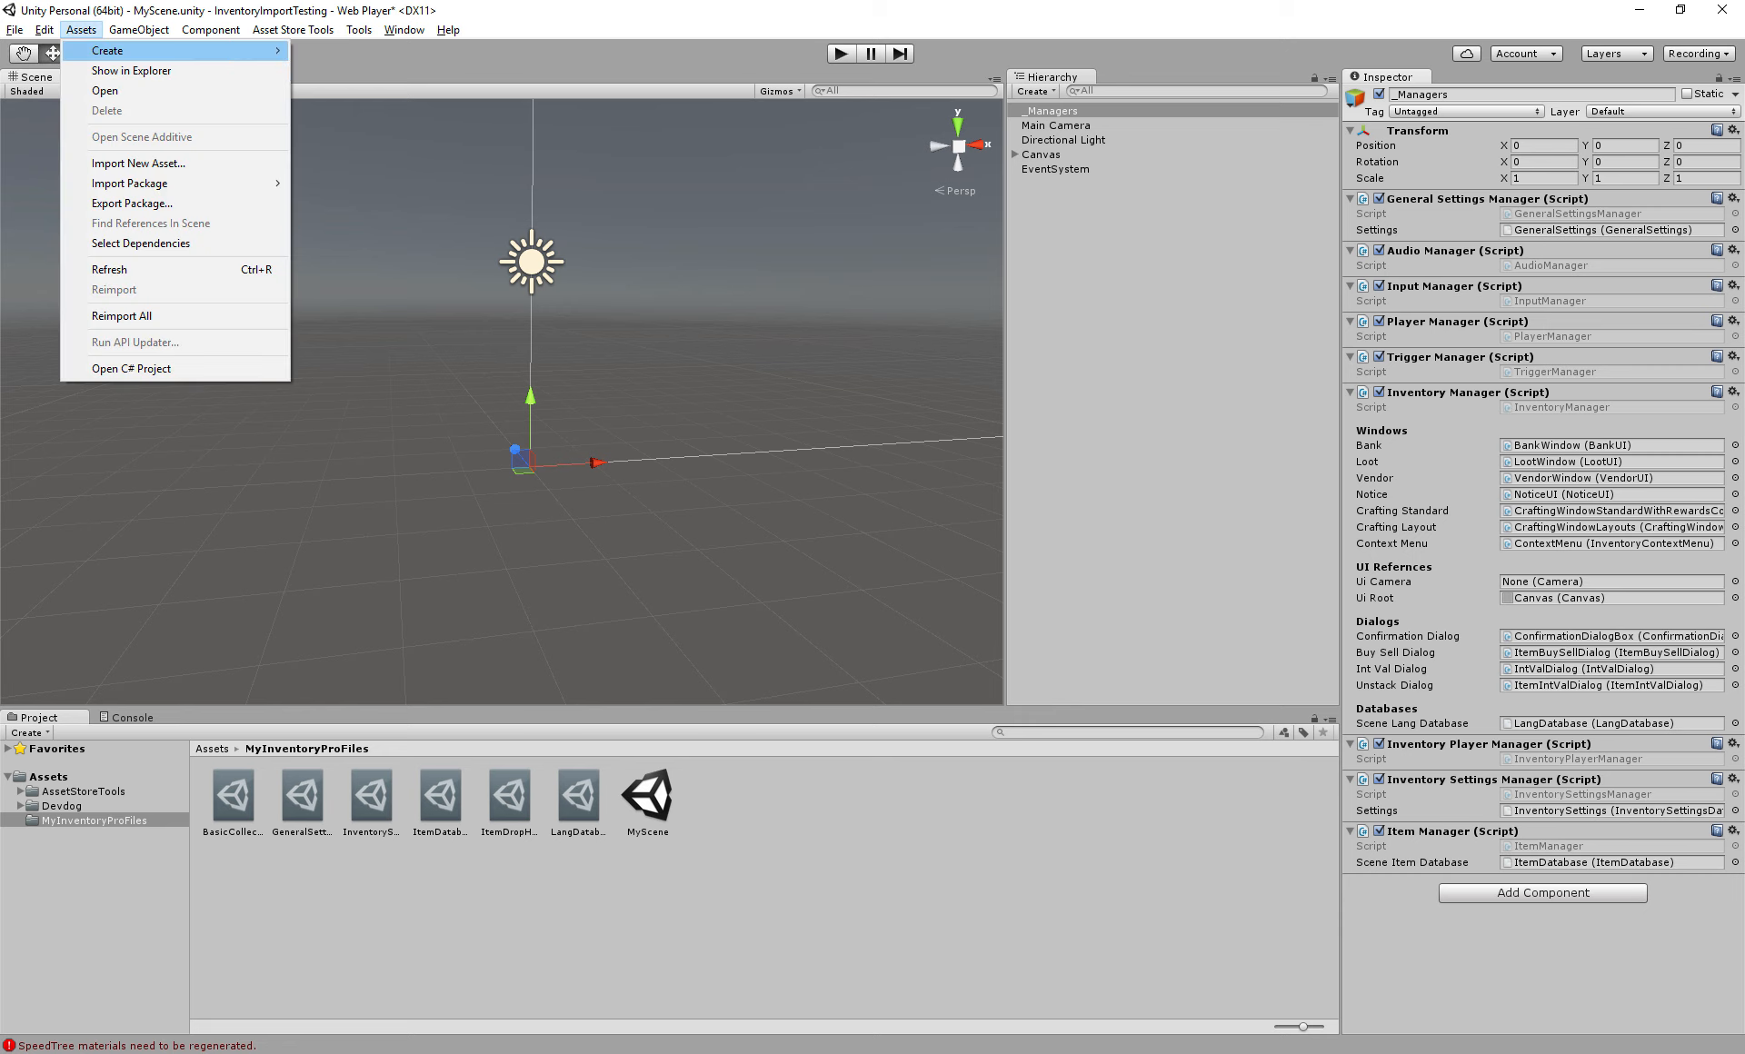
pyautogui.moveTo(138, 29)
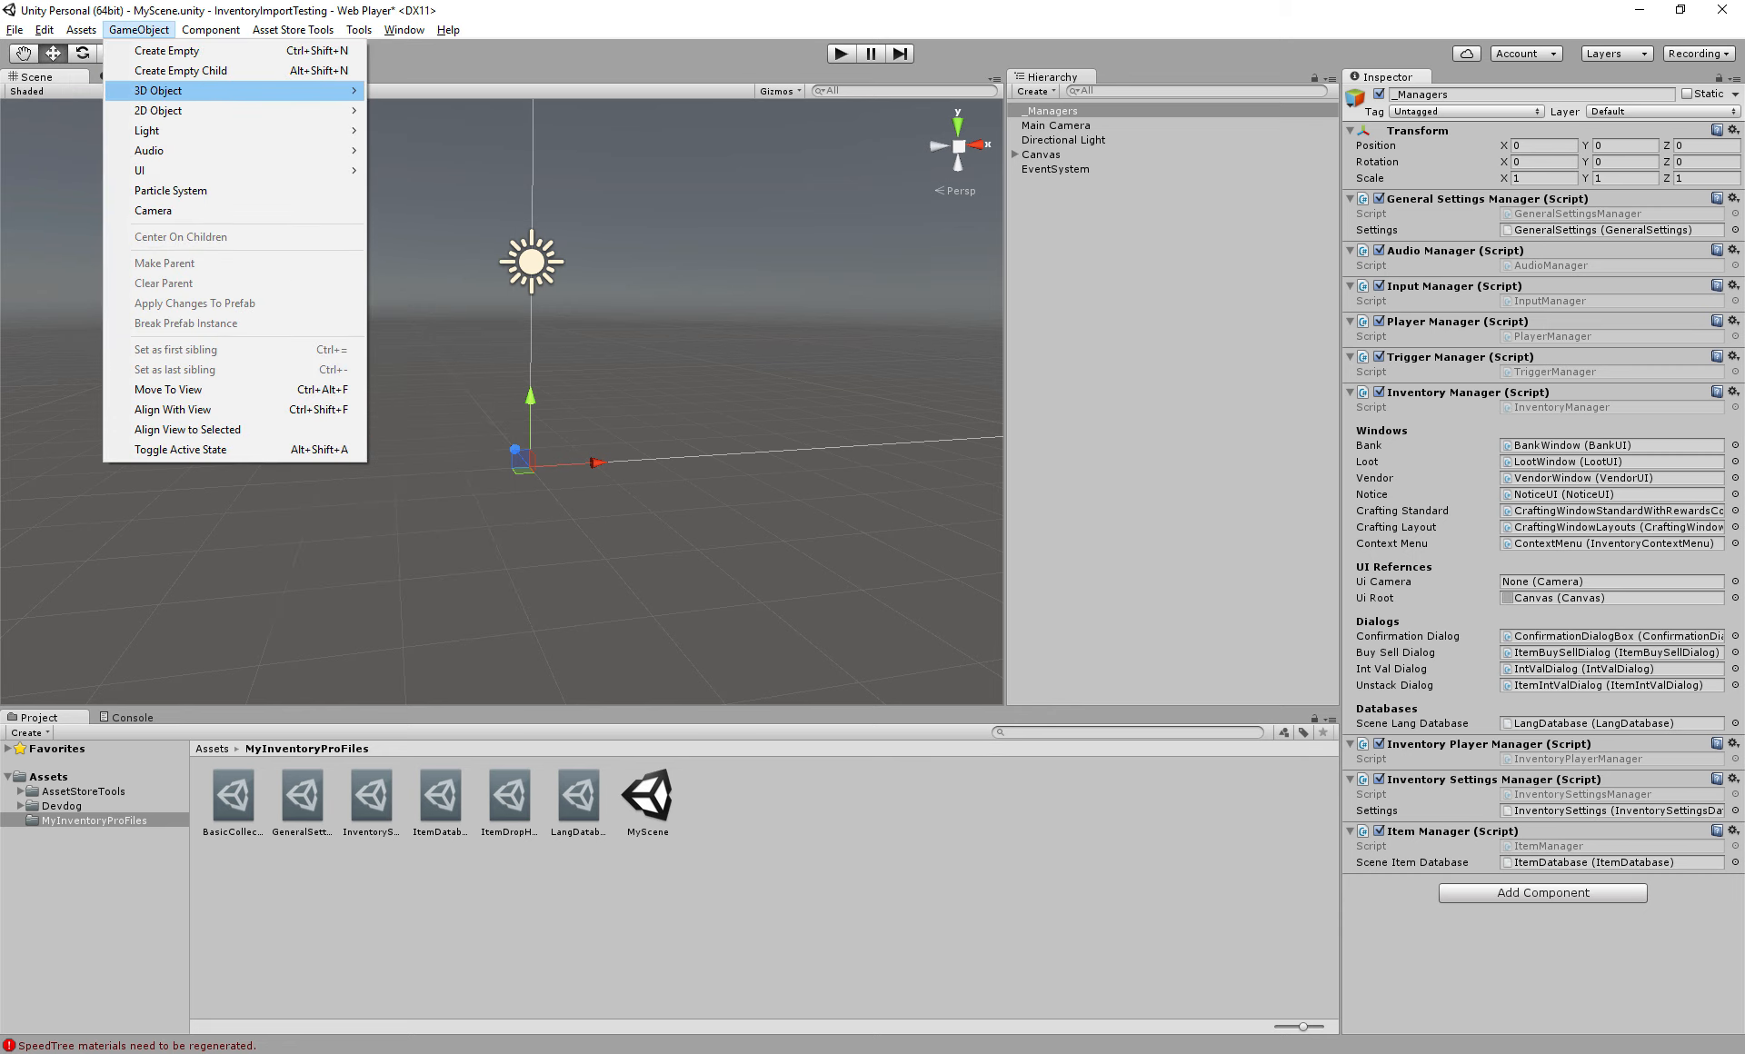
pyautogui.moveTo(159, 90)
pyautogui.click(409, 172)
pyautogui.keyDown('alt'); pyautogui.moveTo(445, 291); pyautogui.dragTo(587, 364); pyautogui.keyUp('alt')
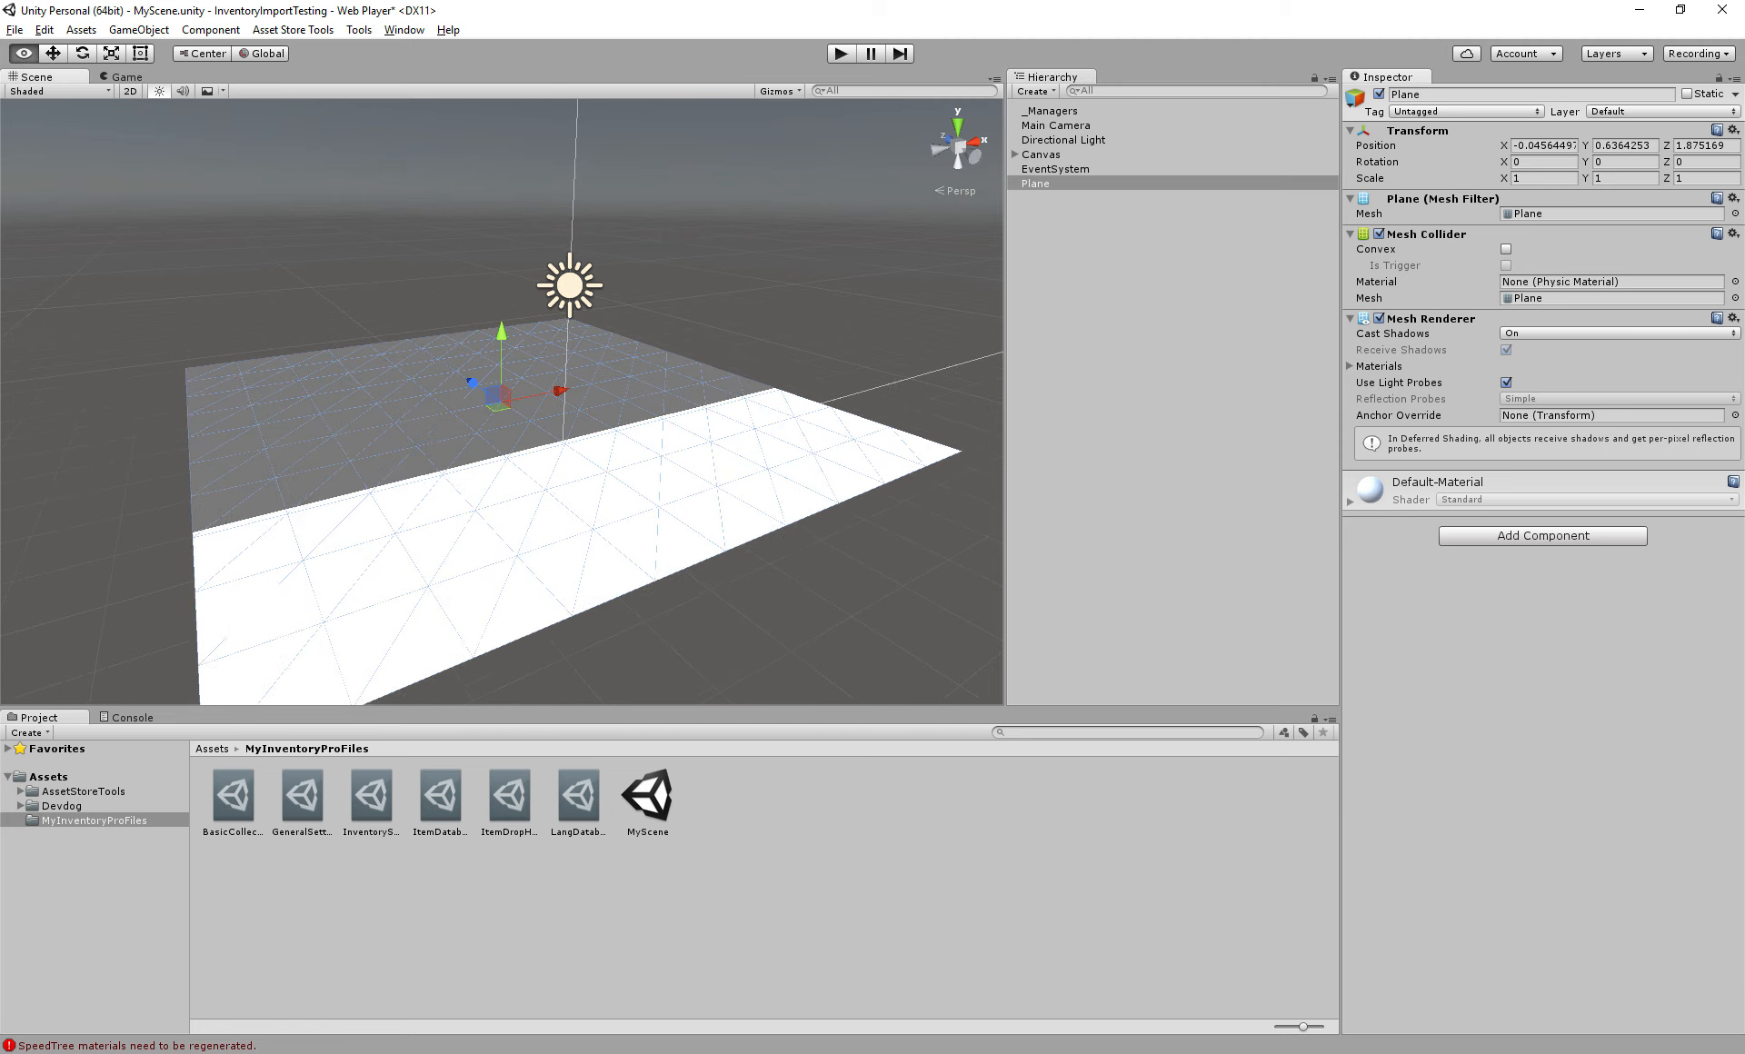
# Set the plane's position to 0 on the X, Y and Z axes
pyautogui.click(1544, 145)
pyautogui.write('0')
pyautogui.press('Tab')
pyautogui.write('0')
pyautogui.press('Tab')
pyautogui.write('0')
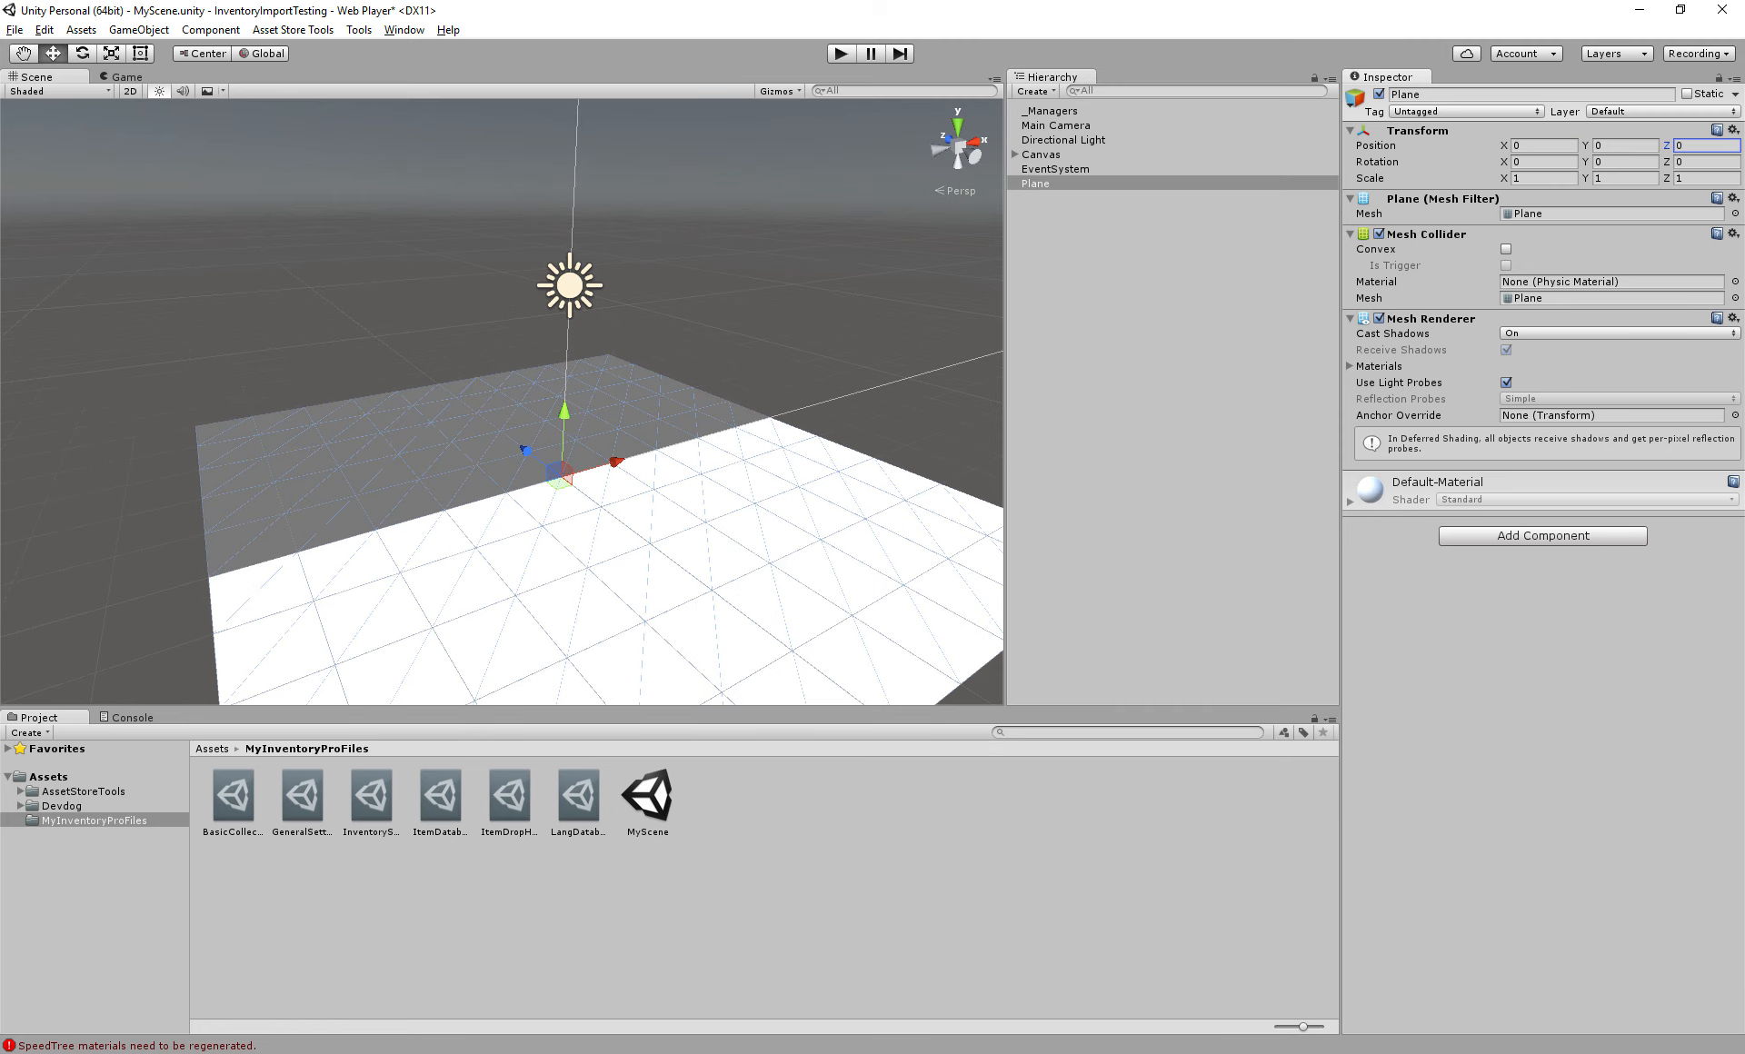
# Add a 3D capsule and stand it on the plane at about X -0.74, Y 1, Z -3.16
pyautogui.scroll(-4, 564, 455)
pyautogui.keyDown('alt'); pyautogui.moveTo(572, 463); pyautogui.dragTo(695, 414); pyautogui.keyUp('alt')
pyautogui.press('r')
pyautogui.click(709, 237)
pyautogui.scroll(5, 637, 364)
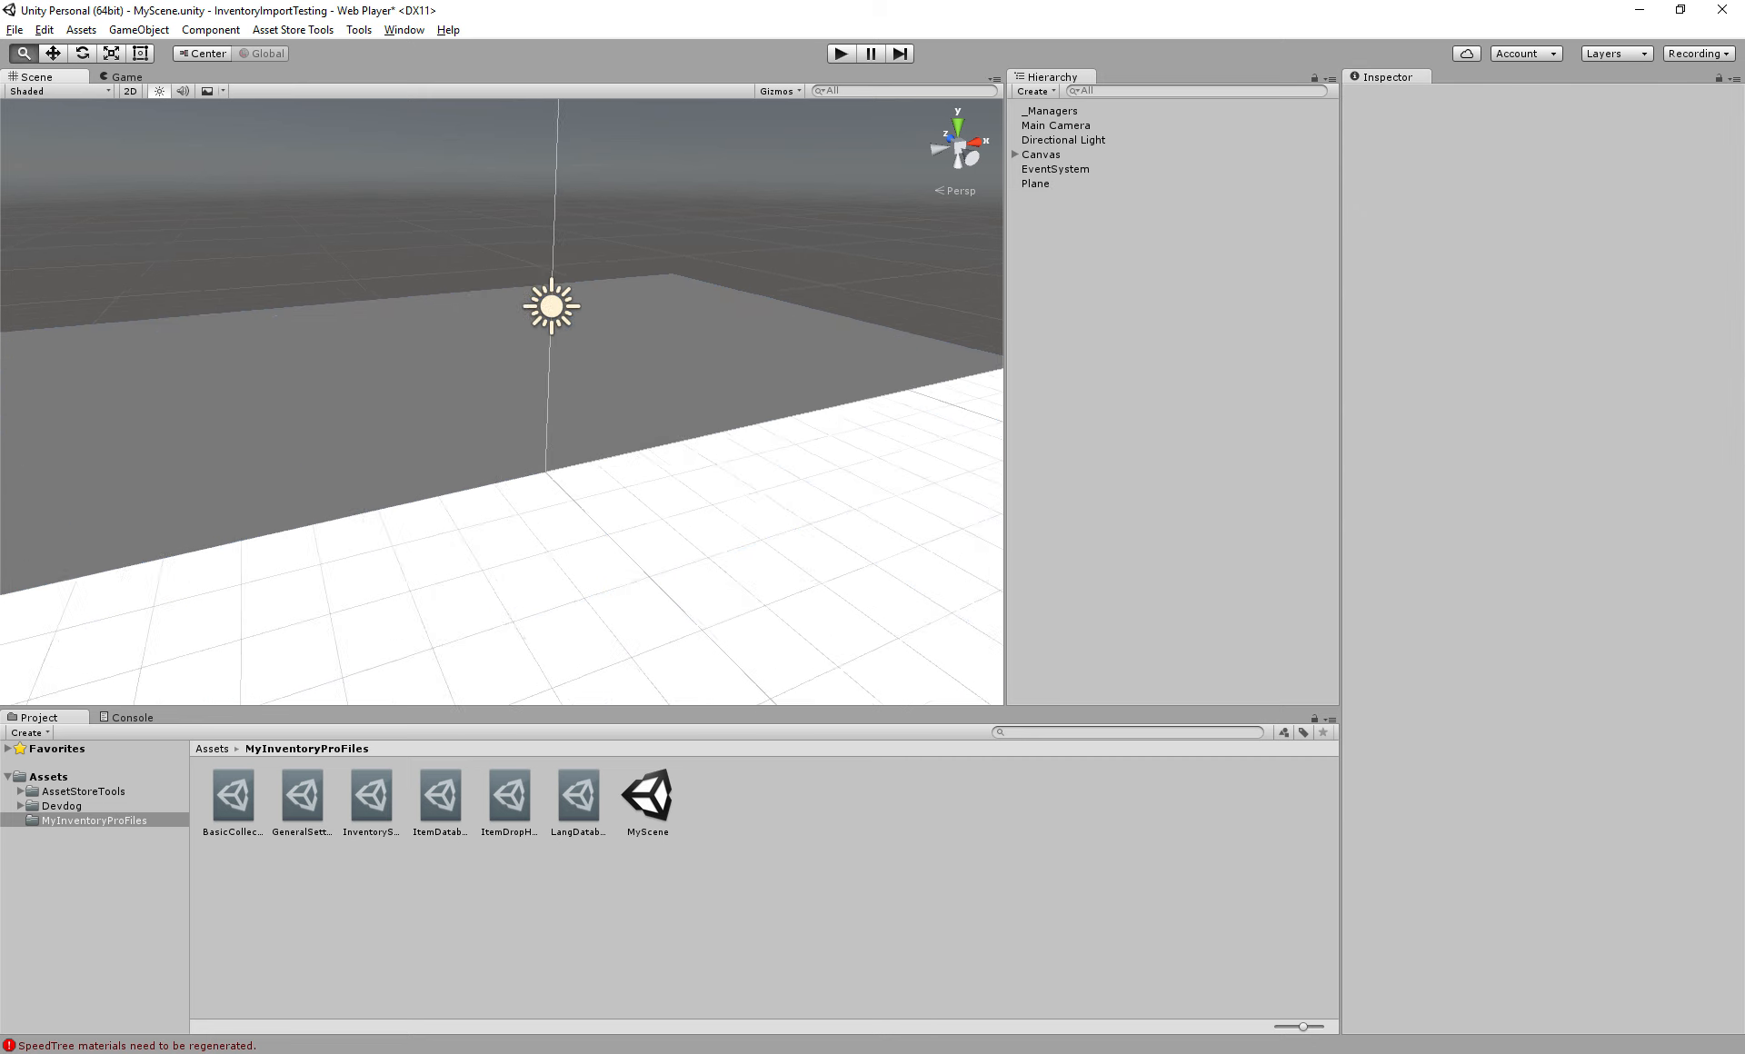
pyautogui.moveTo(637, 363); pyautogui.dragTo(652, 256, button='middle')
pyautogui.click(138, 29)
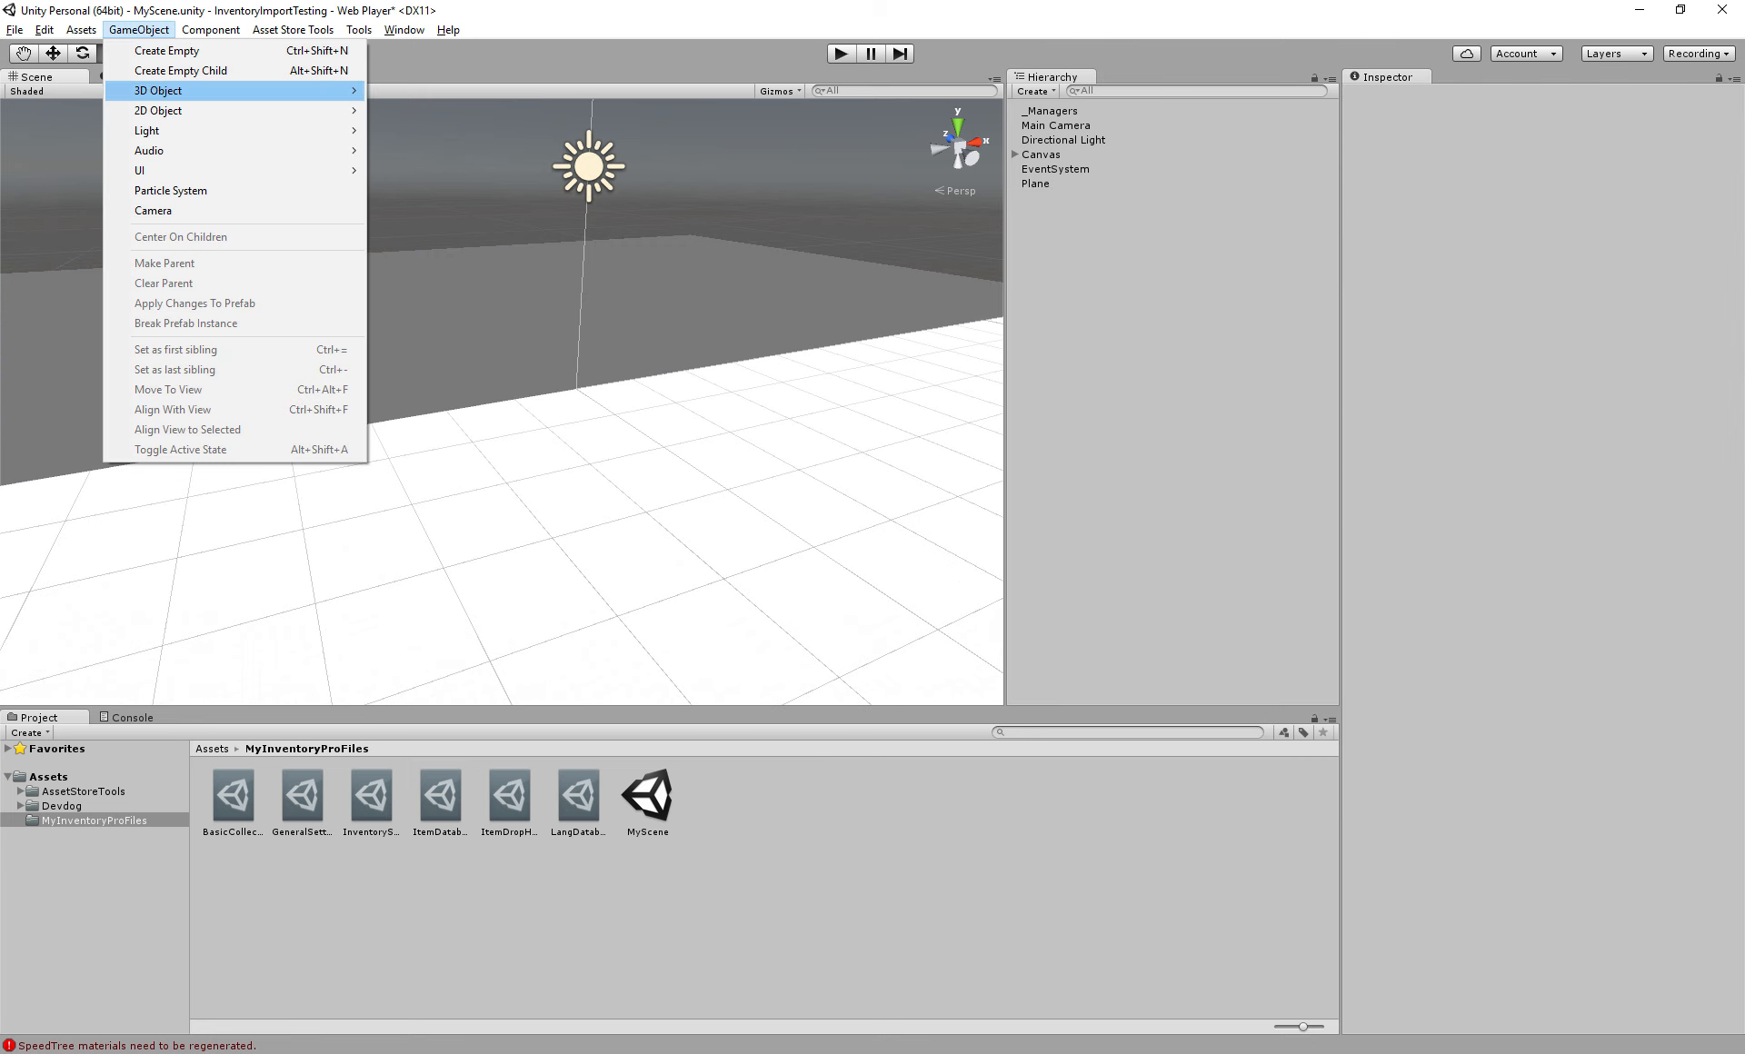
pyautogui.moveTo(159, 90)
pyautogui.click(414, 131)
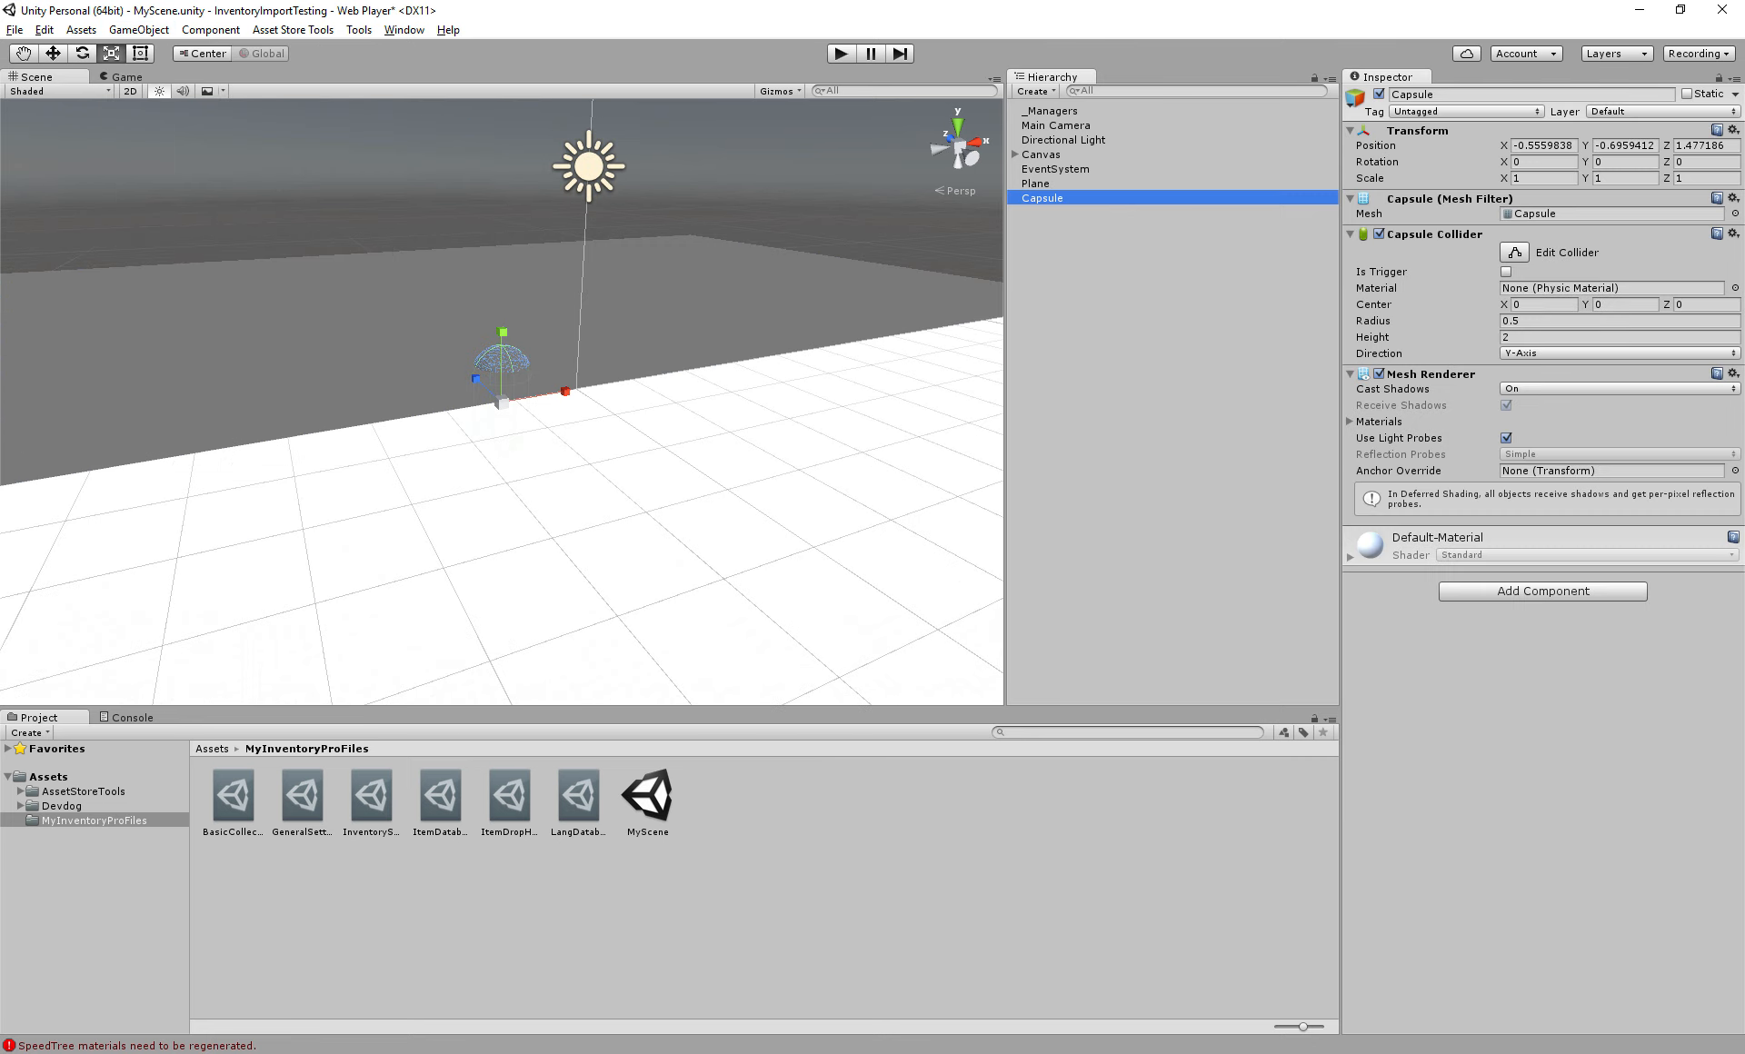
pyautogui.press('w')
pyautogui.keyDown('ctrl'); pyautogui.keyDown('shift'); pyautogui.moveTo(498, 400); pyautogui.dragTo(680, 507); pyautogui.keyUp('shift'); pyautogui.keyUp('ctrl')
pyautogui.moveTo(680, 507); pyautogui.dragTo(478, 563, button='middle')
# Add the Inventory player component to the capsule, searching for "inventoryplayer"
pyautogui.hotkey('ctrl', 'shift', 'a')
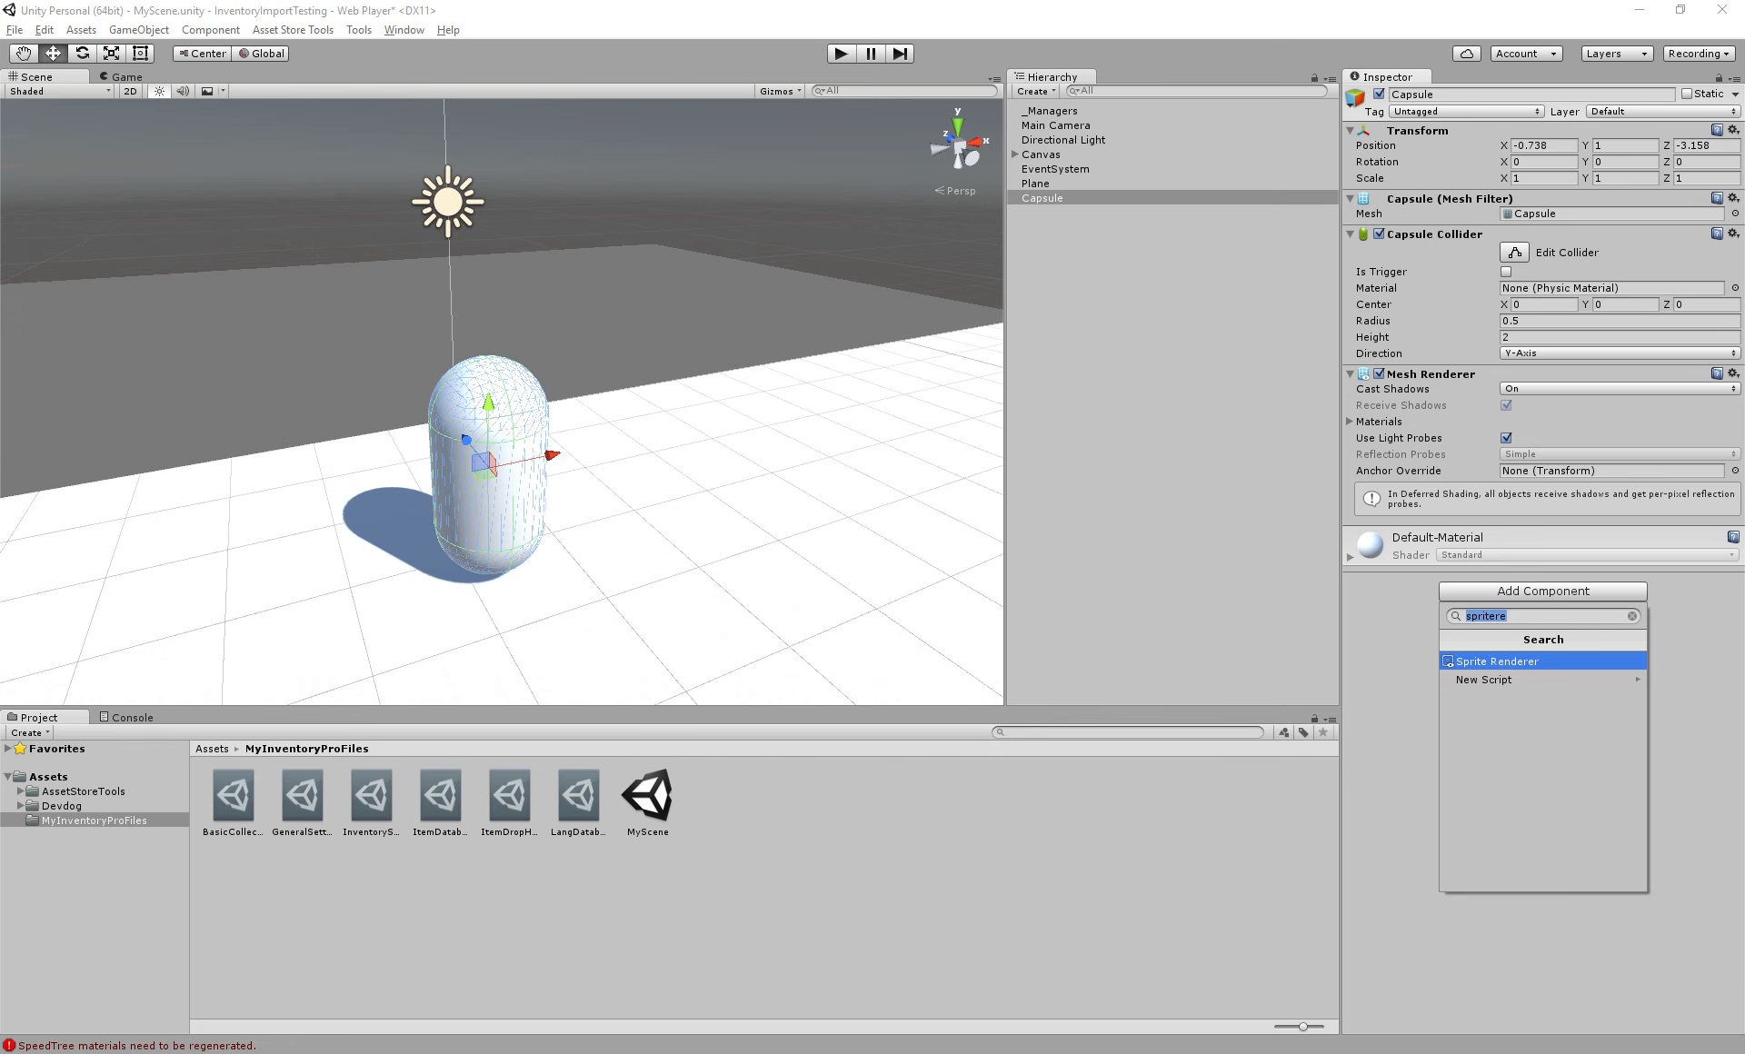
pyautogui.write('inventoryplayer')
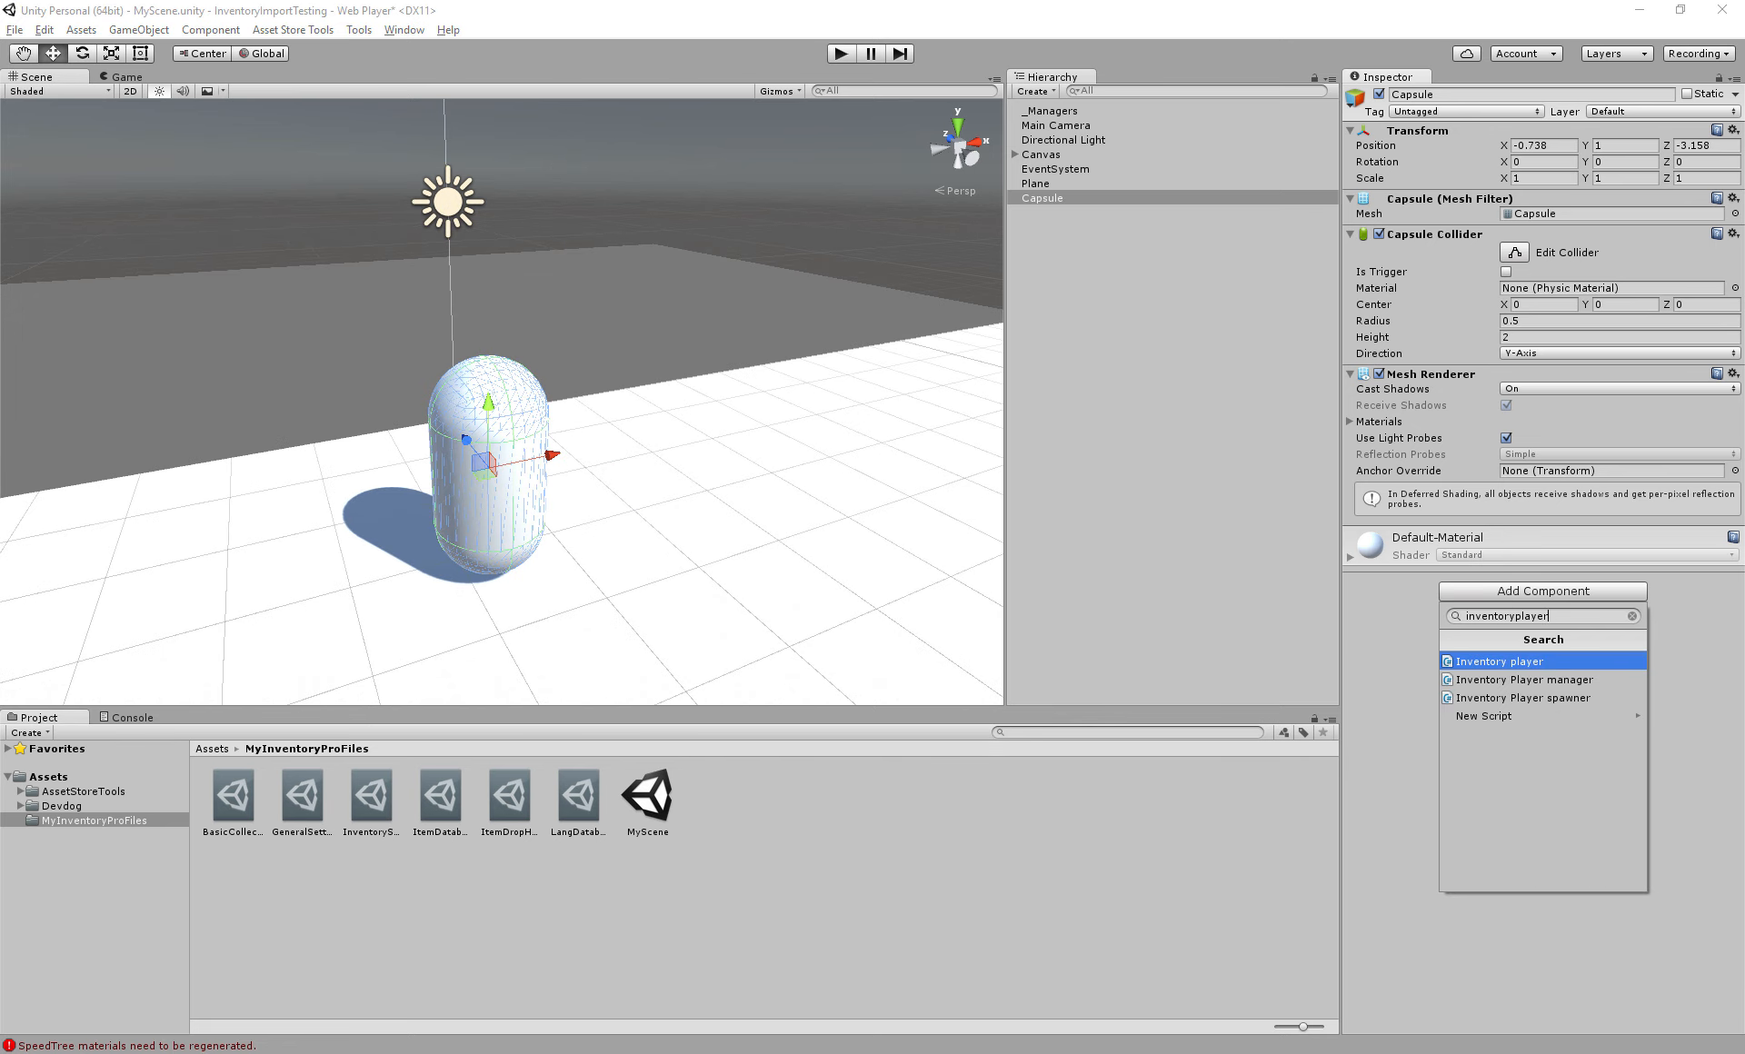
pyautogui.press('Return')
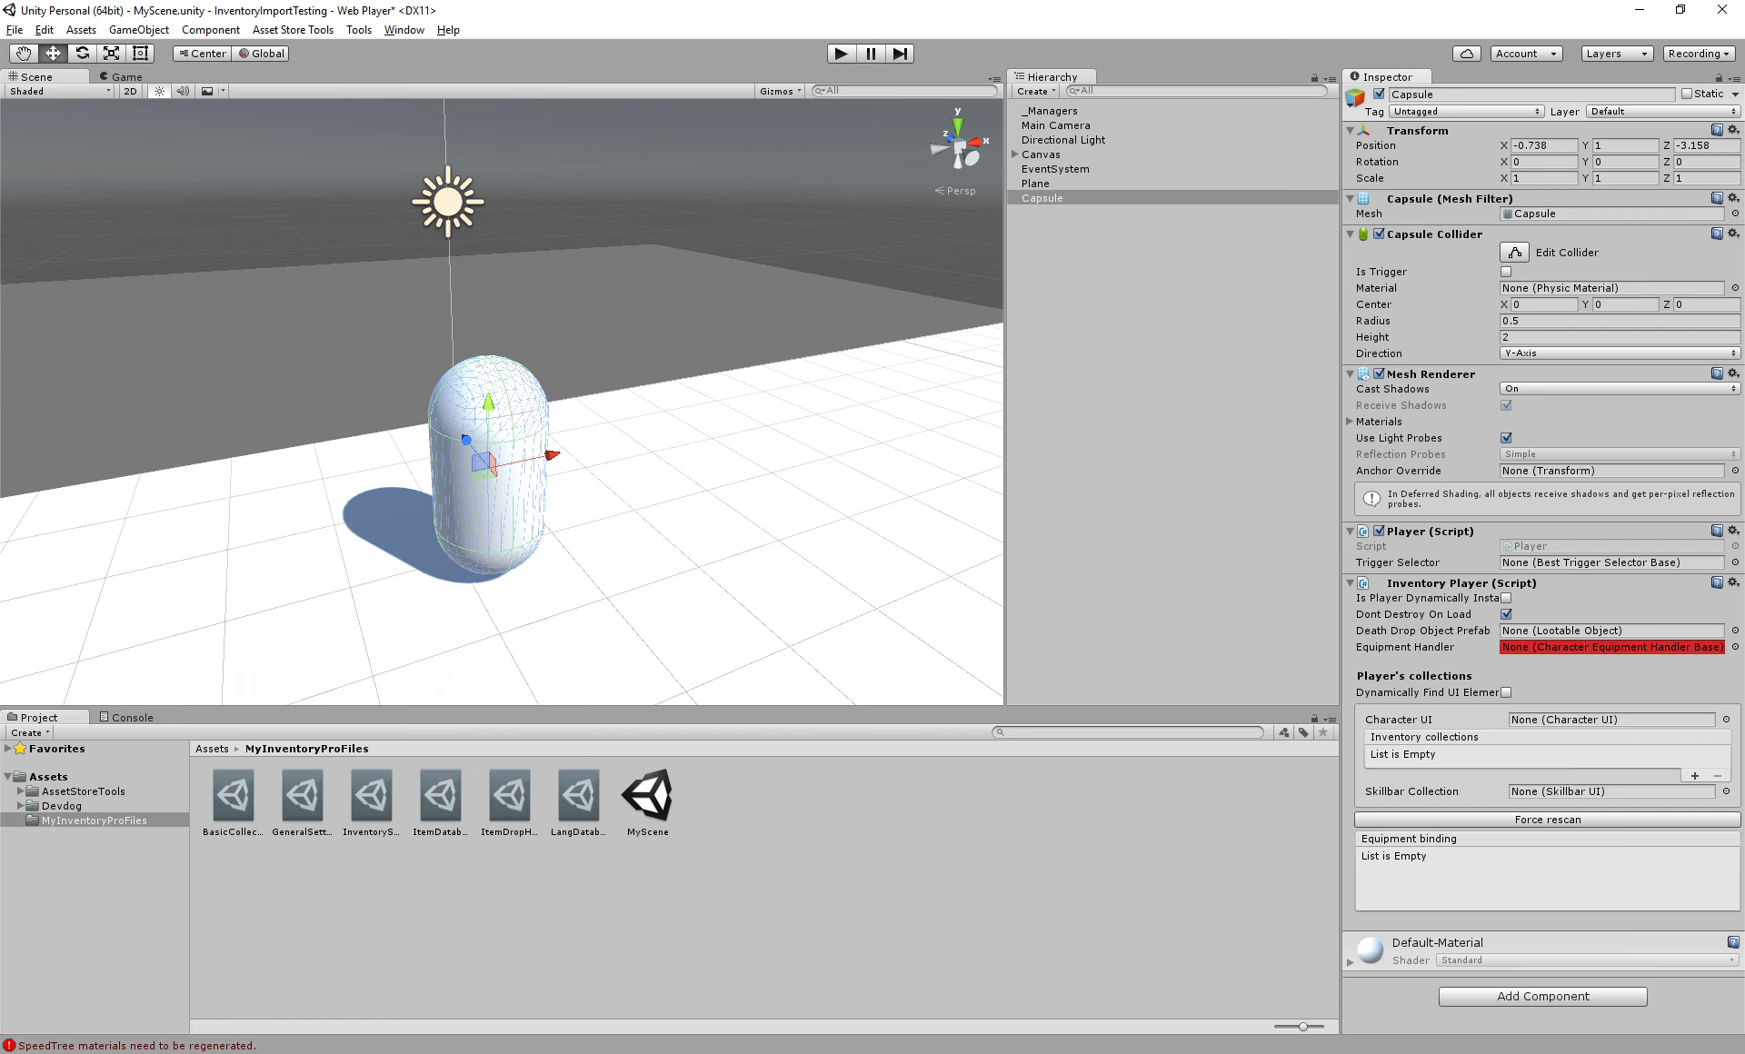
# Assign the CharacterEquipmentHandler asset as the Inventory Player's equipment handler
pyautogui.click(1611, 563)
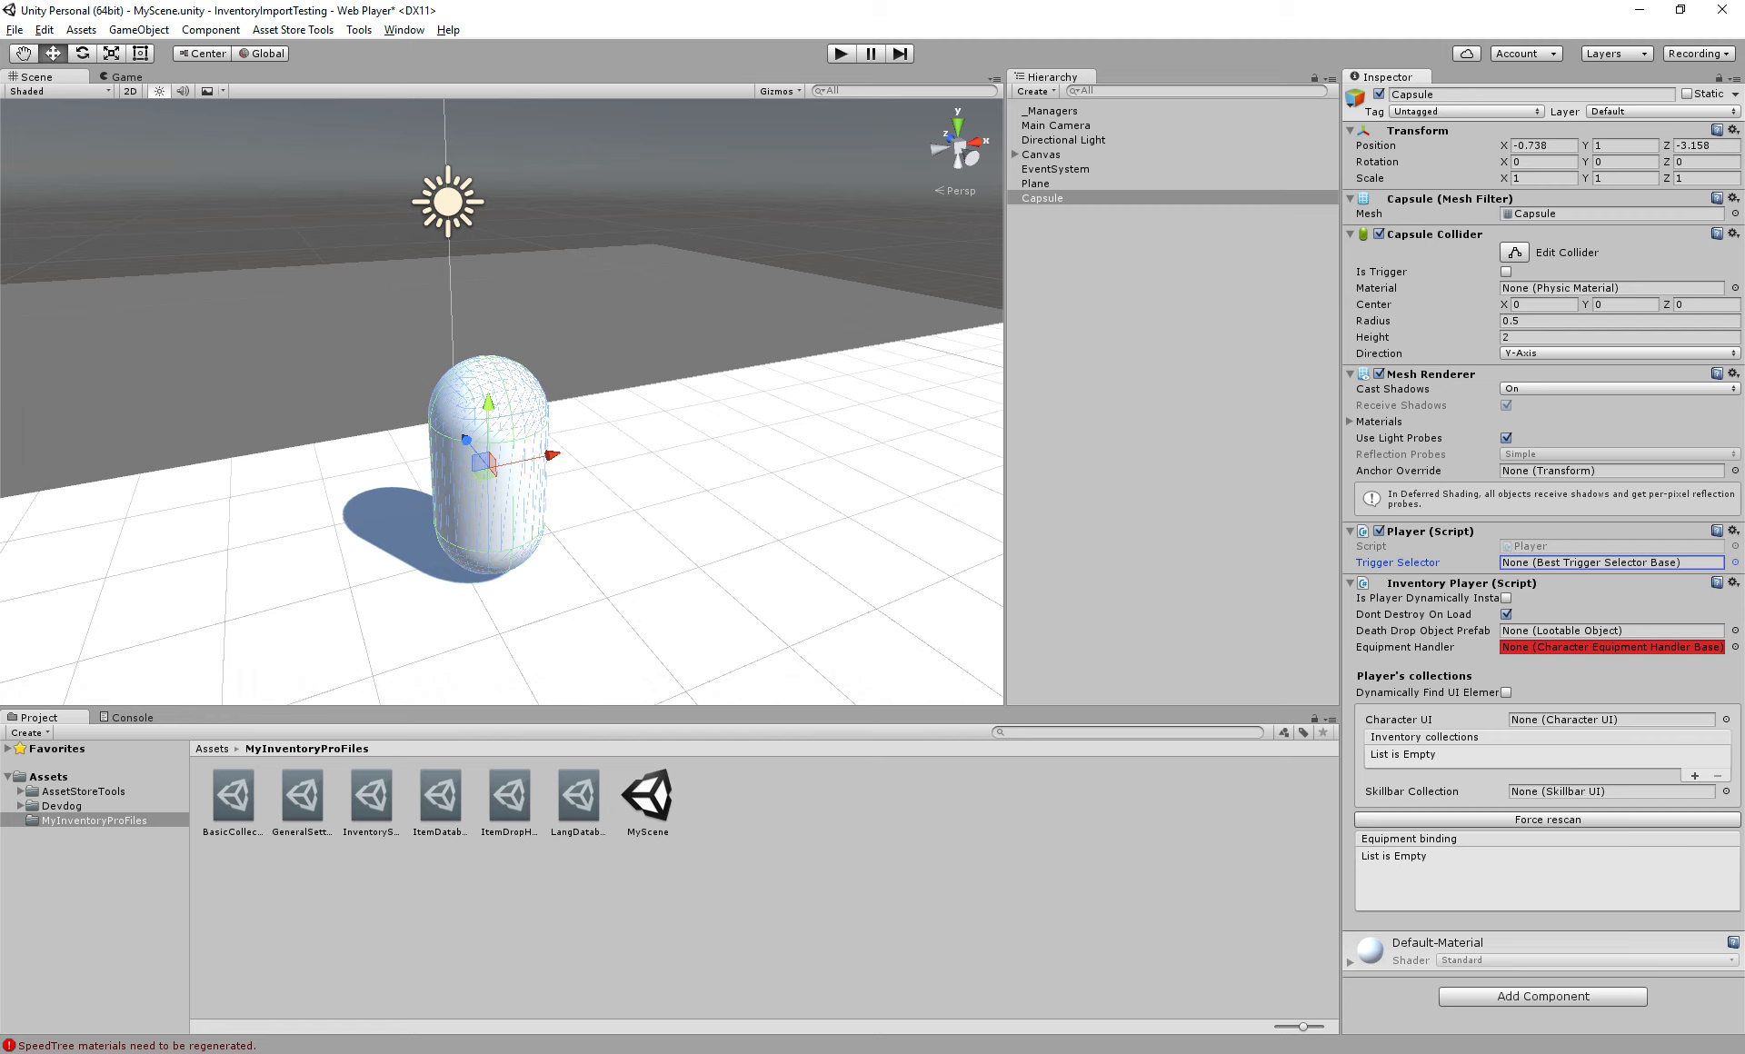
pyautogui.click(1612, 648)
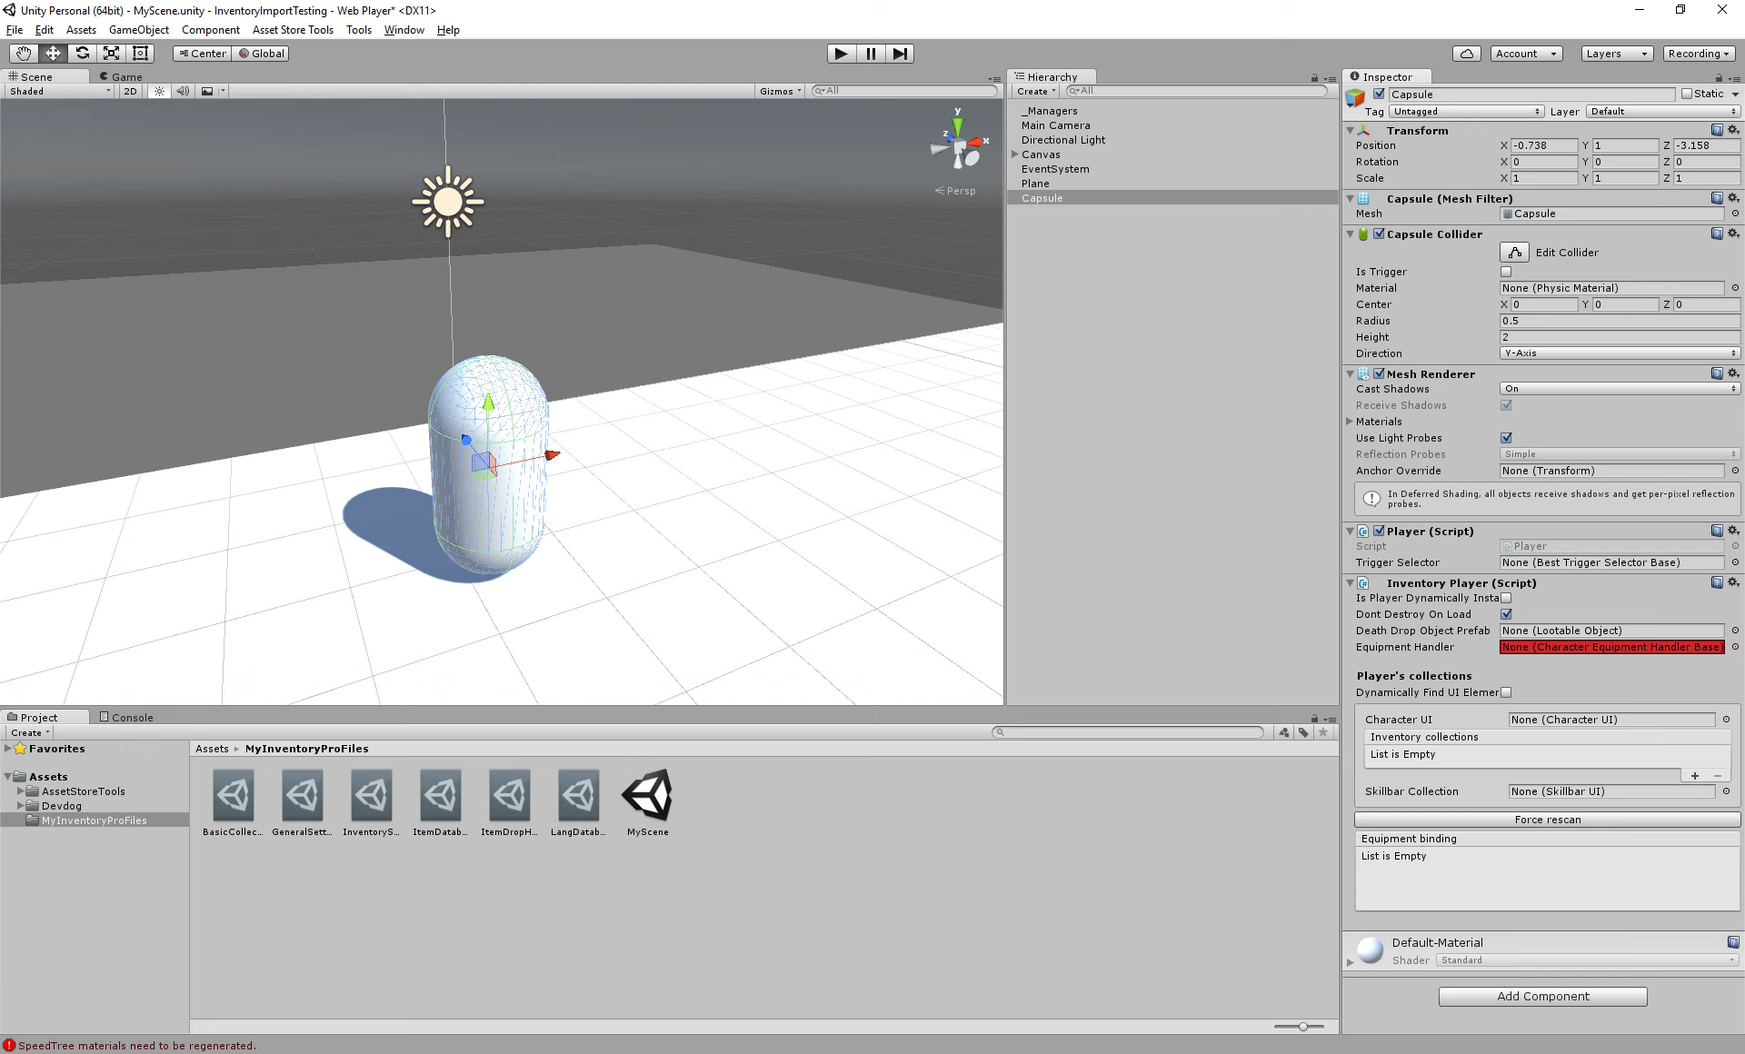
pyautogui.click(1736, 647)
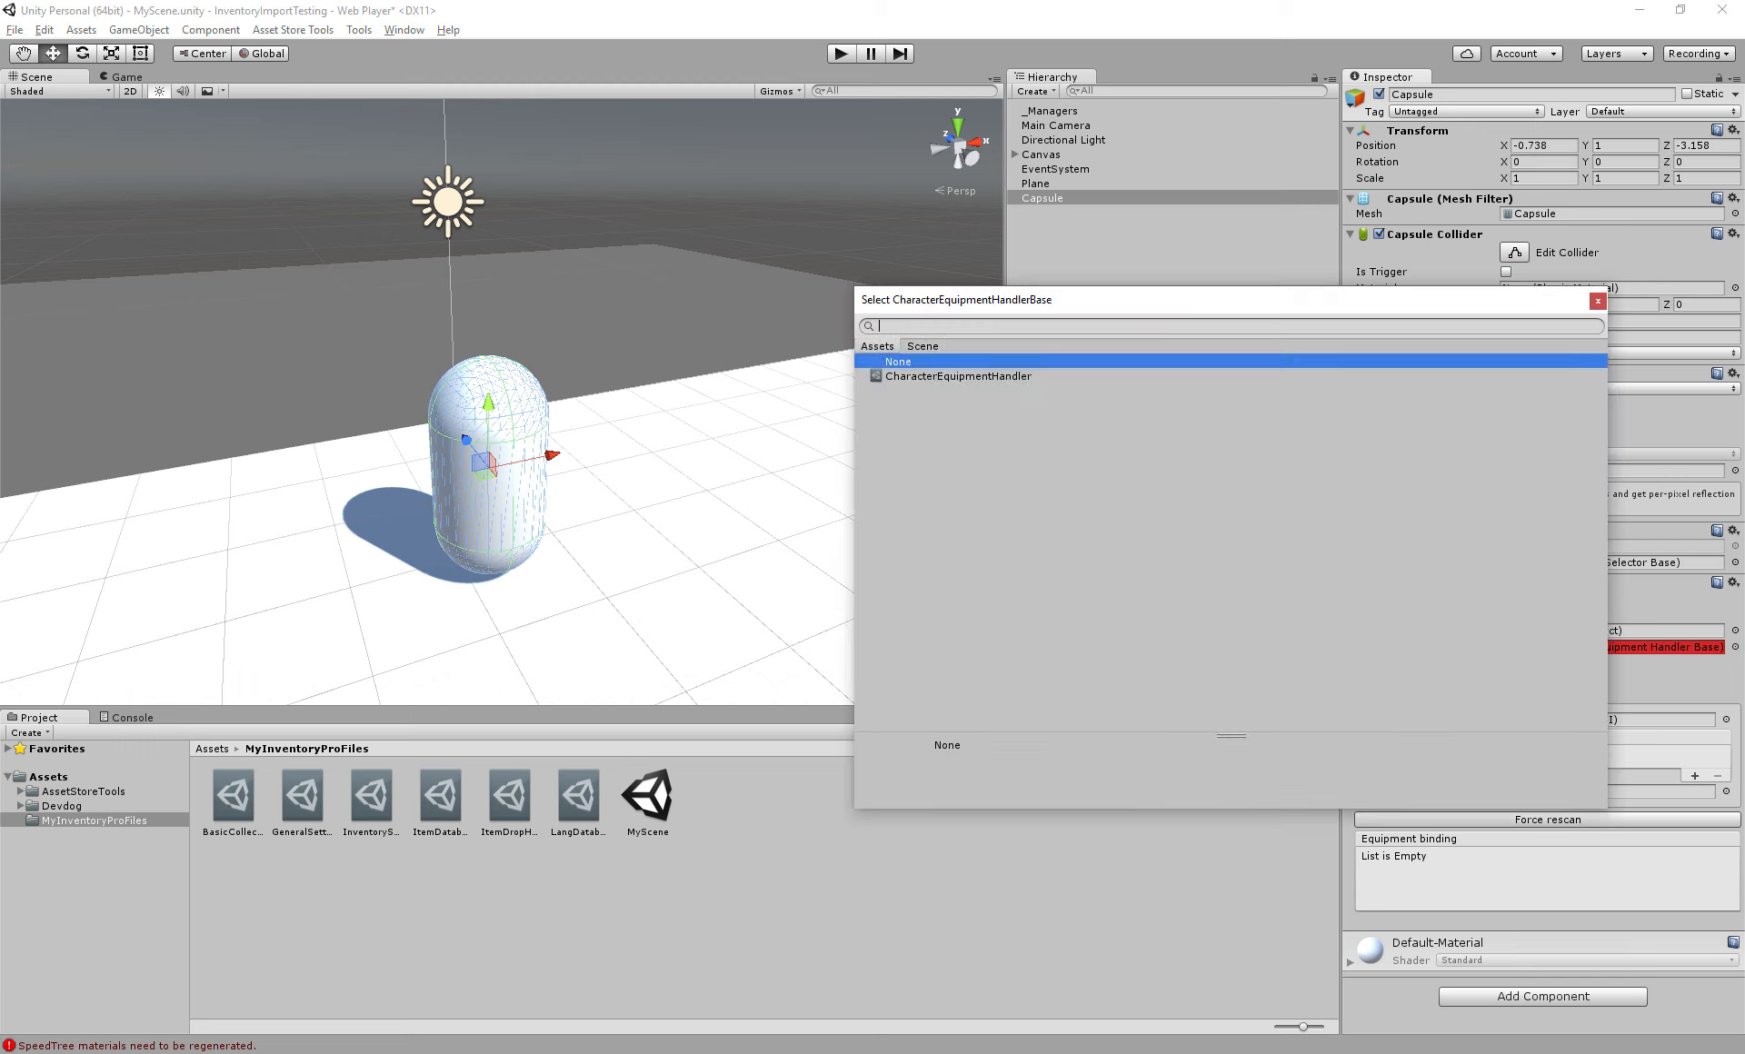
pyautogui.doubleClick(958, 377)
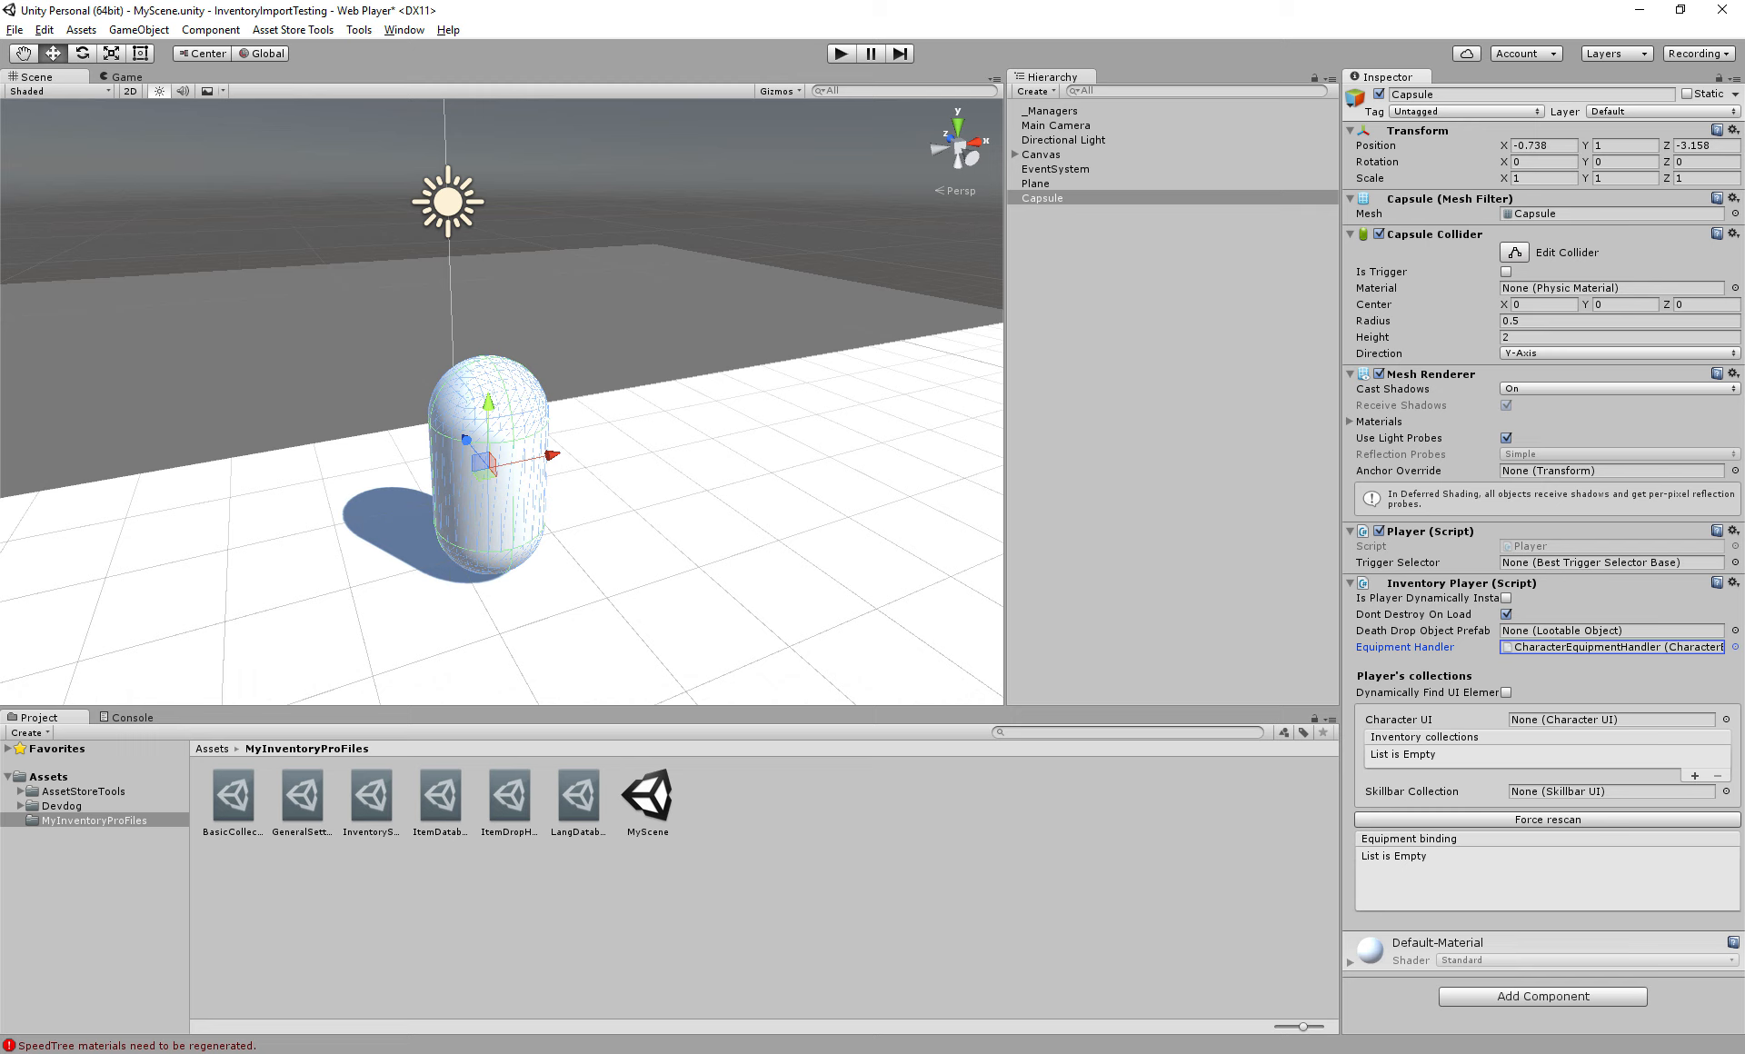
# Review the Inventory Player options for dynamic instantiation, persistence on load, death drop prefab, equipment handler and dynamic UI lookup
pyautogui.click(1436, 631)
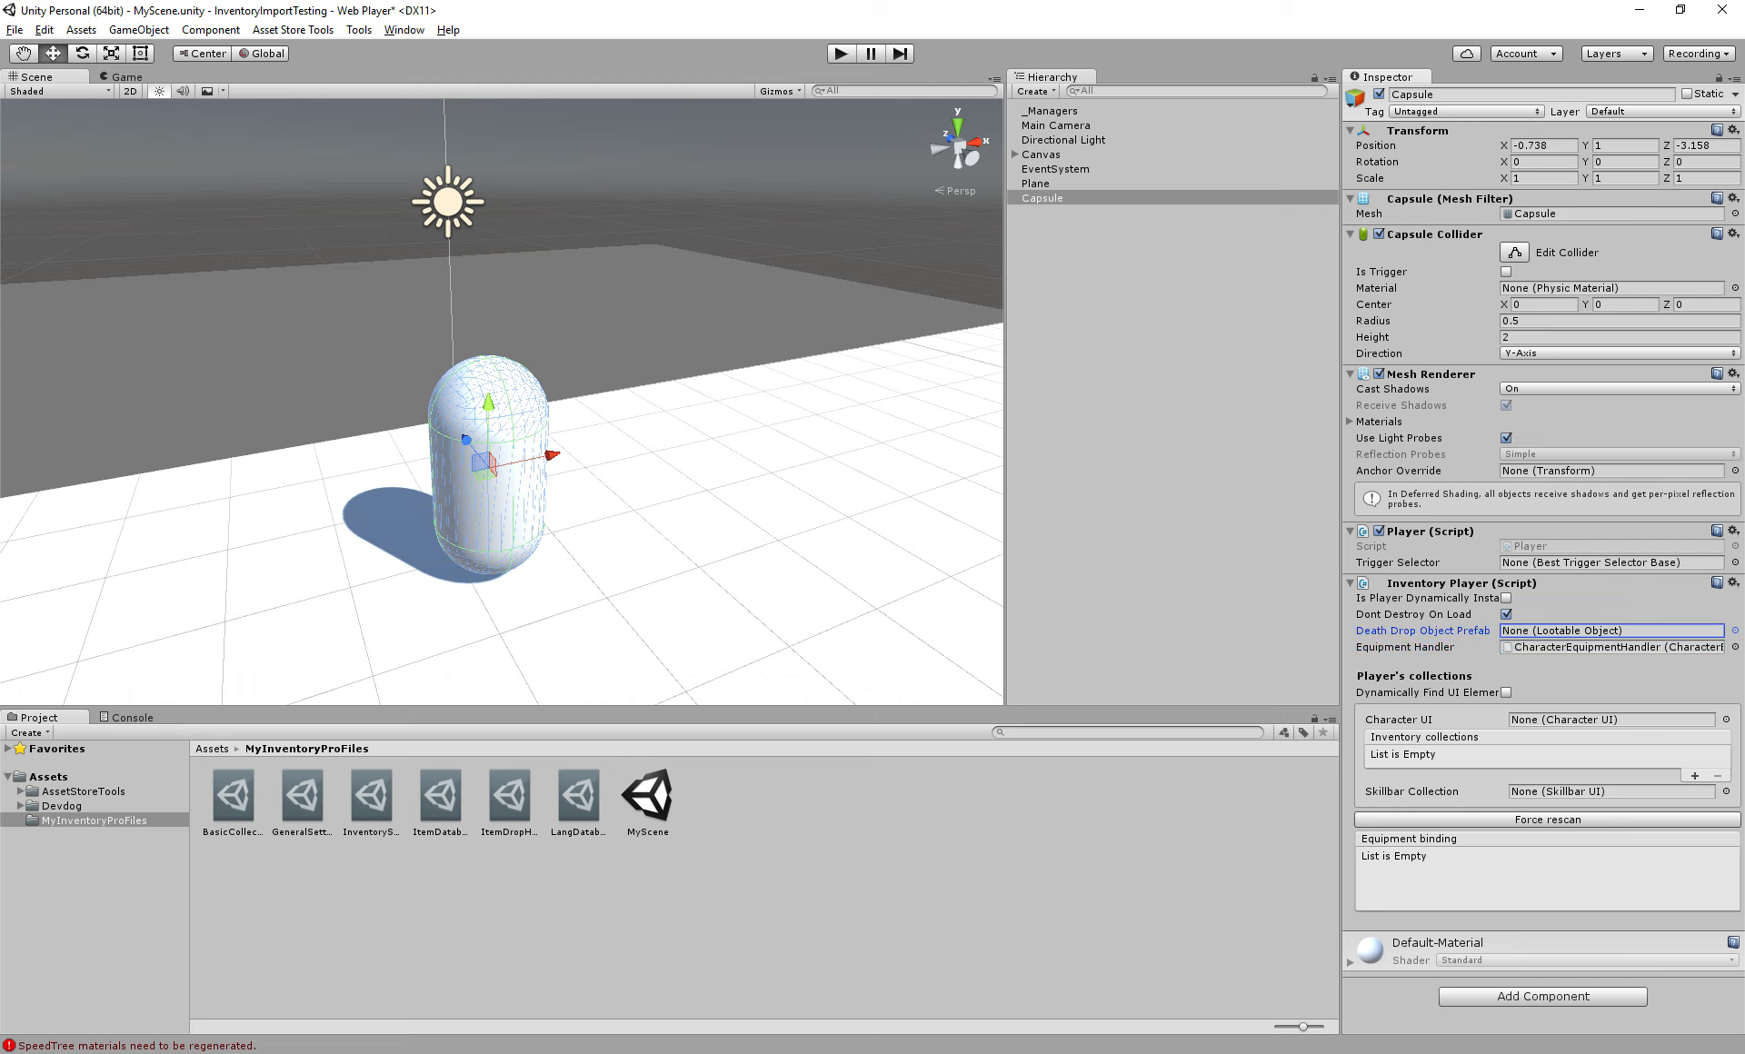
pyautogui.click(1427, 598)
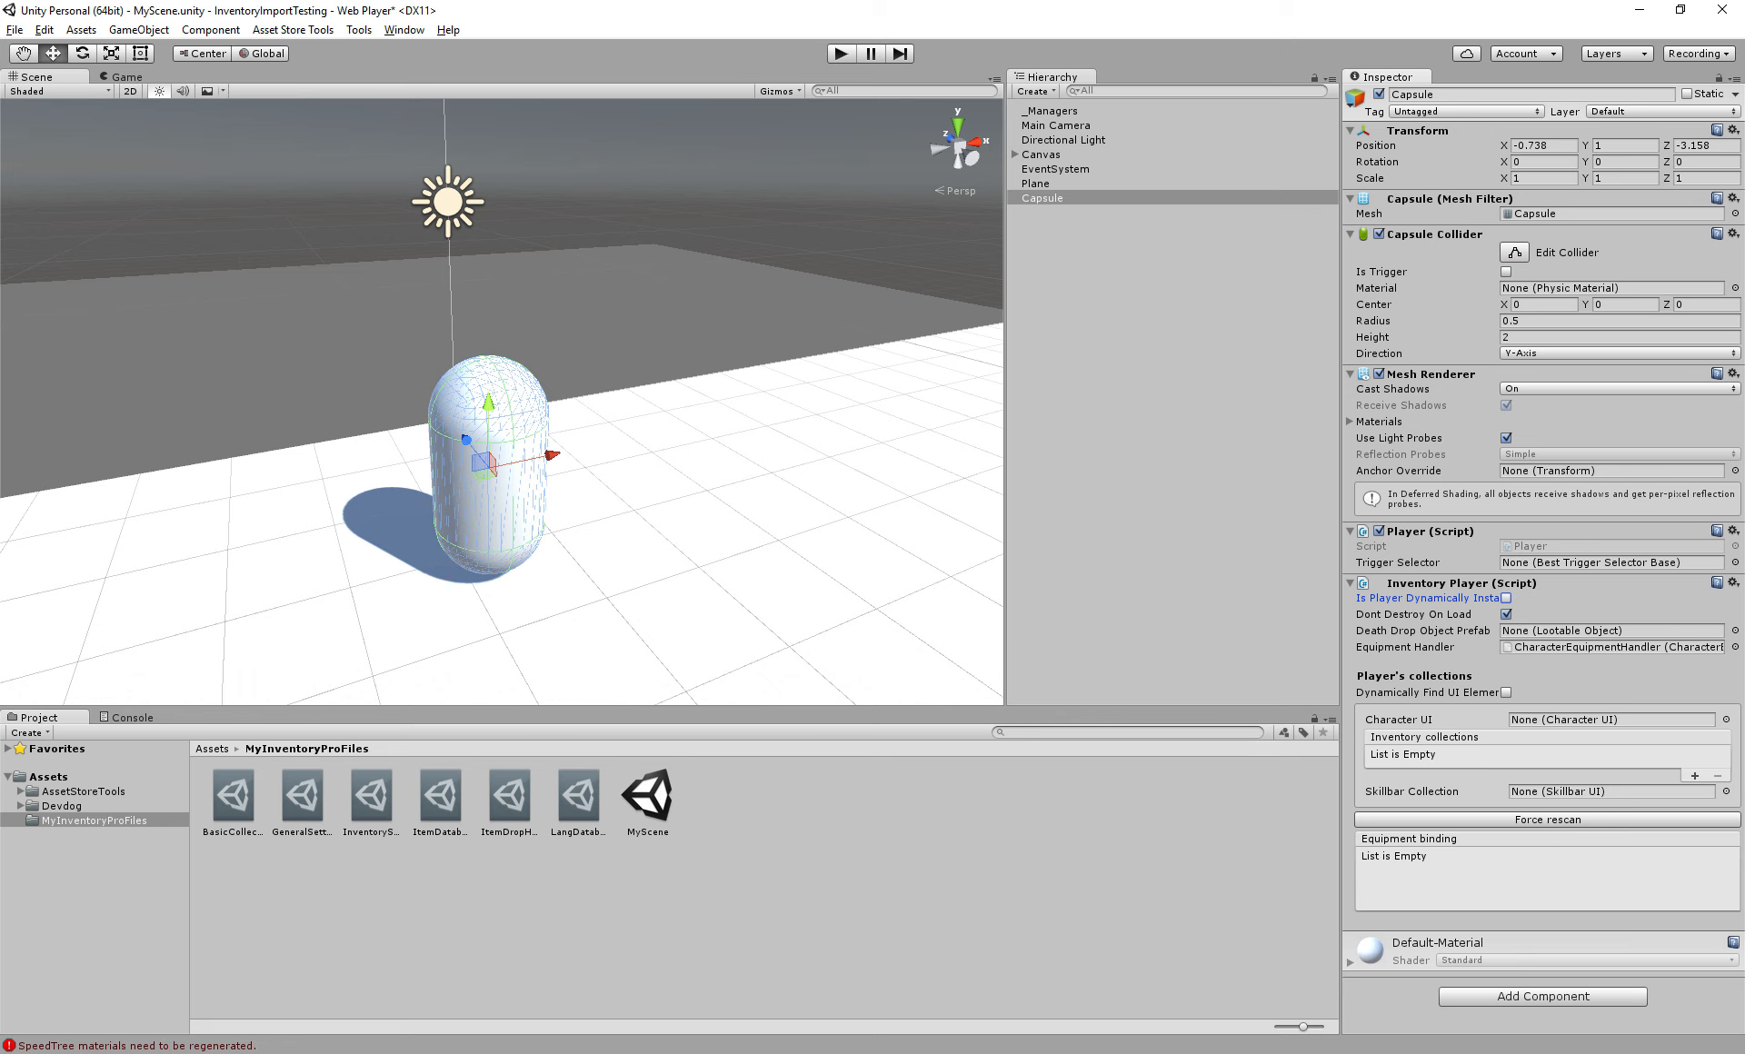
pyautogui.moveTo(495, 464); pyautogui.dragTo(534, 401, button='middle')
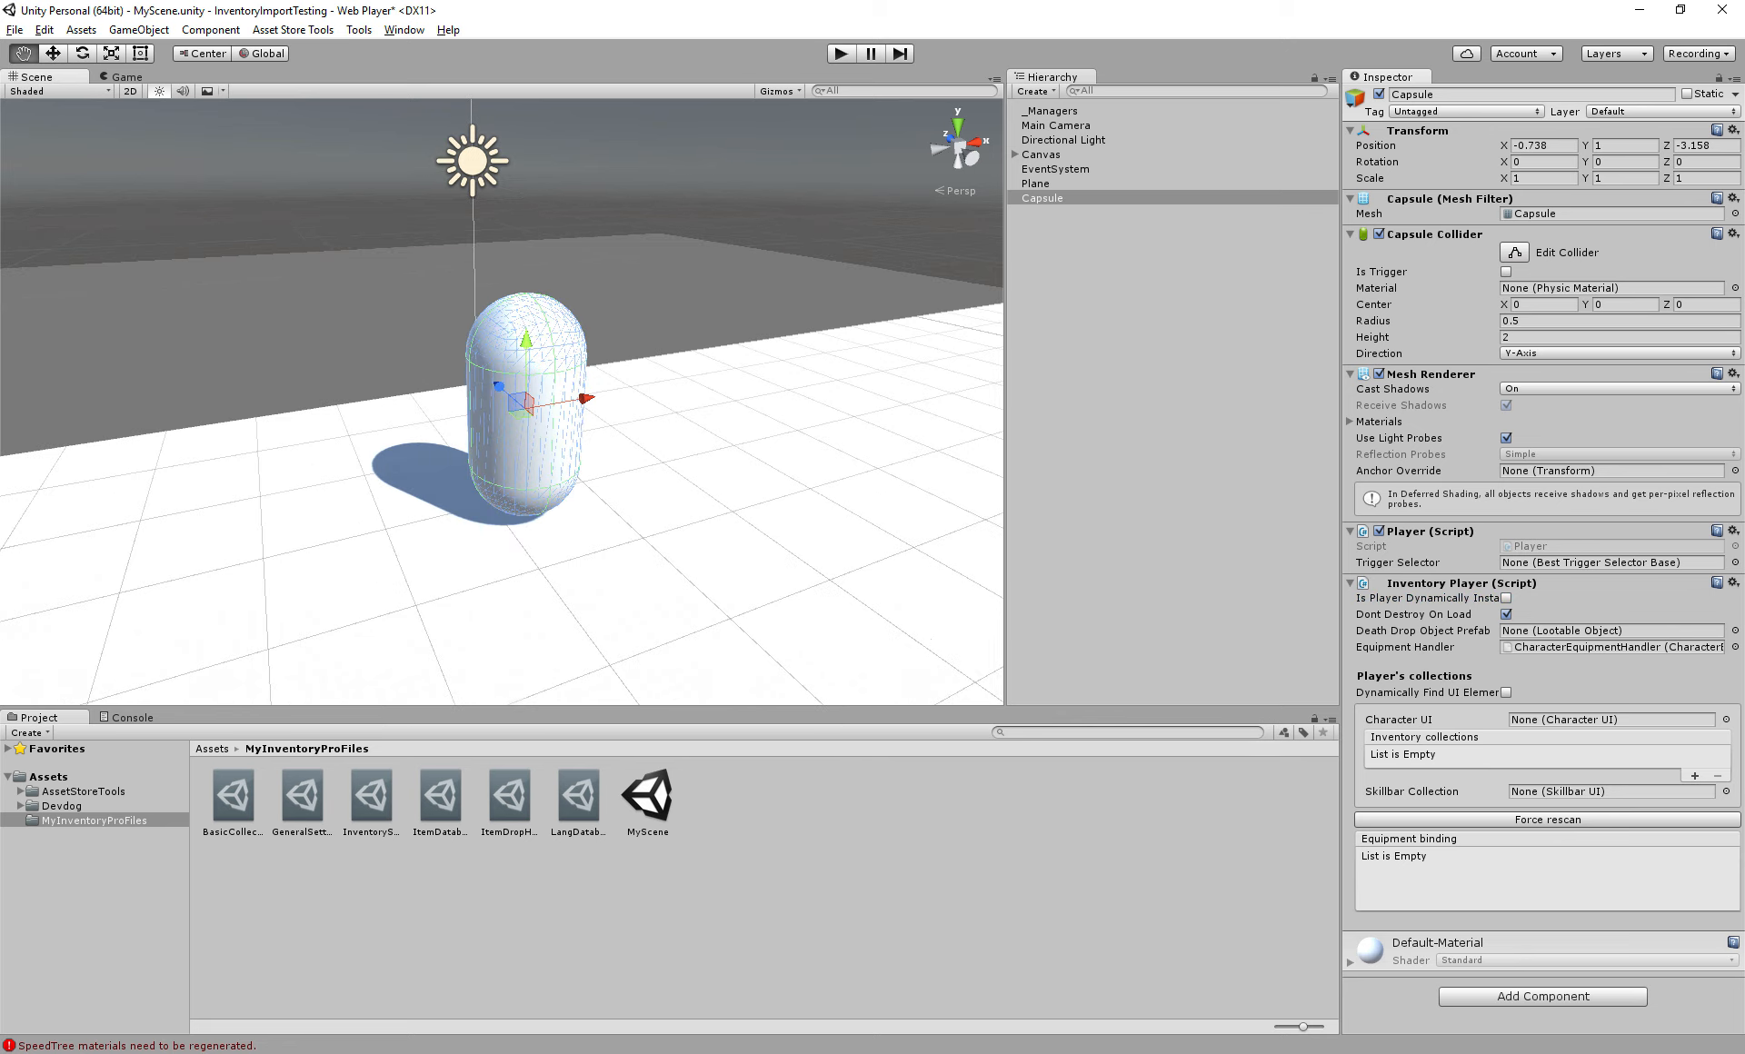
pyautogui.click(1427, 598)
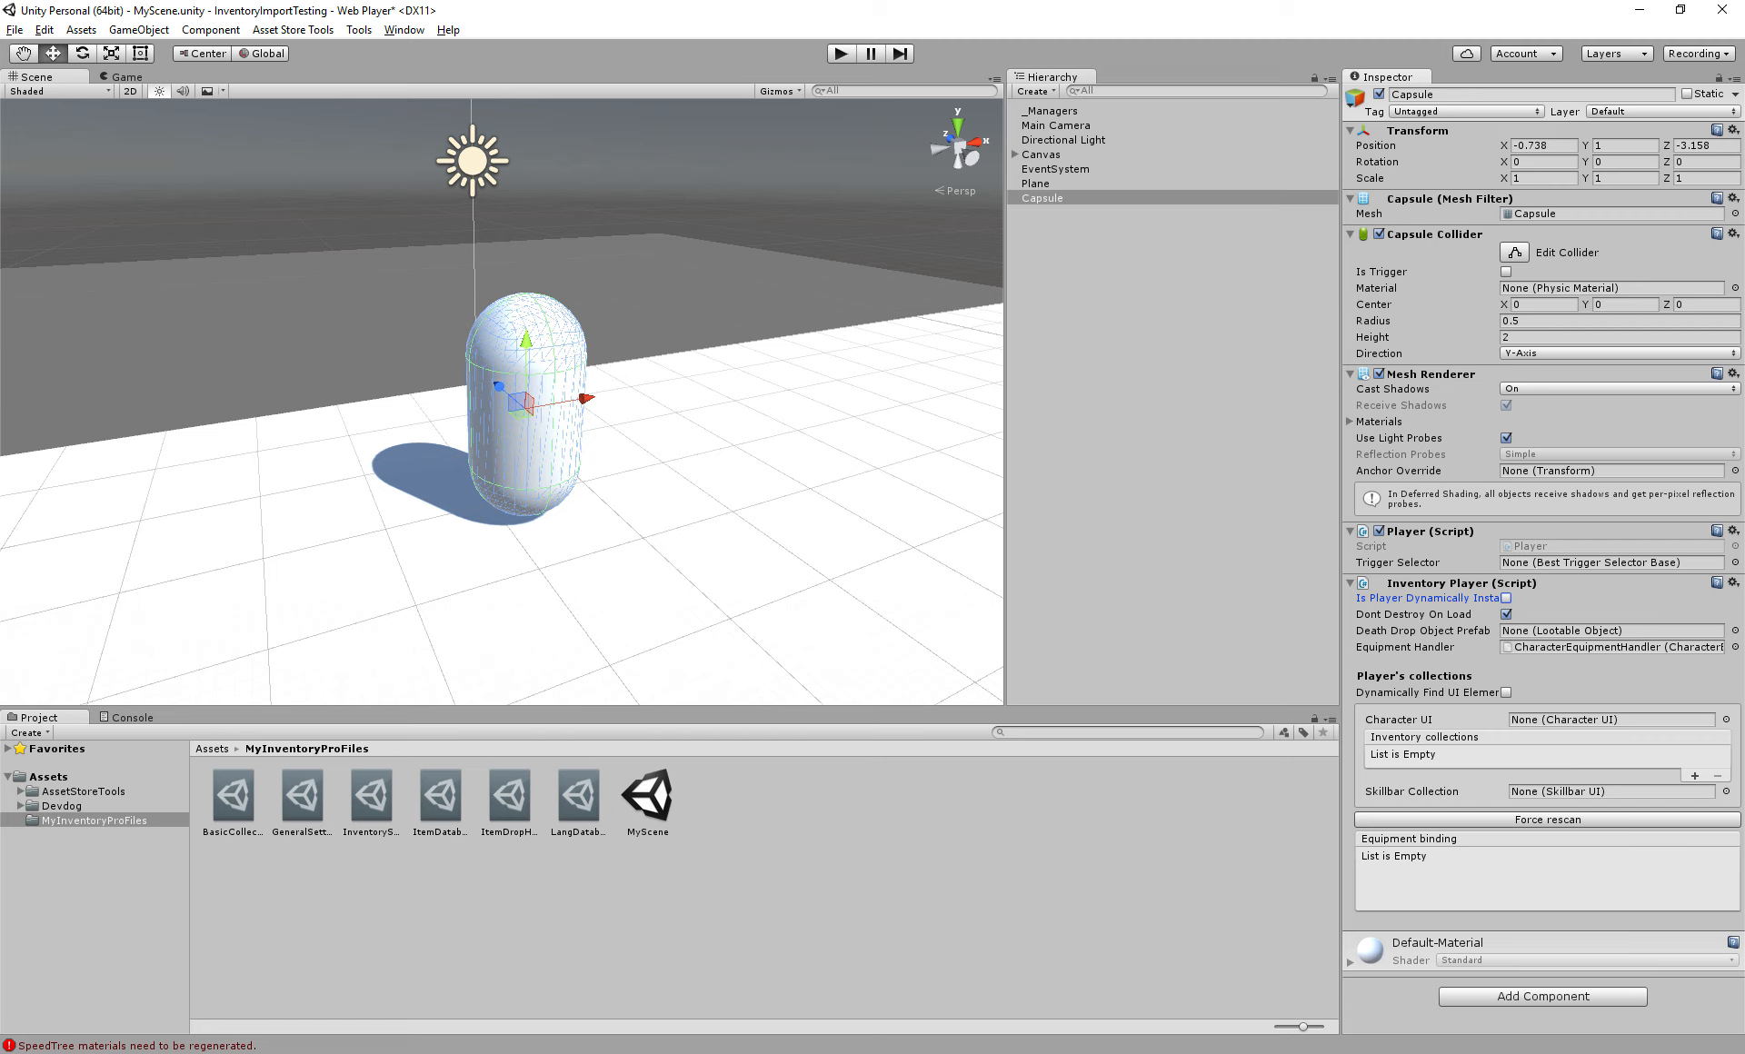
pyautogui.doubleClick(1506, 598)
pyautogui.click(1418, 615)
pyautogui.click(1422, 632)
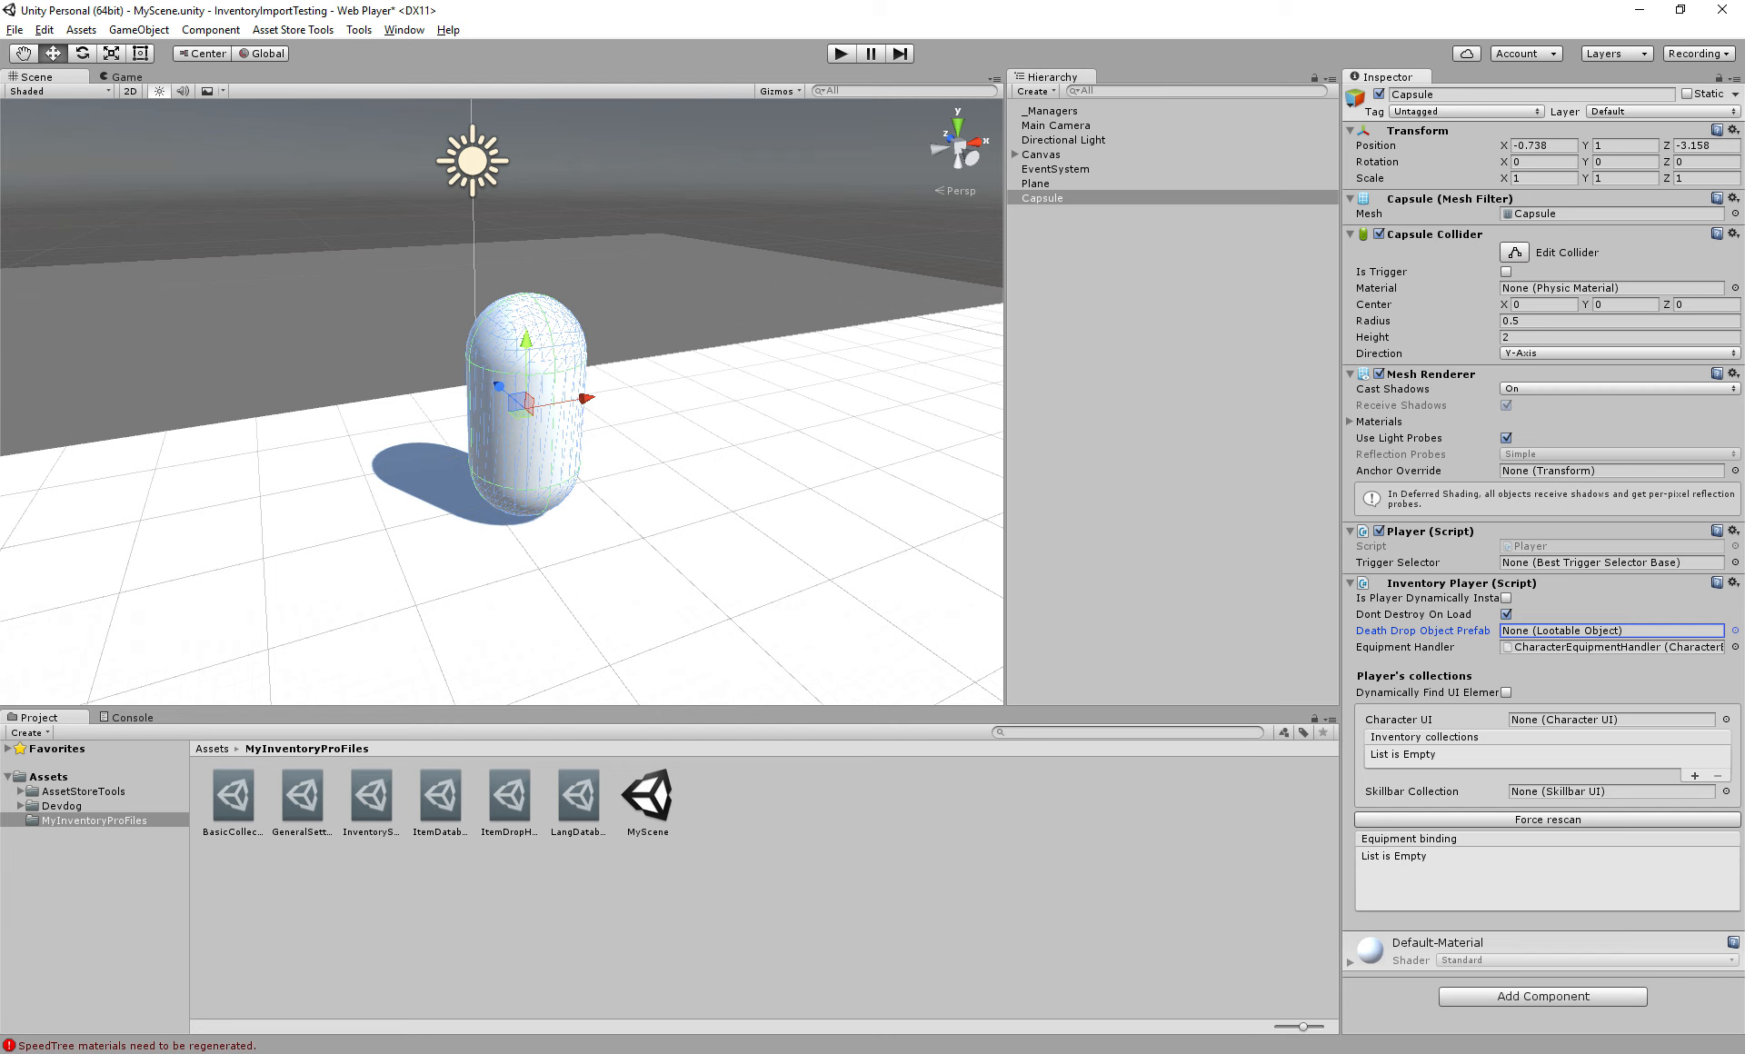
pyautogui.click(1418, 615)
pyautogui.click(1423, 631)
pyautogui.click(1418, 615)
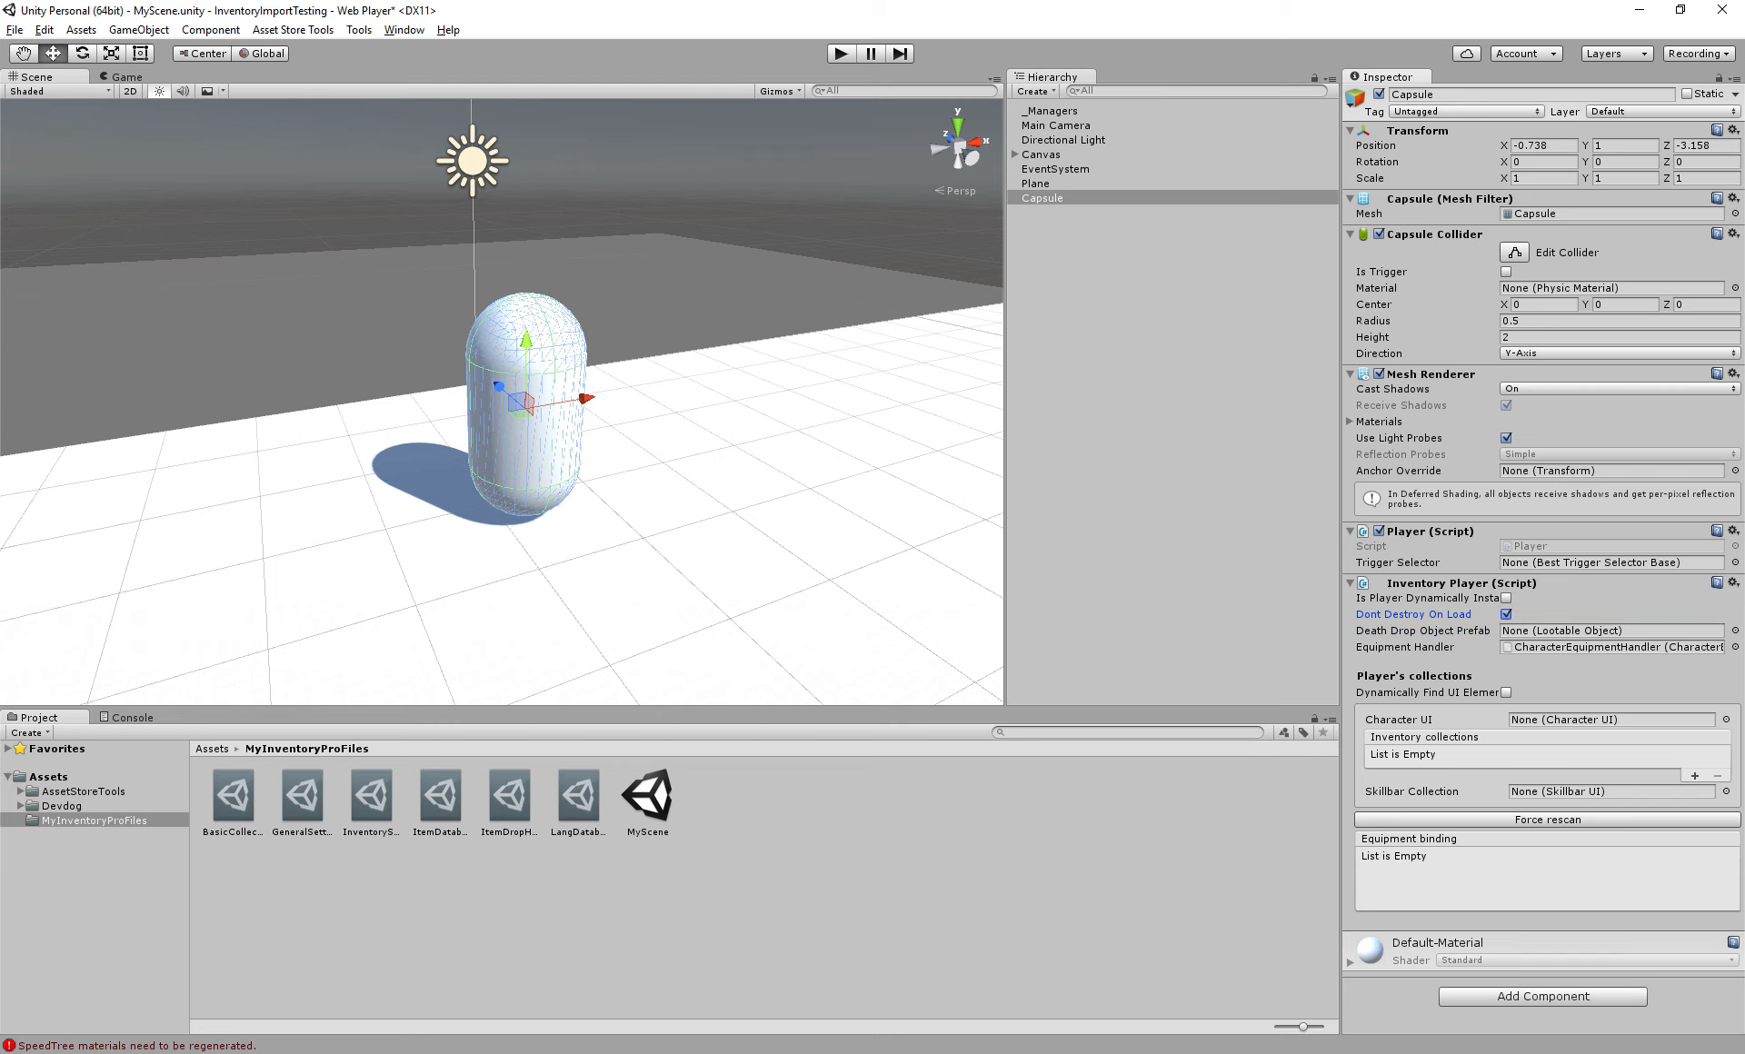
pyautogui.moveTo(527, 406); pyautogui.dragTo(663, 386, button='middle')
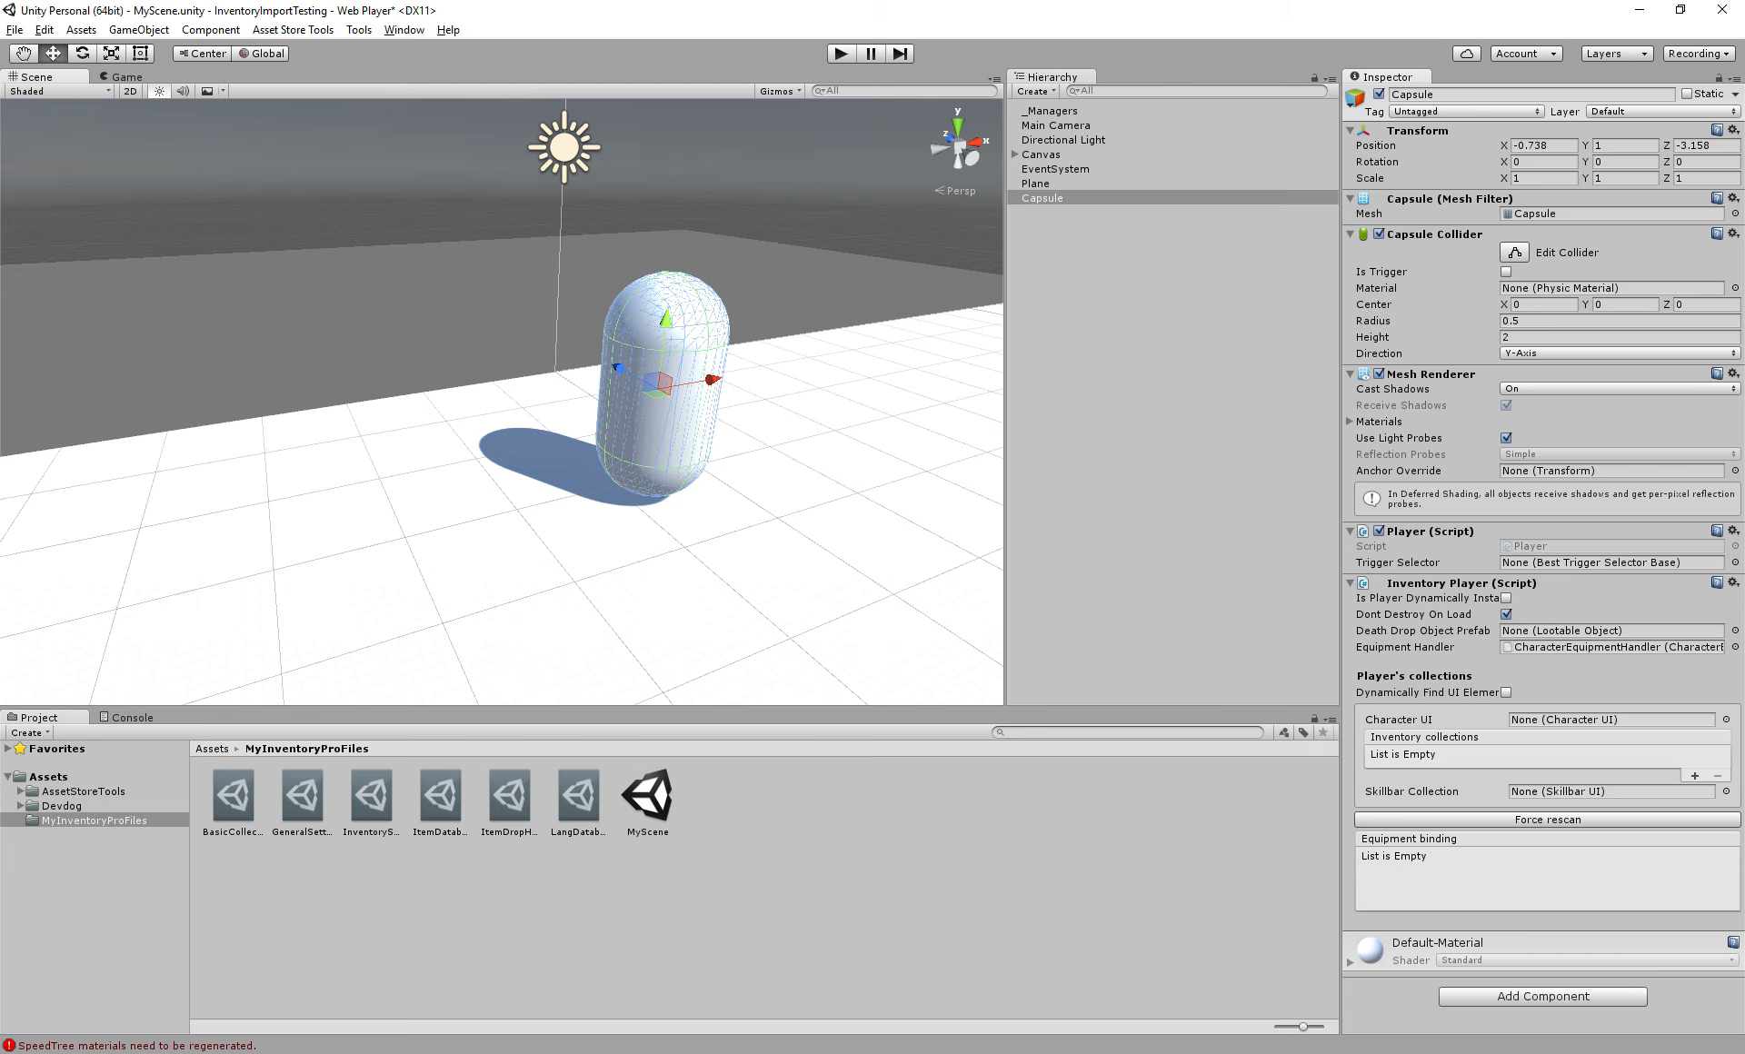
pyautogui.click(1423, 631)
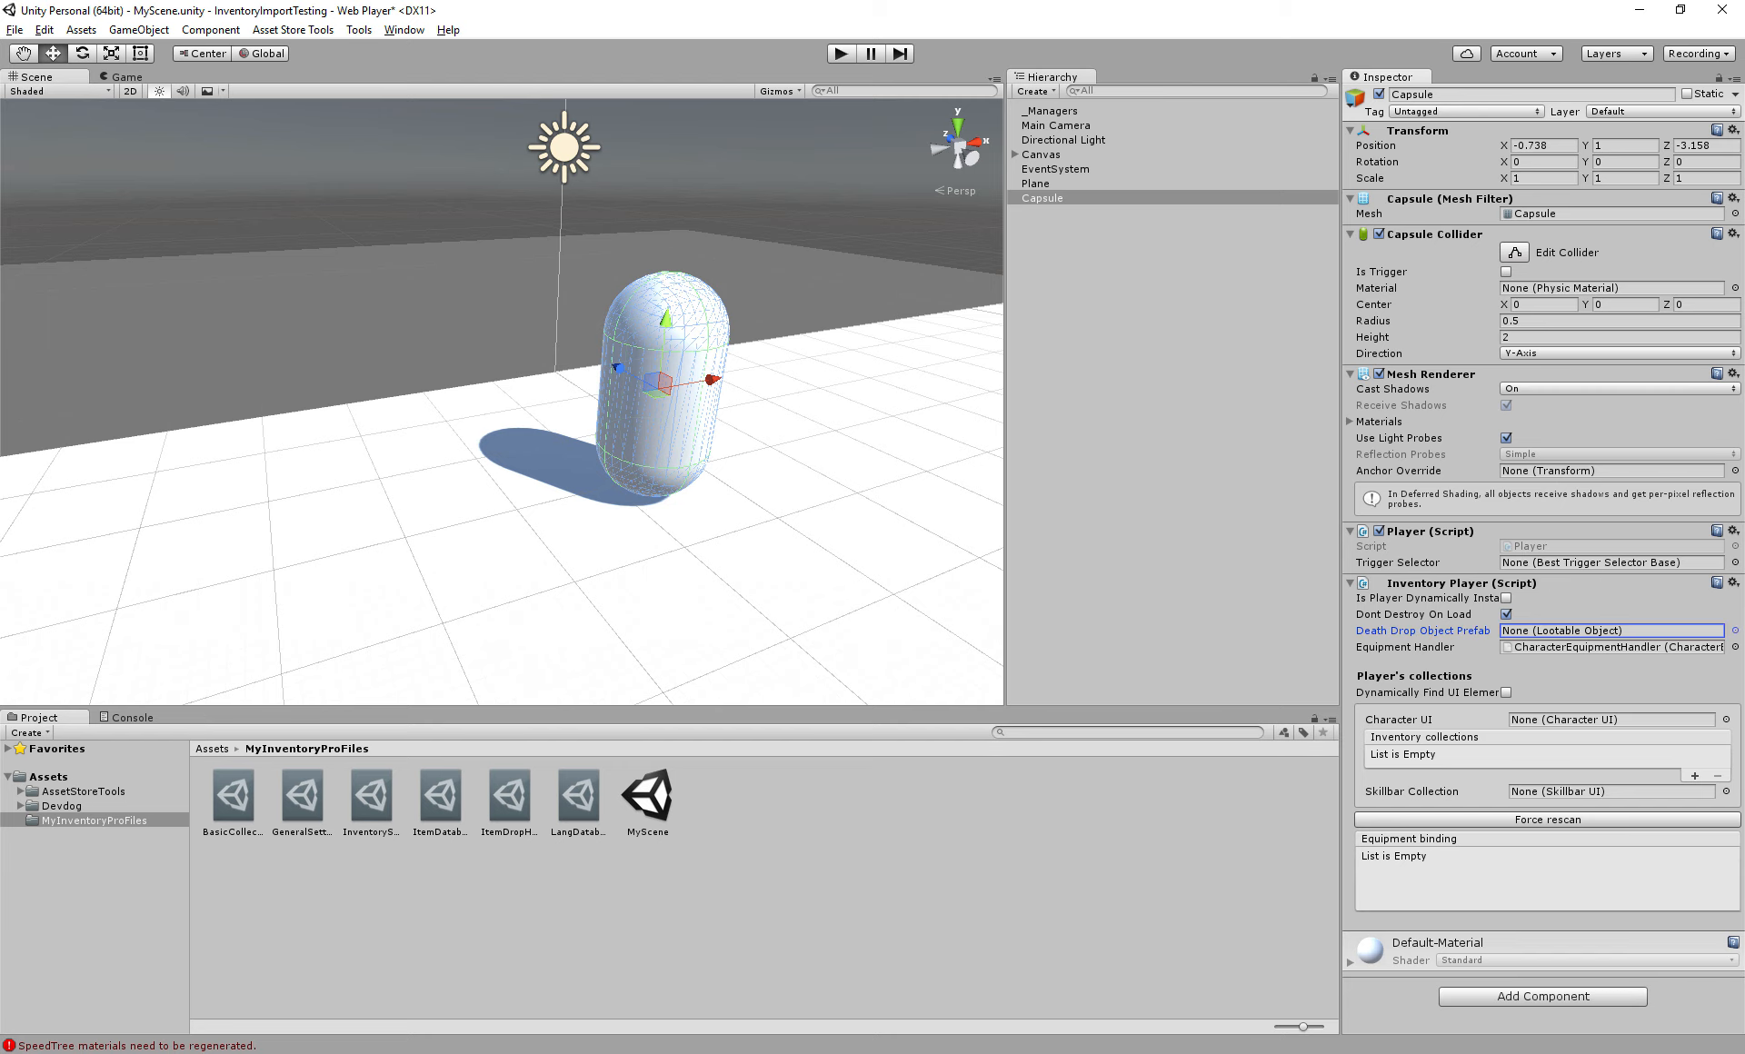
pyautogui.moveTo(664, 386); pyautogui.dragTo(574, 402, button='middle')
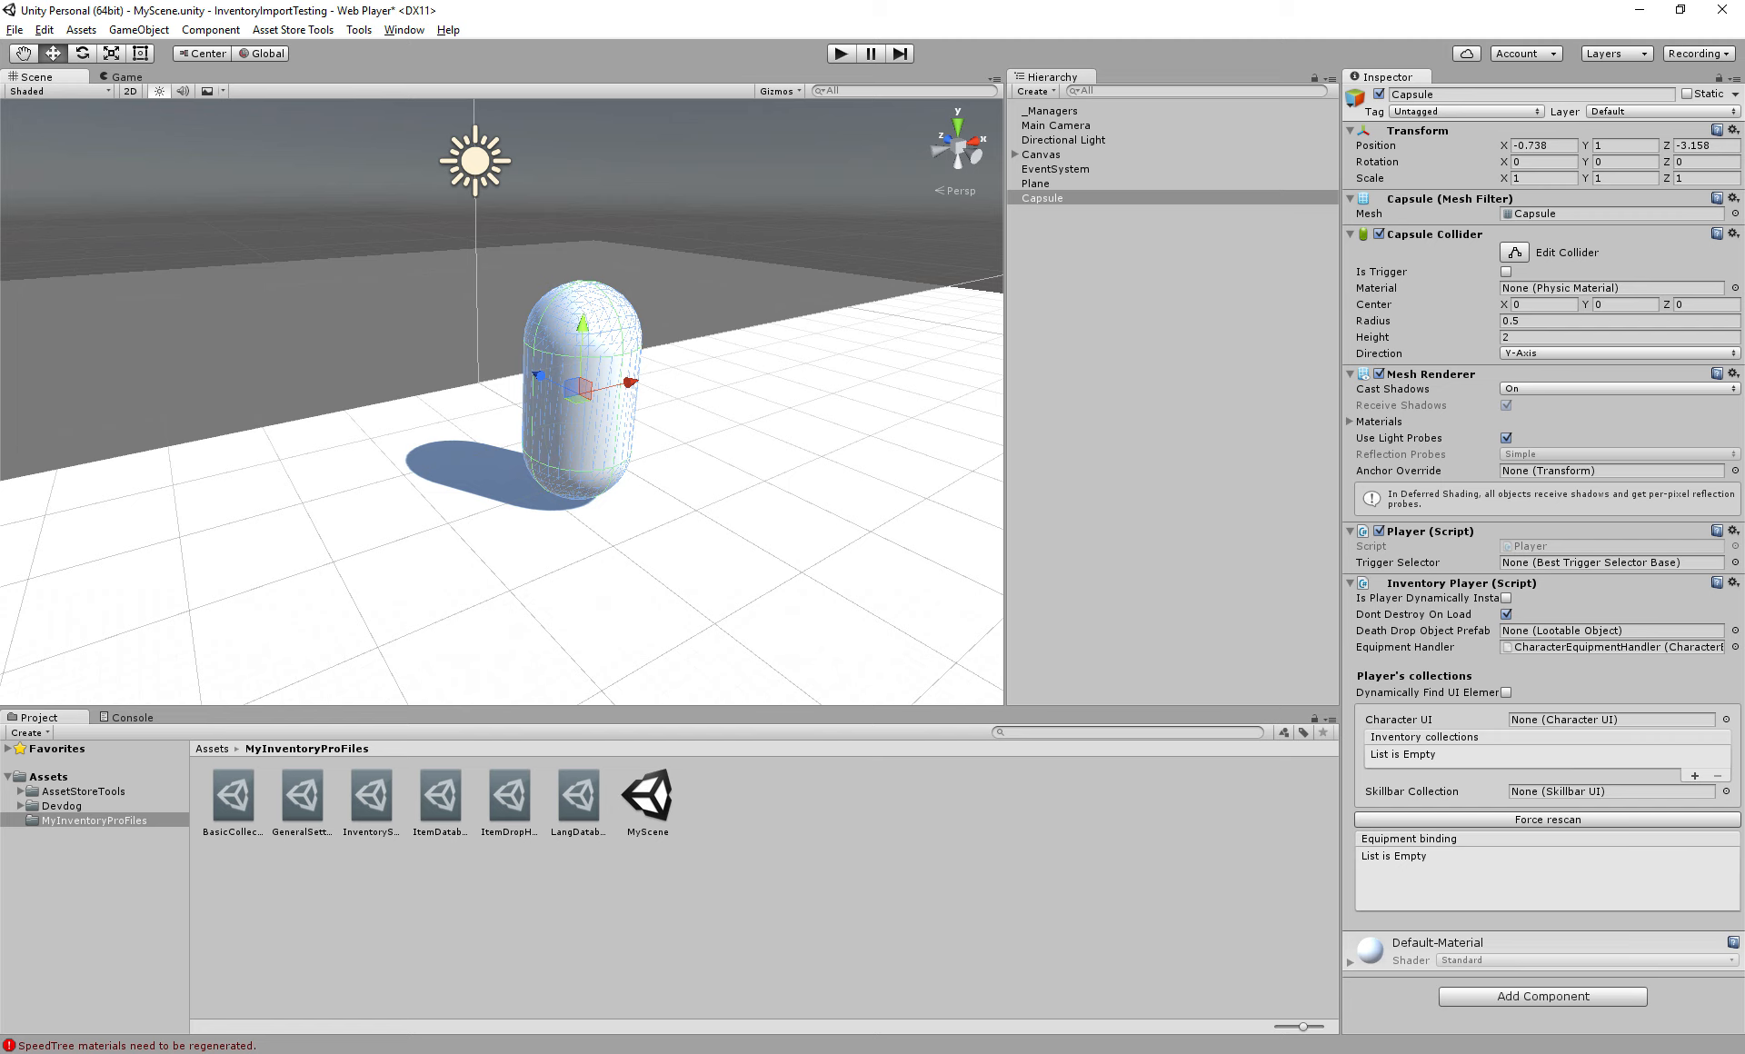
pyautogui.click(1418, 647)
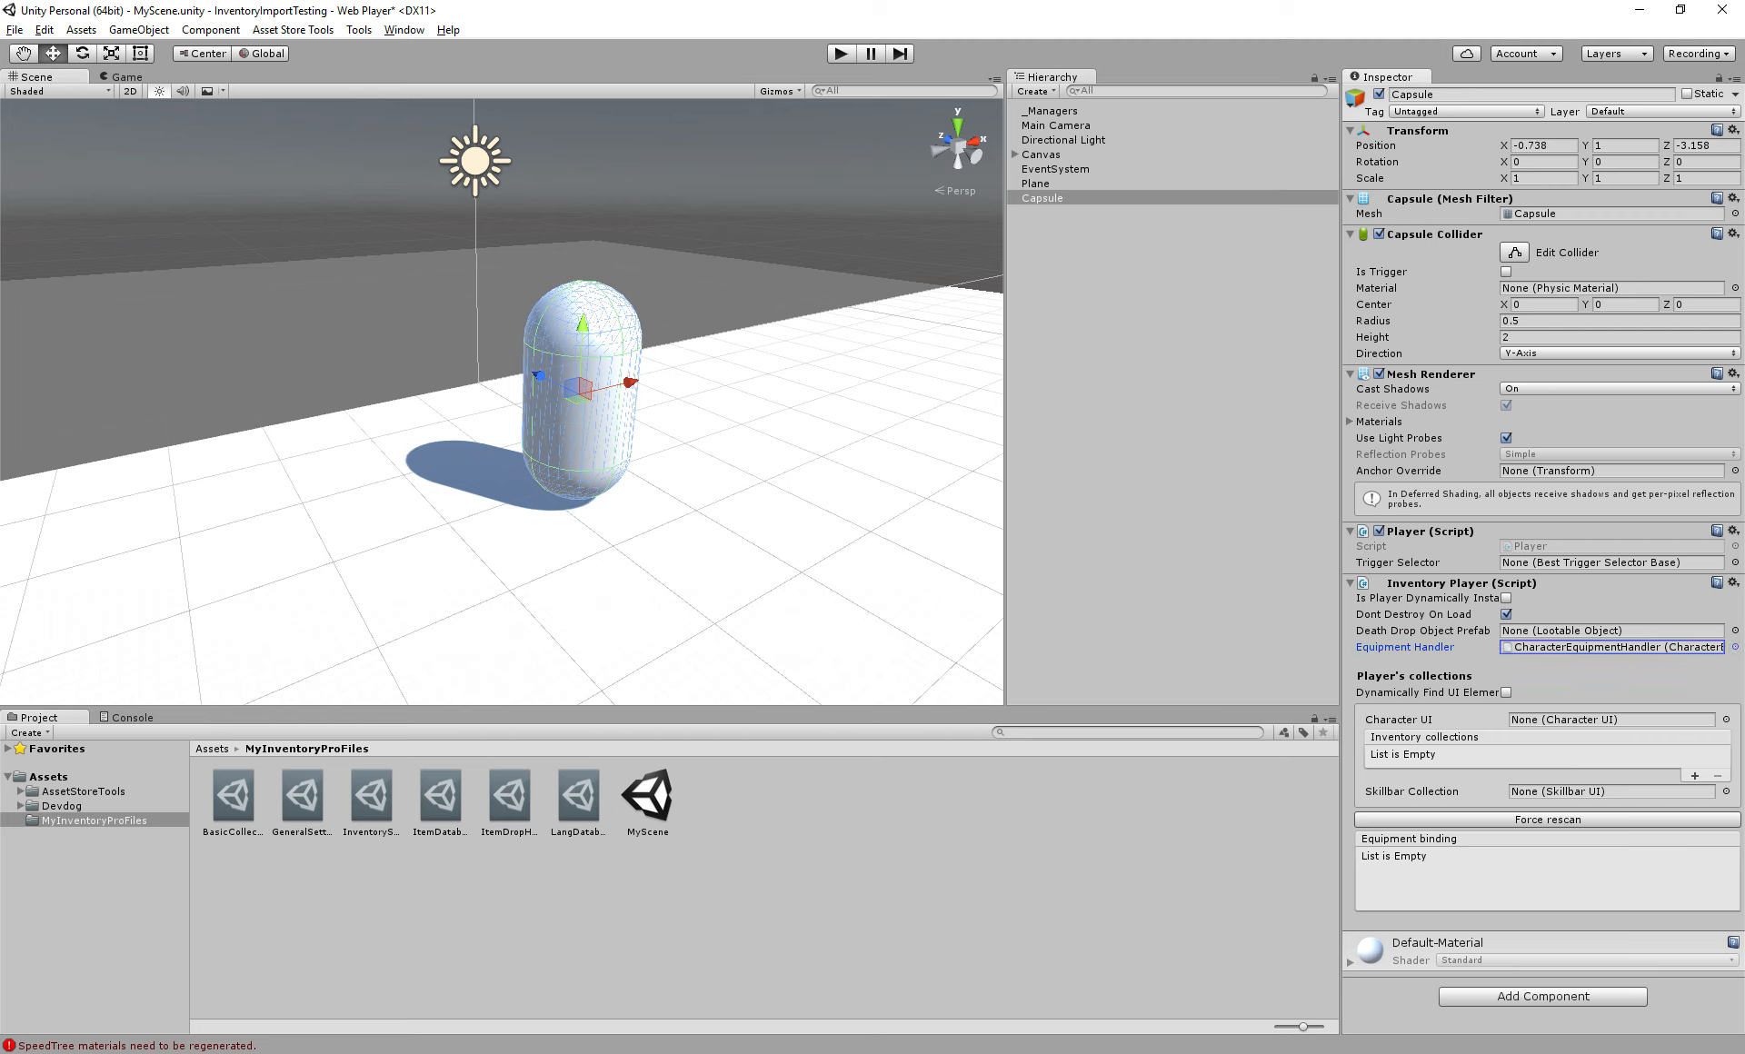
pyautogui.moveTo(636, 454); pyautogui.dragTo(665, 316, button='middle')
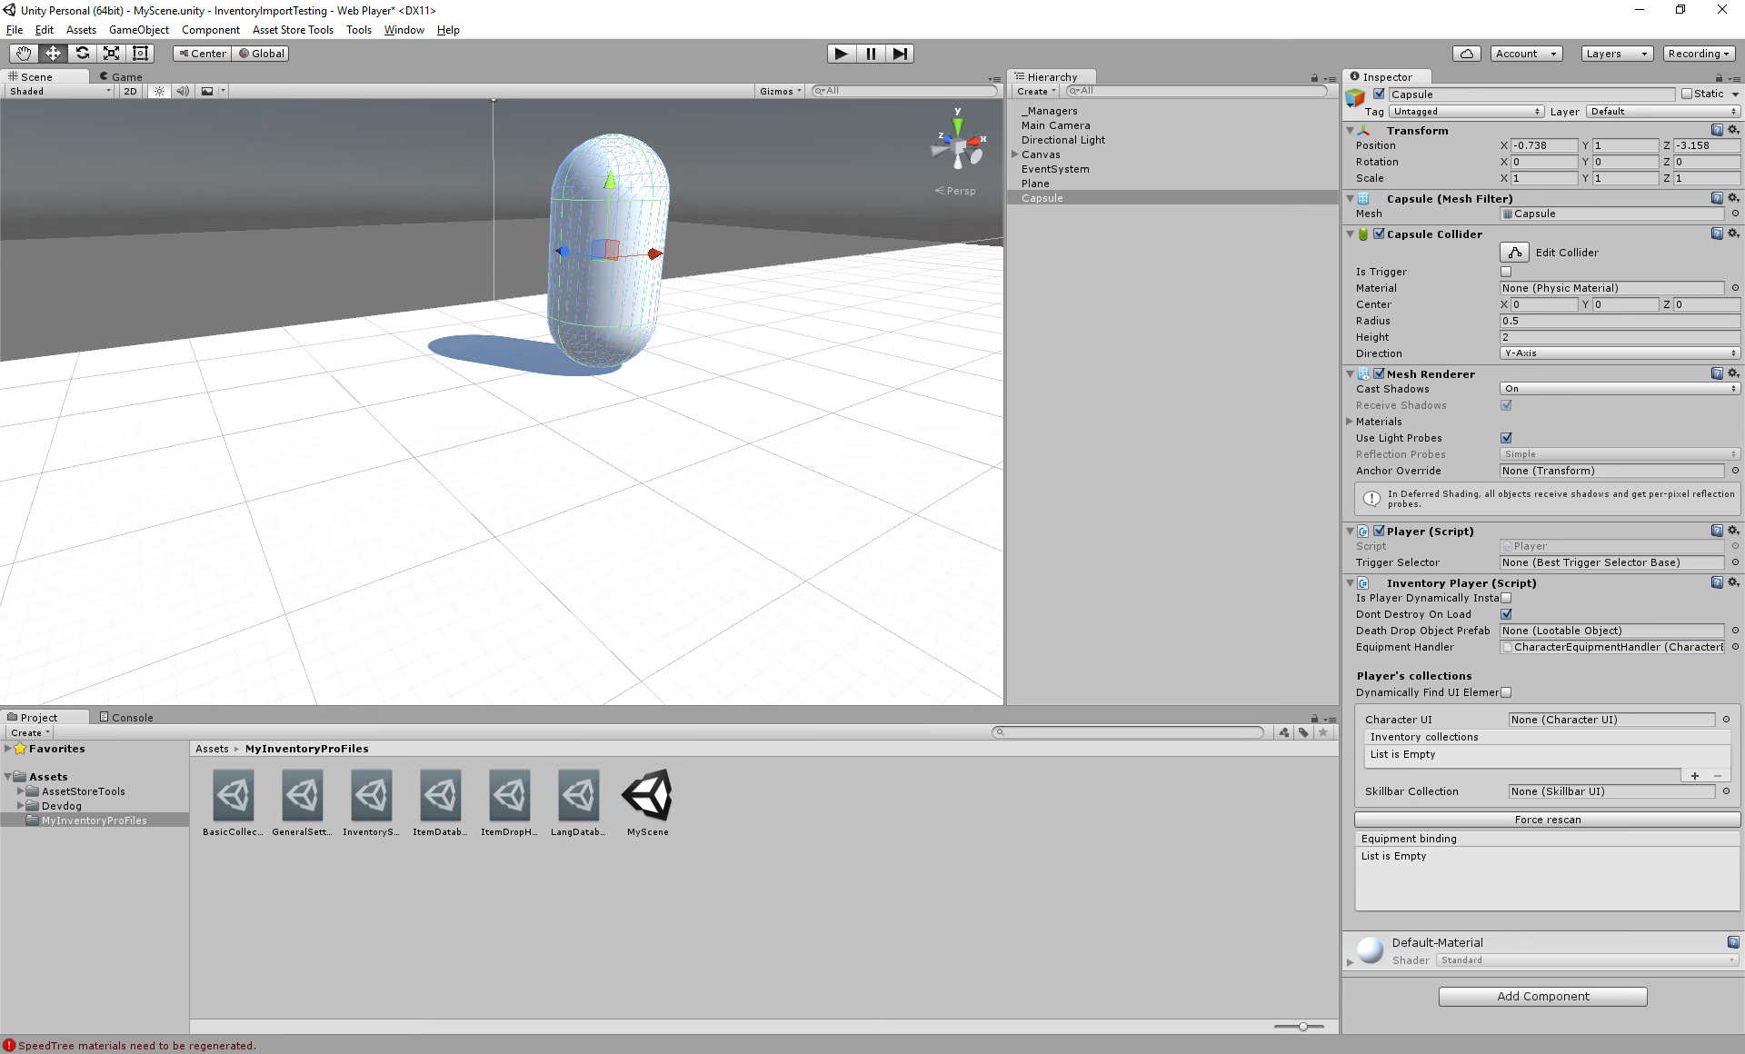
pyautogui.click(1427, 692)
pyautogui.moveTo(582, 363); pyautogui.dragTo(568, 455, button='middle')
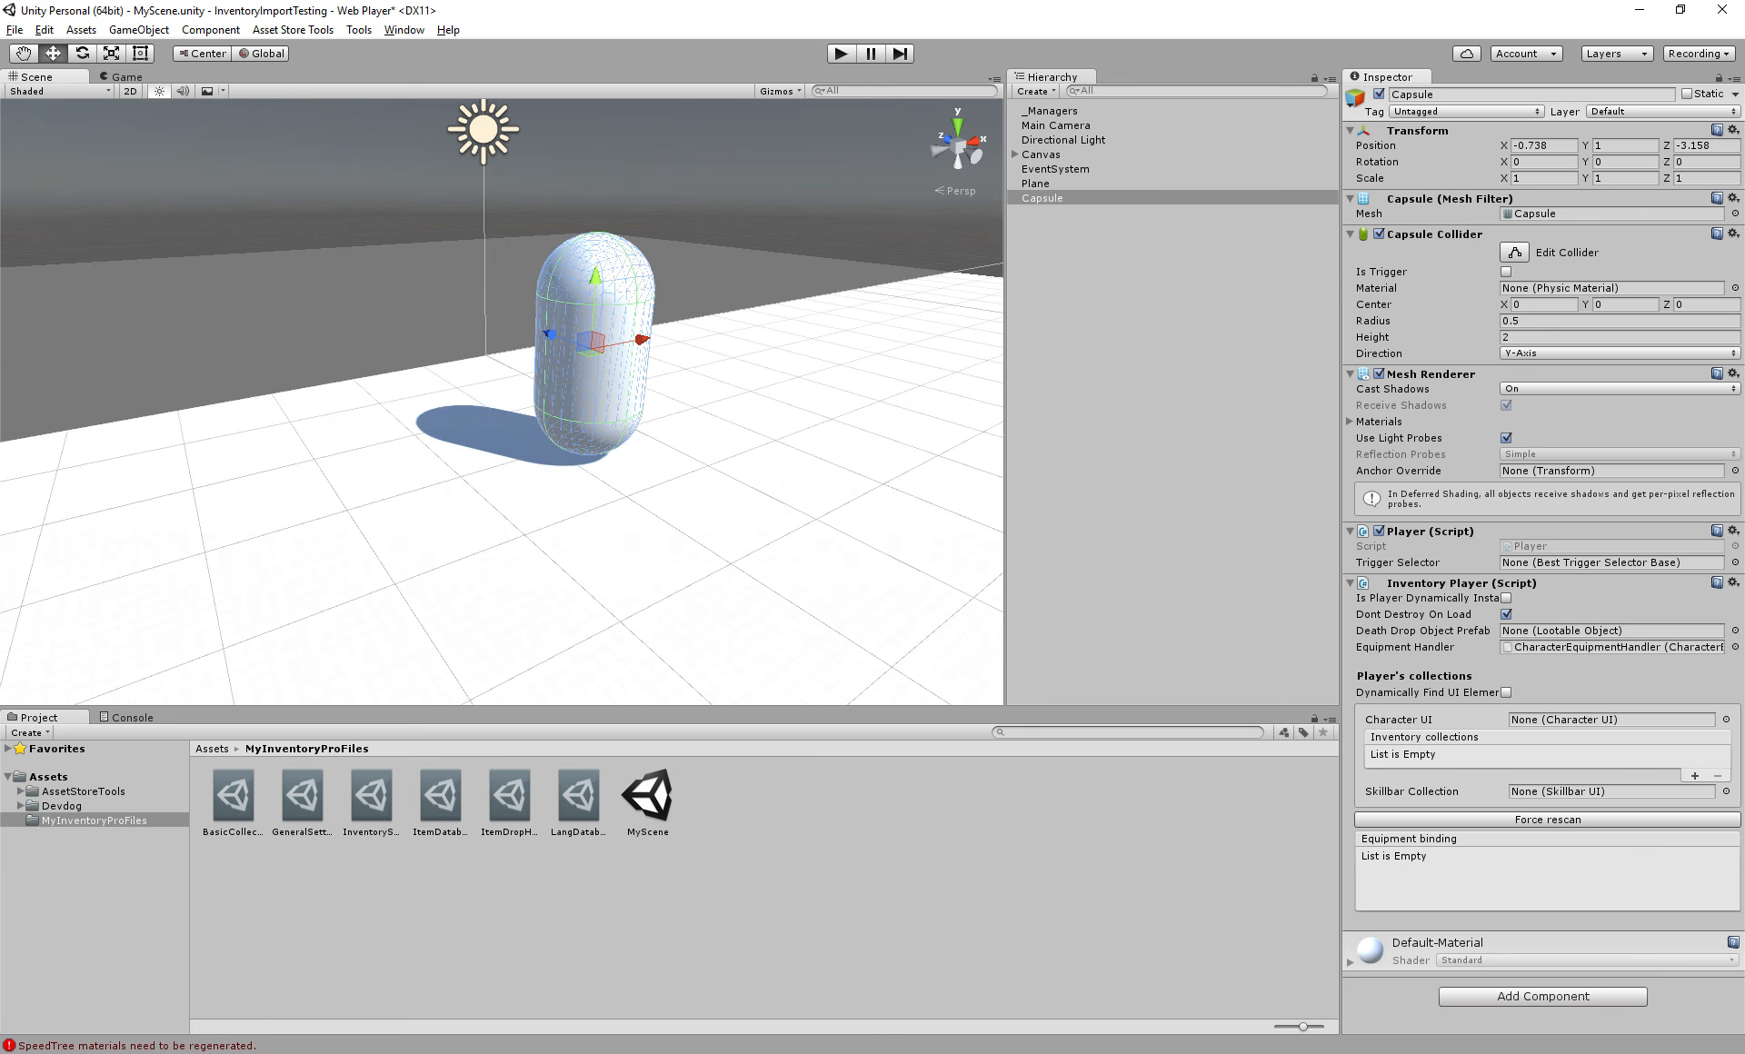
# Assign CharacterWindow as the Inventory Player's Character UI
pyautogui.click(1726, 720)
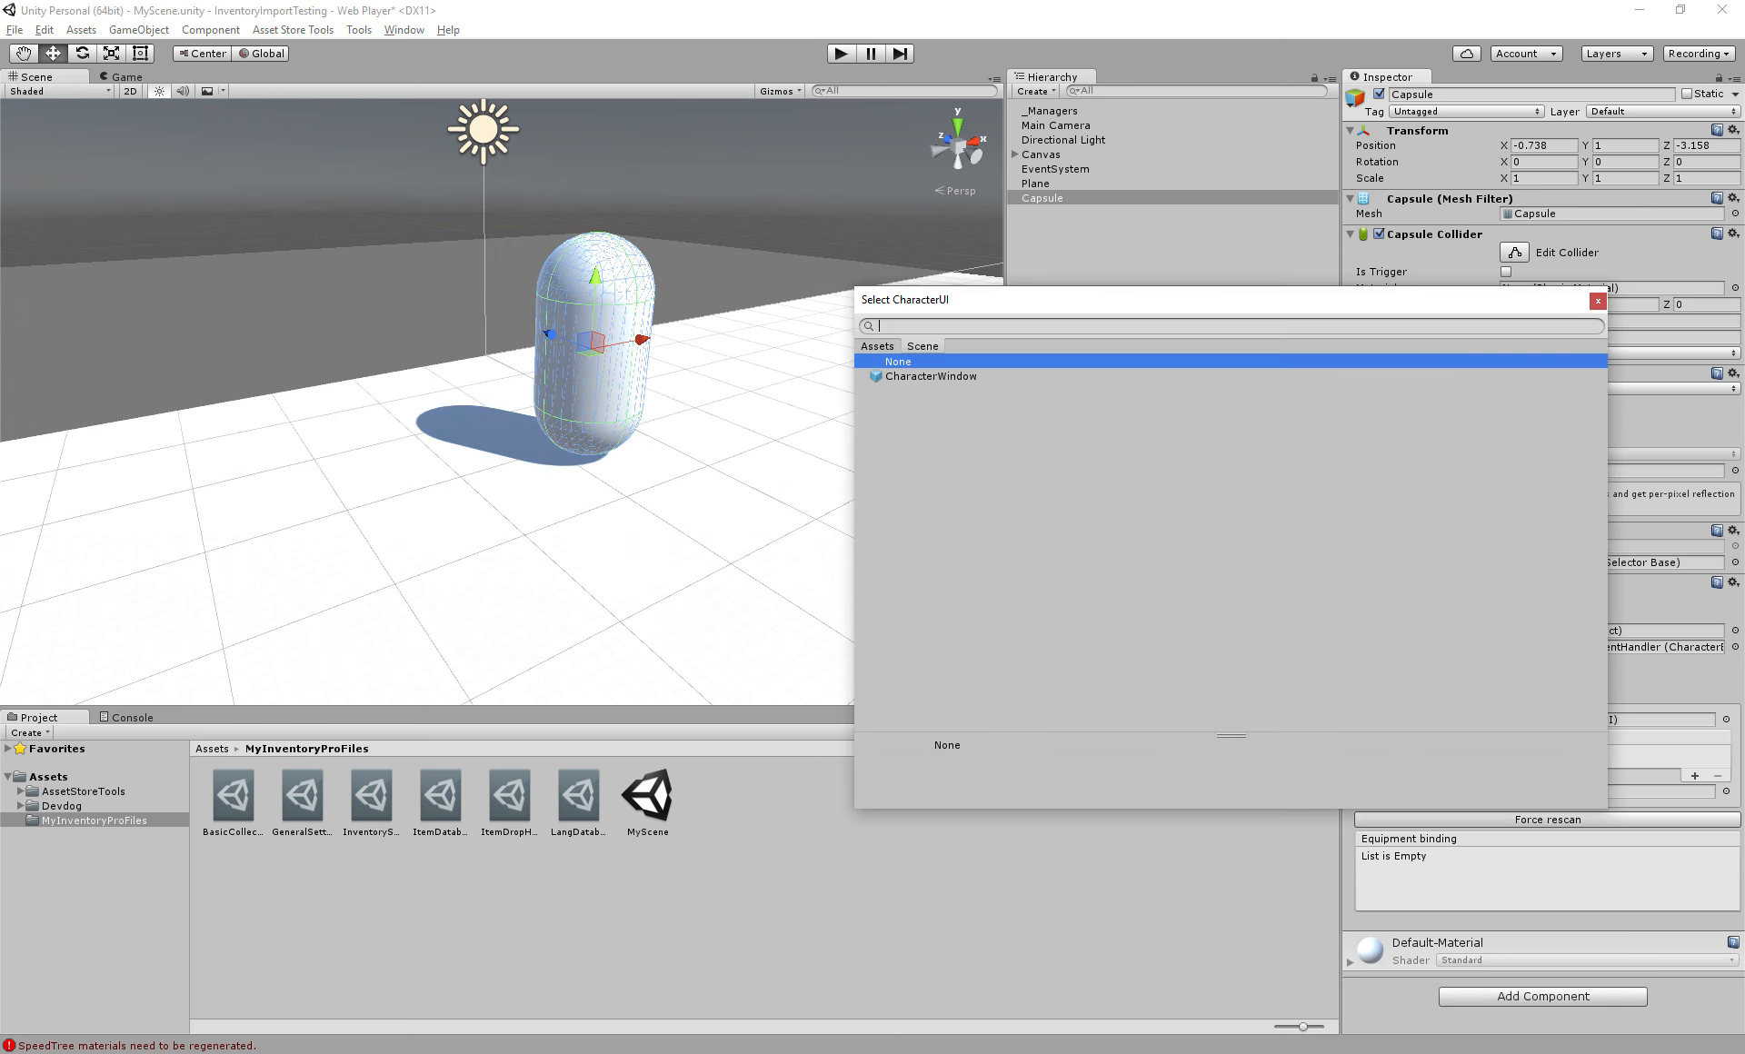
pyautogui.moveTo(1015, 307); pyautogui.dragTo(767, 290)
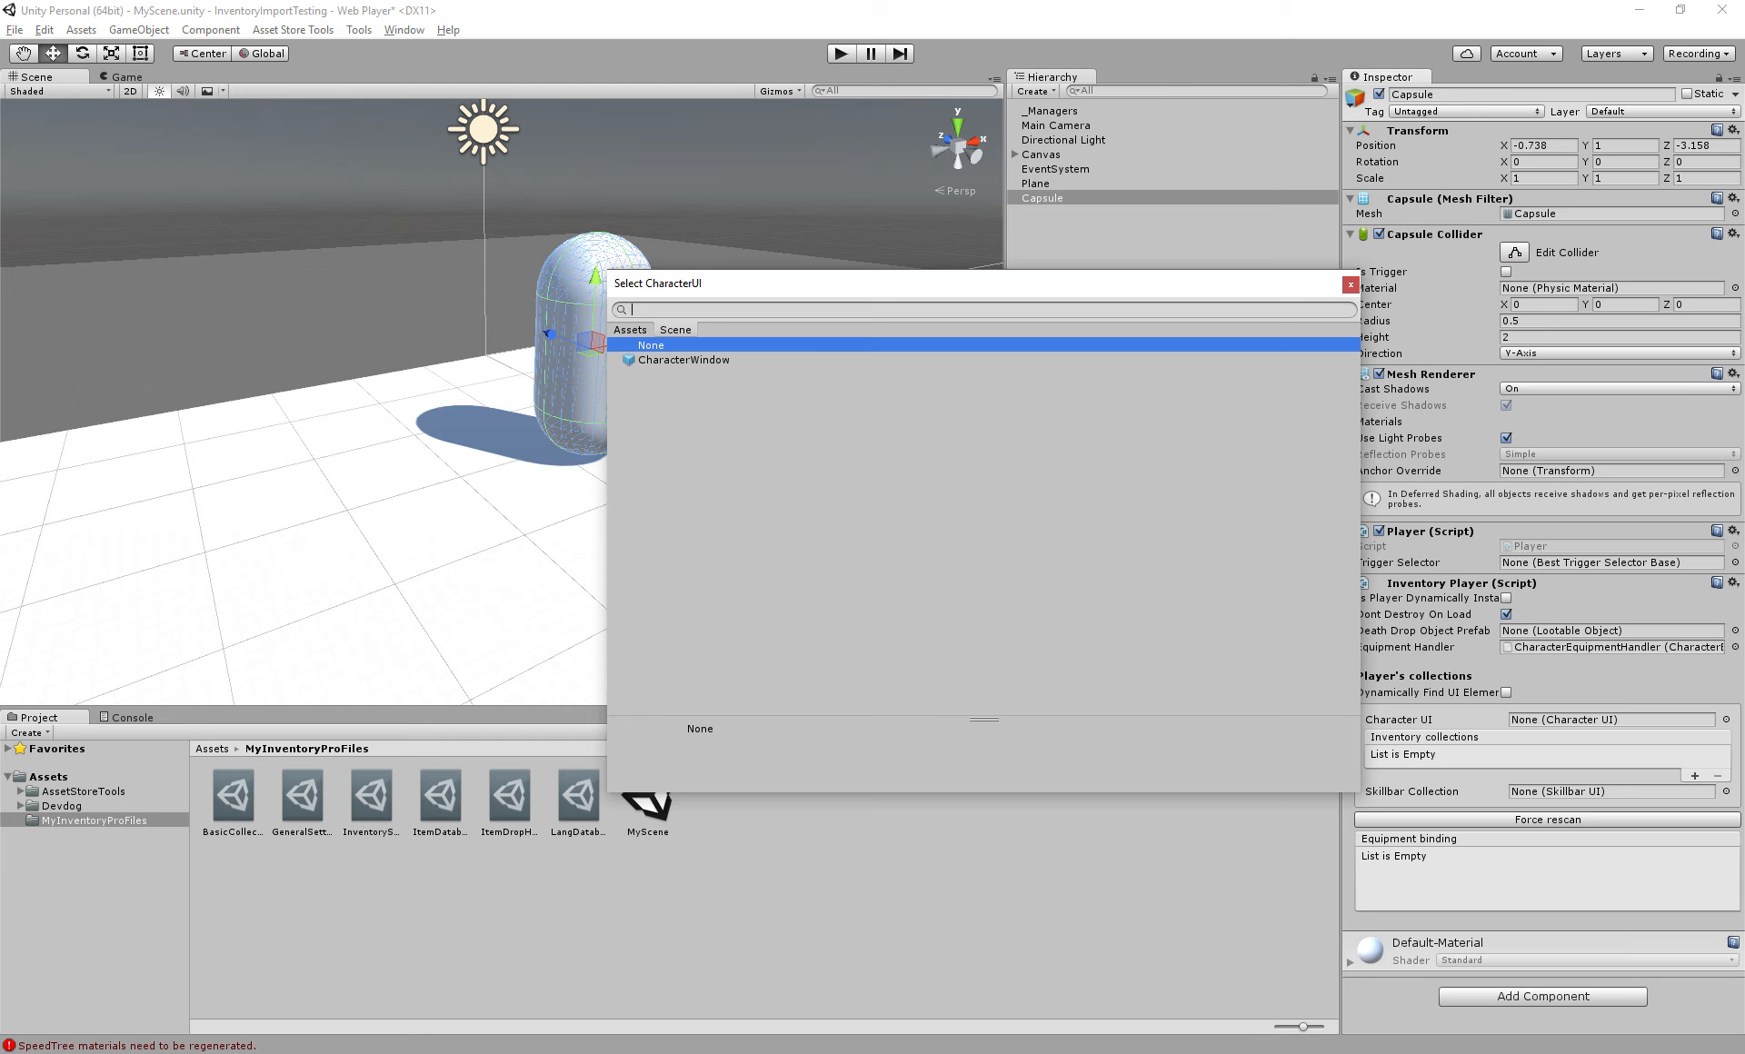
pyautogui.press('Down')
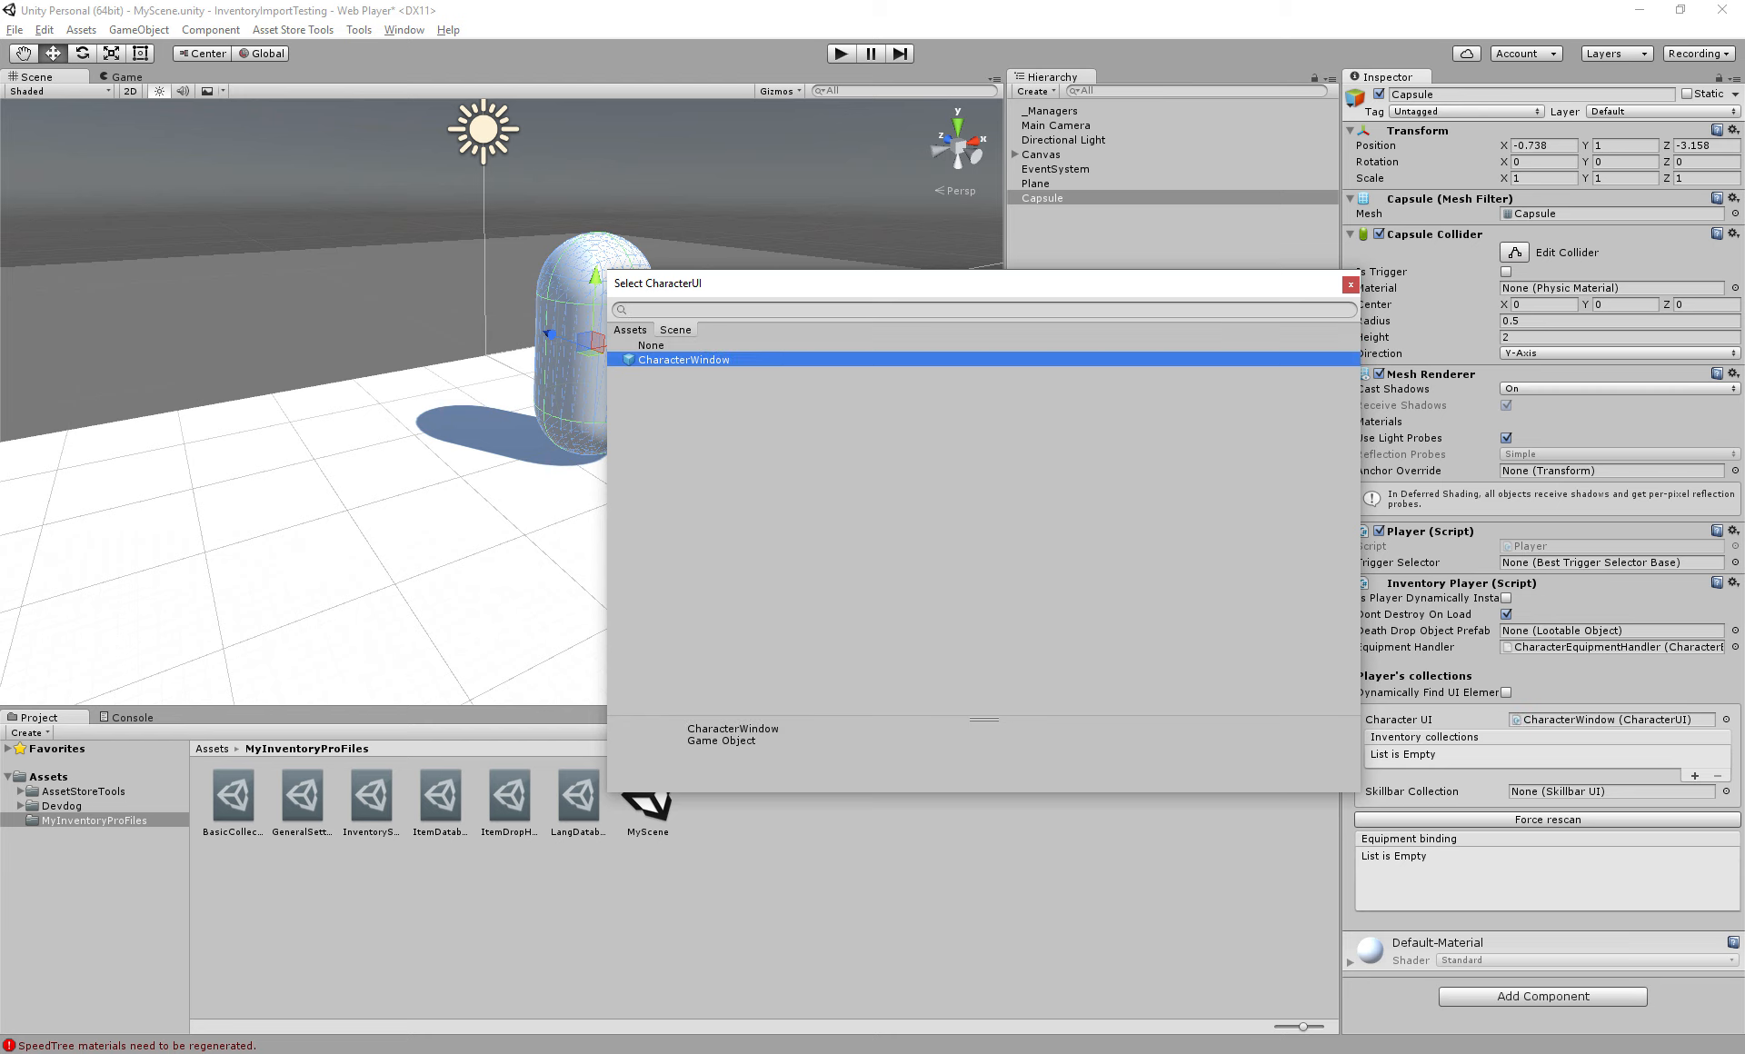
pyautogui.press('Return')
# Add two inventory collections to the Inventory Player and assign InventoryWindow and InventoryWindow2 to them
pyautogui.click(1694, 777)
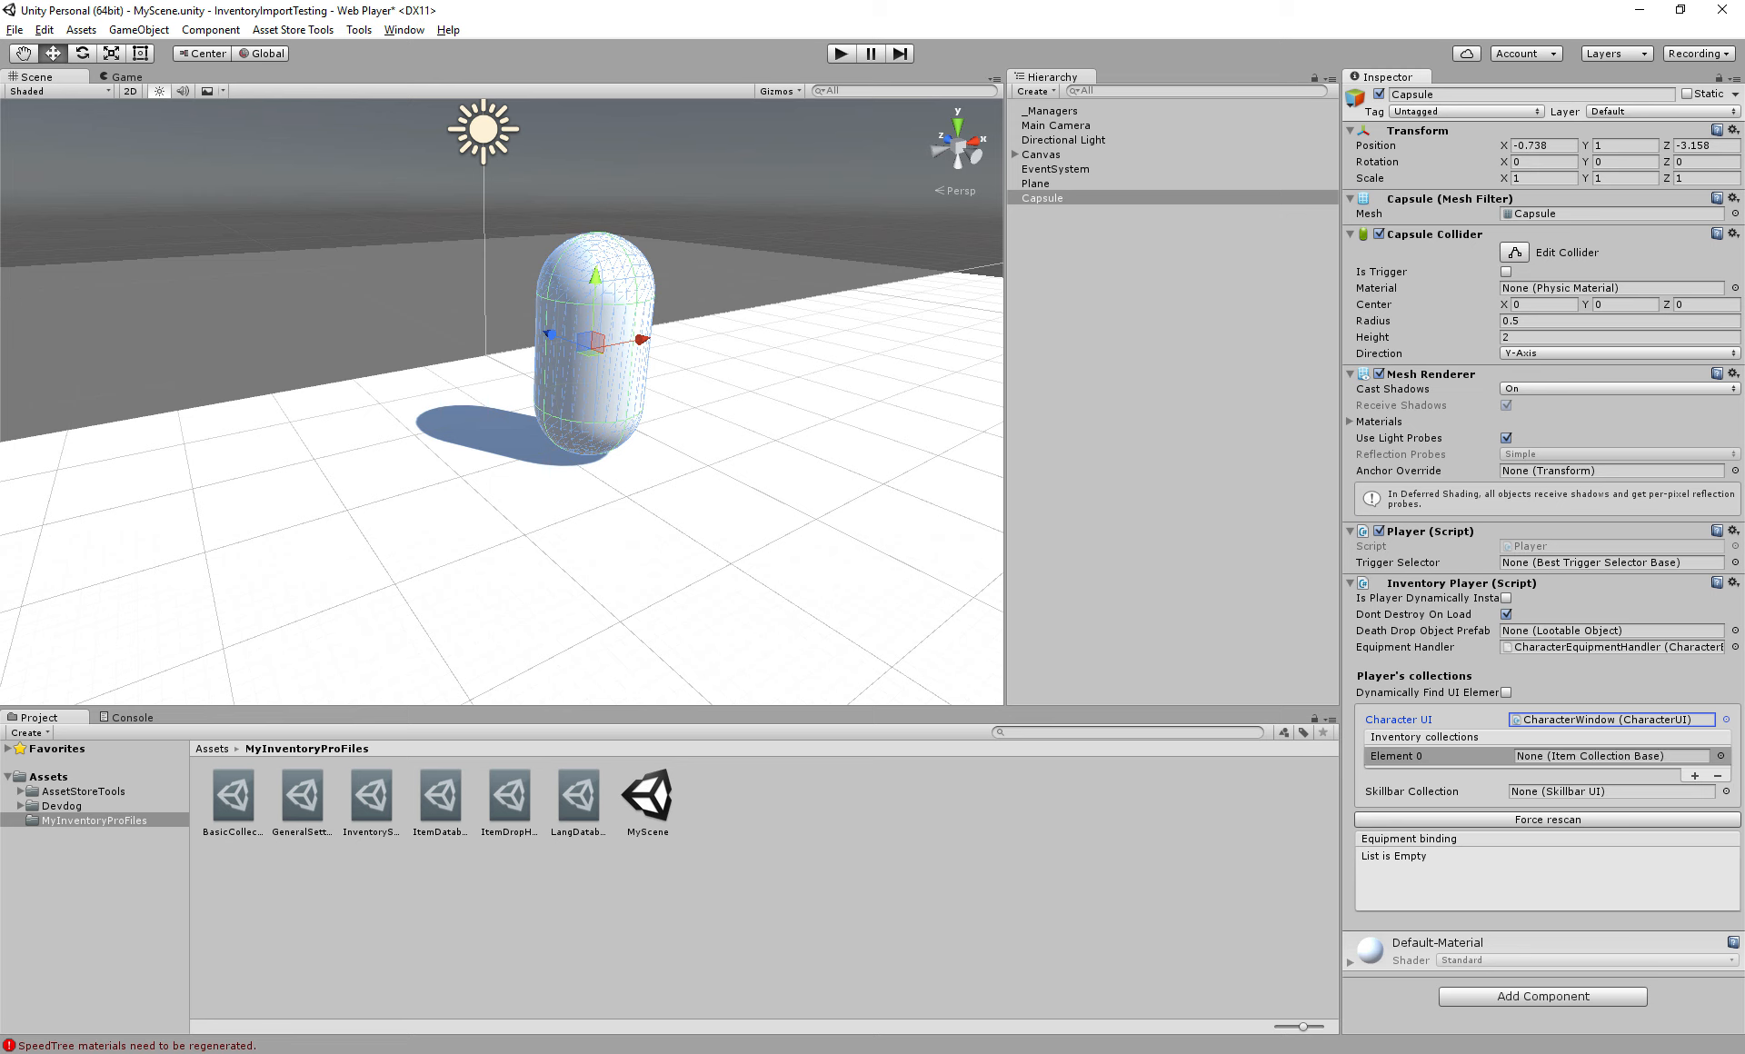
pyautogui.click(1695, 777)
pyautogui.click(1721, 776)
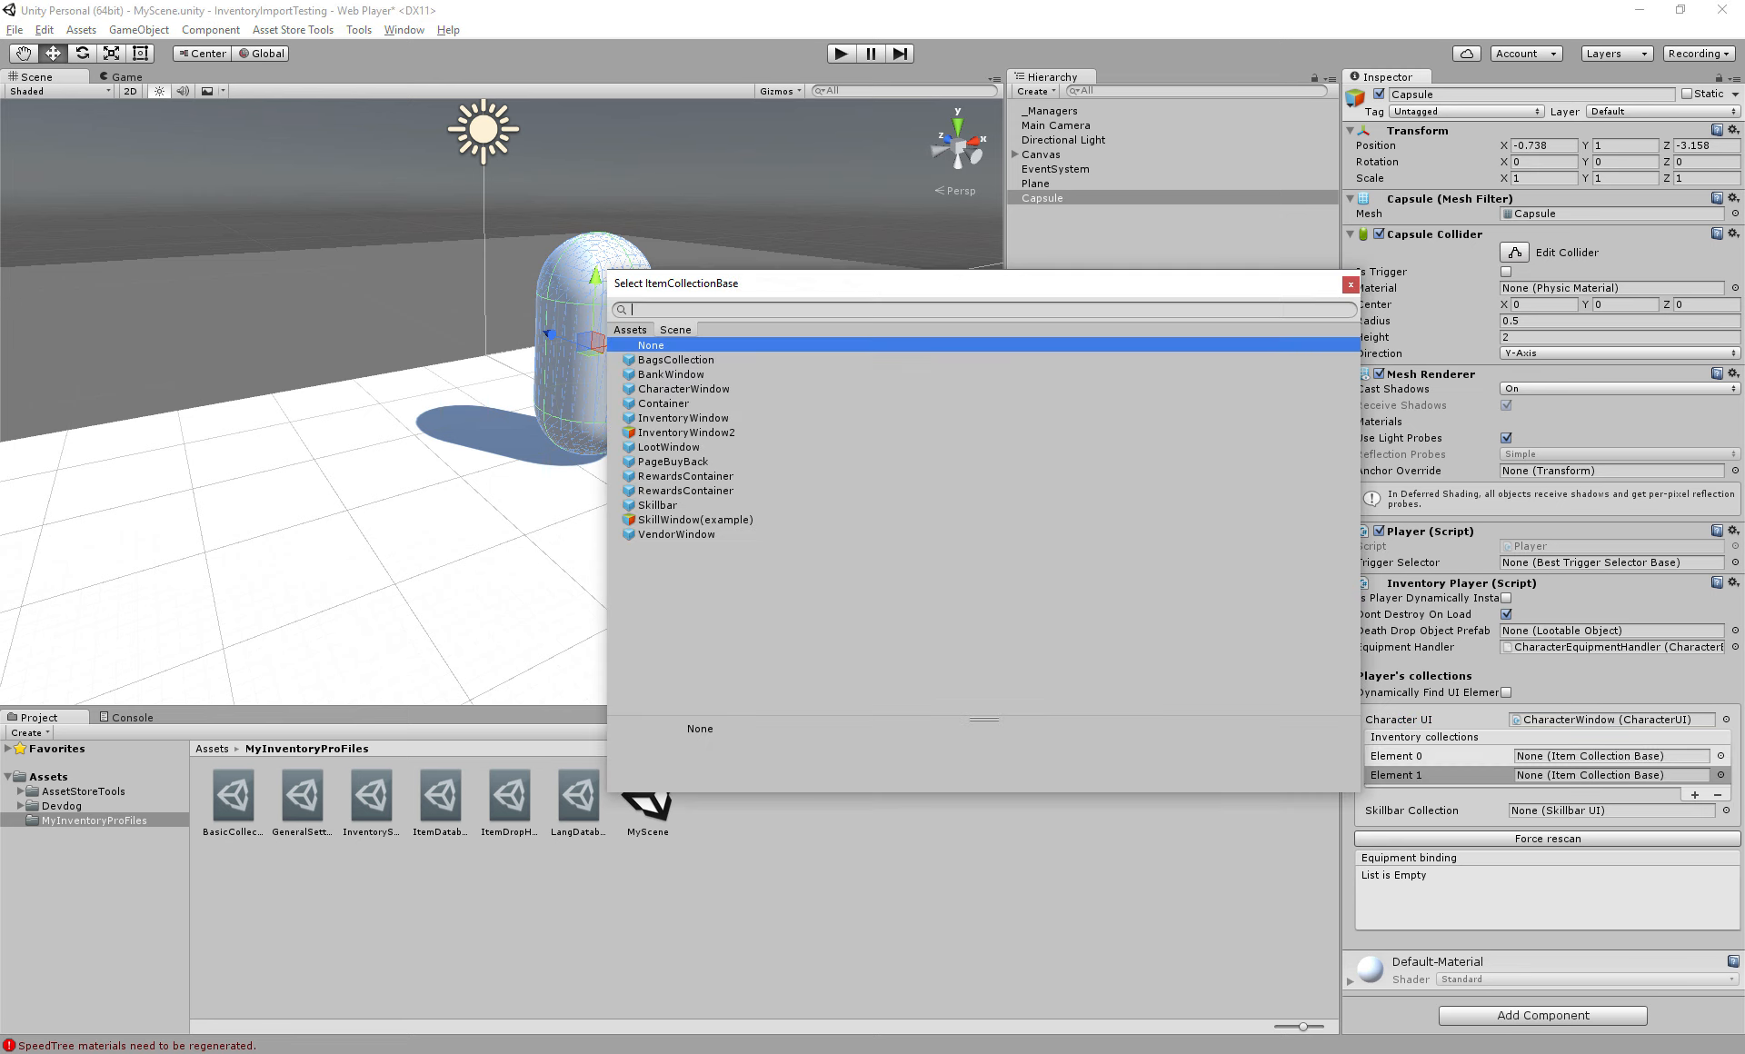
pyautogui.doubleClick(683, 419)
pyautogui.click(1721, 776)
pyautogui.doubleClick(686, 433)
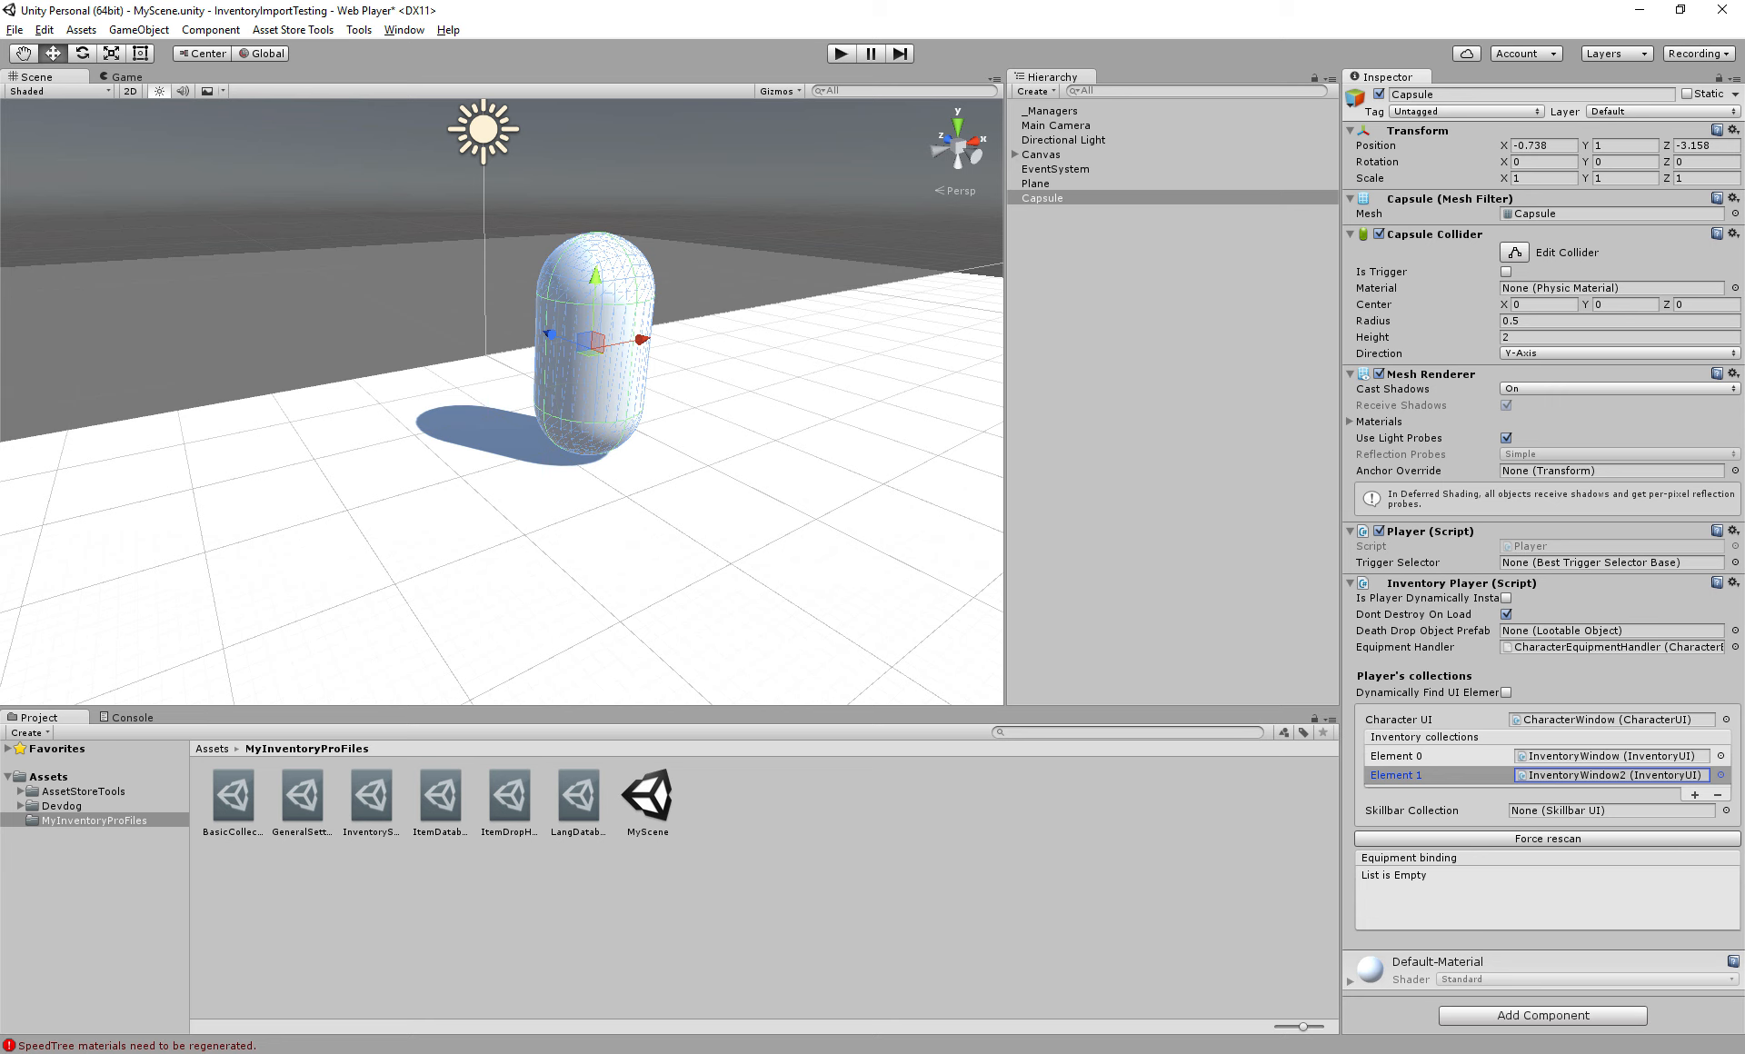
# Assign Skillbar as the player's skillbar collection, check the linked UI entries, and save the scene
pyautogui.click(1726, 811)
pyautogui.doubleClick(654, 359)
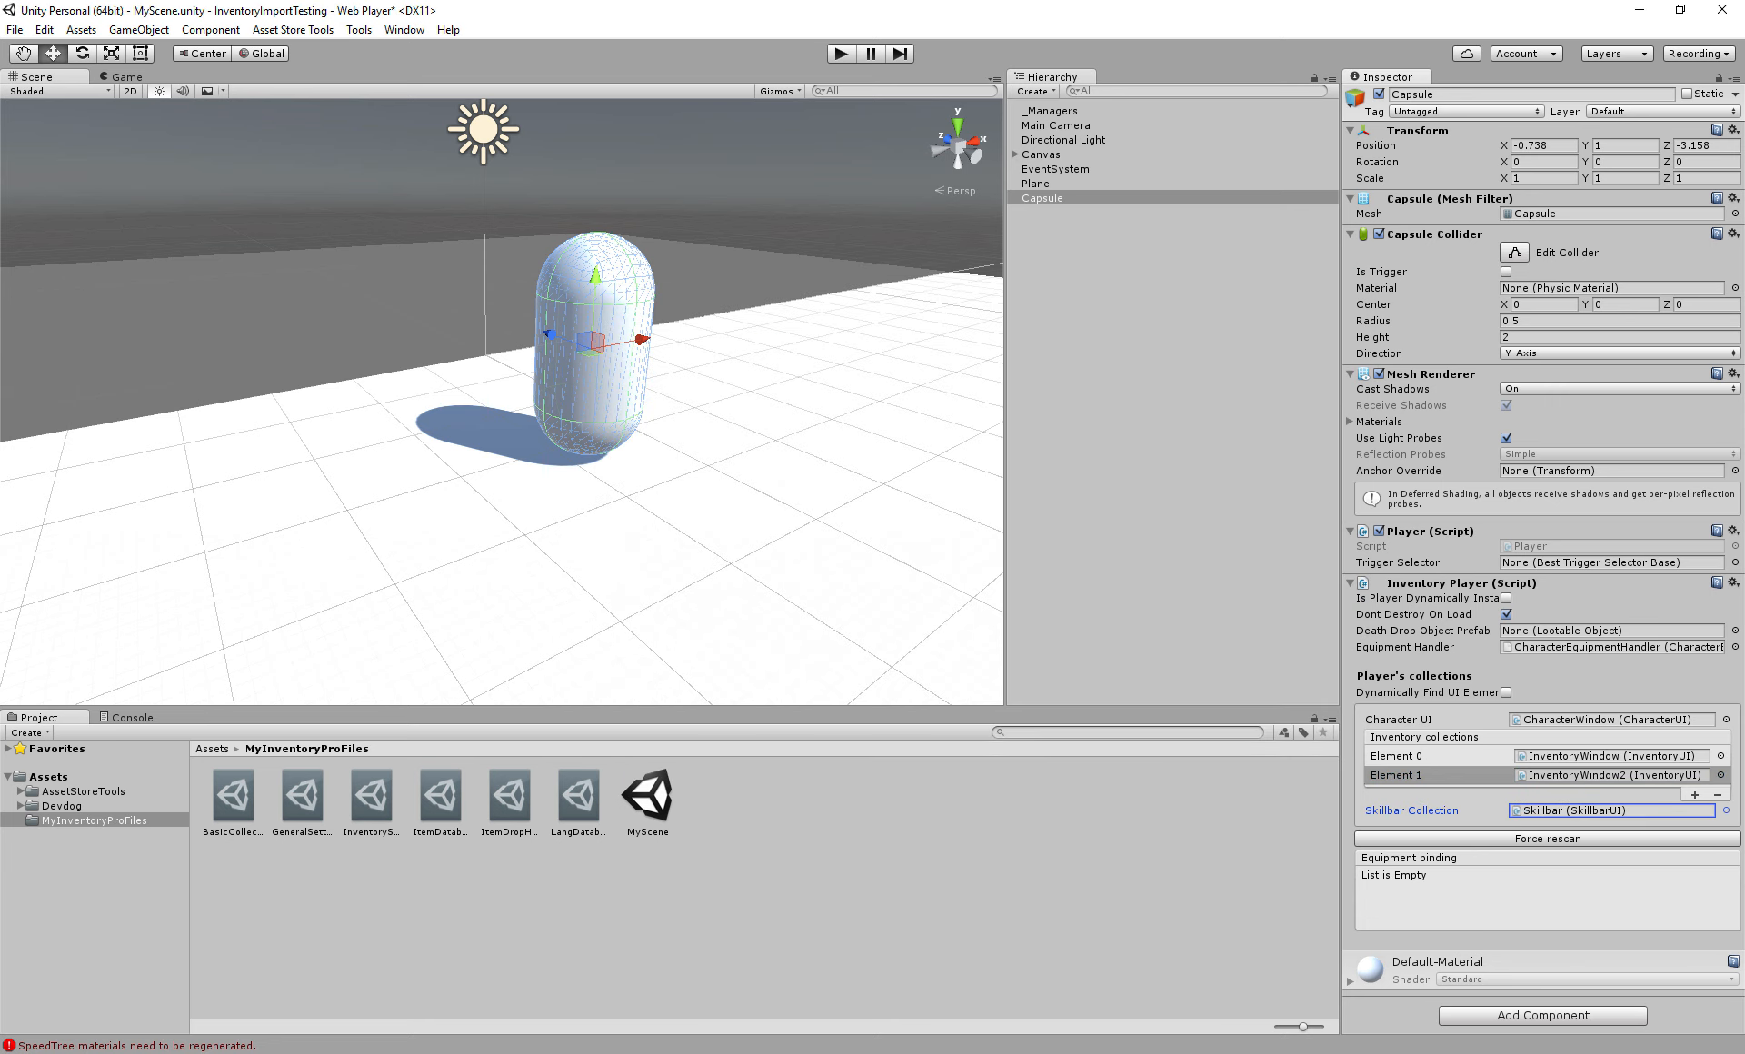
pyautogui.click(1400, 720)
pyautogui.click(1411, 811)
pyautogui.click(1399, 756)
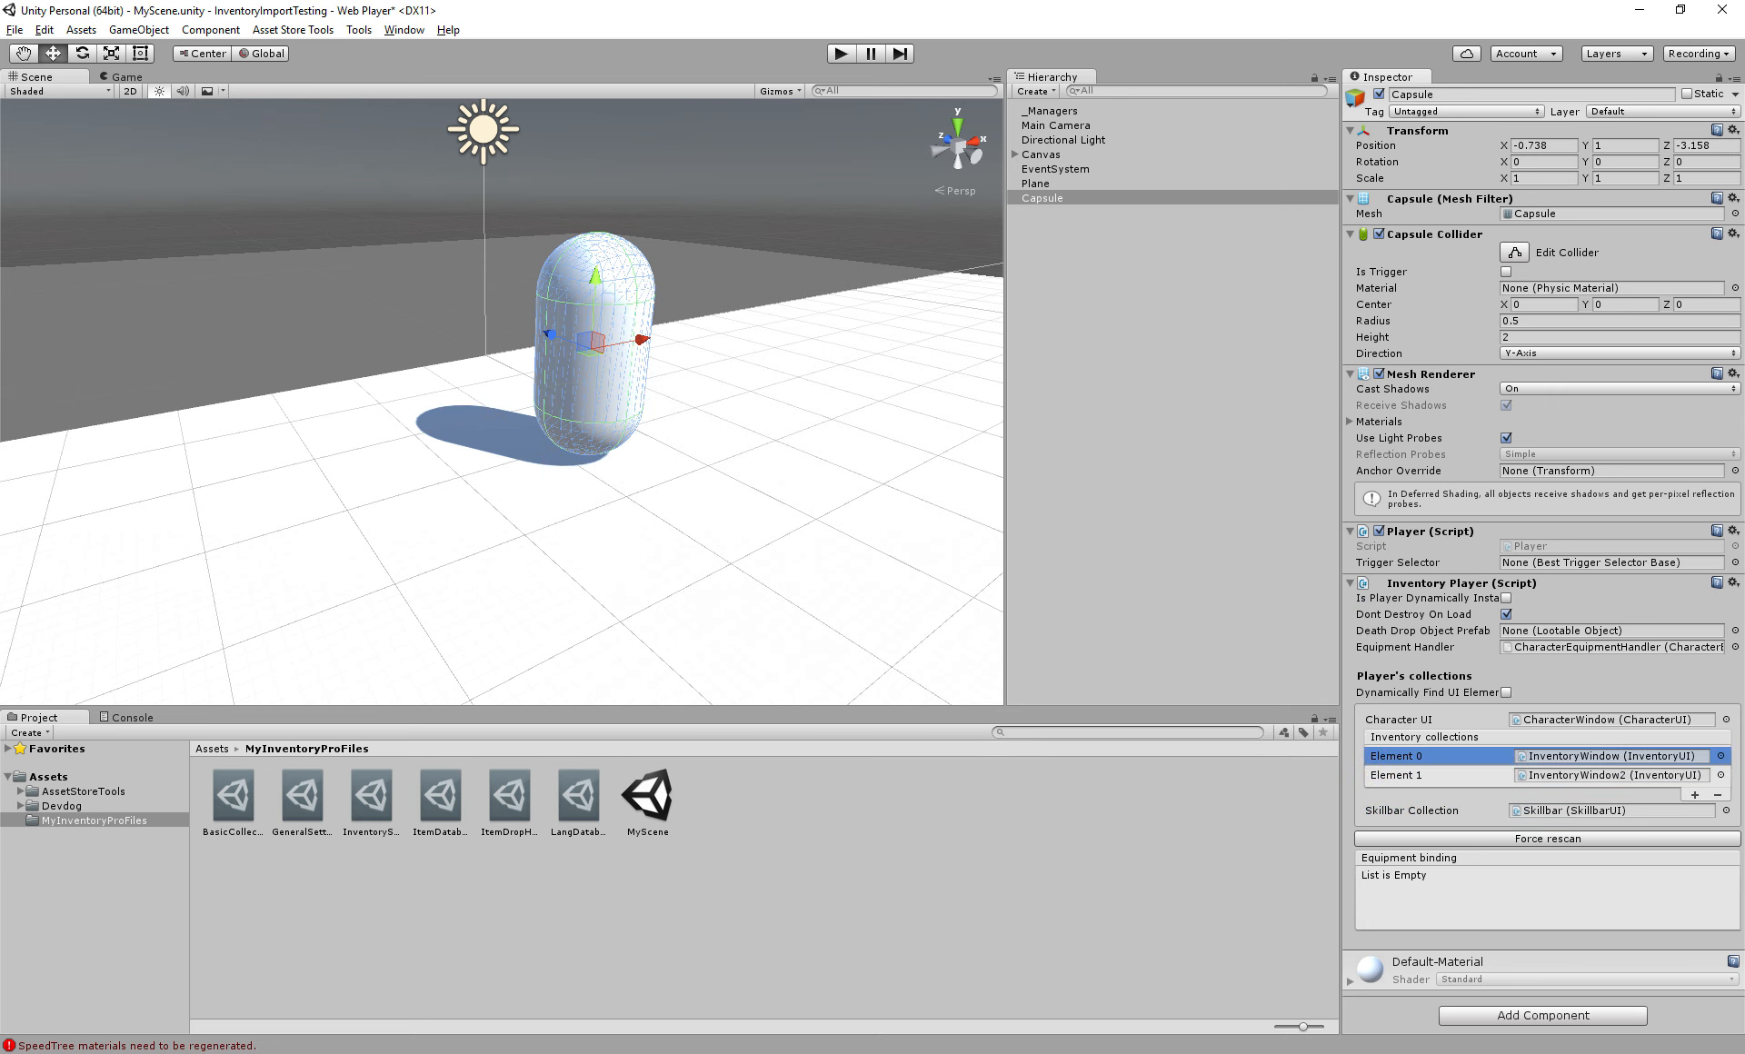
pyautogui.click(1400, 775)
pyautogui.moveTo(593, 363); pyautogui.dragTo(637, 367, button='middle')
pyautogui.hotkey('ctrl', 's')
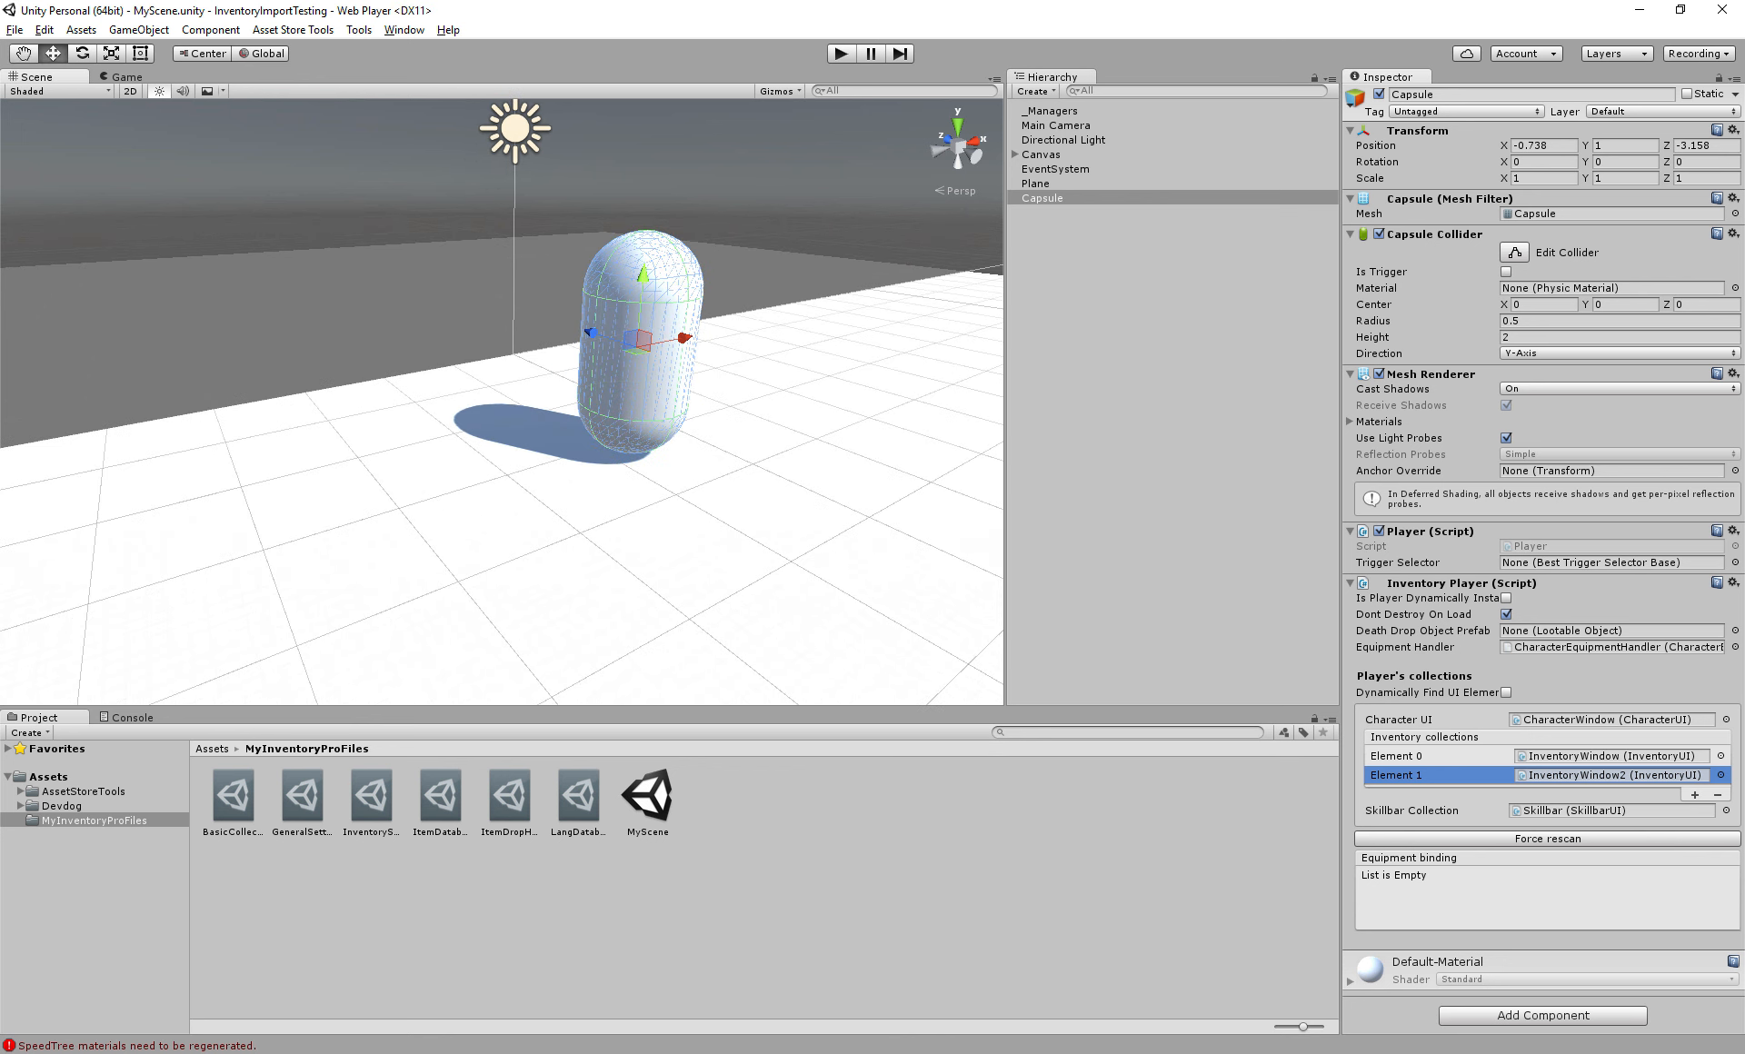
# Open the Inventory Pro main editor and place its window over the scene view
pyautogui.click(318, 30)
pyautogui.moveTo(360, 30)
pyautogui.moveTo(406, 51)
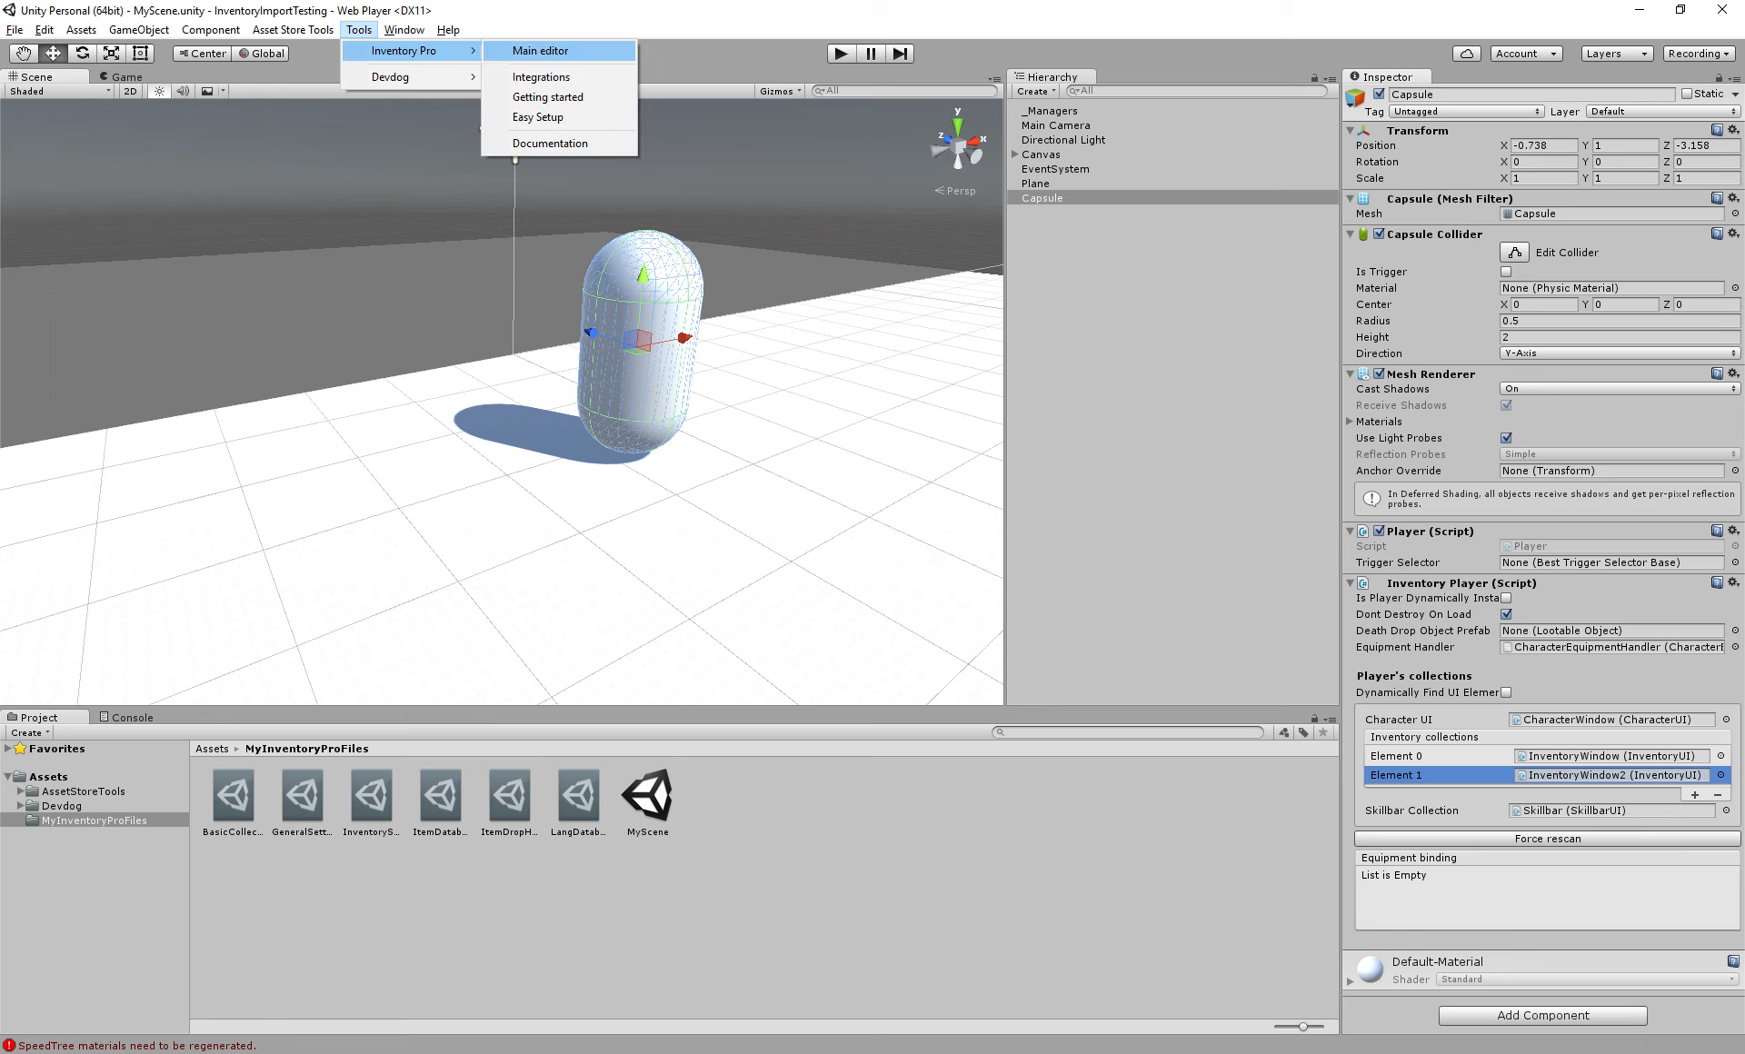
pyautogui.click(541, 51)
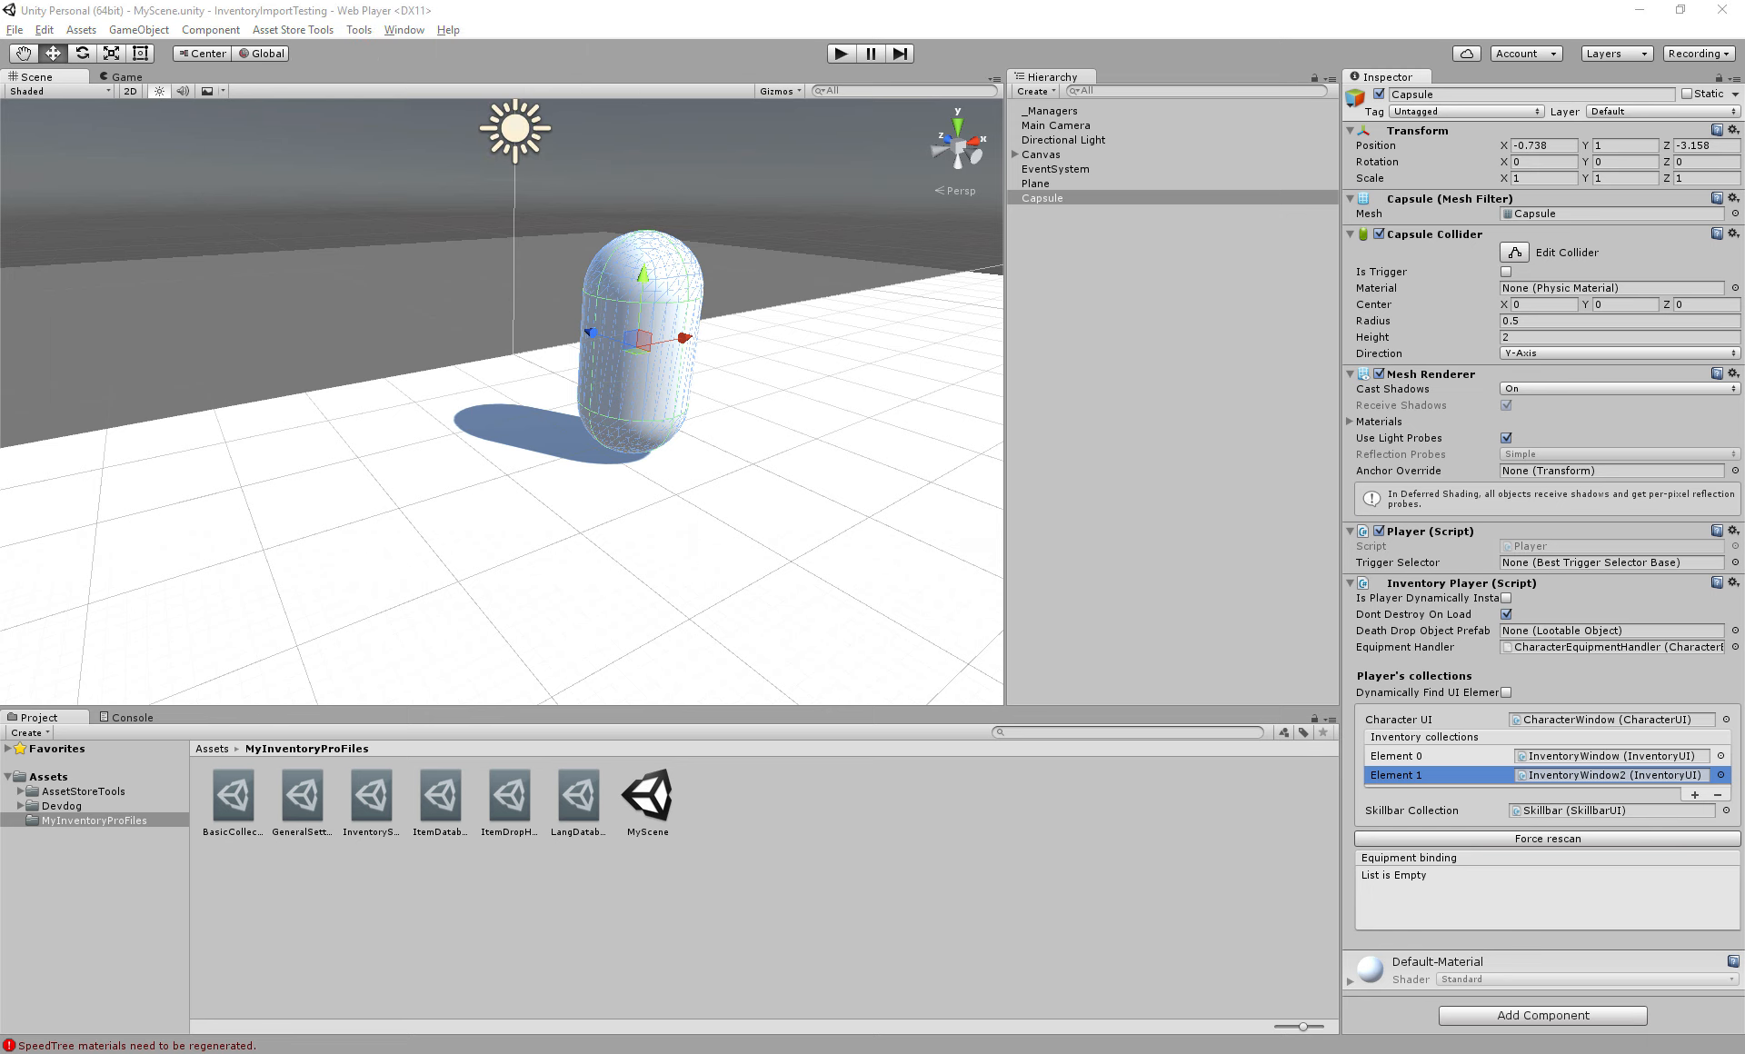
pyautogui.moveTo(582, 105); pyautogui.dragTo(406, 104)
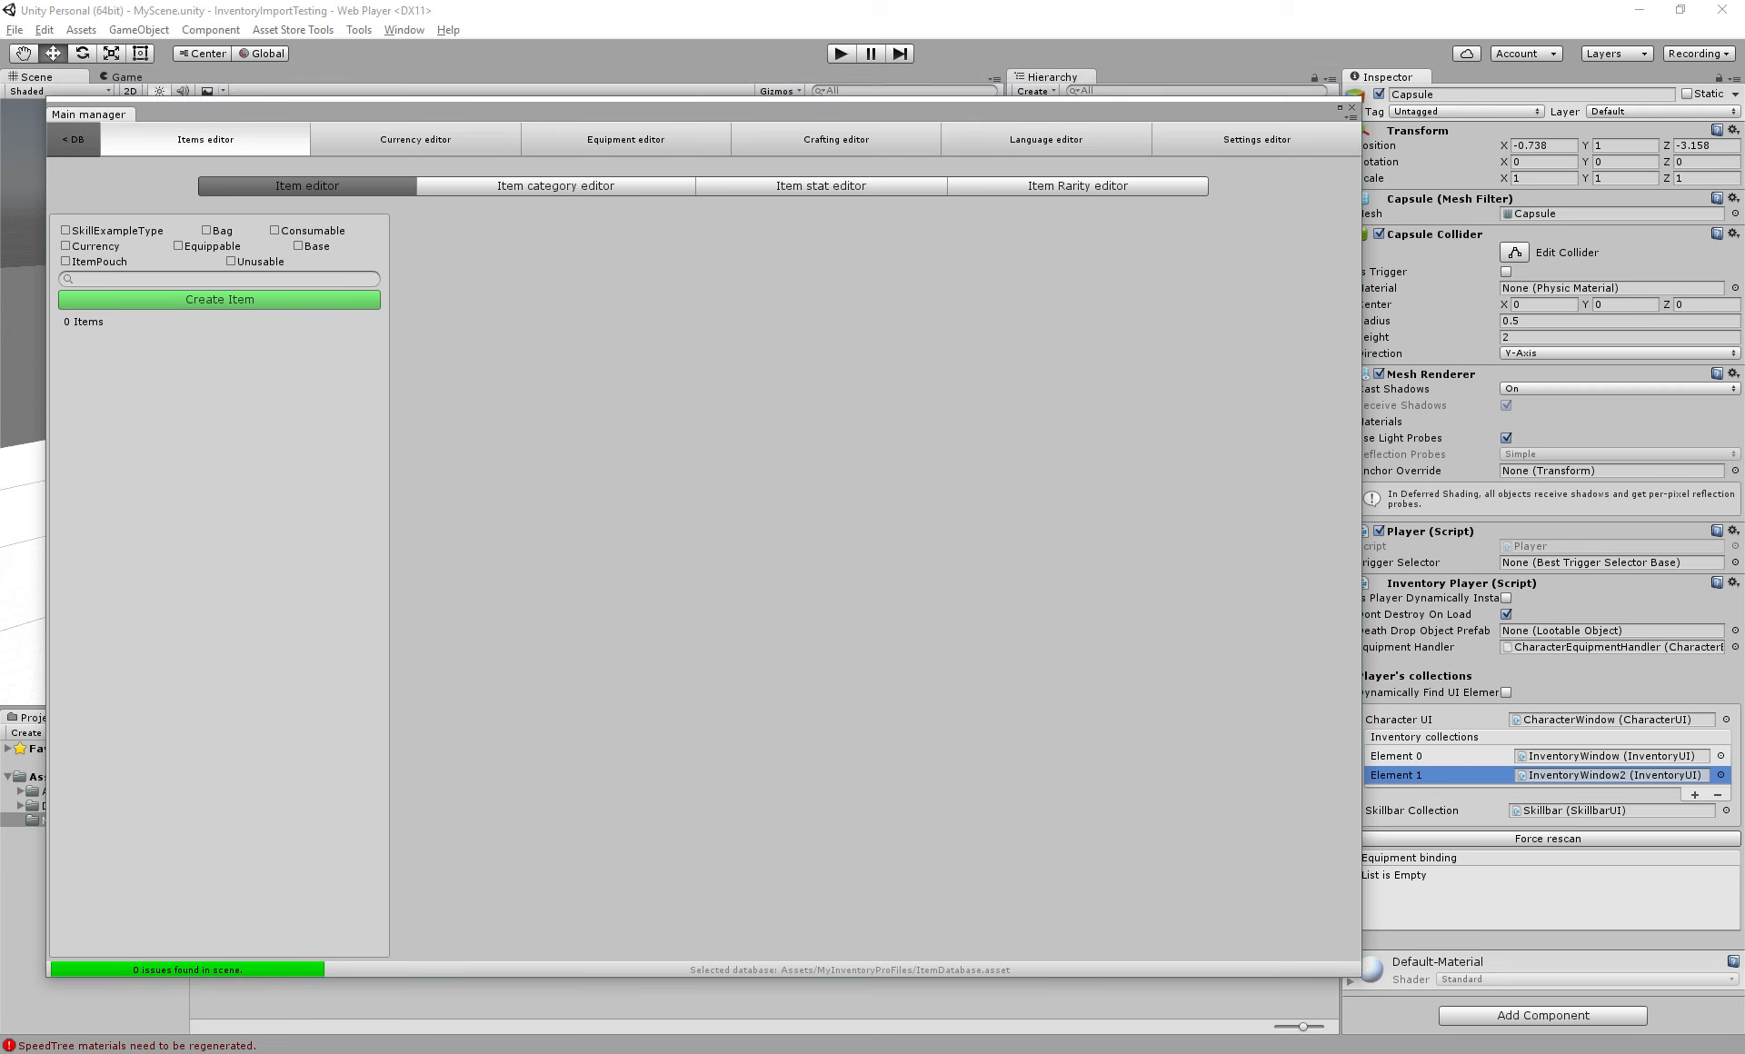
# Set the item prefab save folder to a new folder named Items inside Assets/MyInventoryProFiles
pyautogui.click(1258, 140)
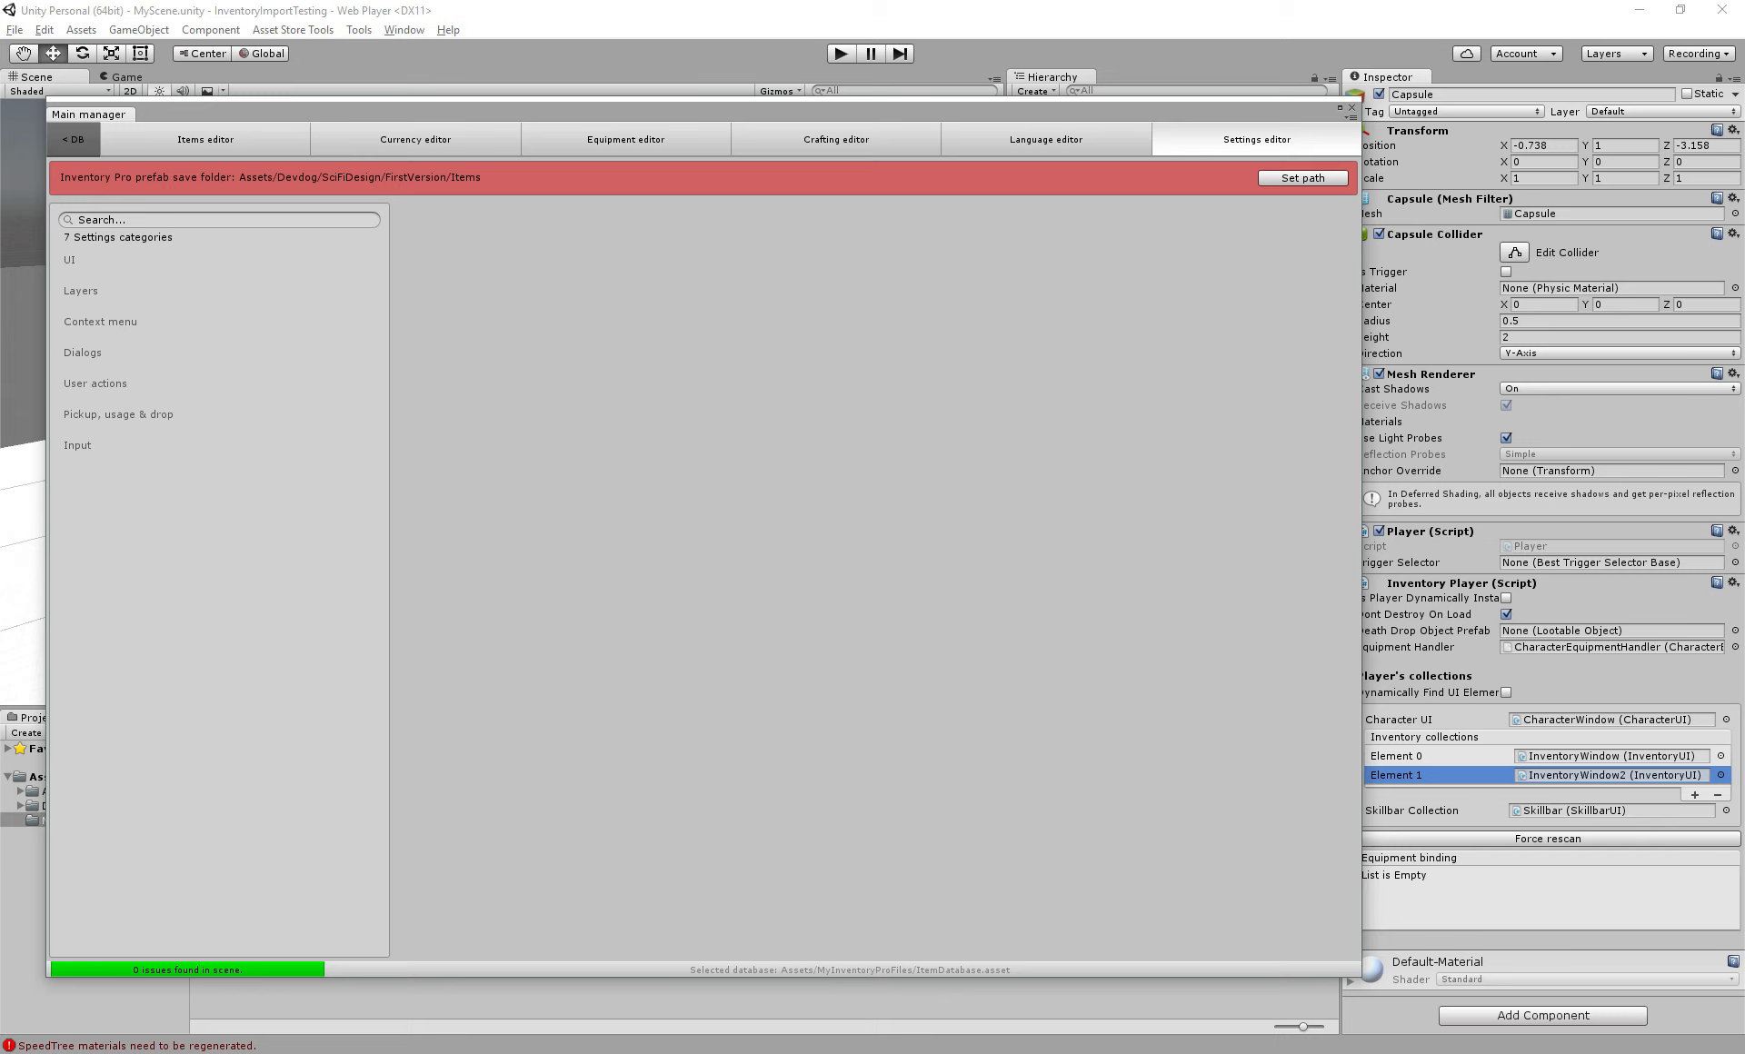
pyautogui.click(1303, 177)
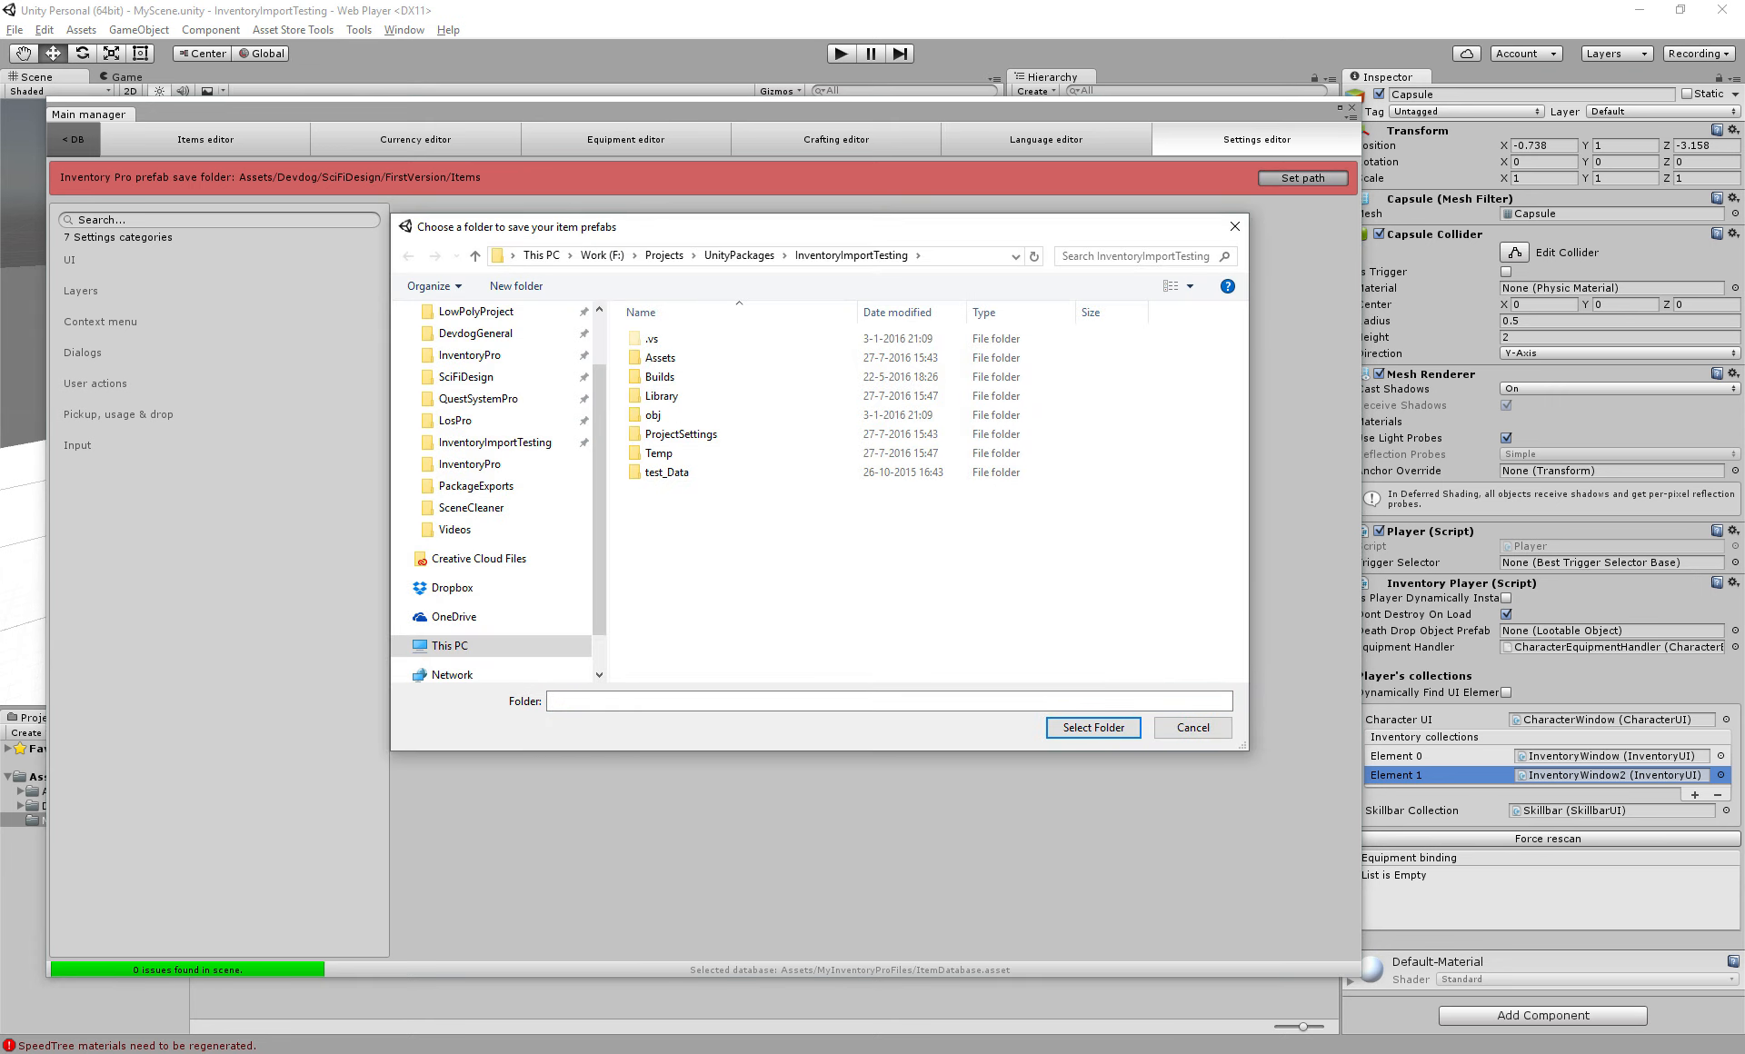
pyautogui.moveTo(699, 237); pyautogui.dragTo(673, 241)
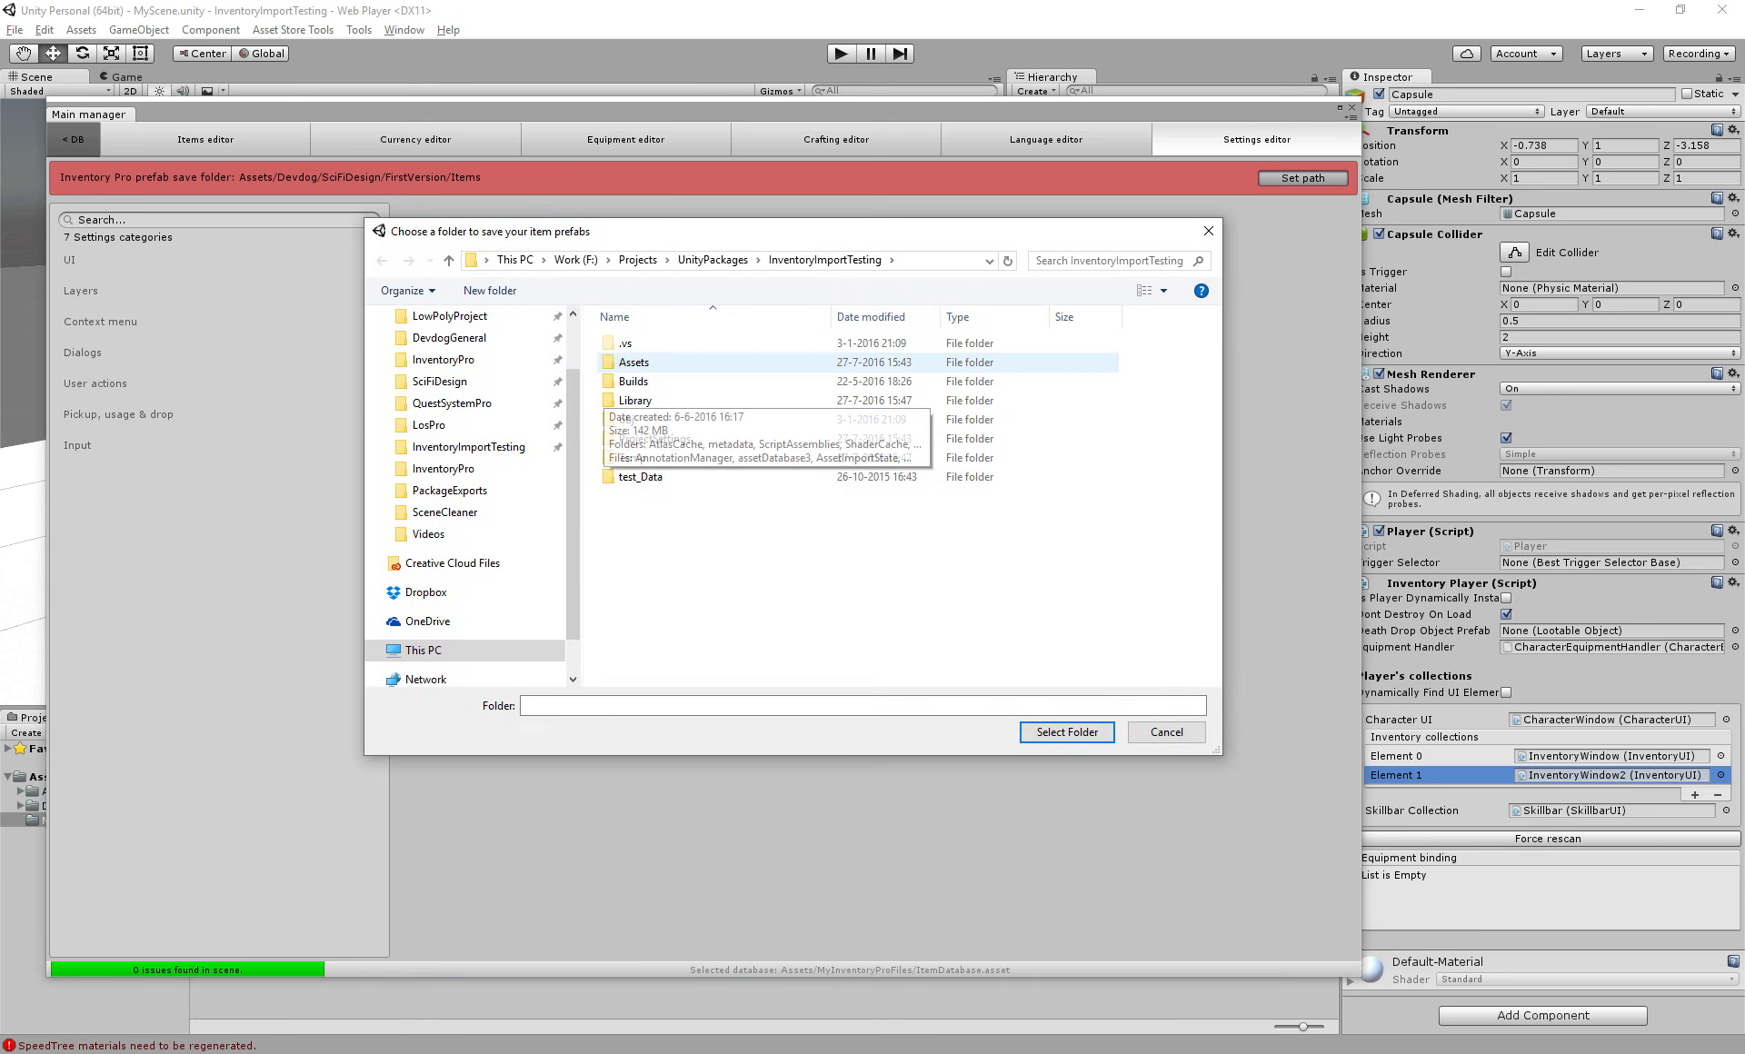
pyautogui.doubleClick(633, 362)
pyautogui.doubleClick(668, 381)
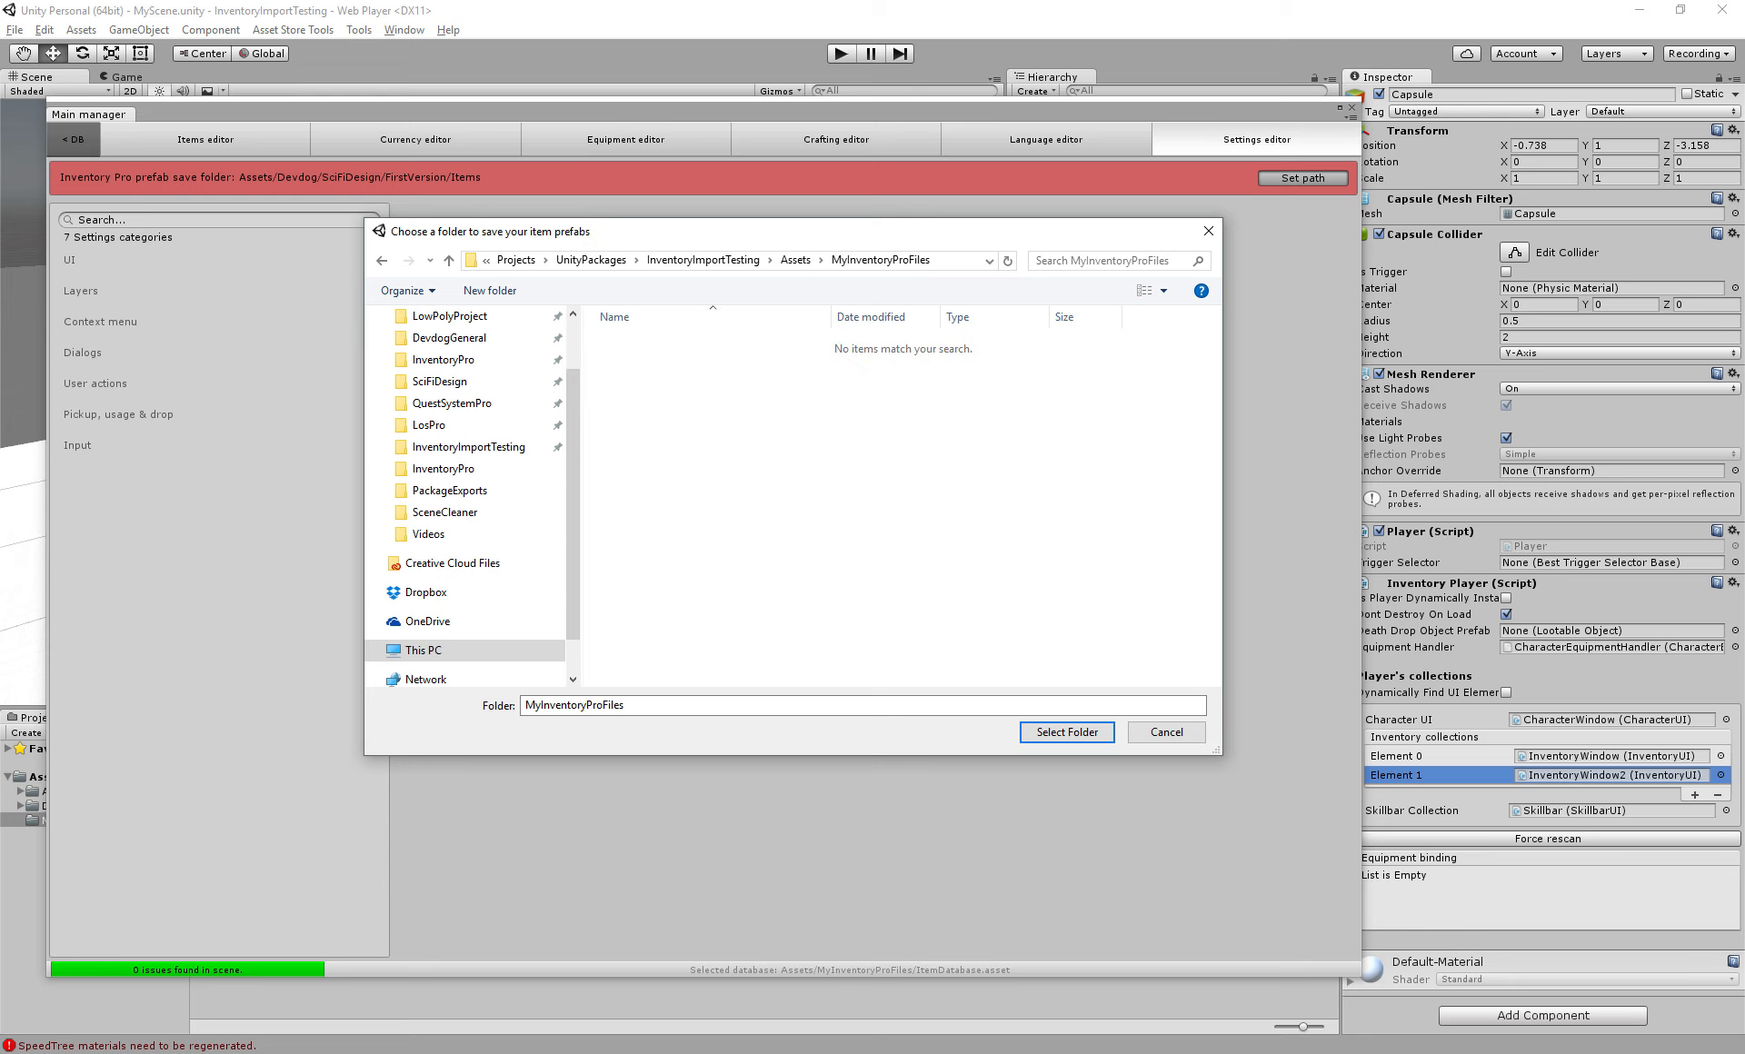
pyautogui.click(490, 290)
pyautogui.write('Items')
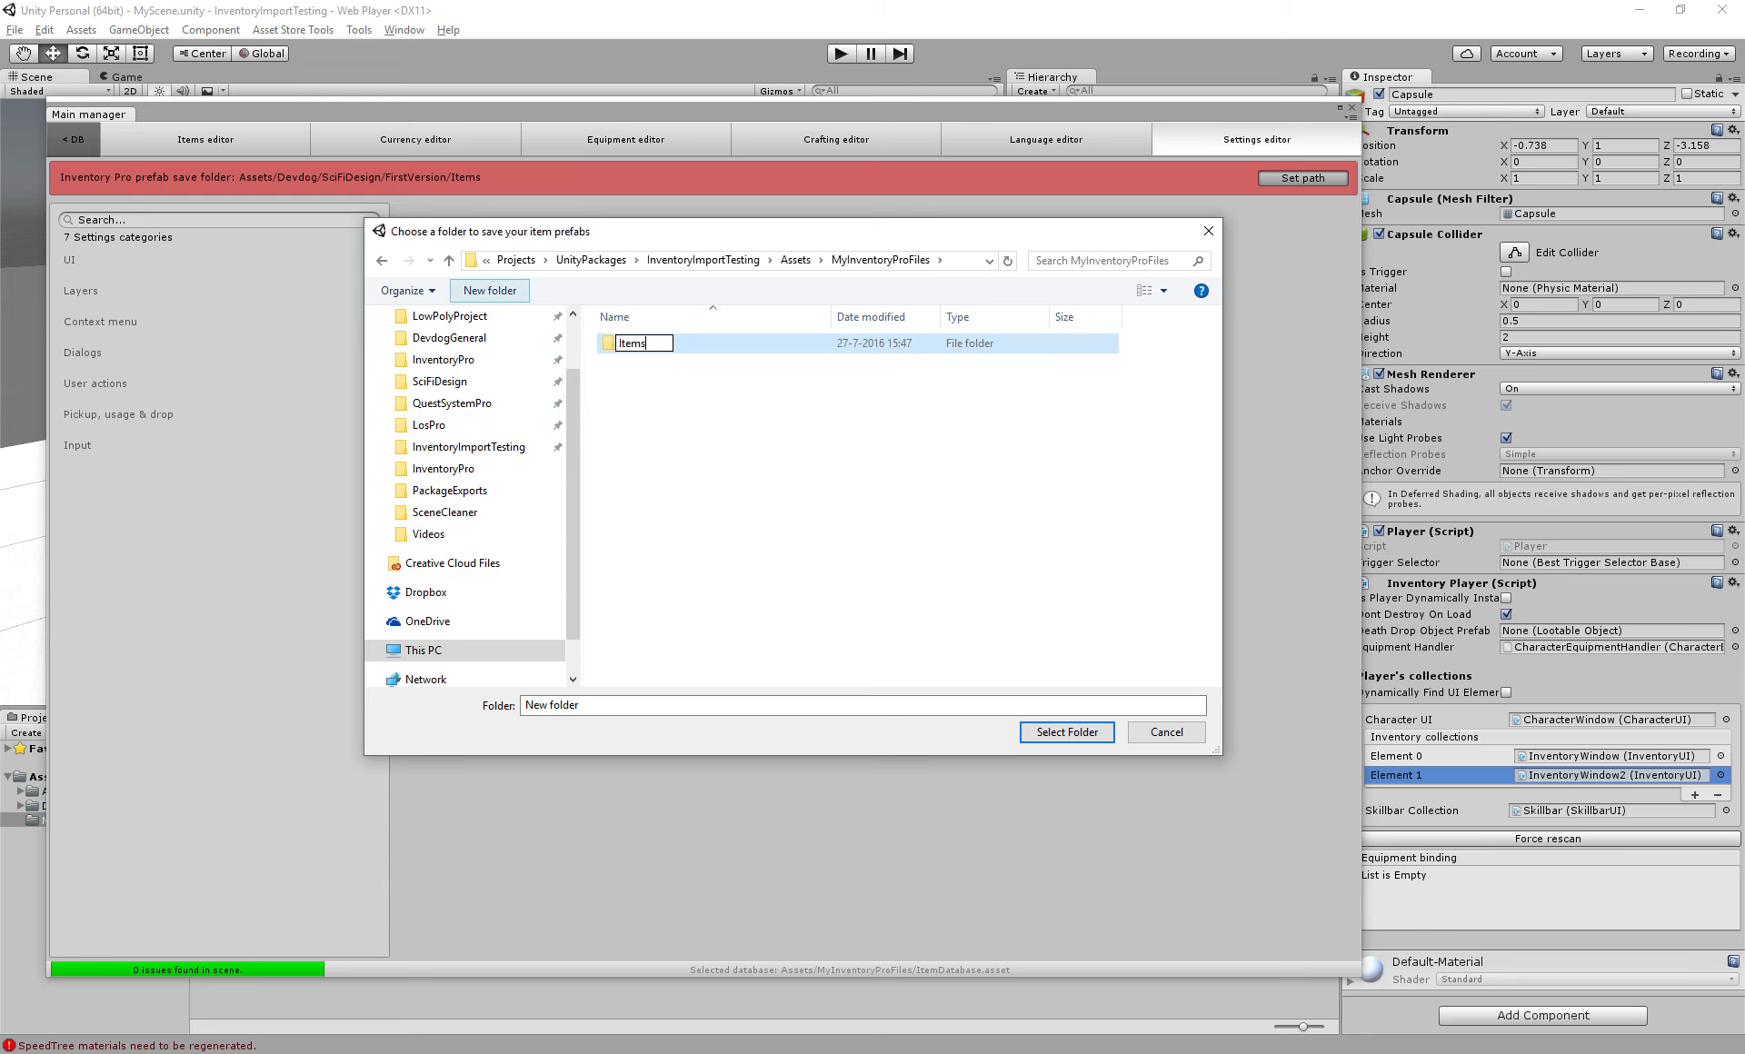
pyautogui.press('Return')
pyautogui.press('Return')
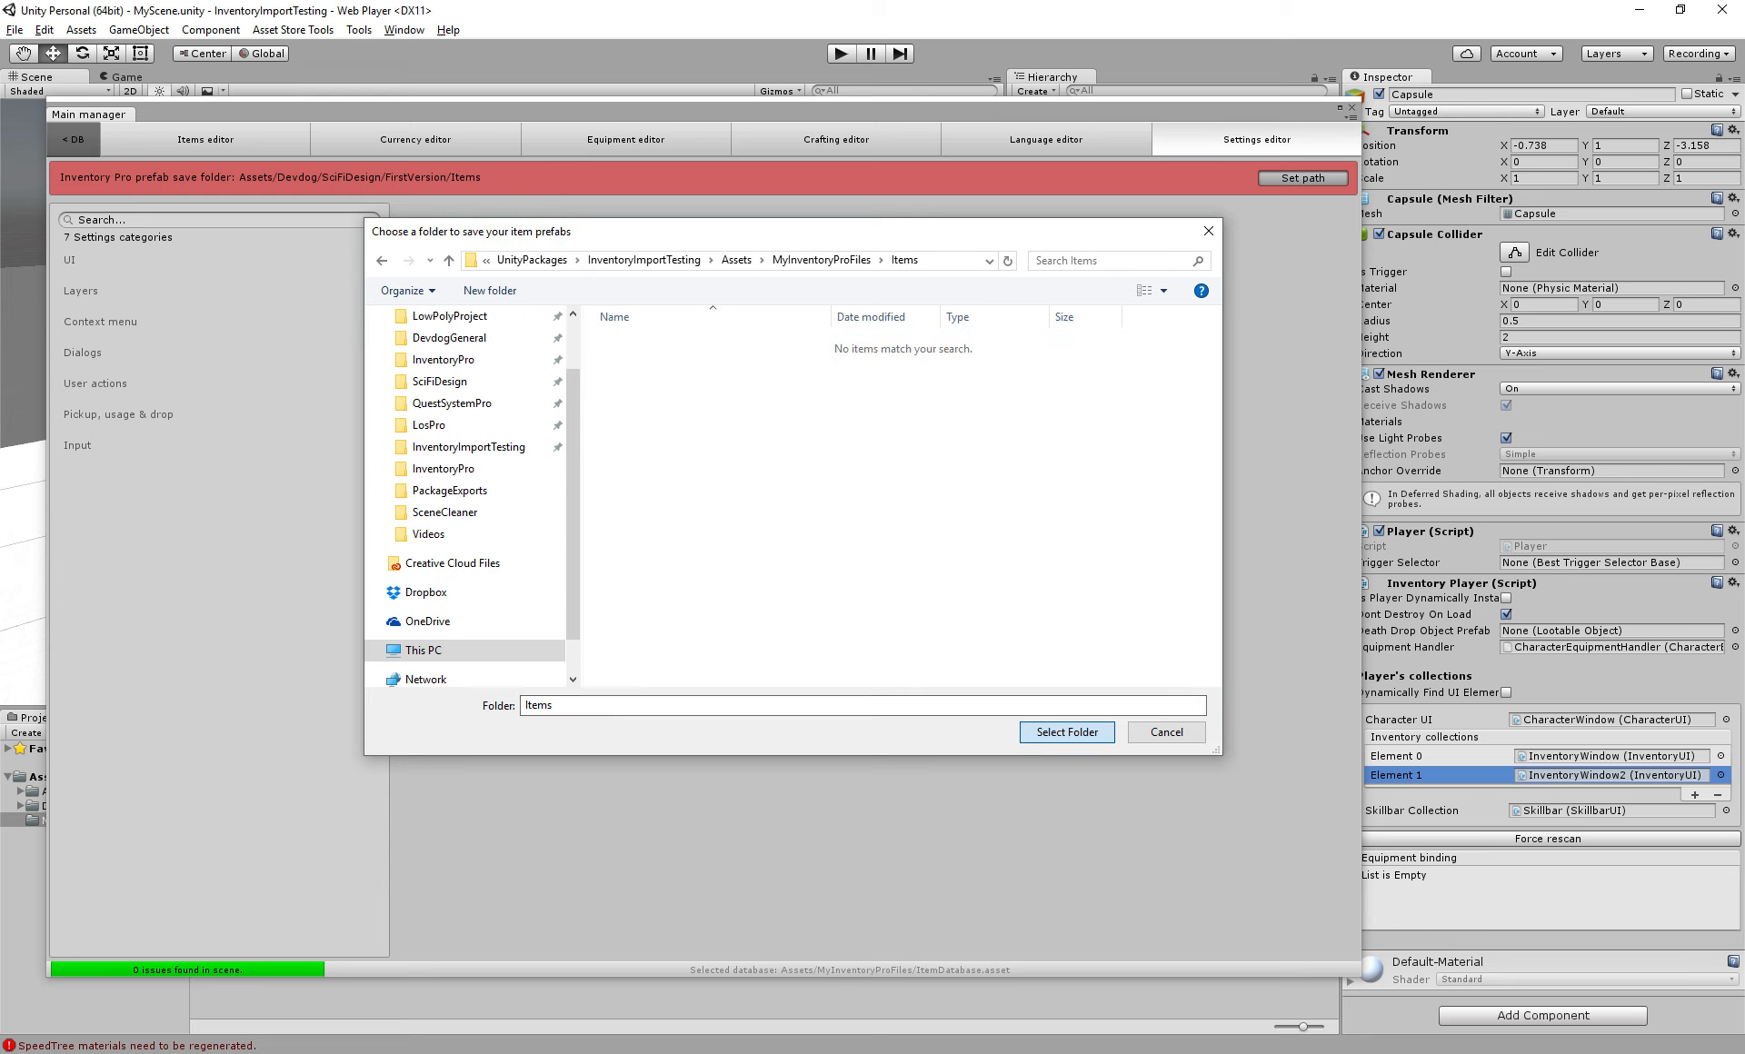
pyautogui.press('Return')
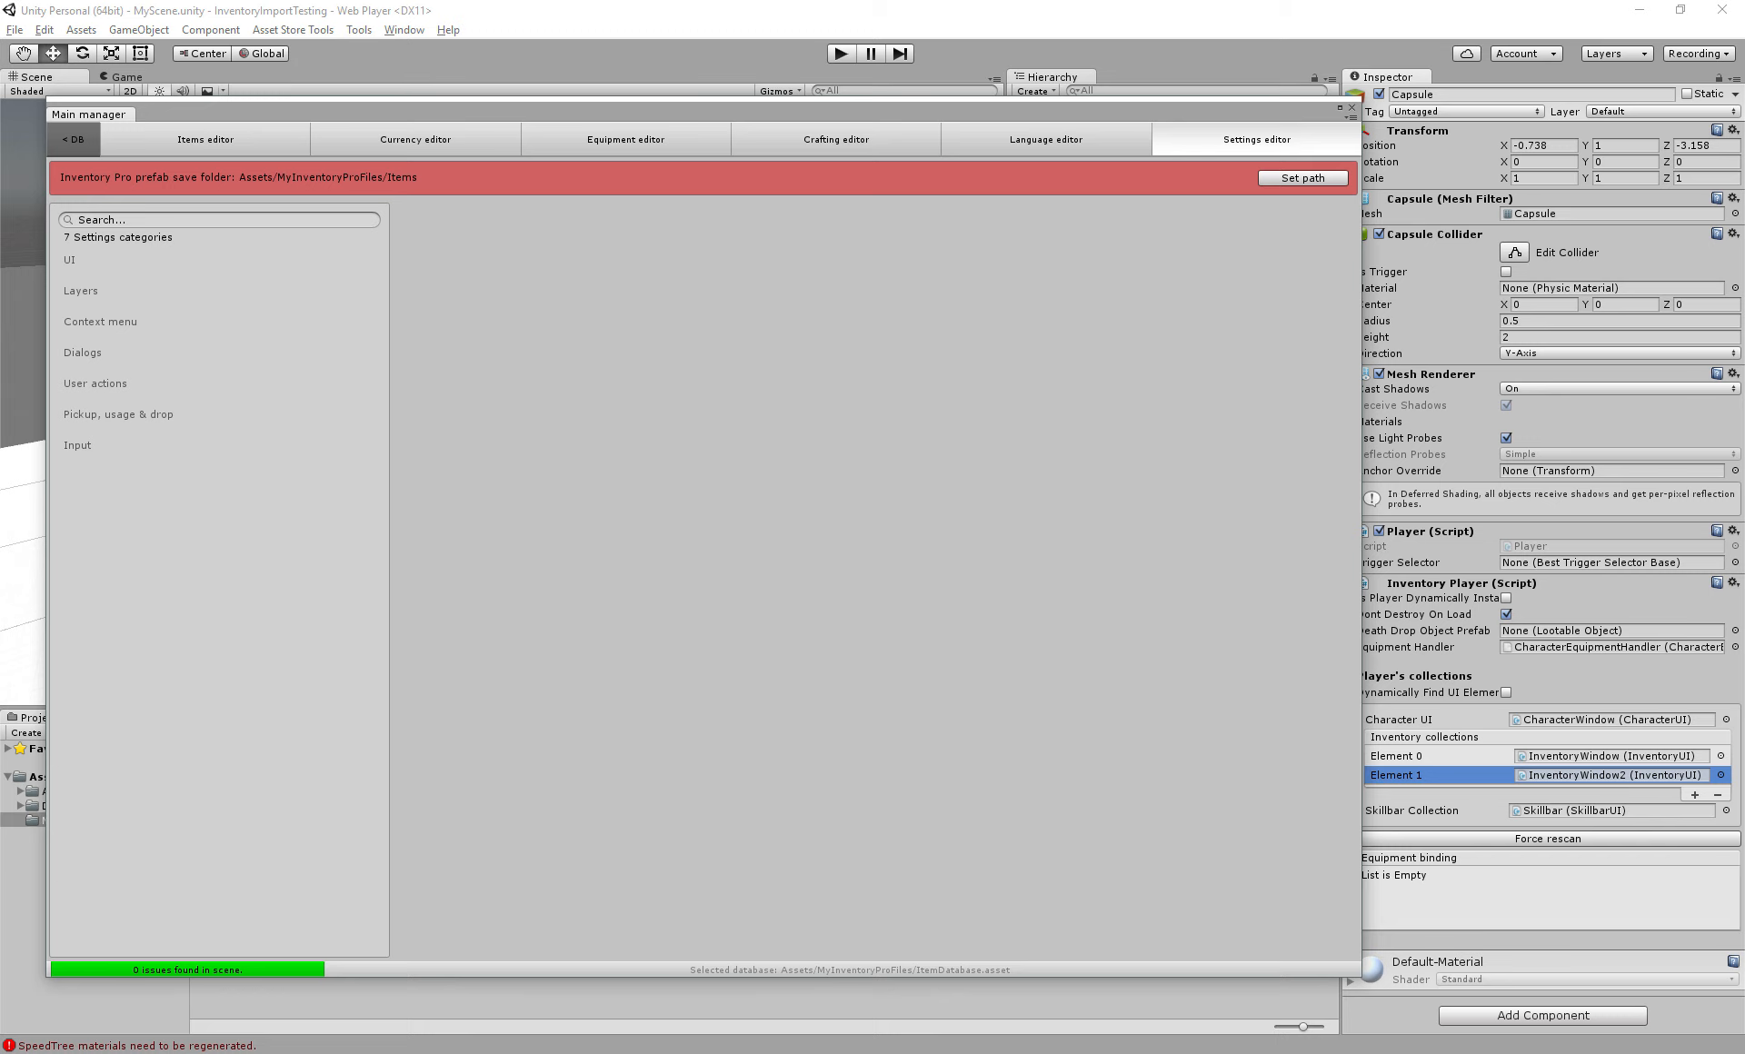
# Switch the main manager to the Items editor and check the MyInventoryProFiles folder's contents in the project
pyautogui.click(206, 140)
pyautogui.moveTo(73, 107); pyautogui.dragTo(763, 136)
pyautogui.click(61, 806)
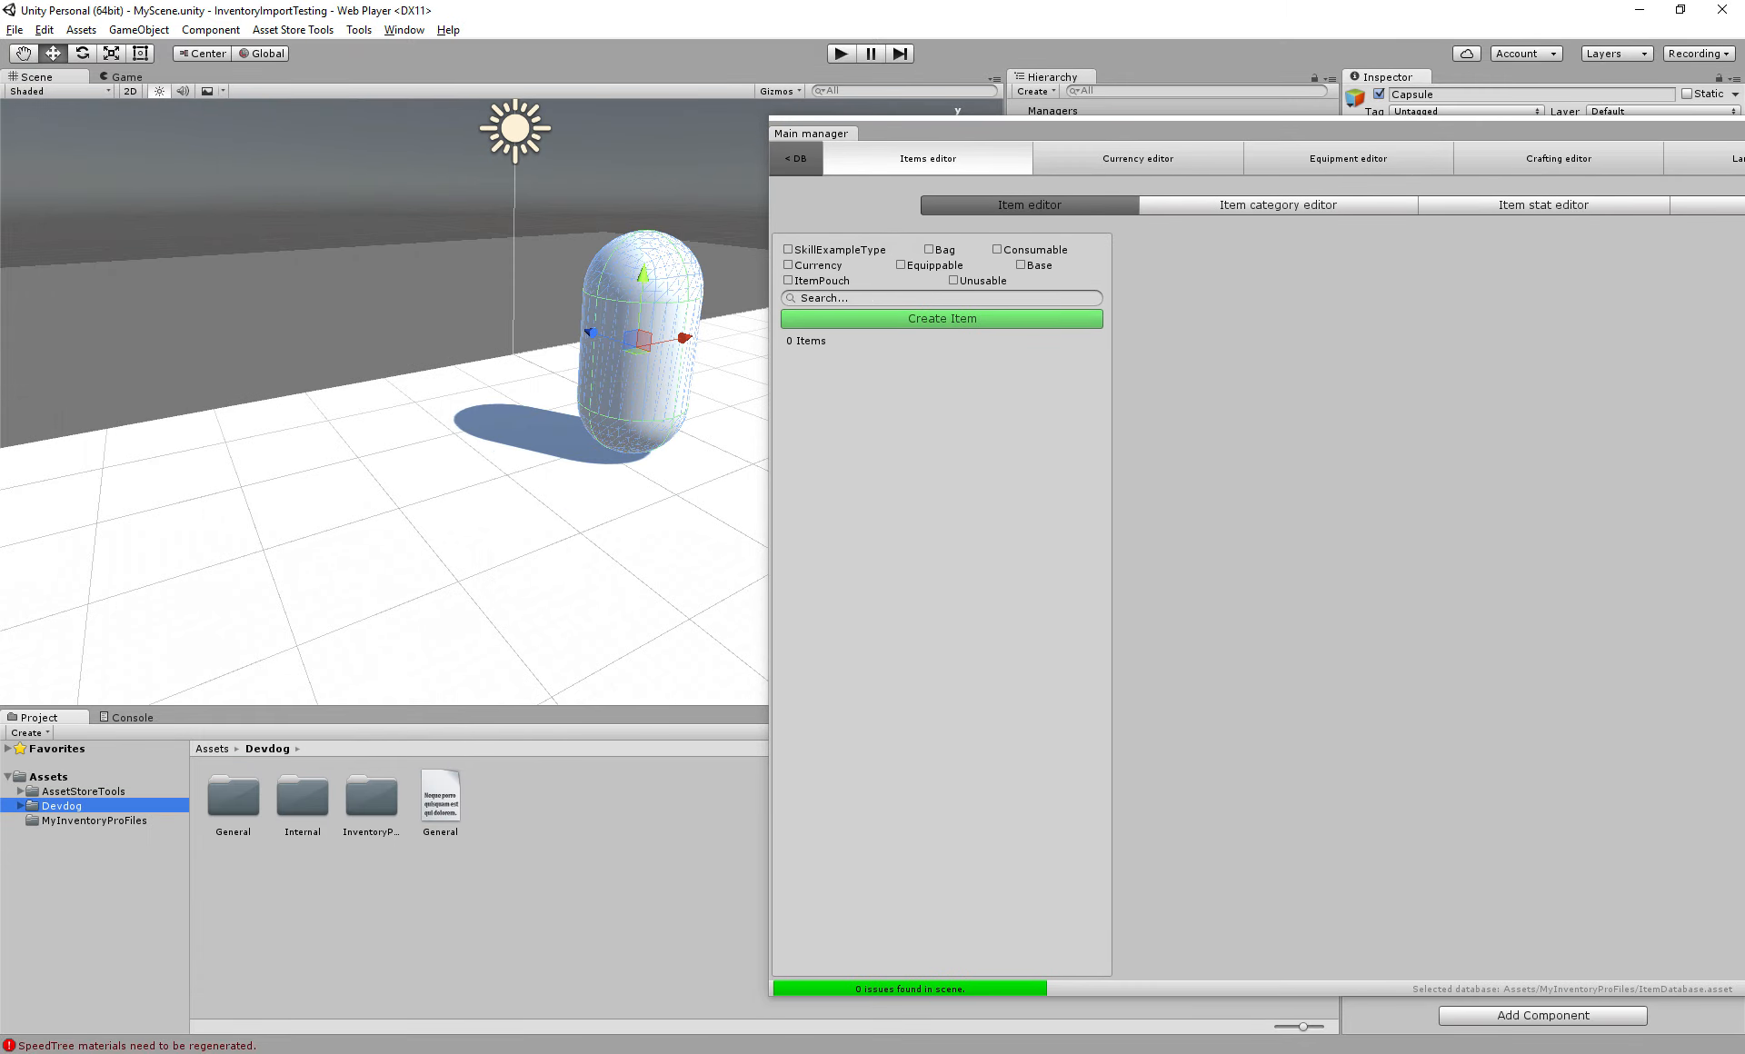
pyautogui.click(94, 821)
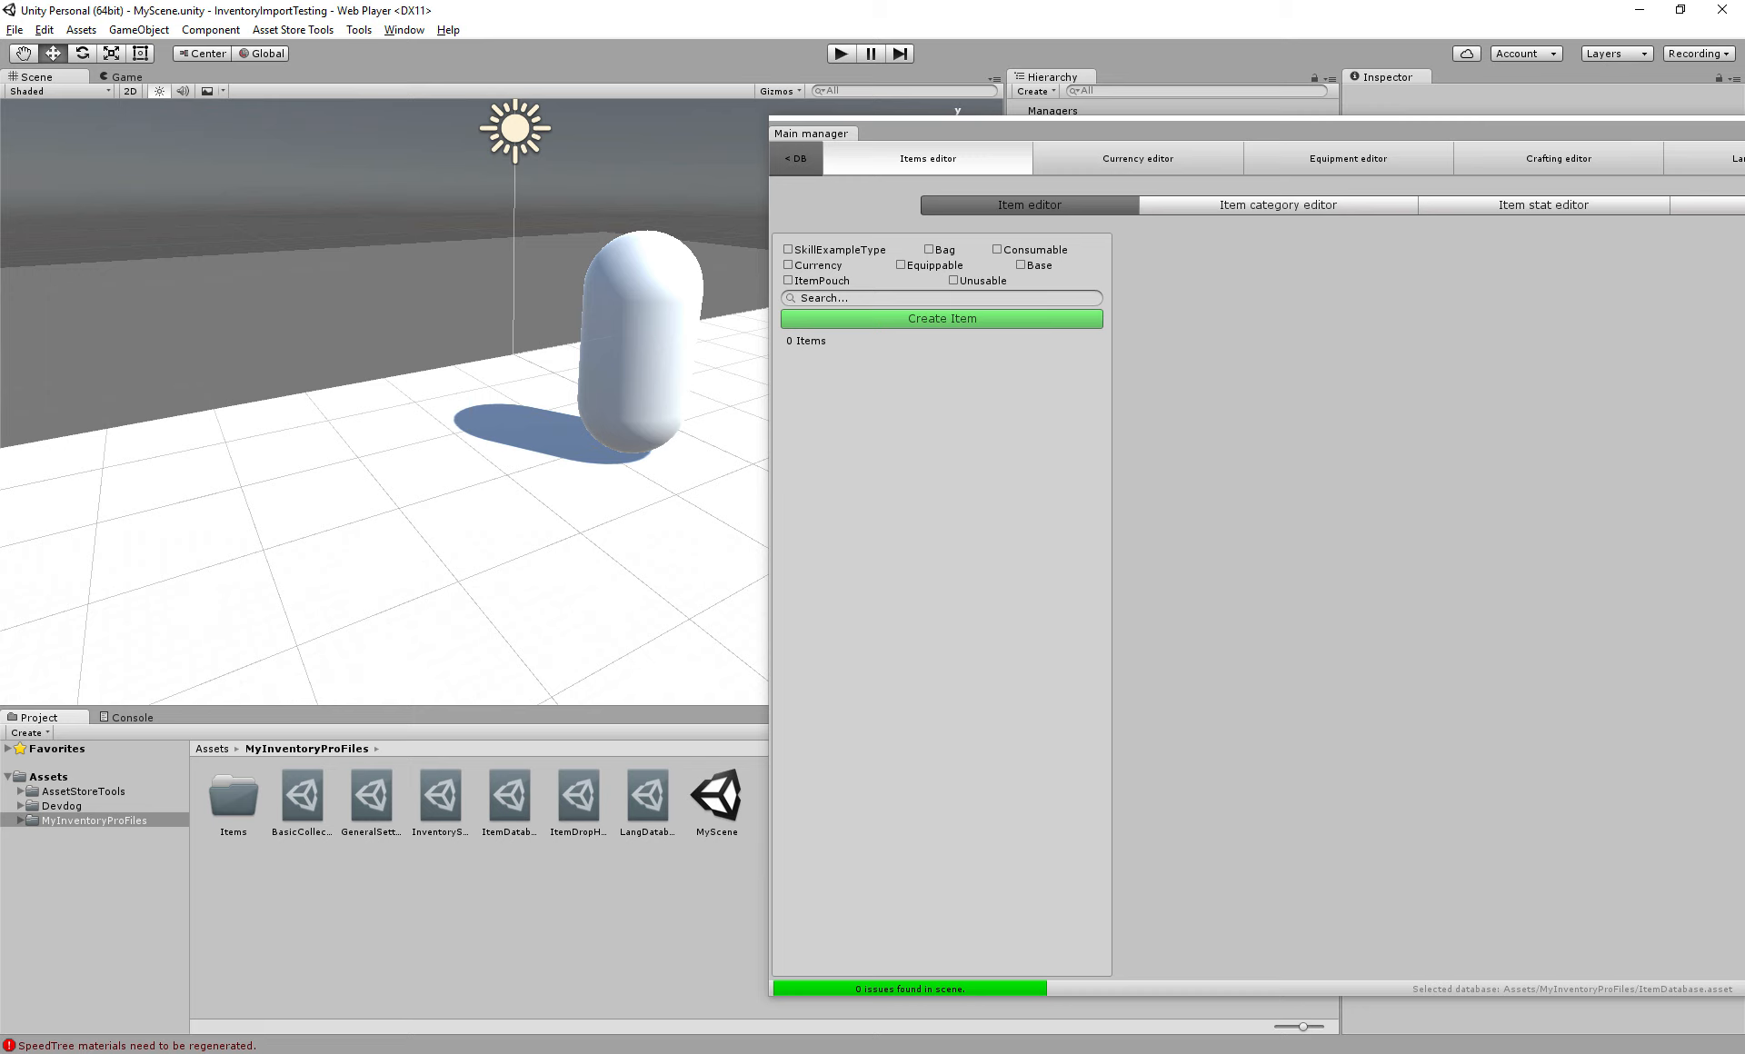
pyautogui.moveTo(1054, 129); pyautogui.dragTo(463, 111)
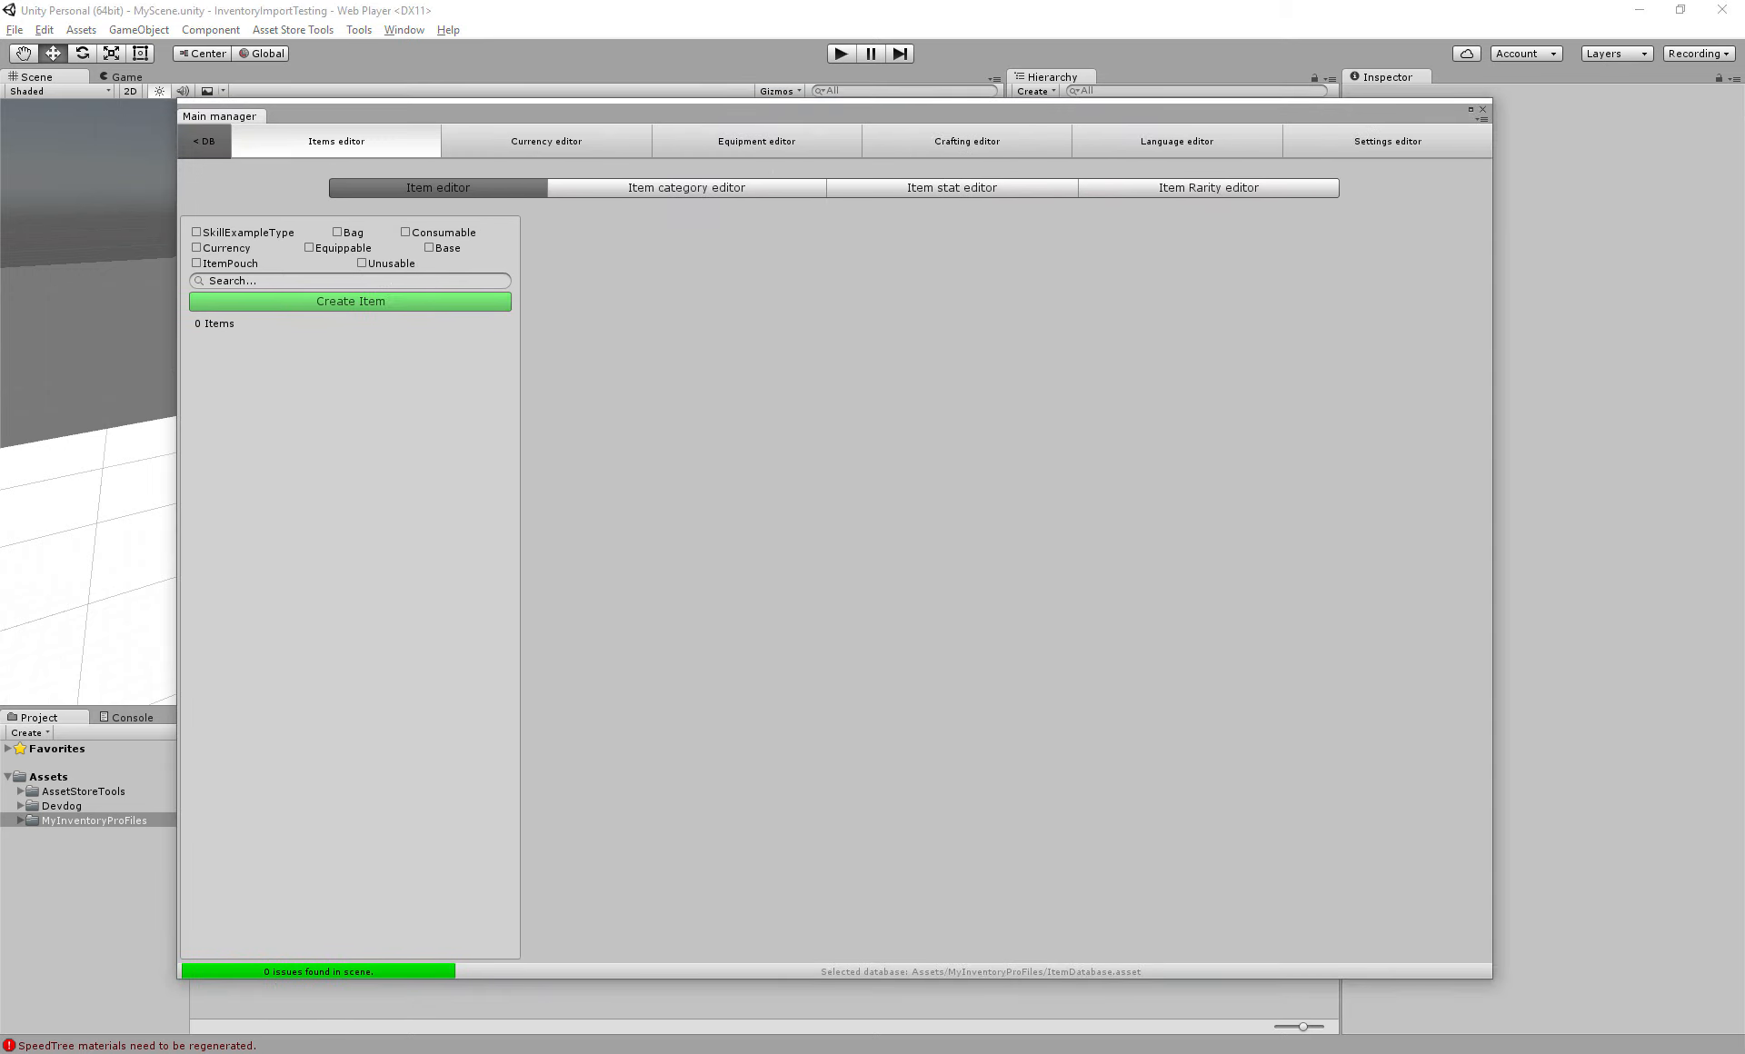
# Start creating a new item and go through the available inventory item types, such as consumable, currency and equippable
pyautogui.click(351, 302)
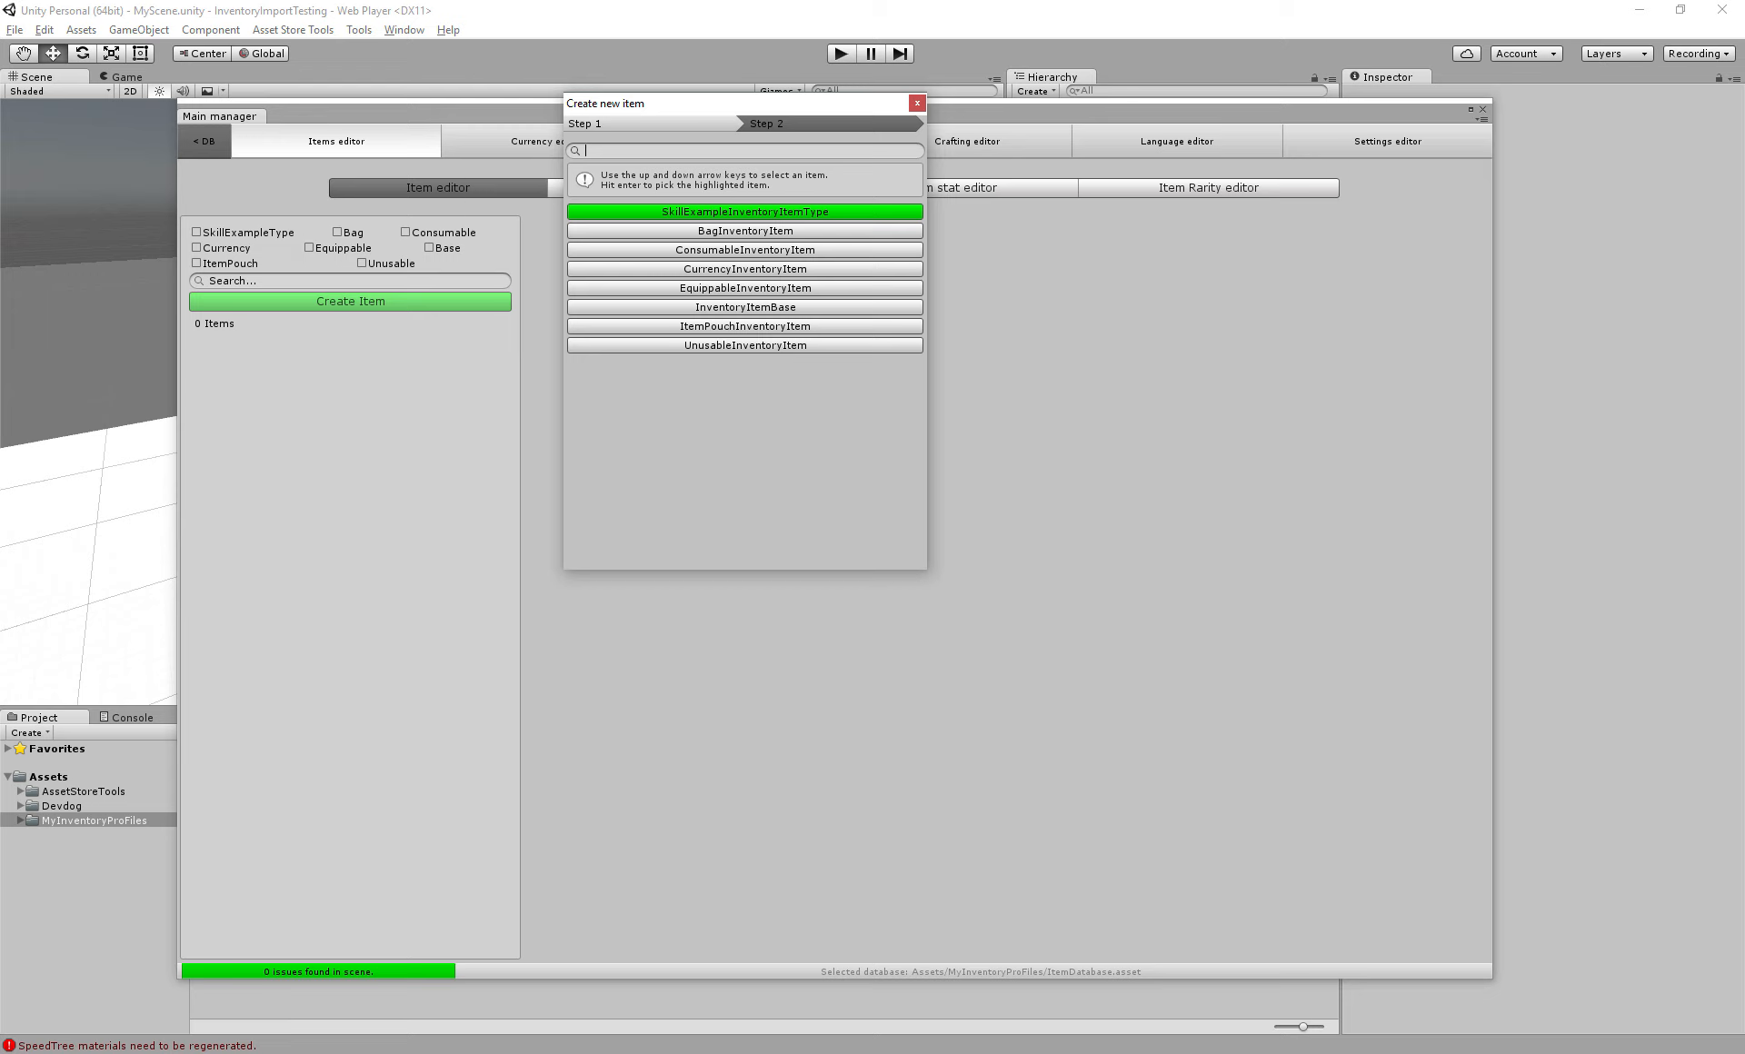
pyautogui.moveTo(626, 107); pyautogui.dragTo(598, 229)
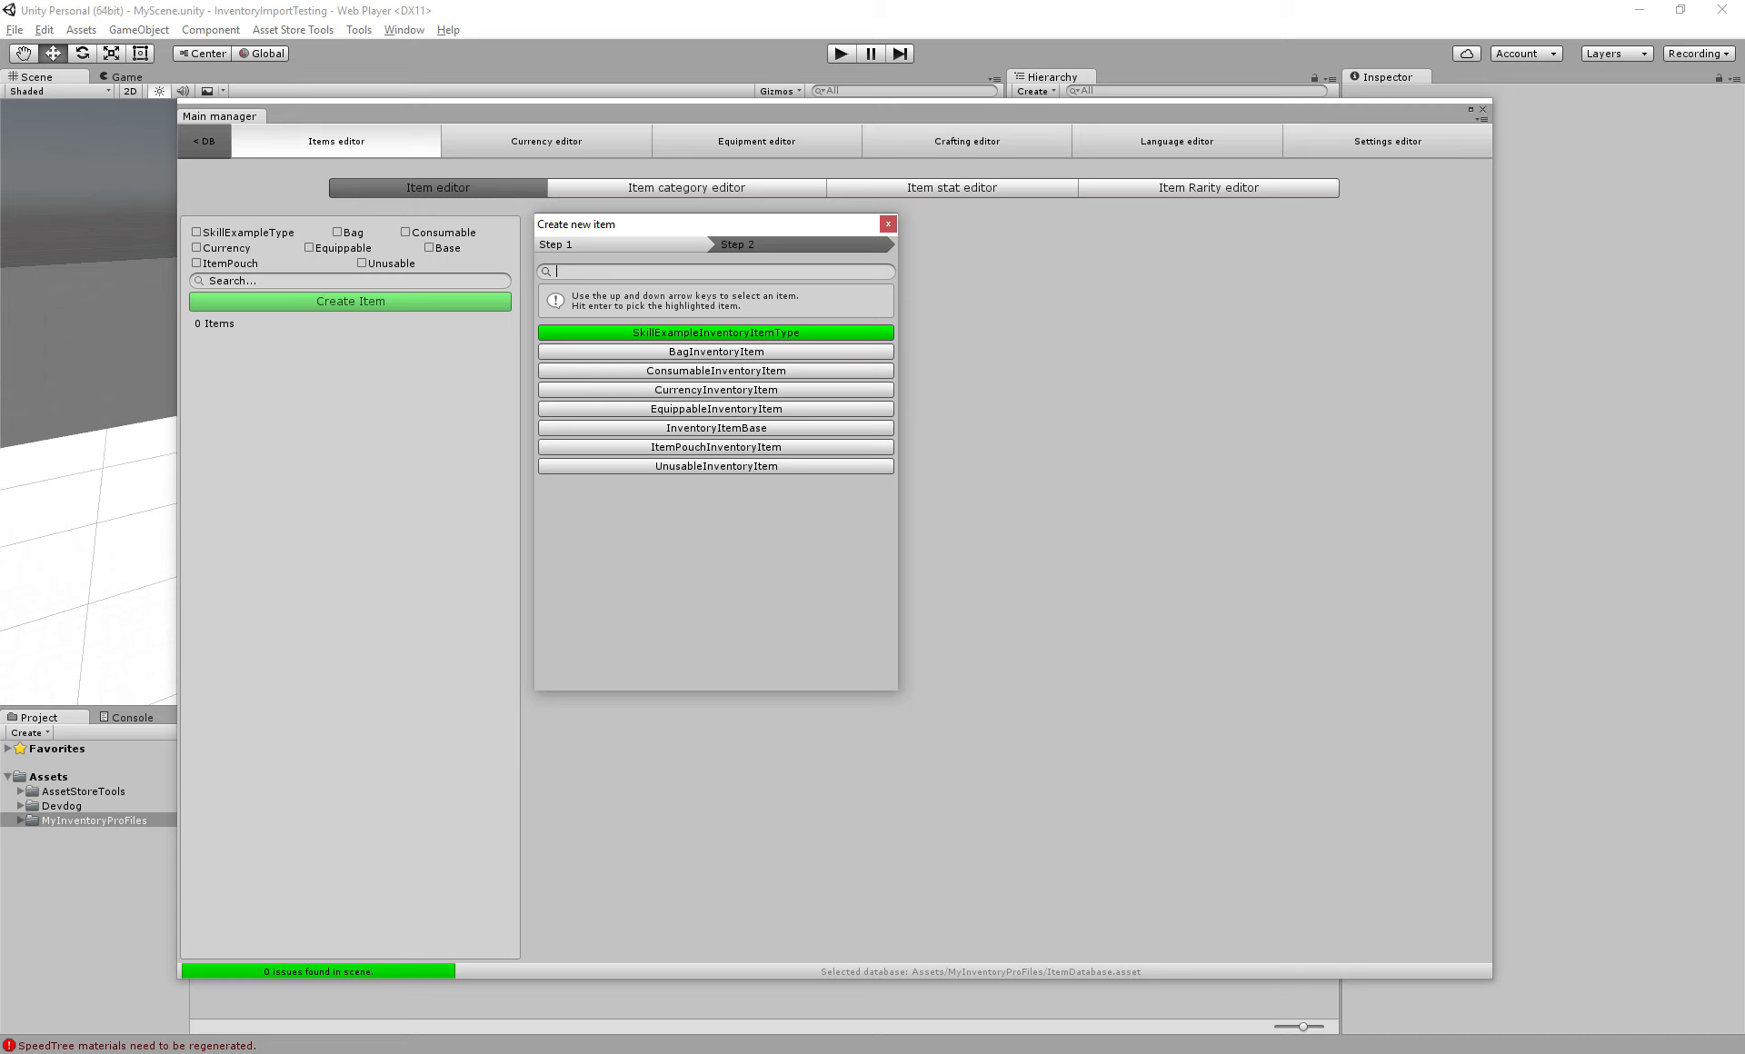
pyautogui.press('Down')
pyautogui.press('Down')
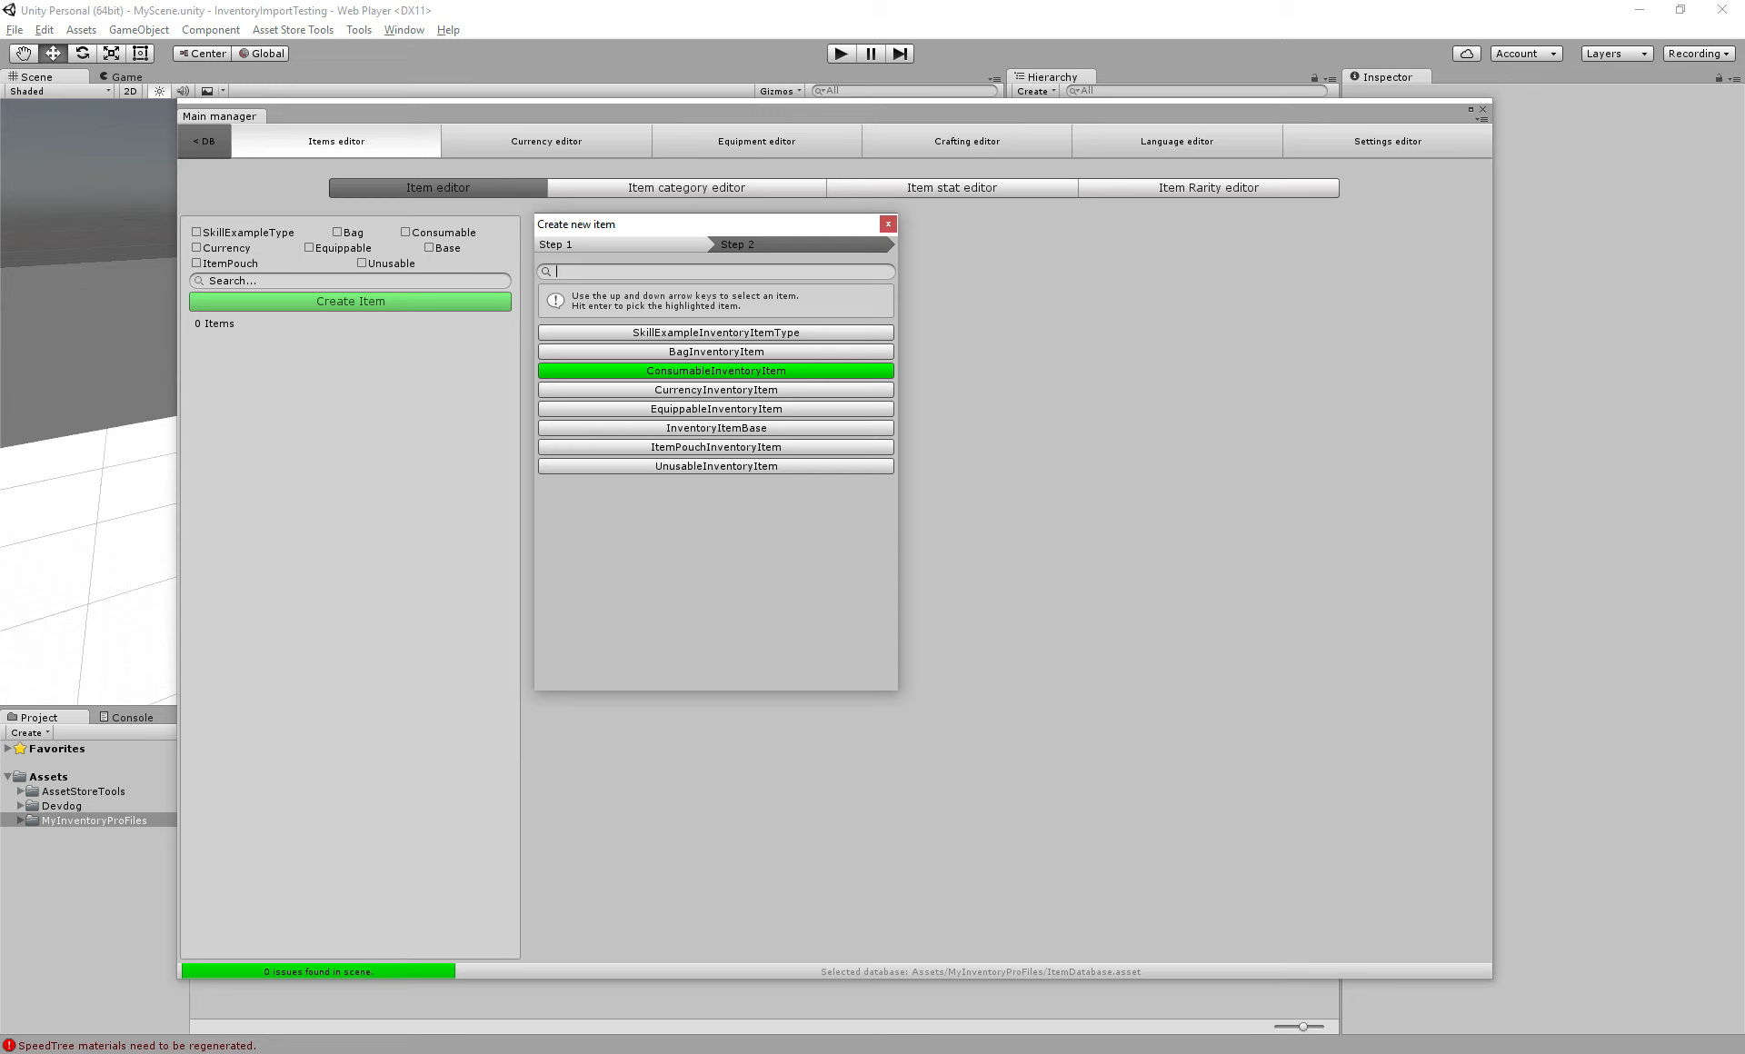
pyautogui.press('Down')
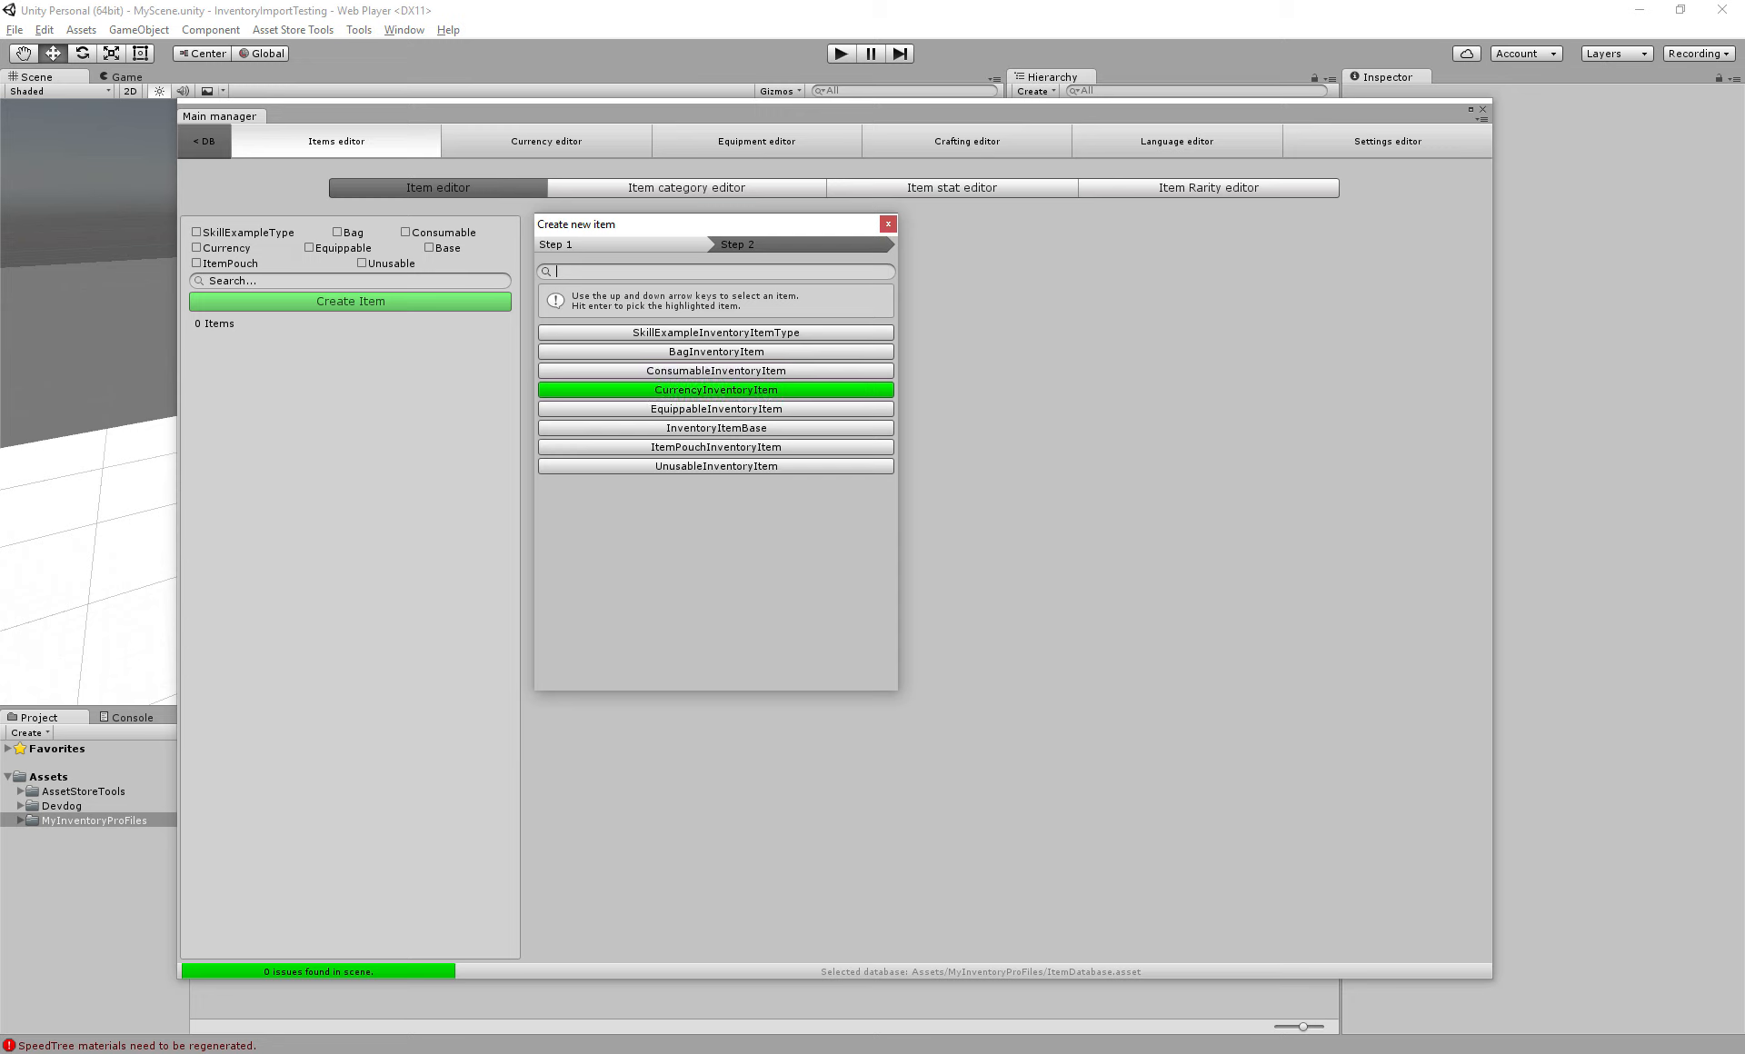
pyautogui.press('Down')
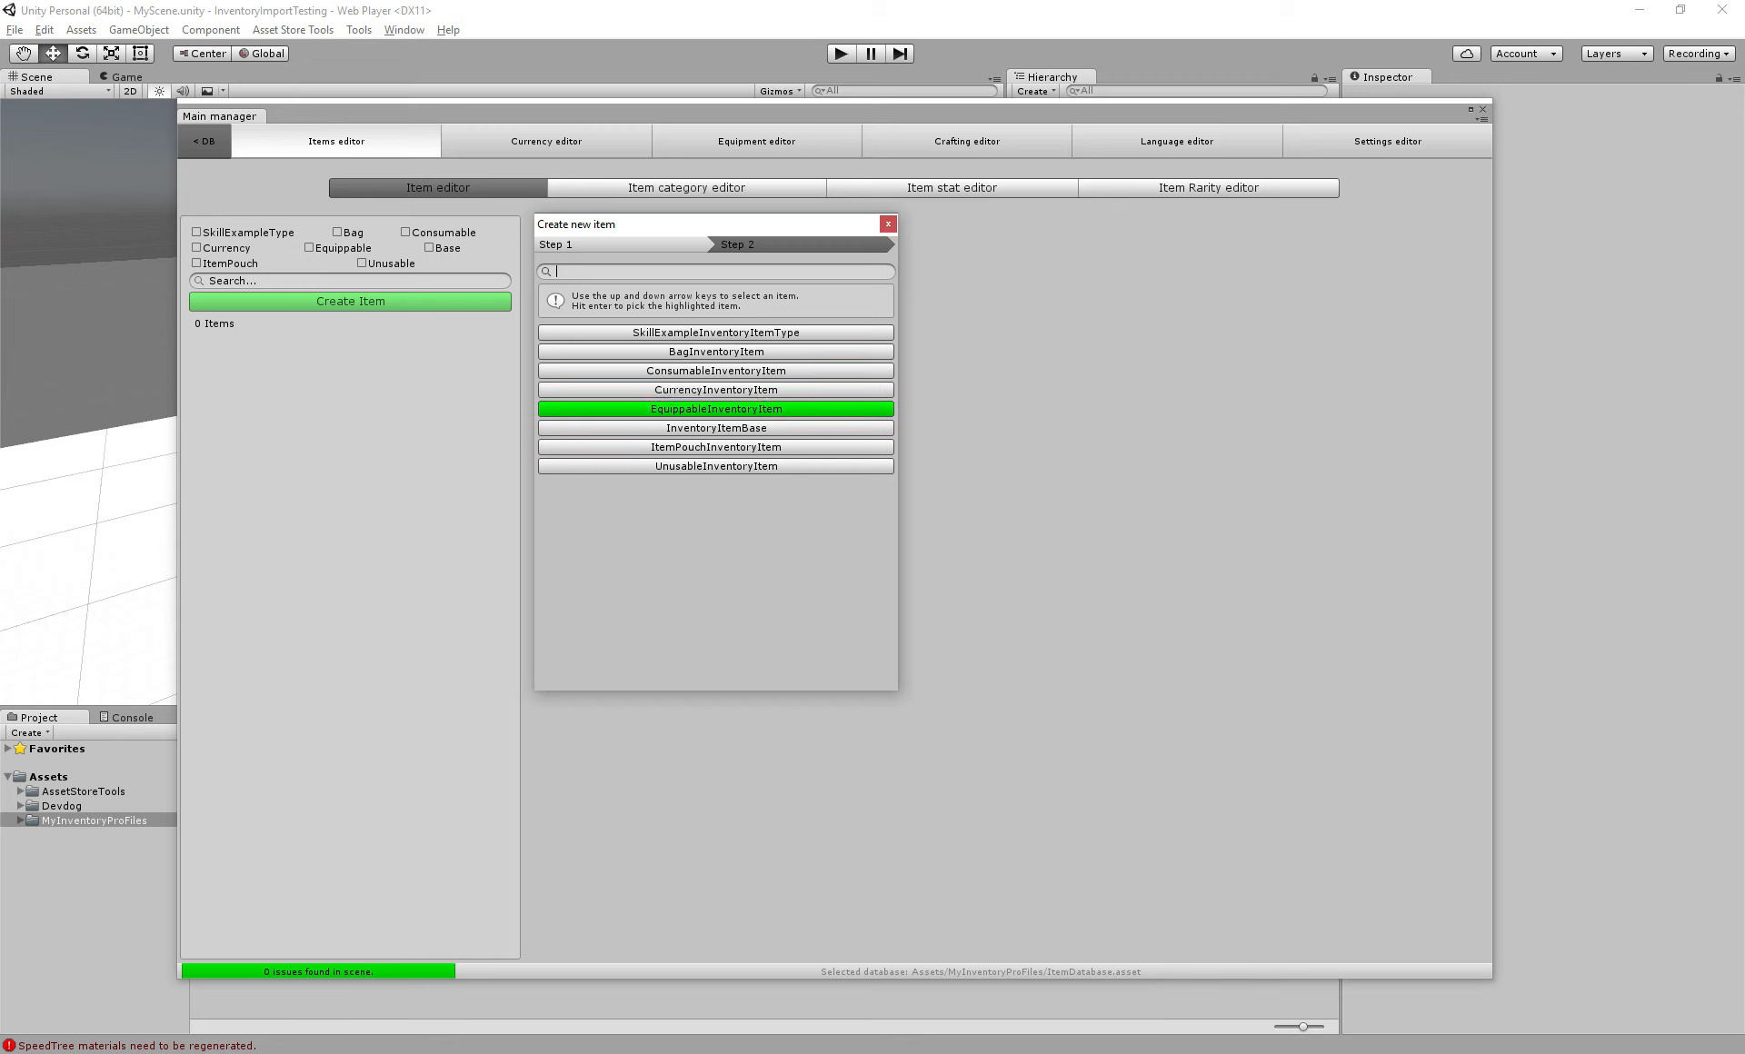
pyautogui.press('Down')
pyautogui.press('Down')
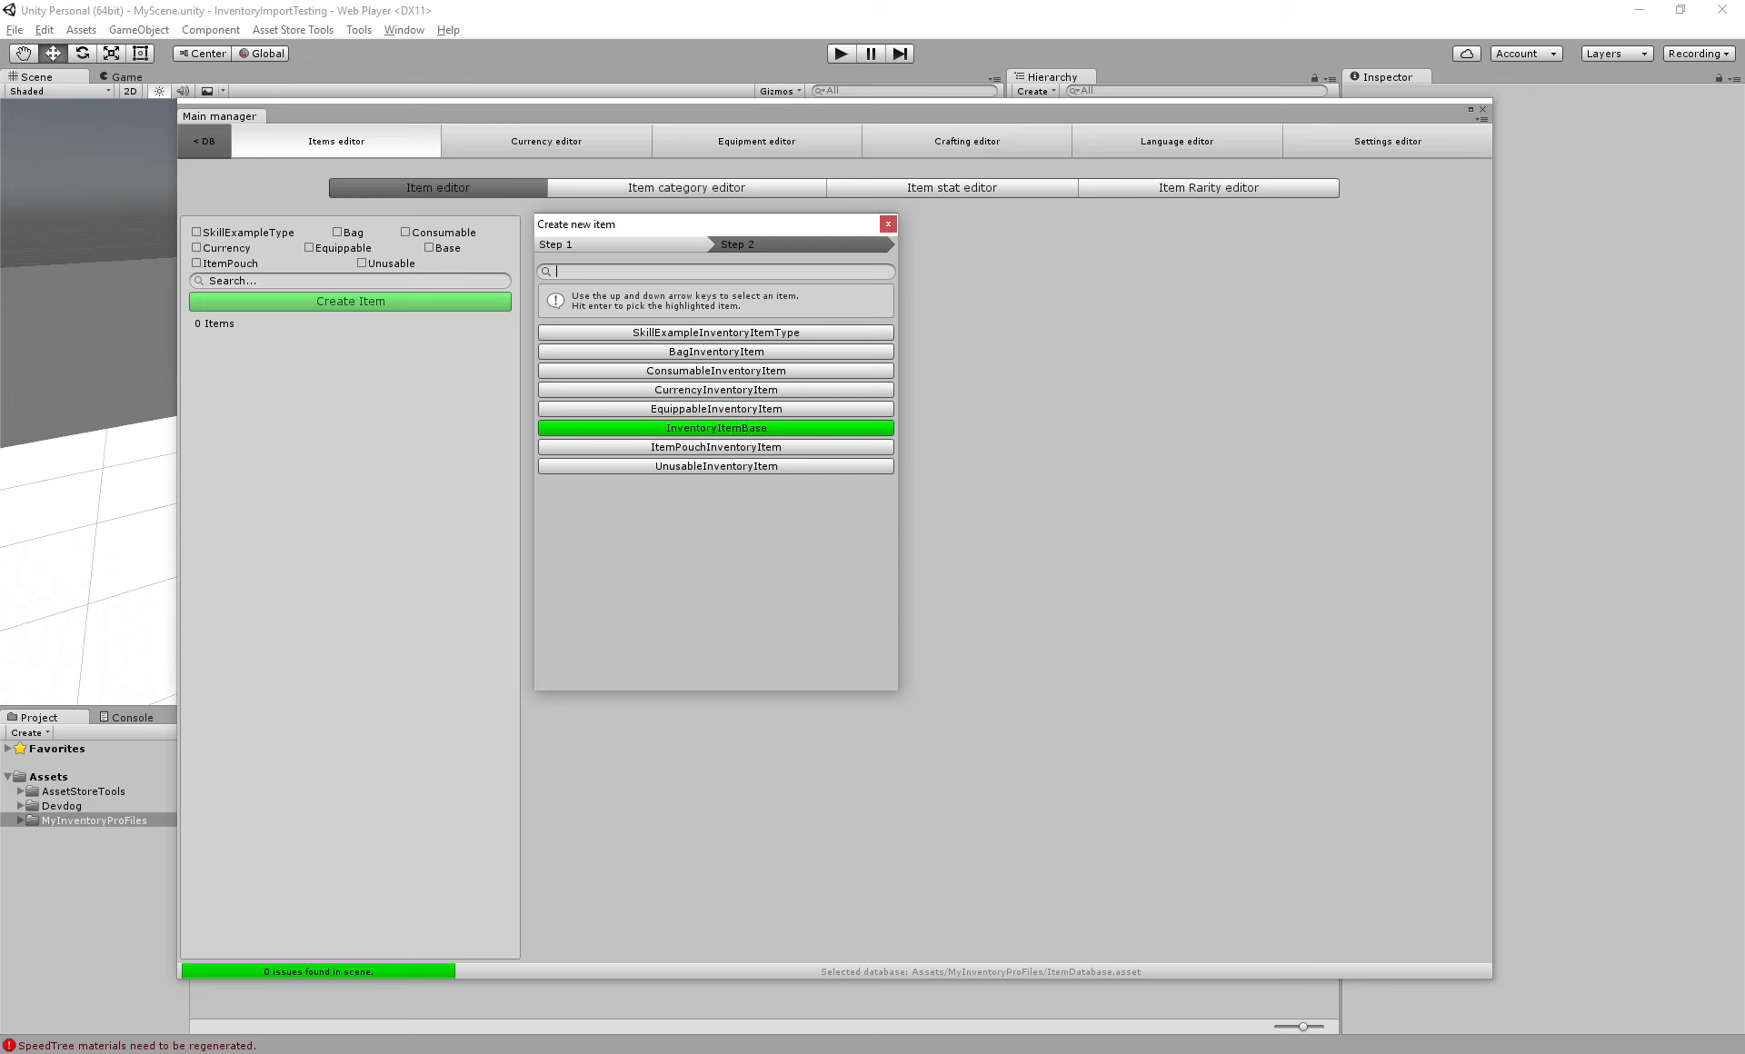
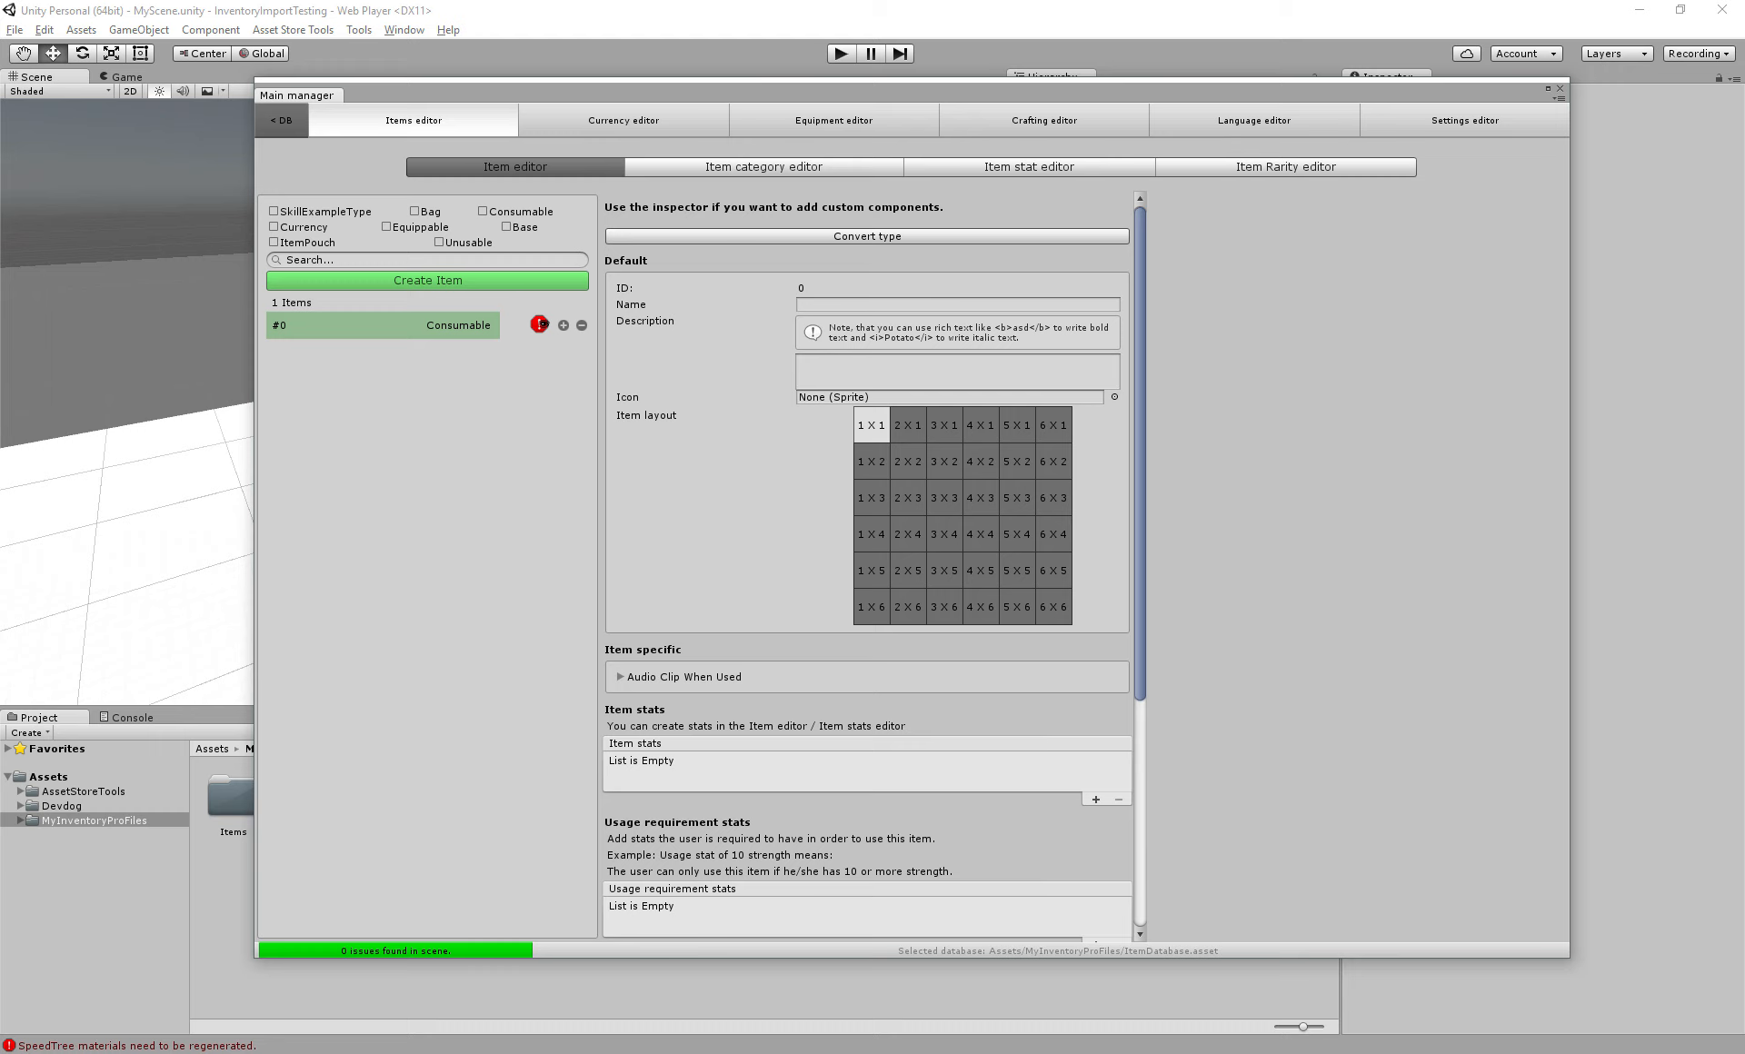
# Name the new consumable item "Health potion" and enter "Description" as its description
pyautogui.click(959, 304)
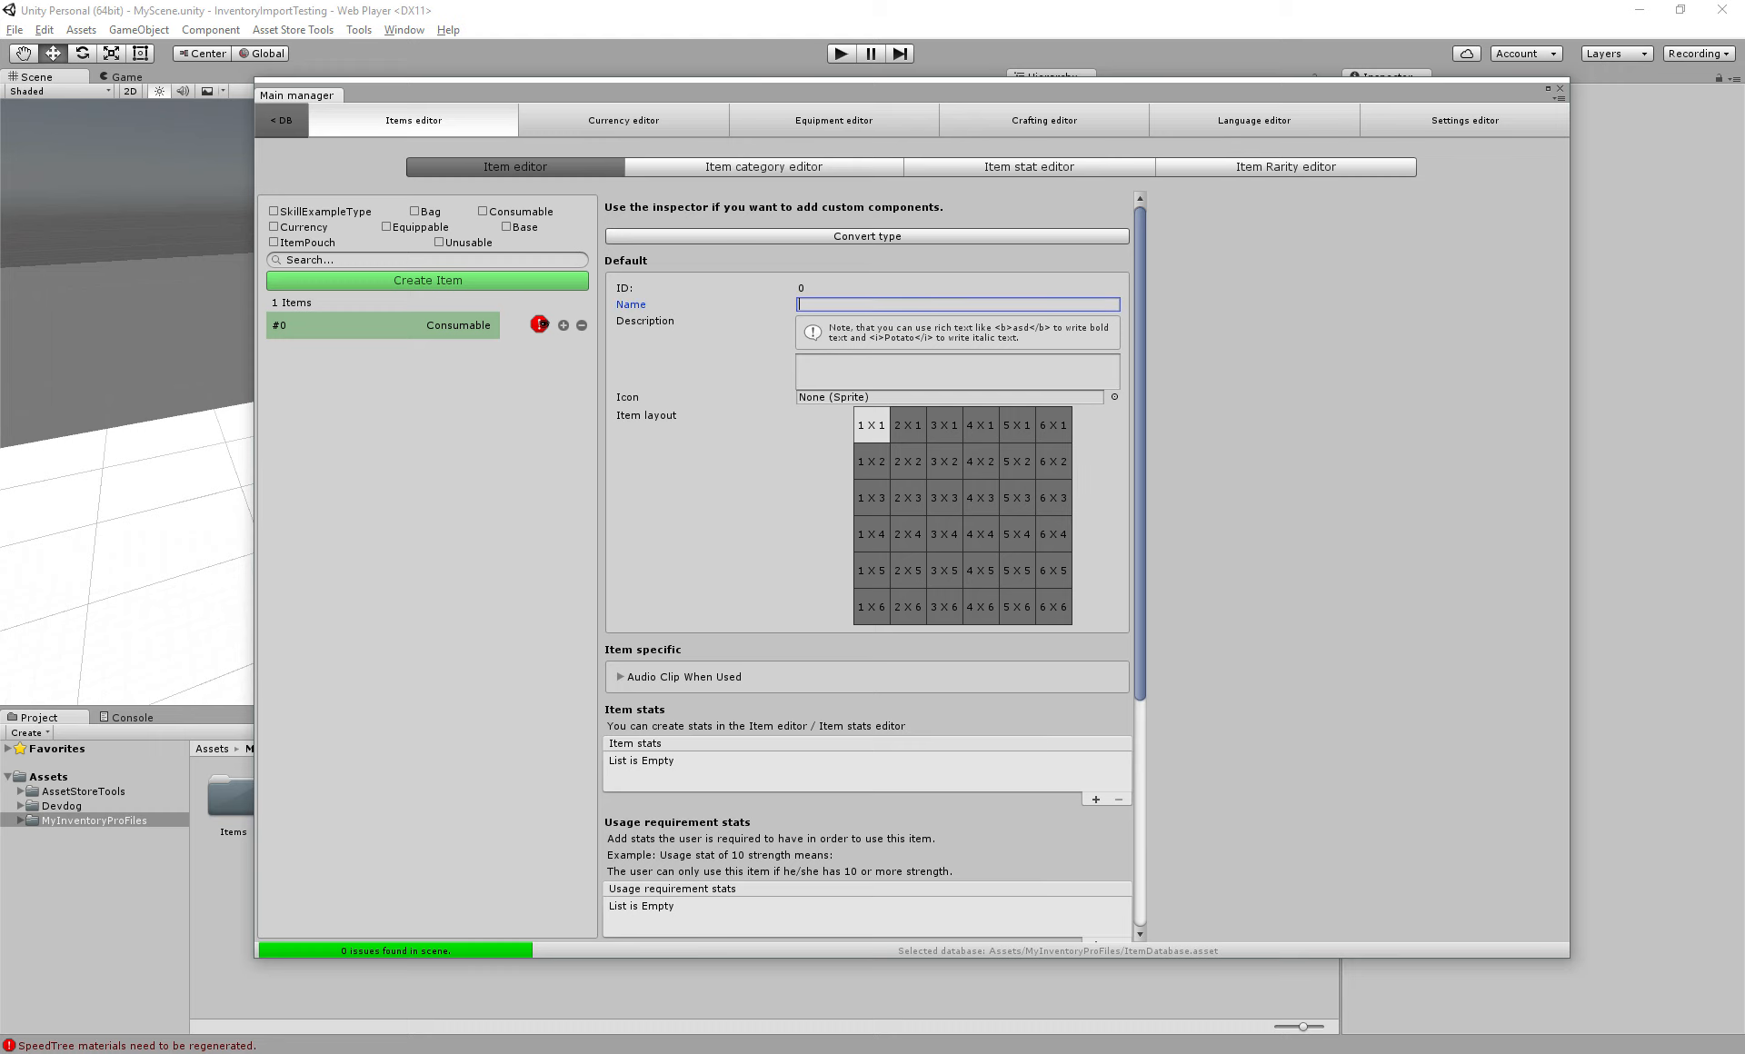
pyautogui.write('Health potion')
pyautogui.press('Tab')
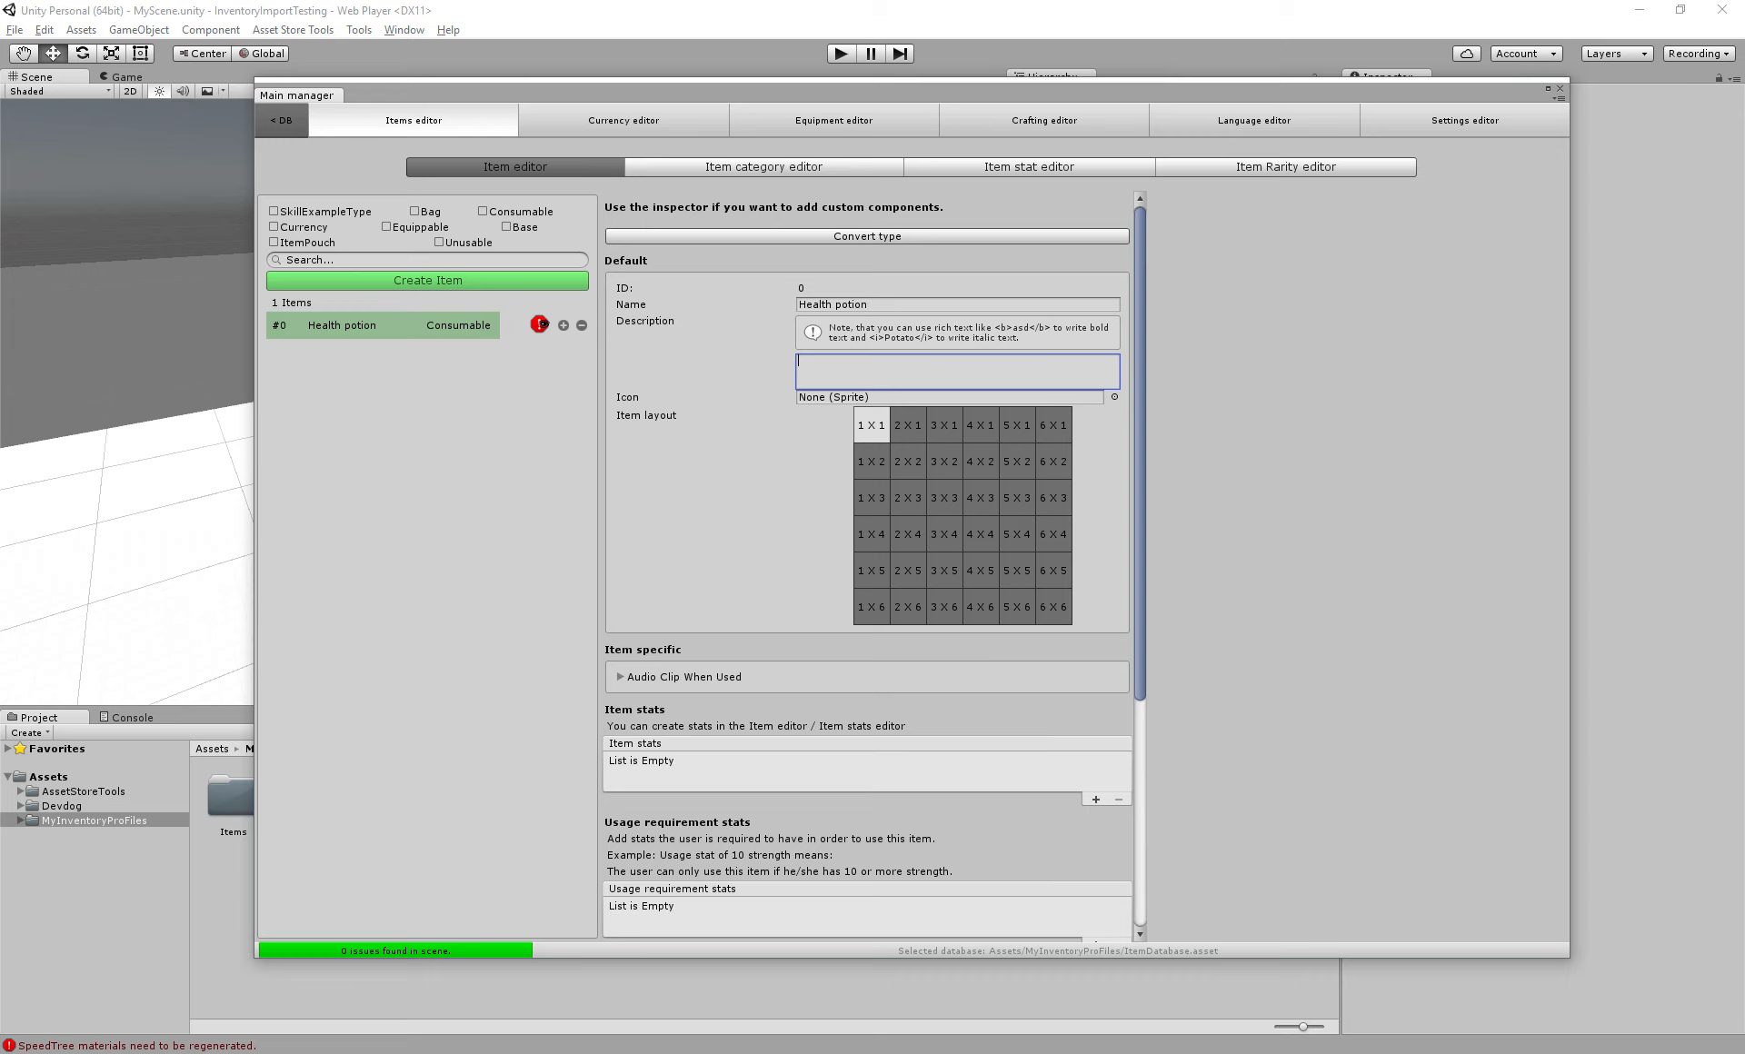
pyautogui.write('Description')
# Try a 2 x 2 item layout for the Health potion, and change the layout to 1 x 6
pyautogui.scroll(-3, 867, 573)
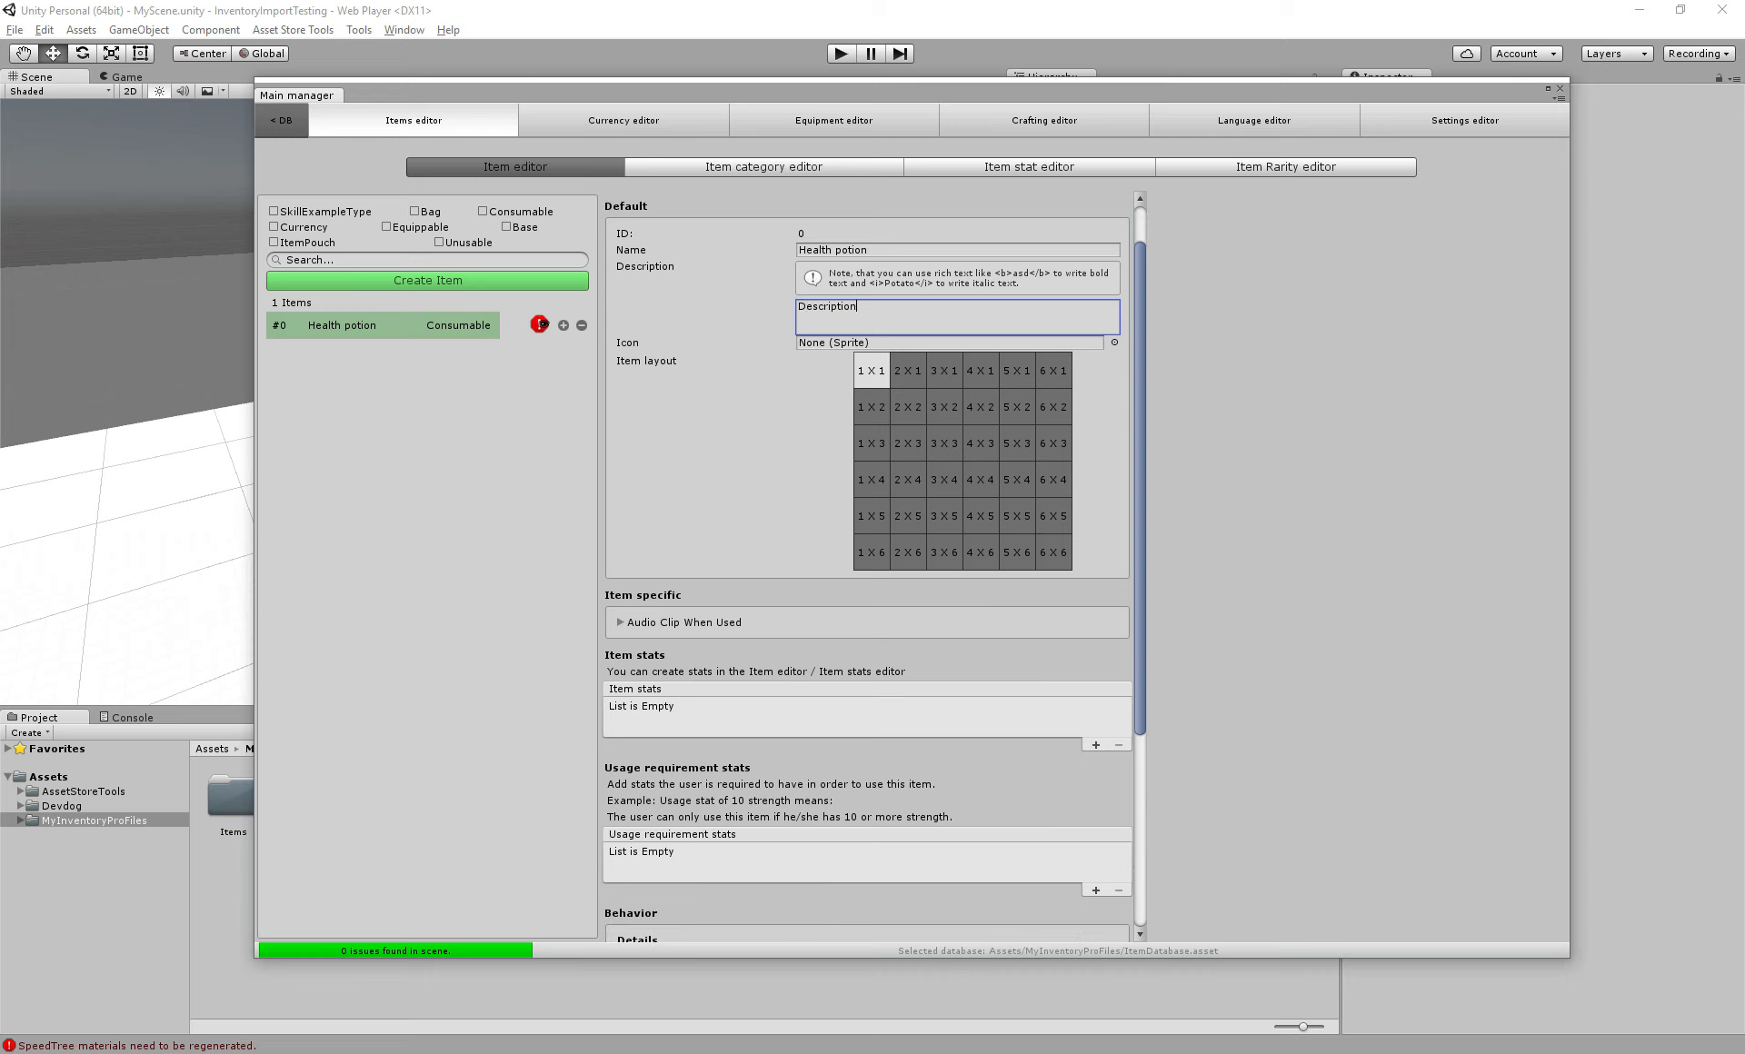
pyautogui.scroll(1, 867, 573)
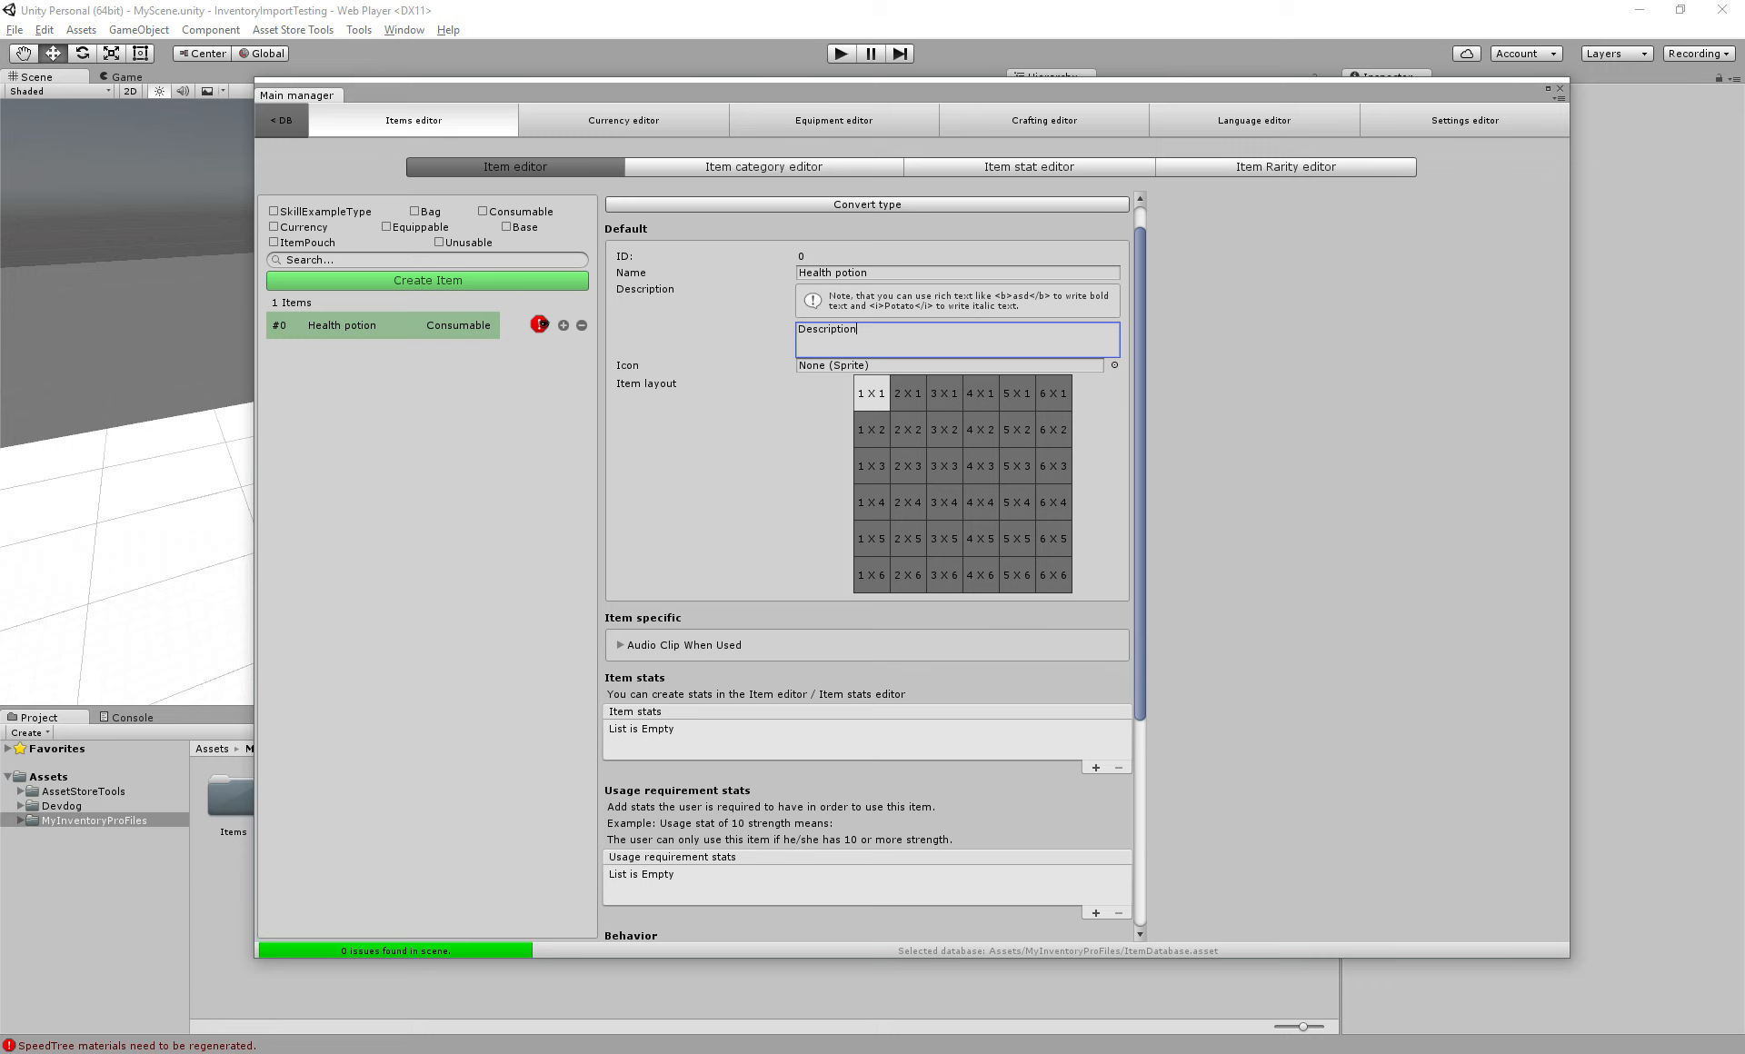
pyautogui.click(908, 430)
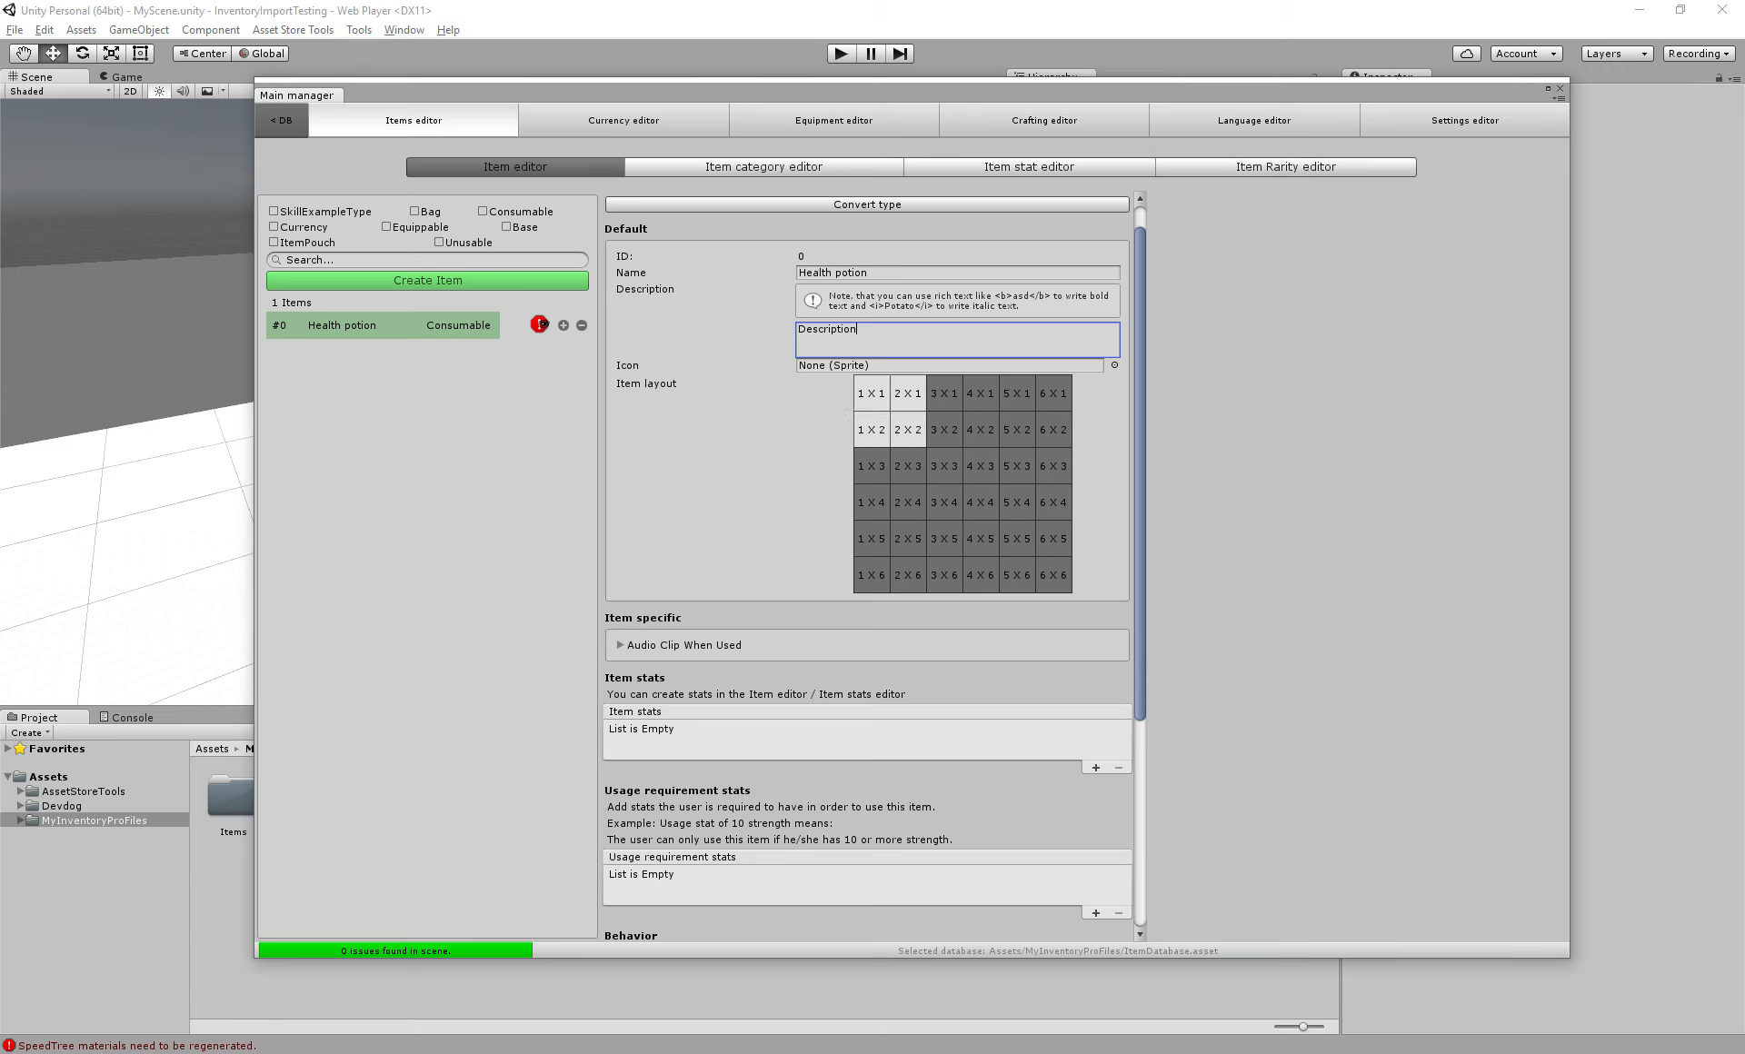
pyautogui.click(871, 575)
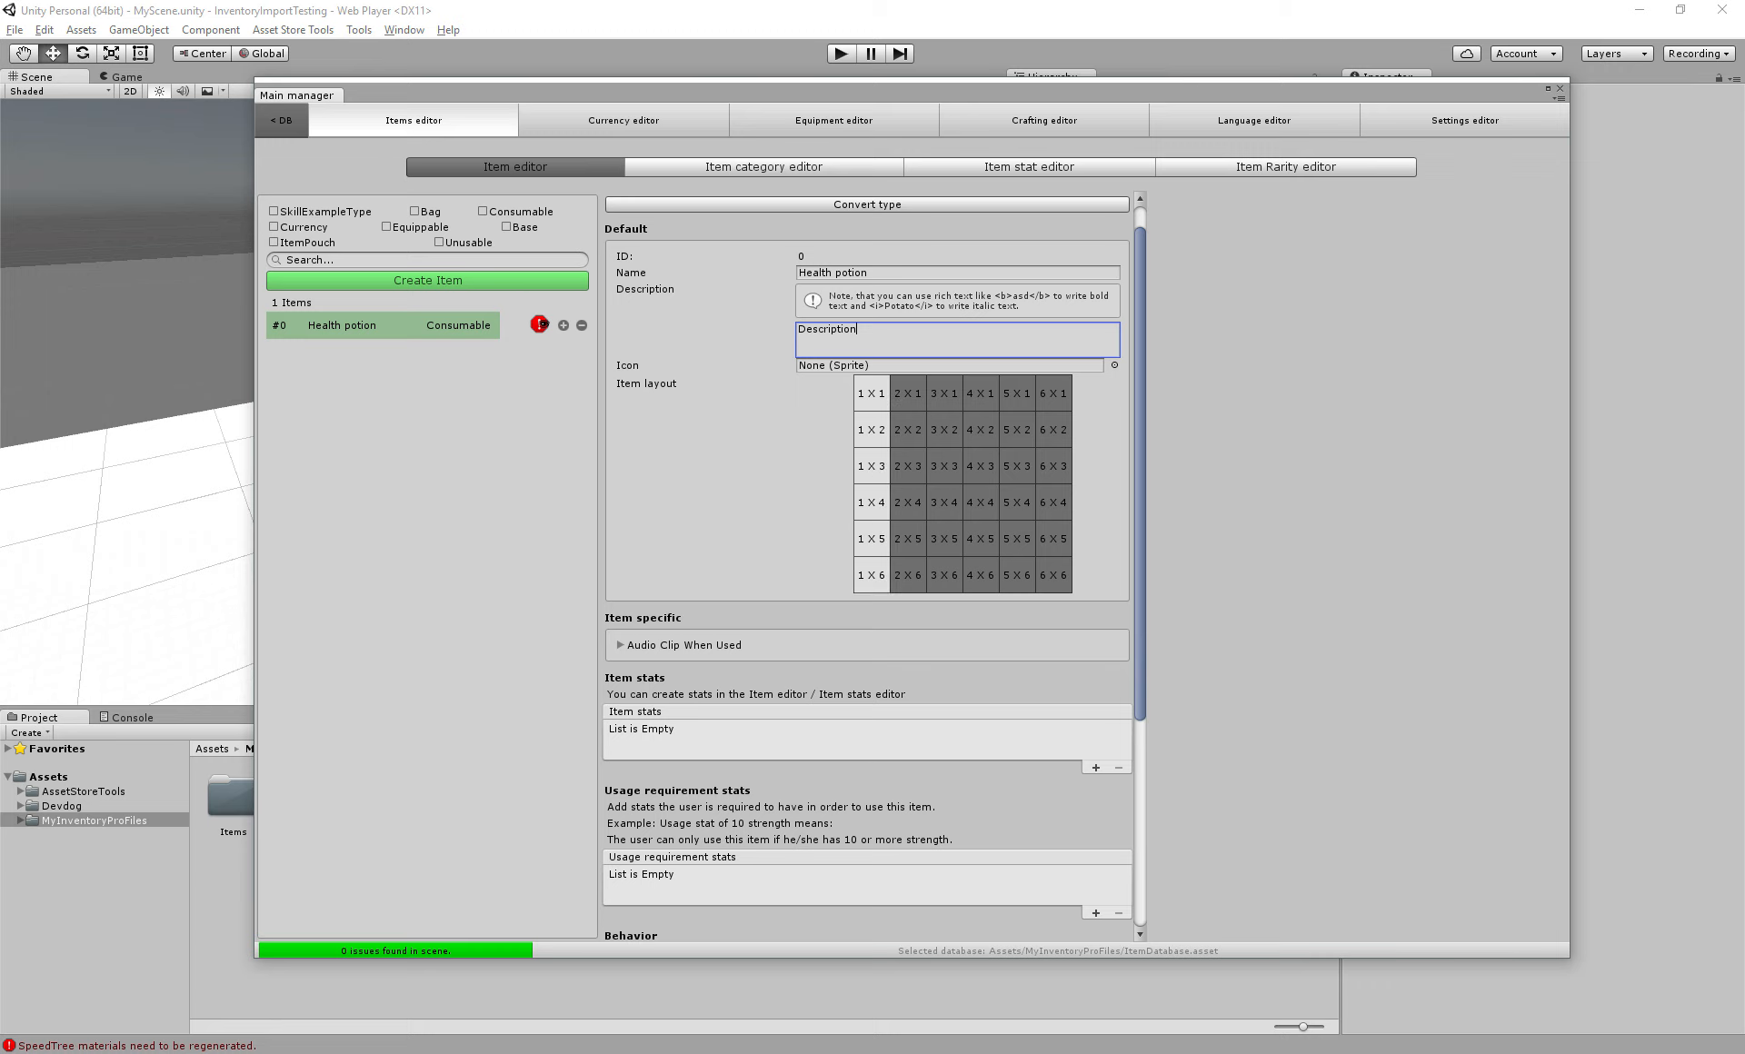
# Set the Health potion's item layout to 1 x 1
pyautogui.click(908, 430)
pyautogui.click(872, 393)
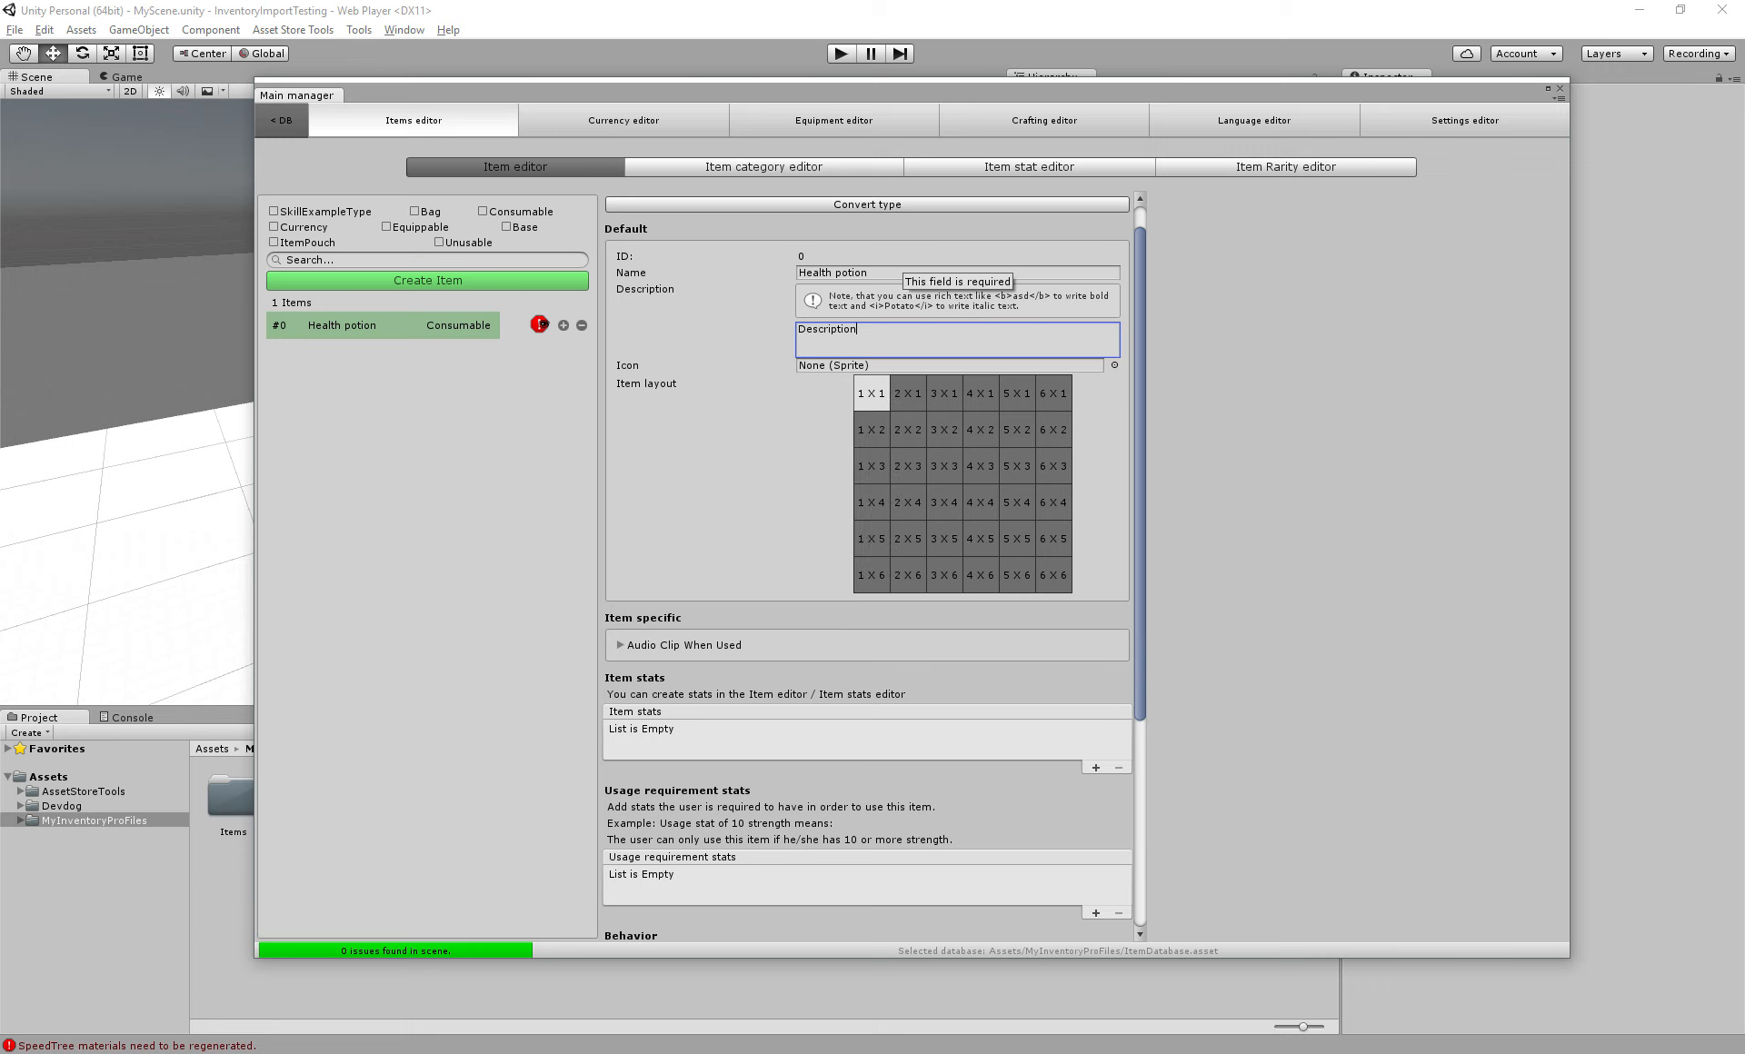
pyautogui.scroll(-6, 869, 564)
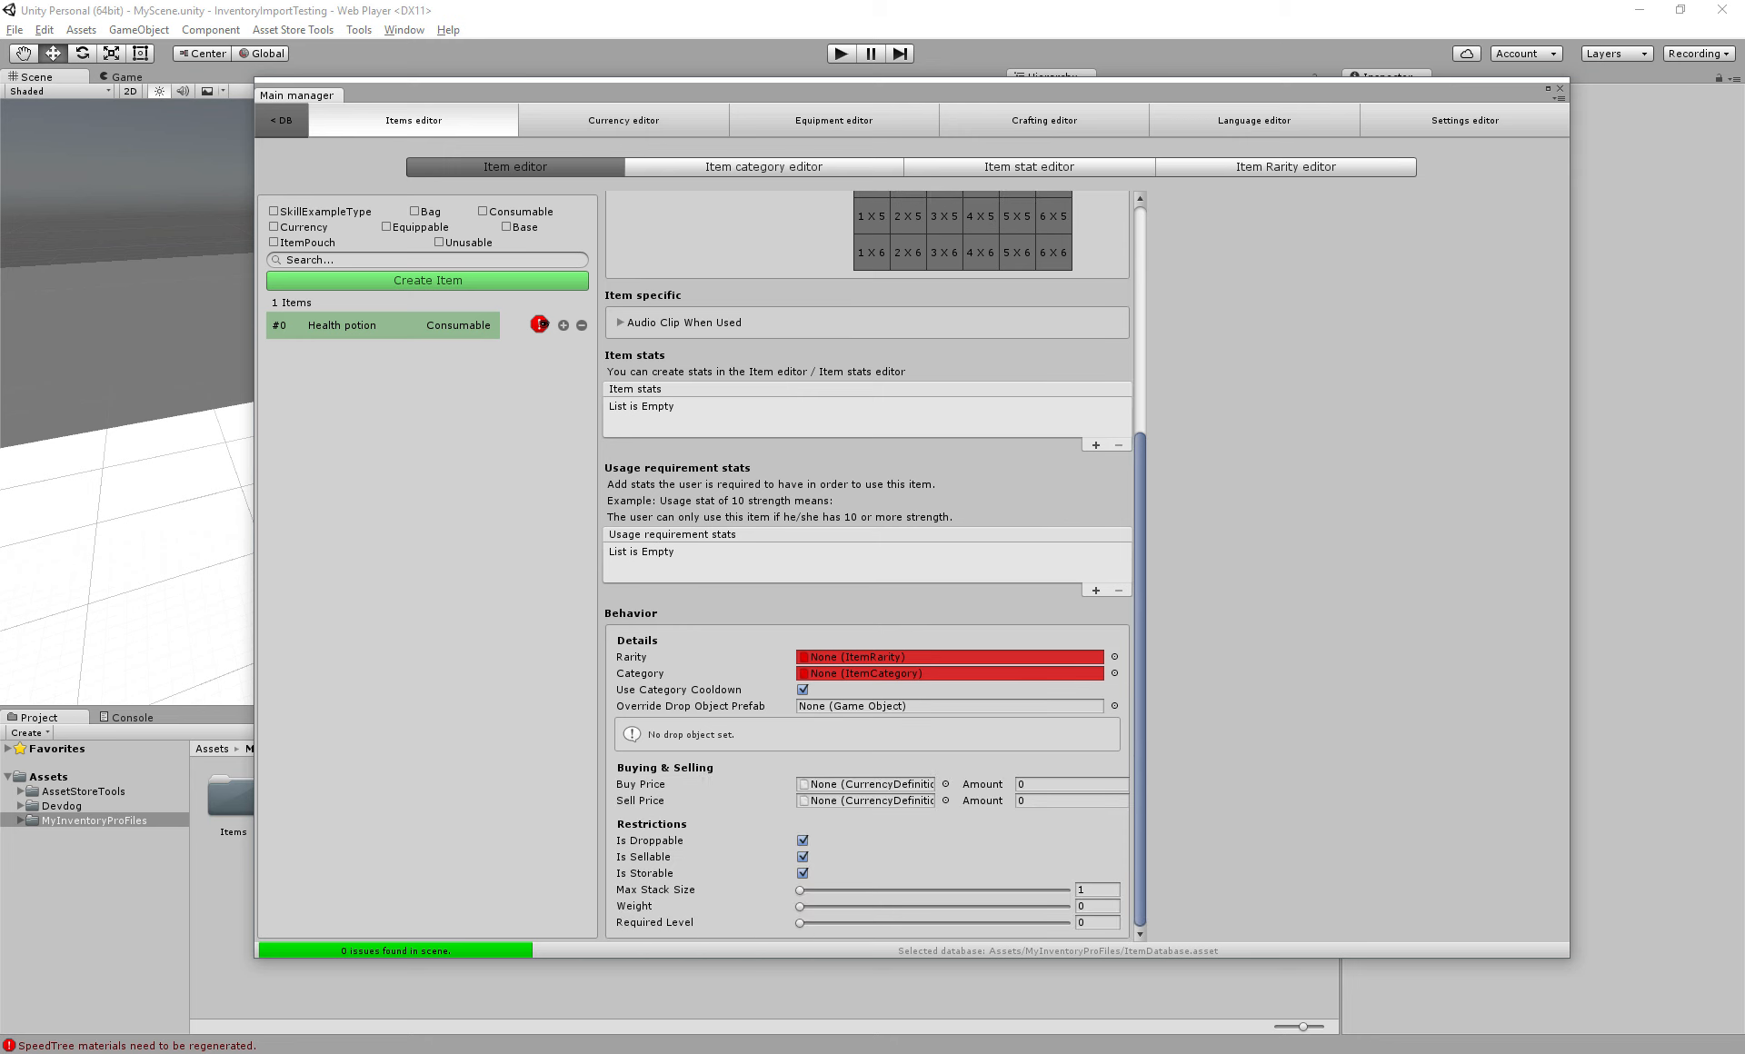
pyautogui.click(540, 325)
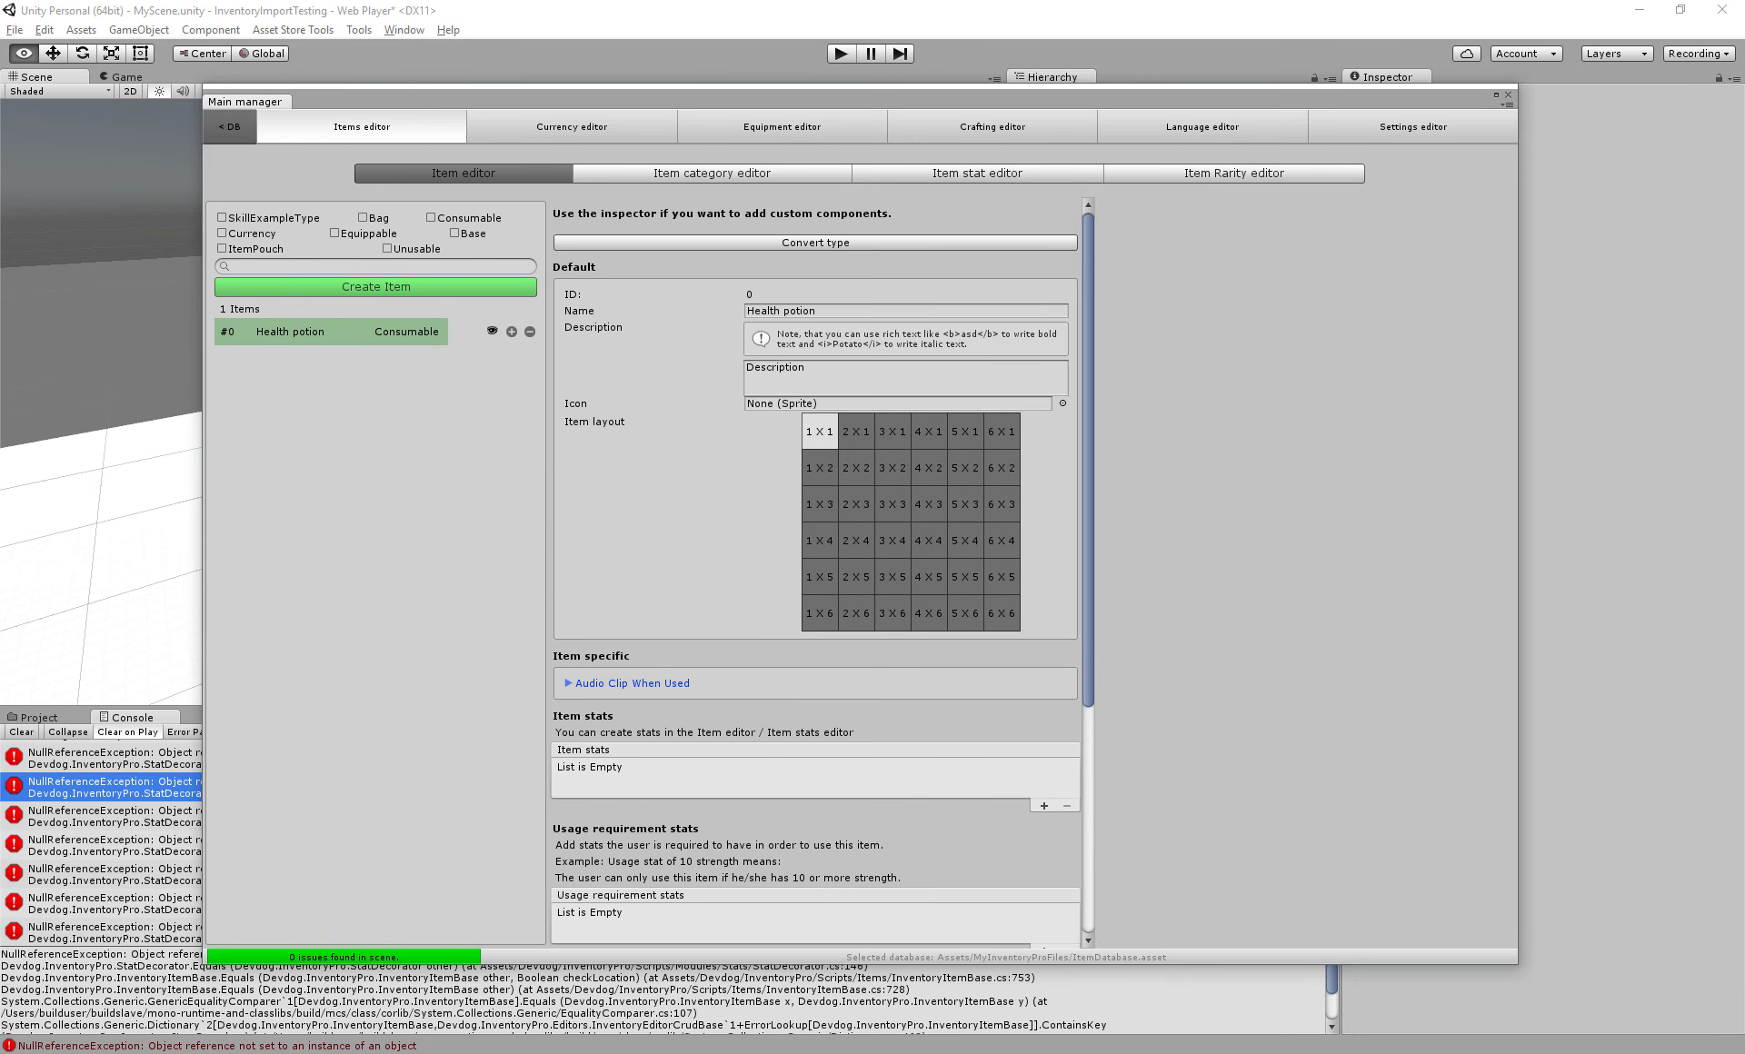
# Assign the nomnom audio clip as the Health potion's Audio Clip When Used
pyautogui.click(627, 683)
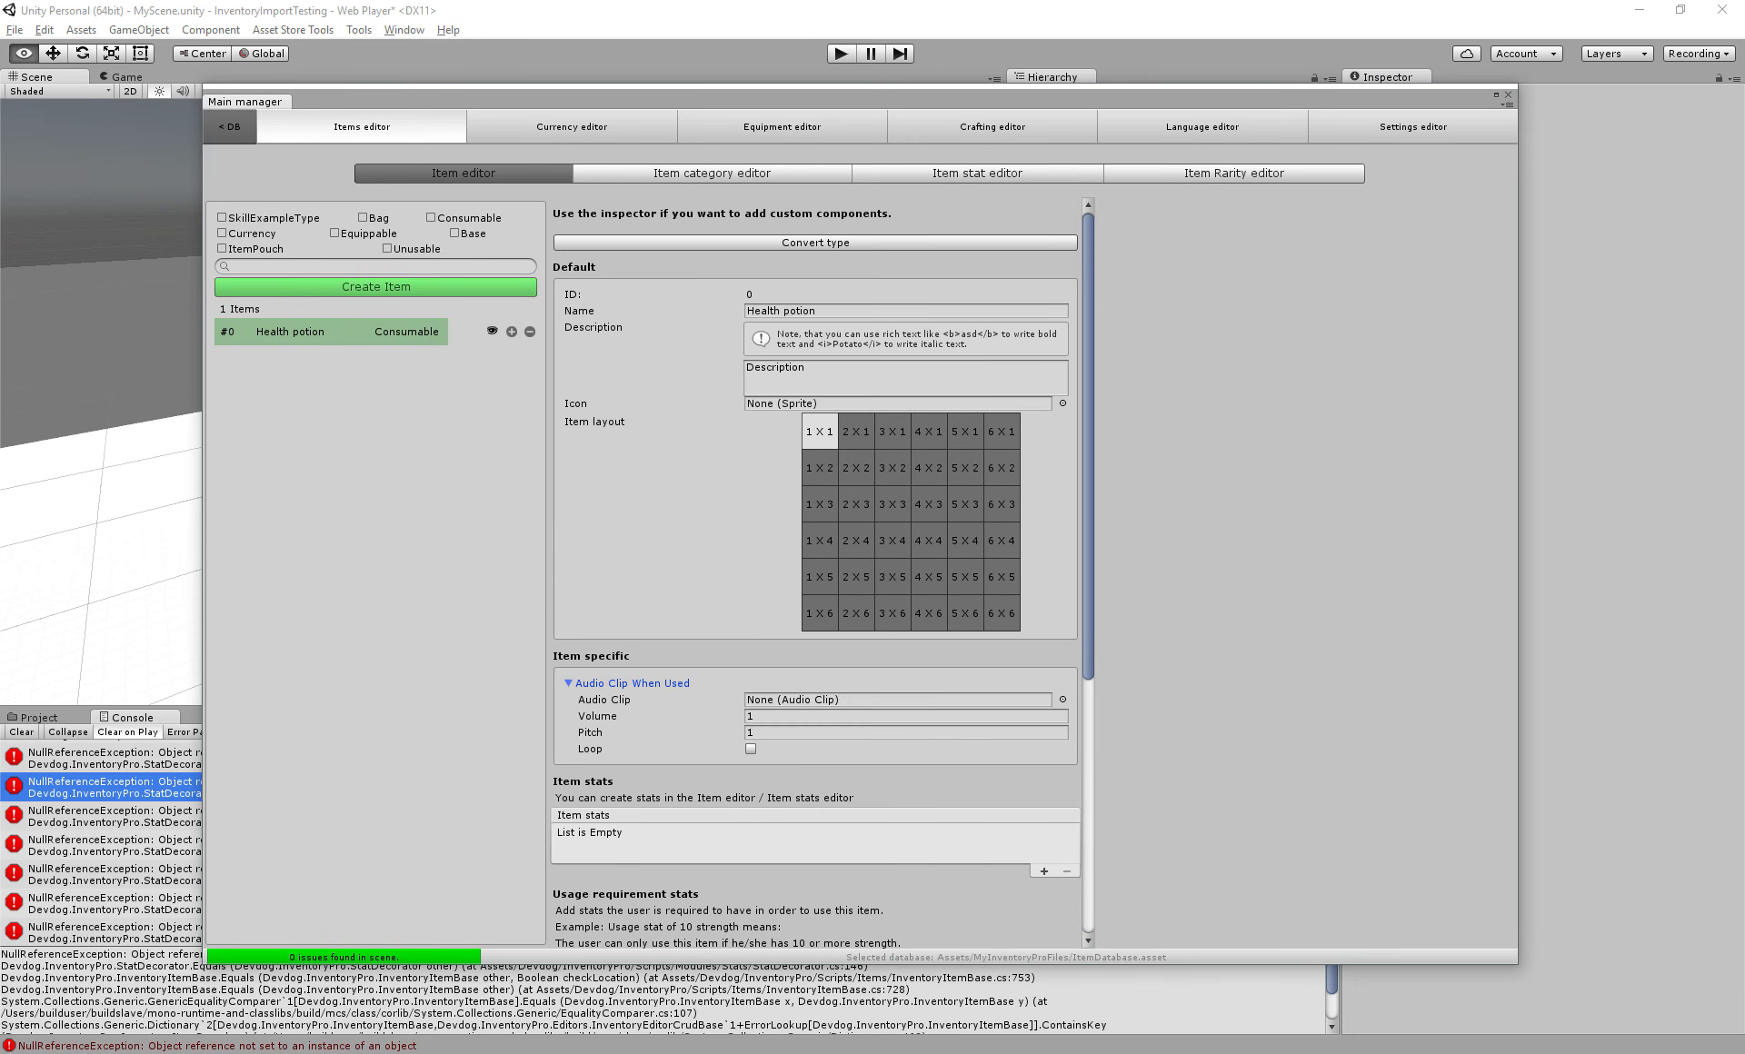
pyautogui.scroll(-3, 815, 582)
pyautogui.click(818, 526)
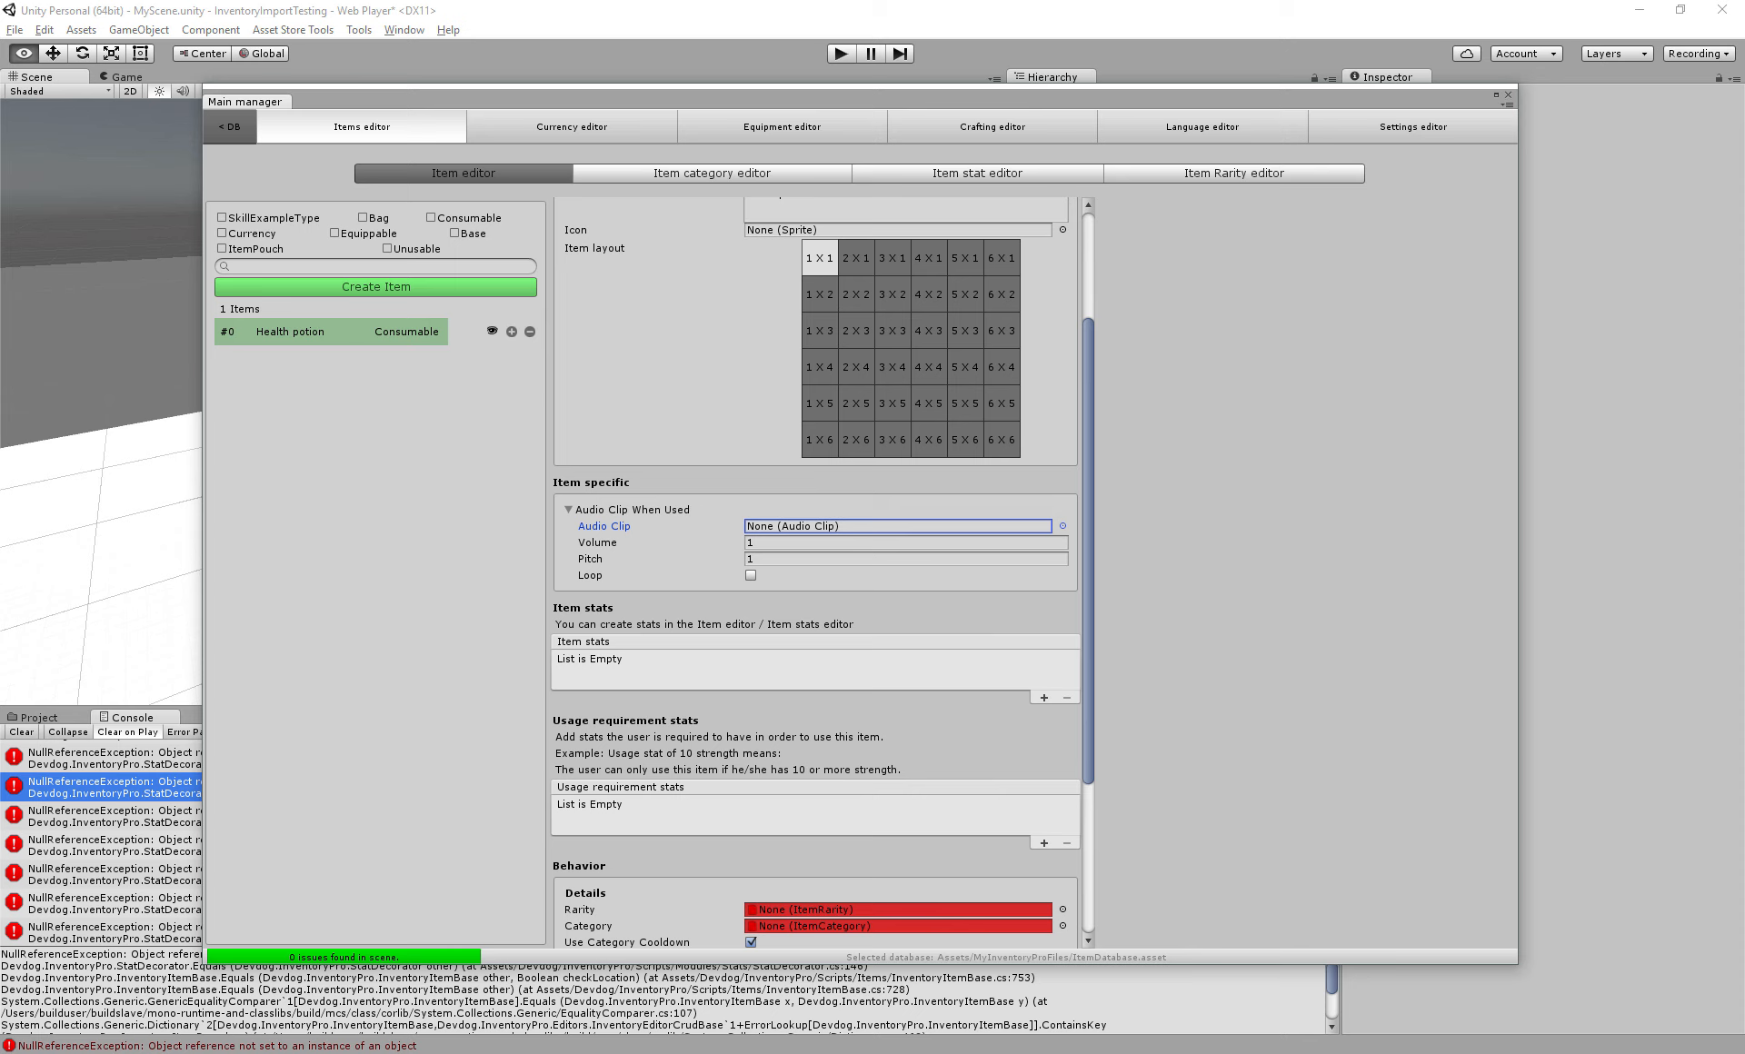
pyautogui.click(1062, 526)
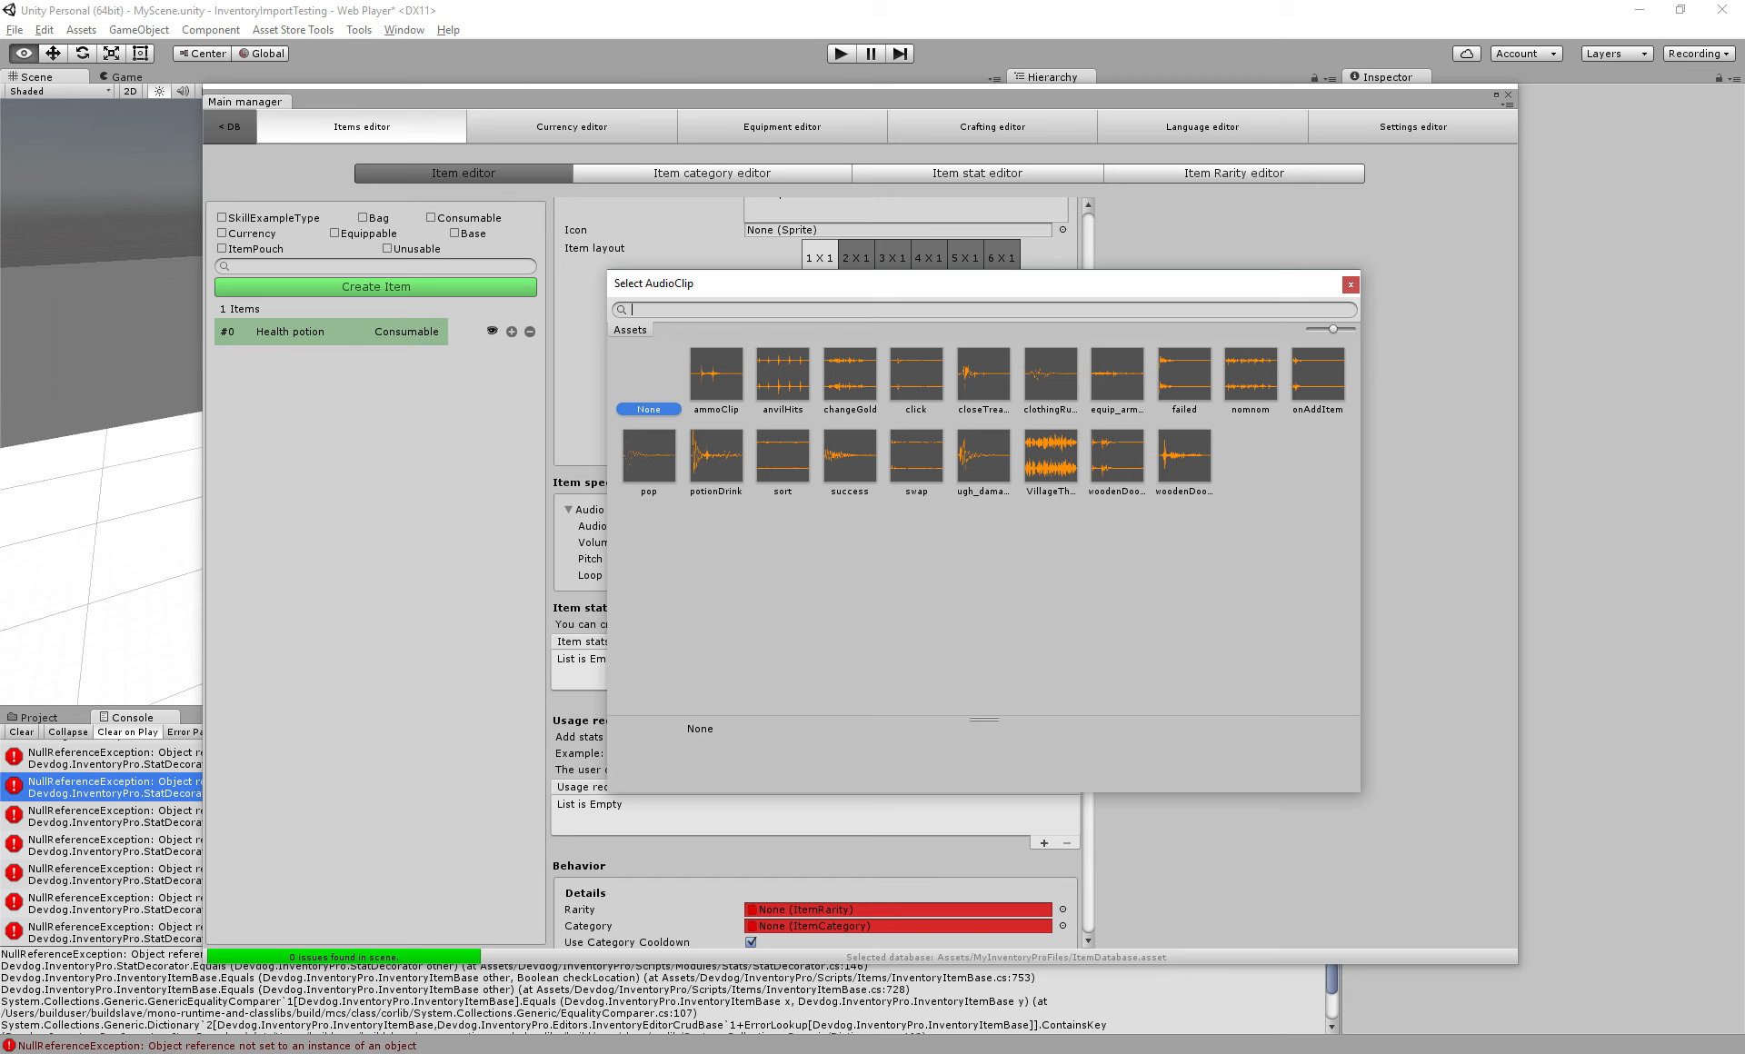
pyautogui.click(1250, 374)
pyautogui.doubleClick(1250, 374)
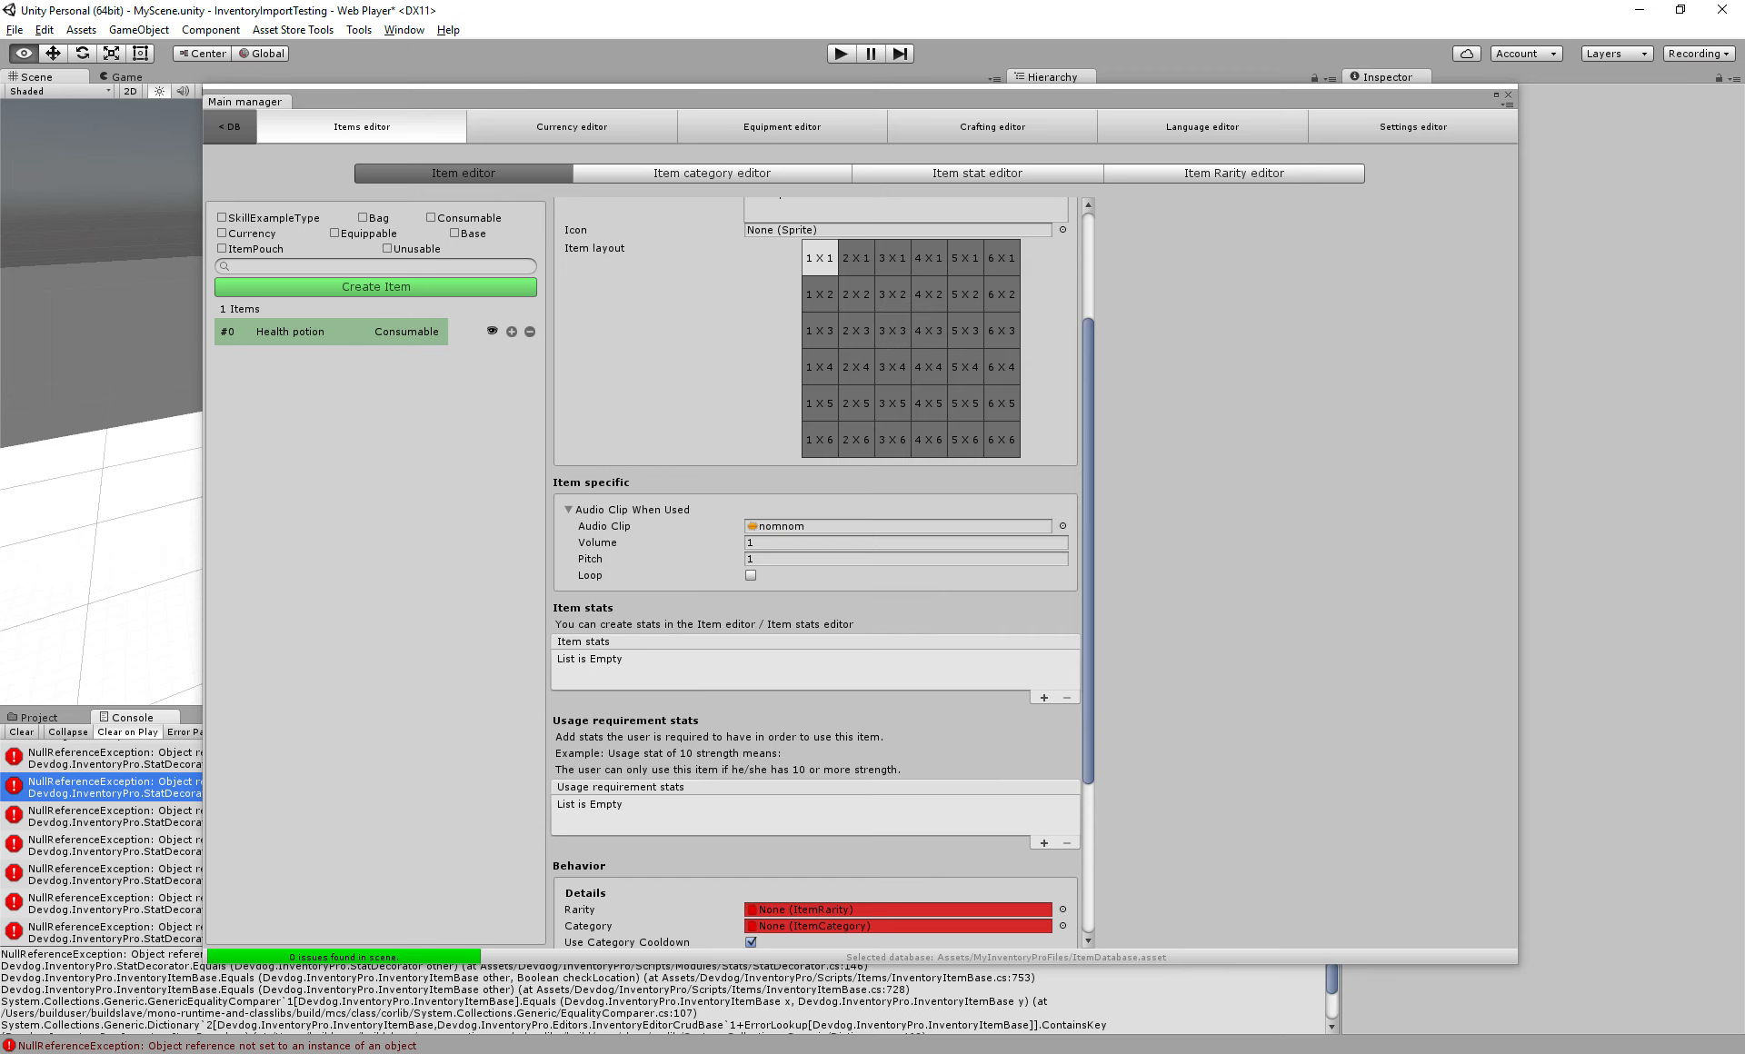
pyautogui.click(598, 542)
pyautogui.click(591, 559)
pyautogui.click(598, 542)
pyautogui.click(591, 559)
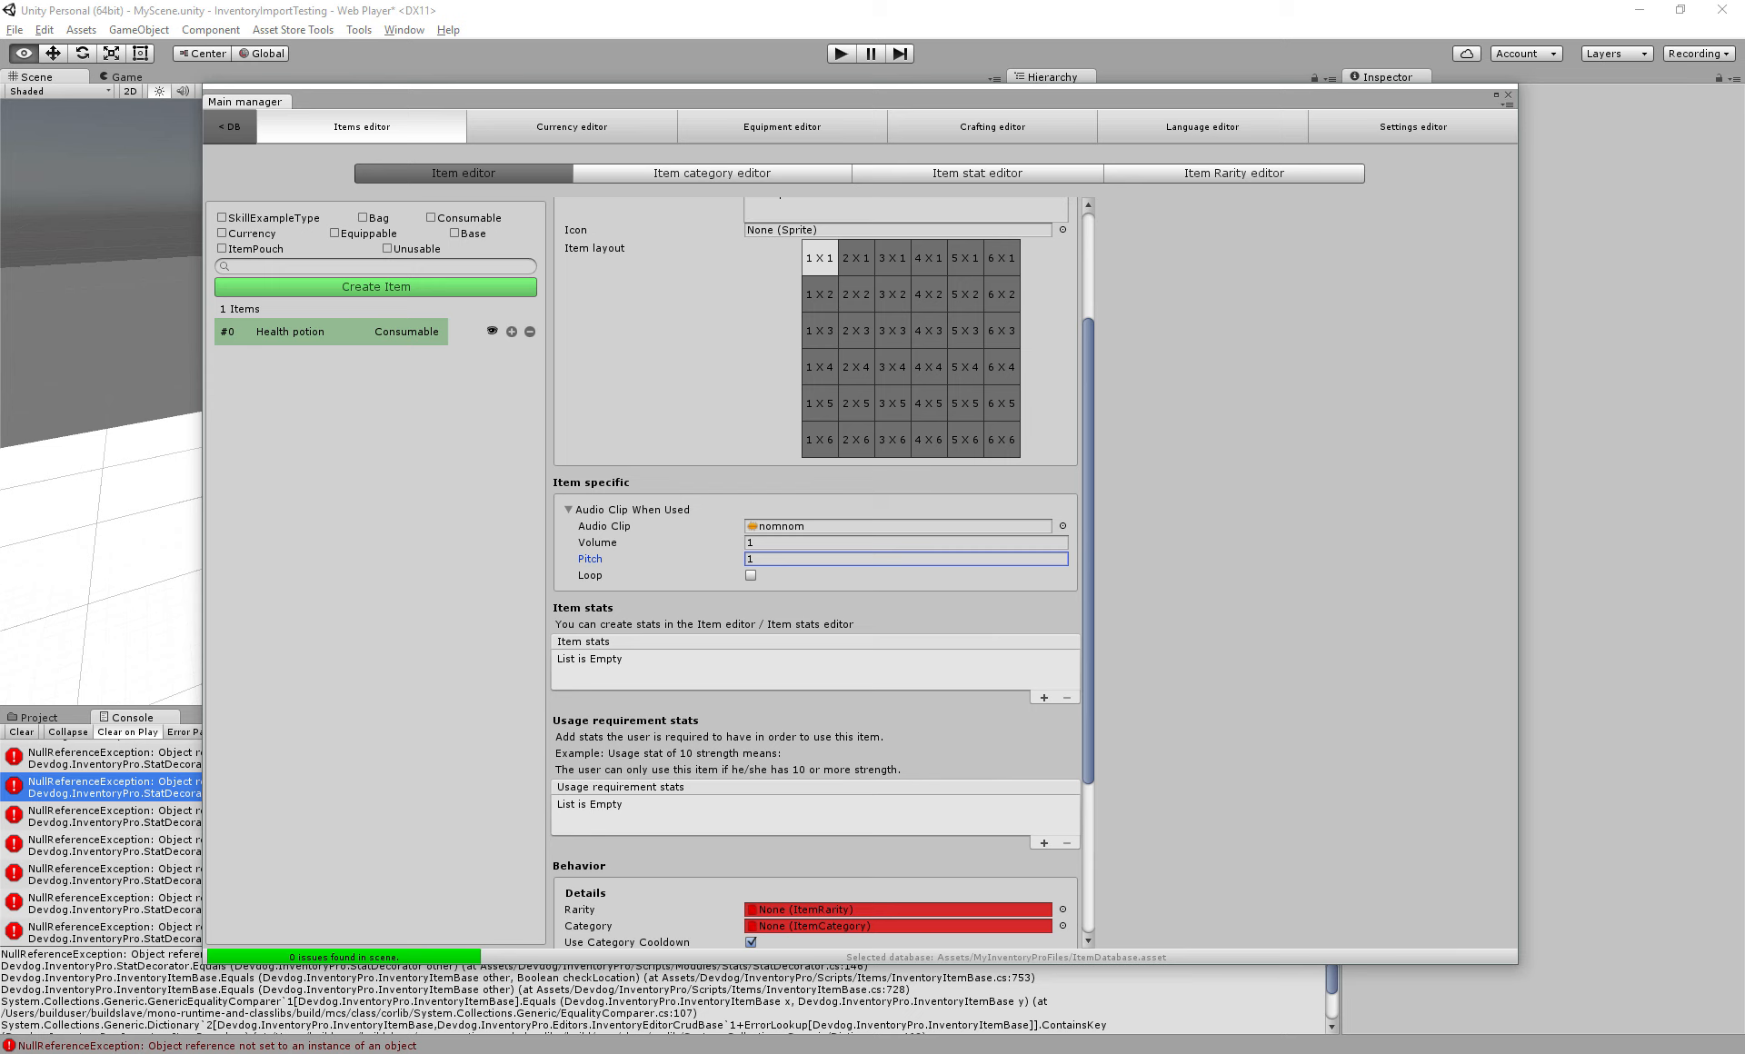
pyautogui.click(590, 510)
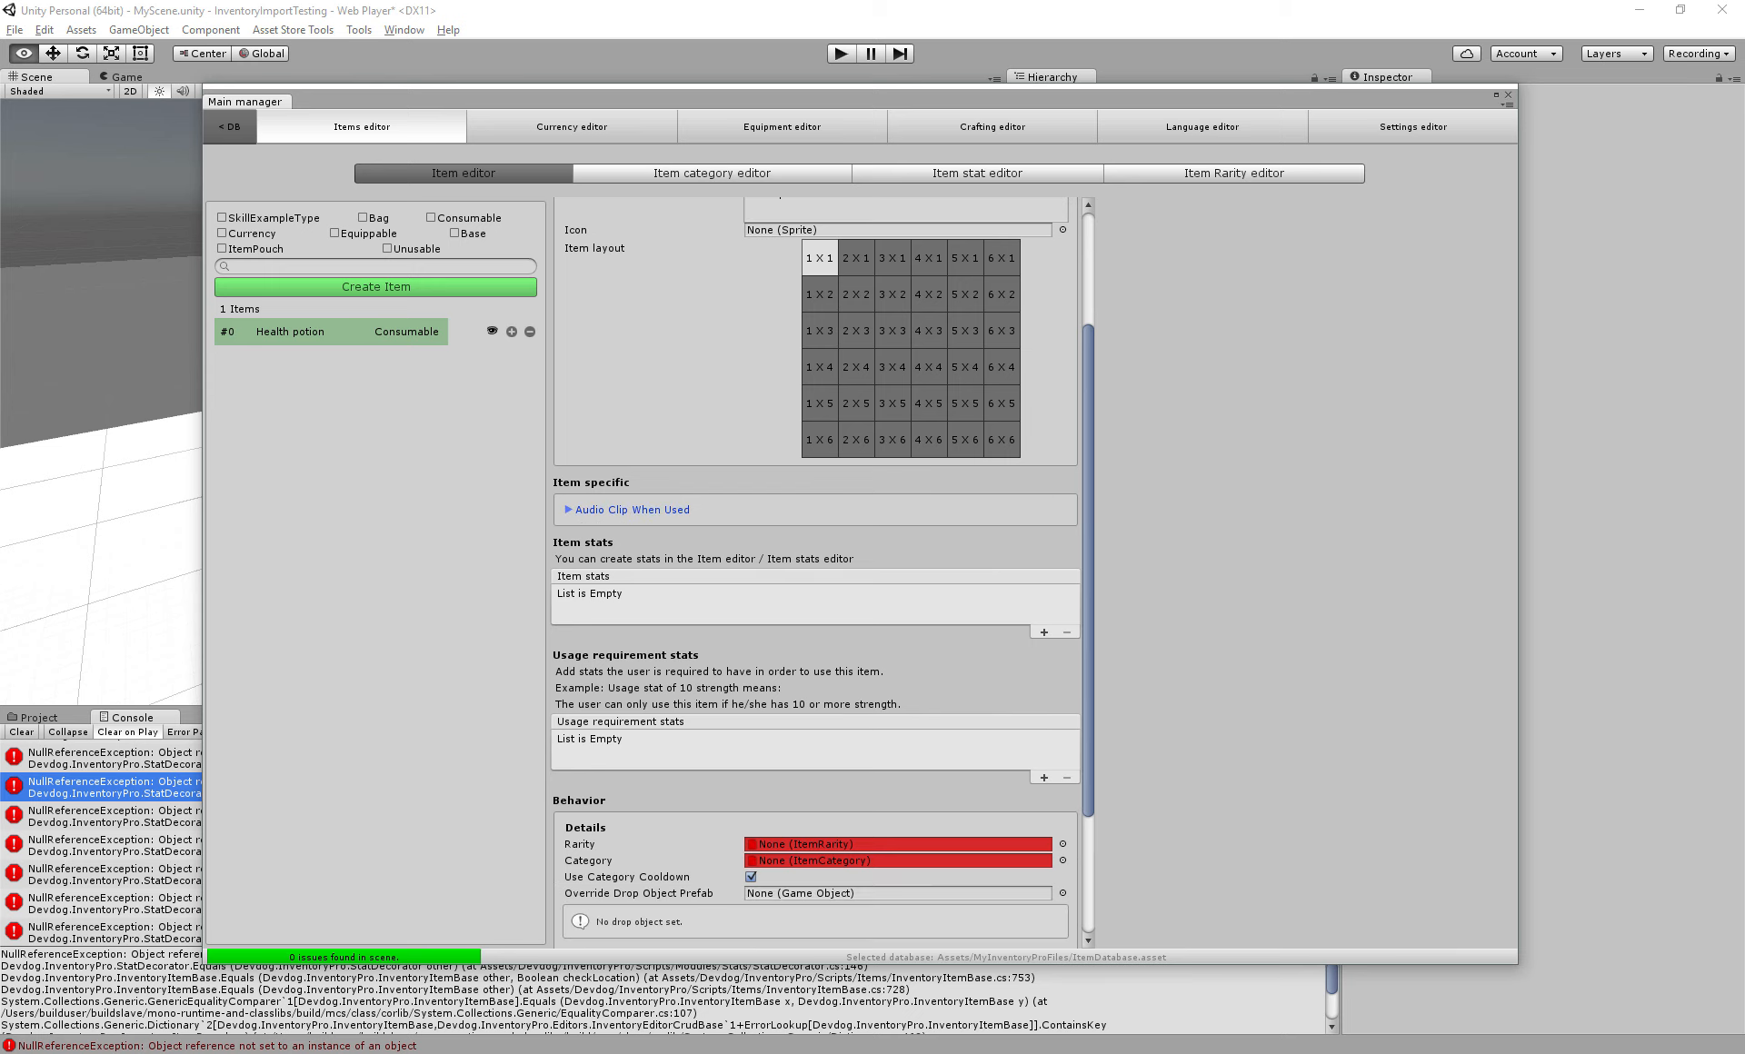
# Add an empty stat entry to the Health potion's item stats and remove it again
pyautogui.scroll(-3, 816, 572)
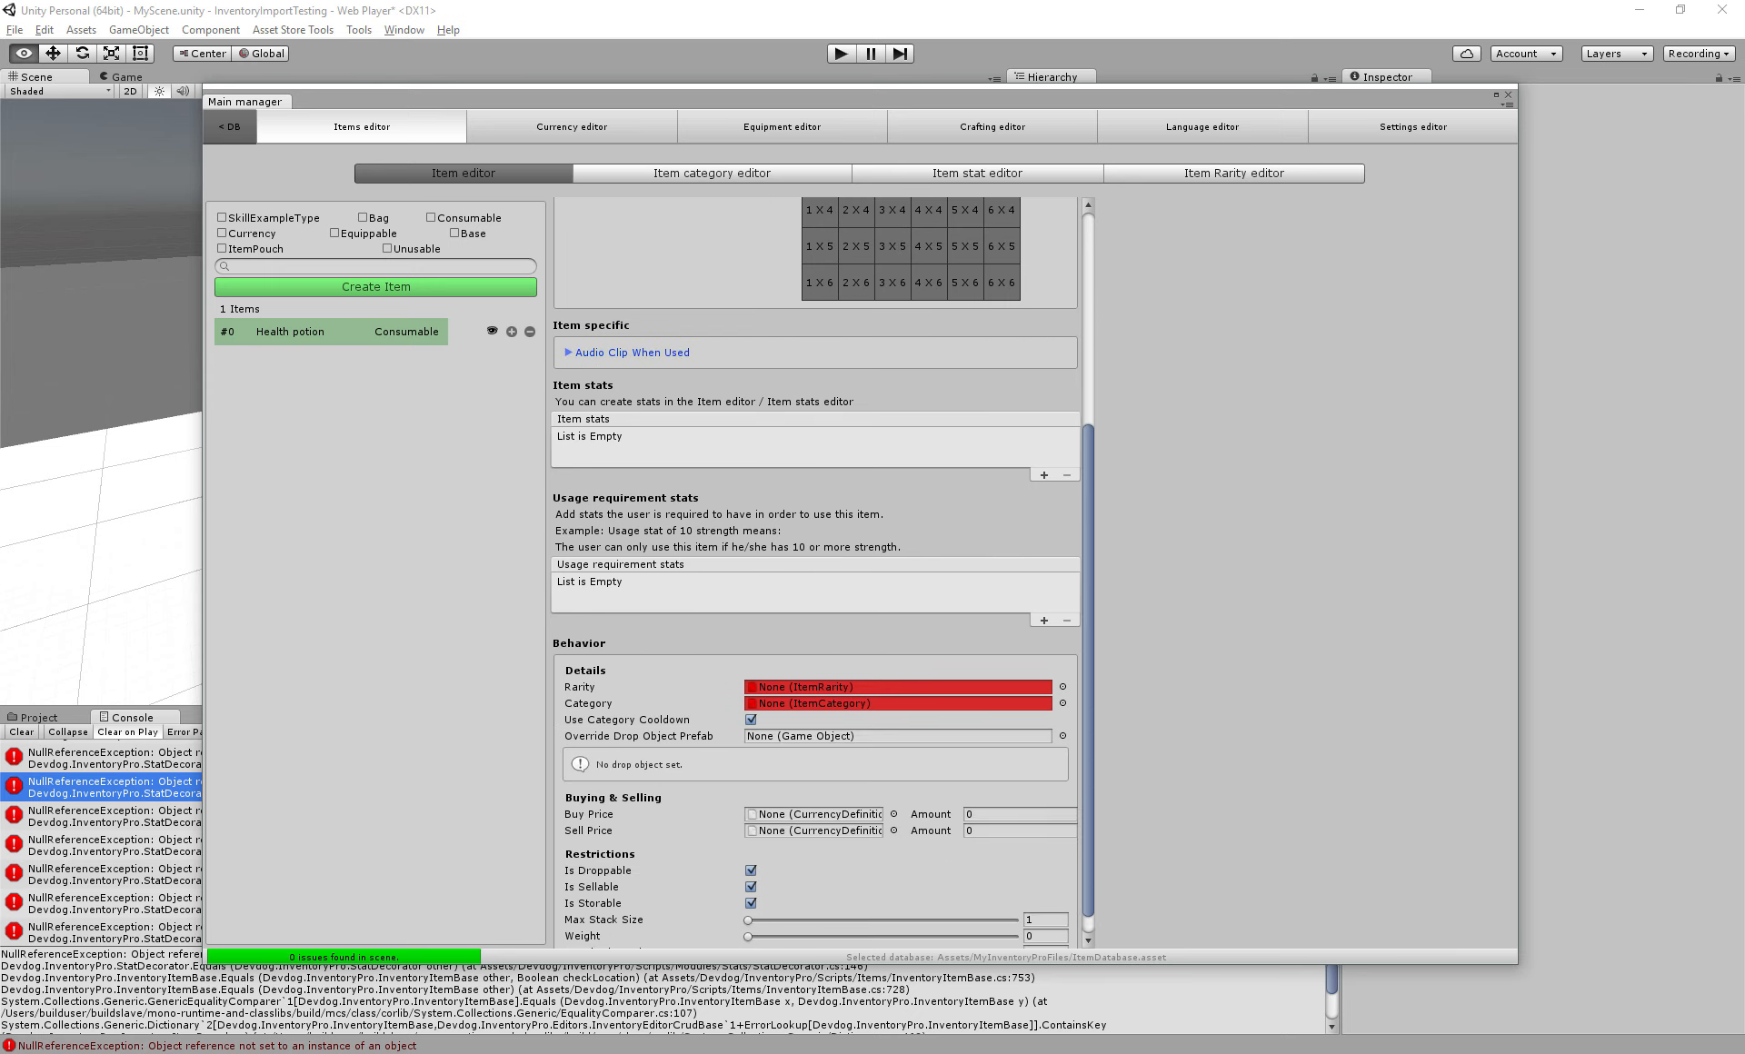
pyautogui.click(1044, 476)
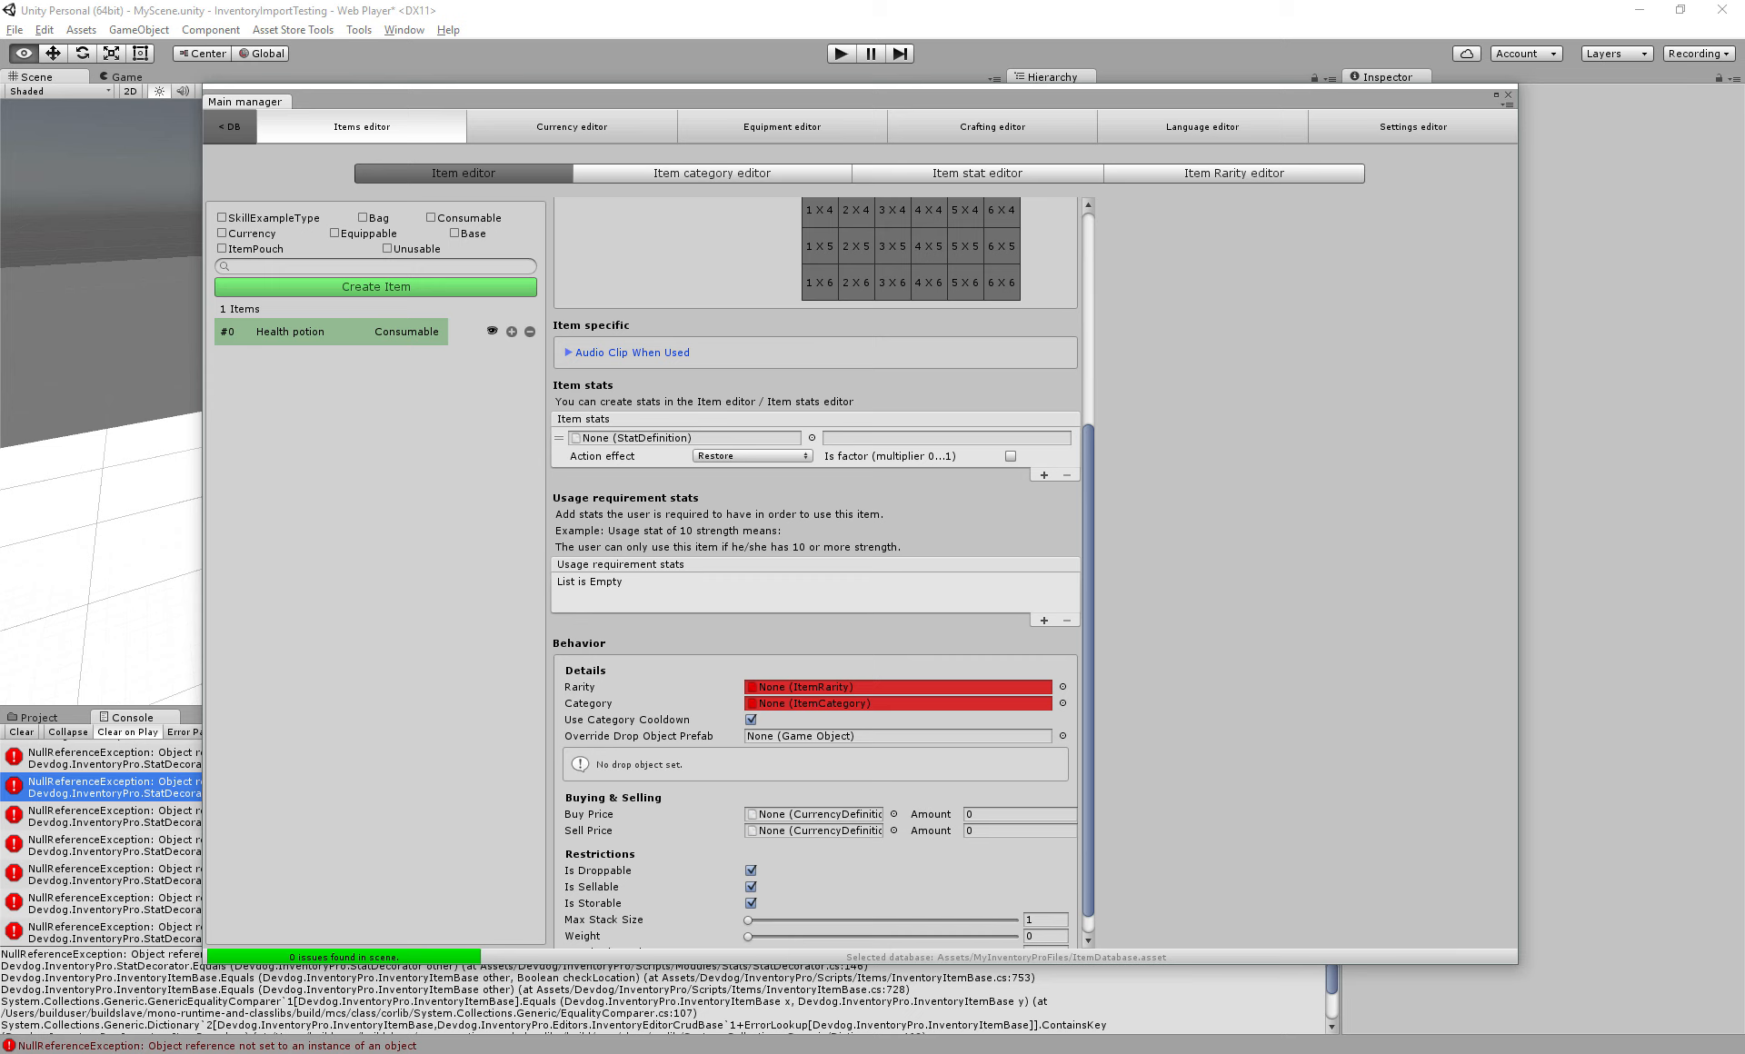
pyautogui.click(559, 439)
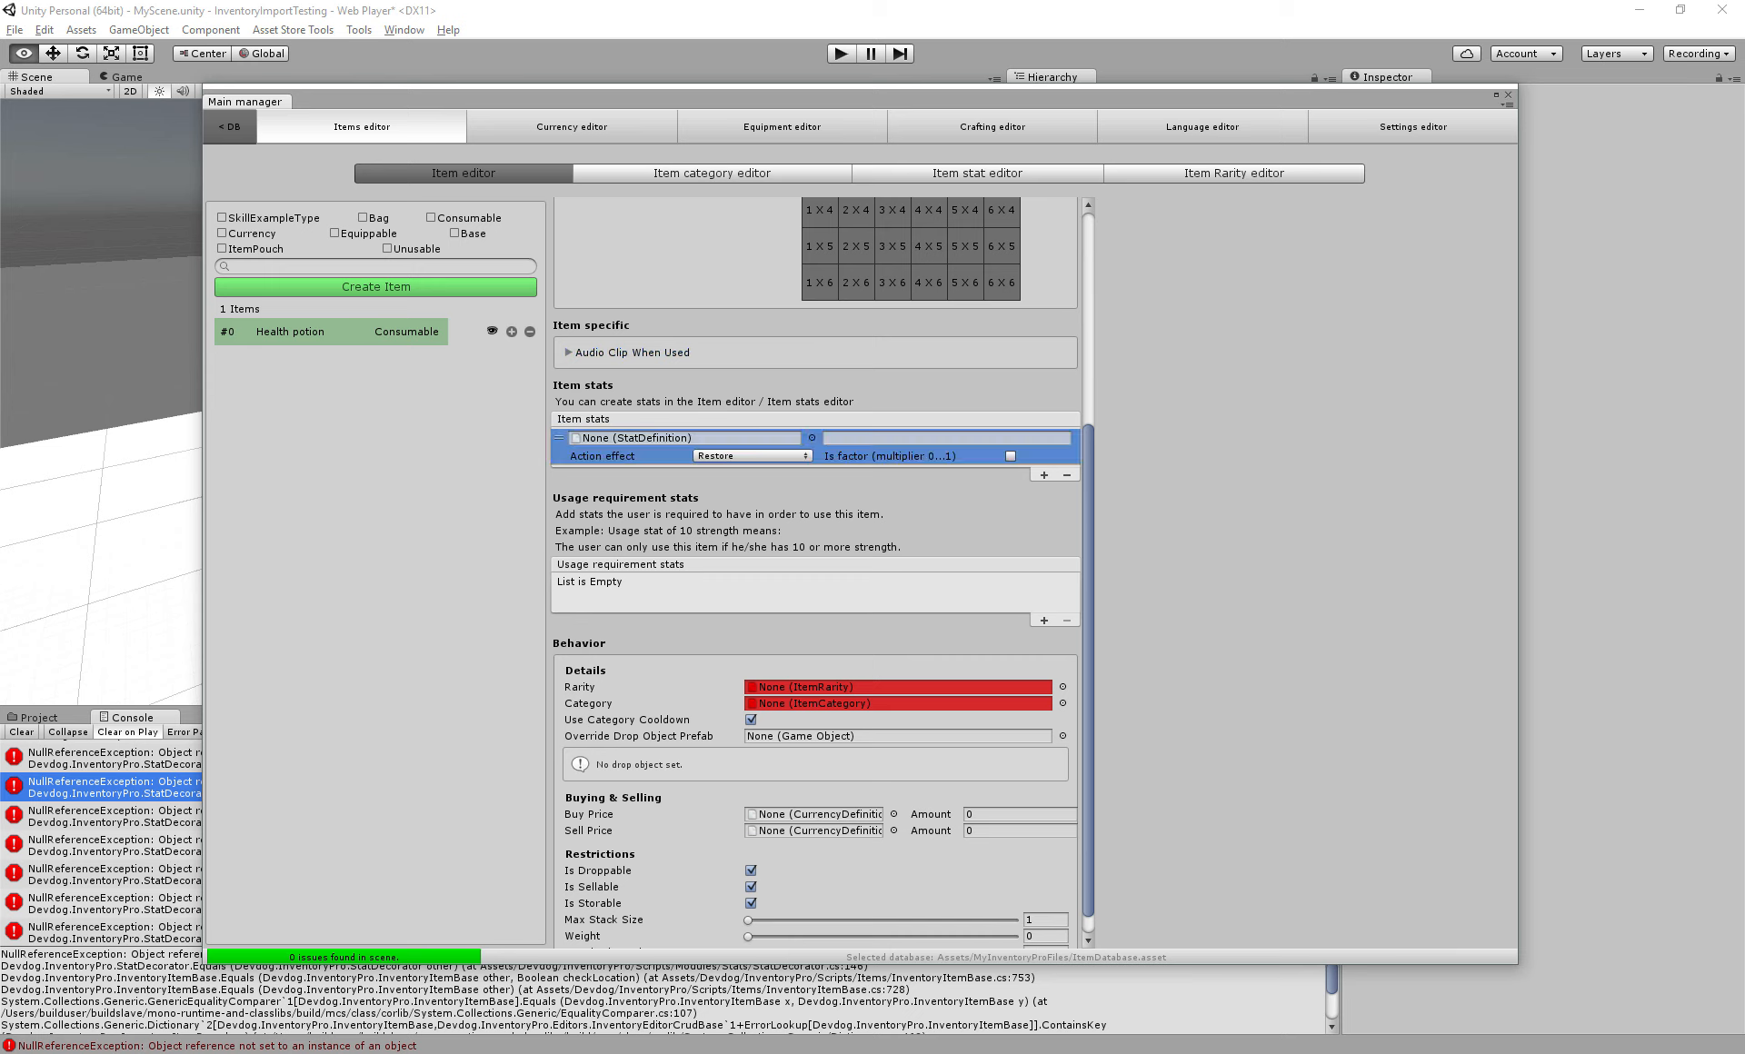
pyautogui.scroll(-1, 816, 573)
pyautogui.click(1067, 473)
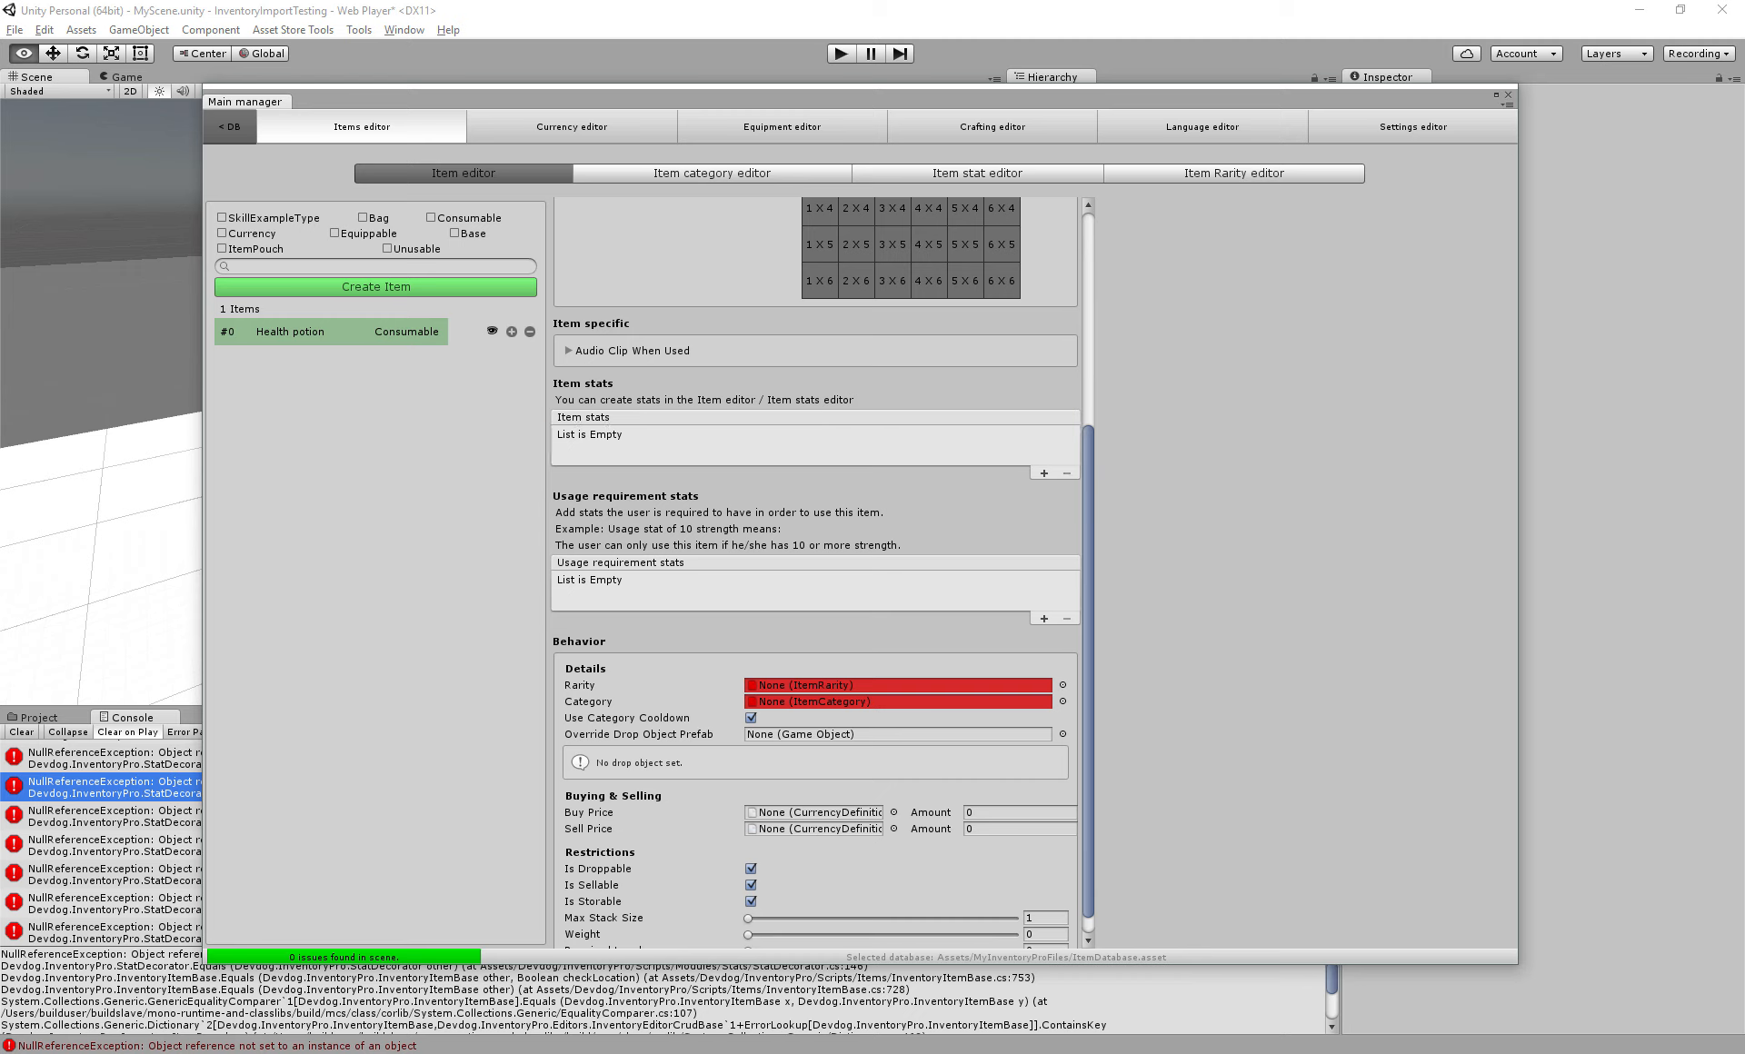
# Examine the Rarity, Category and Use Category Cooldown settings in the Health potion's behavior details
pyautogui.scroll(-1, 816, 573)
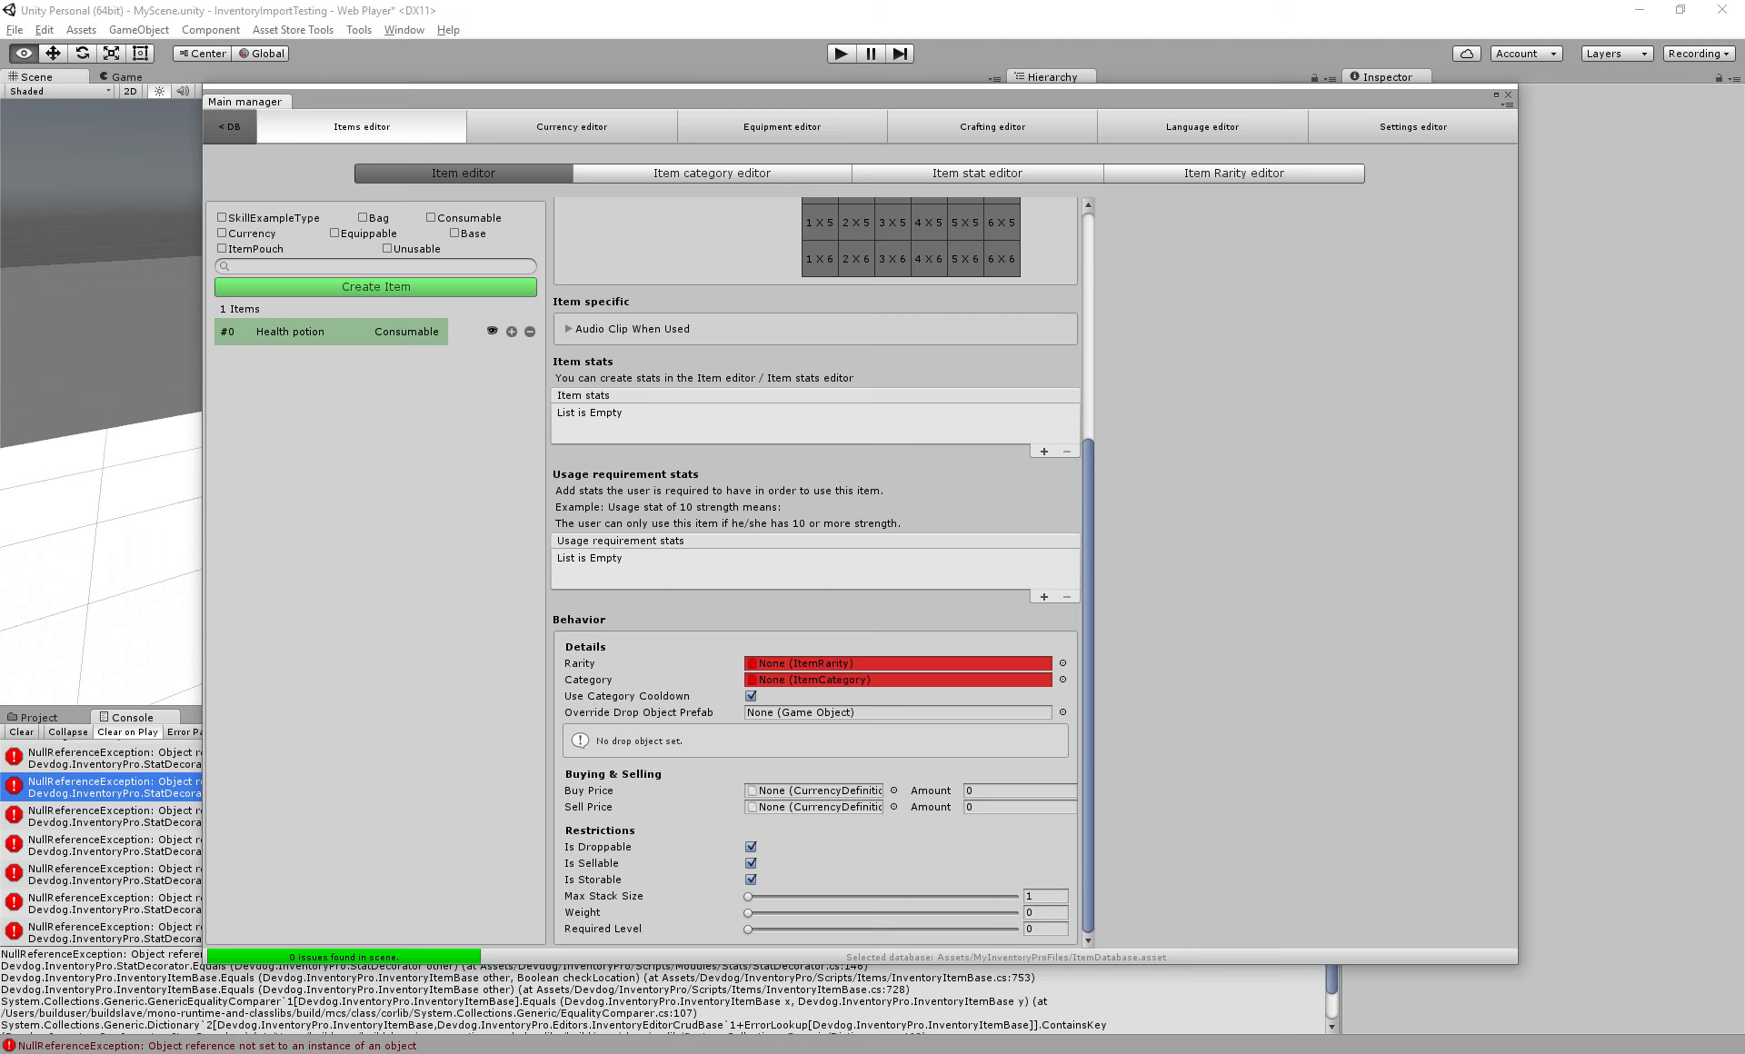
pyautogui.click(898, 664)
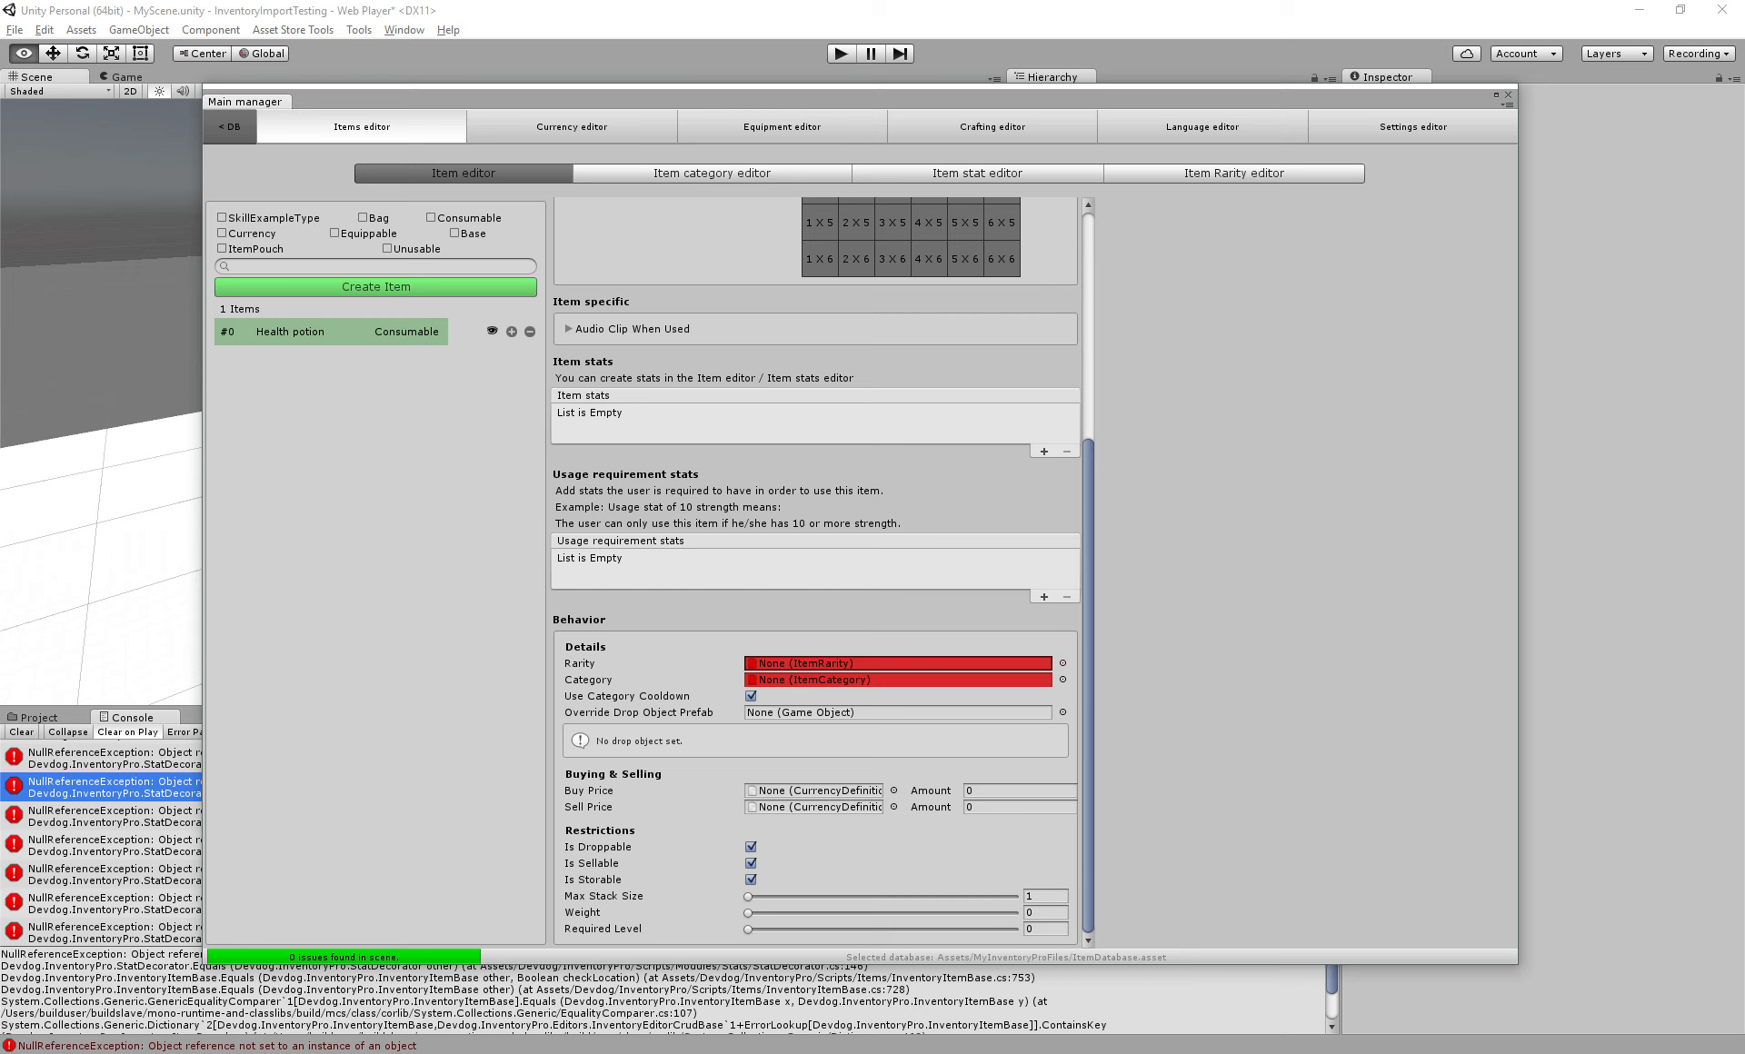
pyautogui.click(898, 680)
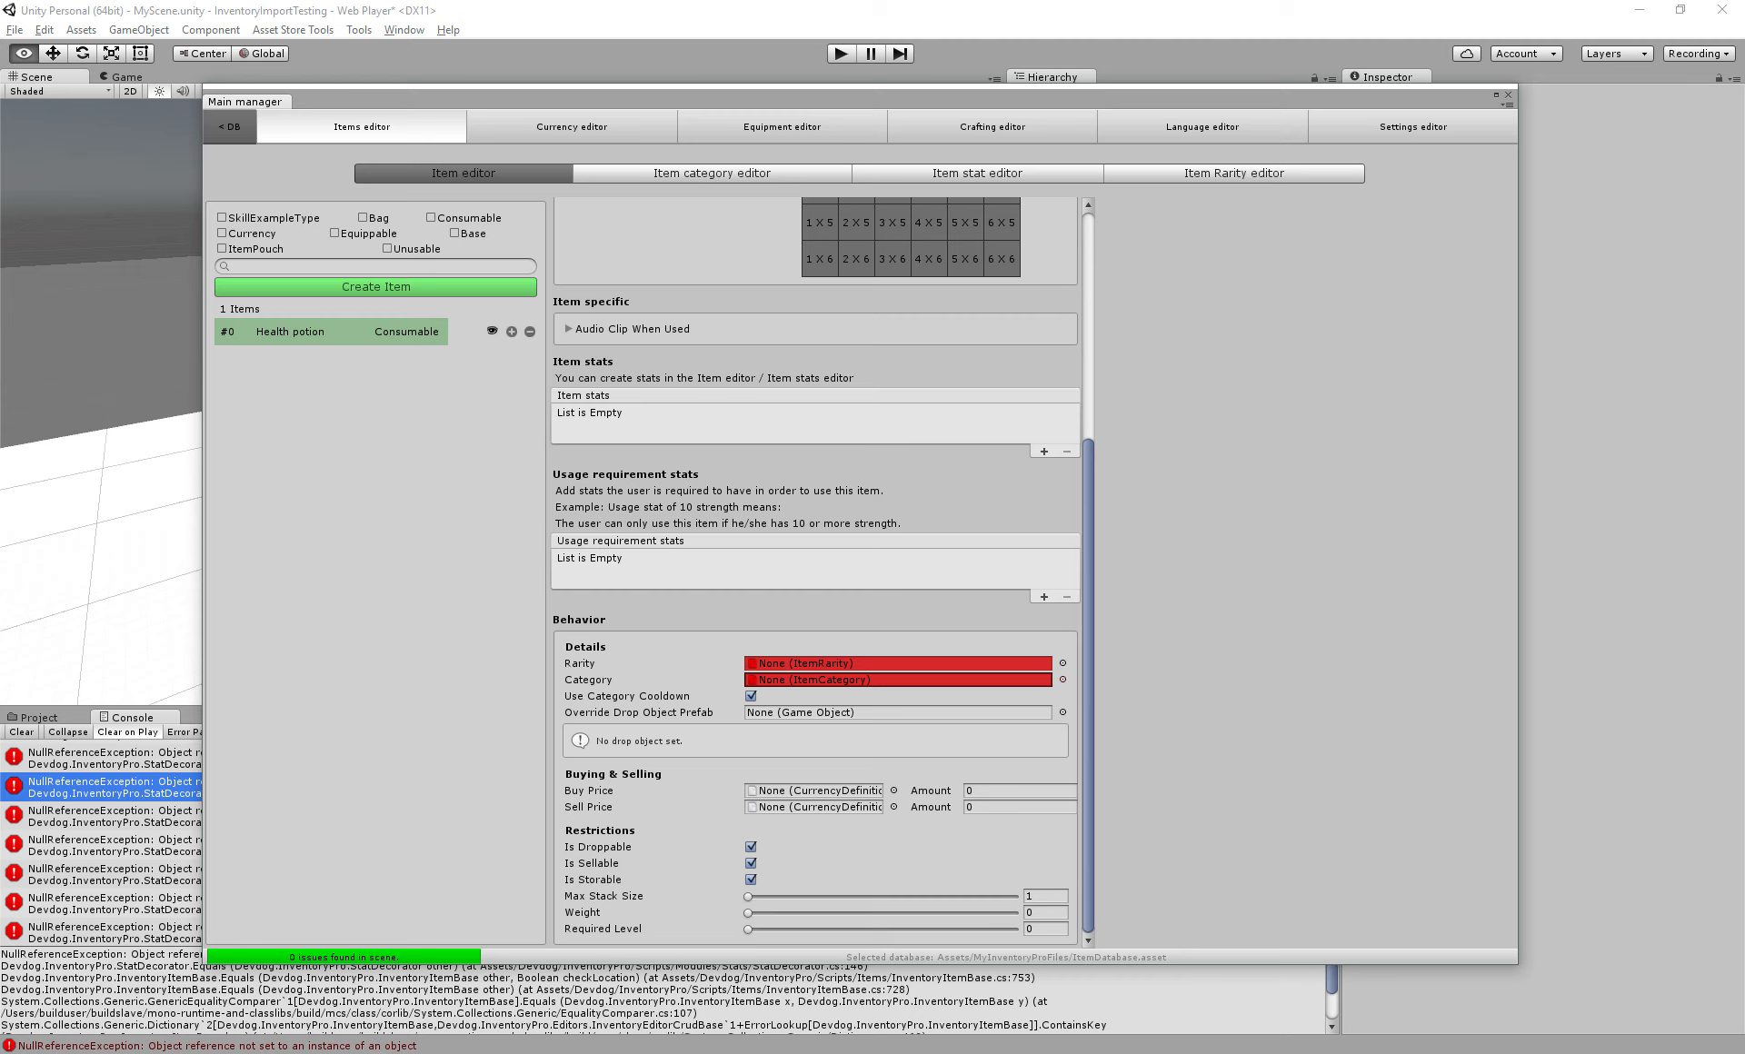
pyautogui.click(628, 697)
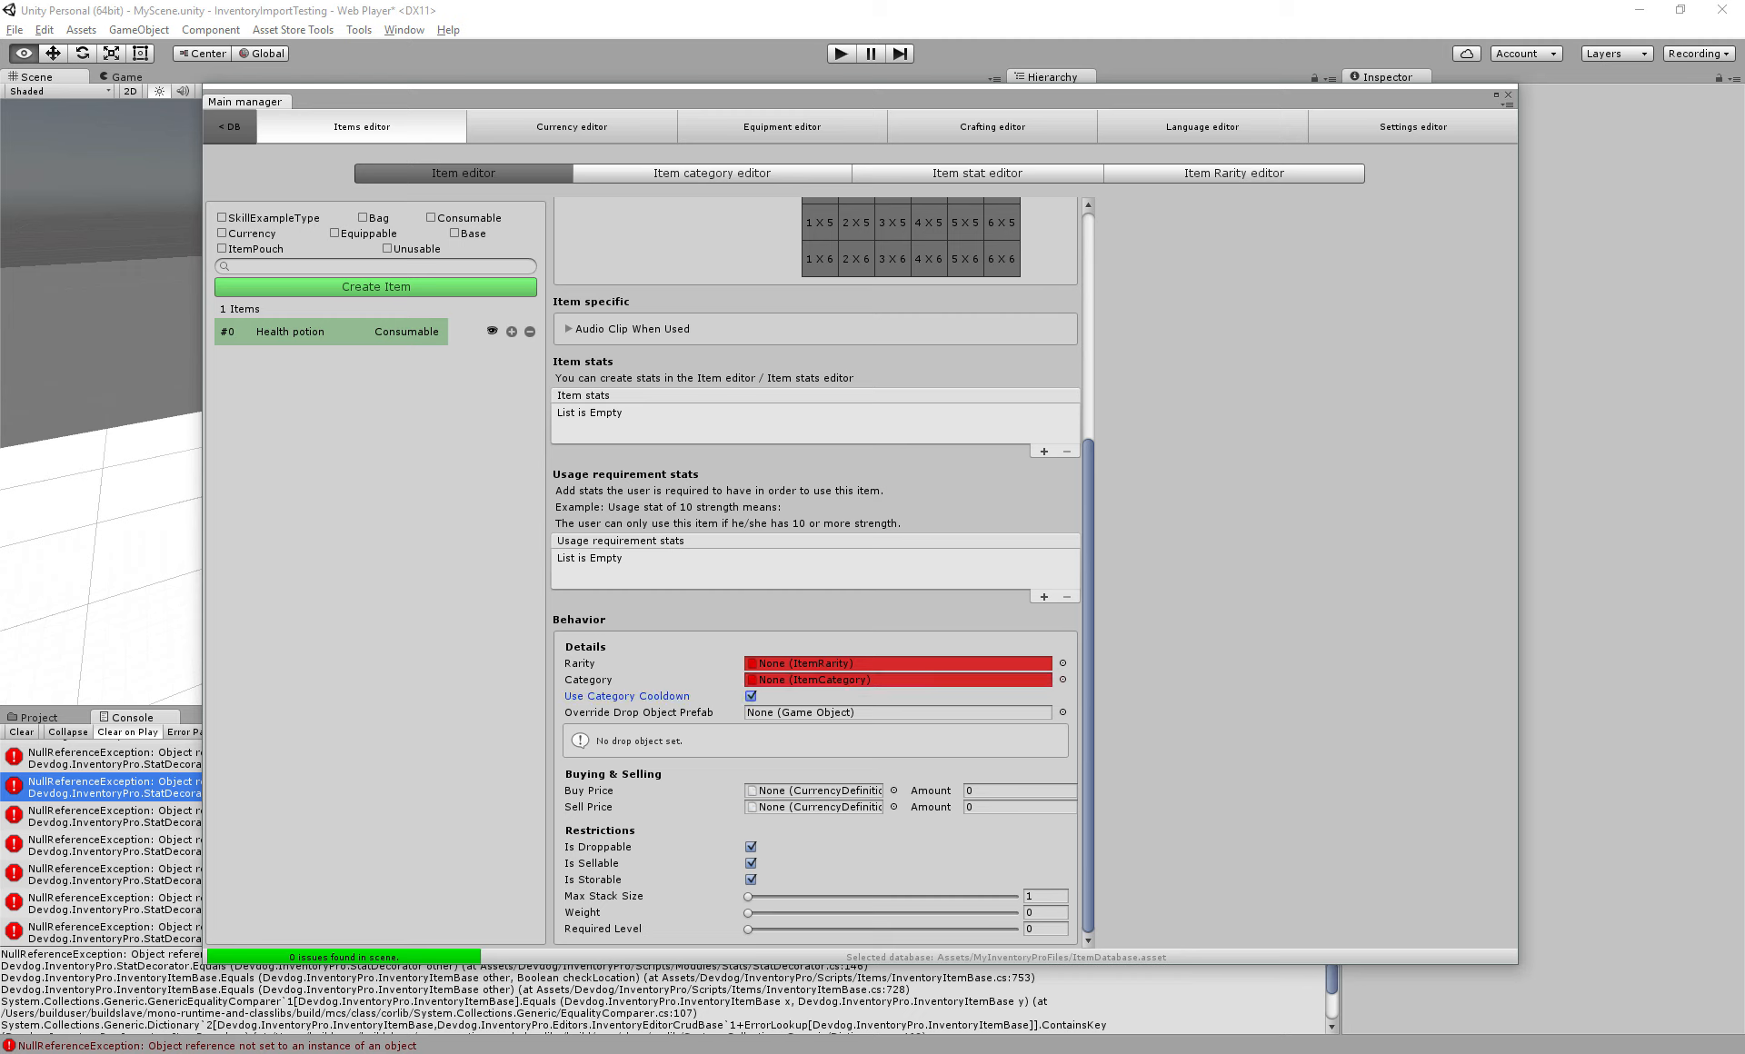
# Create a new item category named "None"
pyautogui.click(712, 173)
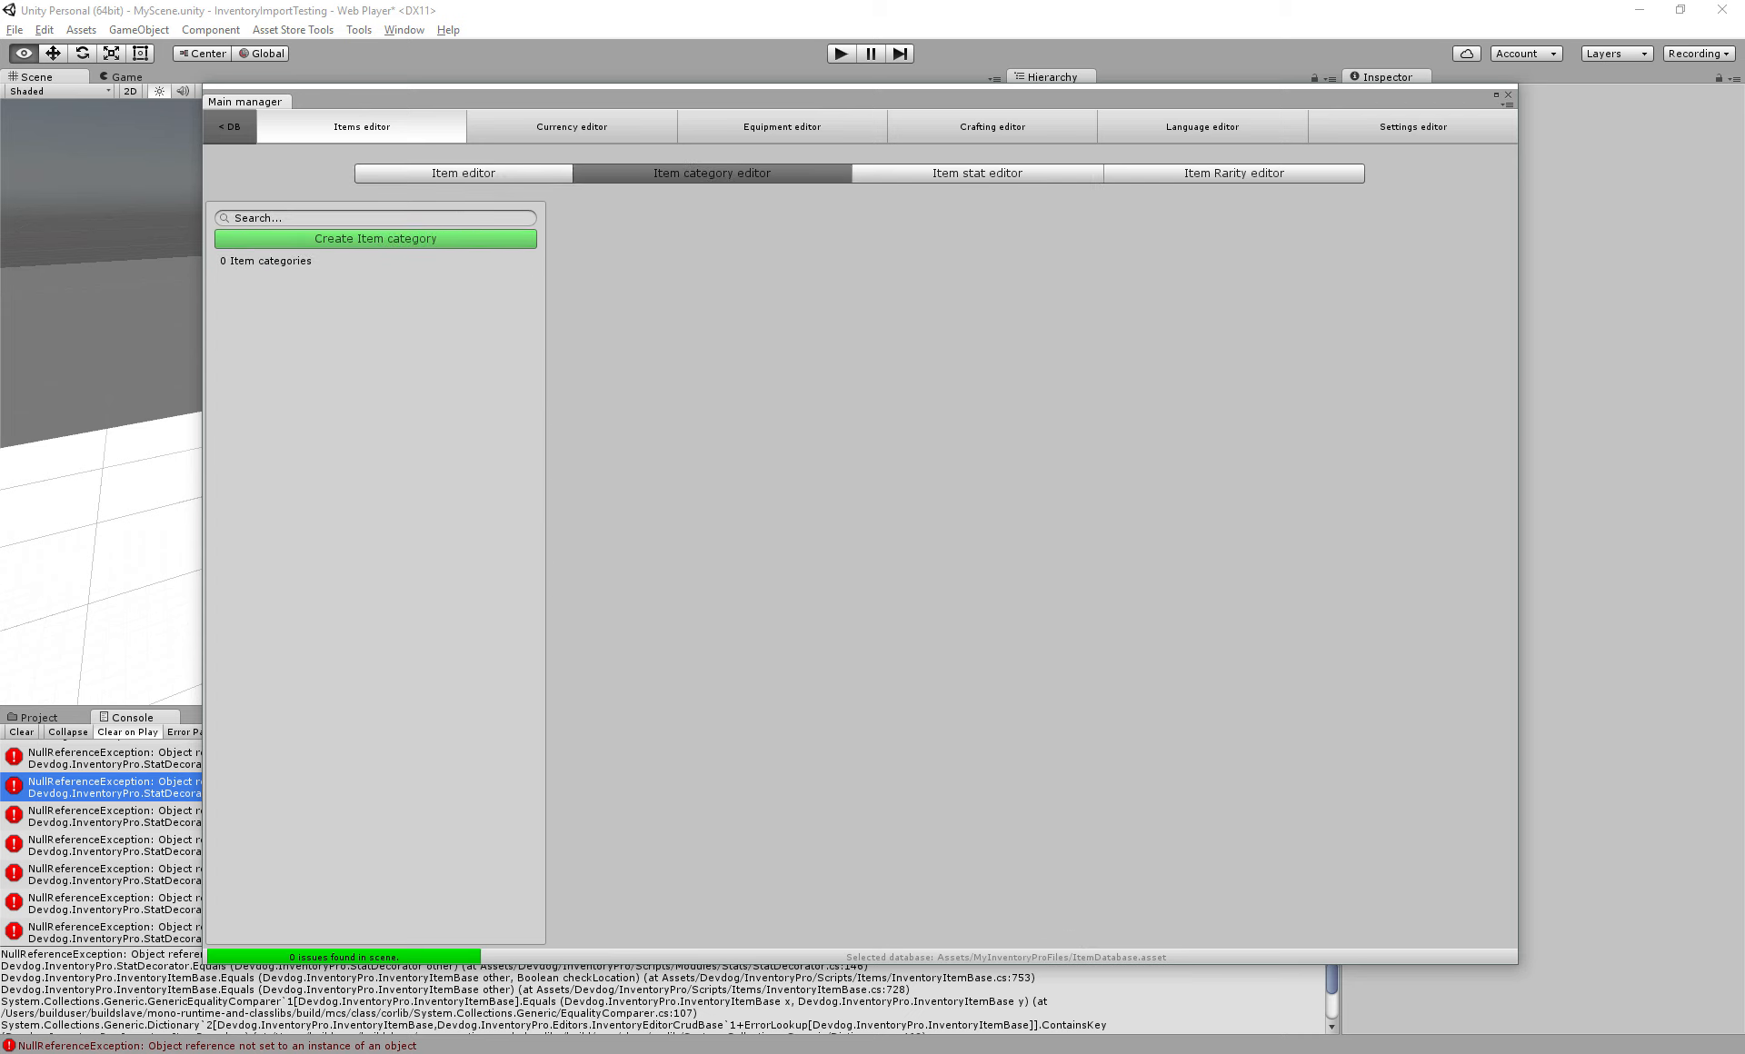
pyautogui.click(375, 240)
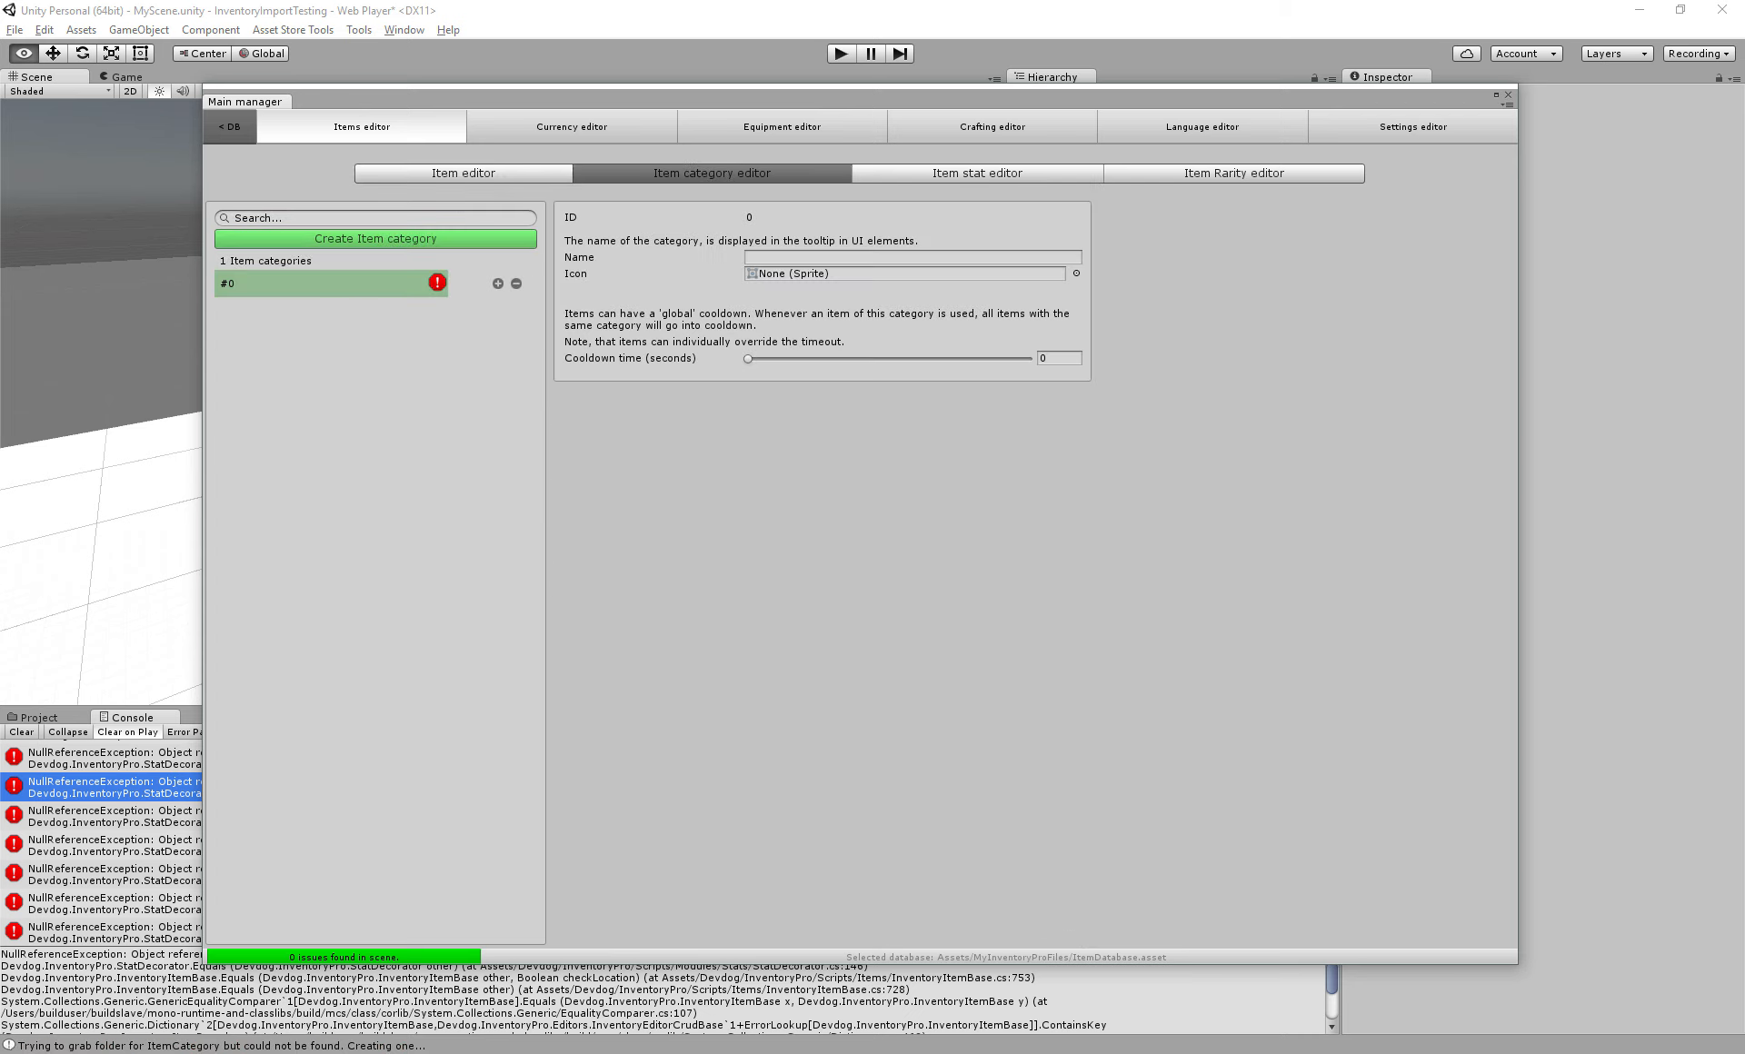
pyautogui.click(913, 257)
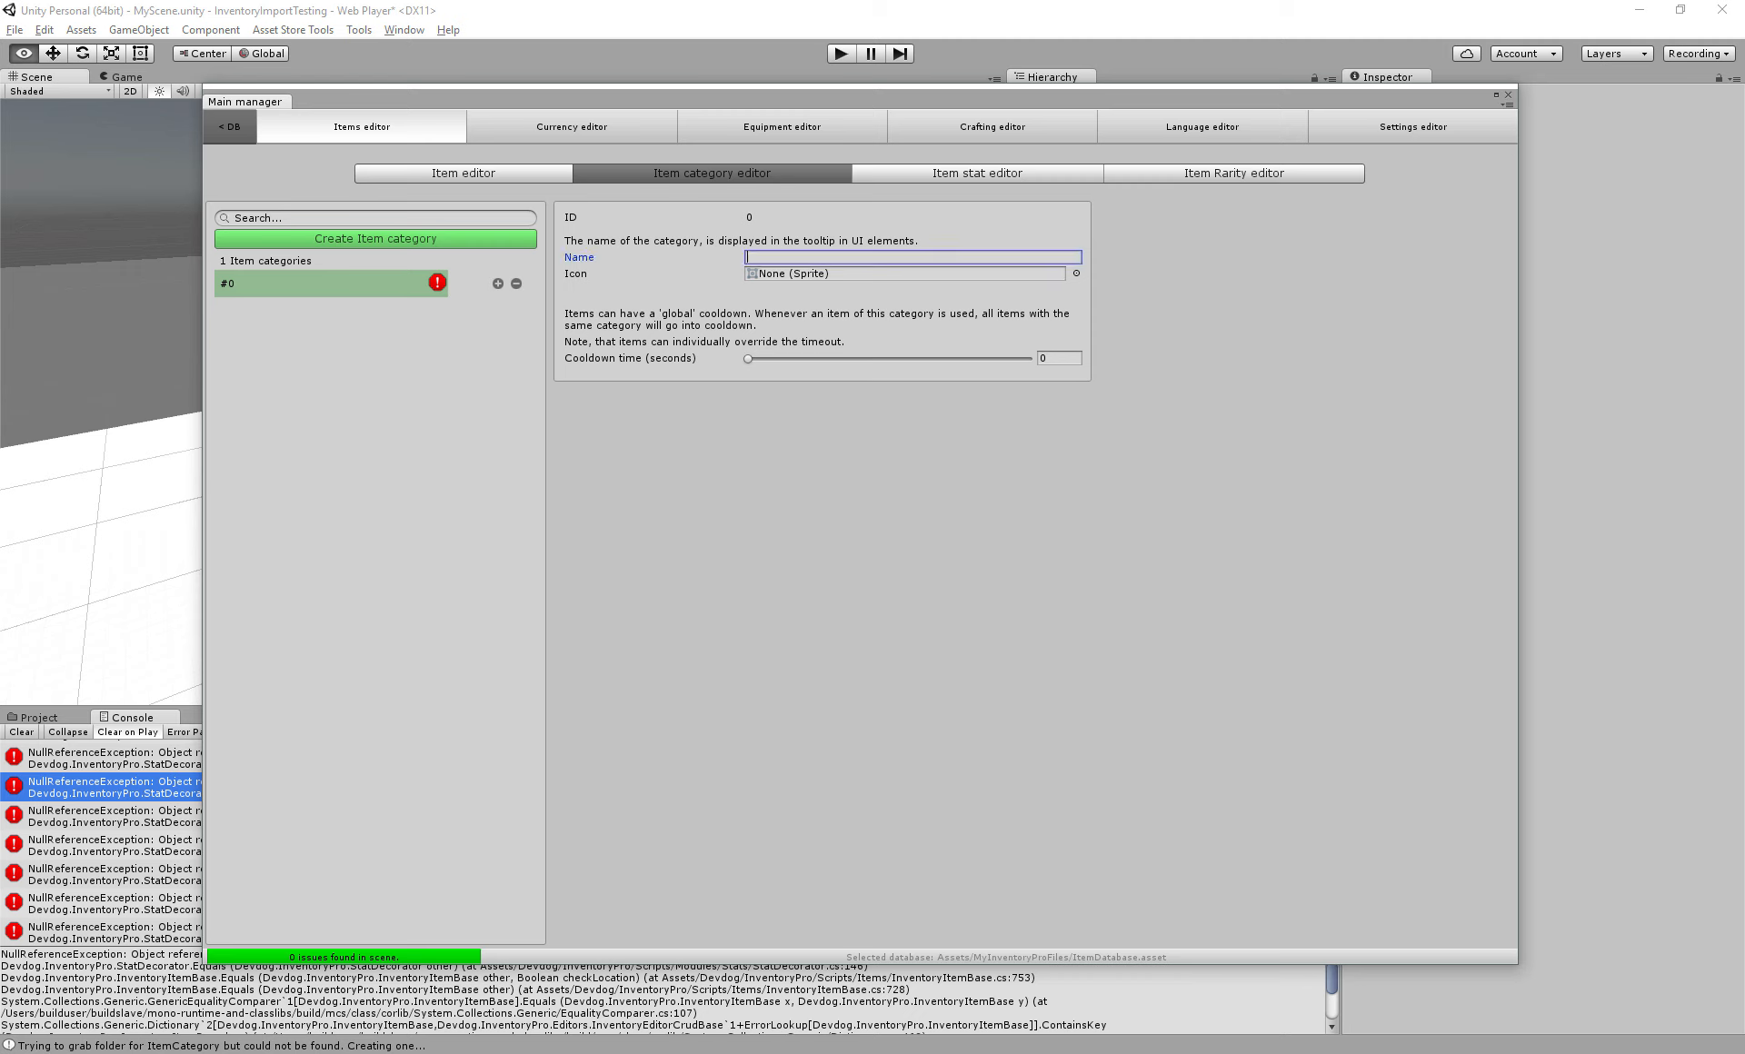
pyautogui.write('Norm')
pyautogui.press('BackSpace')
pyautogui.press('BackSpace')
pyautogui.press('BackSpace')
pyautogui.press('BackSpace')
pyautogui.write('None')
# Create an item category named "Consumable" with a cooldown time of 10 seconds and save the scene
pyautogui.click(375, 238)
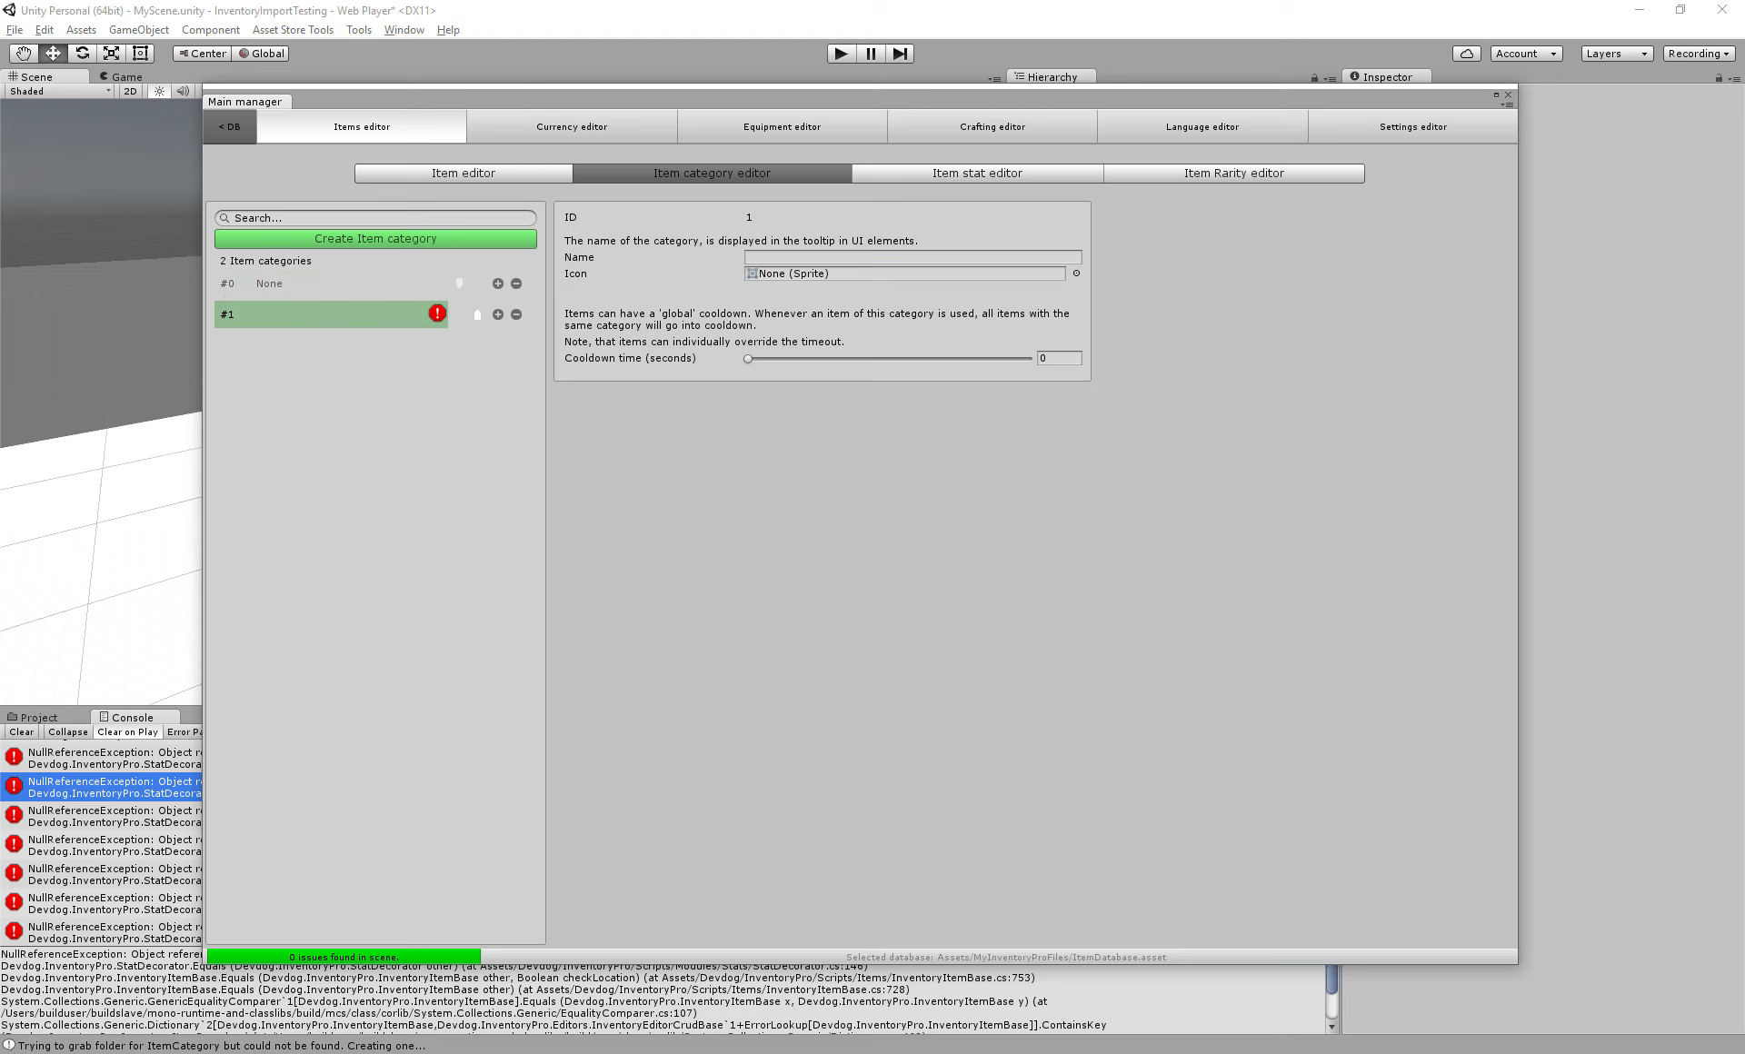
pyautogui.click(913, 258)
pyautogui.write('Consumable')
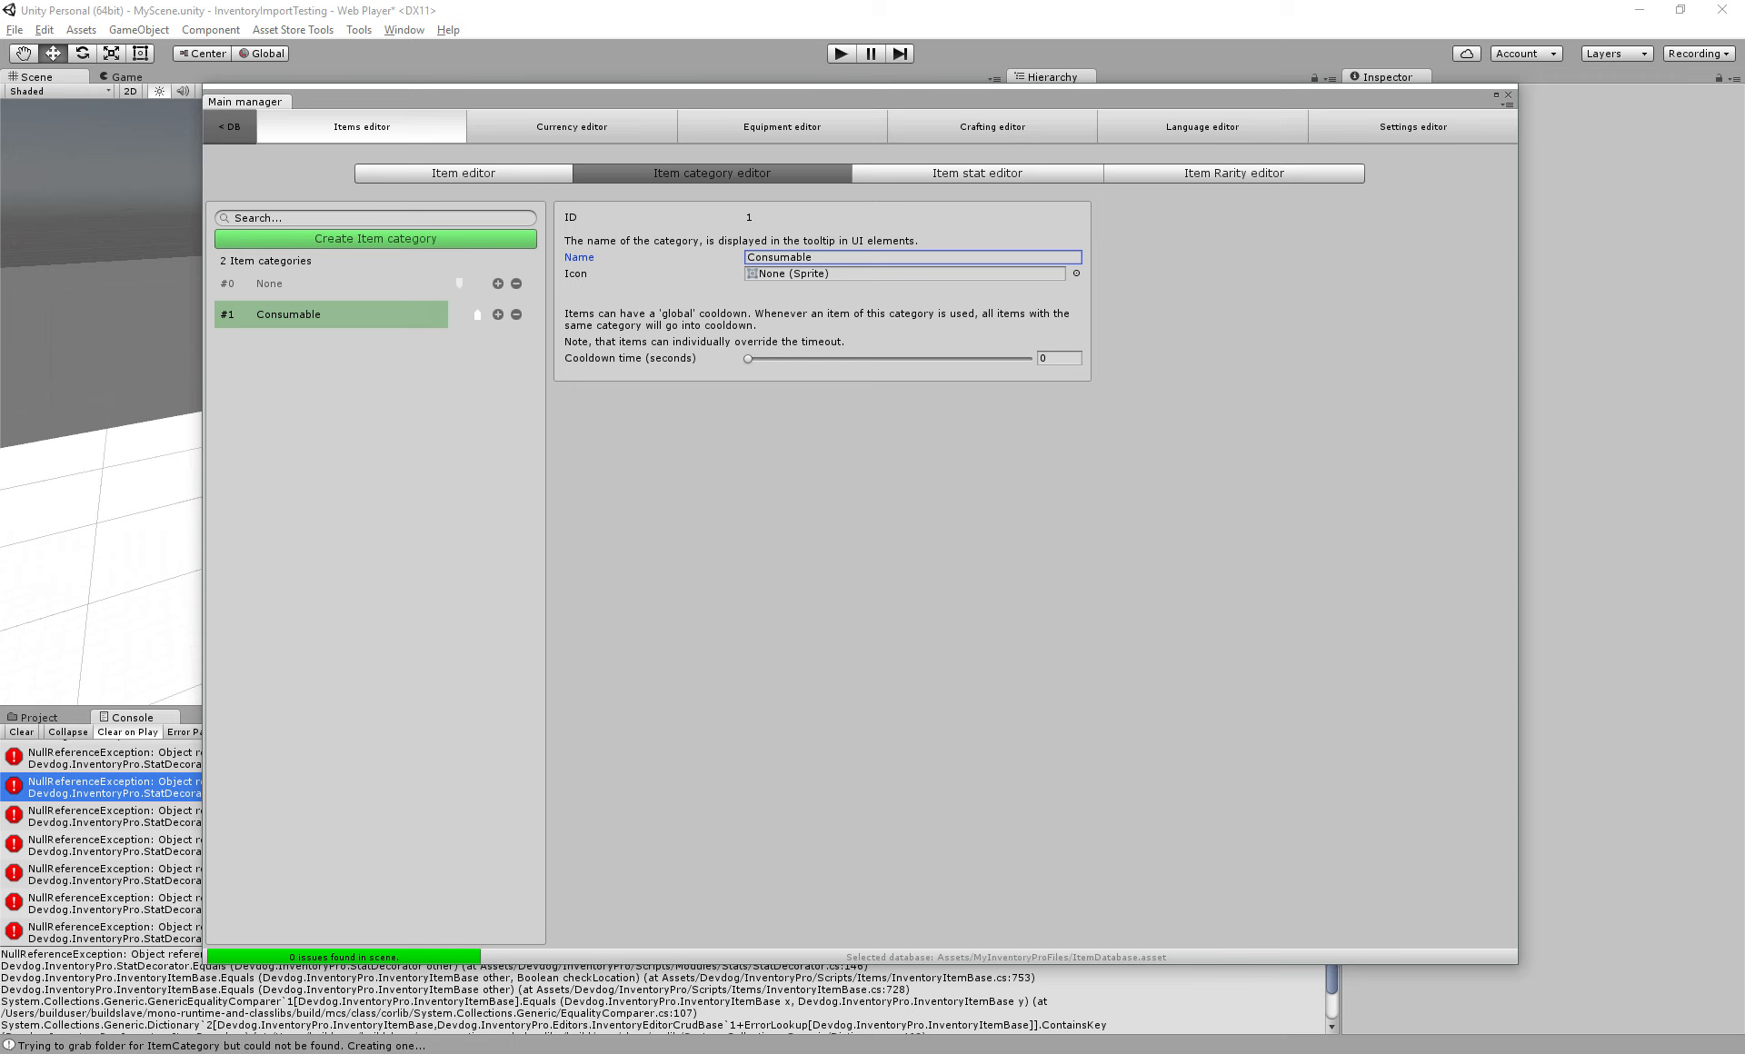
pyautogui.click(1059, 358)
pyautogui.write('10')
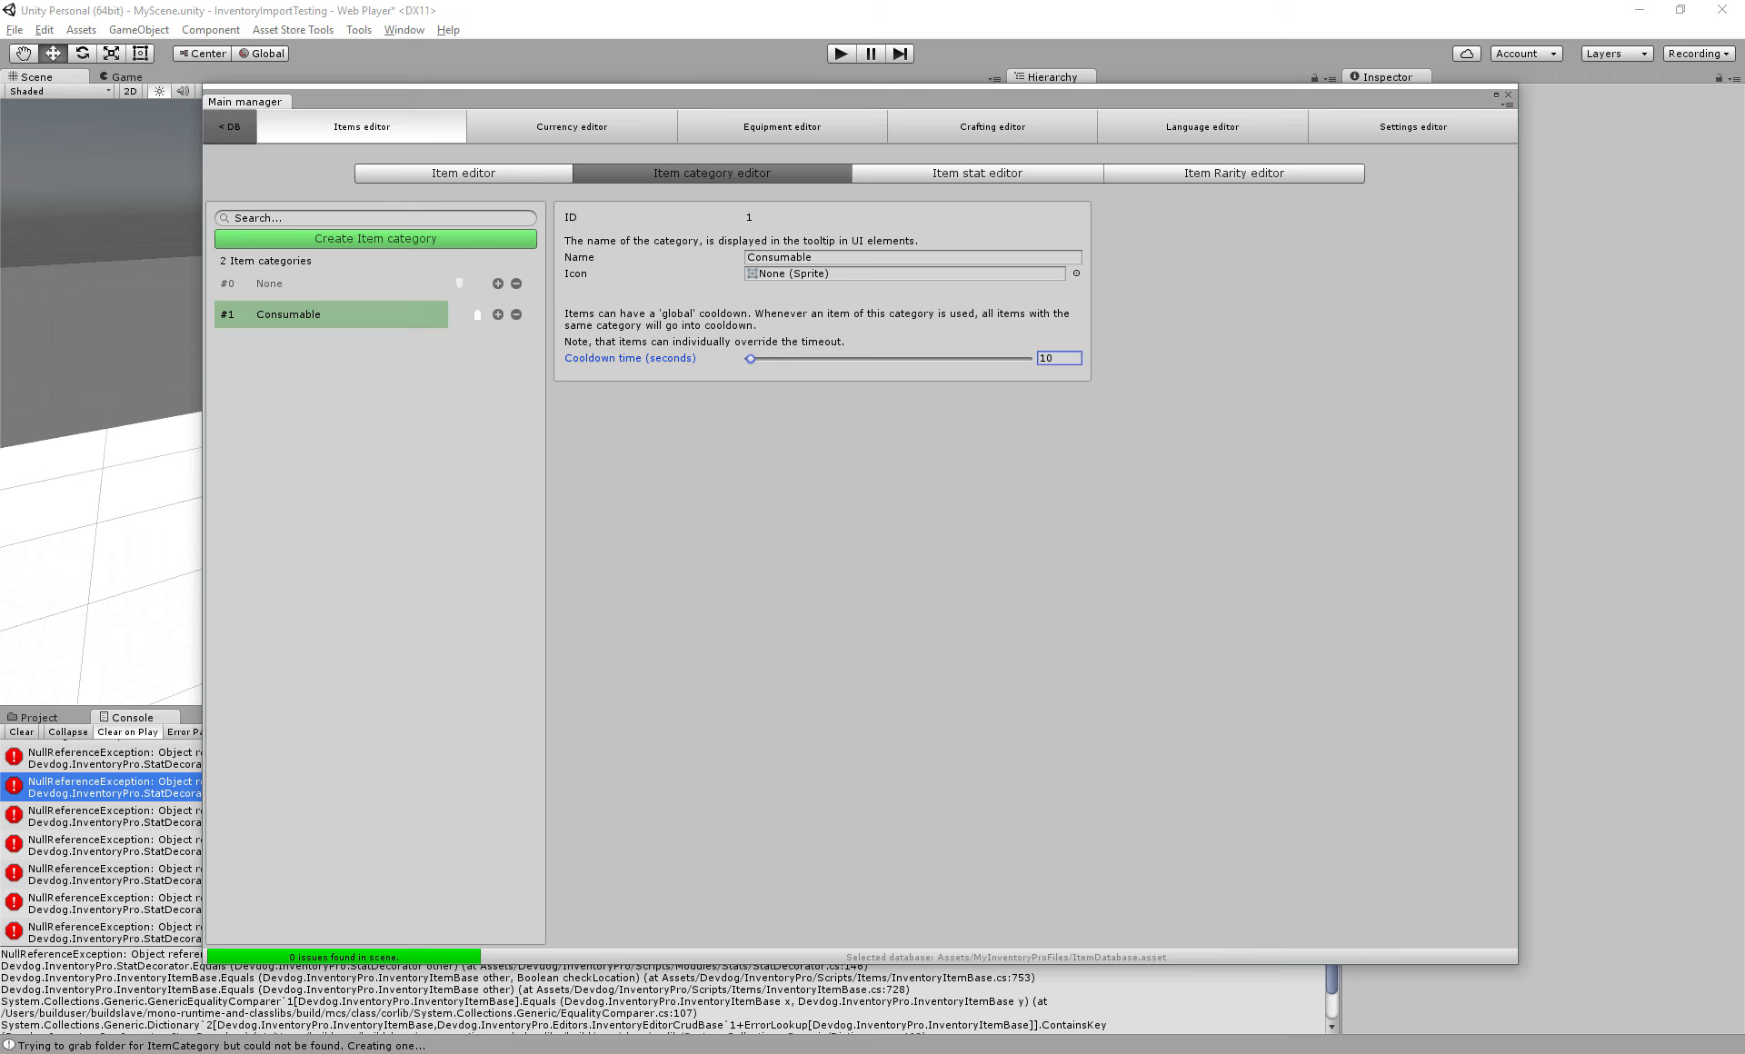
pyautogui.hotkey('ctrl', 's')
# Assign the Consumable category to the Health potion item
pyautogui.click(464, 173)
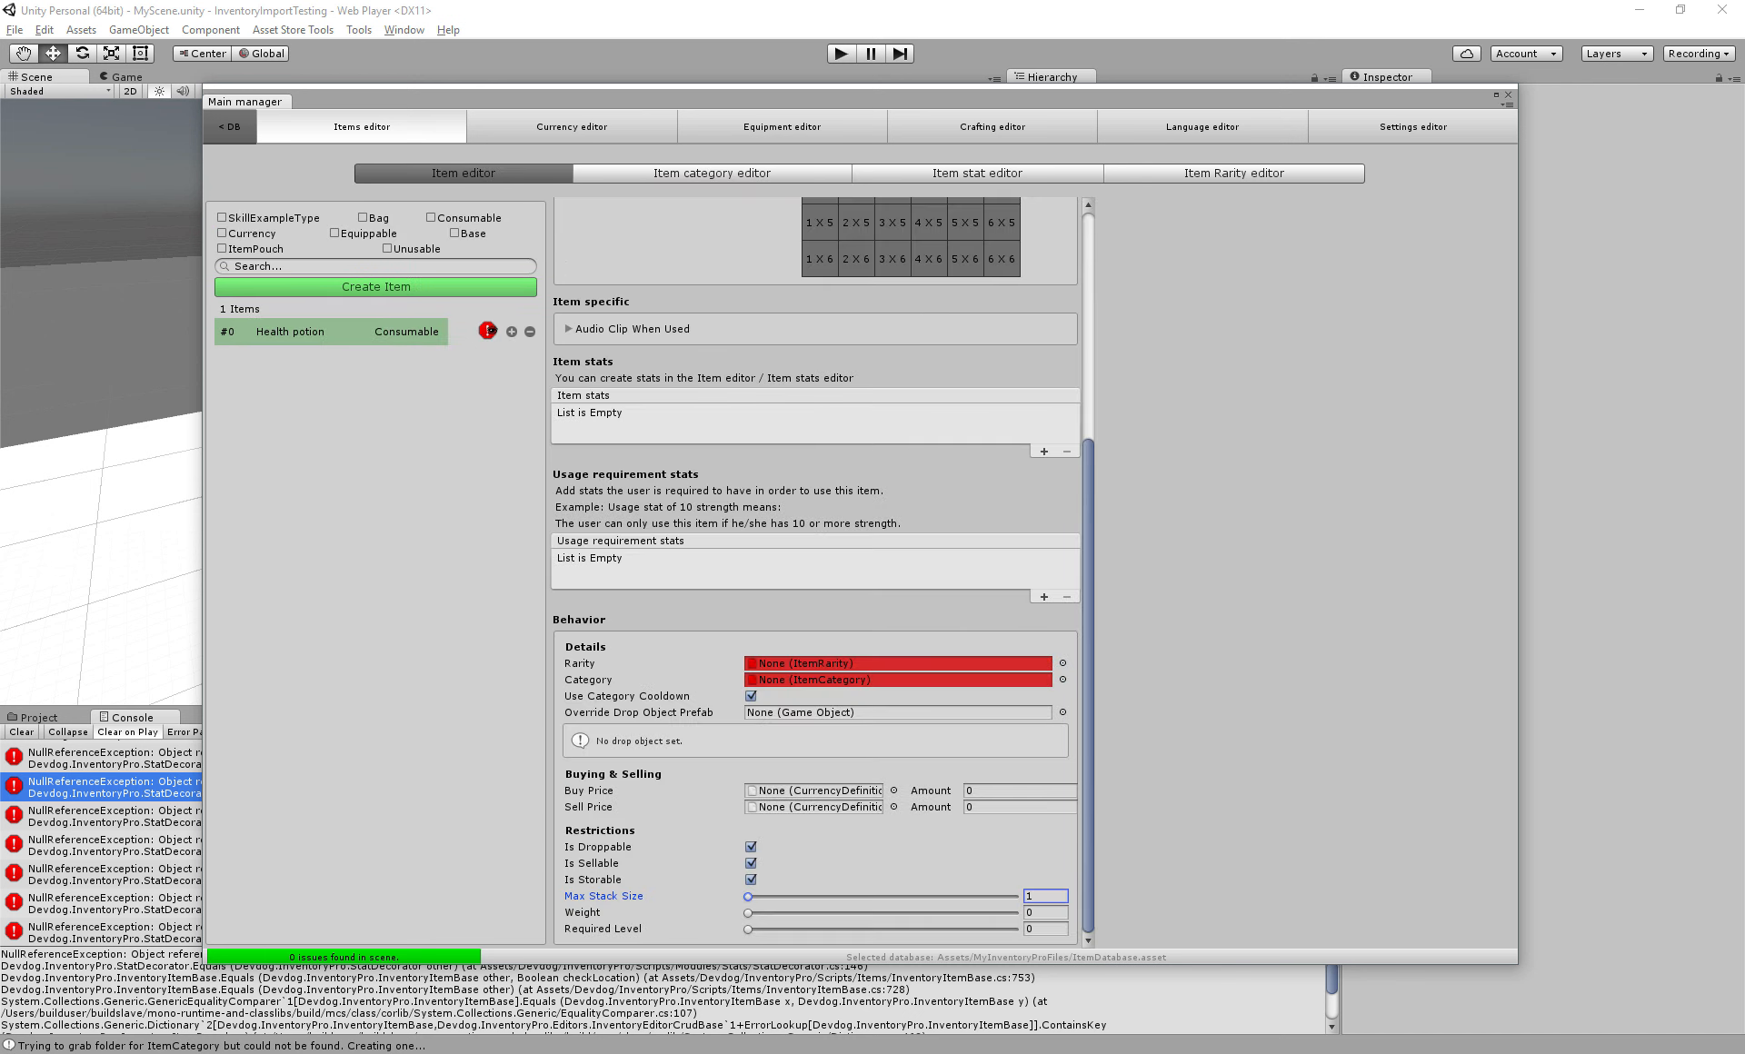
pyautogui.click(1062, 679)
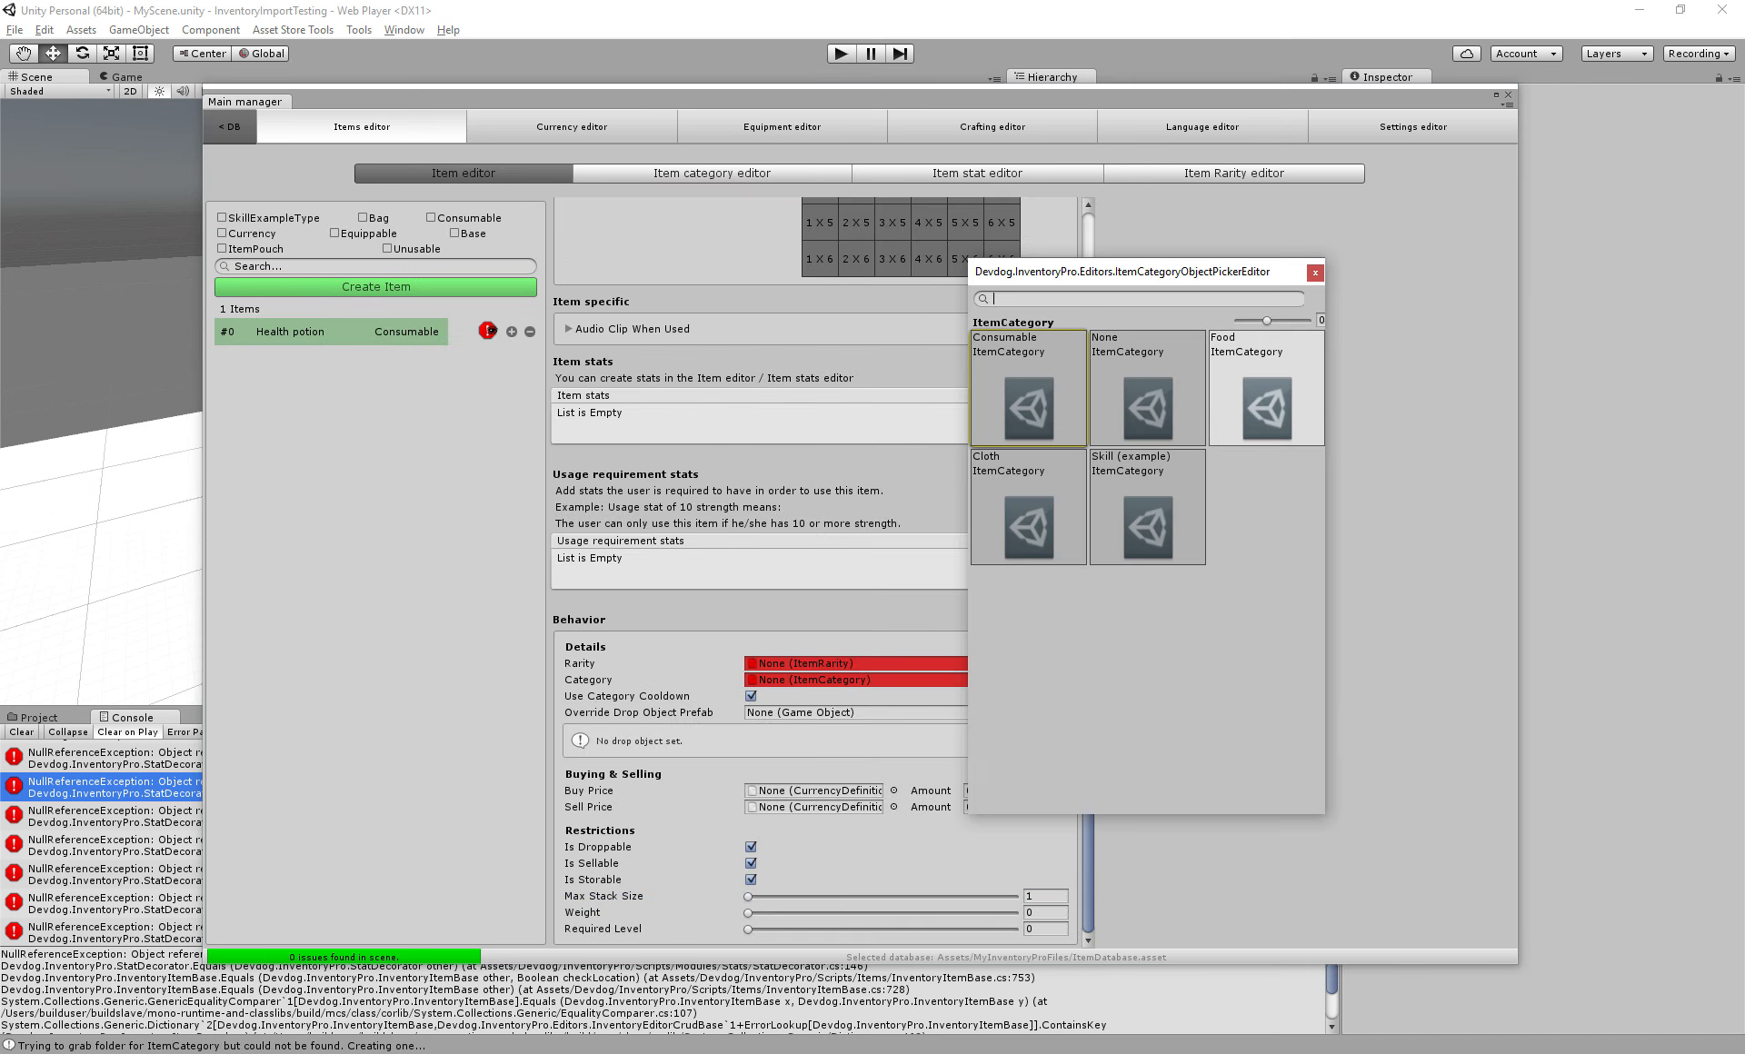
pyautogui.doubleClick(1029, 400)
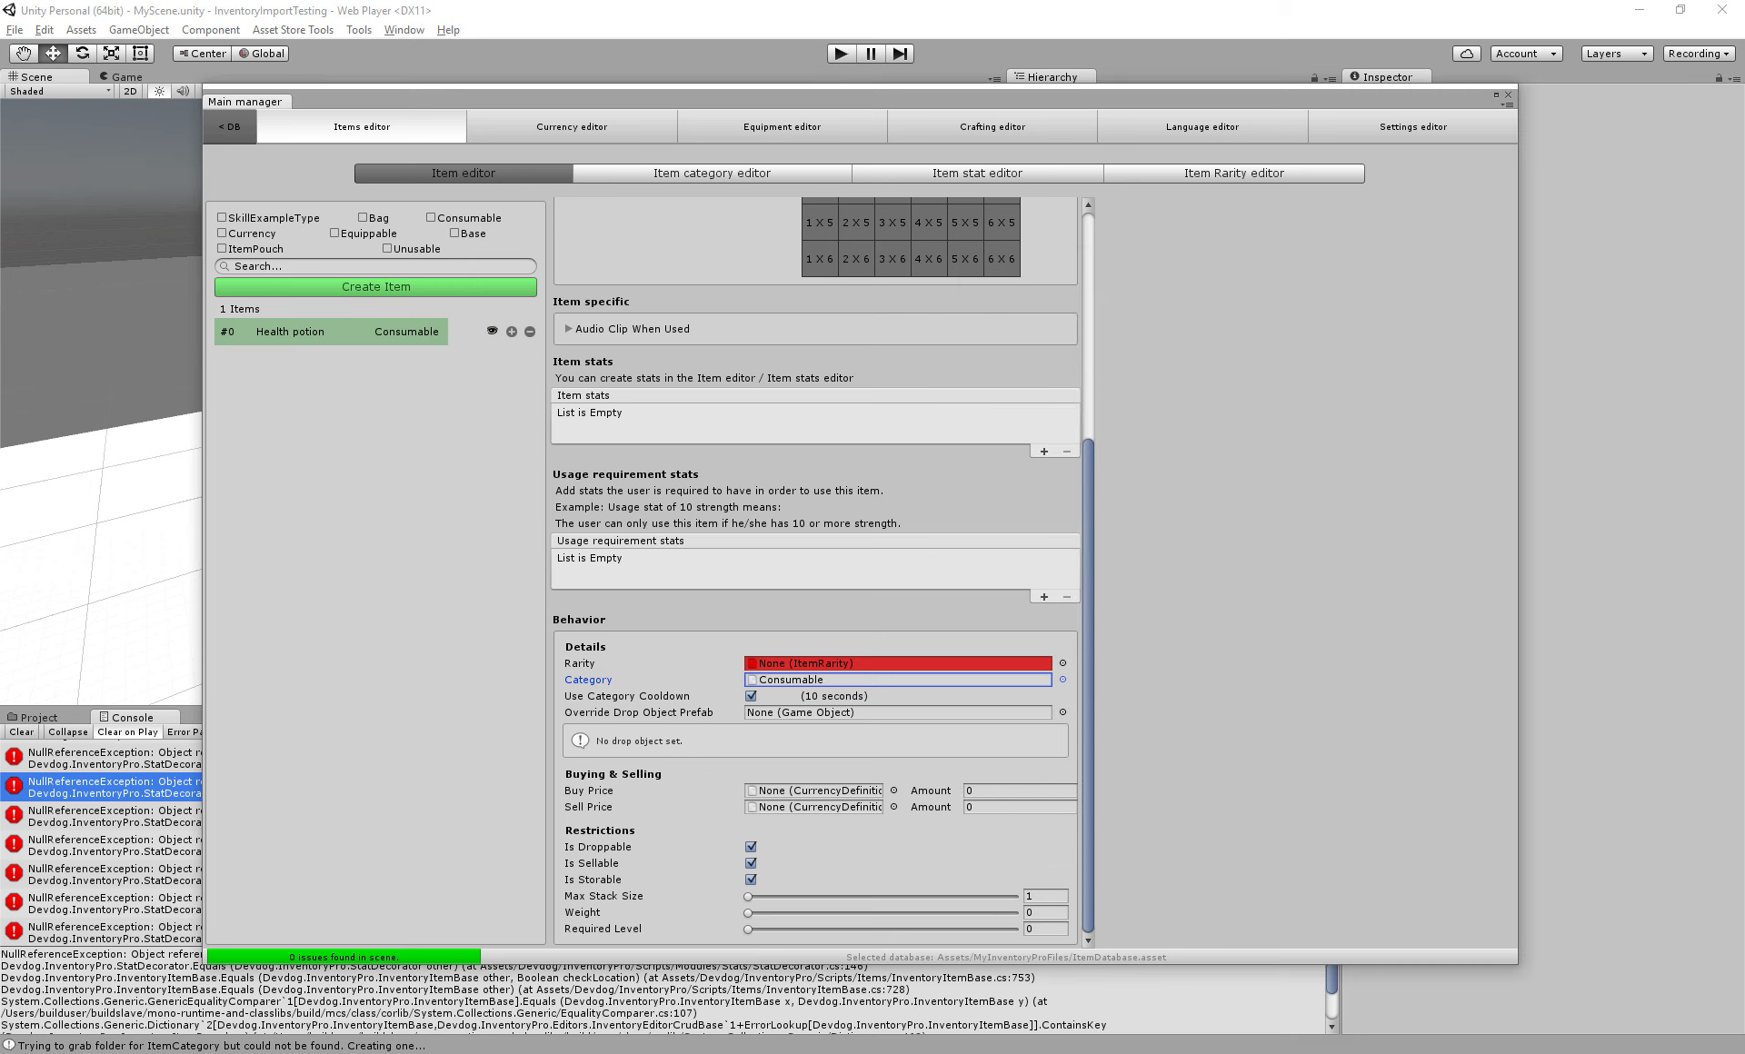
# Try an item-specific cooldown time of 5 on the Health potion and switch back to using the category cooldown
pyautogui.click(627, 696)
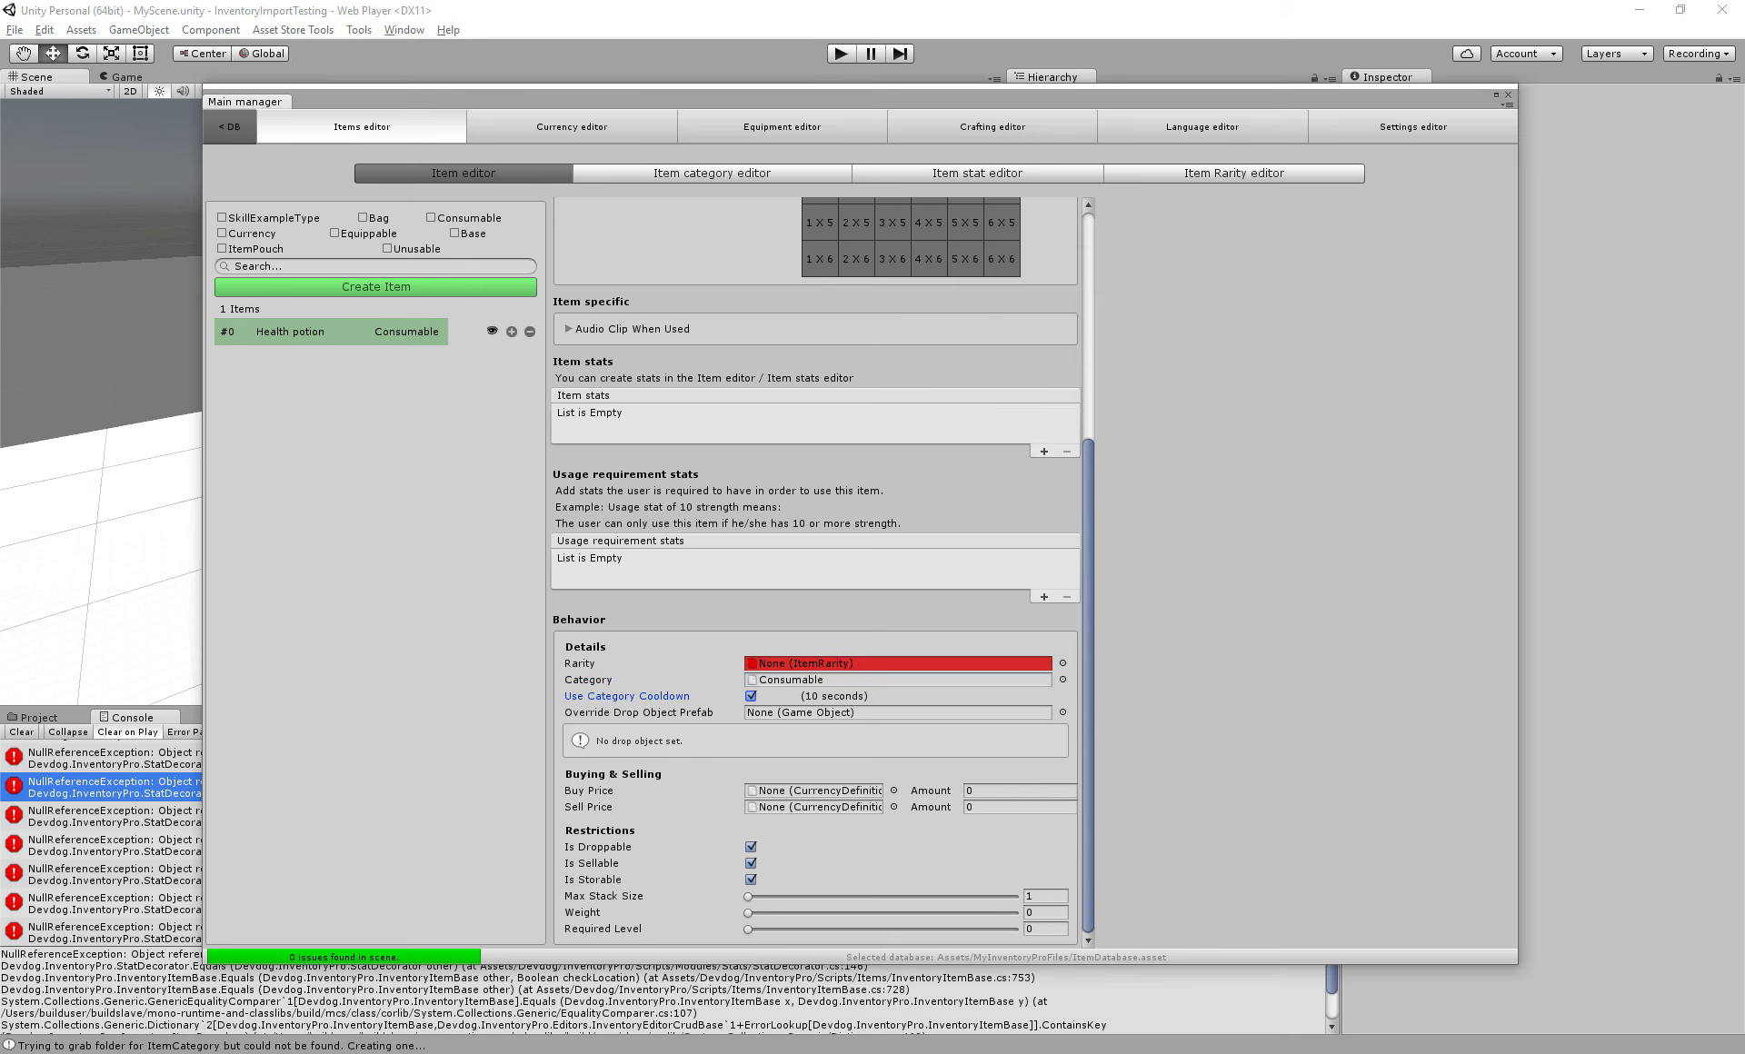
pyautogui.click(750, 696)
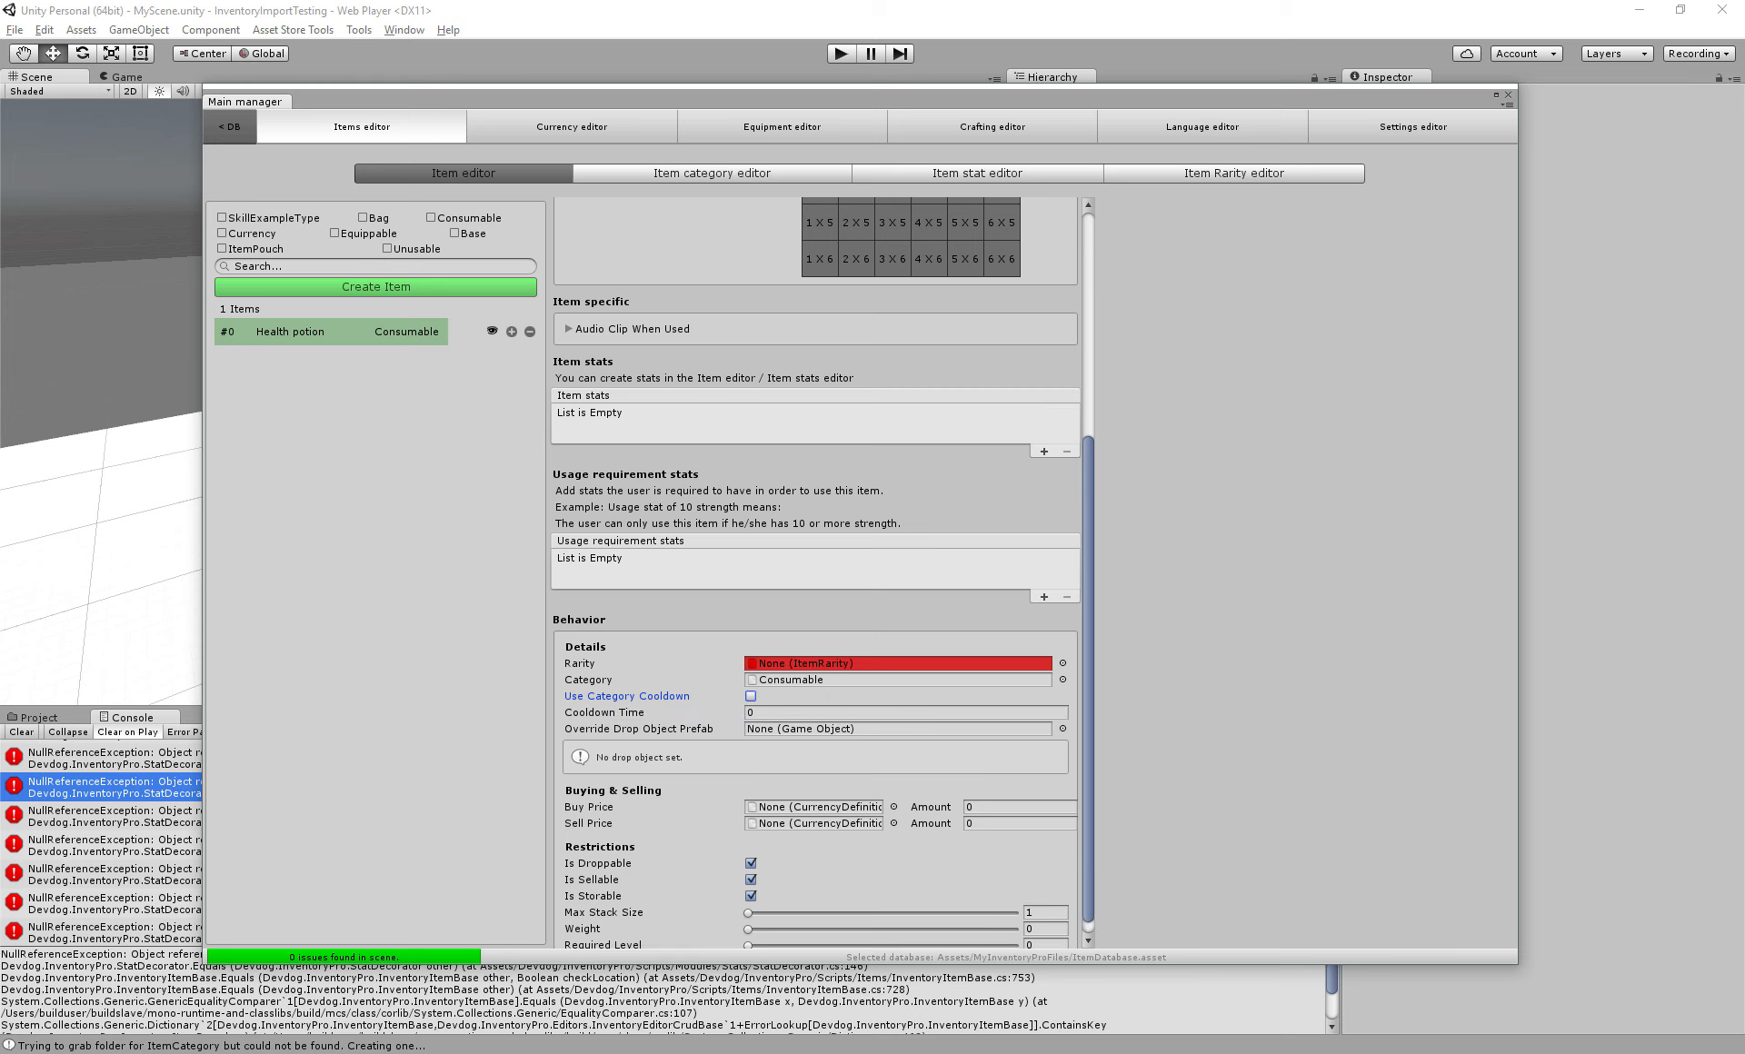
pyautogui.click(785, 712)
pyautogui.hotkey('ctrl', 'a')
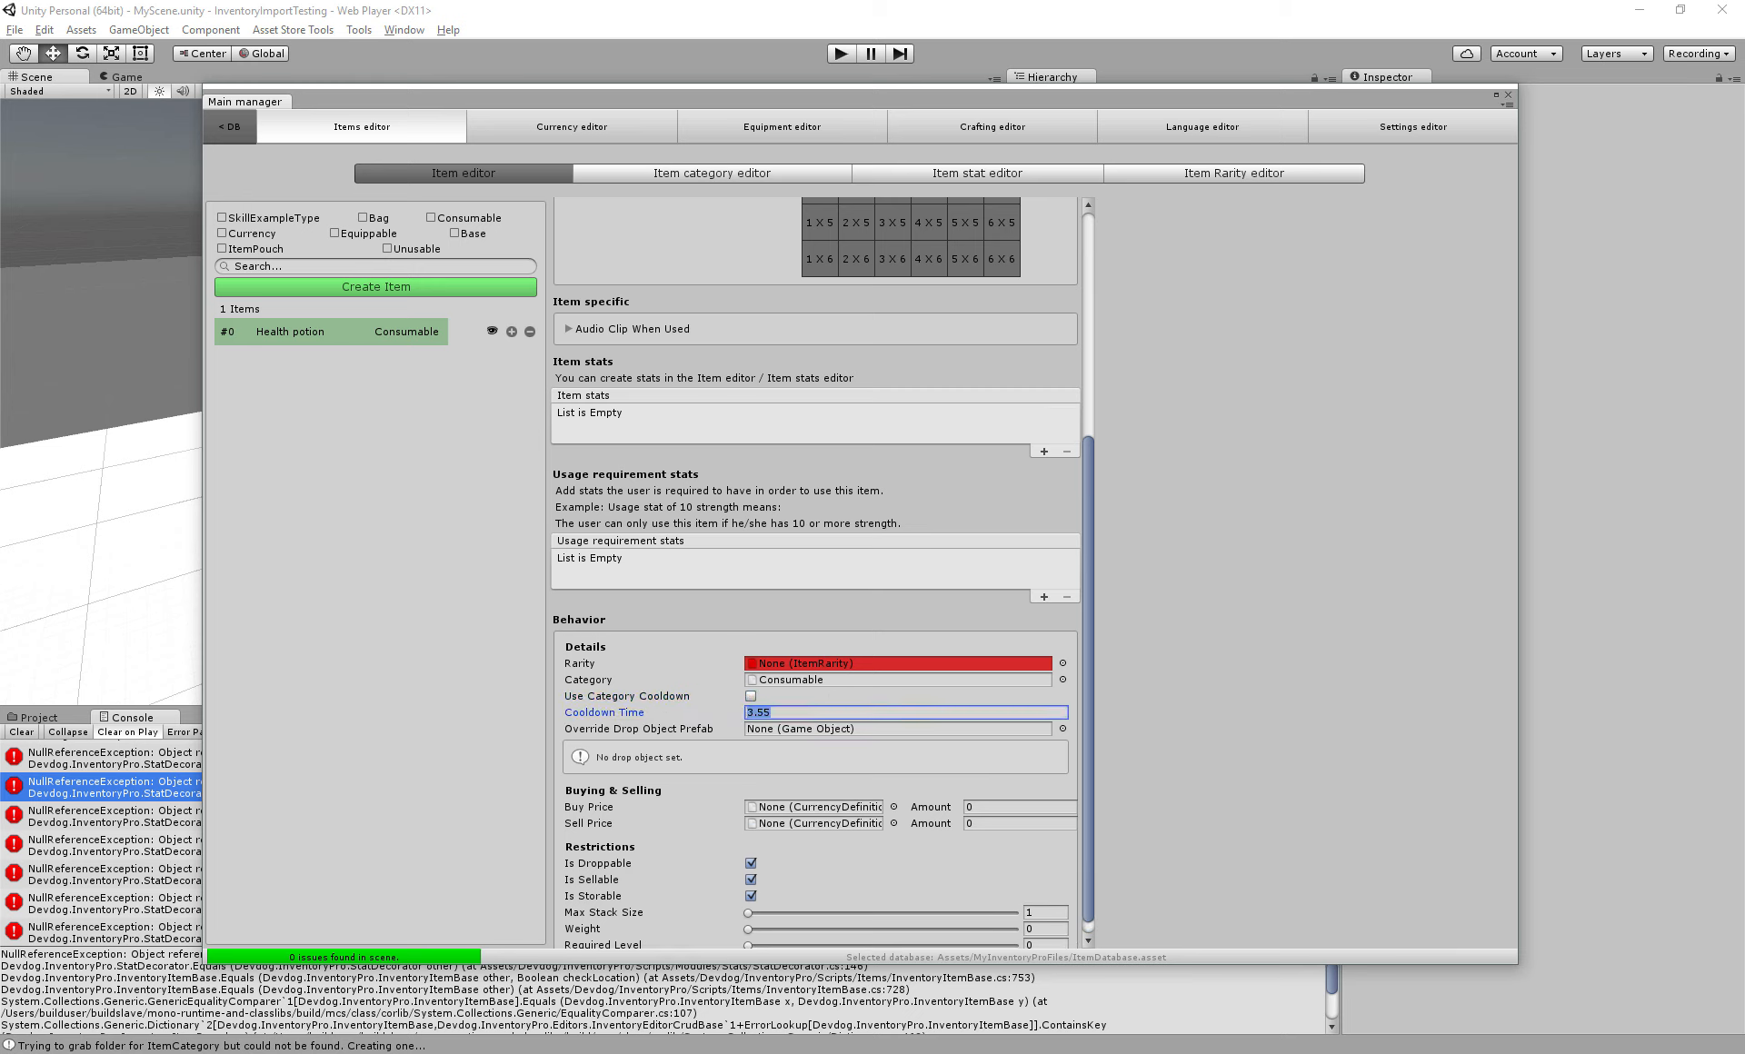
pyautogui.write('5')
pyautogui.click(751, 696)
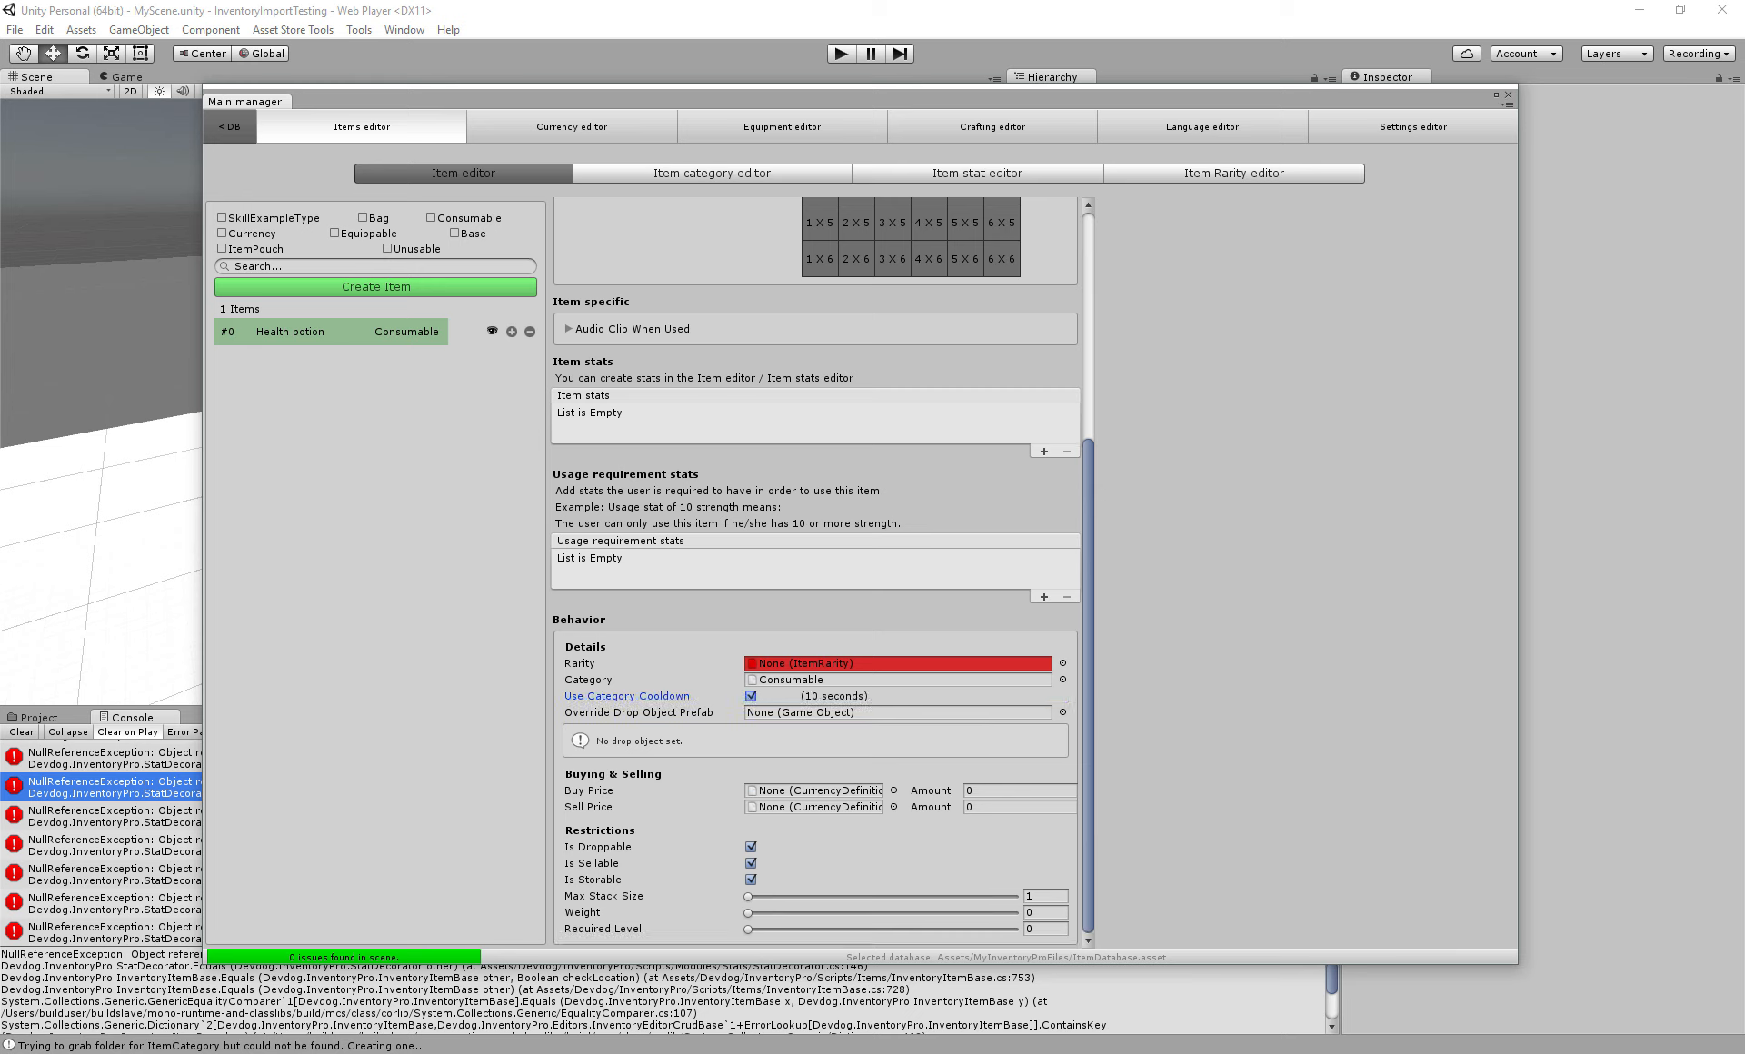
pyautogui.click(649, 713)
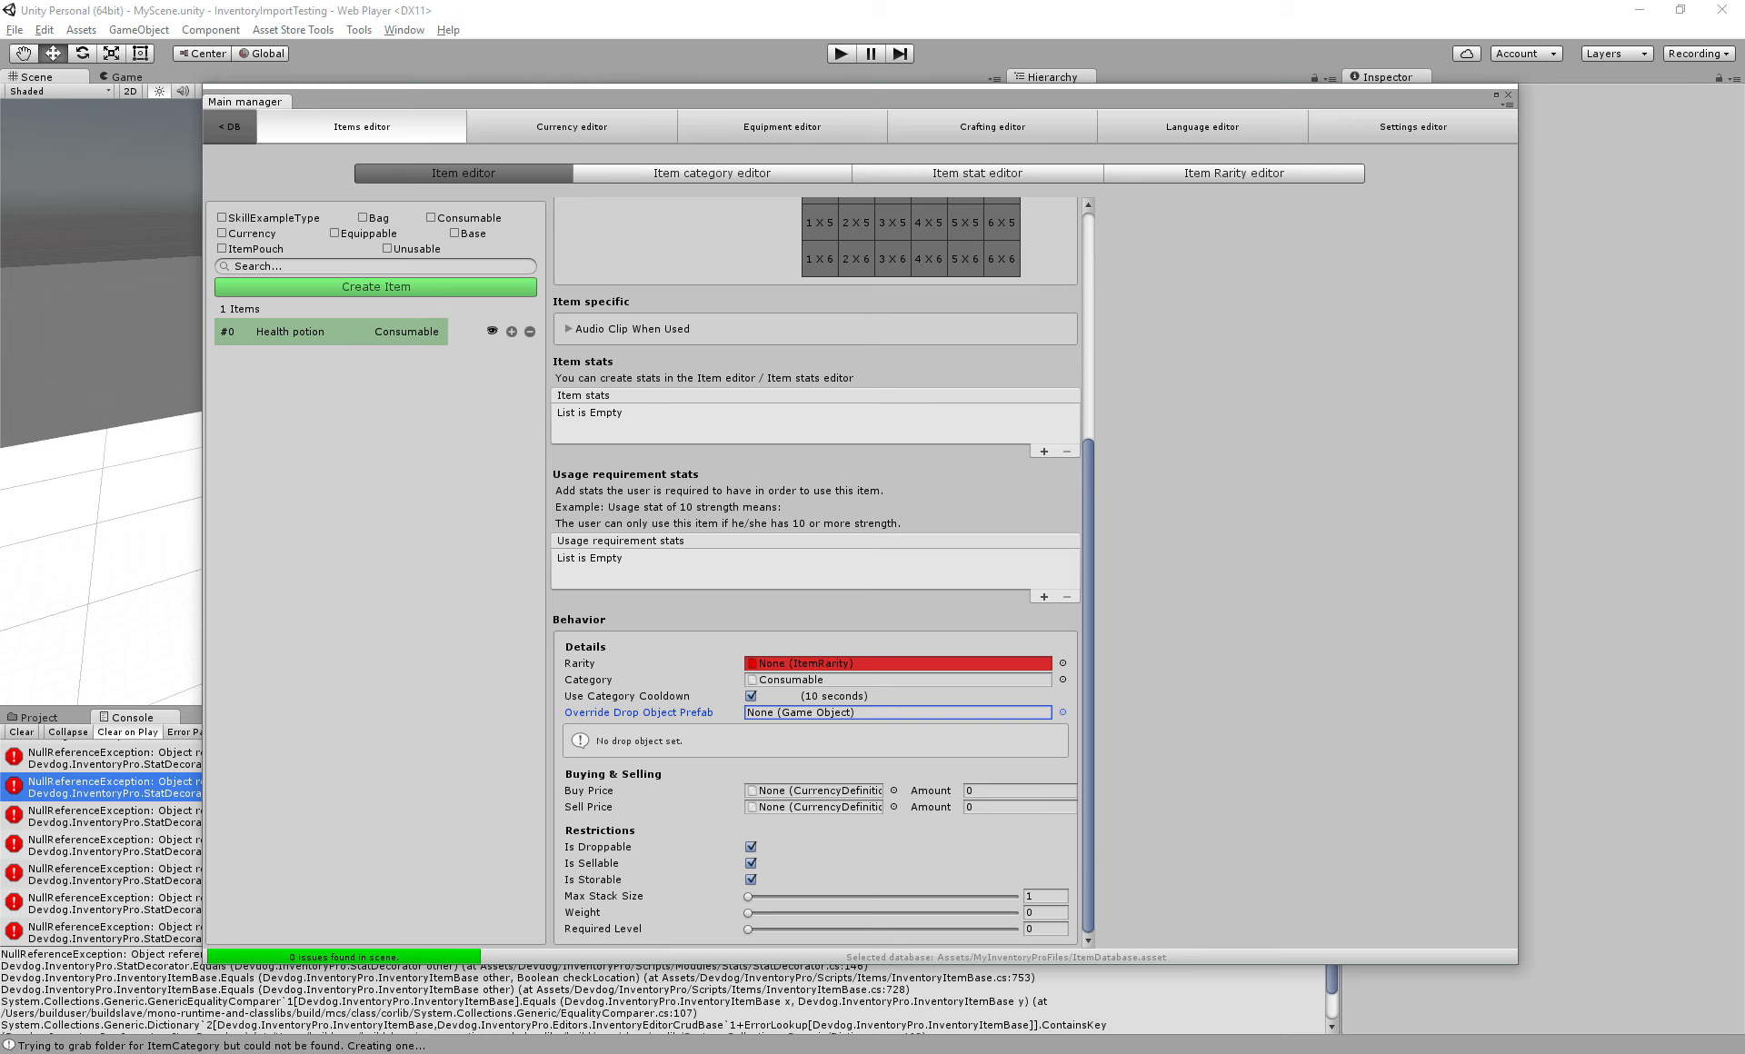
# Create a new item rarity named "Normal"
pyautogui.click(1234, 174)
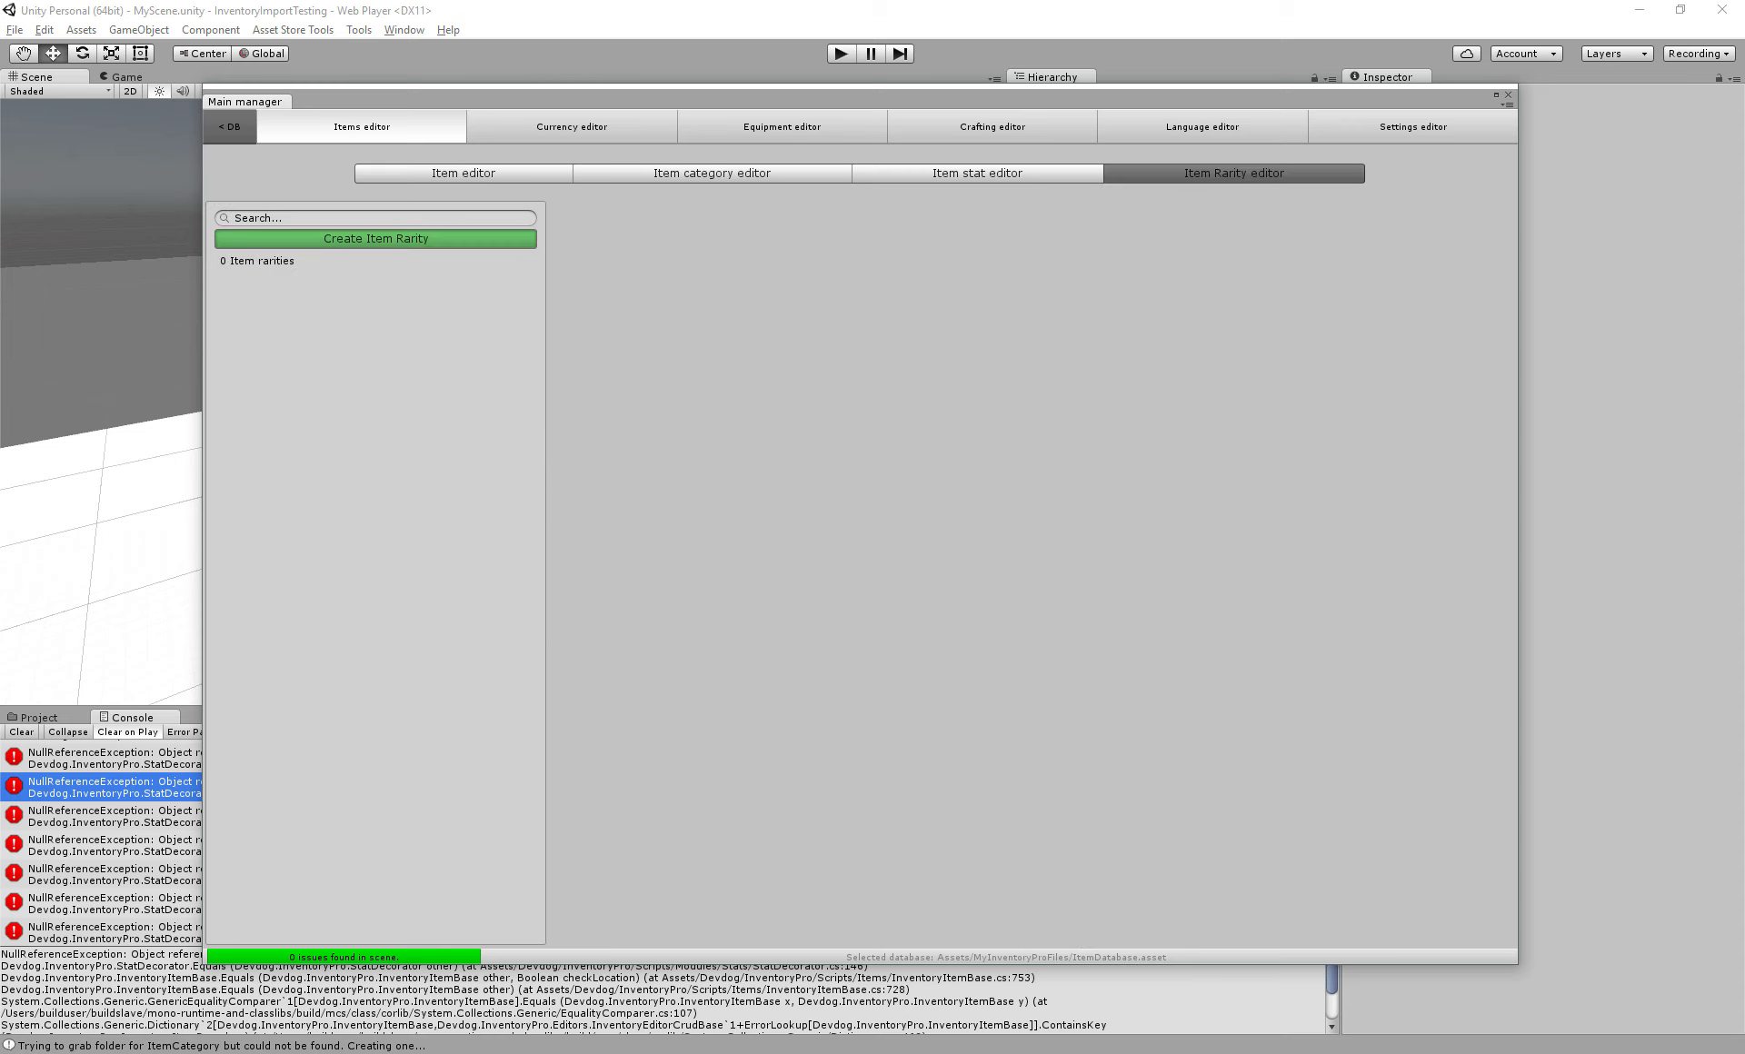
pyautogui.click(376, 238)
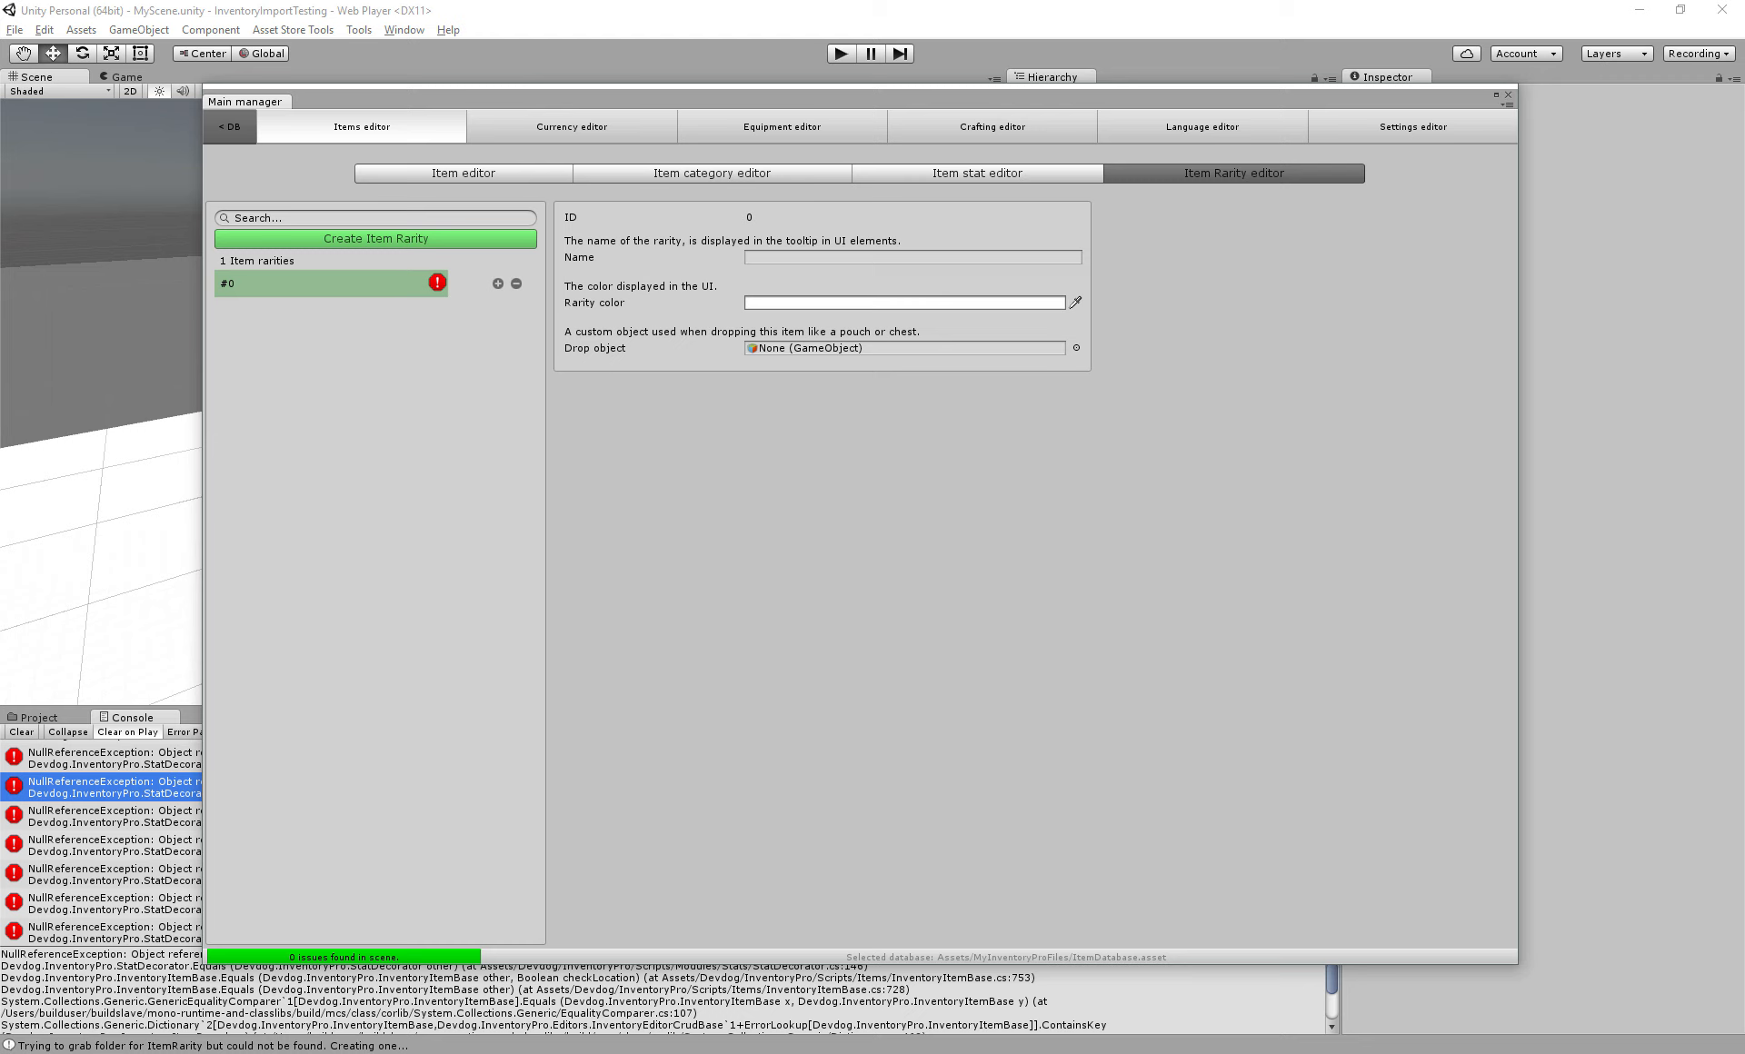
pyautogui.click(913, 257)
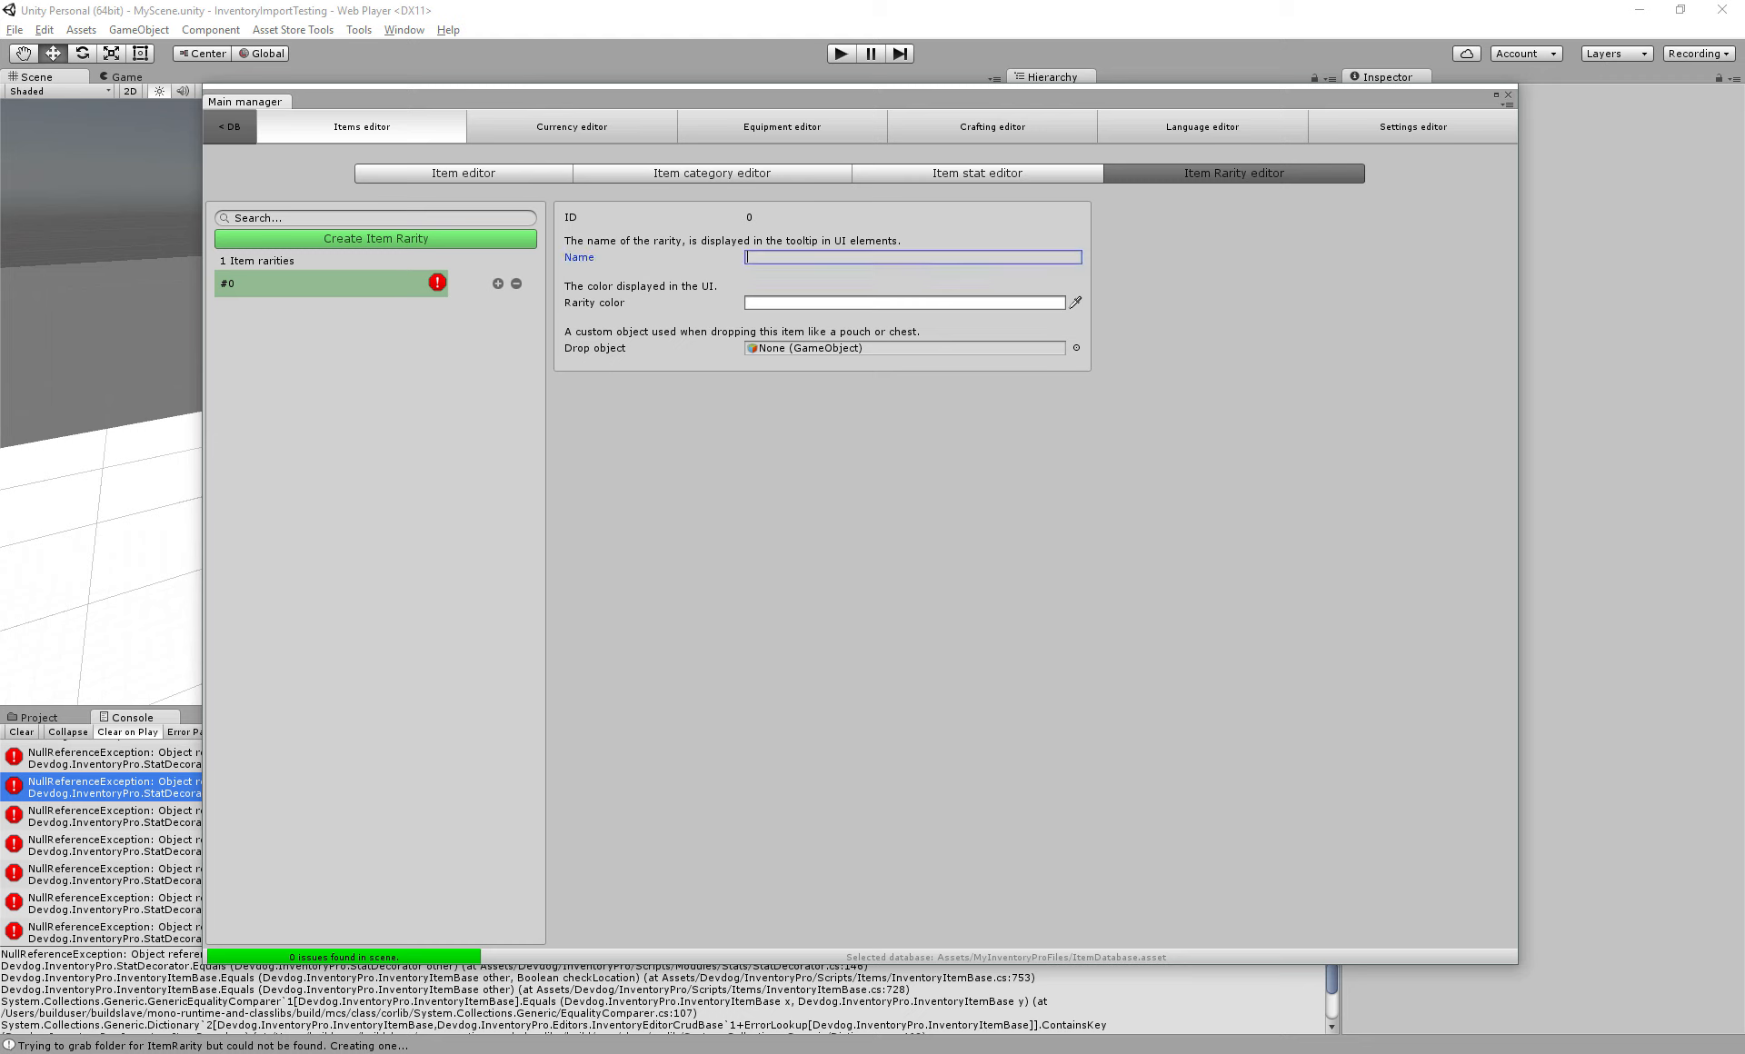
pyautogui.write('Normal')
# Create a second item rarity named "Rare"
pyautogui.click(376, 238)
pyautogui.click(912, 257)
pyautogui.write('Rare')
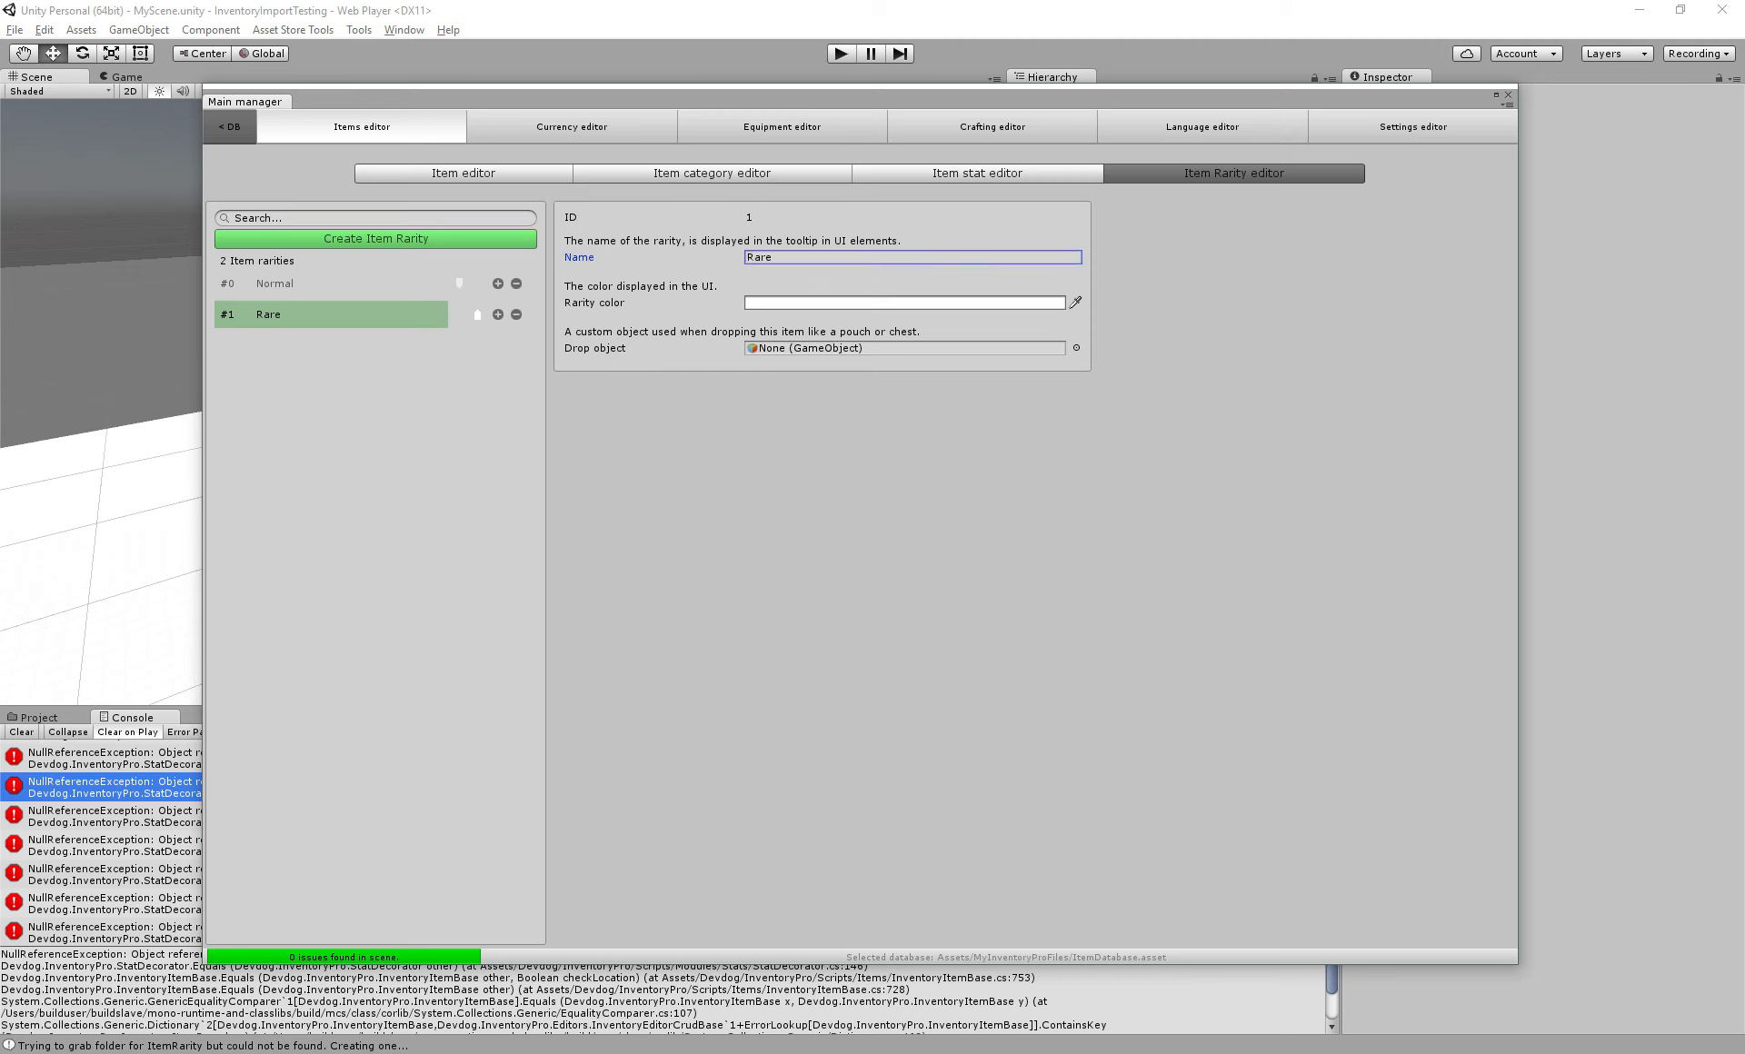
# Set the rarity color of the Rare item rarity to a fully saturated bright blue
pyautogui.click(905, 302)
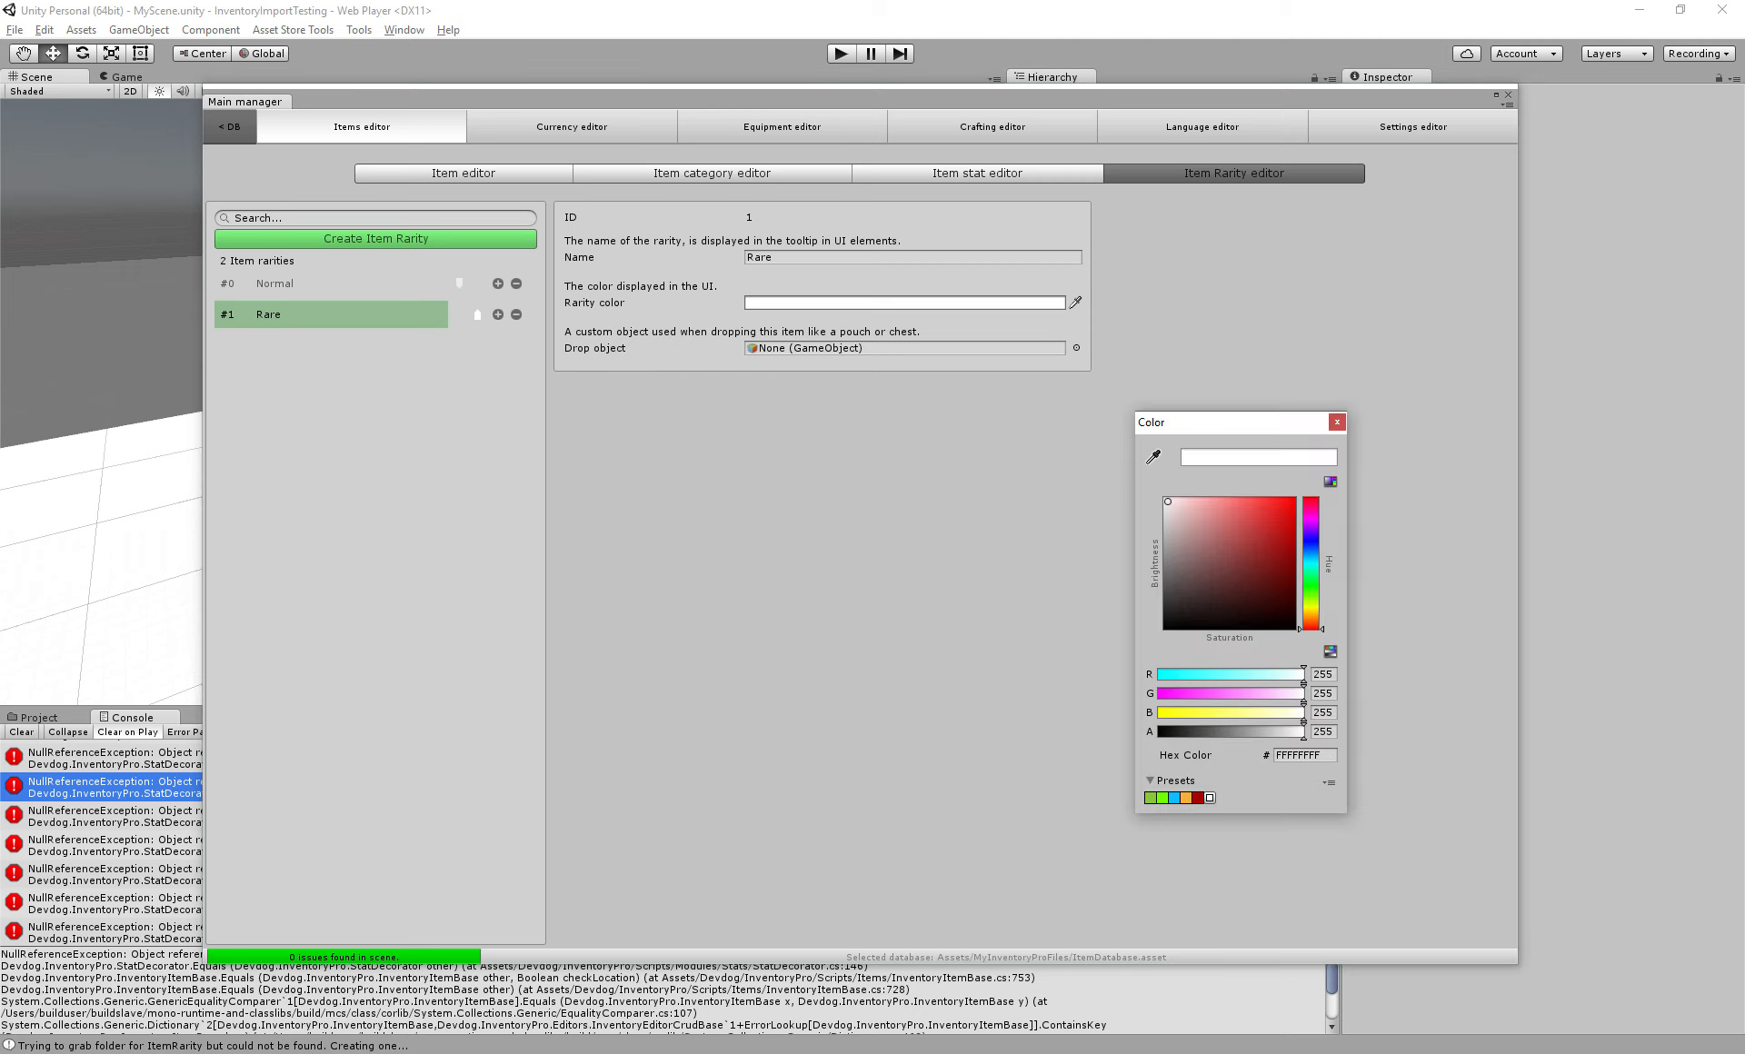
pyautogui.click(1311, 553)
pyautogui.click(1296, 499)
pyautogui.click(1337, 423)
# Create a third item rarity named "Legendary" with a saturated orange rarity color
pyautogui.click(375, 238)
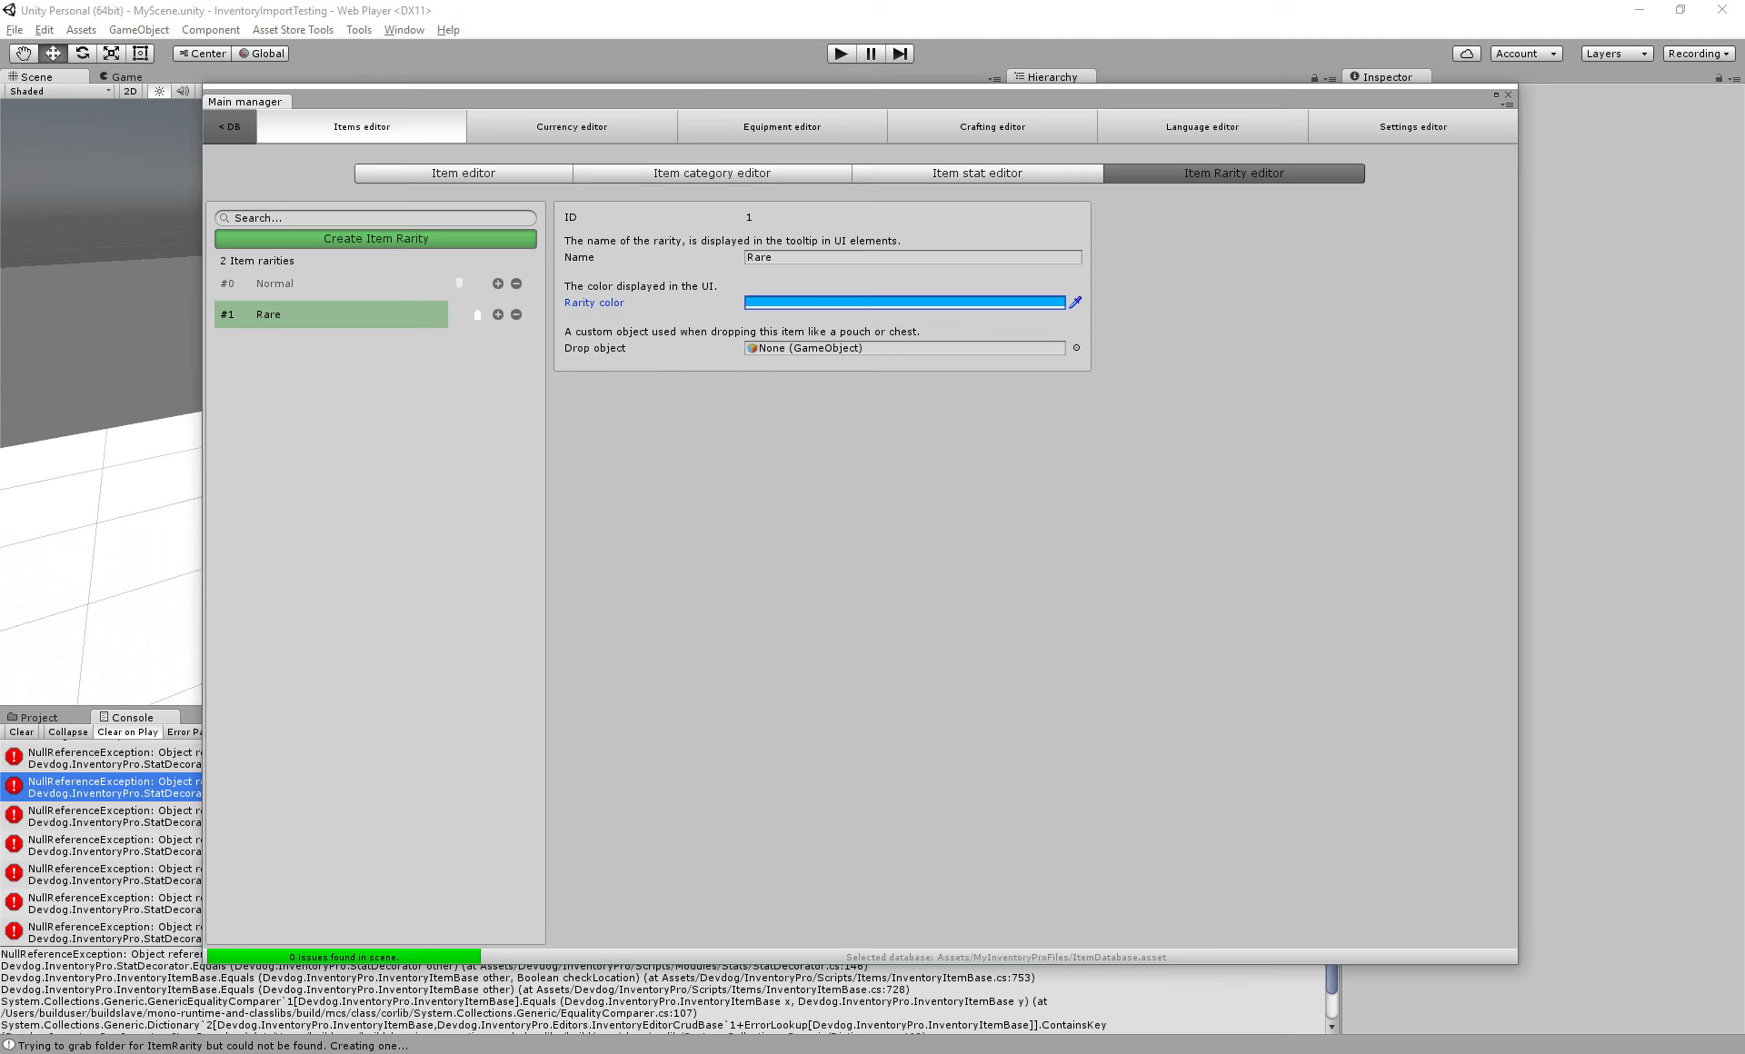
pyautogui.click(913, 257)
pyautogui.write('Legendary')
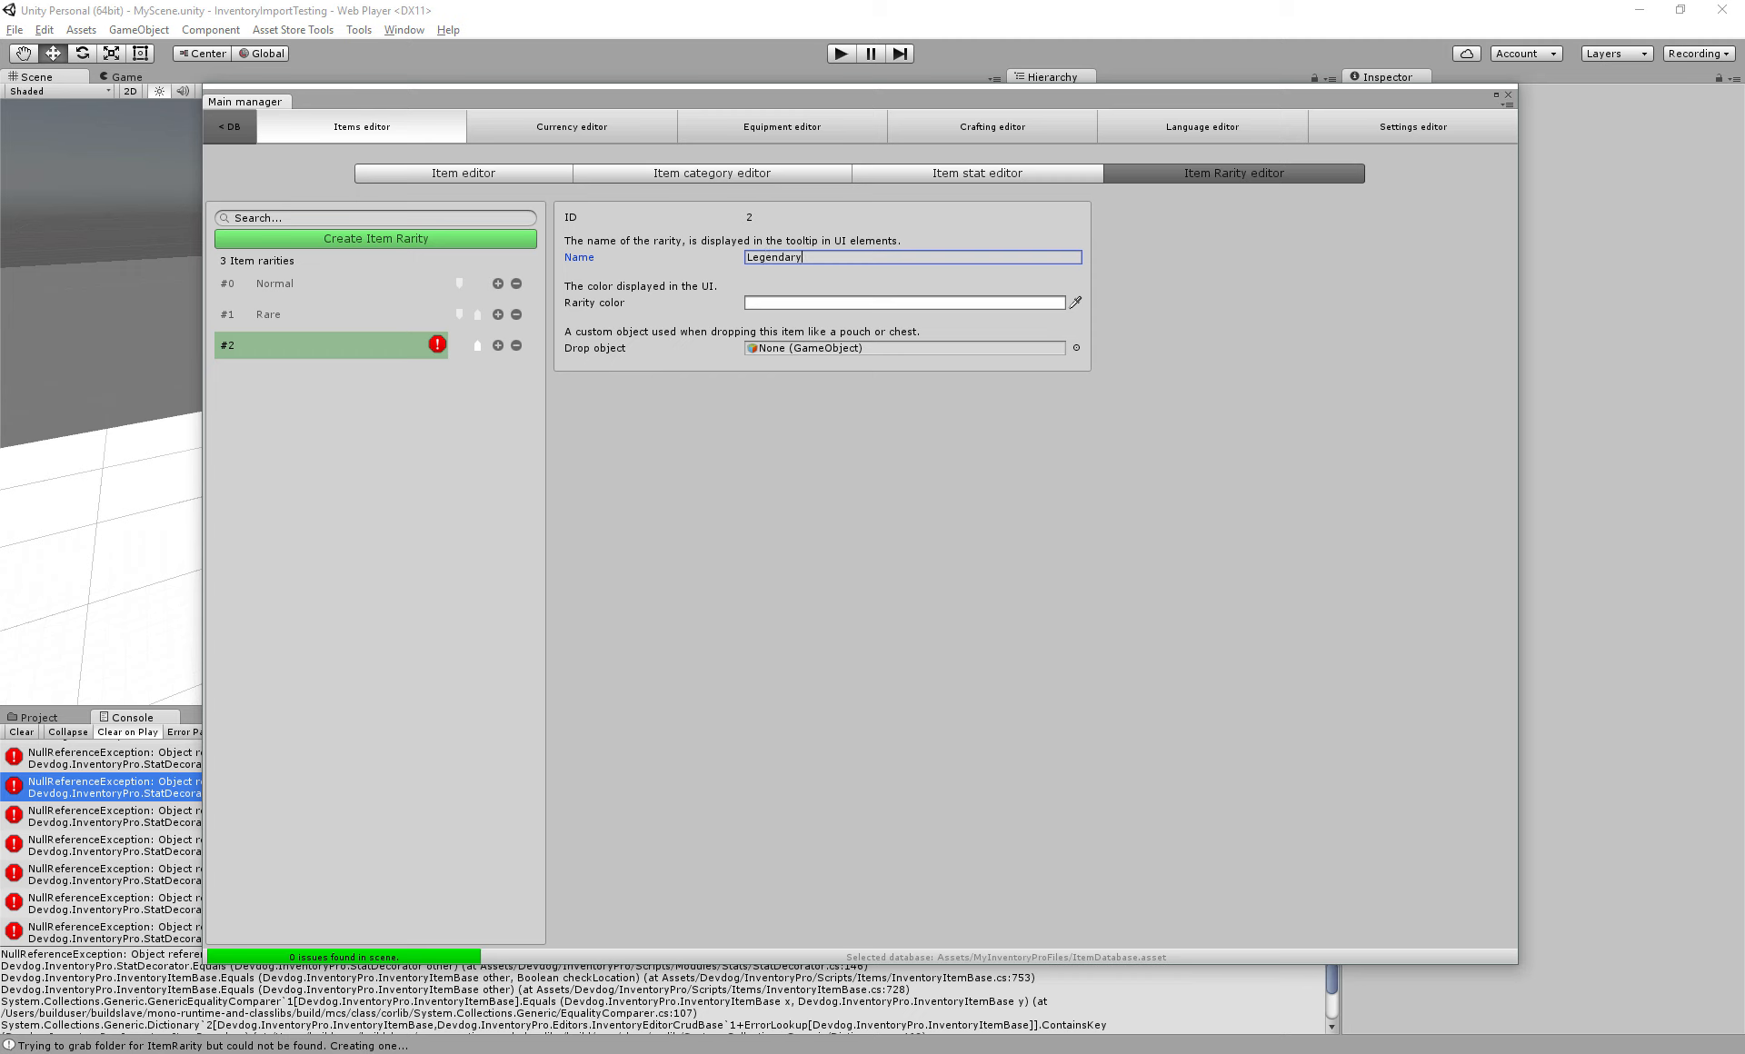
pyautogui.click(904, 303)
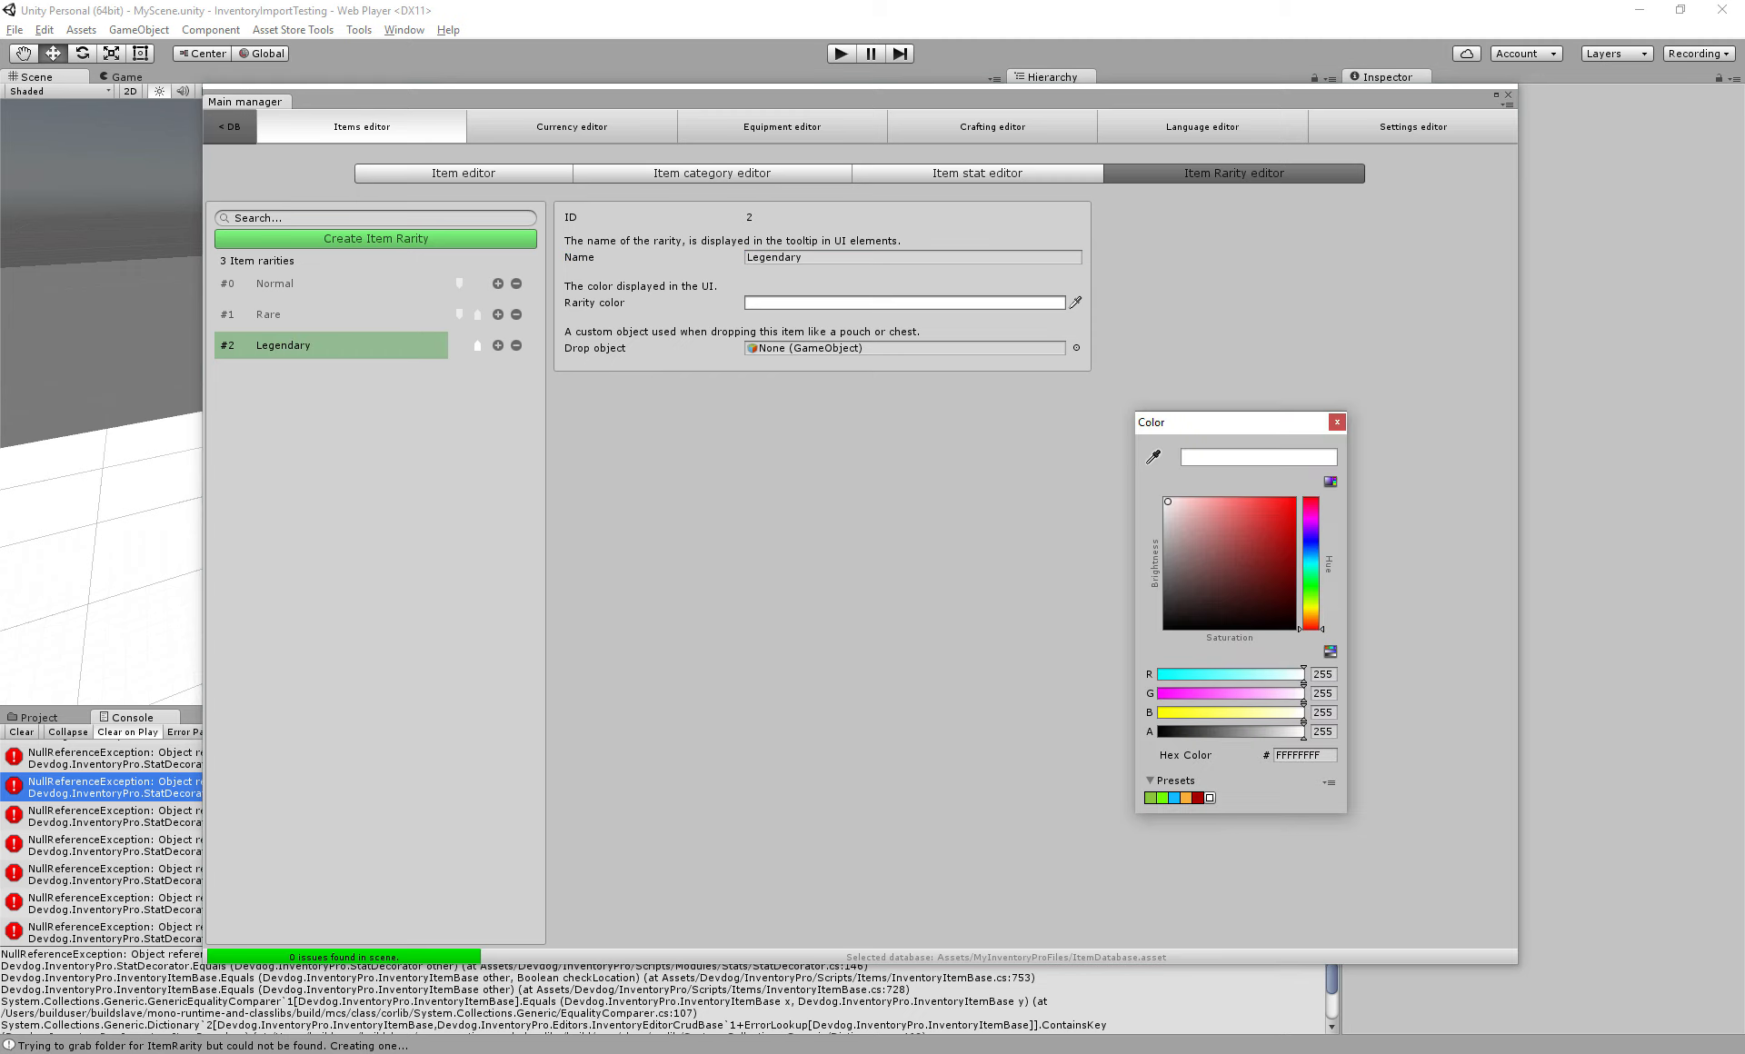
pyautogui.moveTo(1311, 627)
pyautogui.mouseDown()
pyautogui.moveTo(1311, 522)
pyautogui.moveTo(1310, 614)
pyautogui.mouseUp()
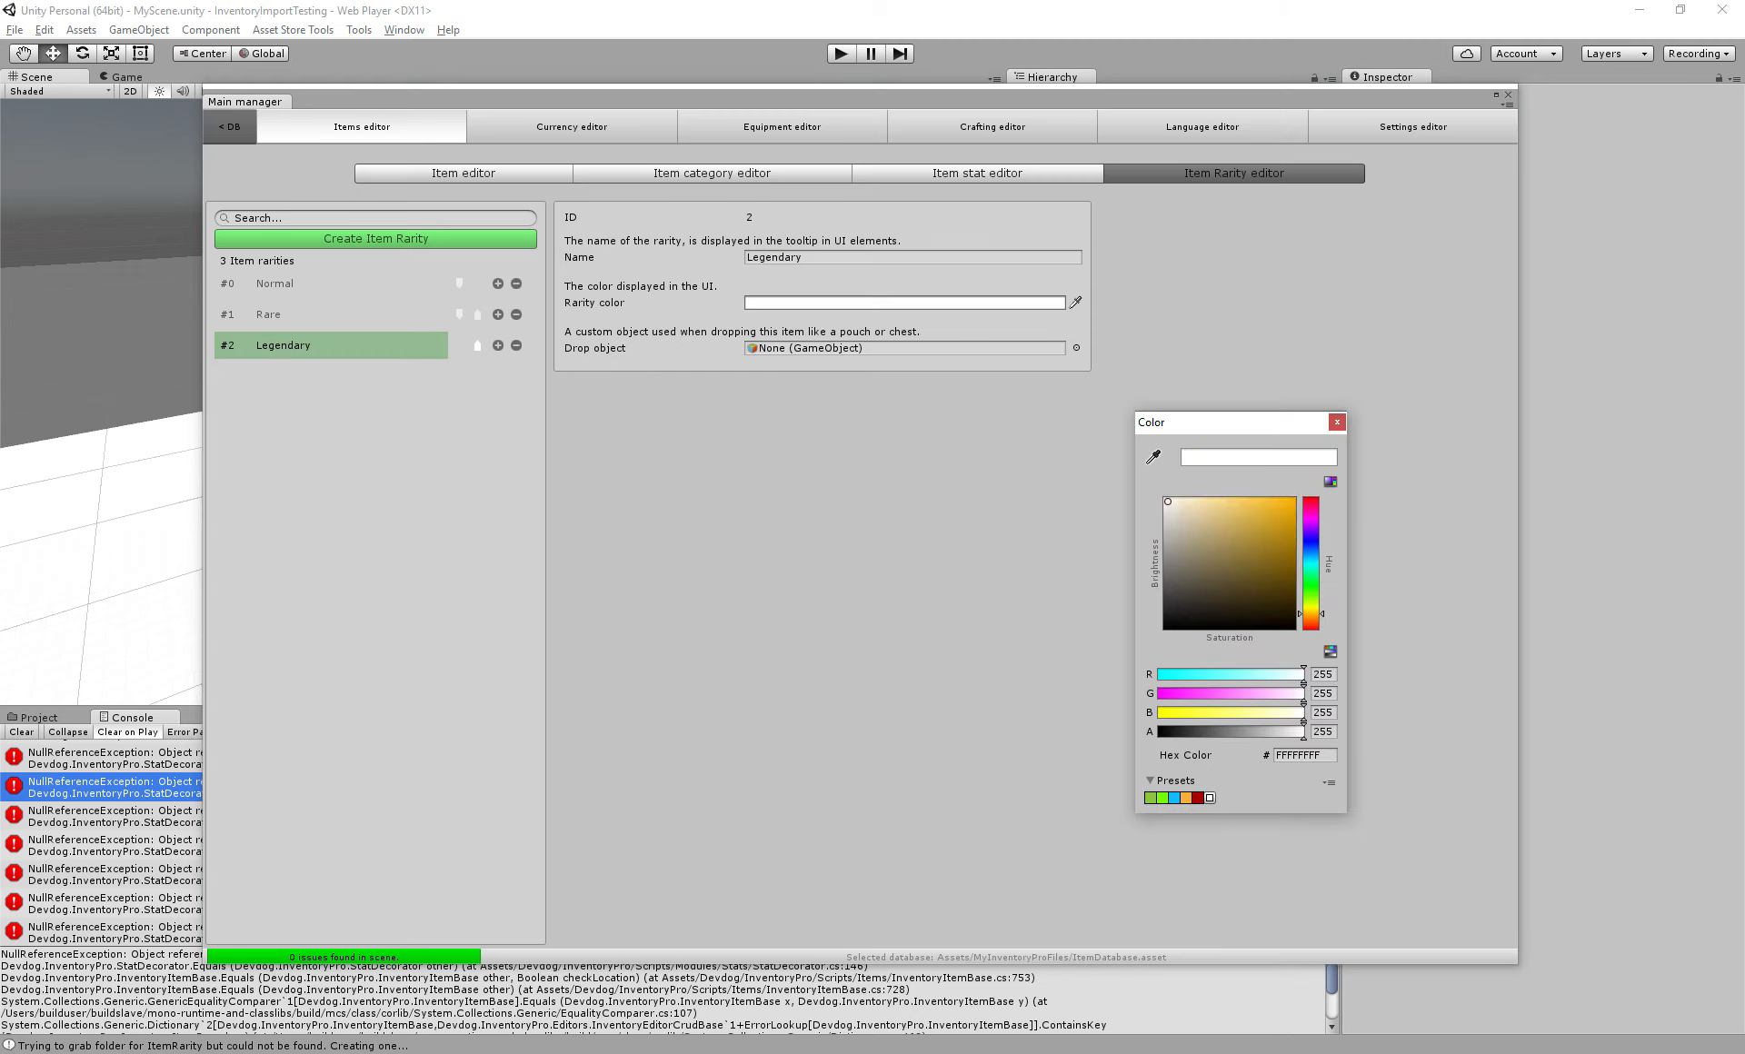
pyautogui.click(1293, 501)
pyautogui.click(1337, 421)
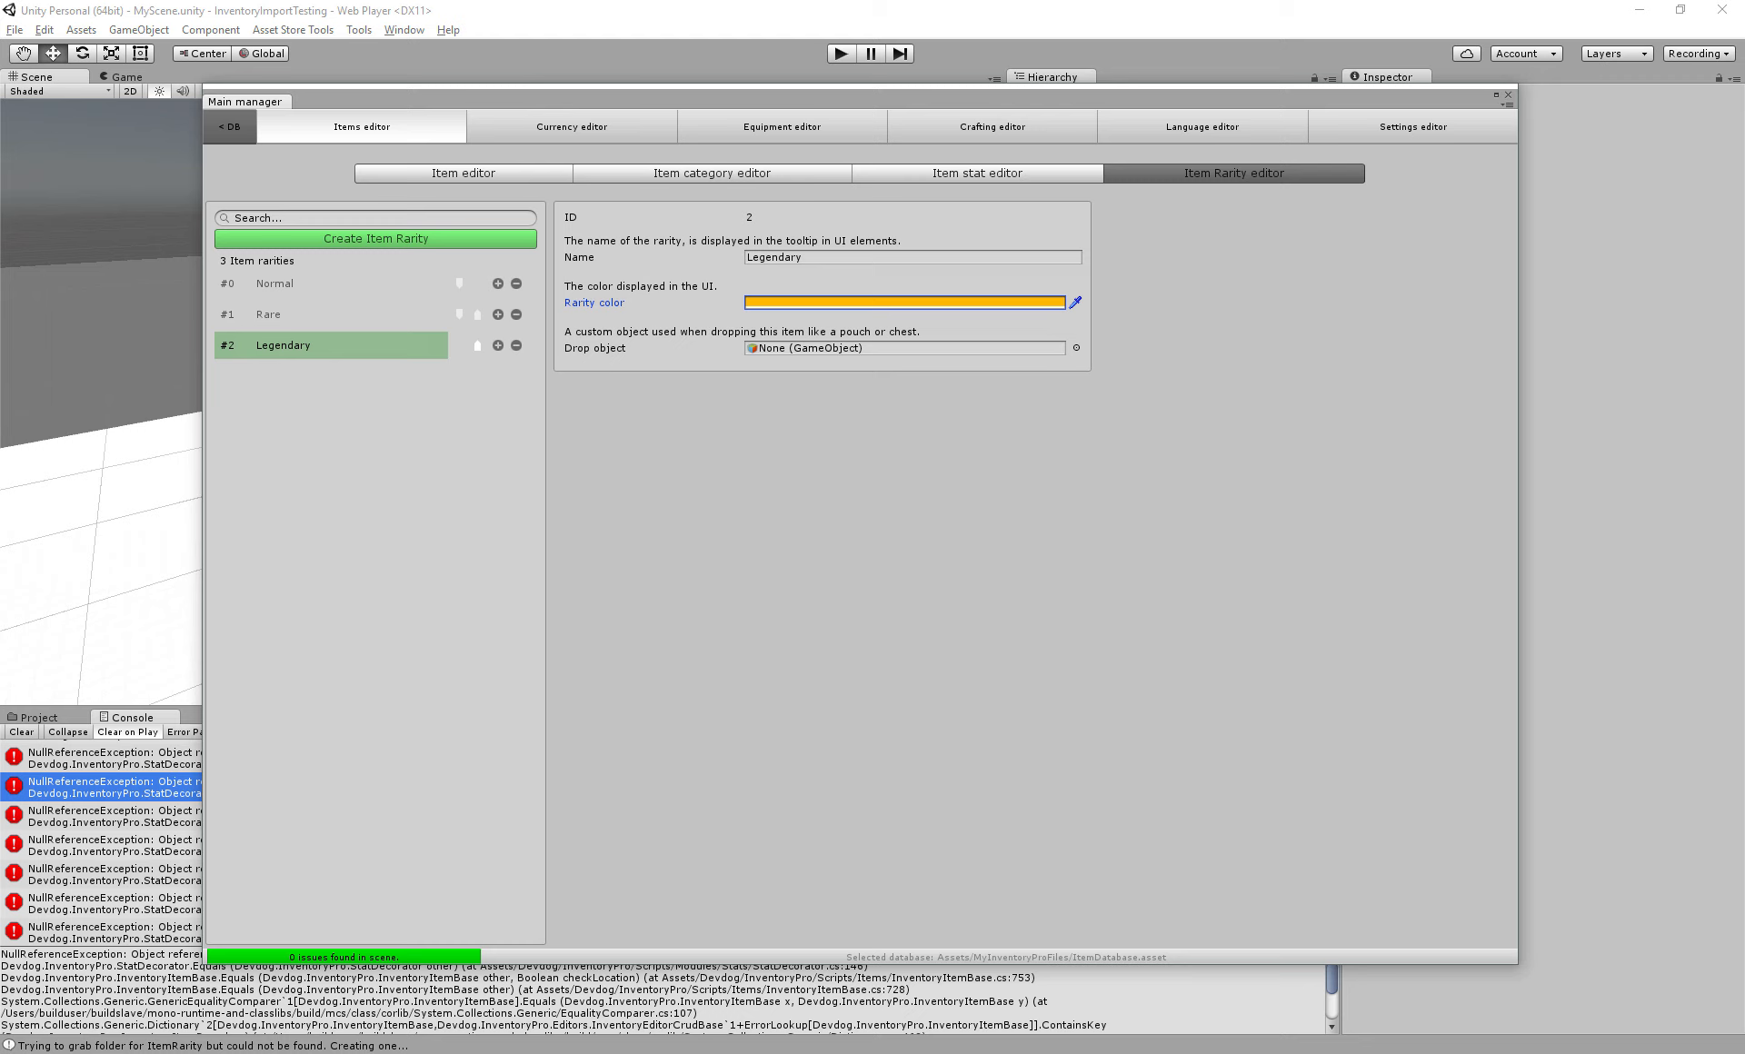
pyautogui.click(905, 348)
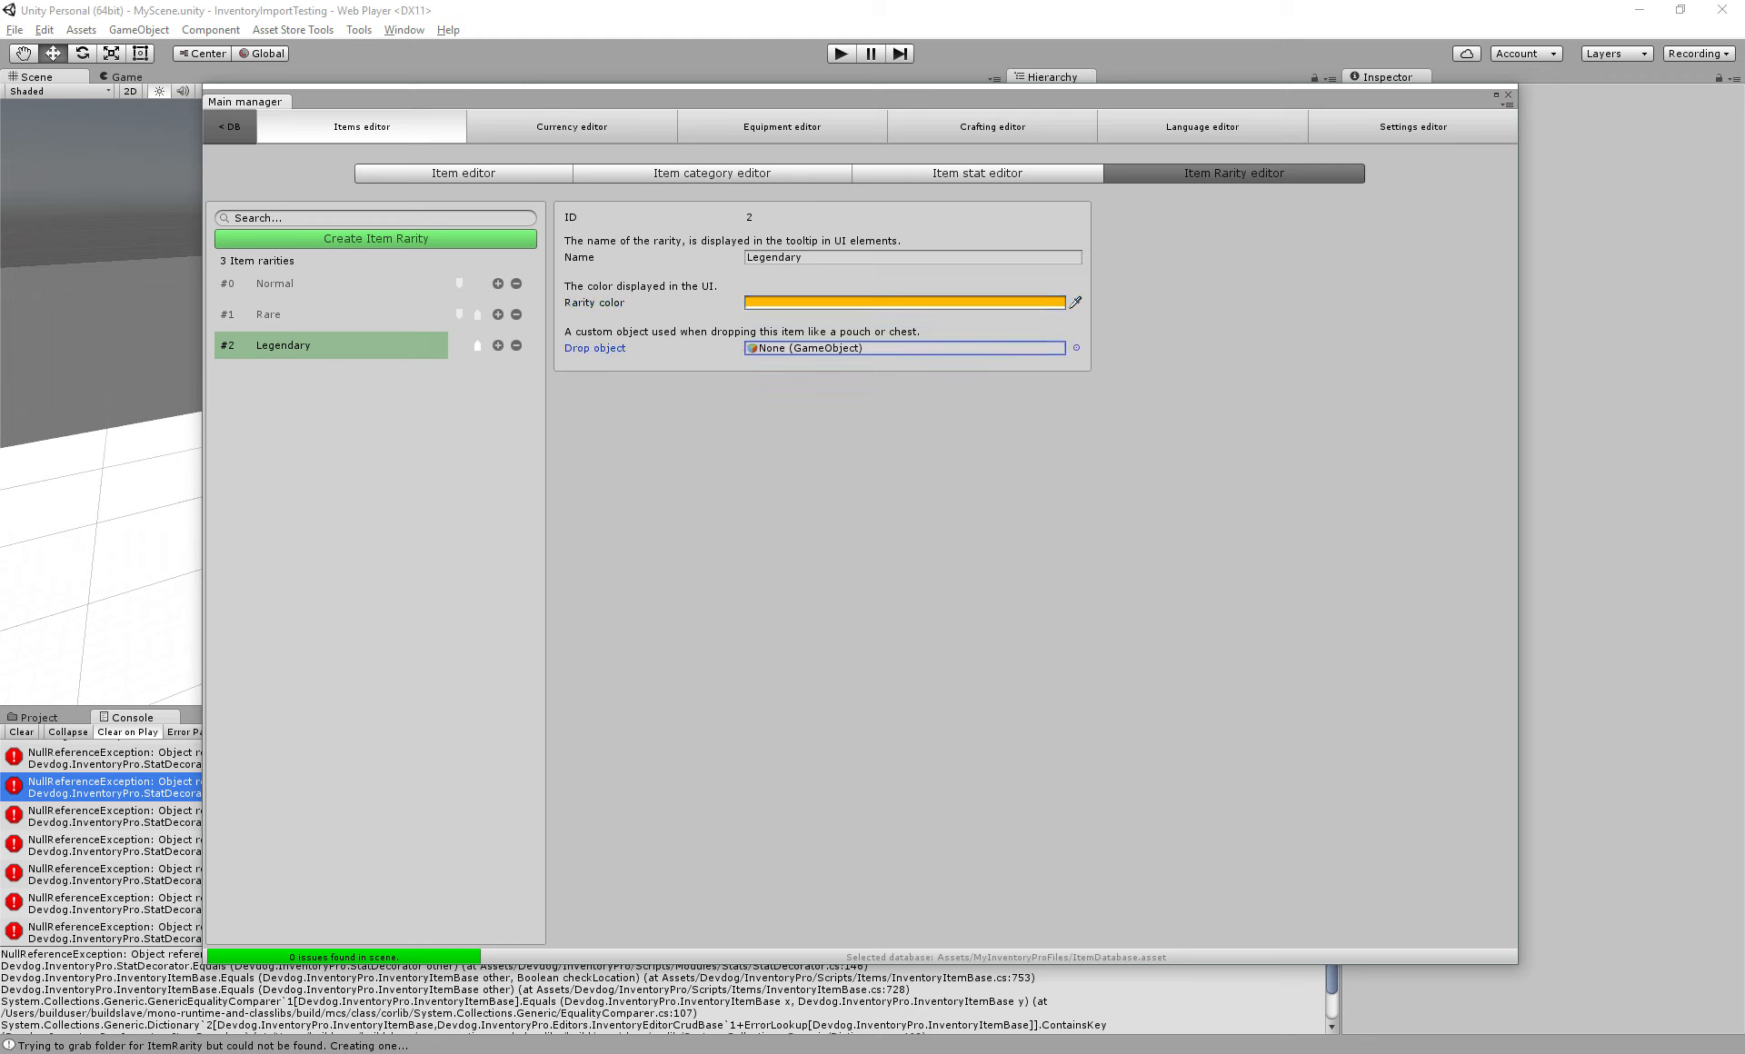
pyautogui.click(331, 283)
pyautogui.click(331, 315)
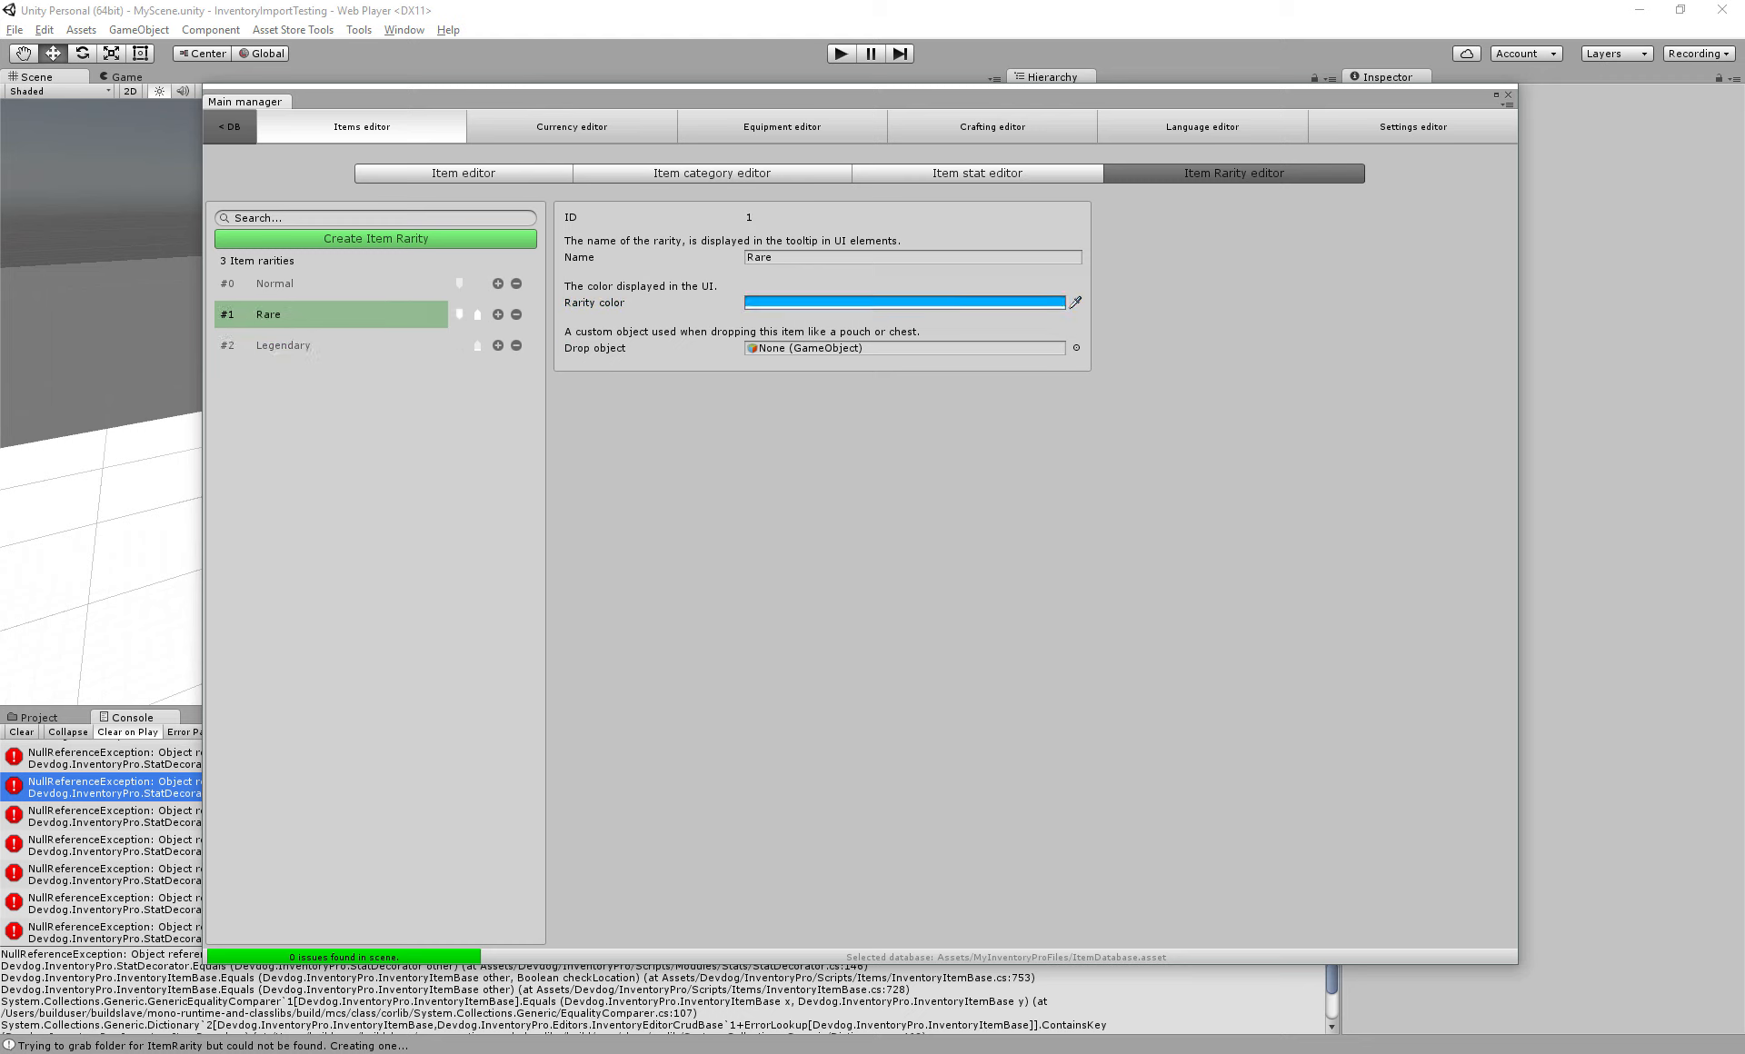
pyautogui.click(331, 345)
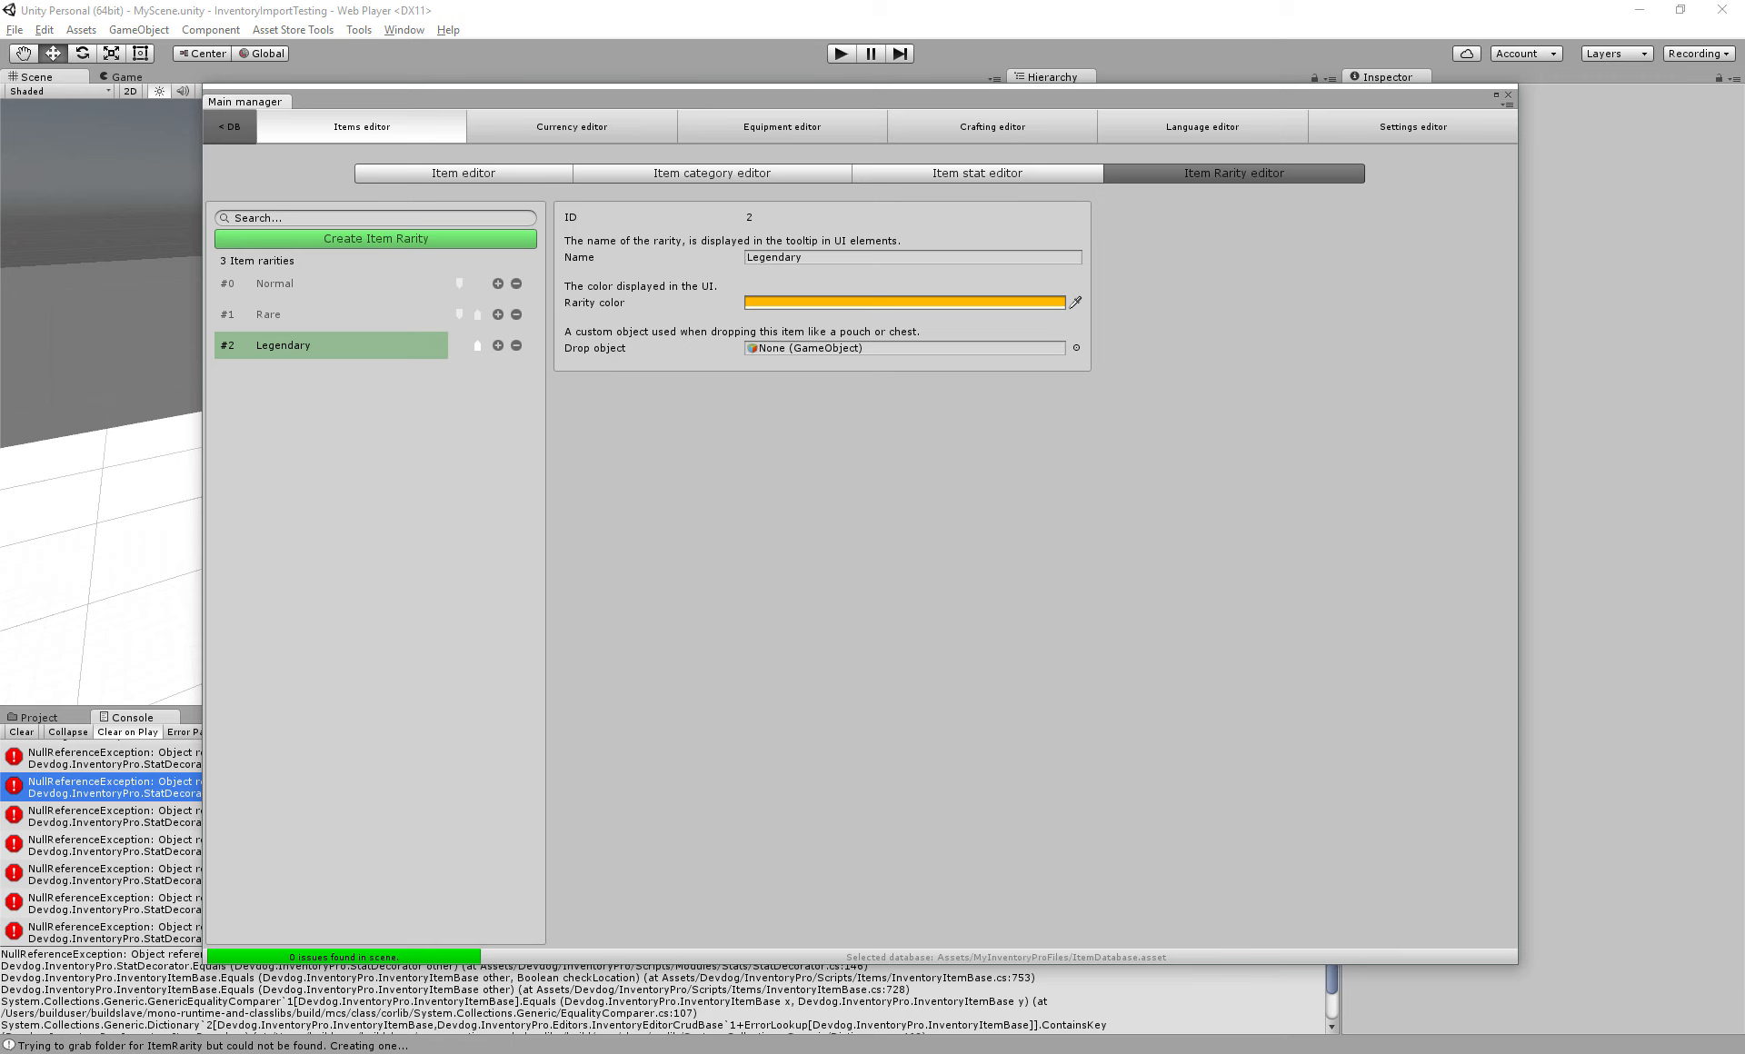
pyautogui.click(905, 348)
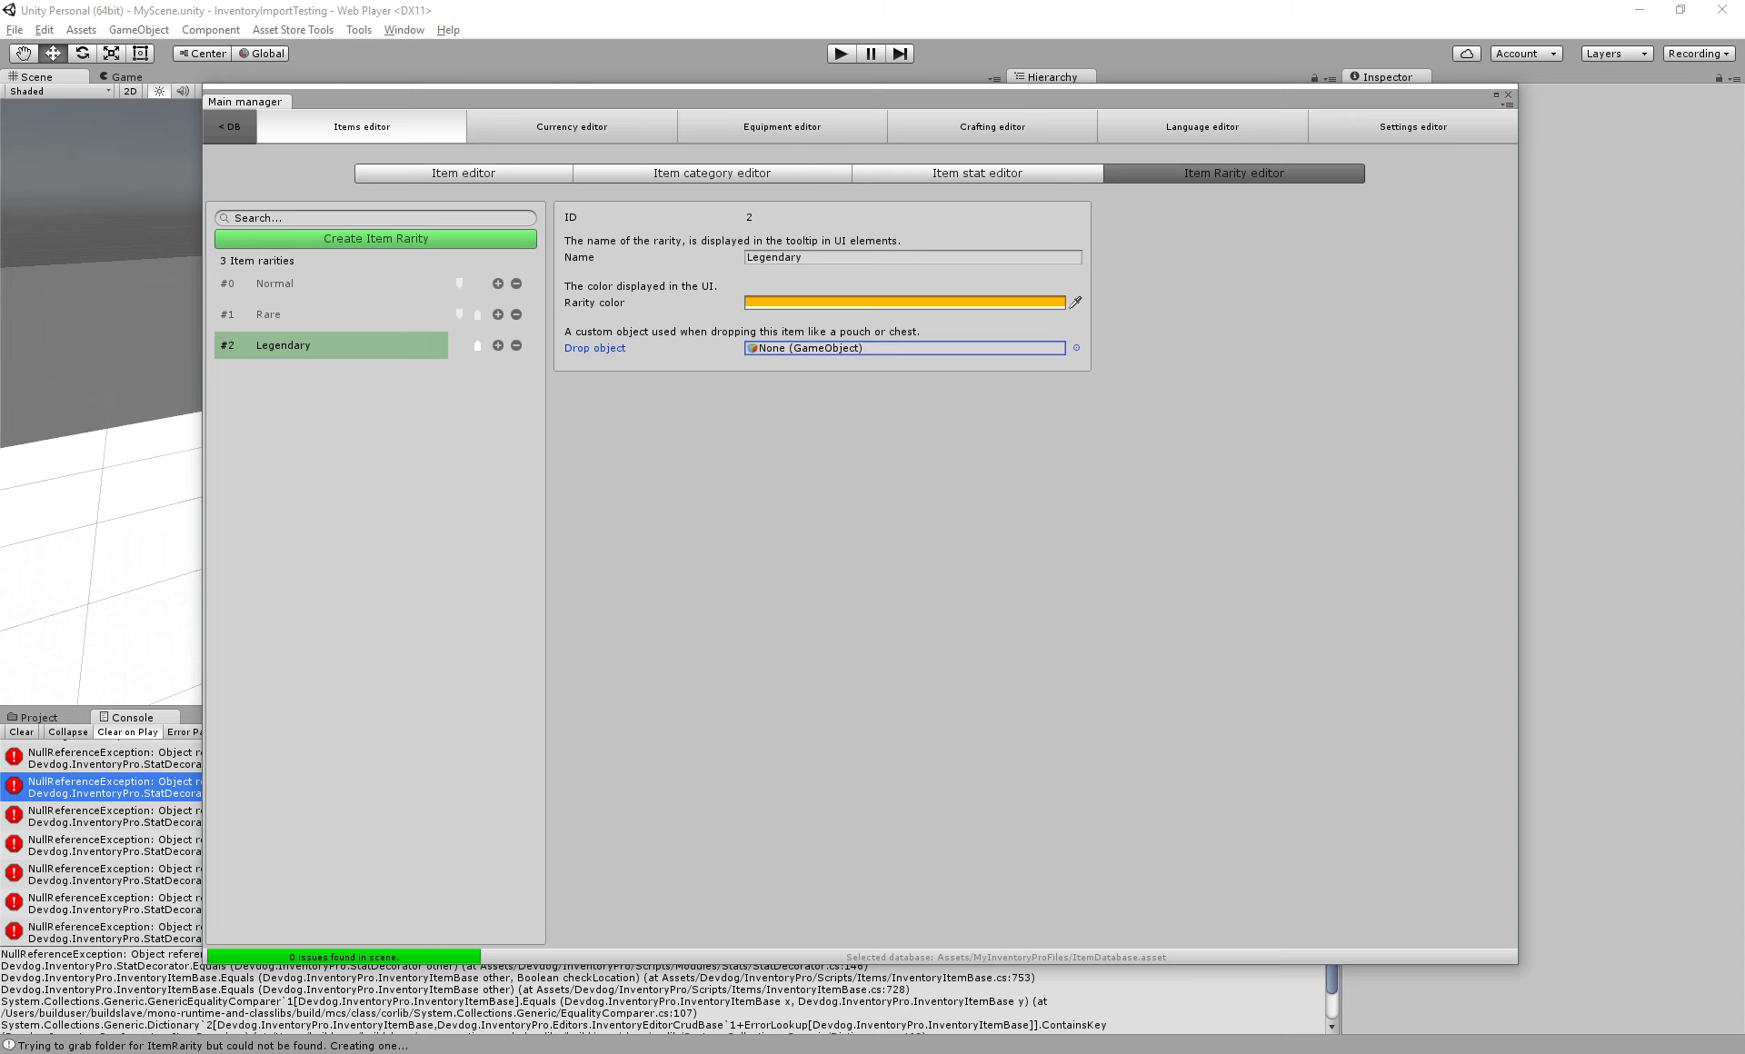
# Assign the Normal rarity to the Health potion item
pyautogui.click(463, 174)
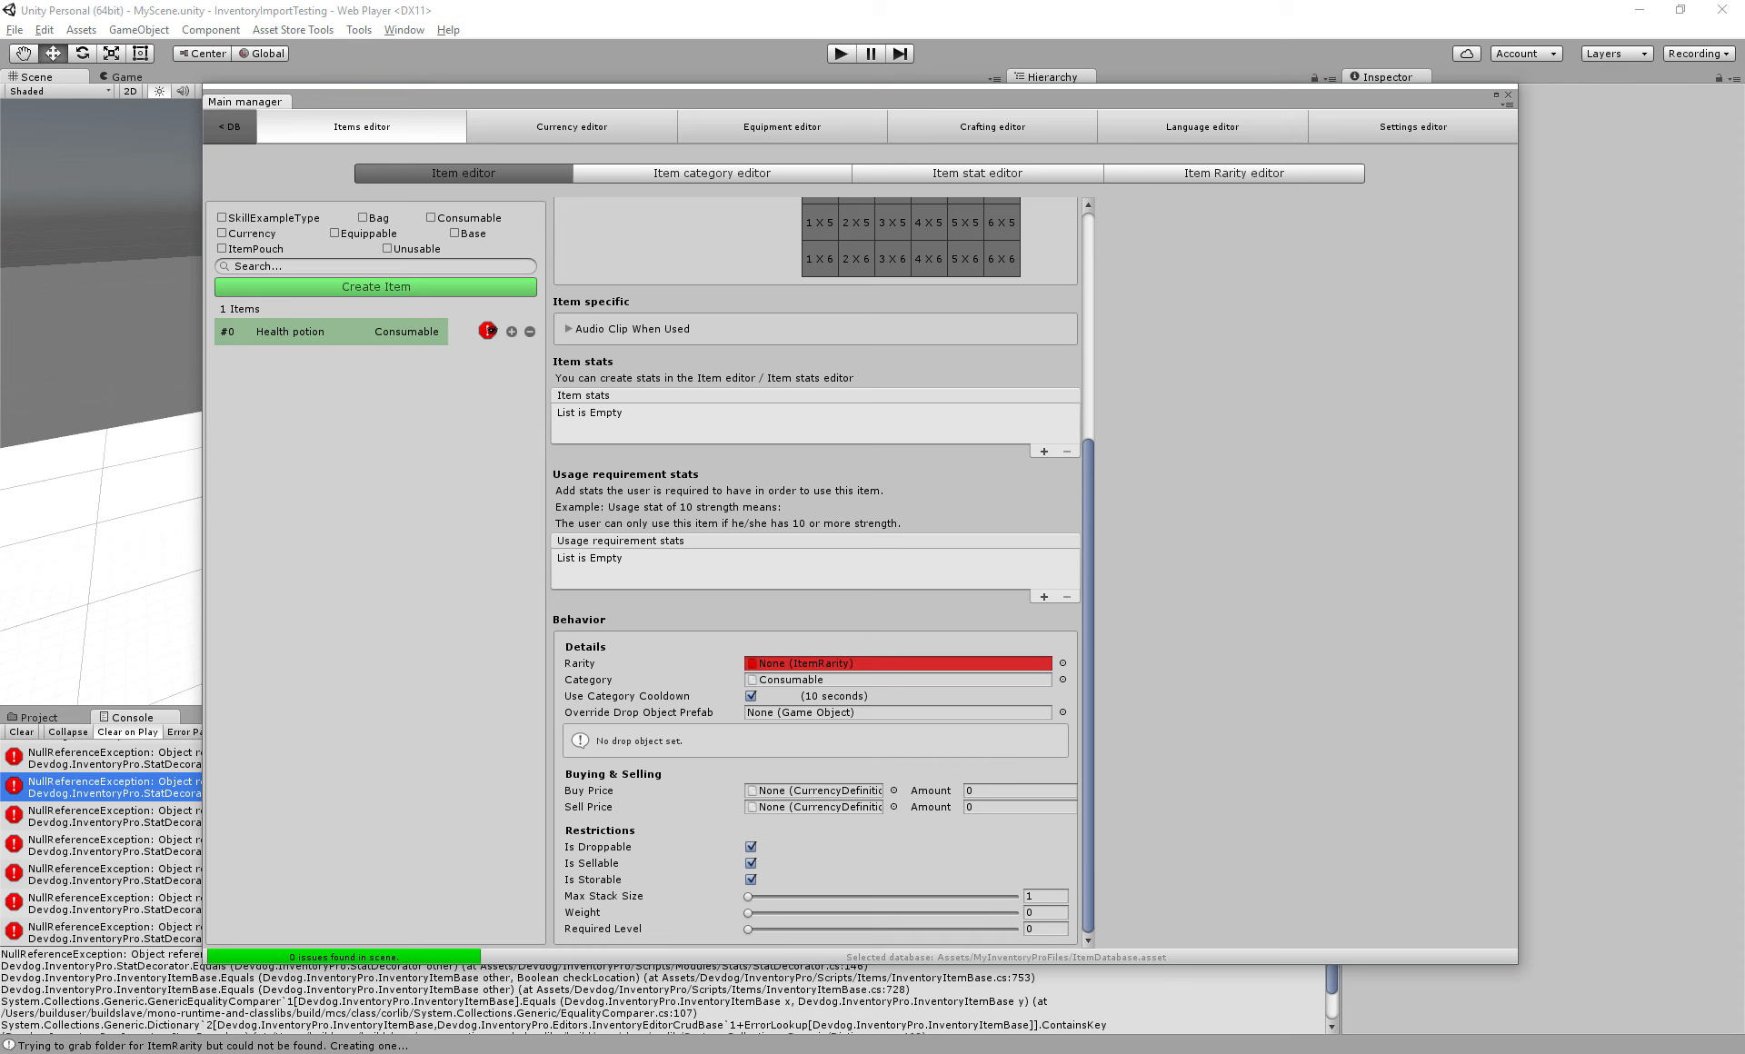
pyautogui.click(898, 664)
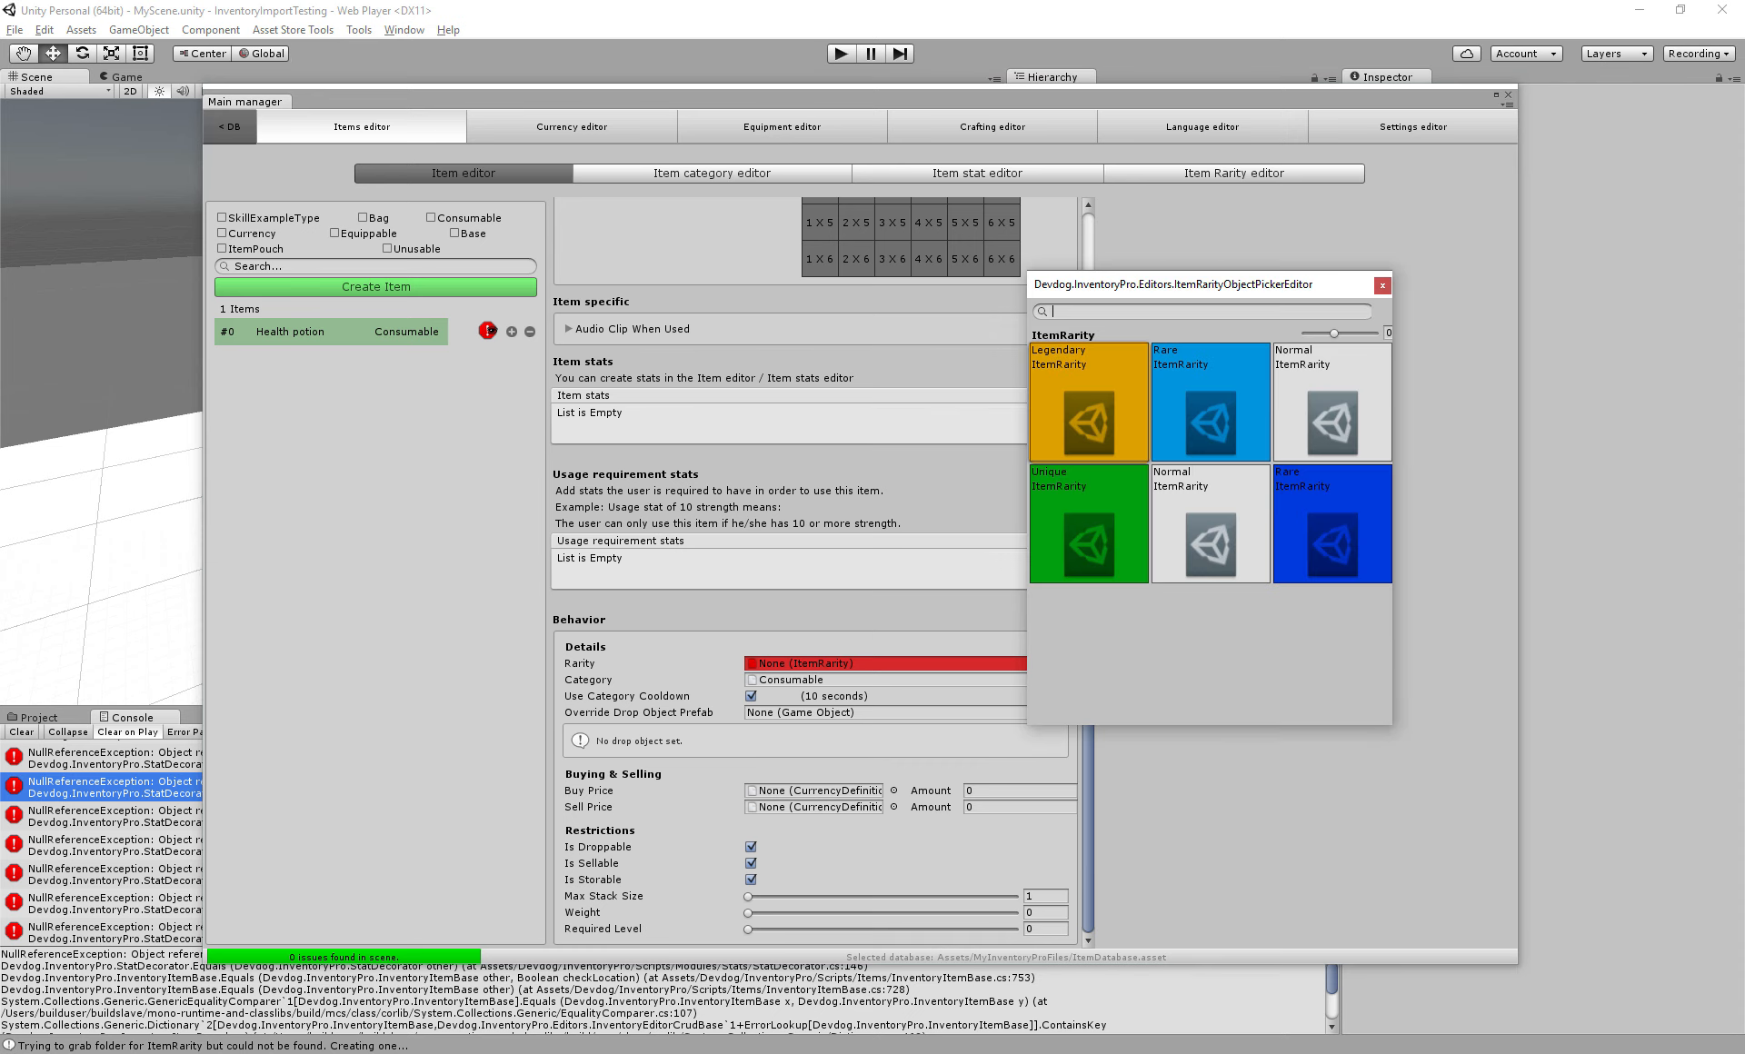
pyautogui.click(1210, 525)
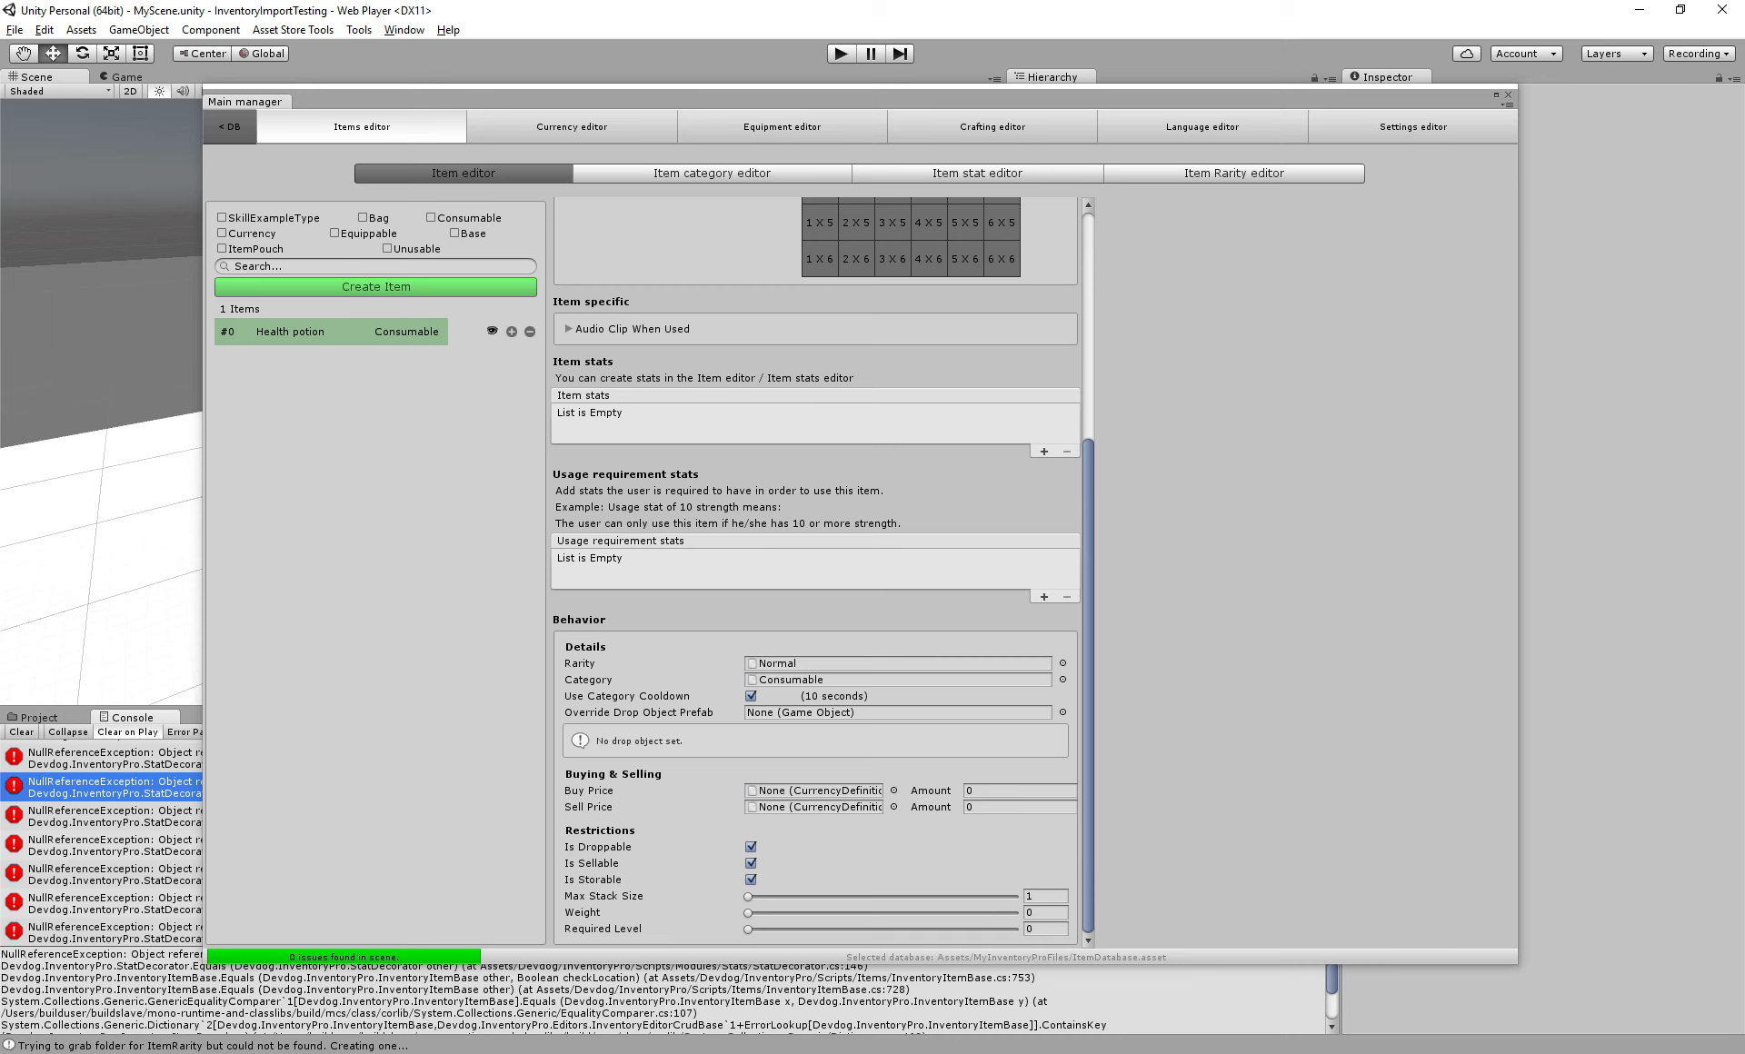
pyautogui.click(898, 713)
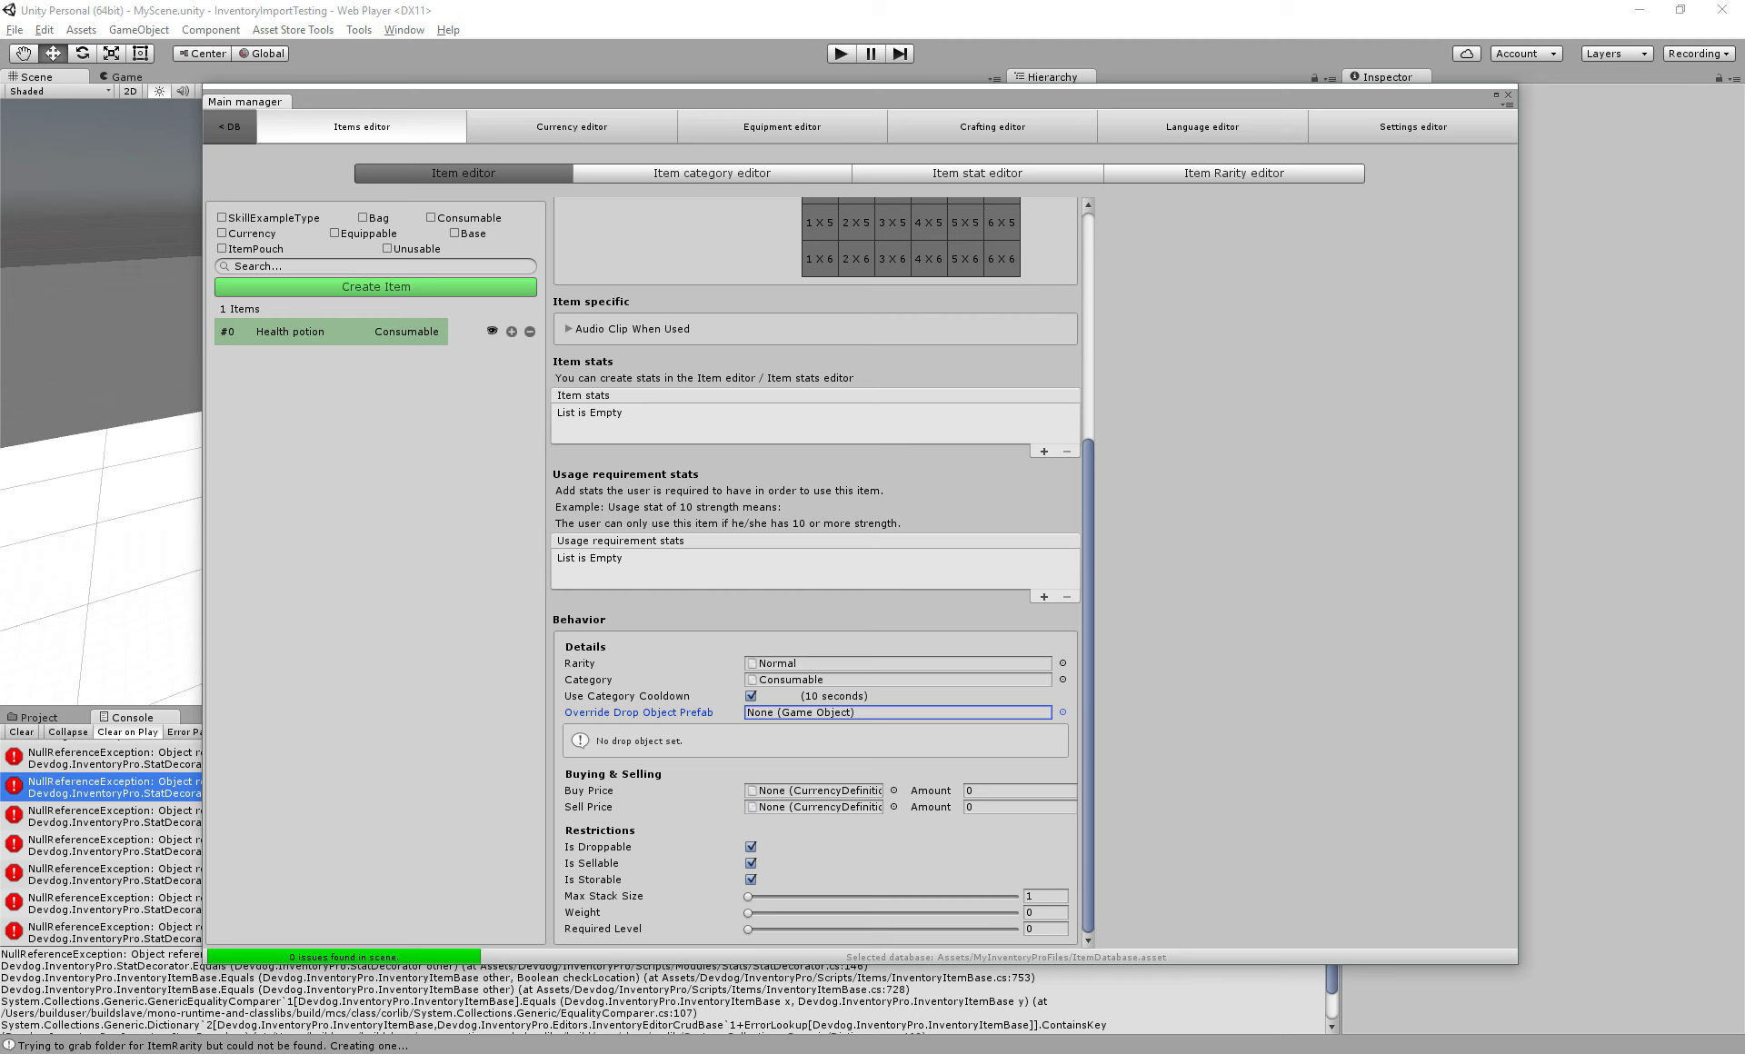
pyautogui.click(813, 791)
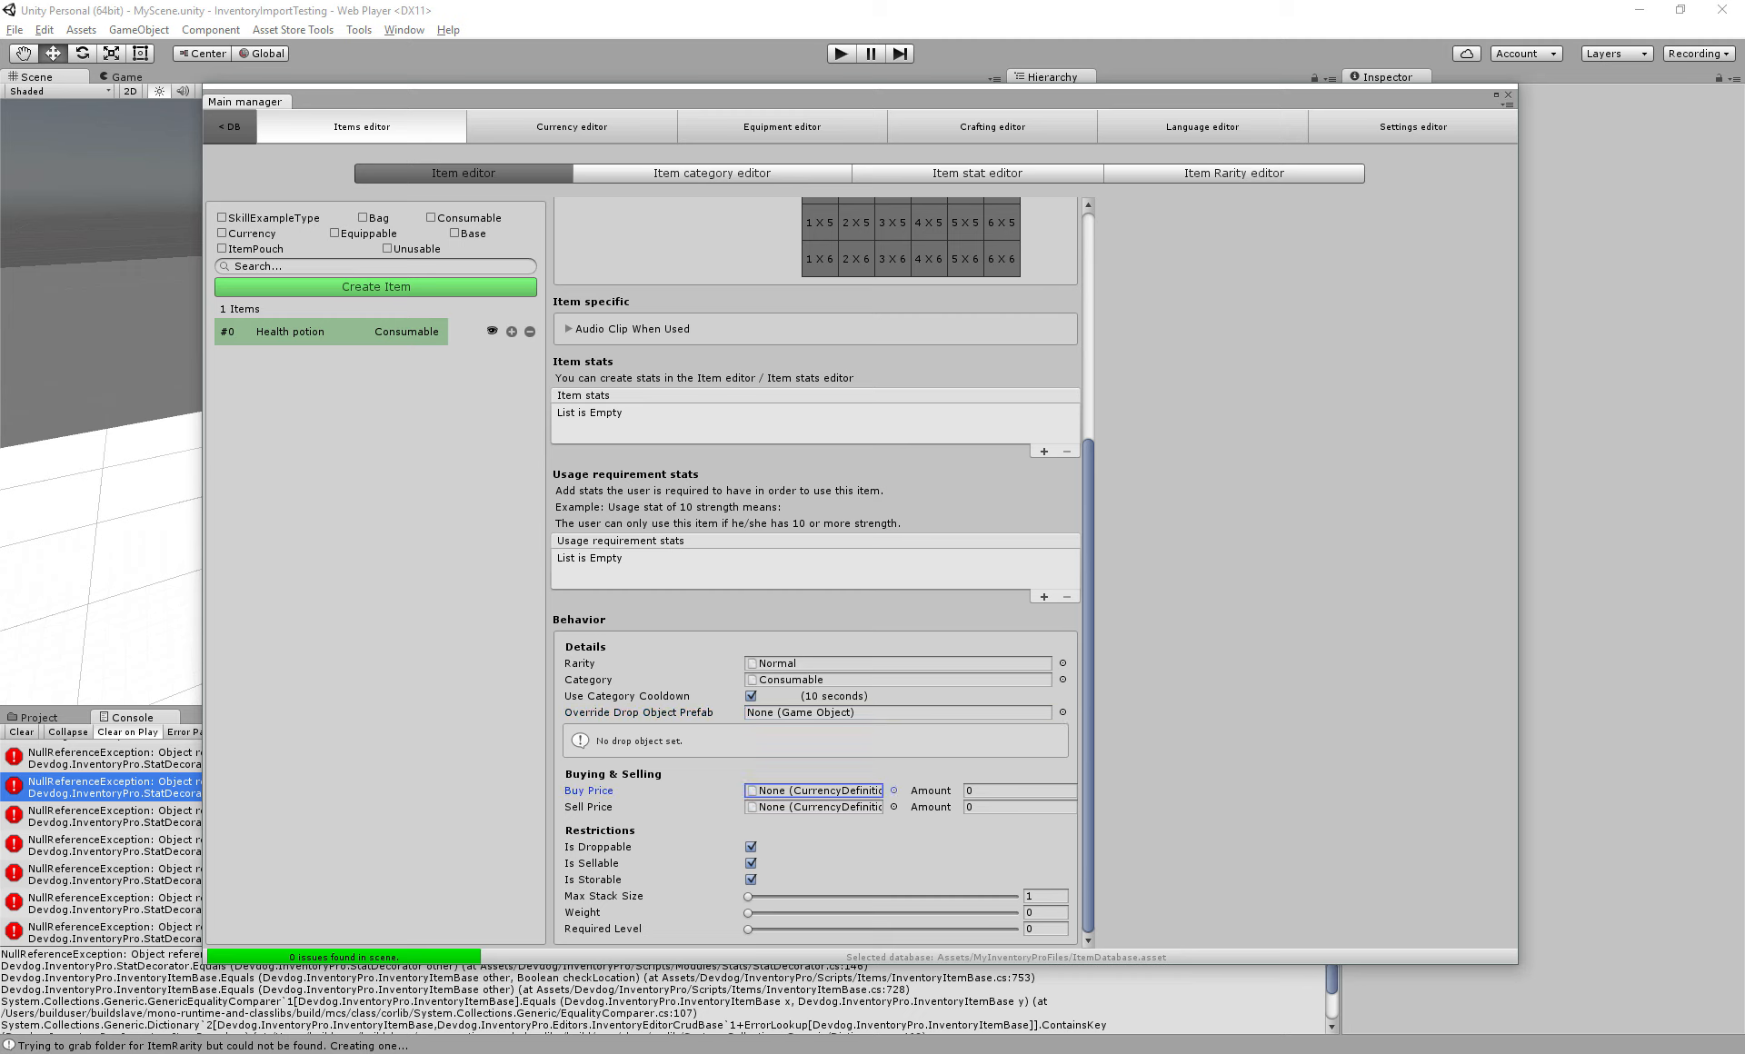
pyautogui.click(814, 807)
pyautogui.click(814, 791)
pyautogui.click(814, 807)
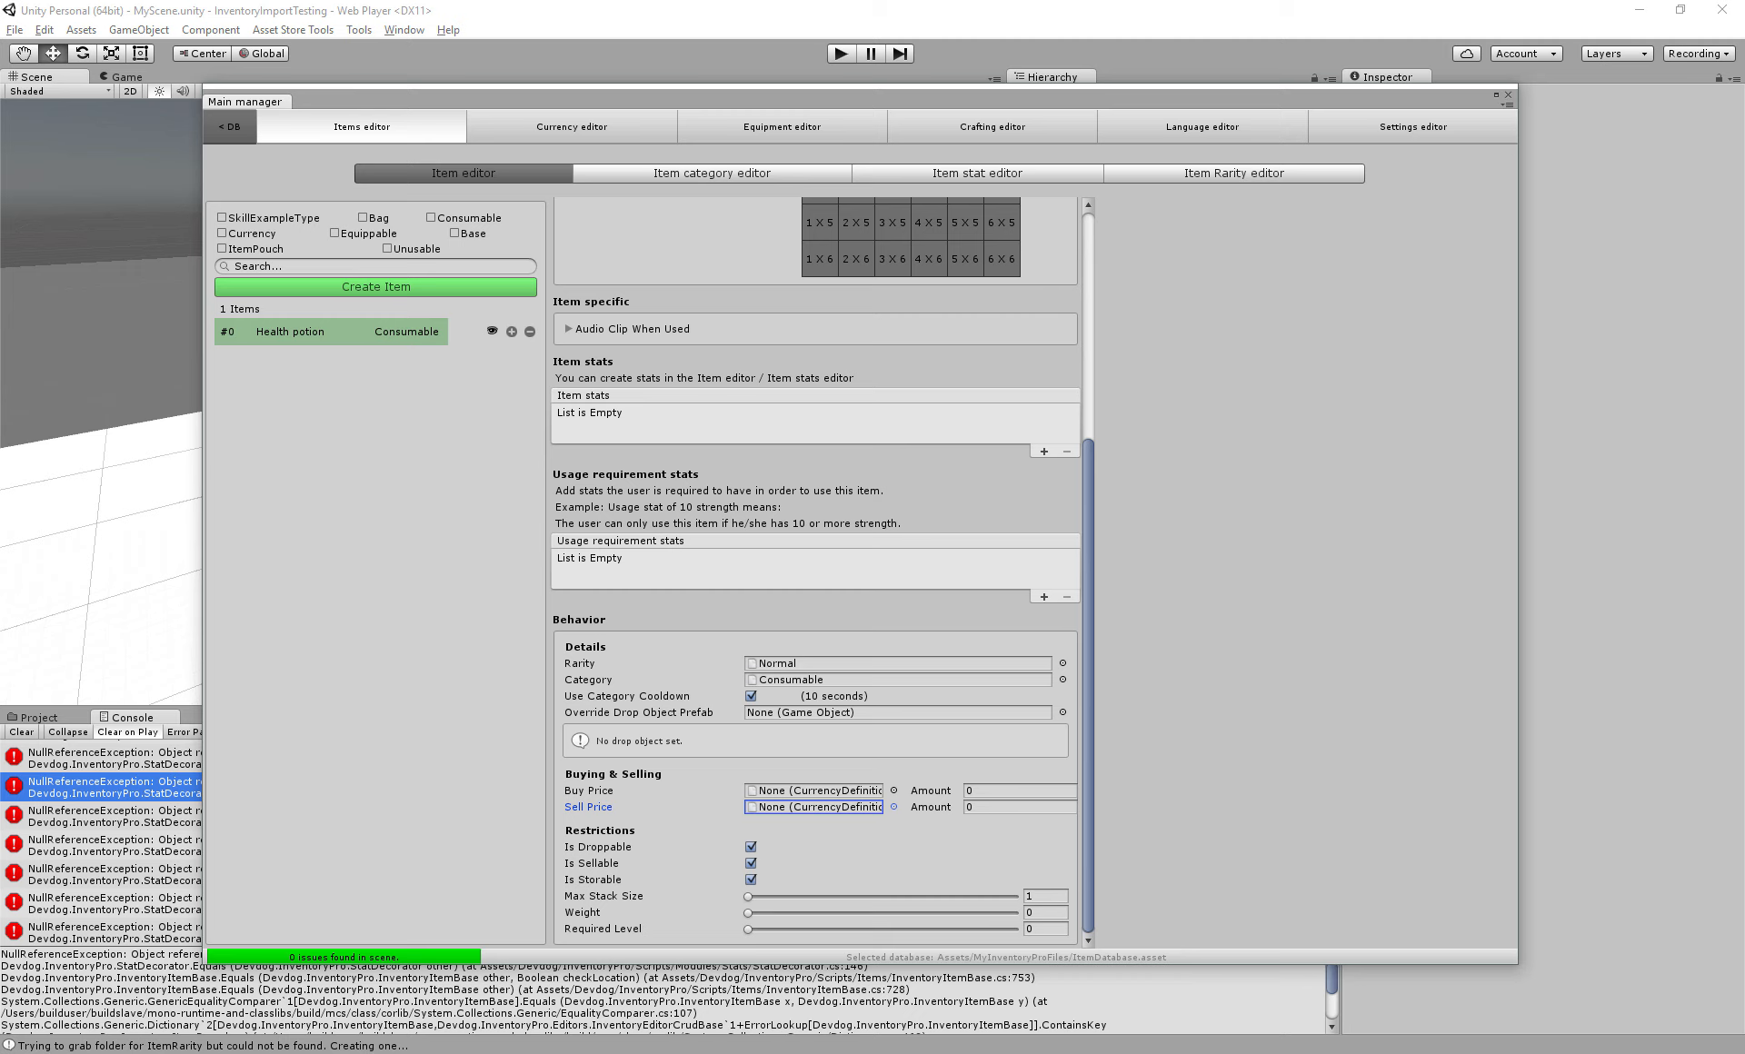
pyautogui.click(599, 848)
pyautogui.click(596, 880)
# Set the Health potion's max stack size to 10 and its weight to 0.1
pyautogui.click(604, 896)
pyautogui.write('10')
pyautogui.click(583, 913)
pyautogui.write('0.1')
pyautogui.press('Tab')
pyautogui.scroll(7, 815, 571)
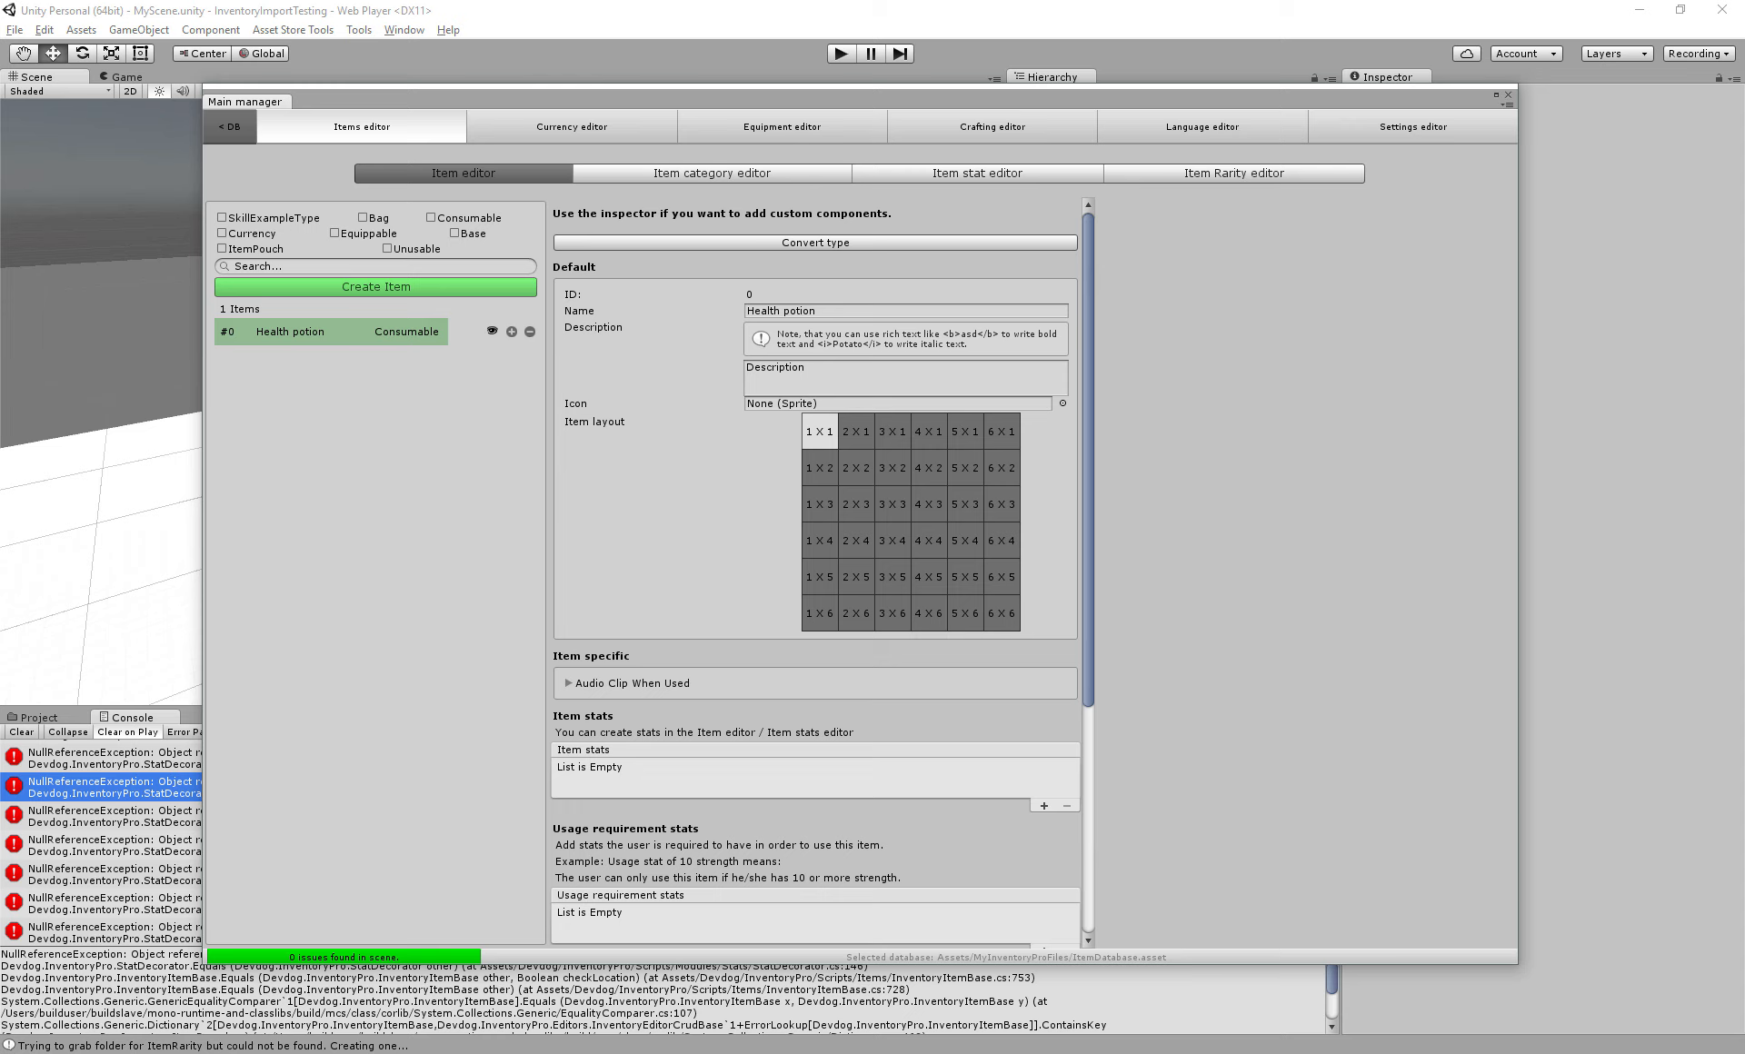
# Create a new item stat named "Health"
pyautogui.click(977, 174)
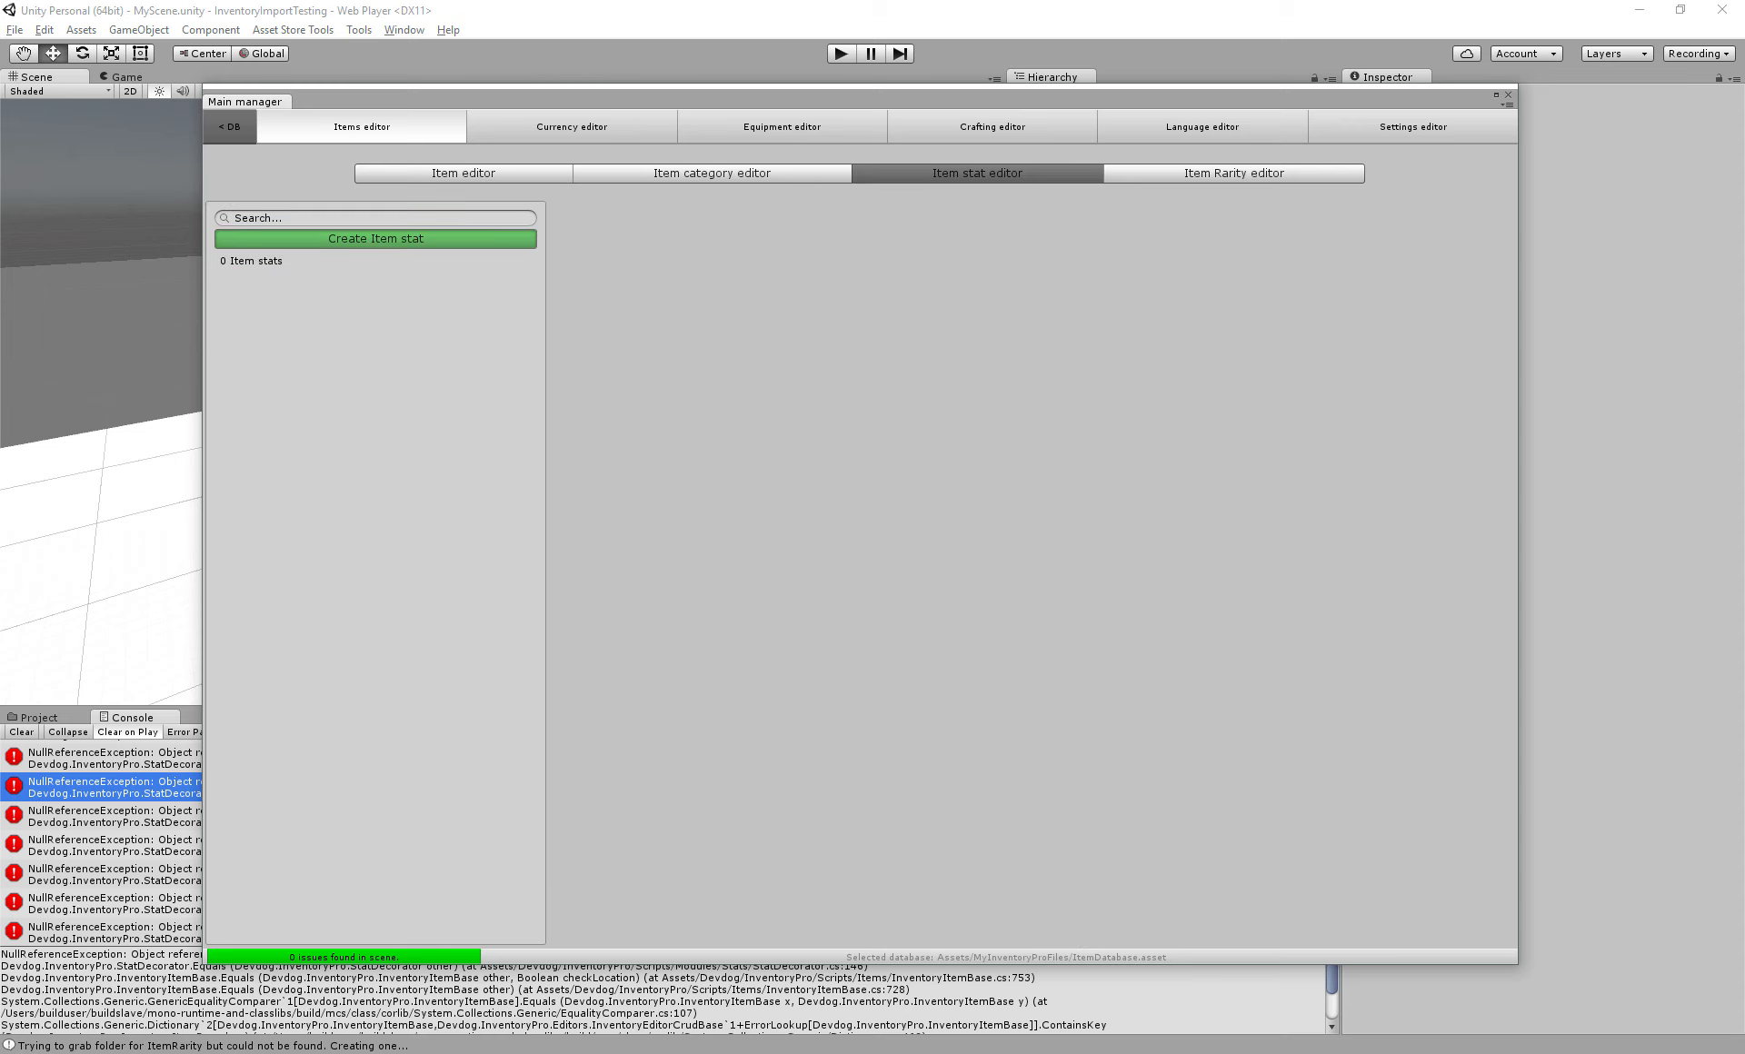
pyautogui.click(376, 238)
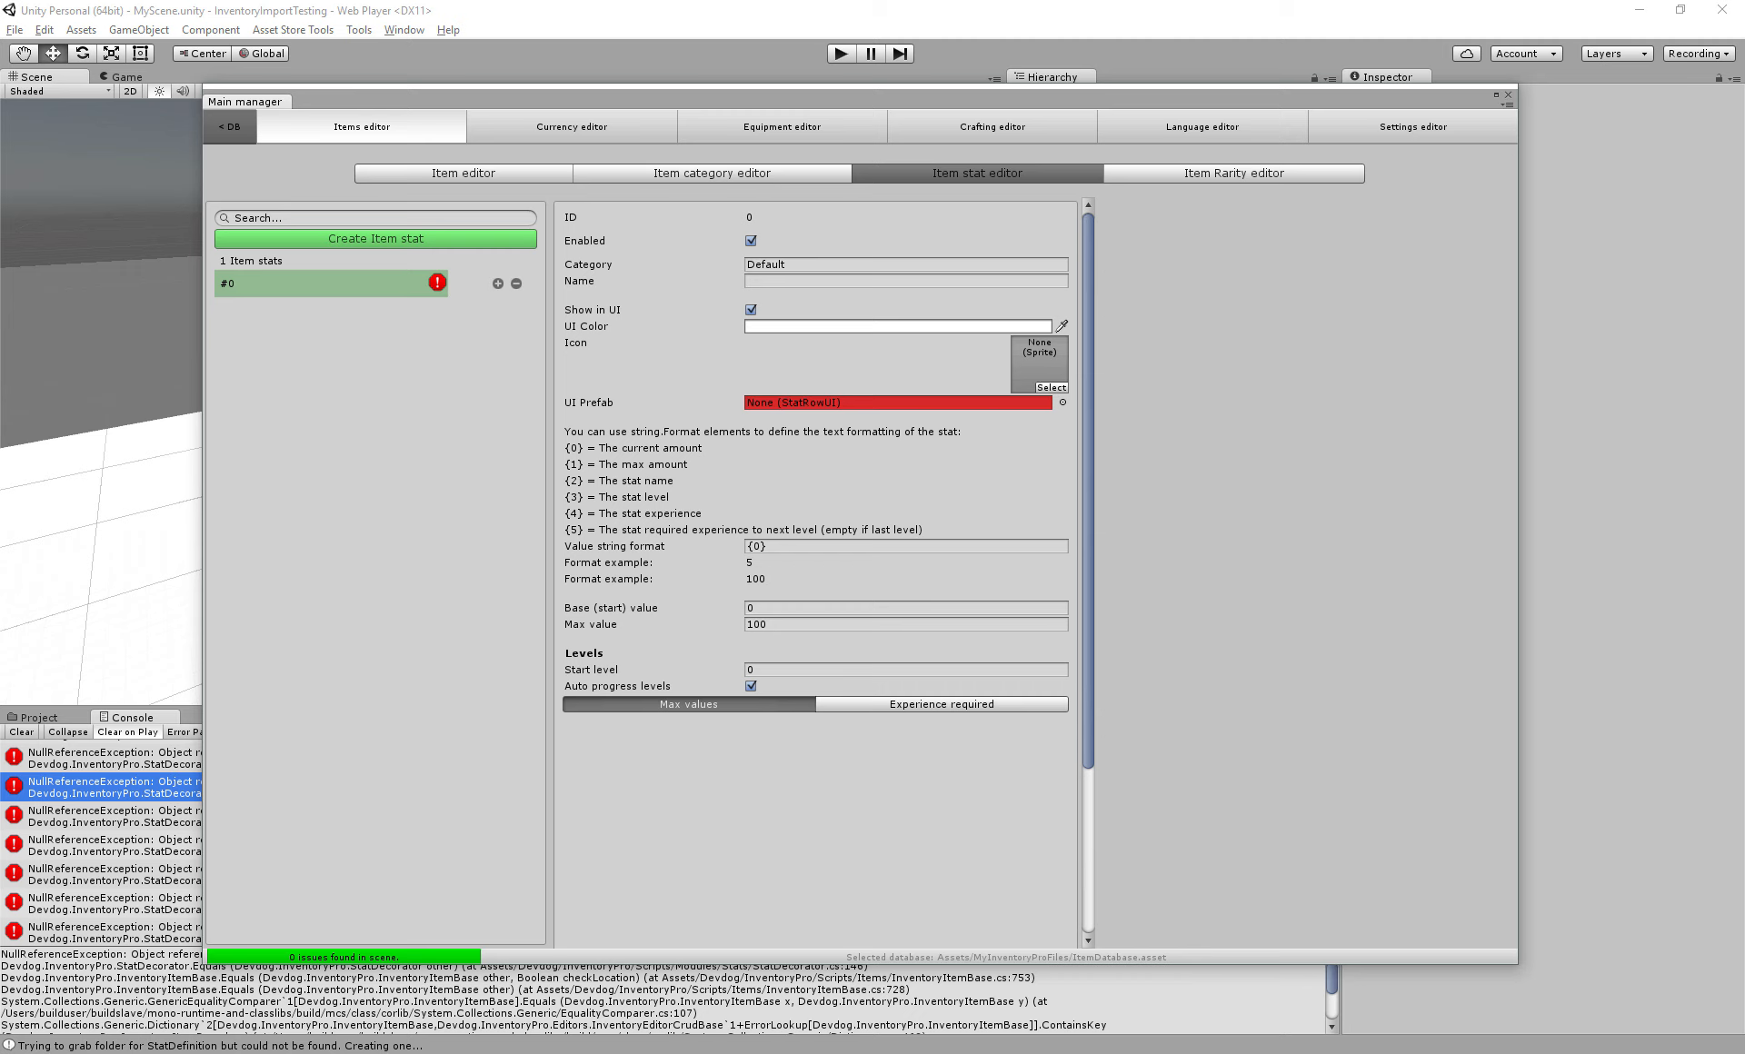
pyautogui.click(818, 281)
pyautogui.write('Health')
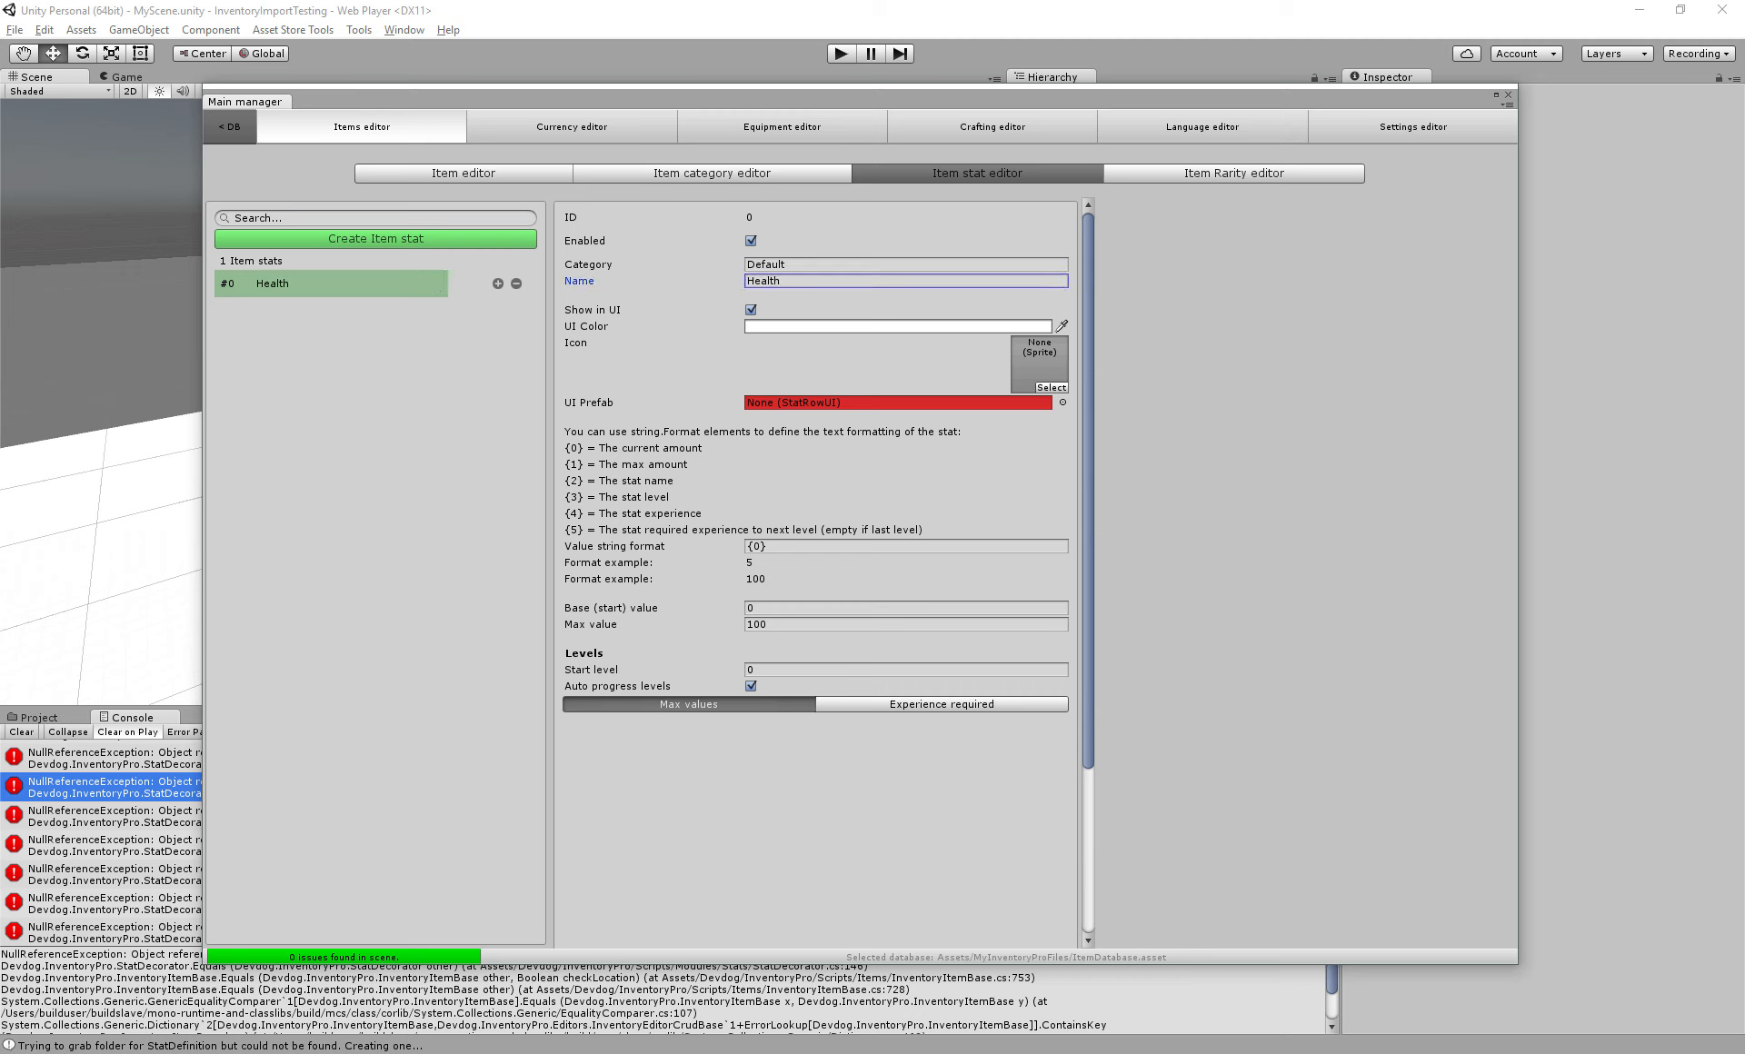
pyautogui.click(593, 241)
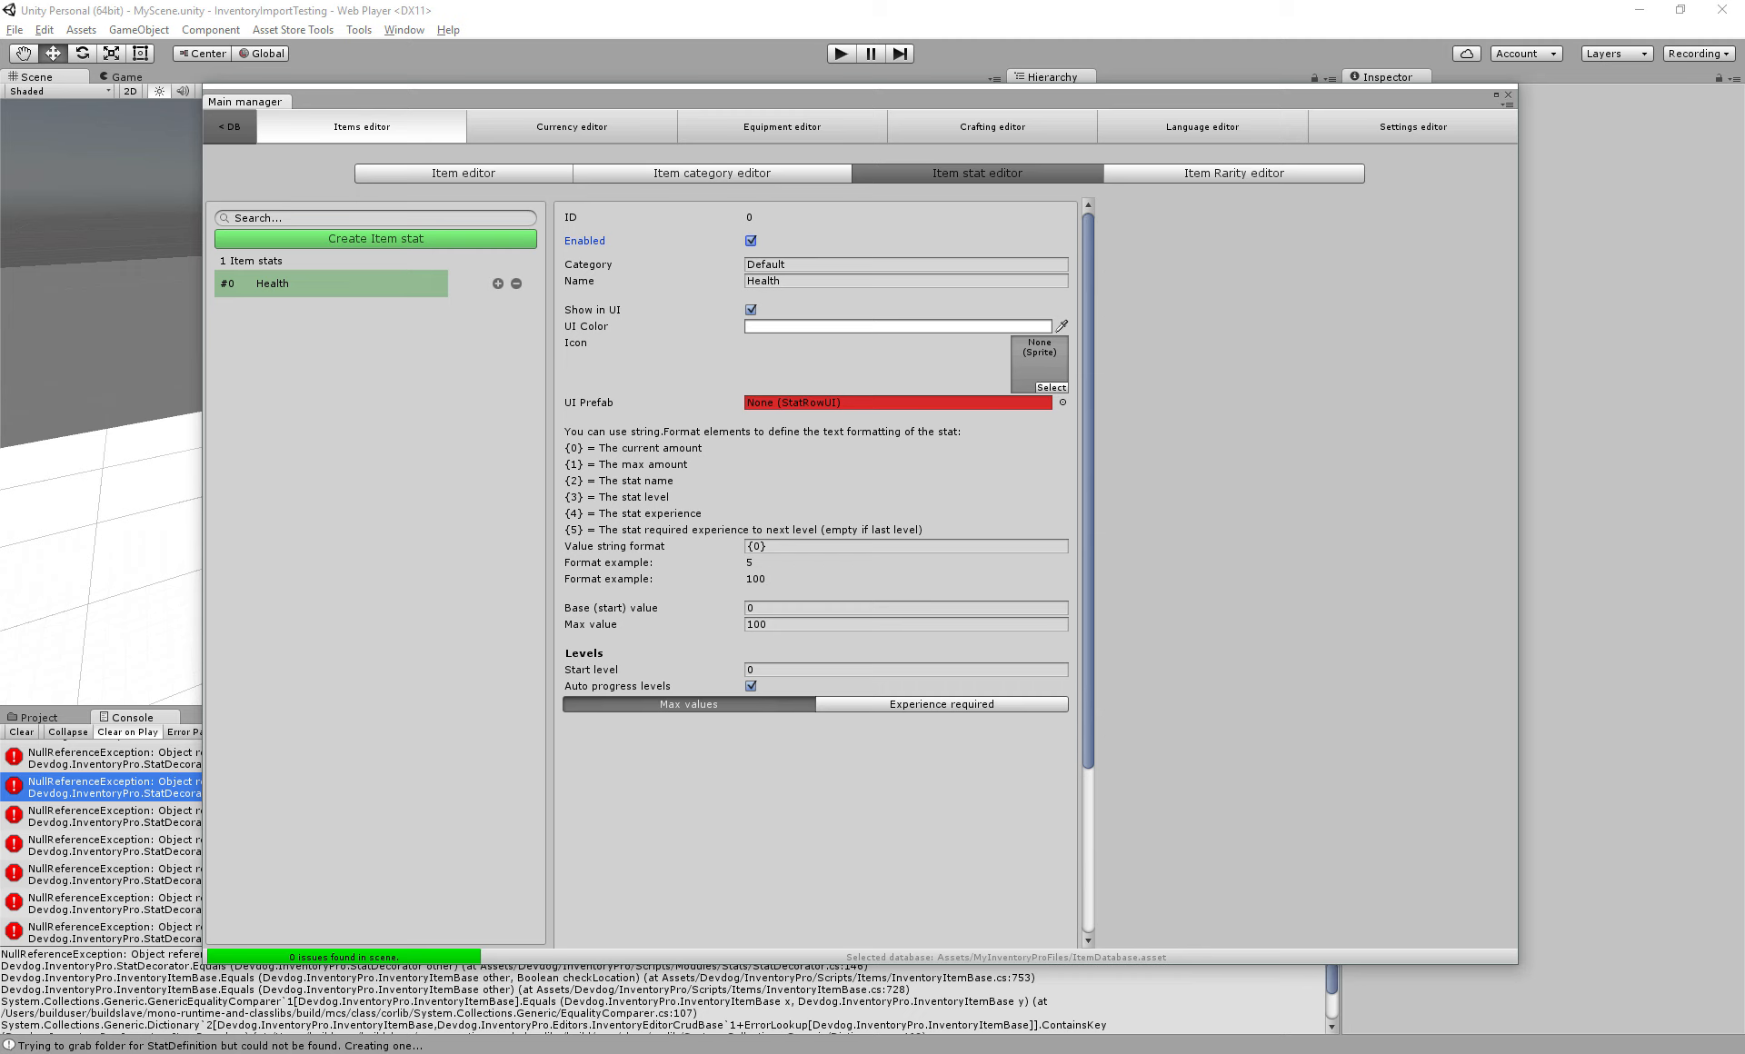
pyautogui.click(581, 281)
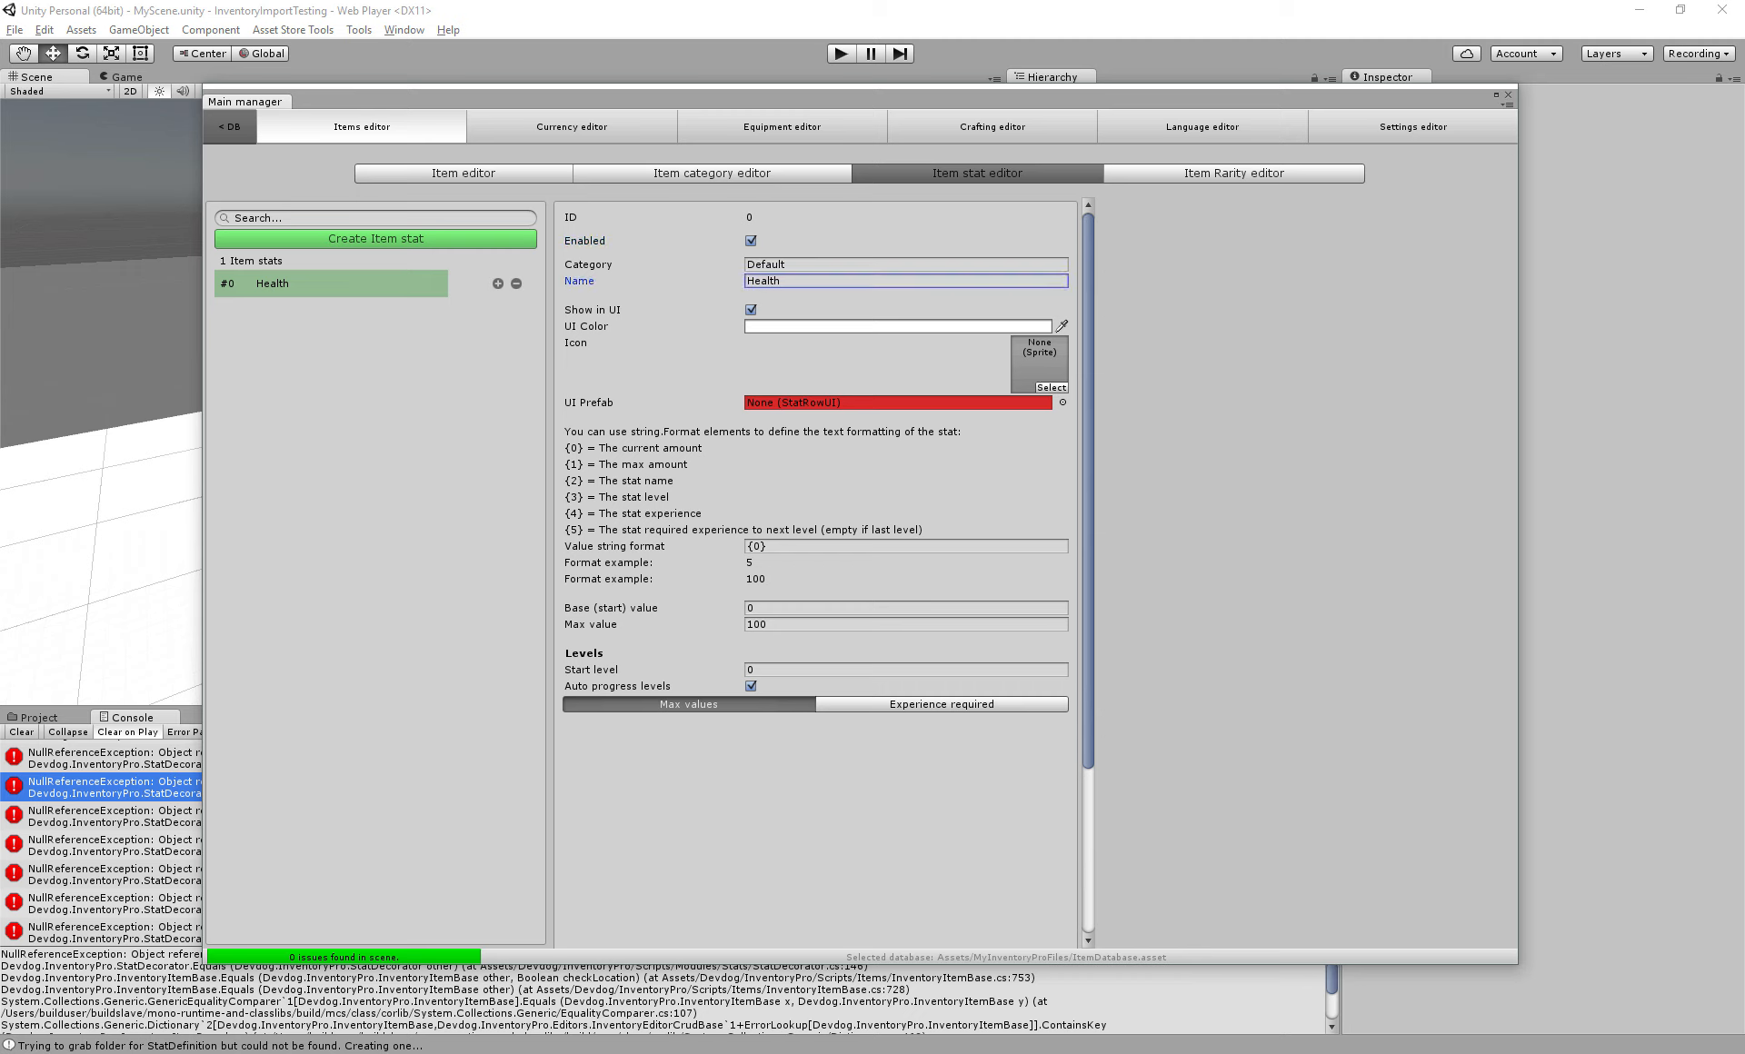
pyautogui.press('Tab')
pyautogui.press('Tab')
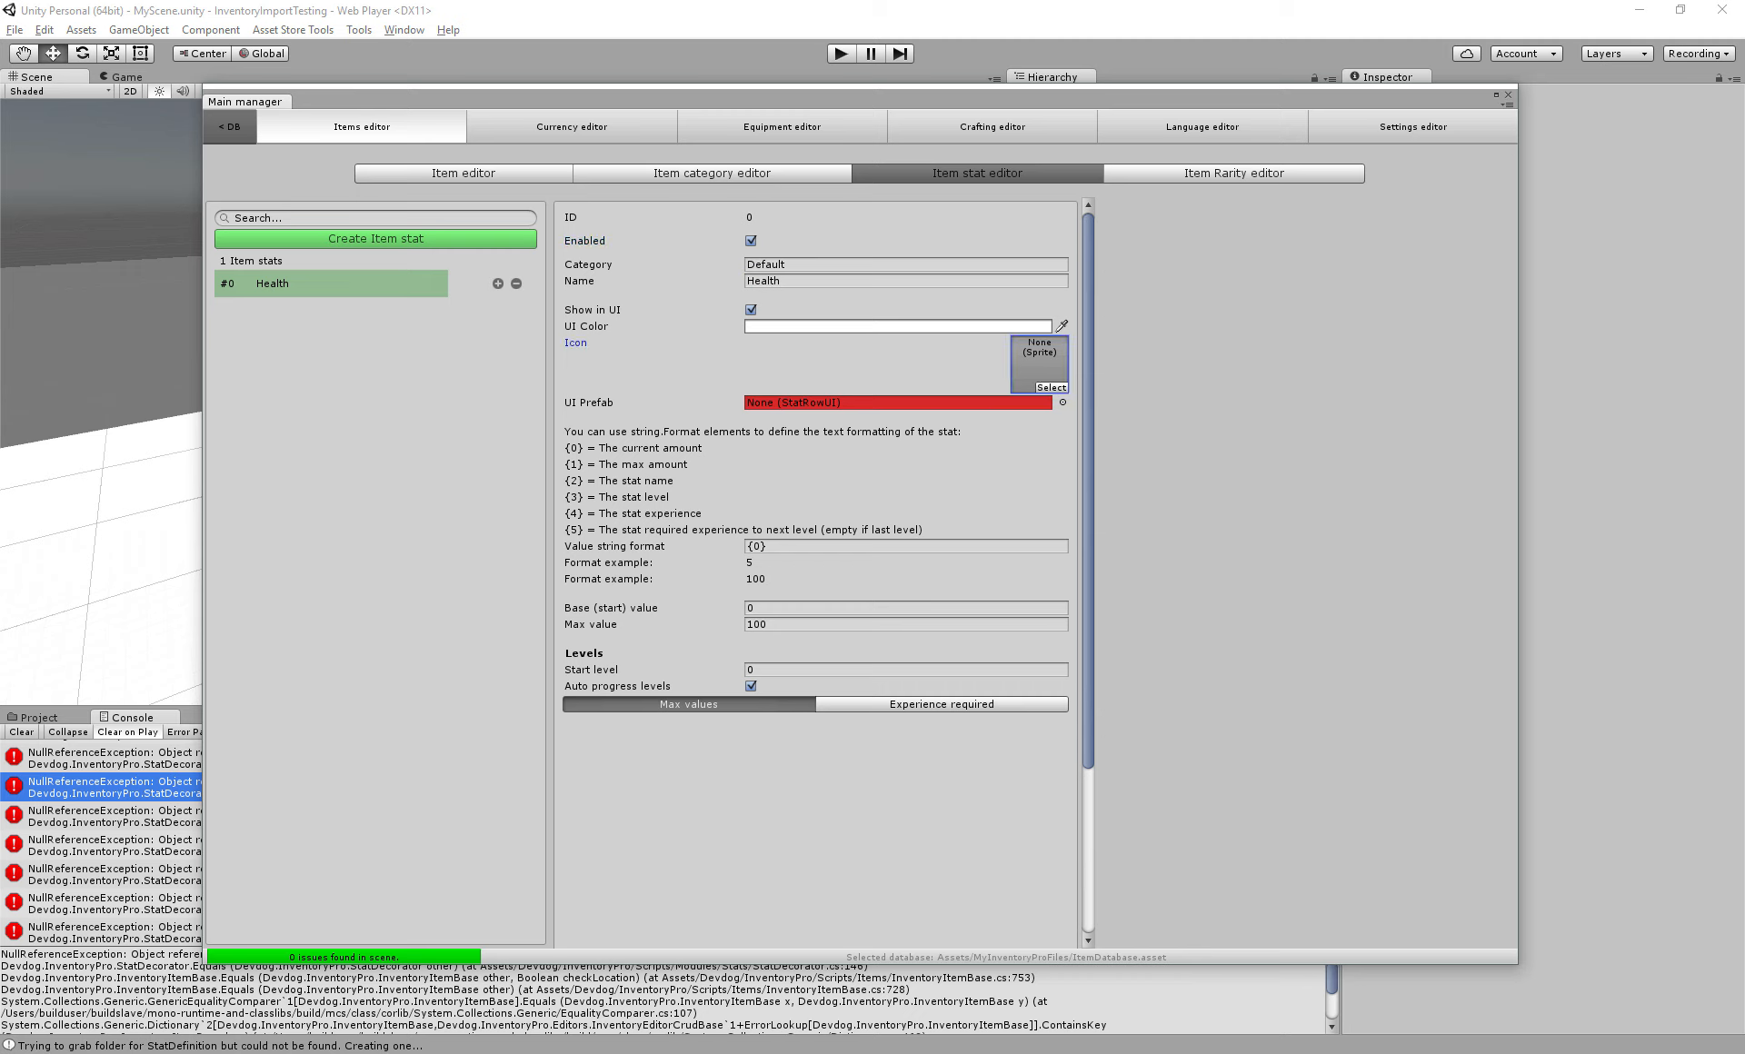
pyautogui.press('Tab')
pyautogui.press('Tab')
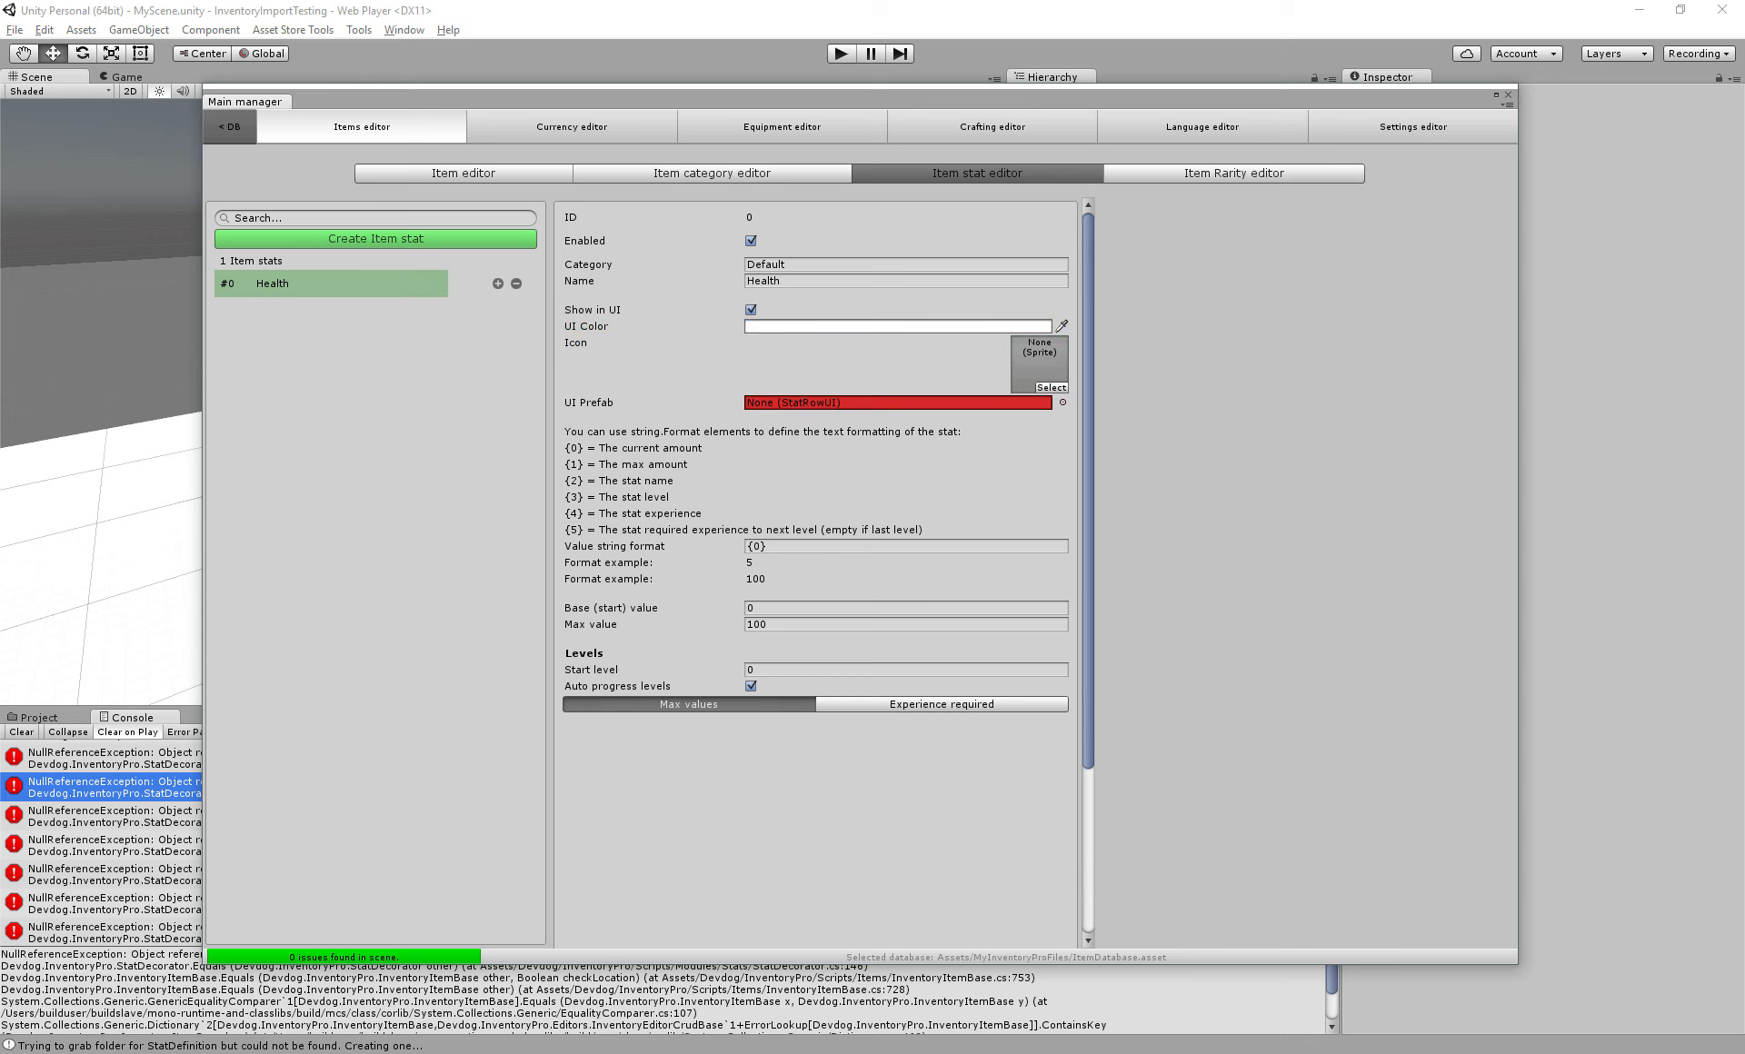
# Assign Stat_Row_PFB as the UI prefab of the Health stat
pyautogui.click(1062, 402)
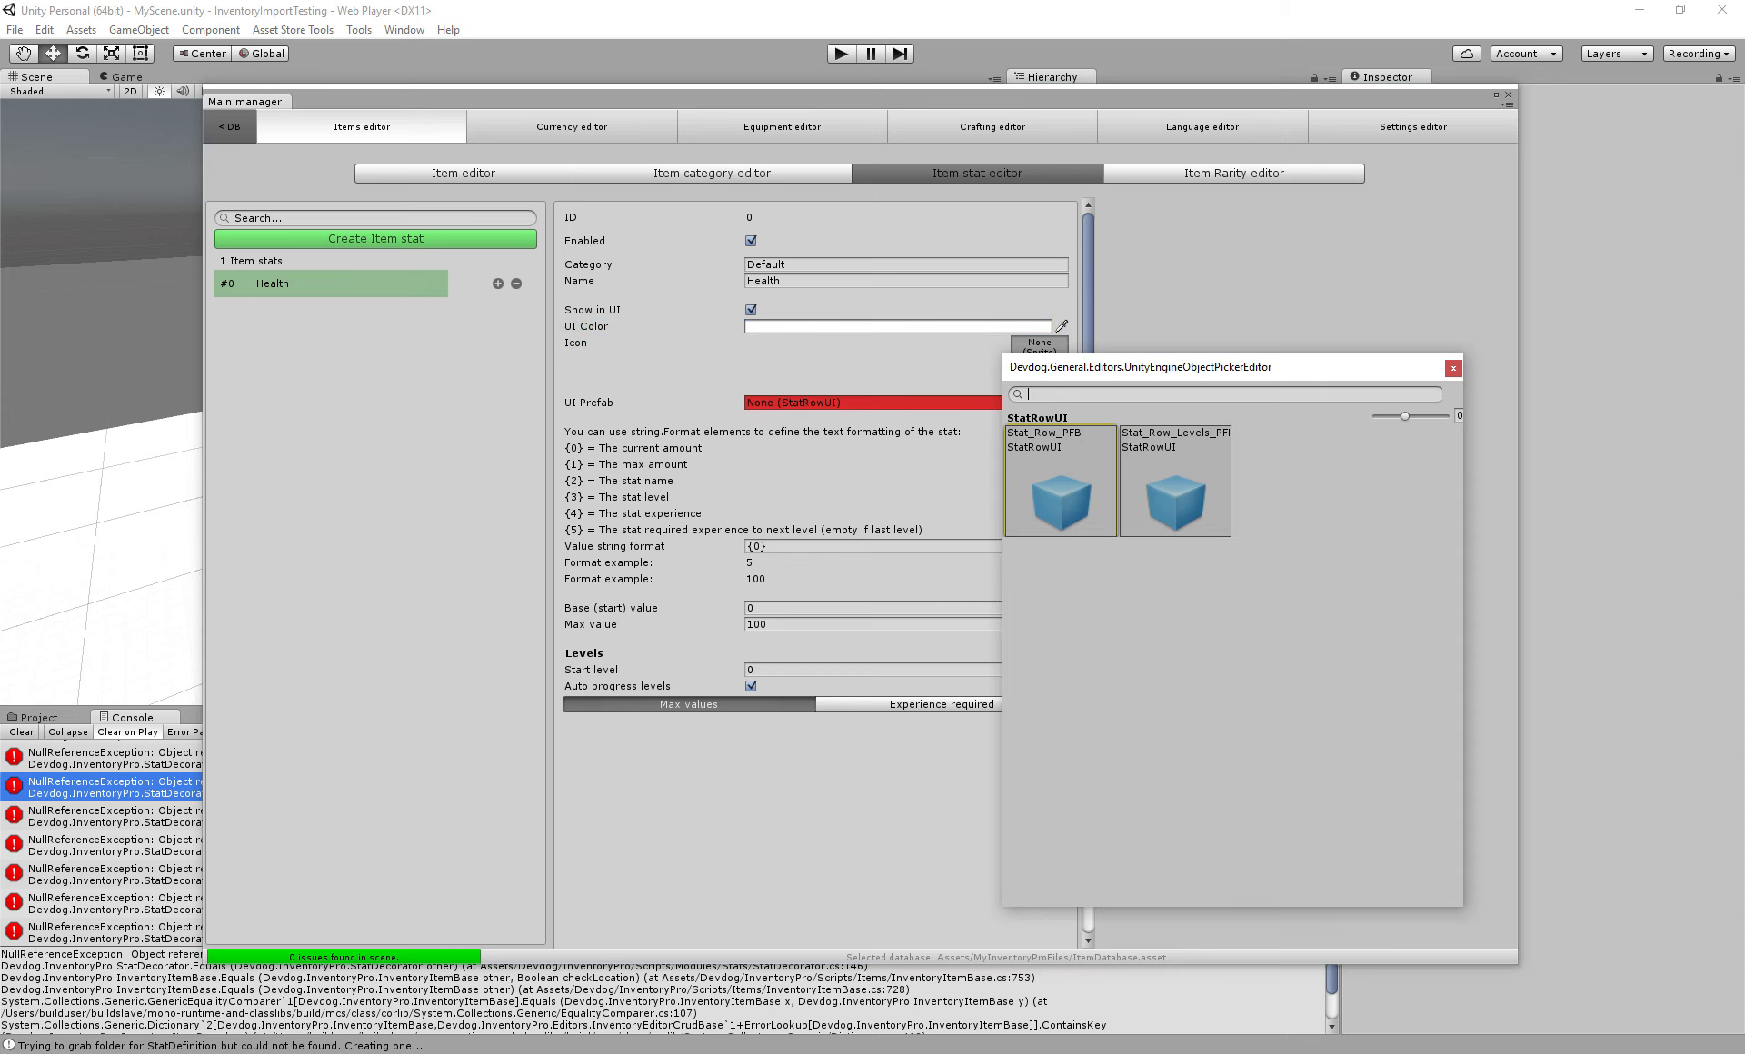
pyautogui.moveTo(1137, 366); pyautogui.dragTo(1155, 280)
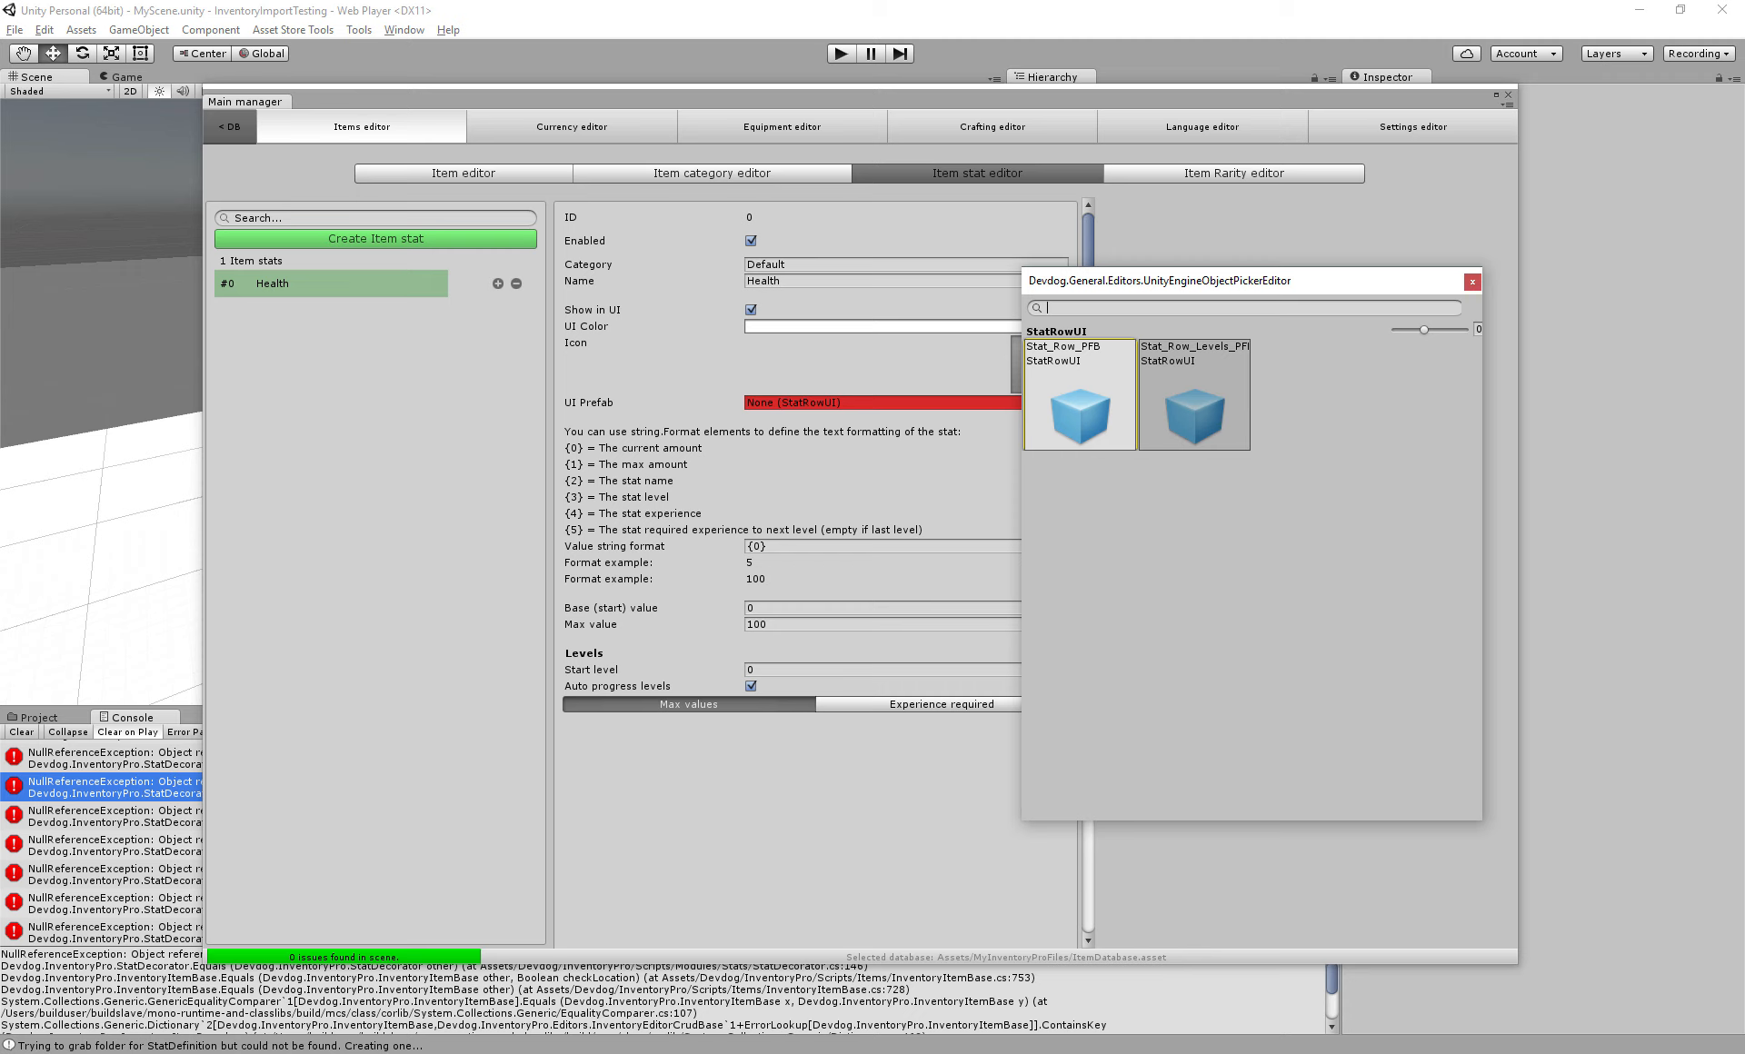
pyautogui.click(1079, 395)
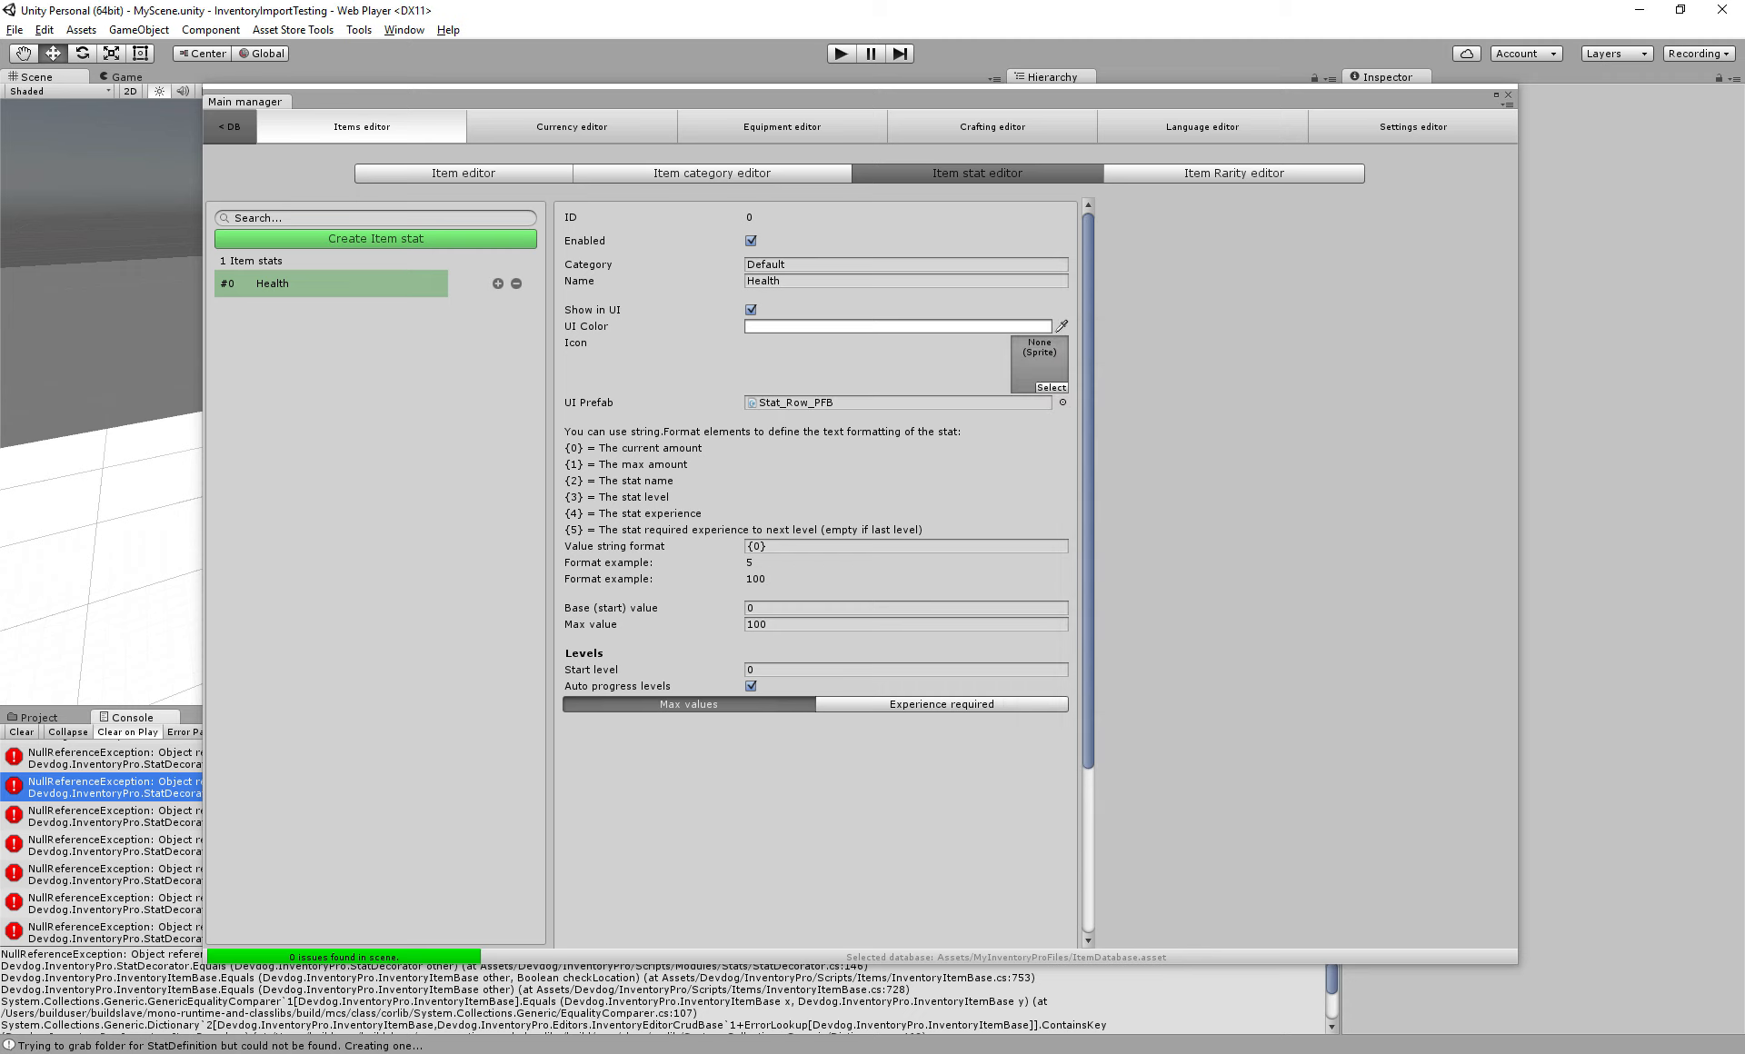
# Try adding {2} to the Health stat's value string format and remove it again, leaving {0}
pyautogui.scroll(-5, 815, 582)
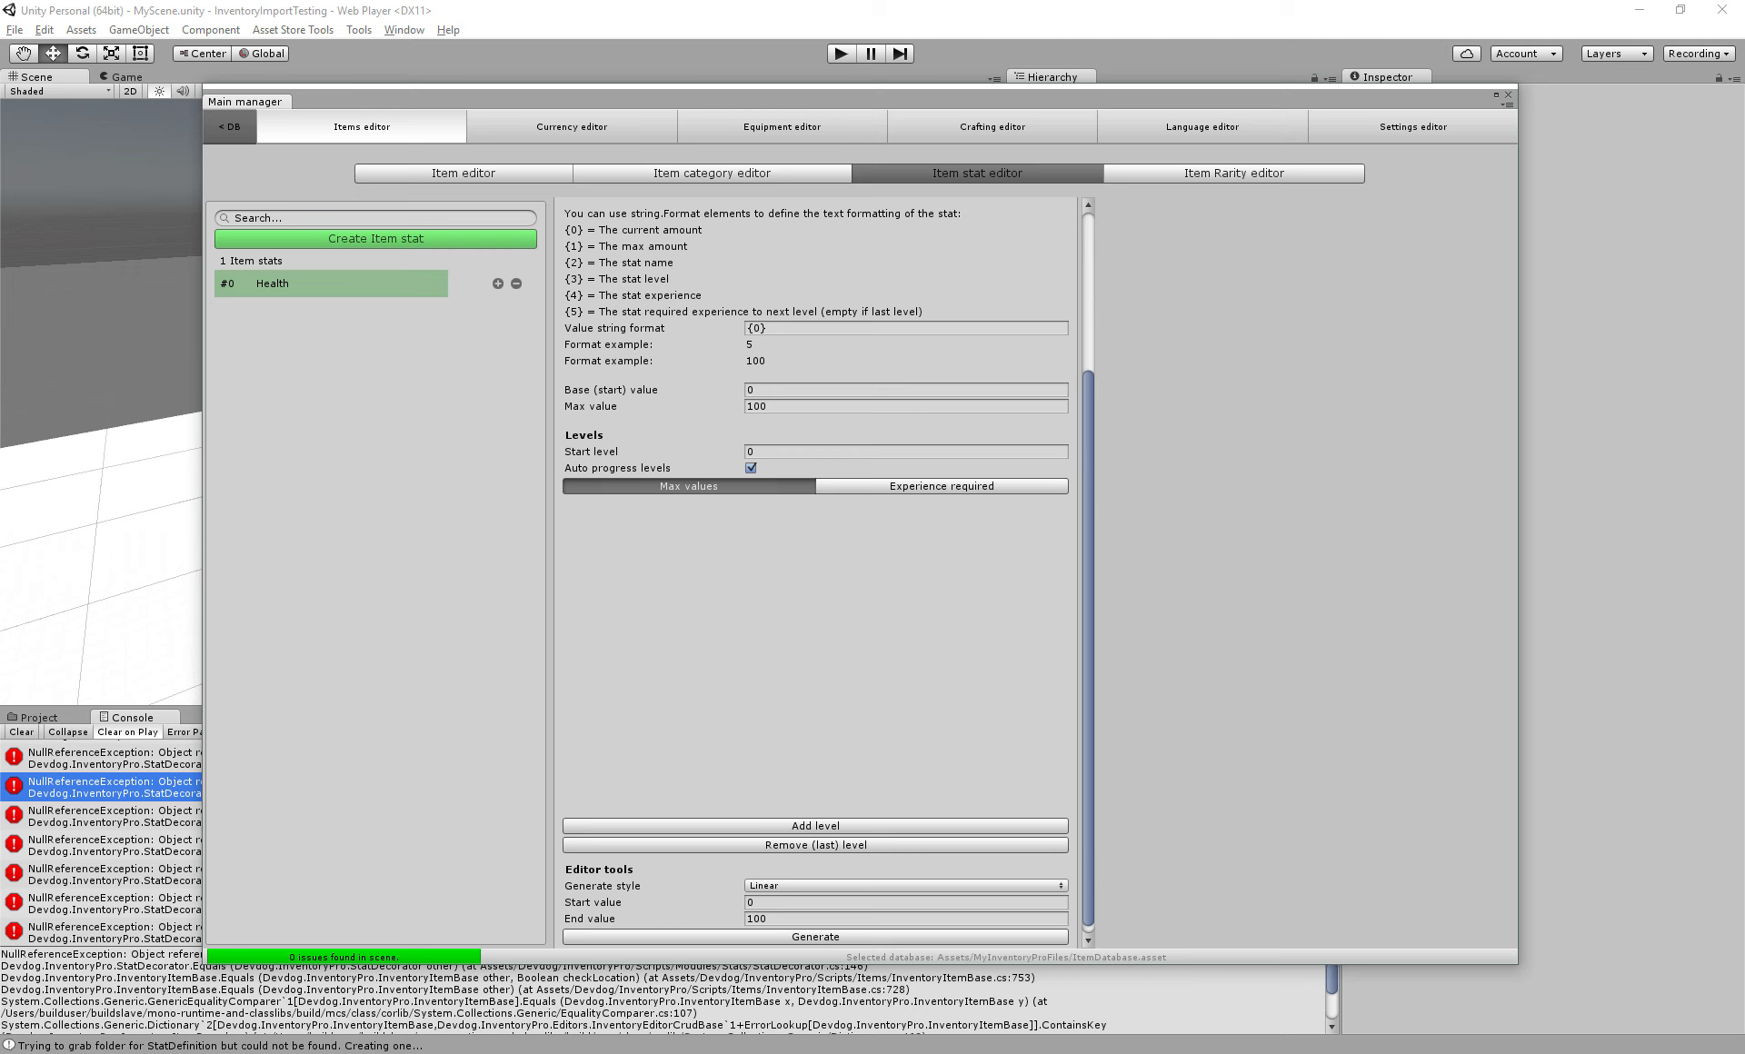
pyautogui.click(818, 328)
pyautogui.scroll(2, 818, 364)
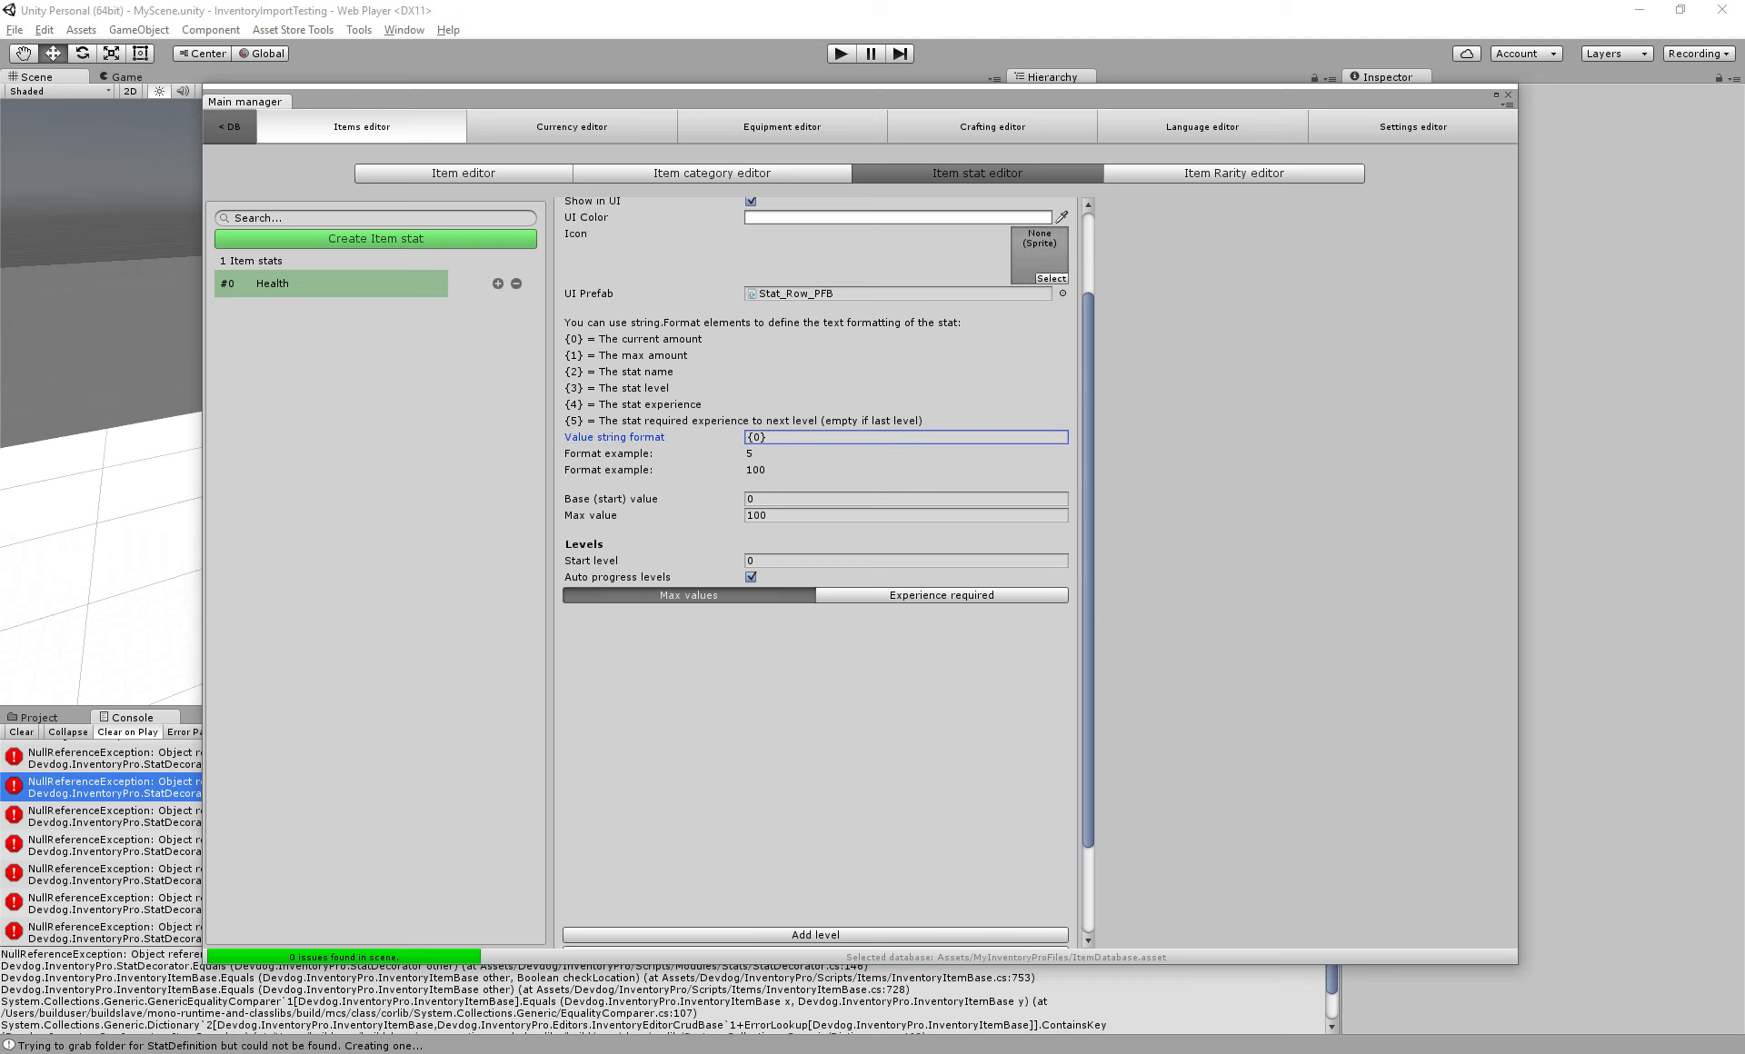
pyautogui.moveTo(773, 437); pyautogui.dragTo(746, 437)
pyautogui.click(773, 438)
pyautogui.write('{2}')
pyautogui.hotkey('shift', 'Left')
pyautogui.hotkey('shift', 'Left')
pyautogui.hotkey('shift', 'Left')
pyautogui.hotkey('shift', 'Left')
pyautogui.press('BackSpace')
# Set the Health stat's base (start) value to 100
pyautogui.scroll(-3, 829, 574)
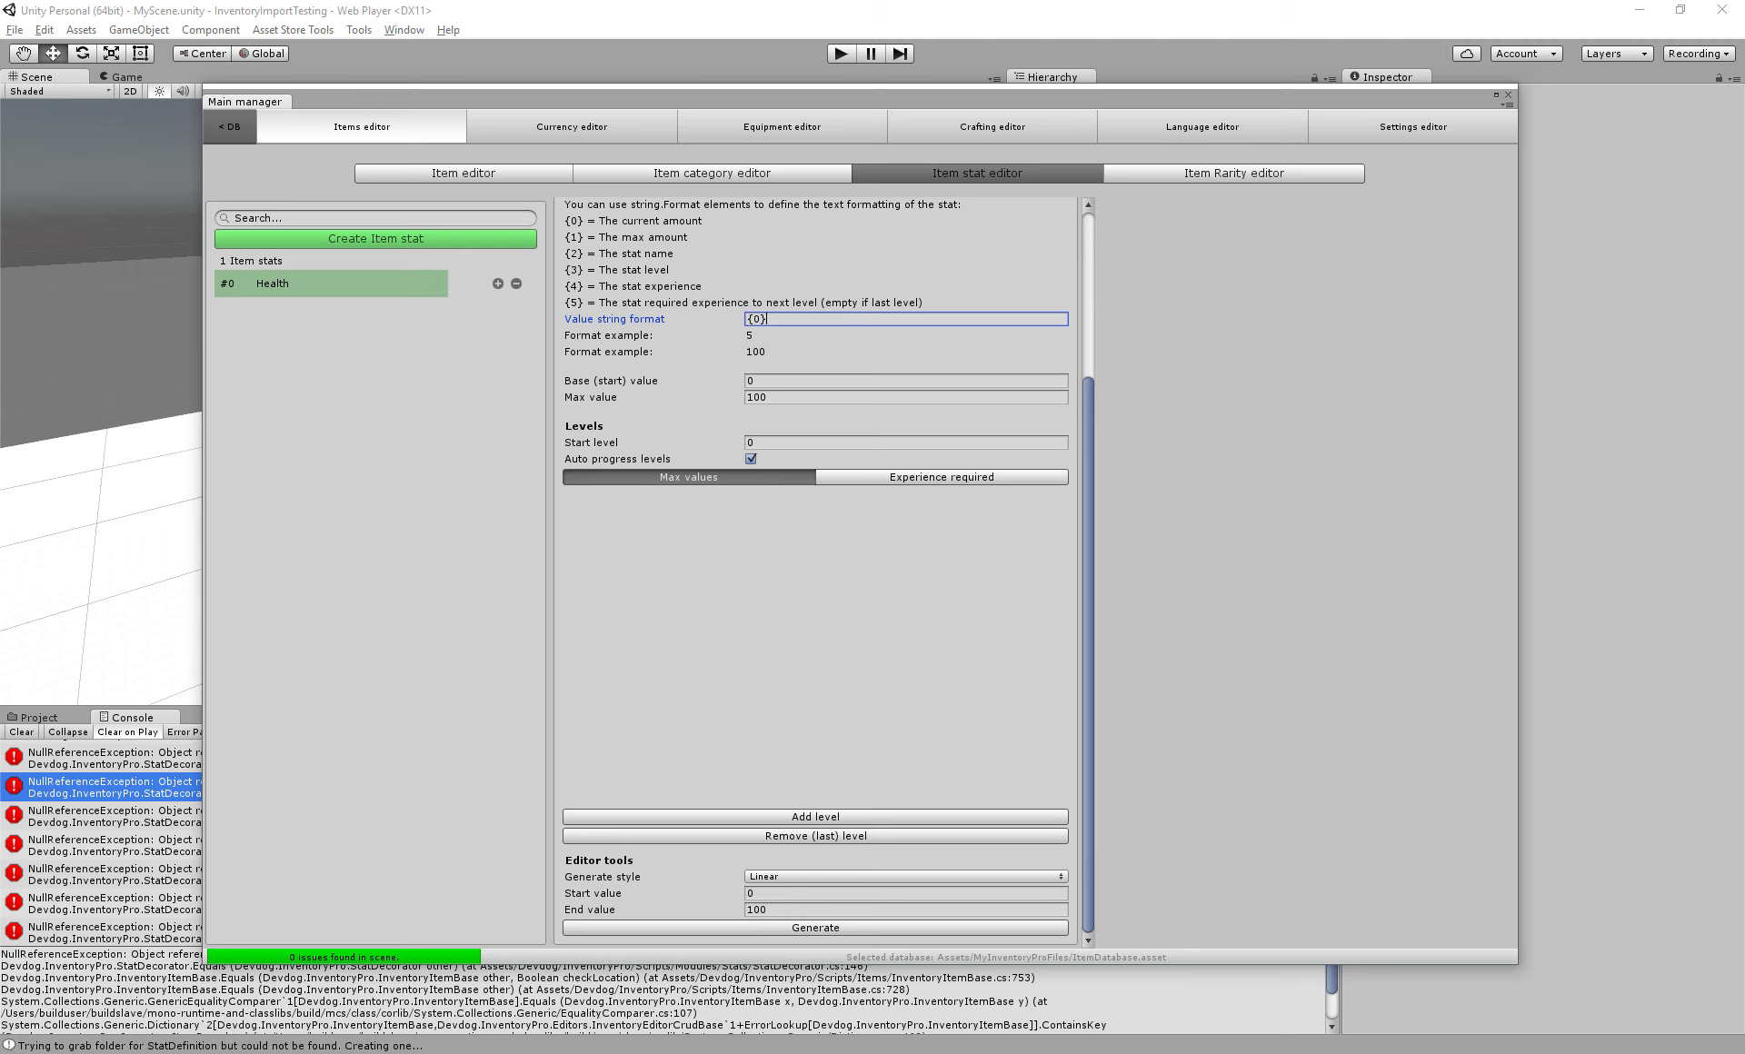
pyautogui.click(829, 380)
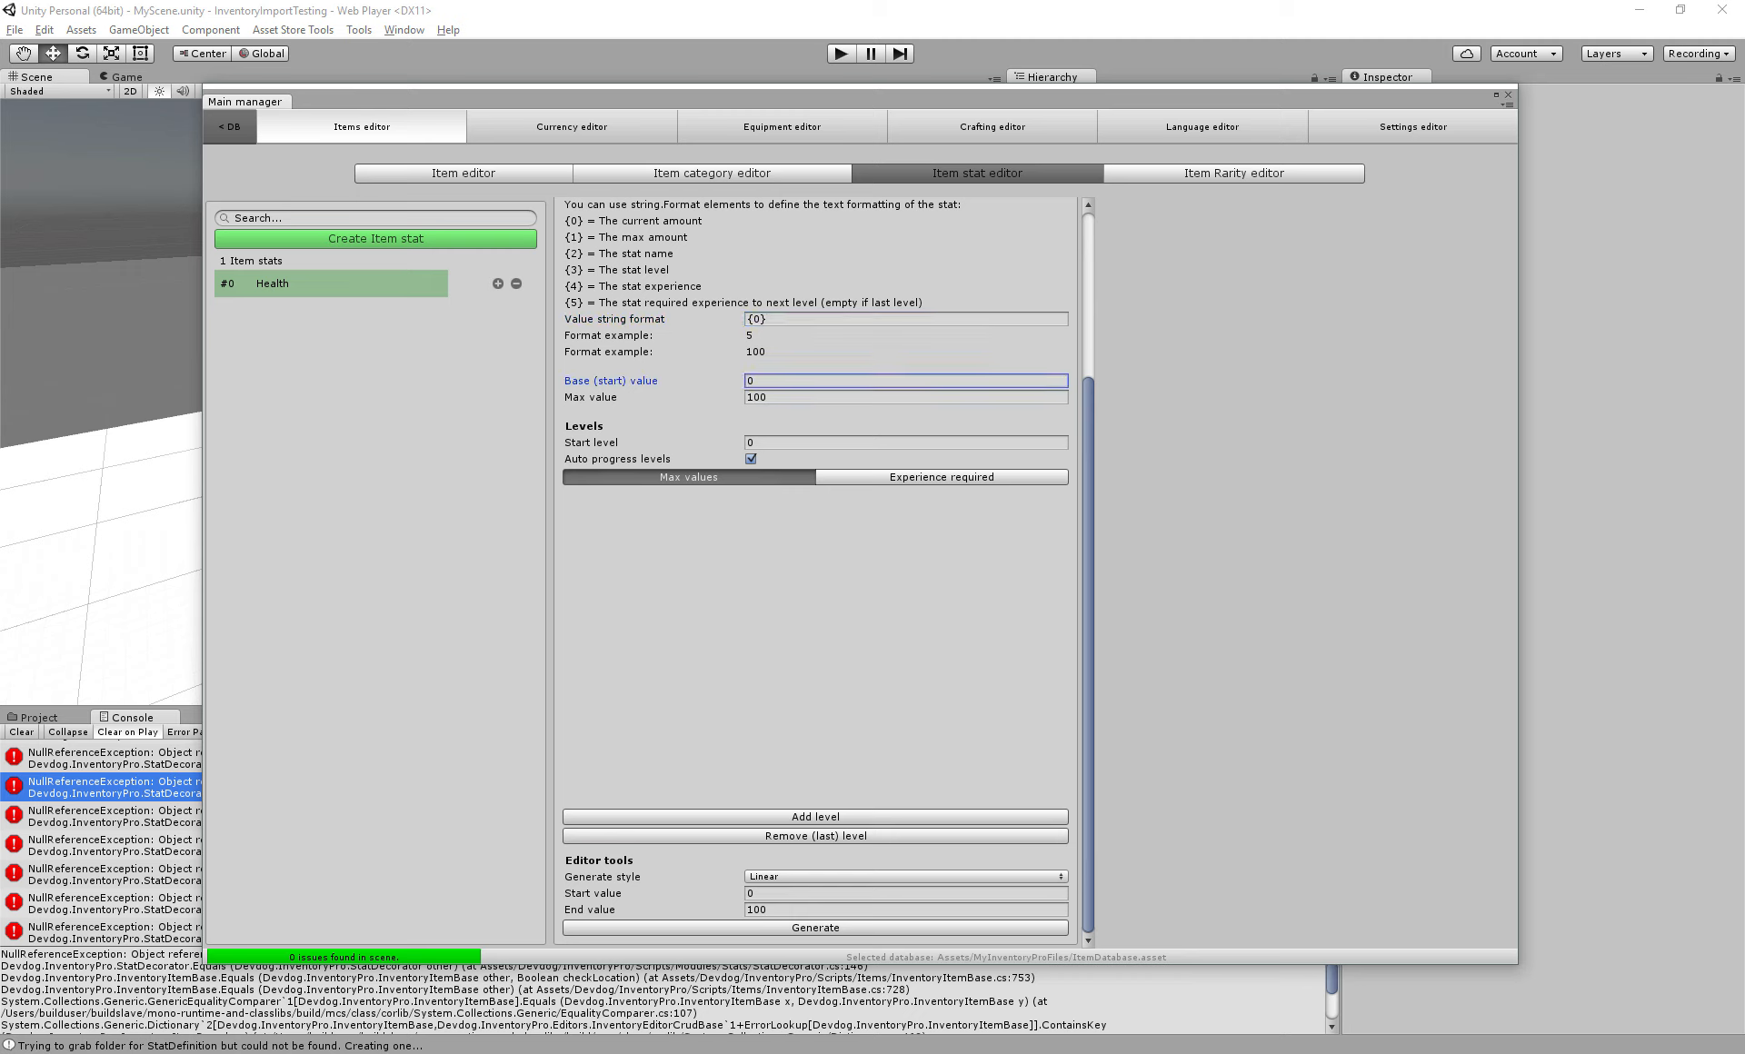
pyautogui.write('100')
pyautogui.click(829, 397)
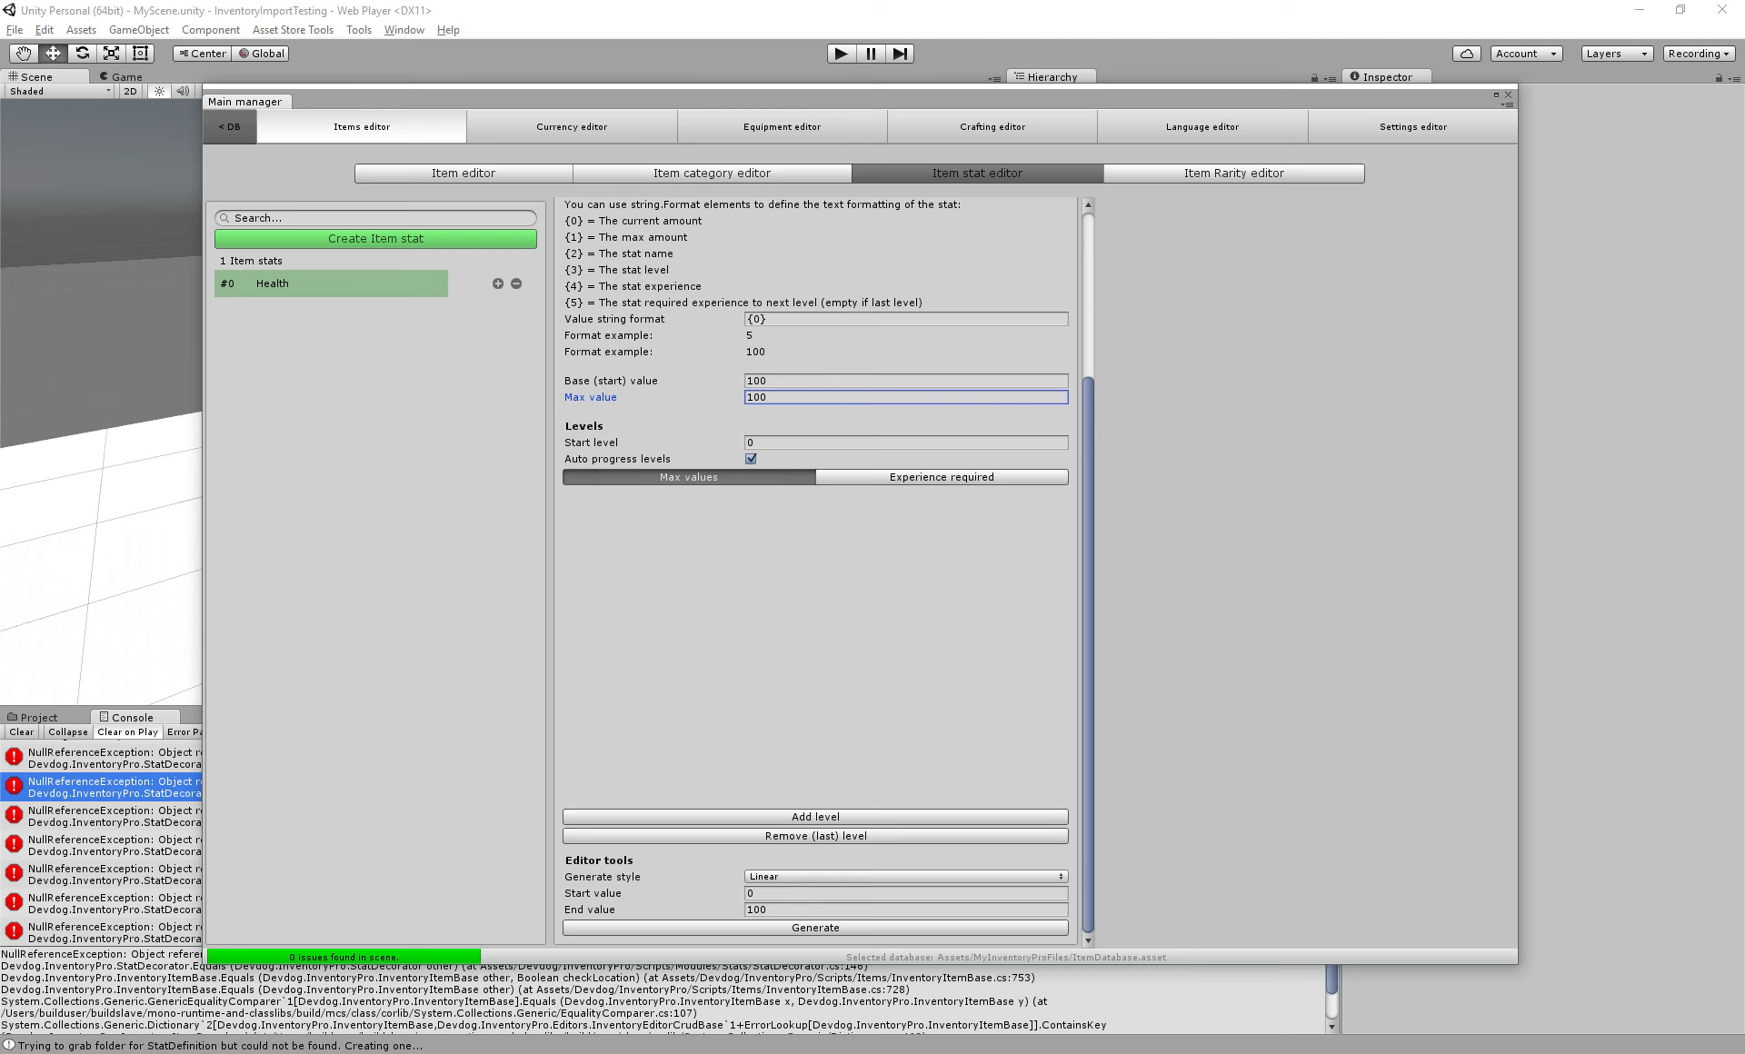
pyautogui.click(751, 459)
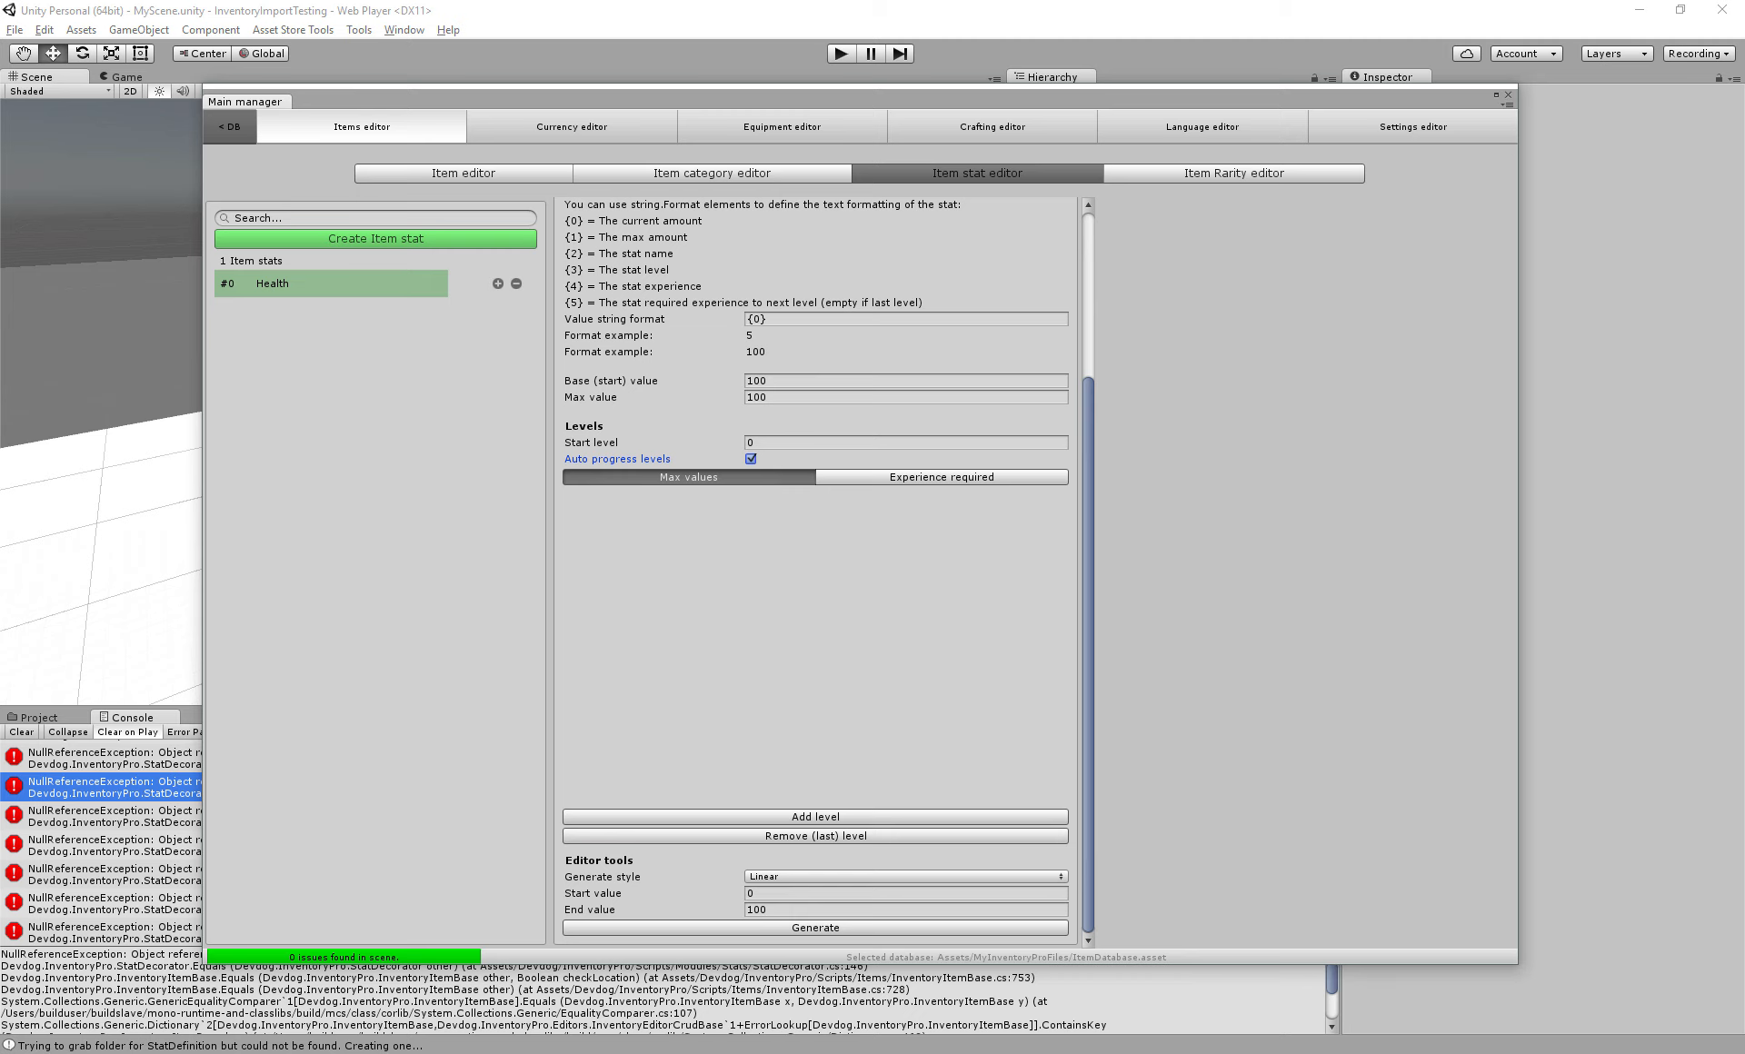
# Create a new item stat named "Woodcutting" and assign its UI prefab
pyautogui.click(375, 239)
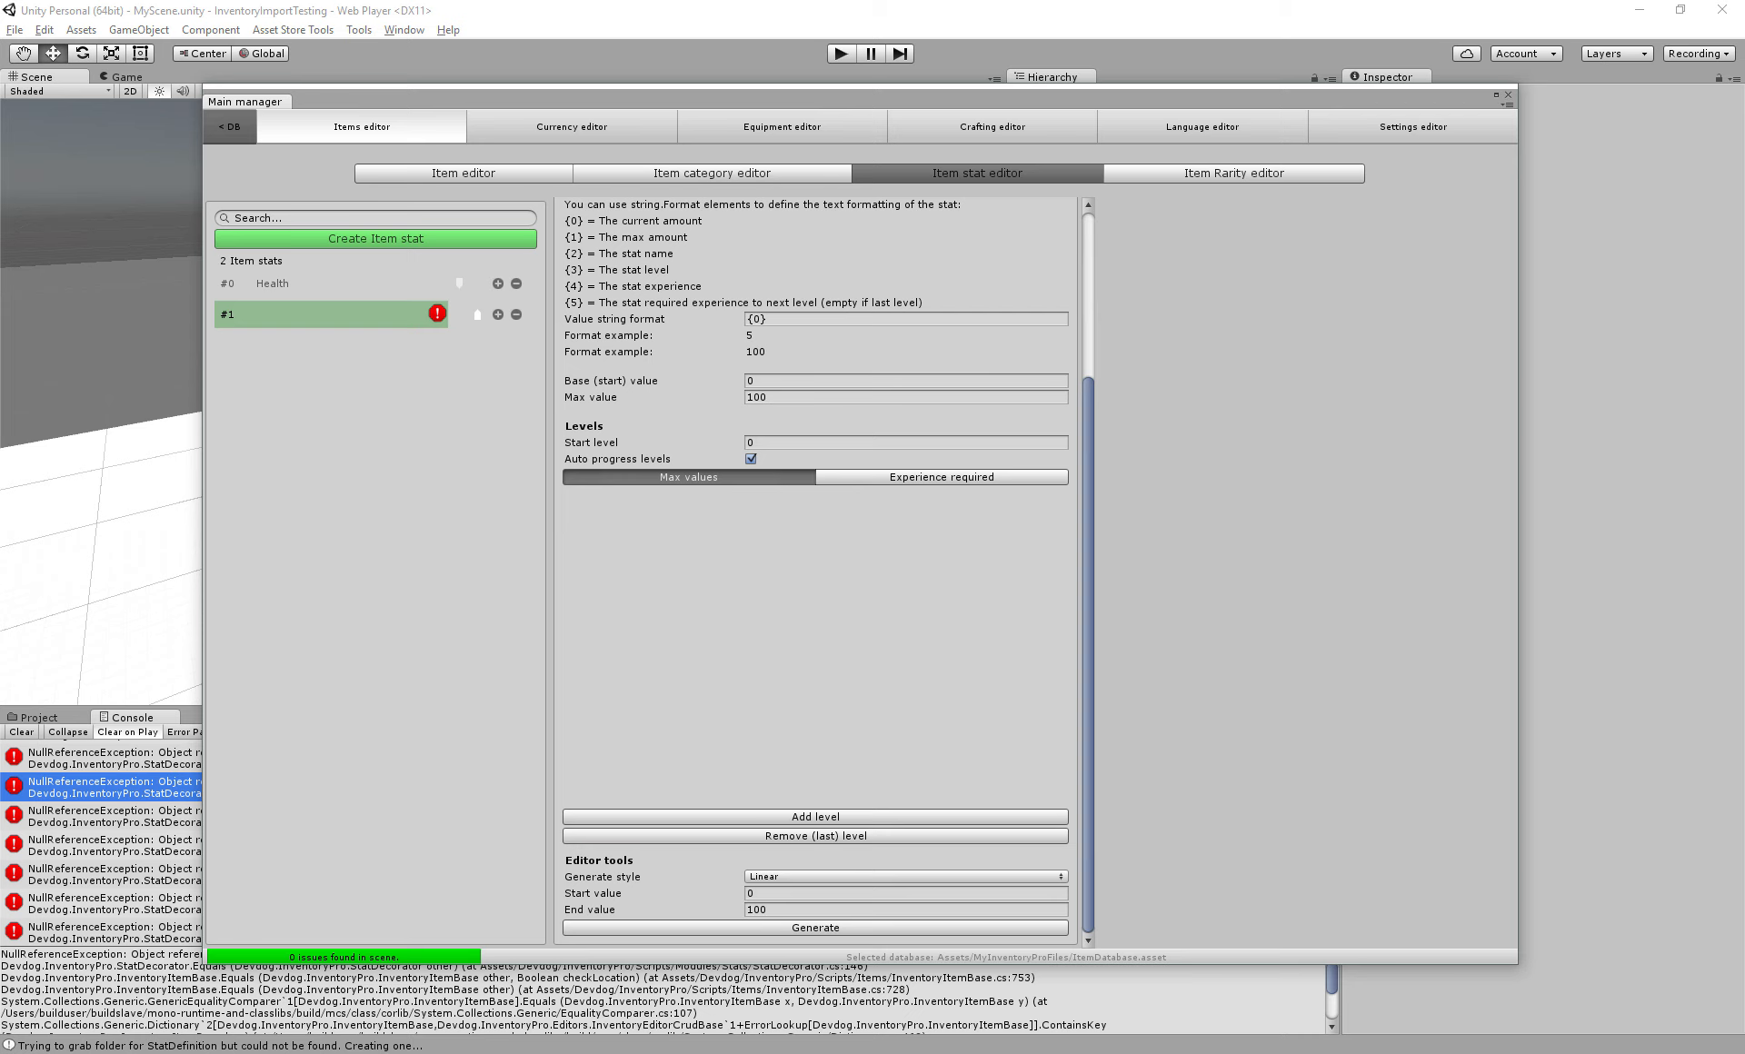
pyautogui.write('Woodcu')
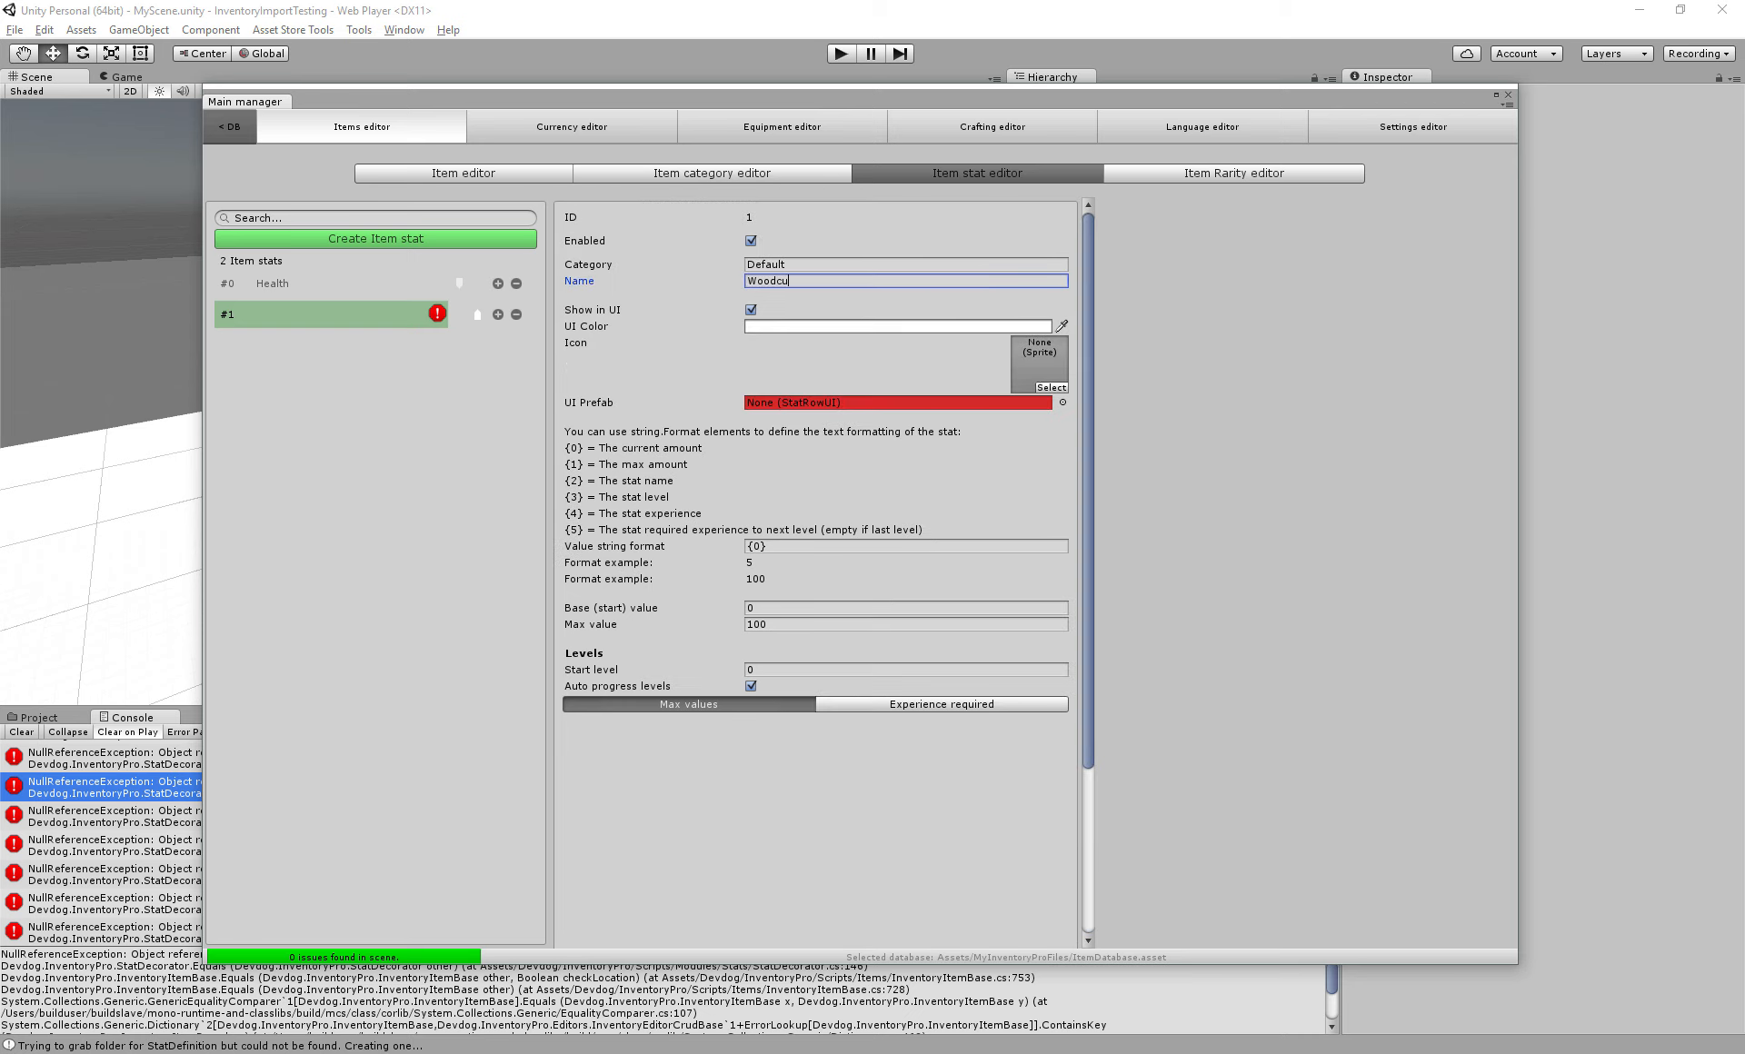
pyautogui.write('tting')
pyautogui.click(1062, 403)
pyautogui.click(1073, 405)
# Add two levels to the Woodcutting stat
pyautogui.scroll(-5, 1000, 454)
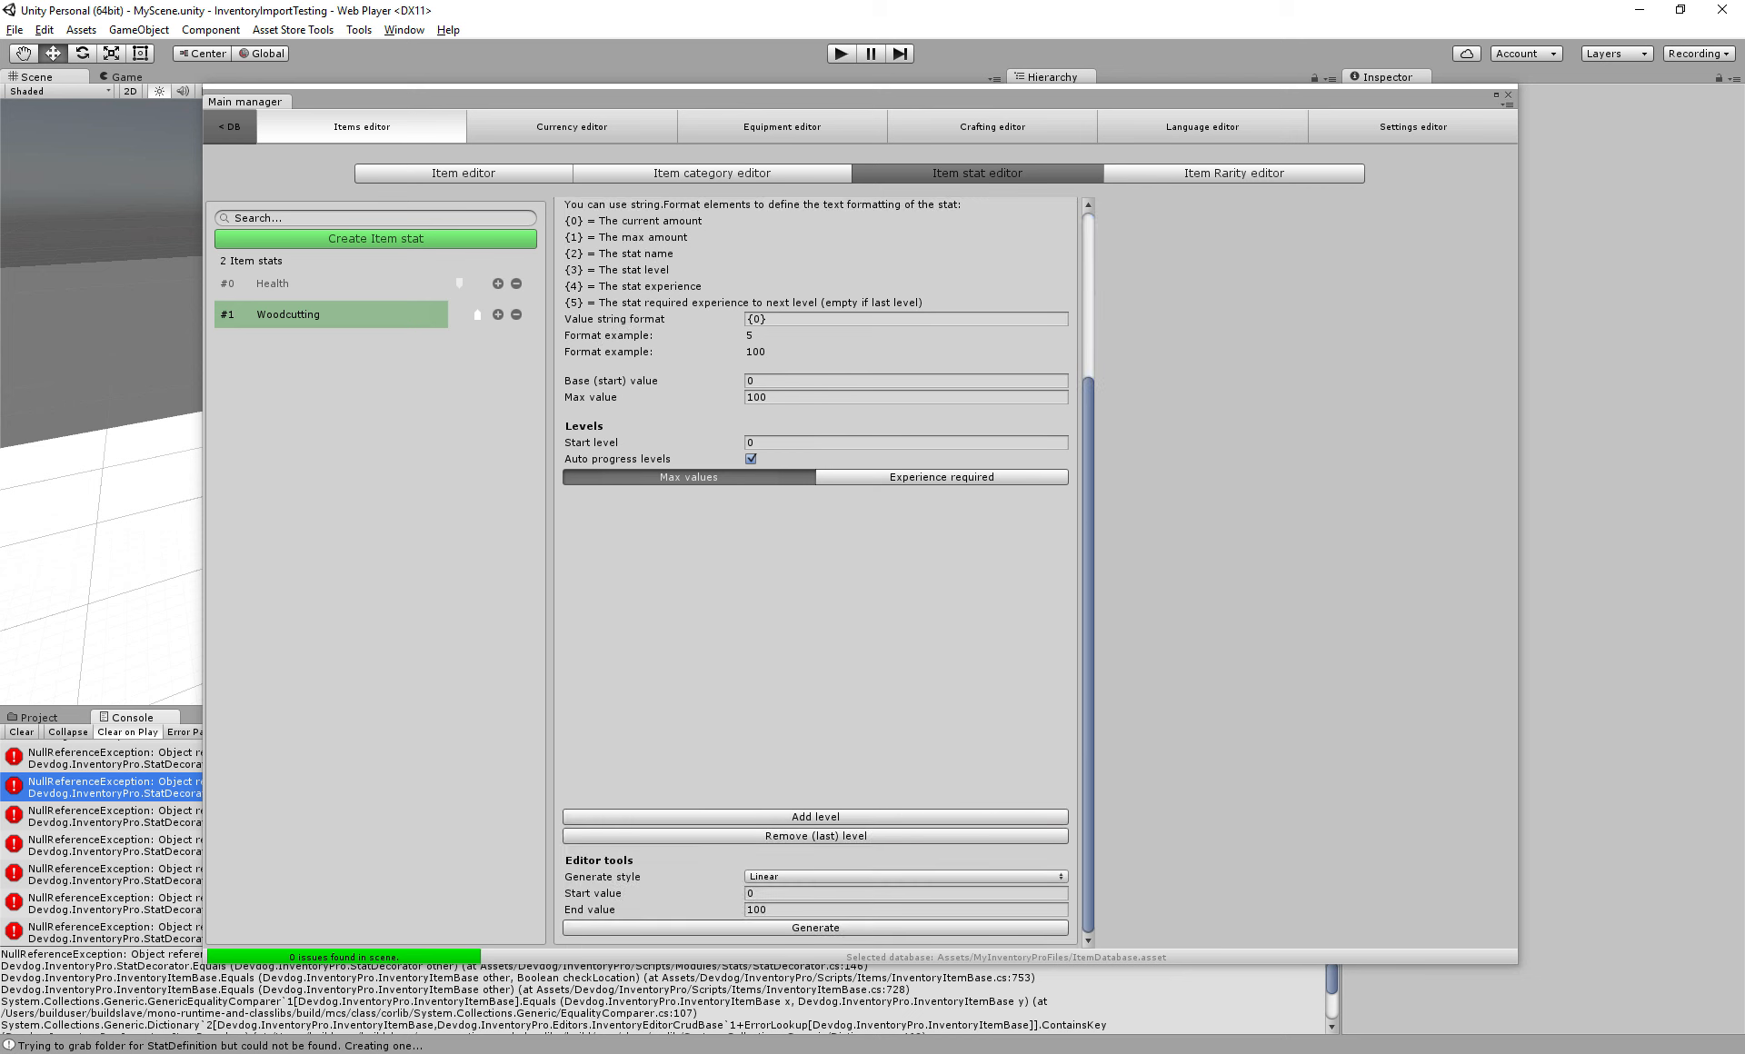
pyautogui.click(905, 397)
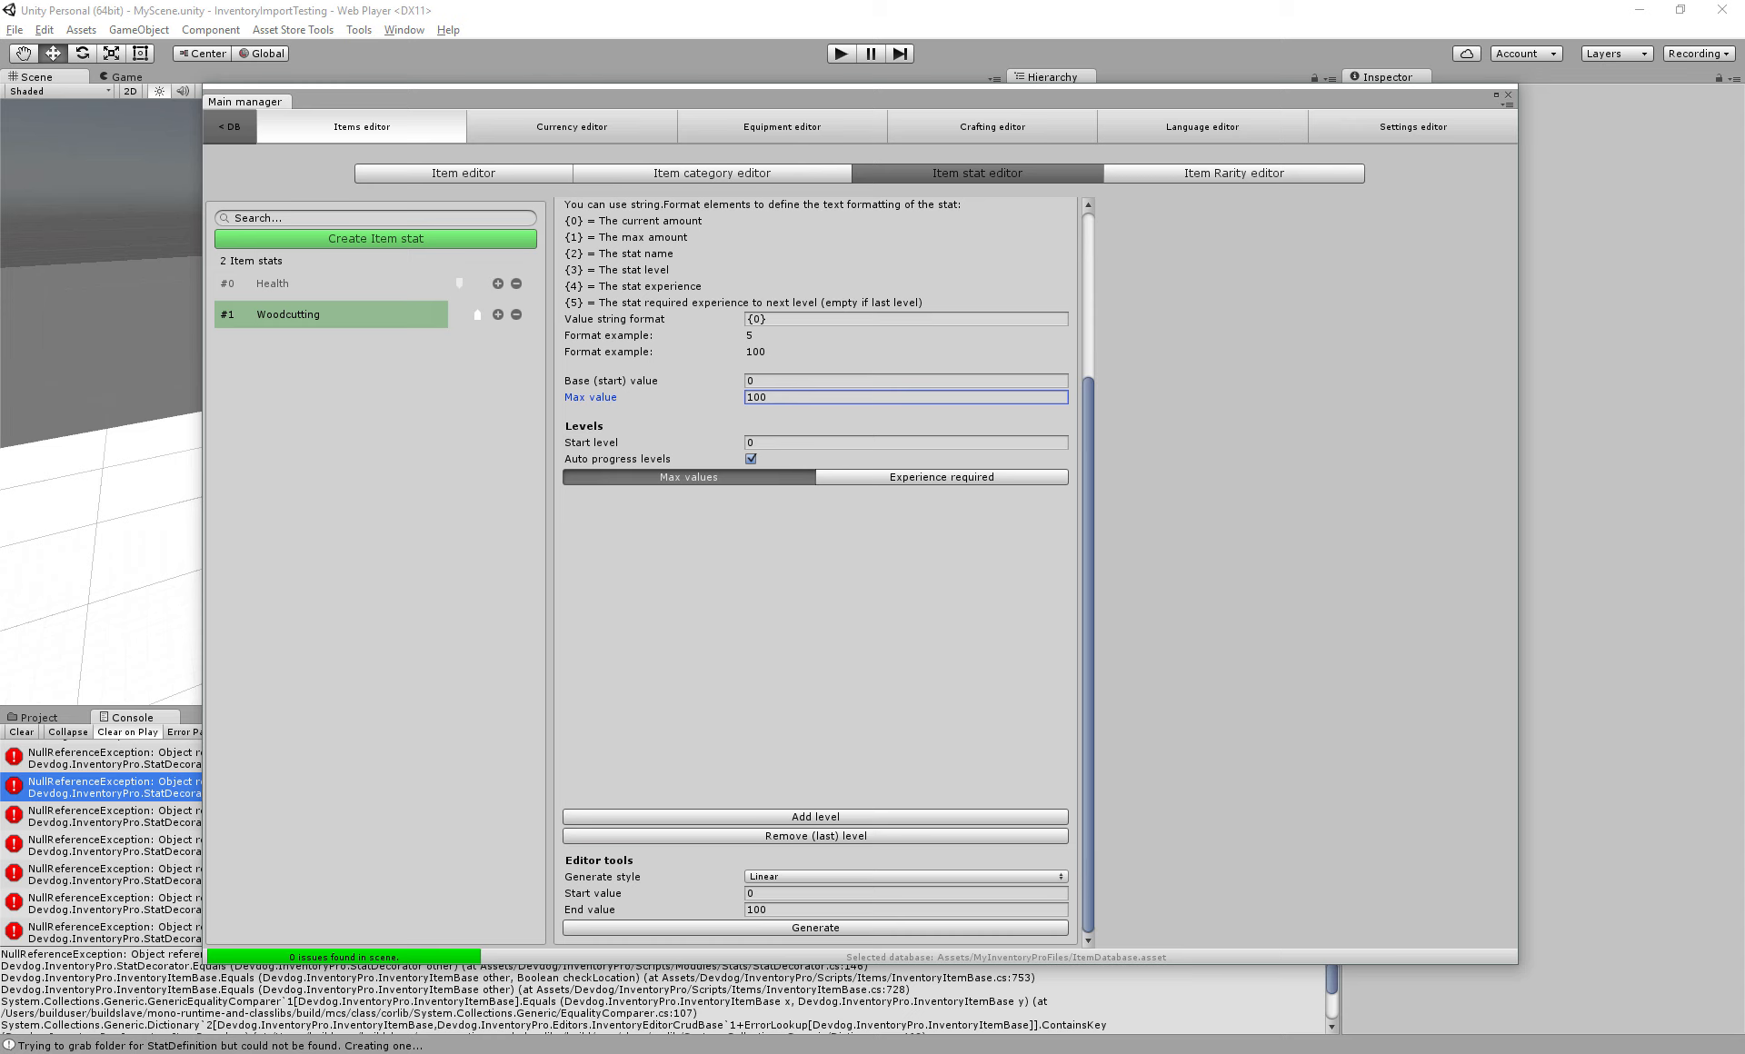
pyautogui.click(815, 817)
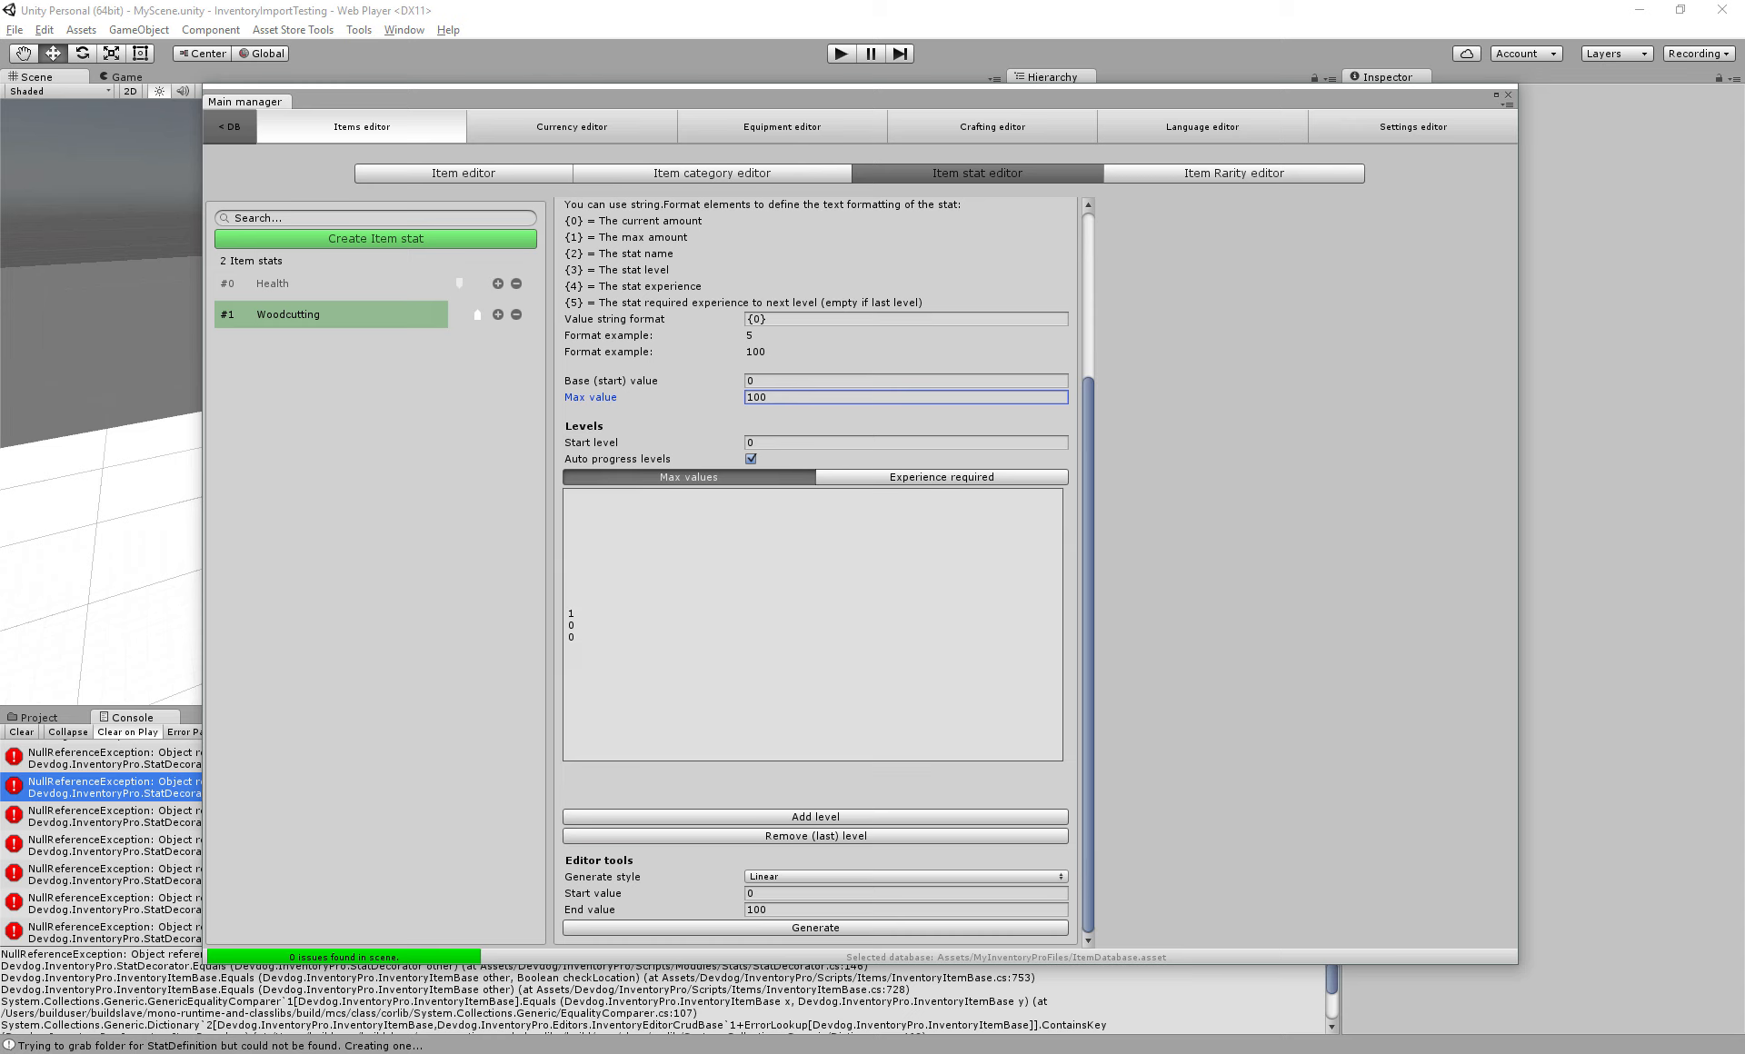
pyautogui.click(816, 817)
# Set the max value of the Woodcutting stat's level 2 to 200
pyautogui.click(688, 636)
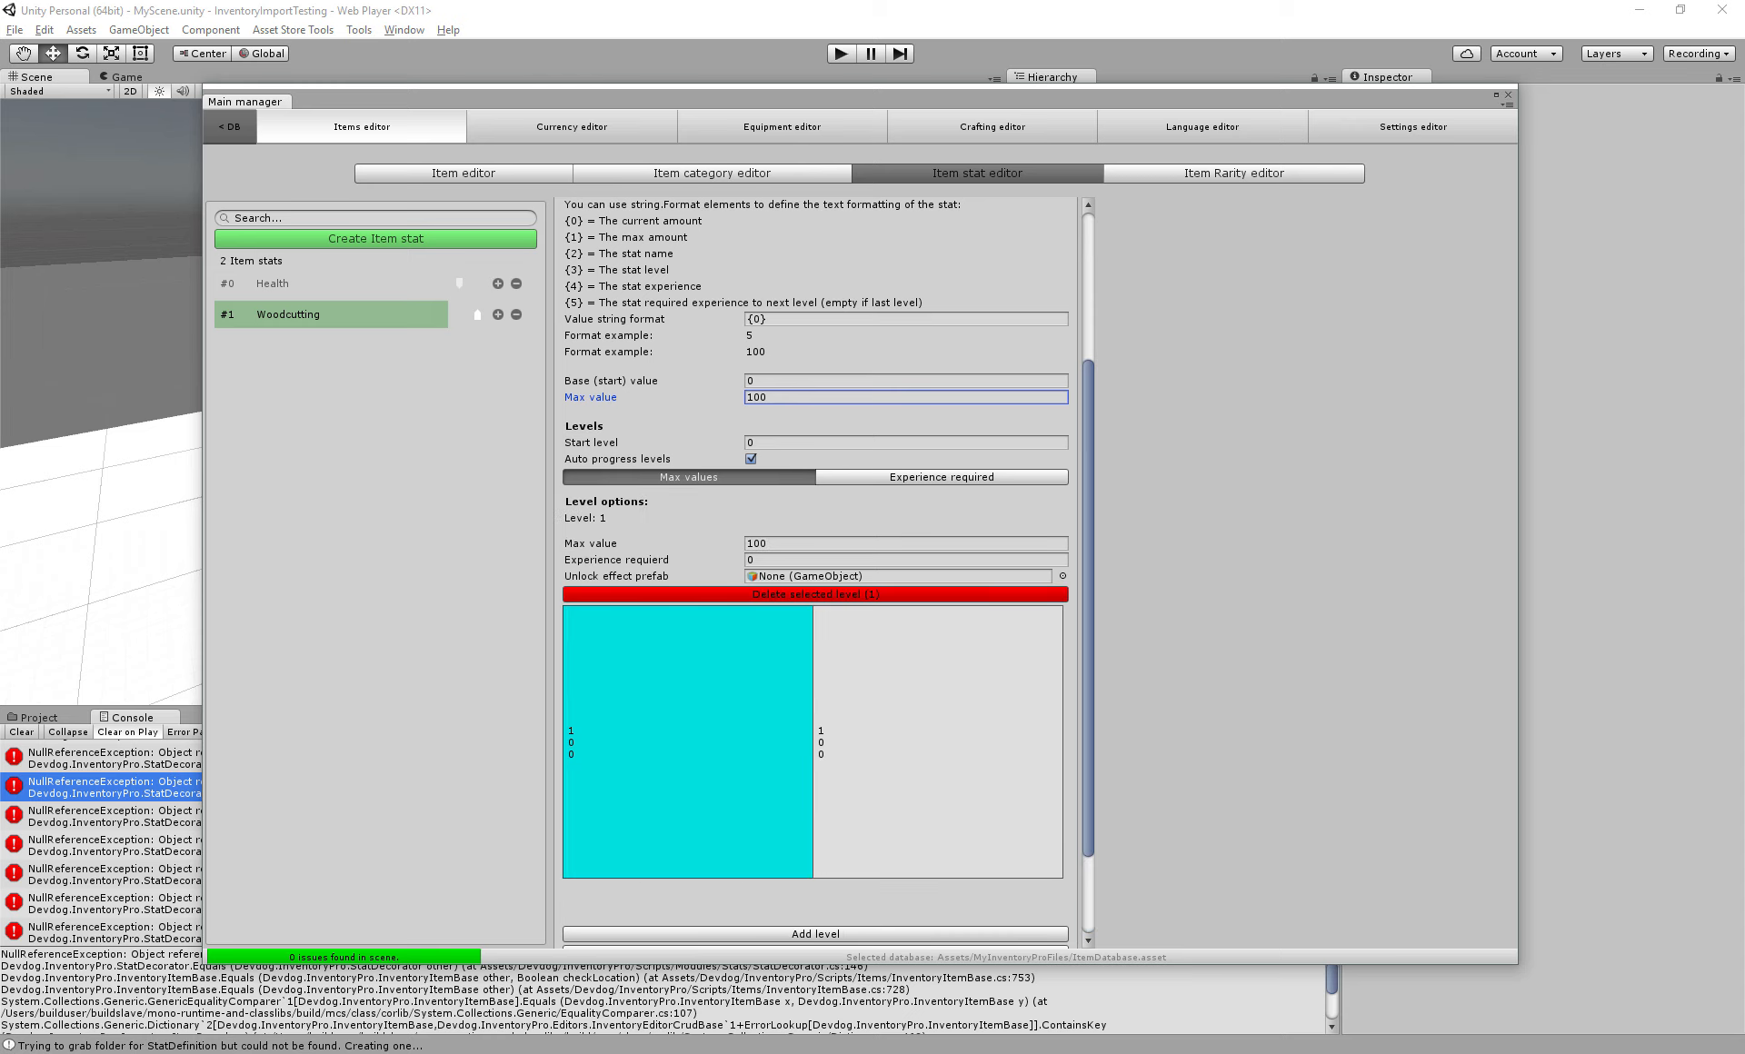
pyautogui.scroll(-3, 816, 573)
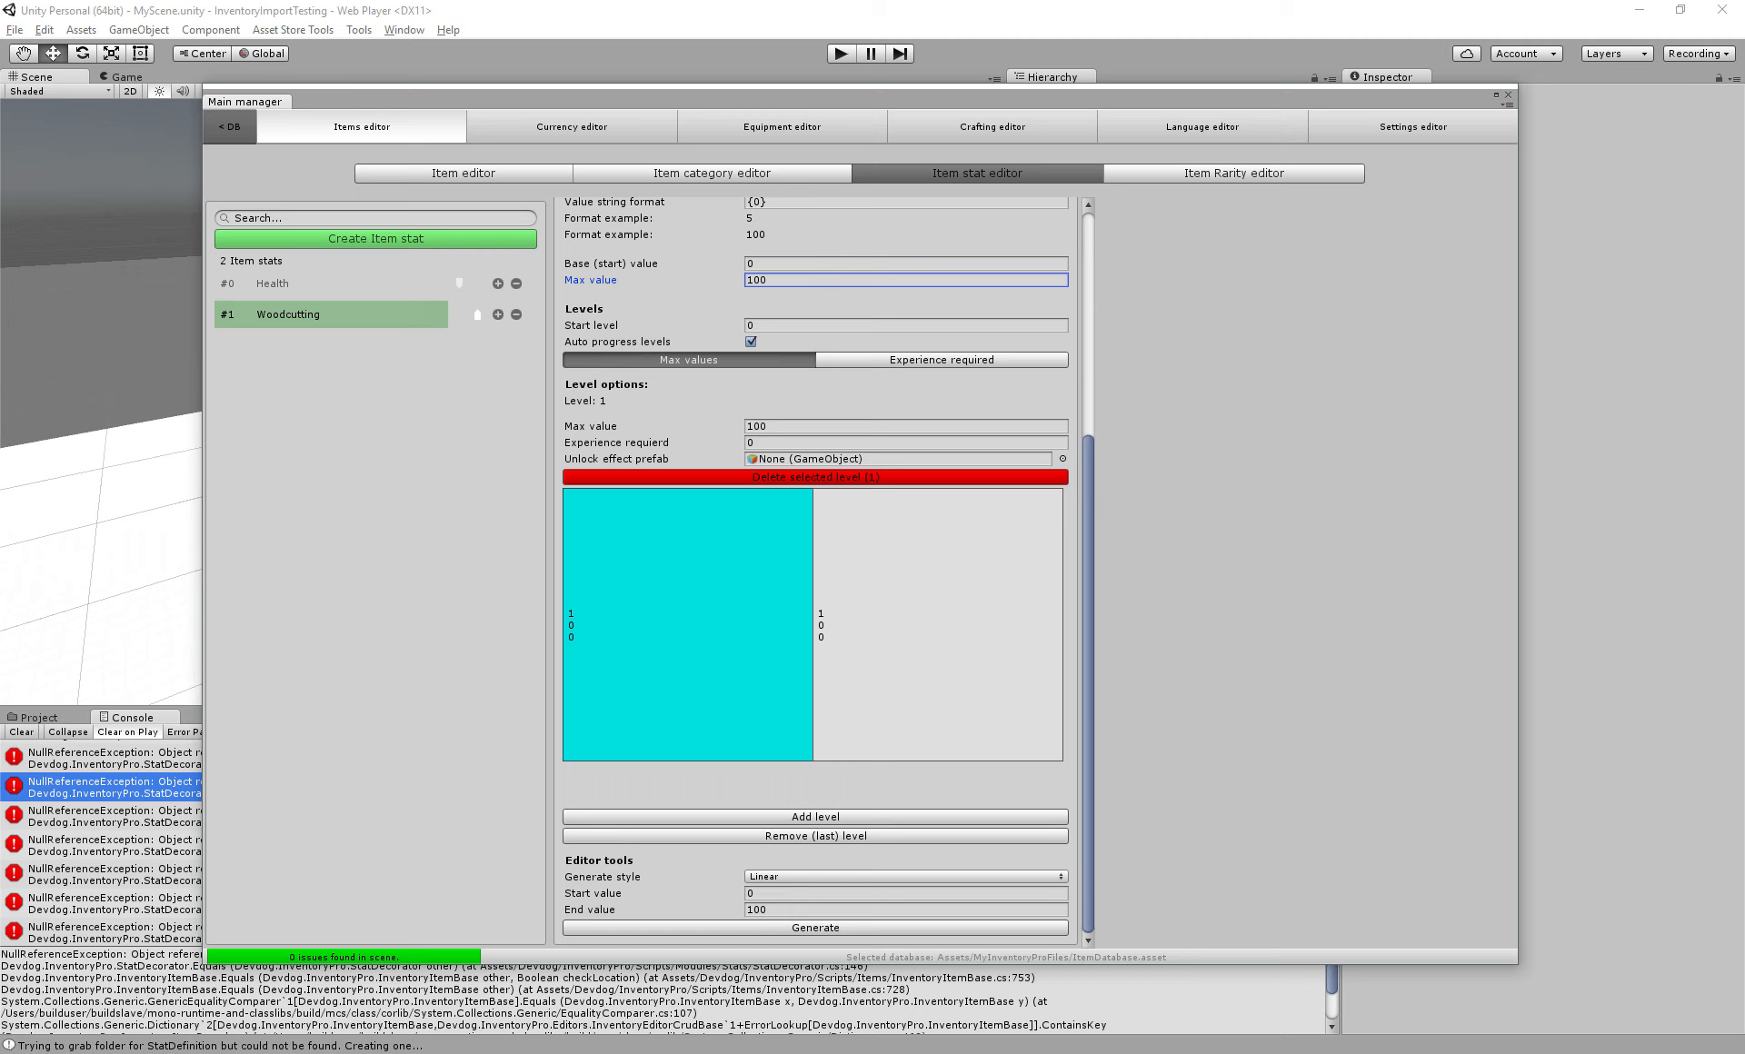
pyautogui.click(591, 427)
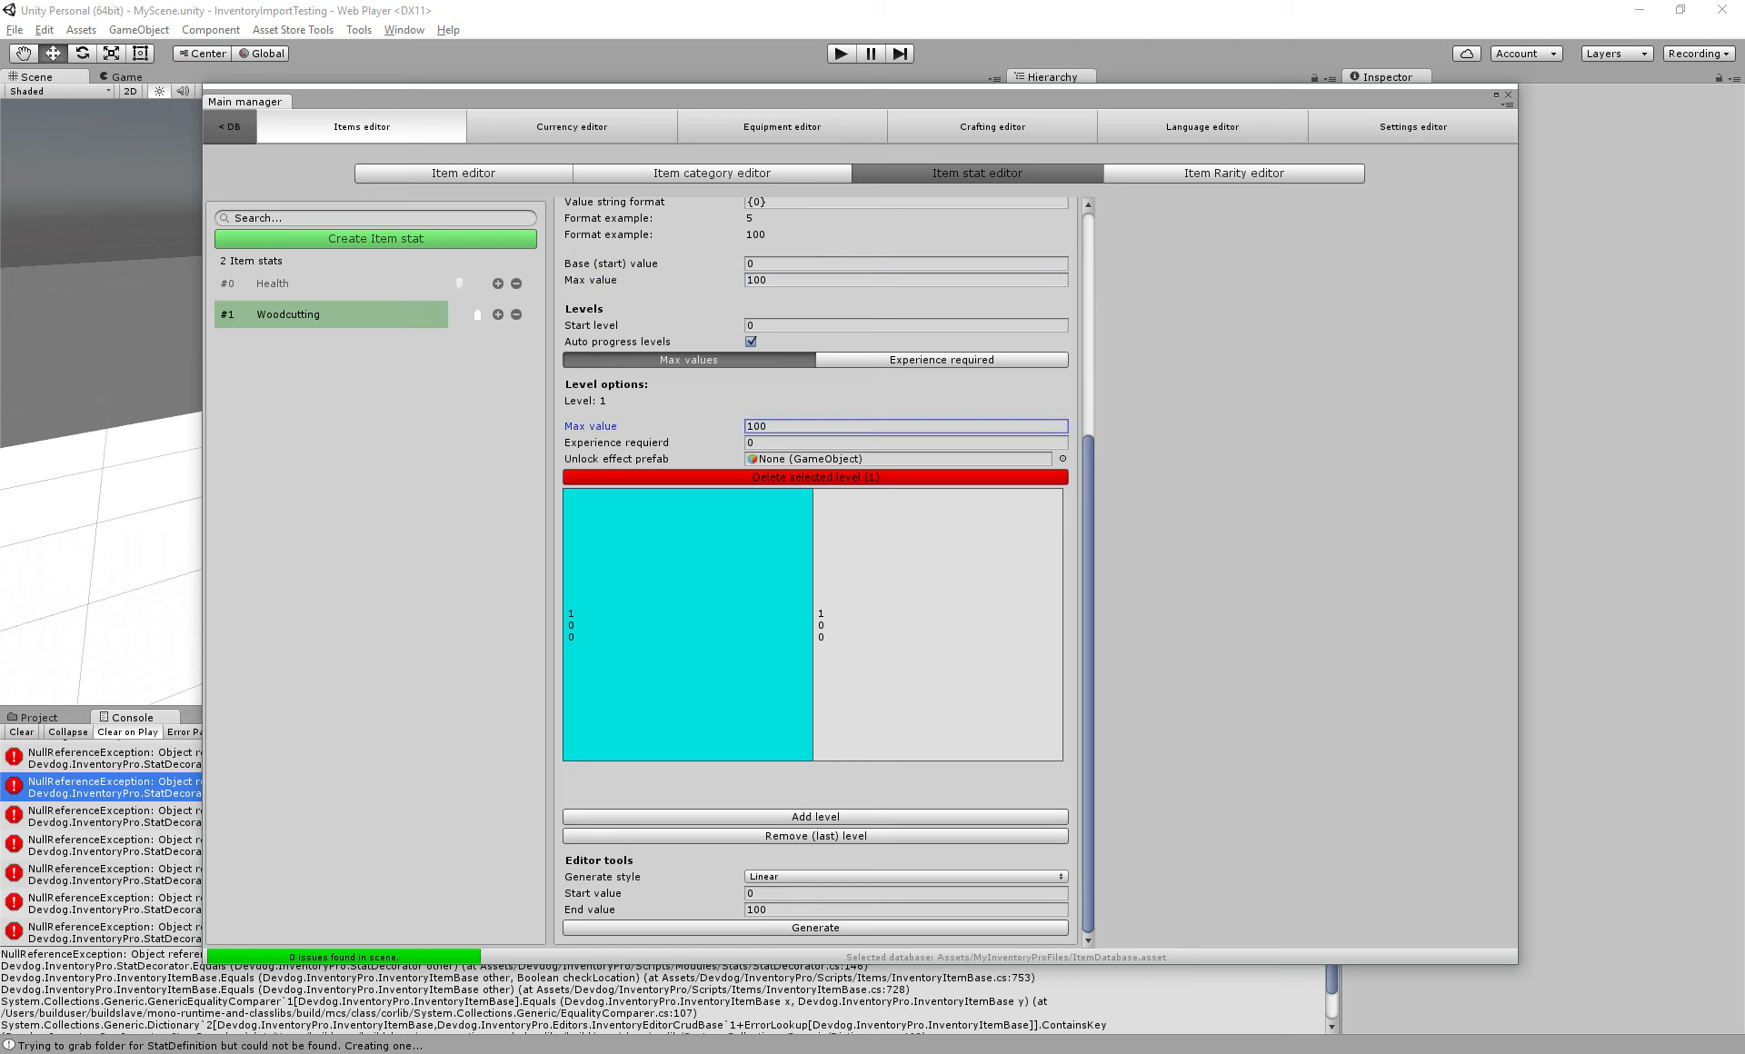
pyautogui.click(938, 625)
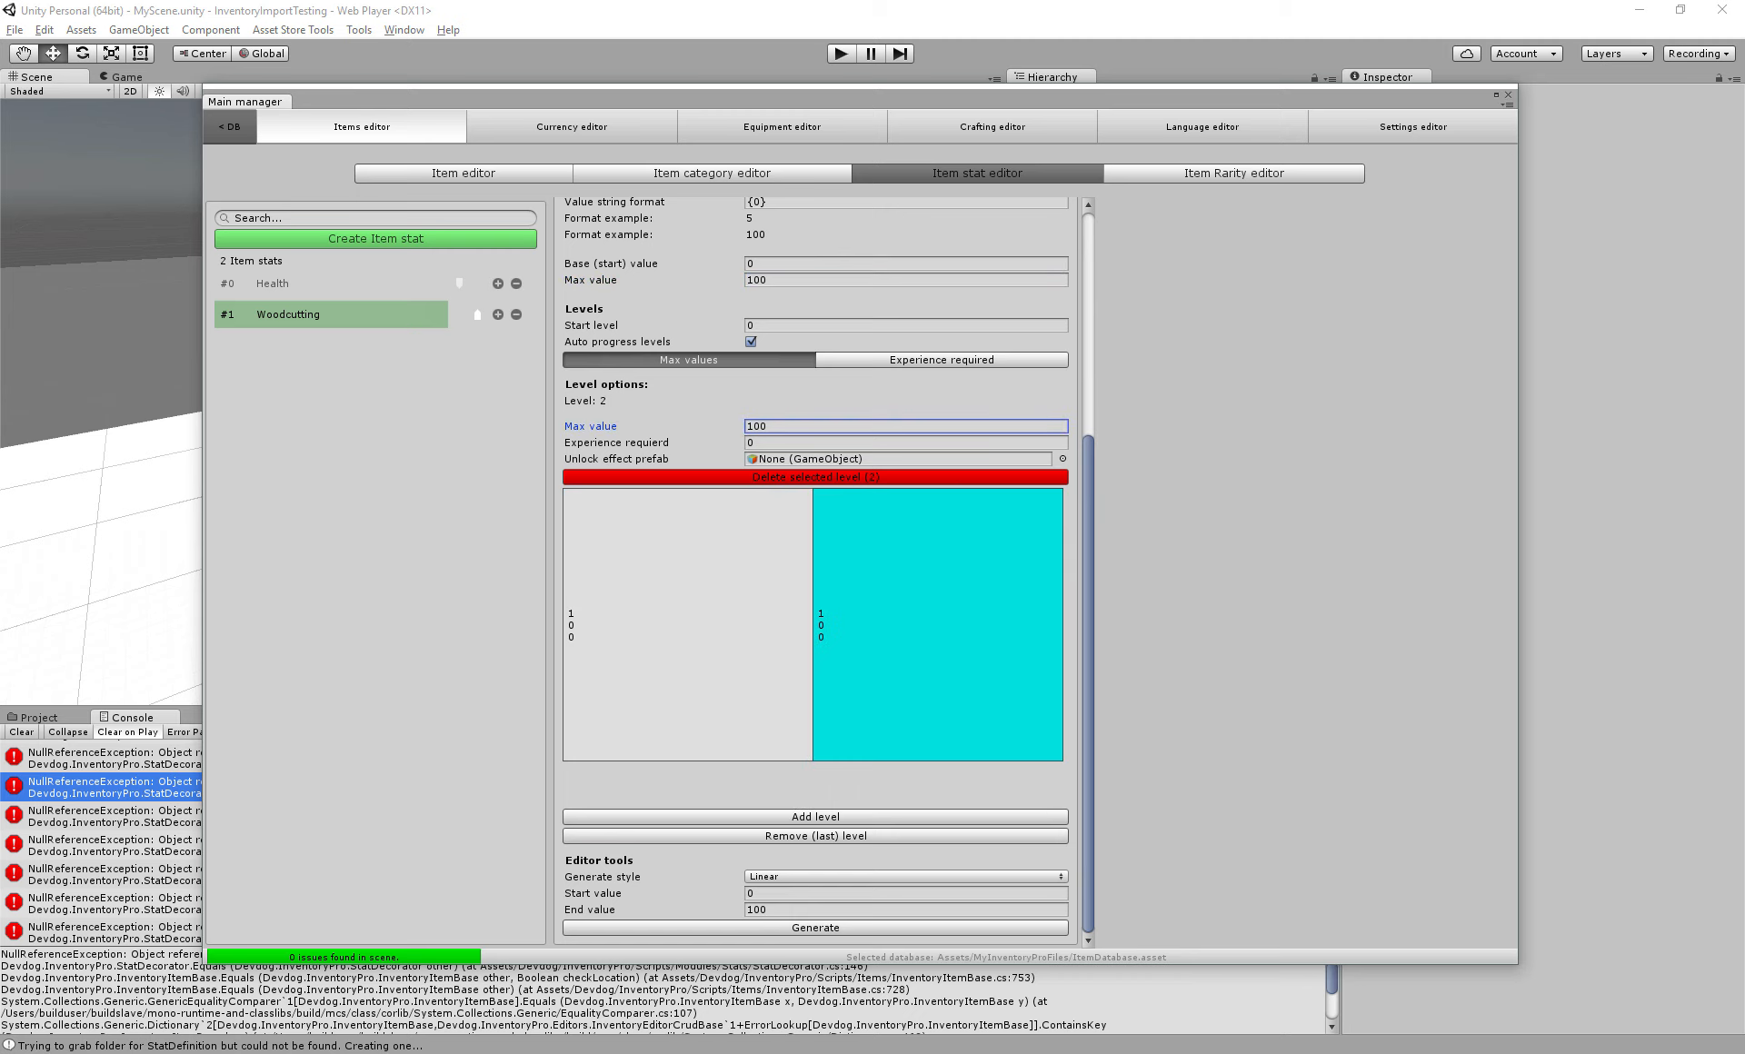
pyautogui.hotkey('ctrl', 'a')
pyautogui.write('200')
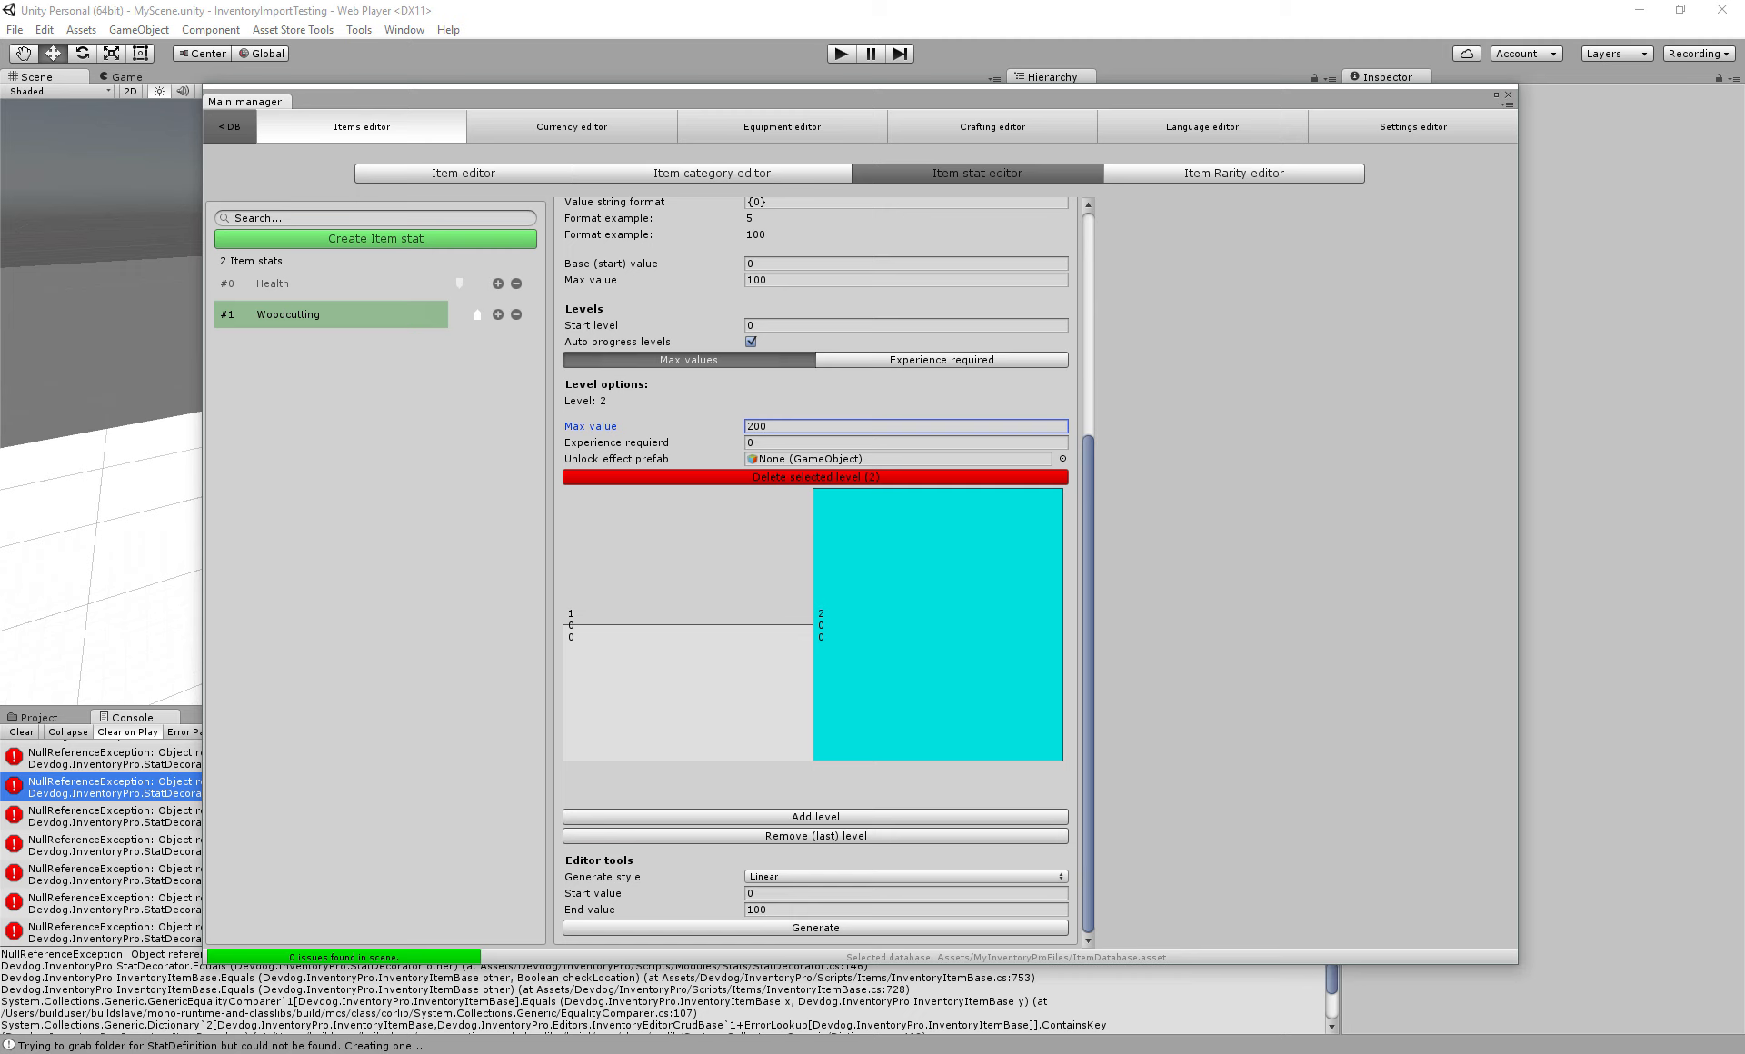
# Set the experience required for the Woodcutting stat's level 2 to 50
pyautogui.click(688, 693)
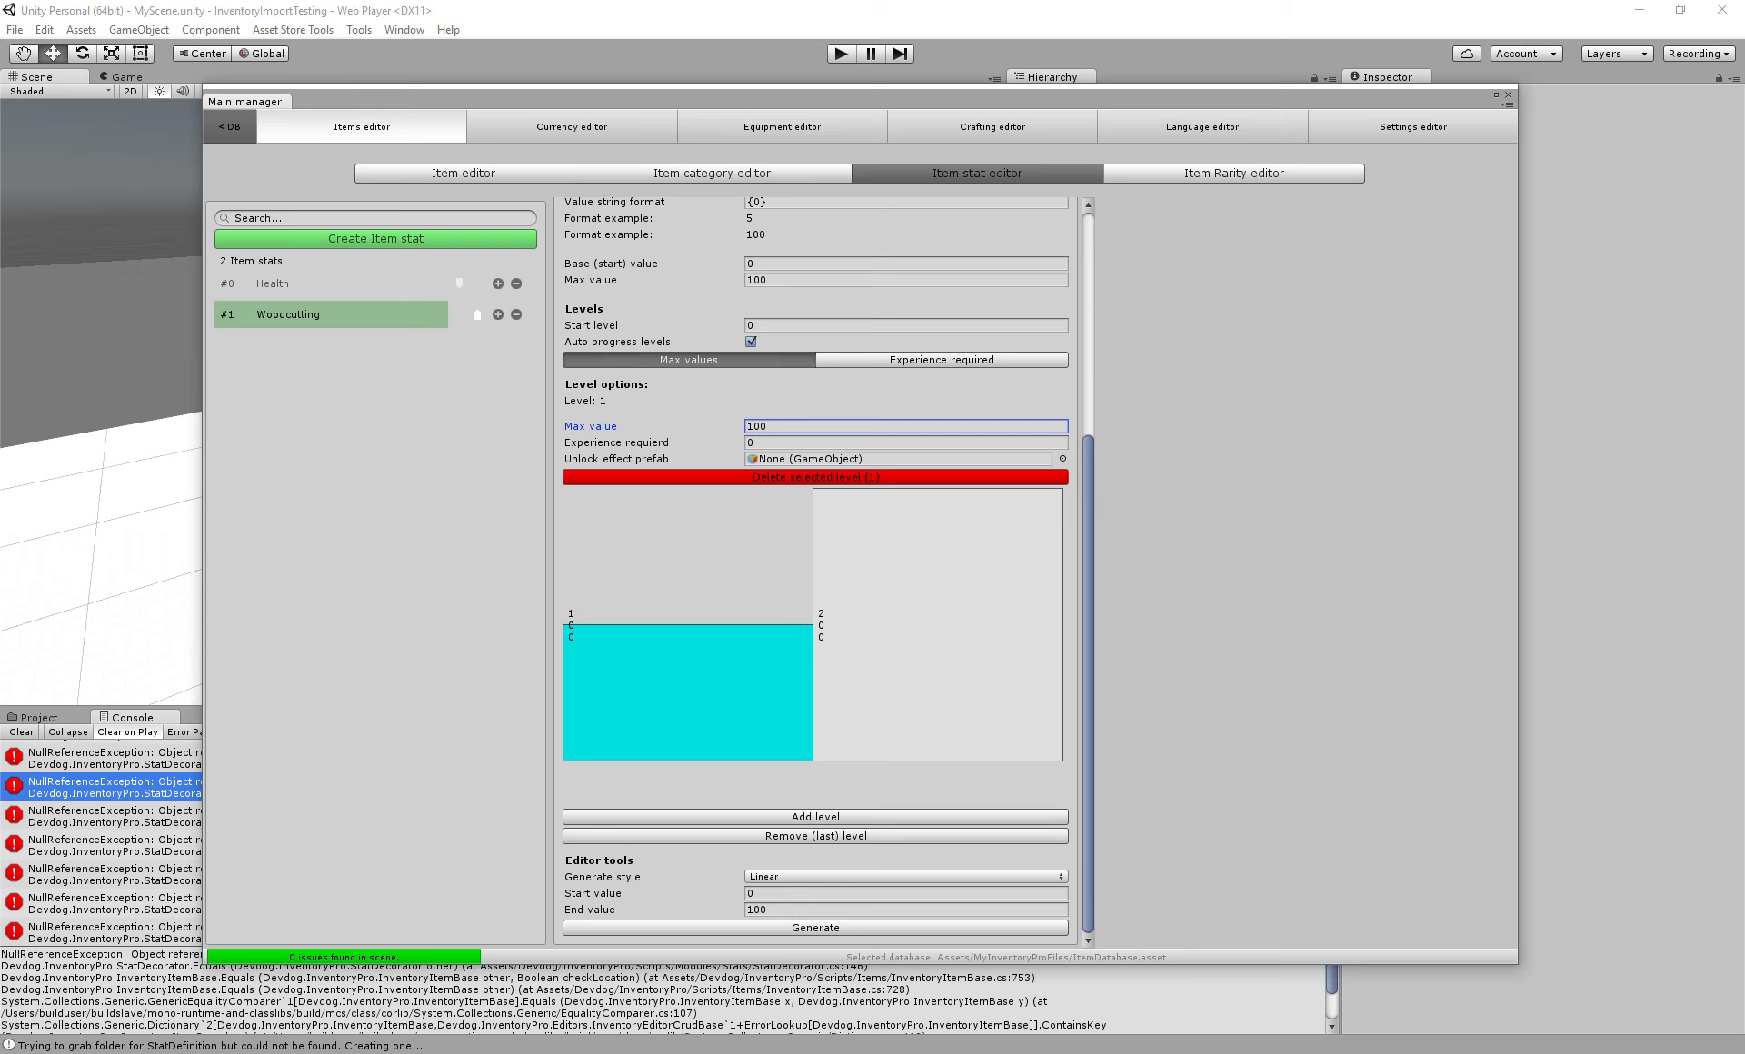
pyautogui.click(861, 671)
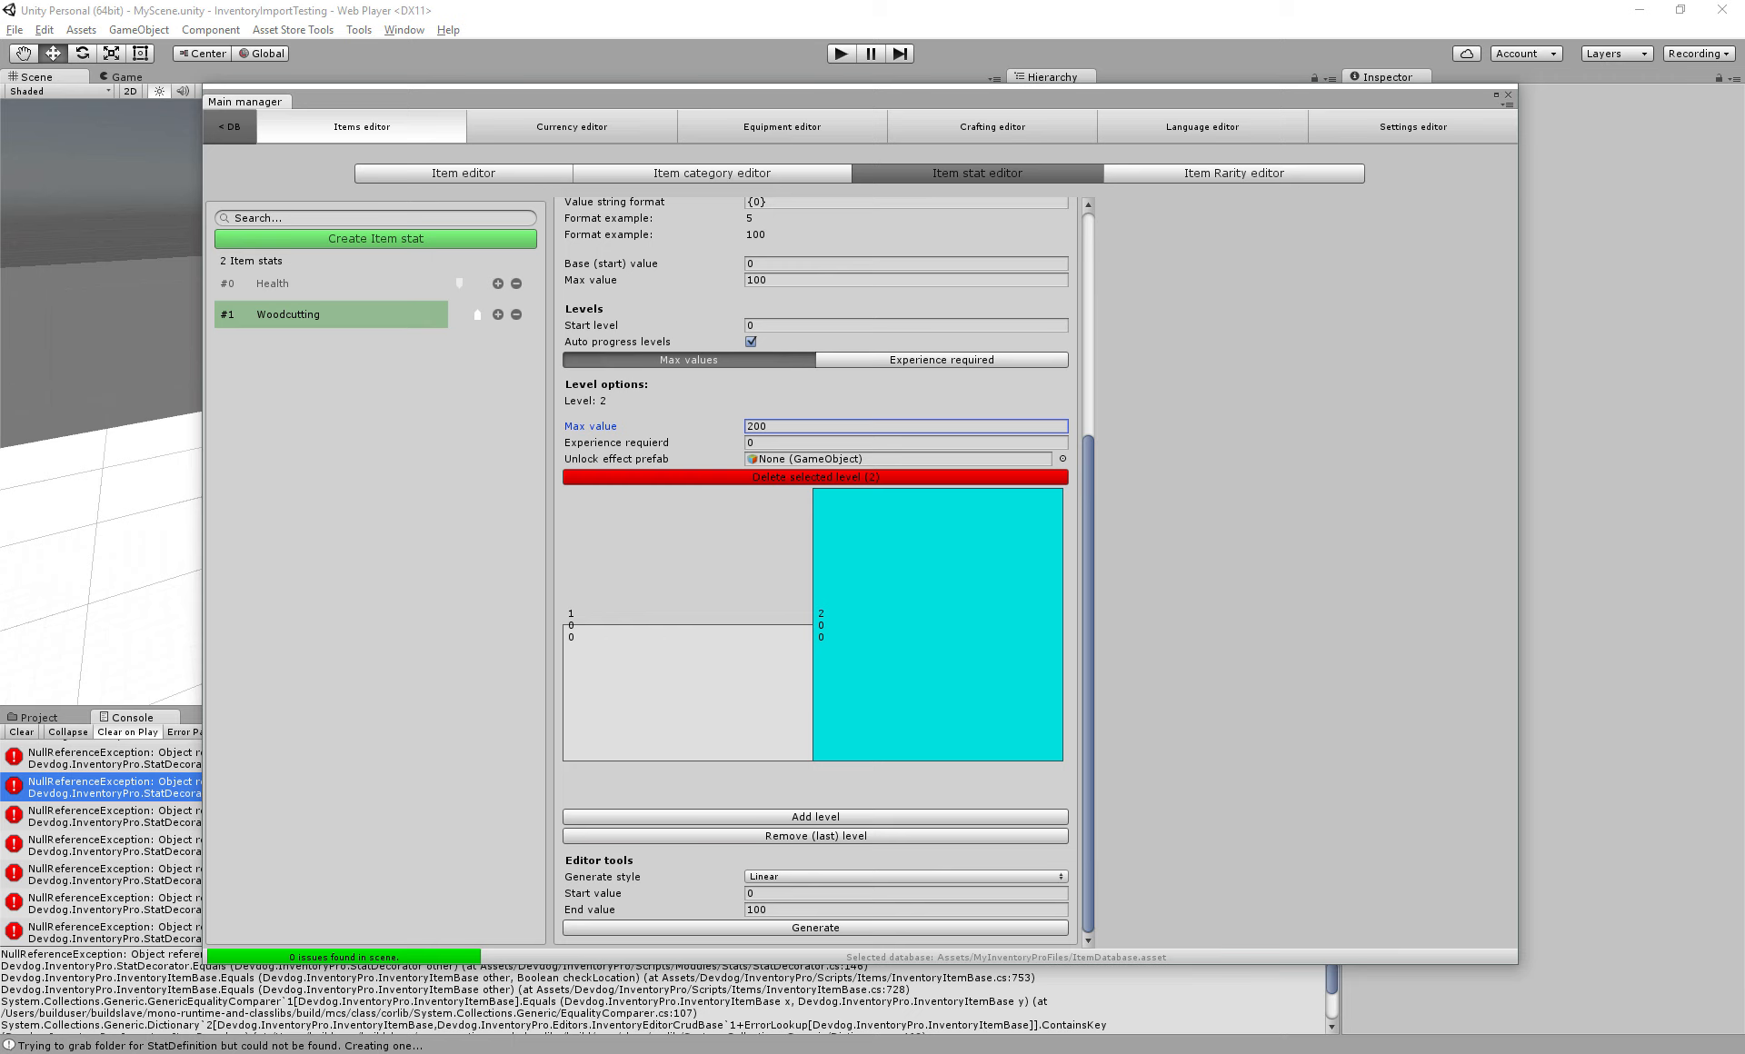
pyautogui.click(643, 442)
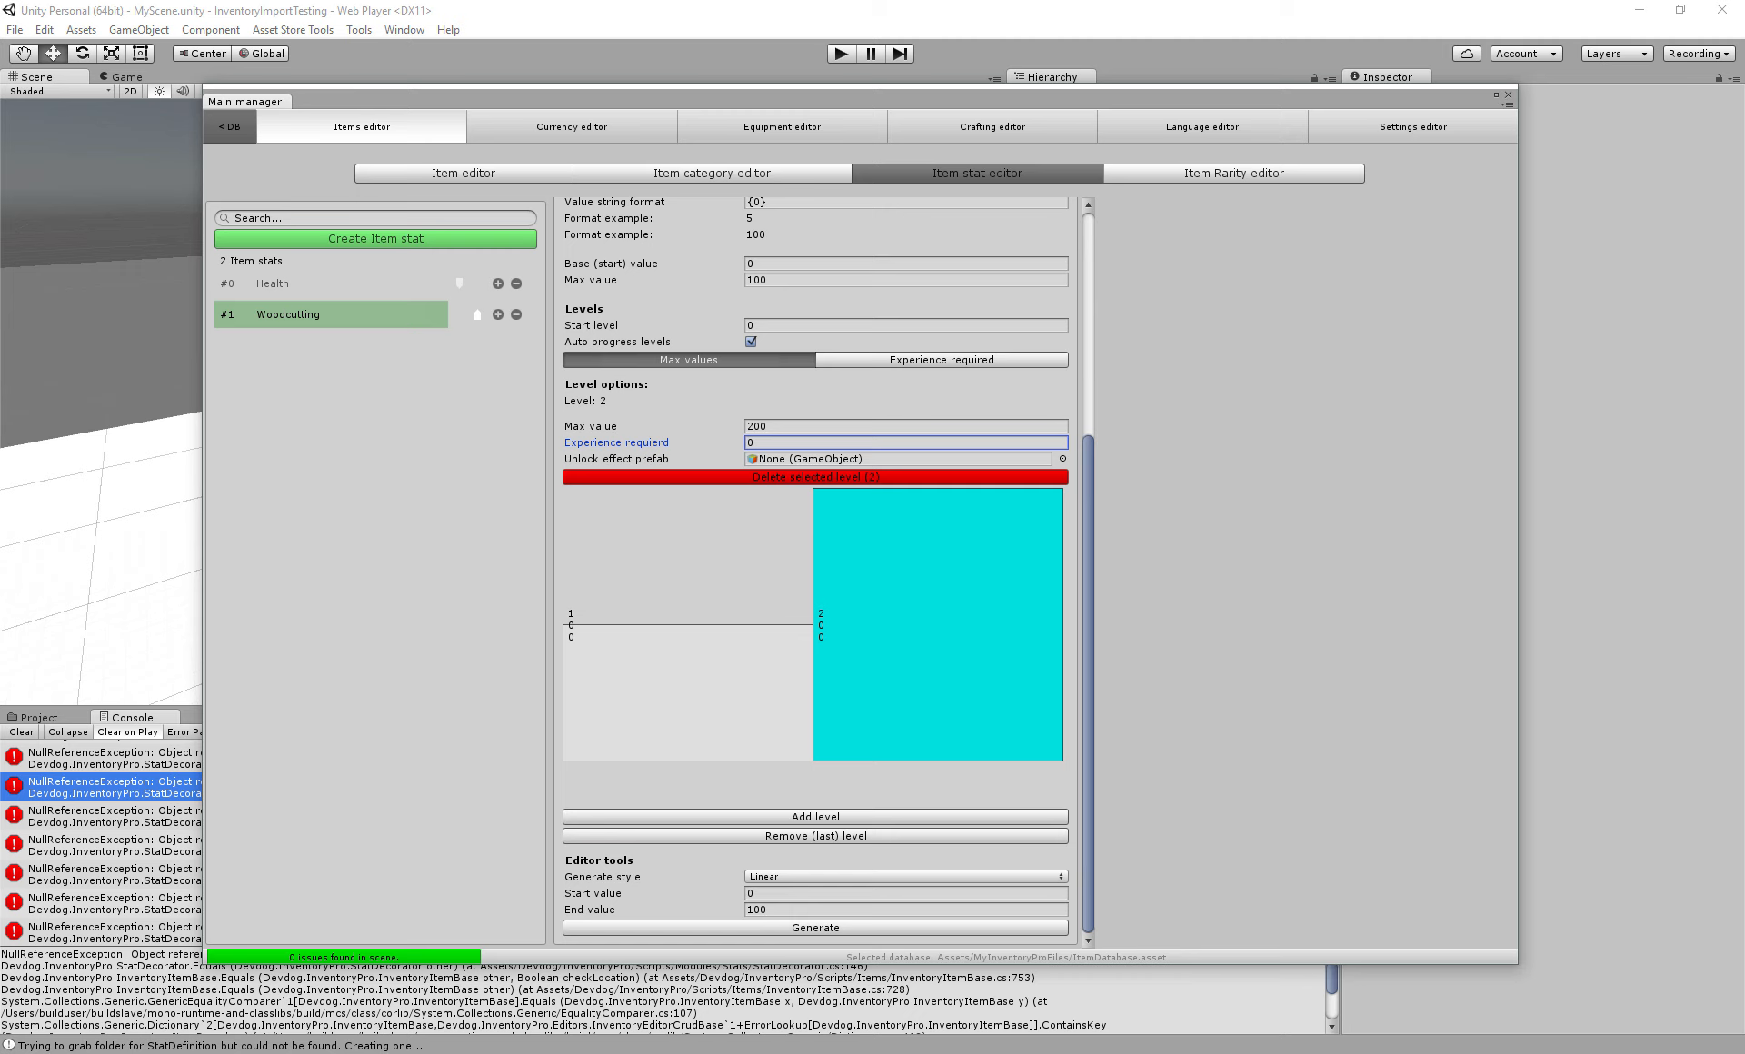
pyautogui.click(689, 693)
pyautogui.click(752, 443)
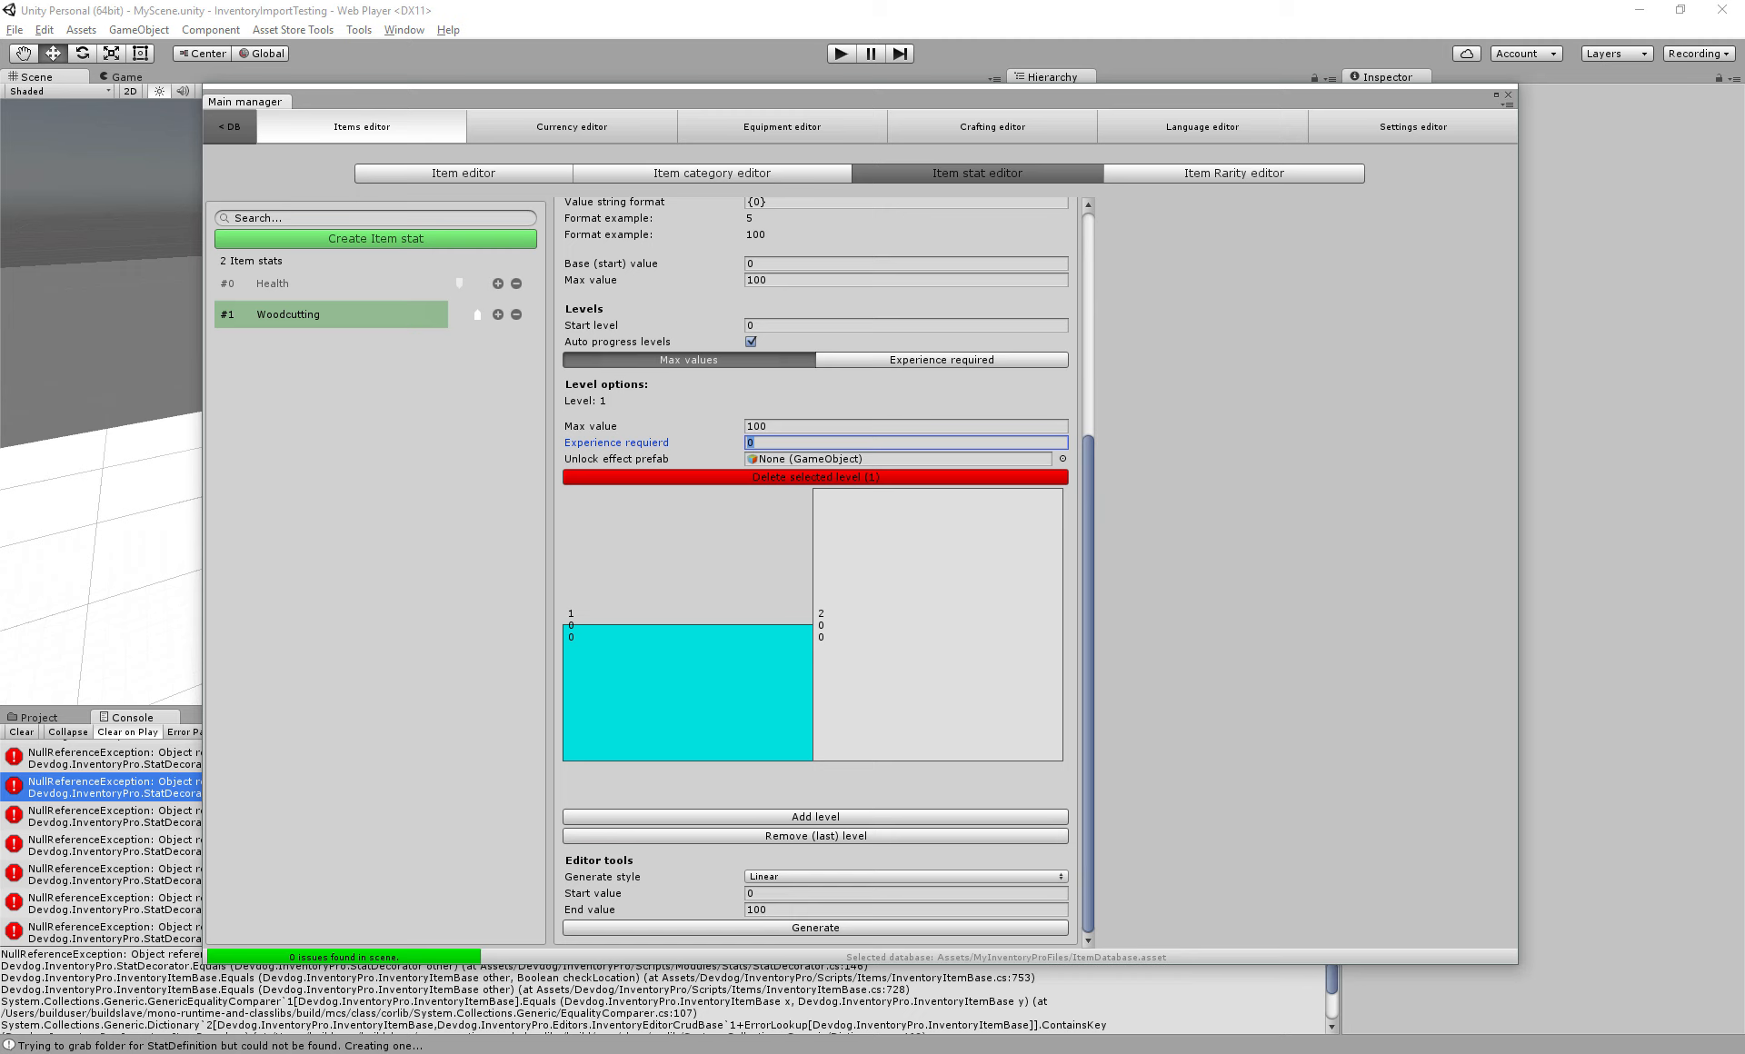
pyautogui.click(782, 443)
pyautogui.click(938, 625)
pyautogui.hotkey('ctrl', 'a')
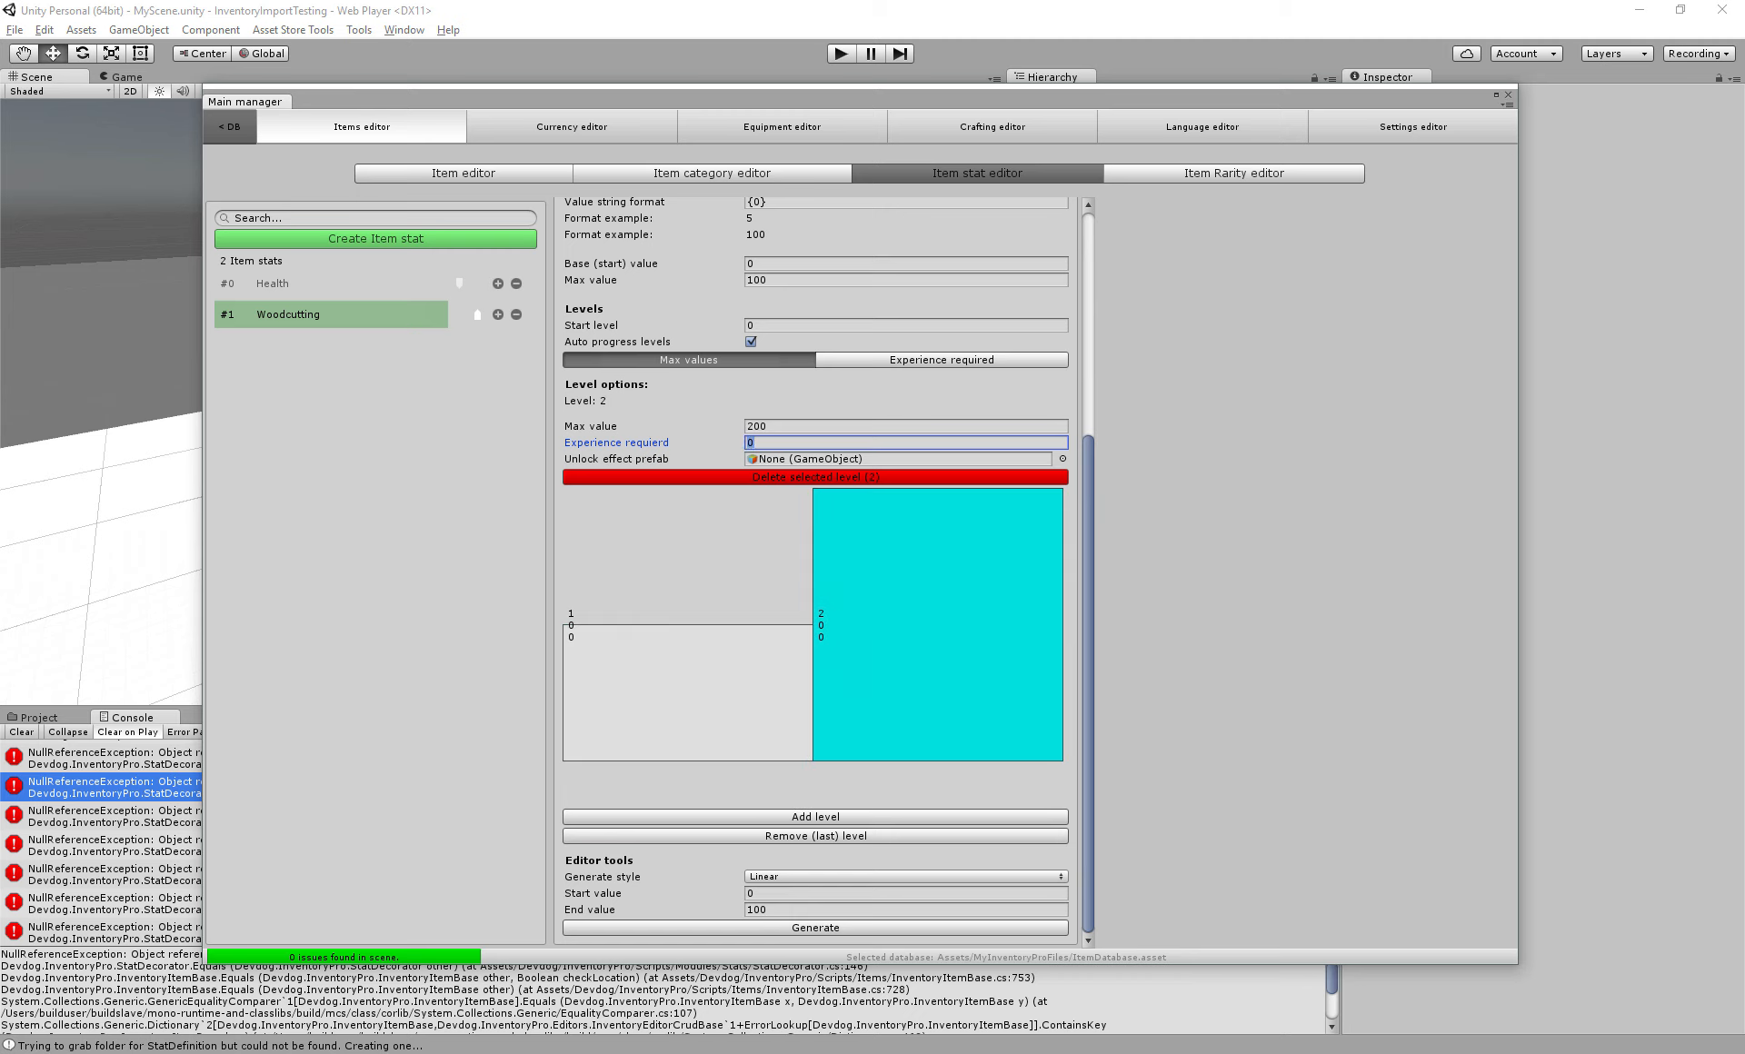
pyautogui.write('50')
pyautogui.click(906, 427)
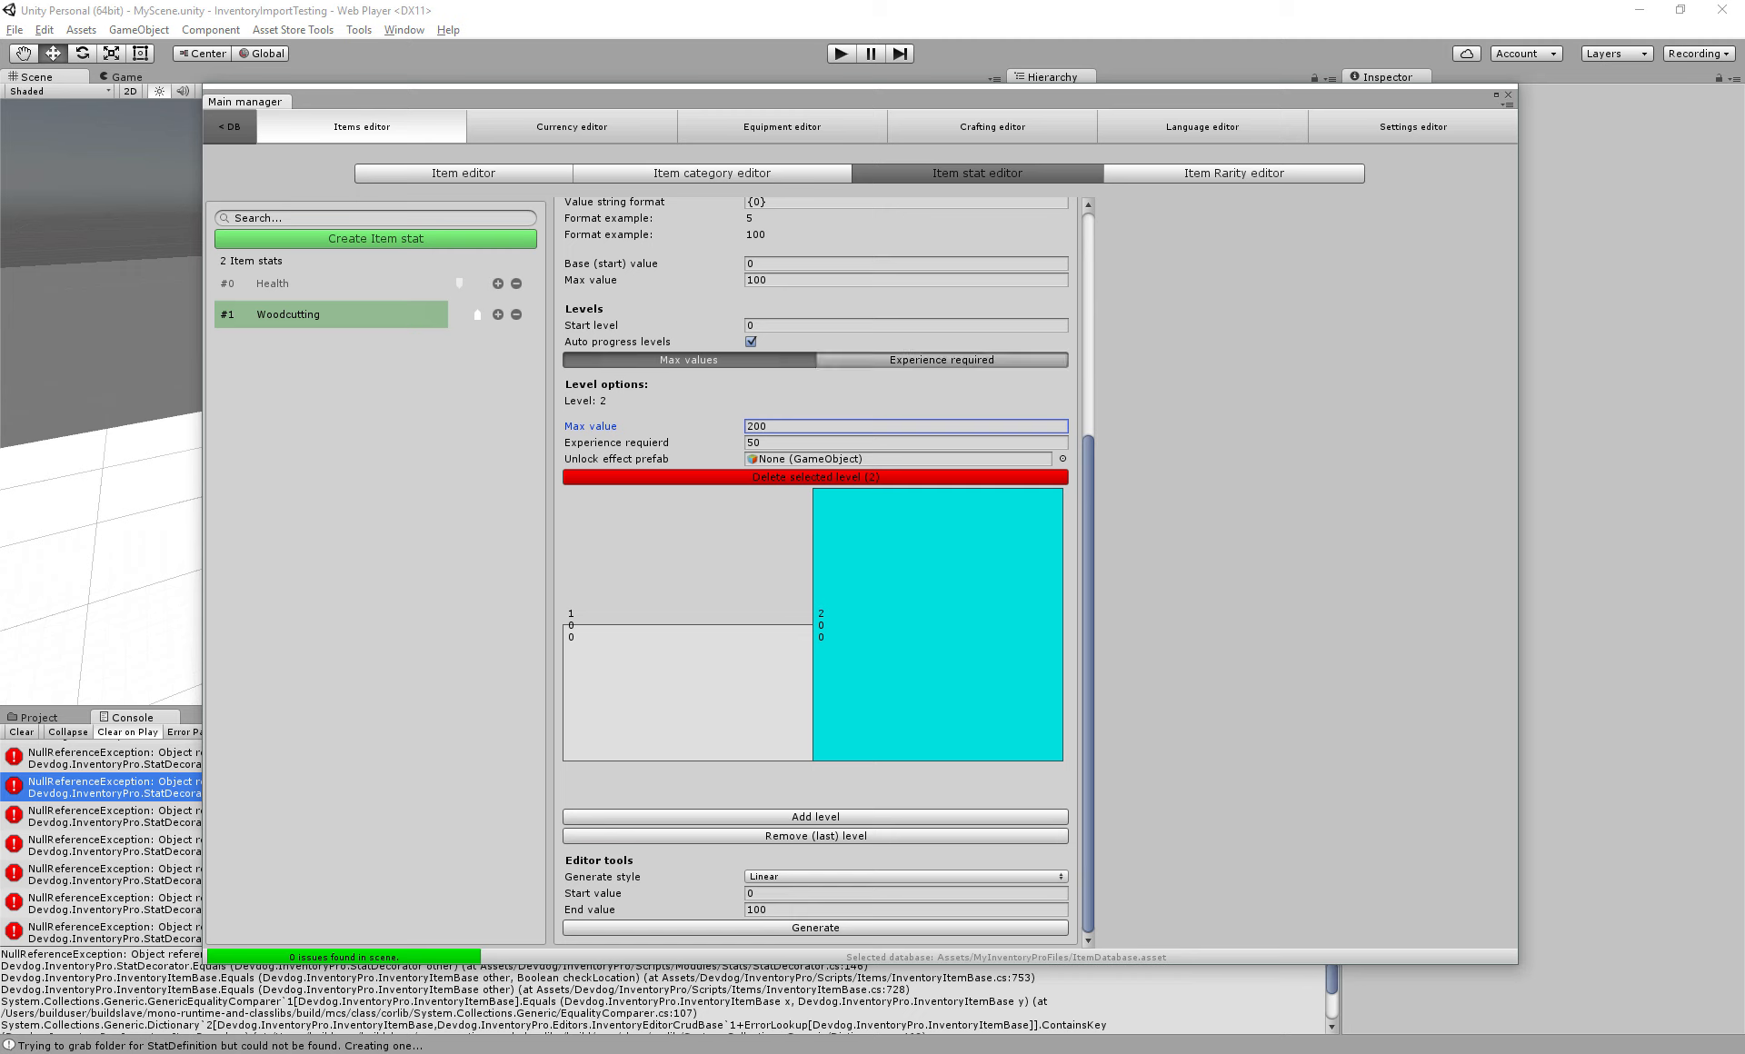
# Add a third level to the Woodcutting stat and set its required experience to 160
pyautogui.click(942, 360)
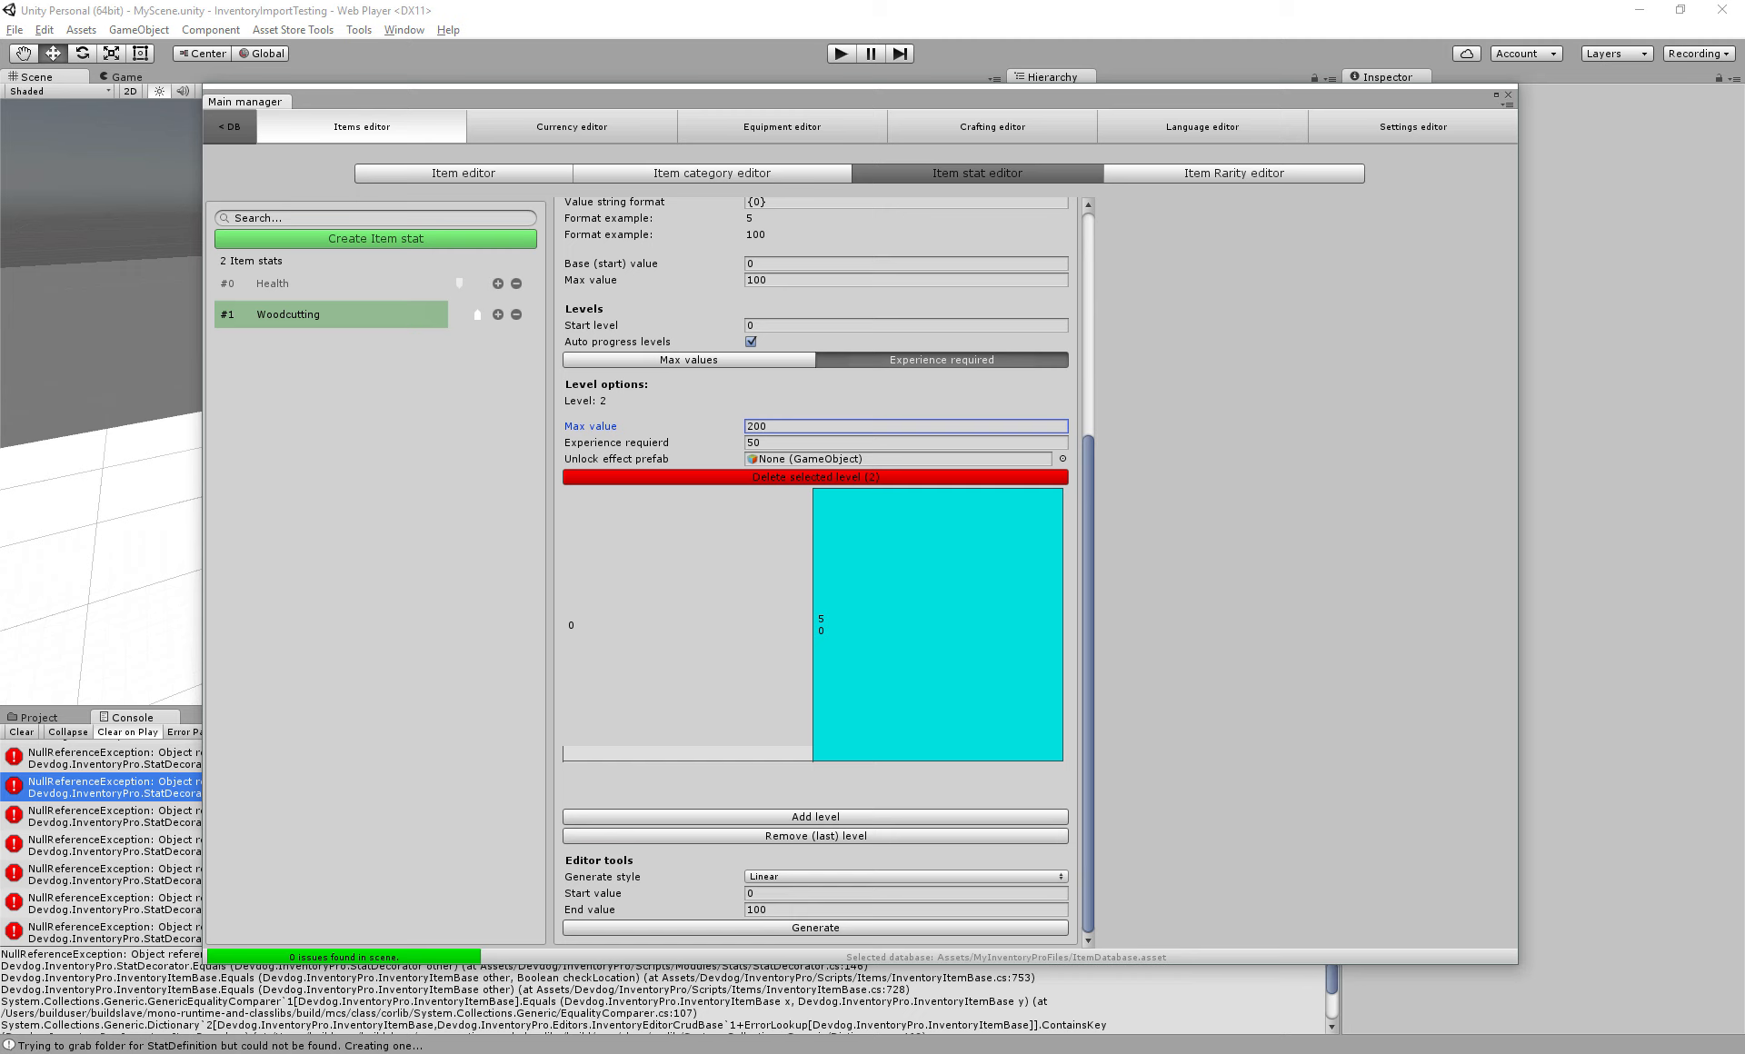
pyautogui.click(816, 817)
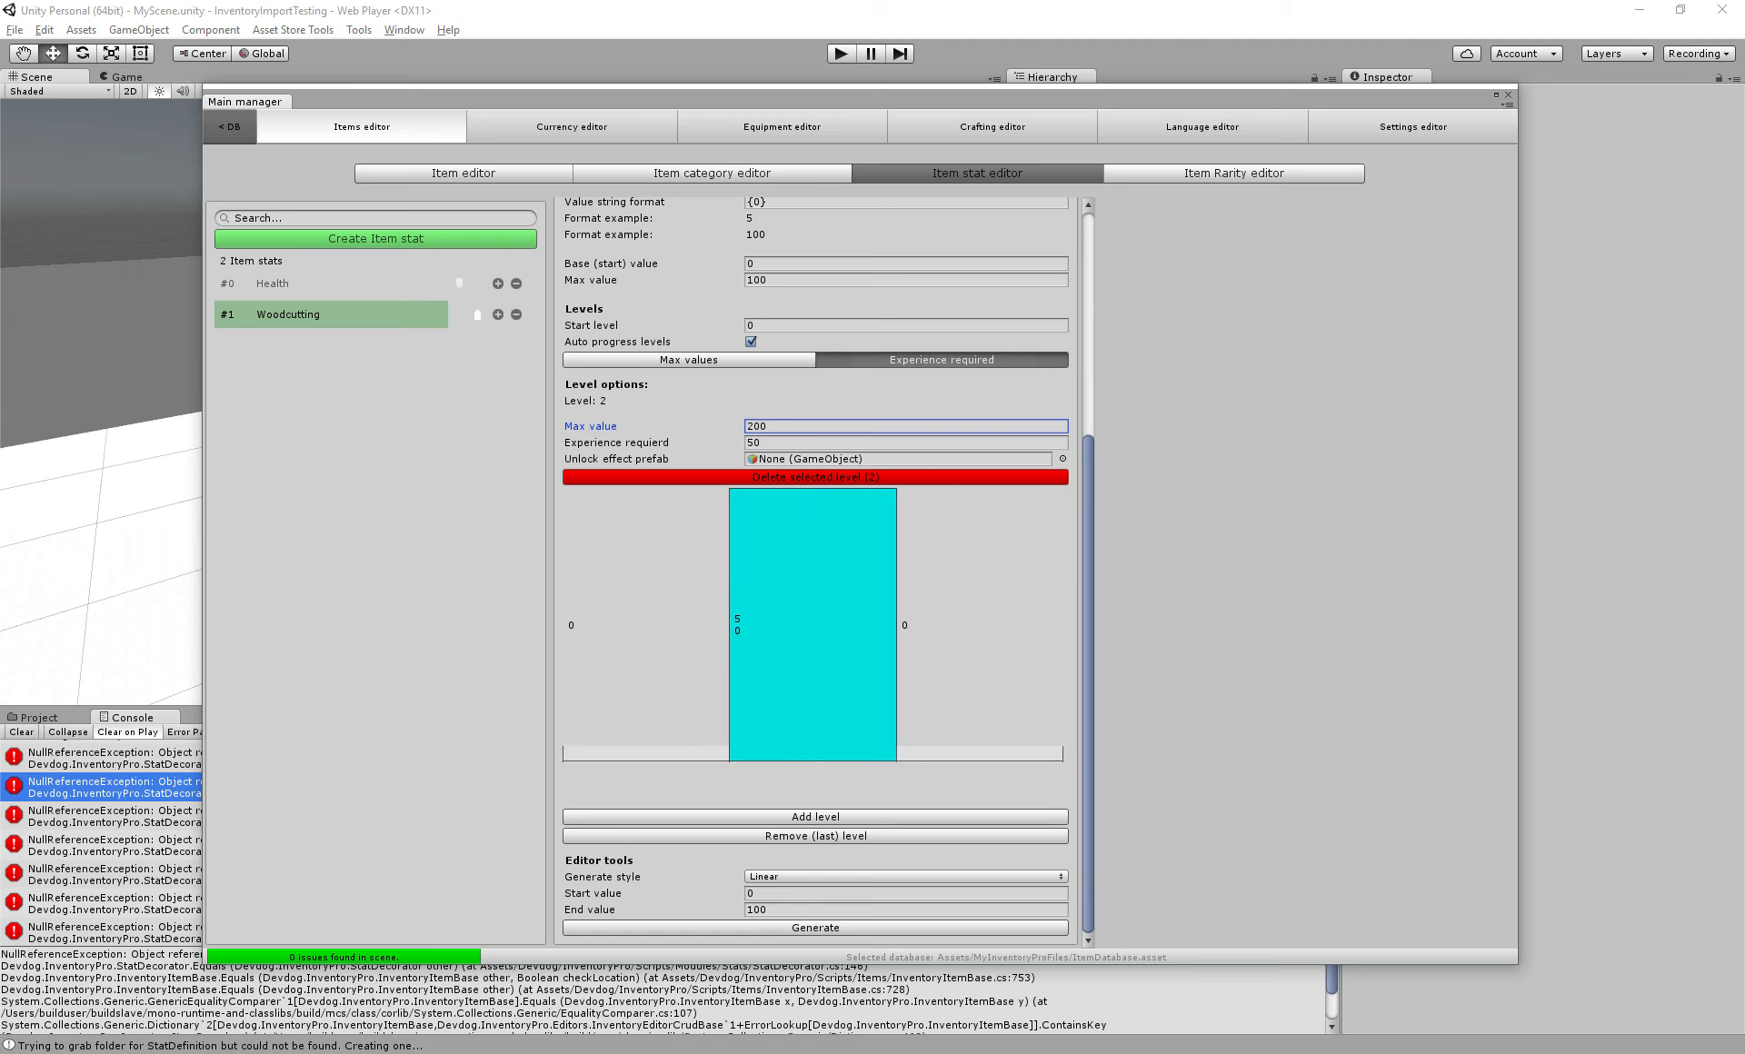
pyautogui.click(979, 754)
pyautogui.click(751, 442)
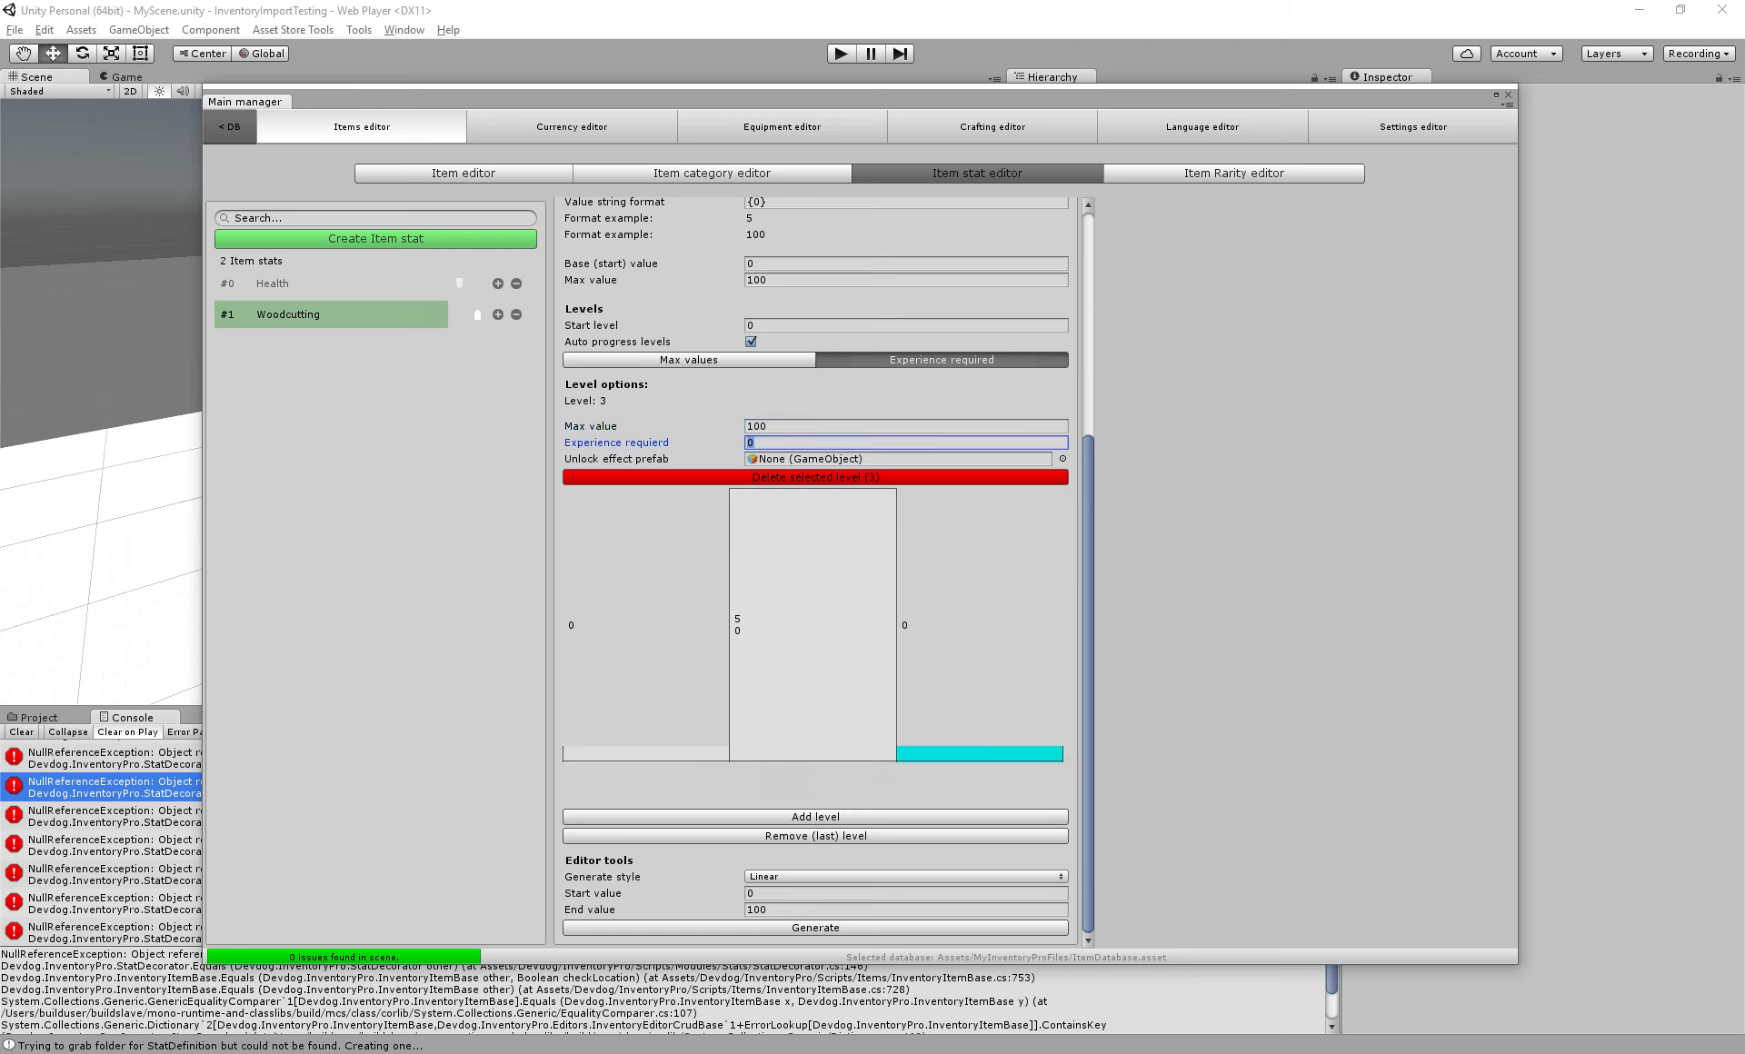
pyautogui.write('160')
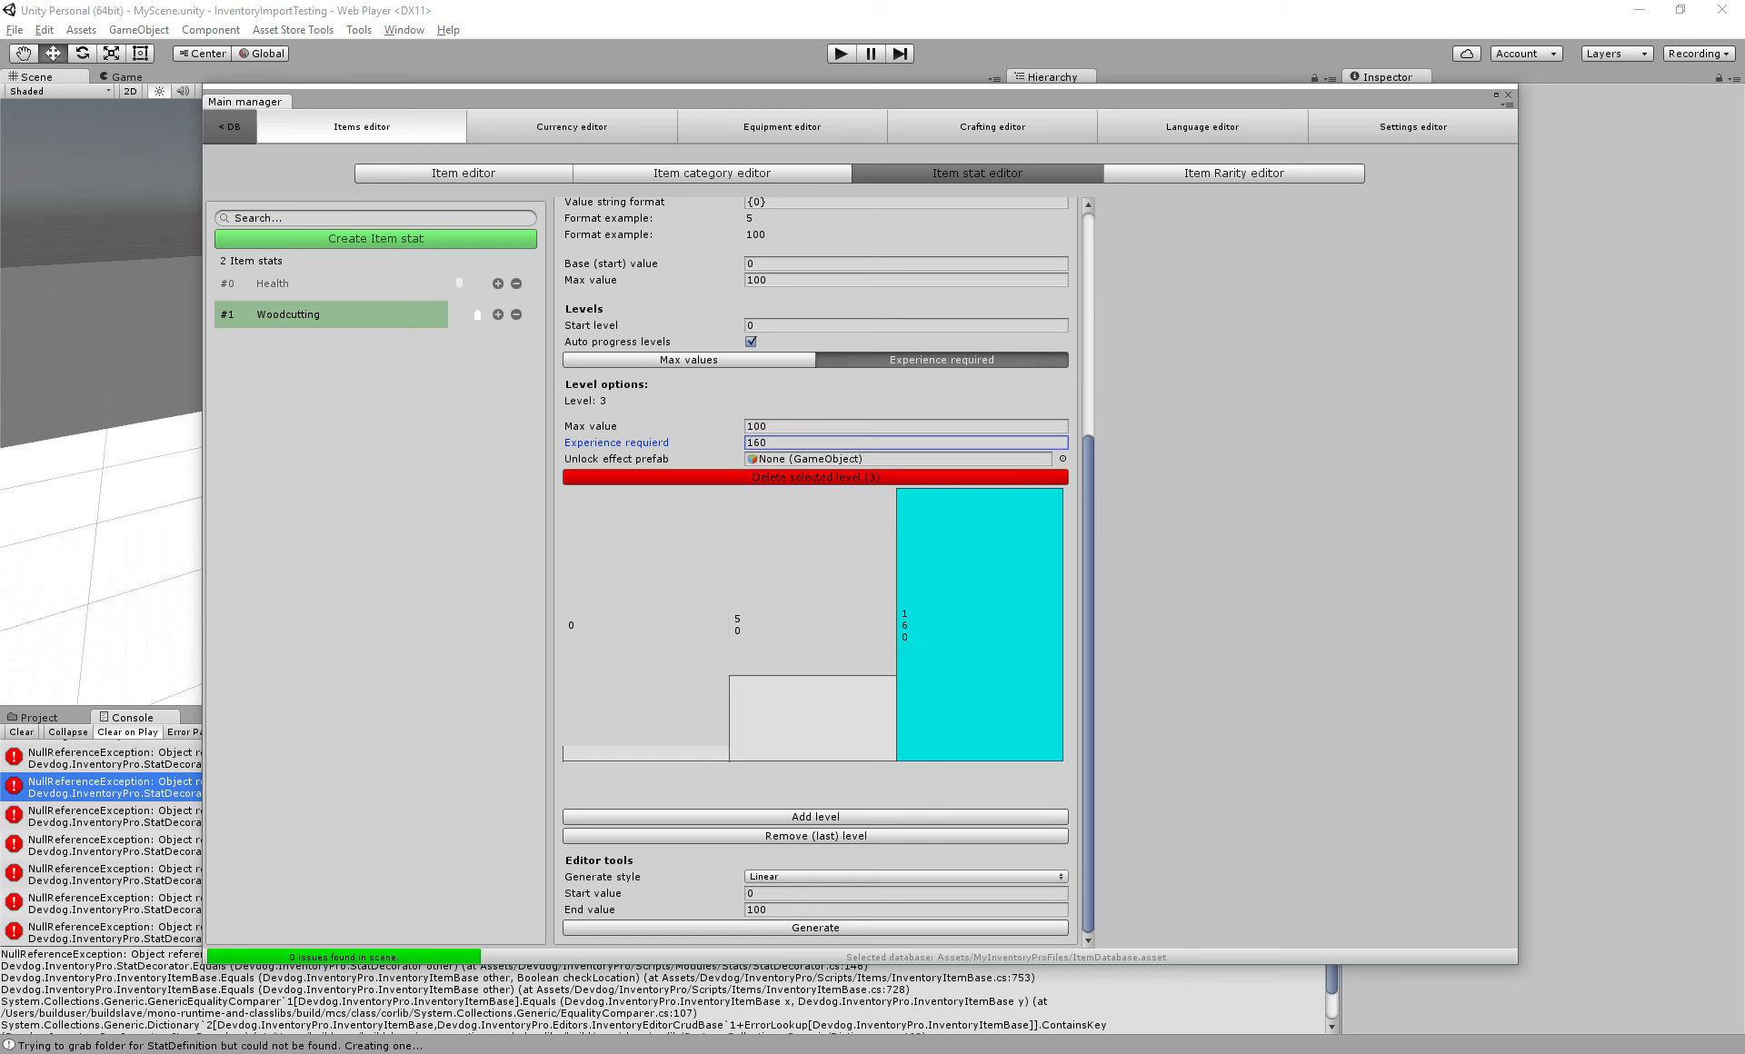
# Set the max value of the Woodcutting stat's level 3 to 300
pyautogui.click(689, 360)
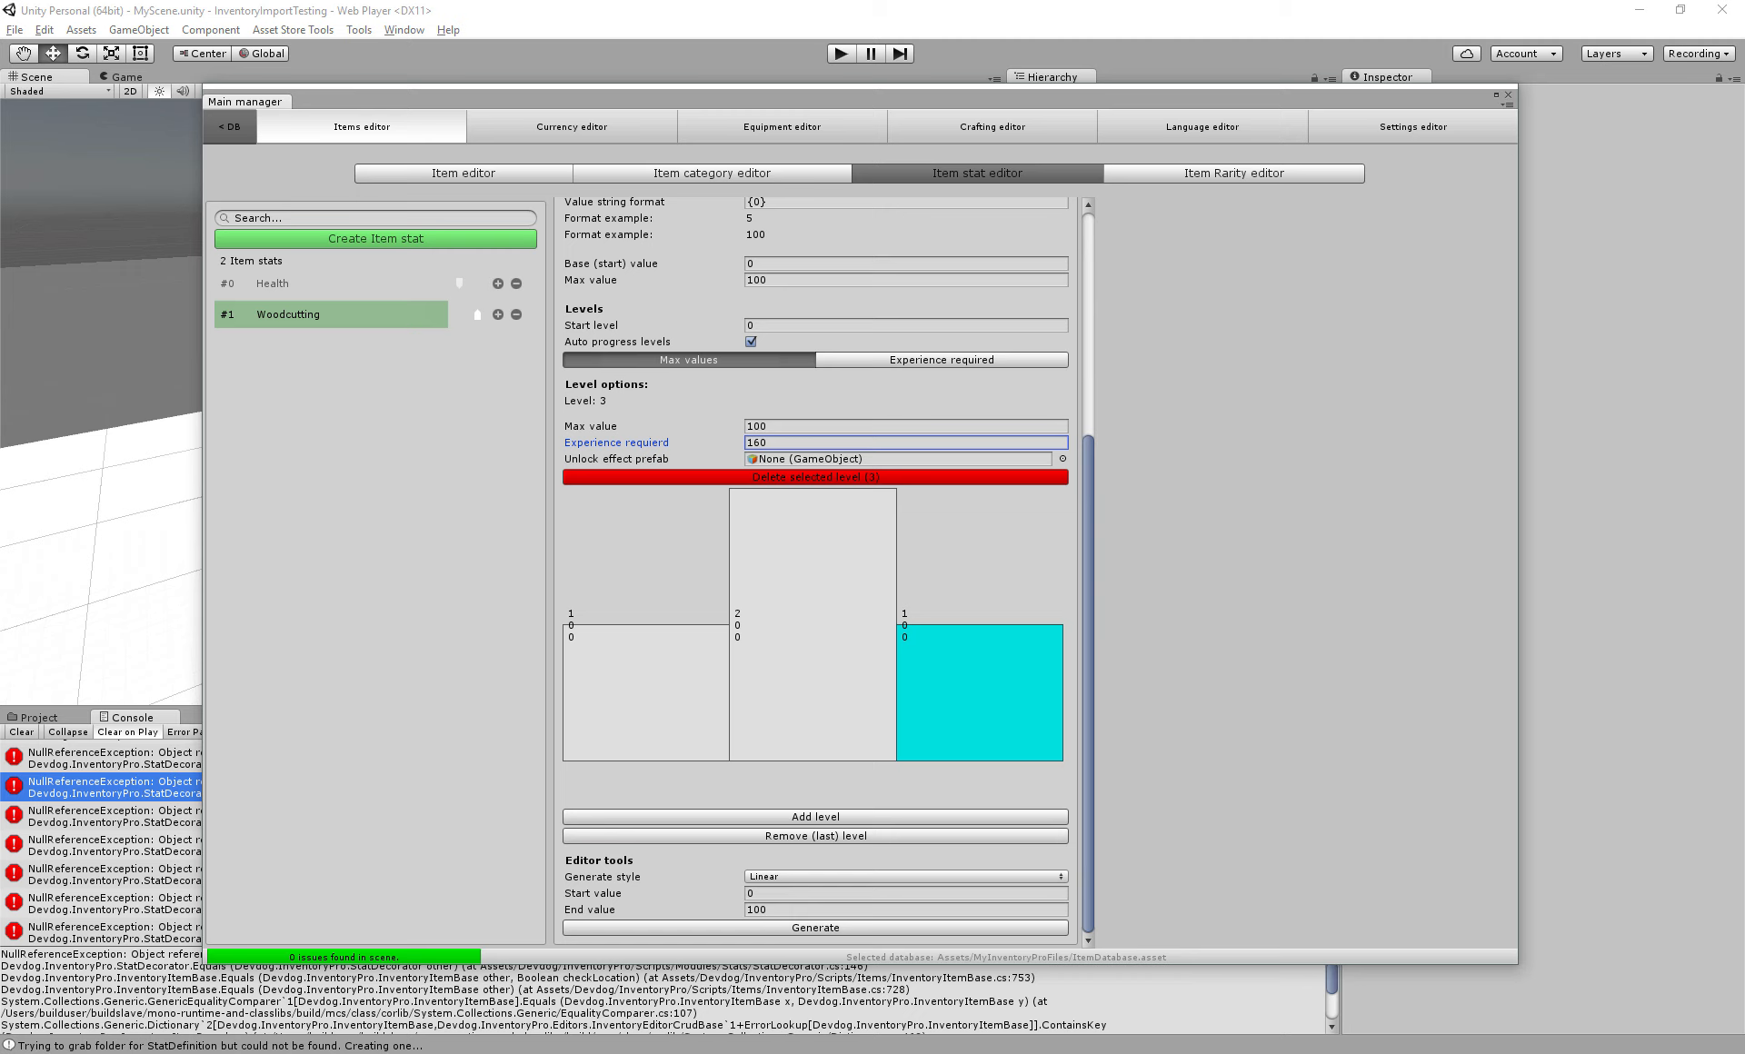
pyautogui.click(791, 427)
pyautogui.write('300')
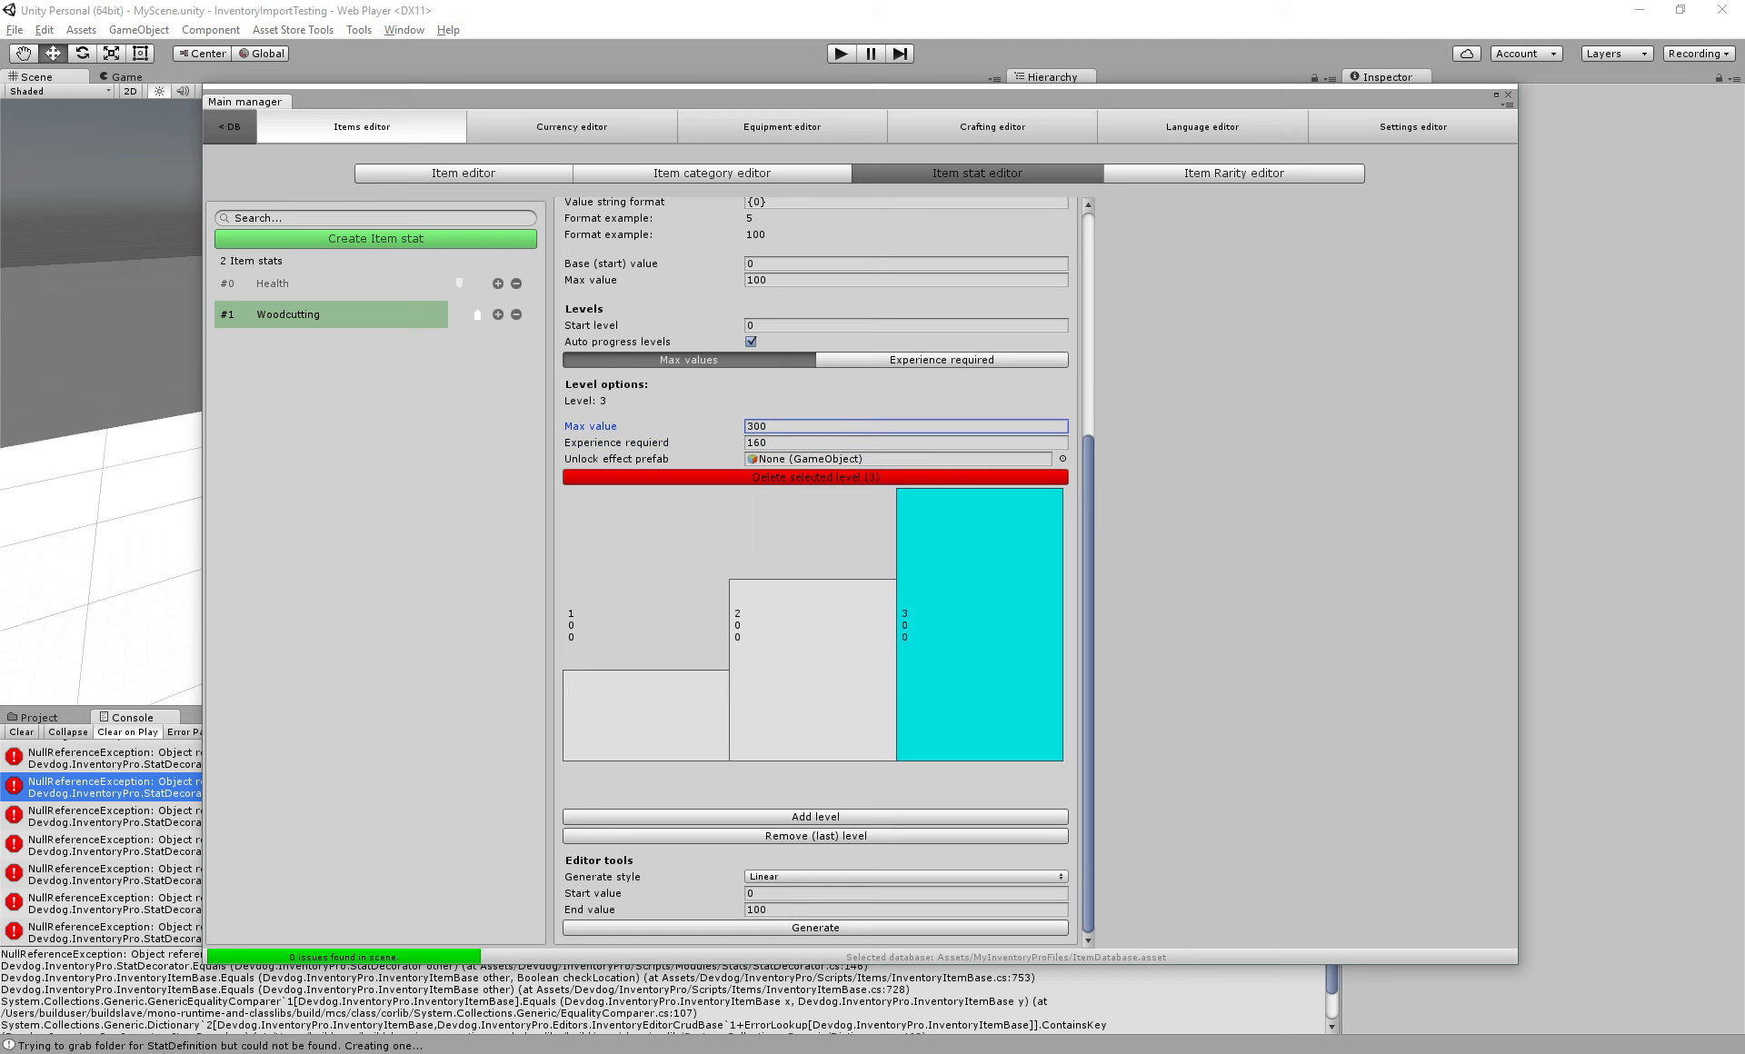
# Add the Default_Health stat to the Health potion's item stats with a value of 10 and the Restore action effect
pyautogui.click(464, 174)
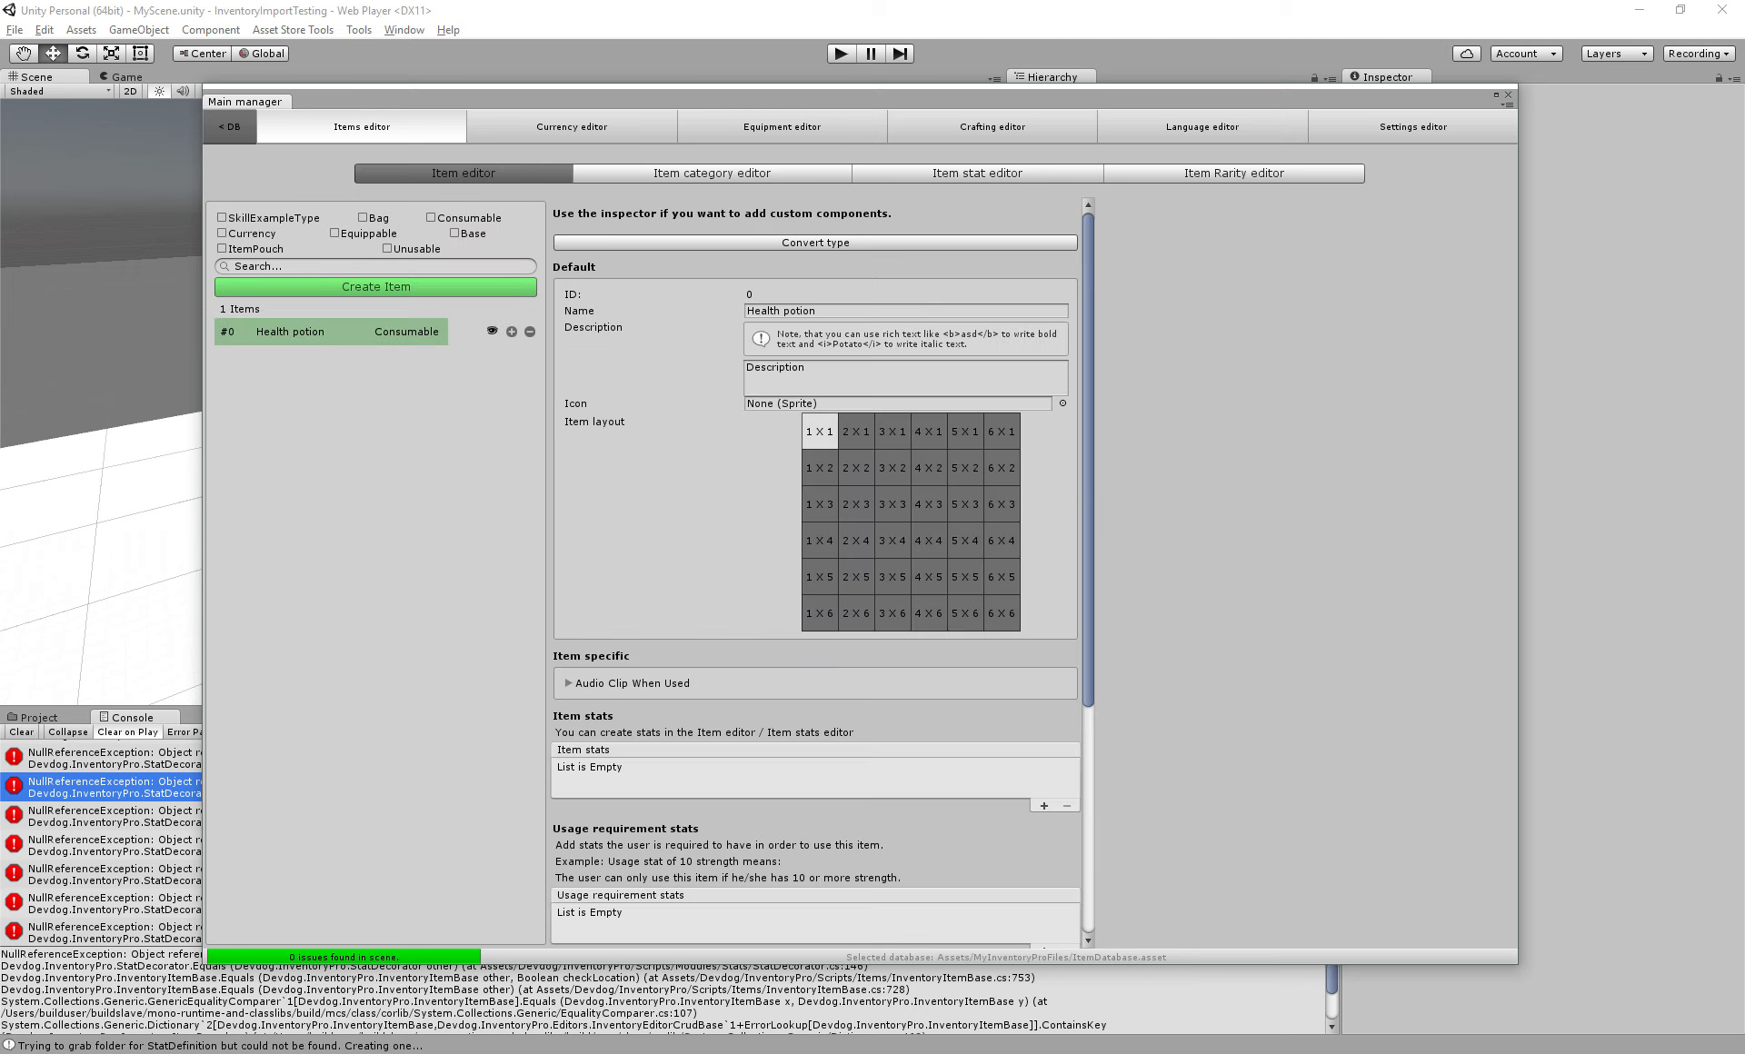
pyautogui.scroll(-8, 815, 573)
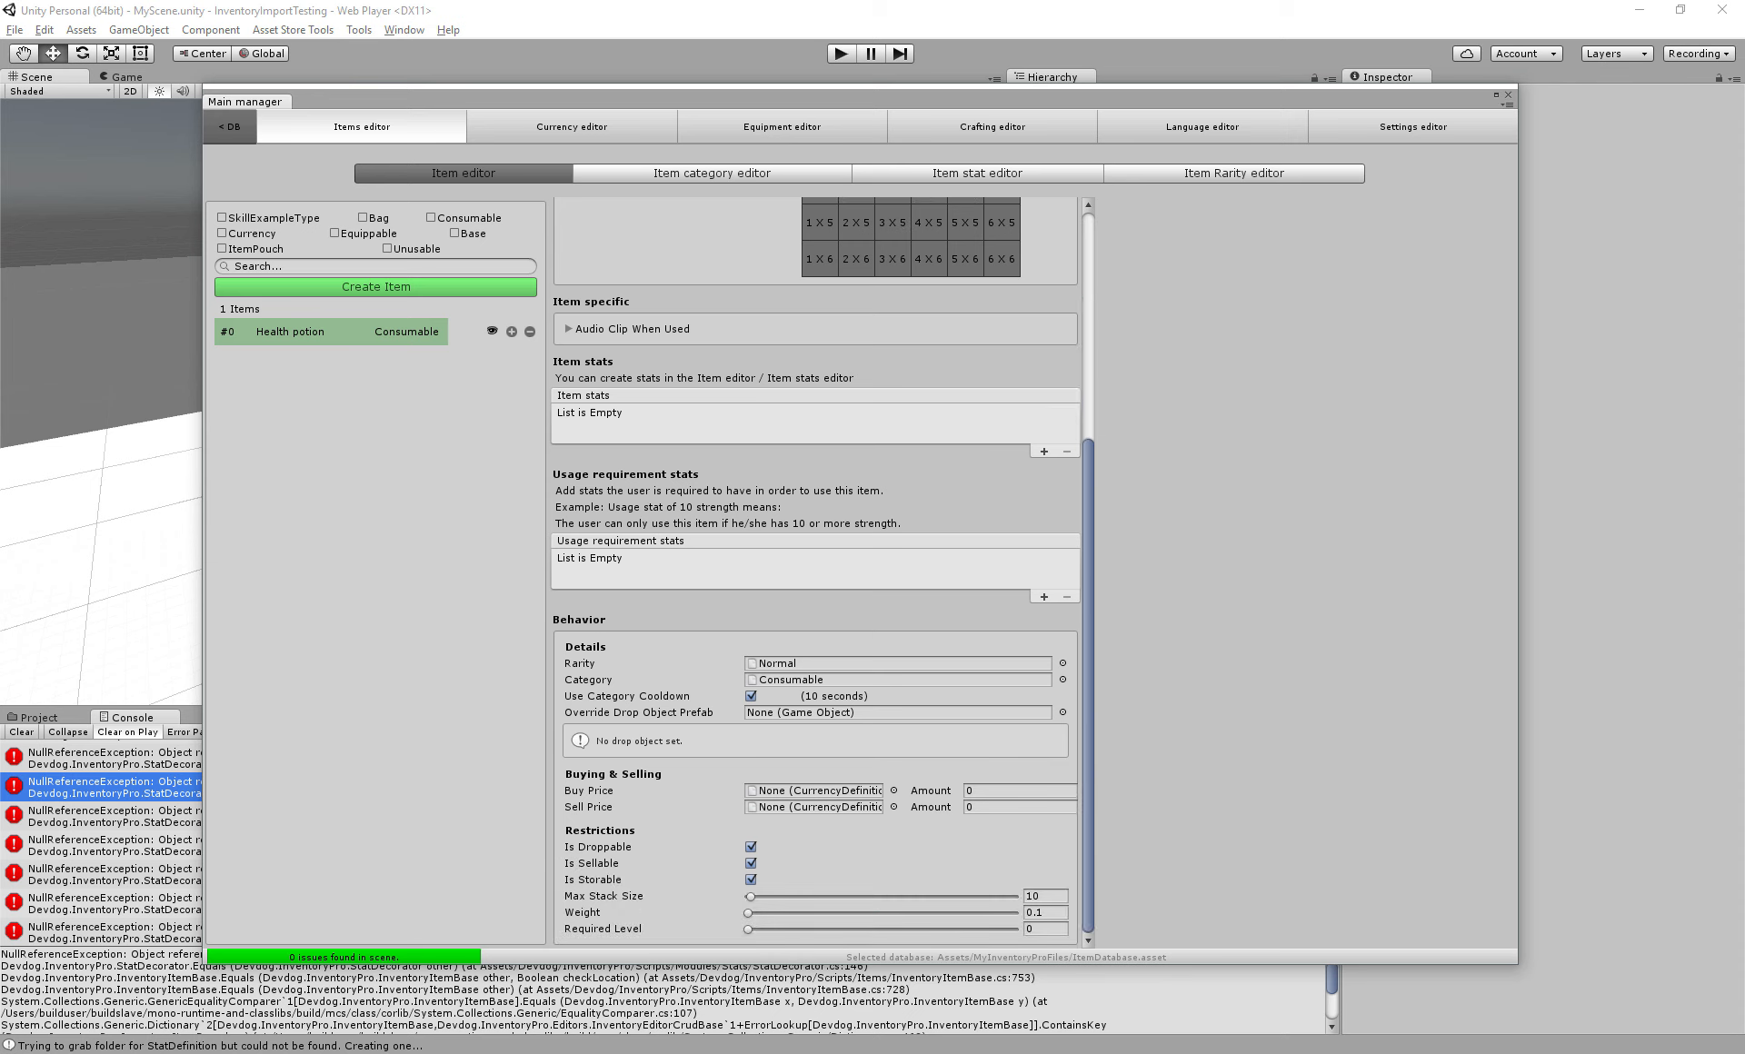
pyautogui.click(1044, 452)
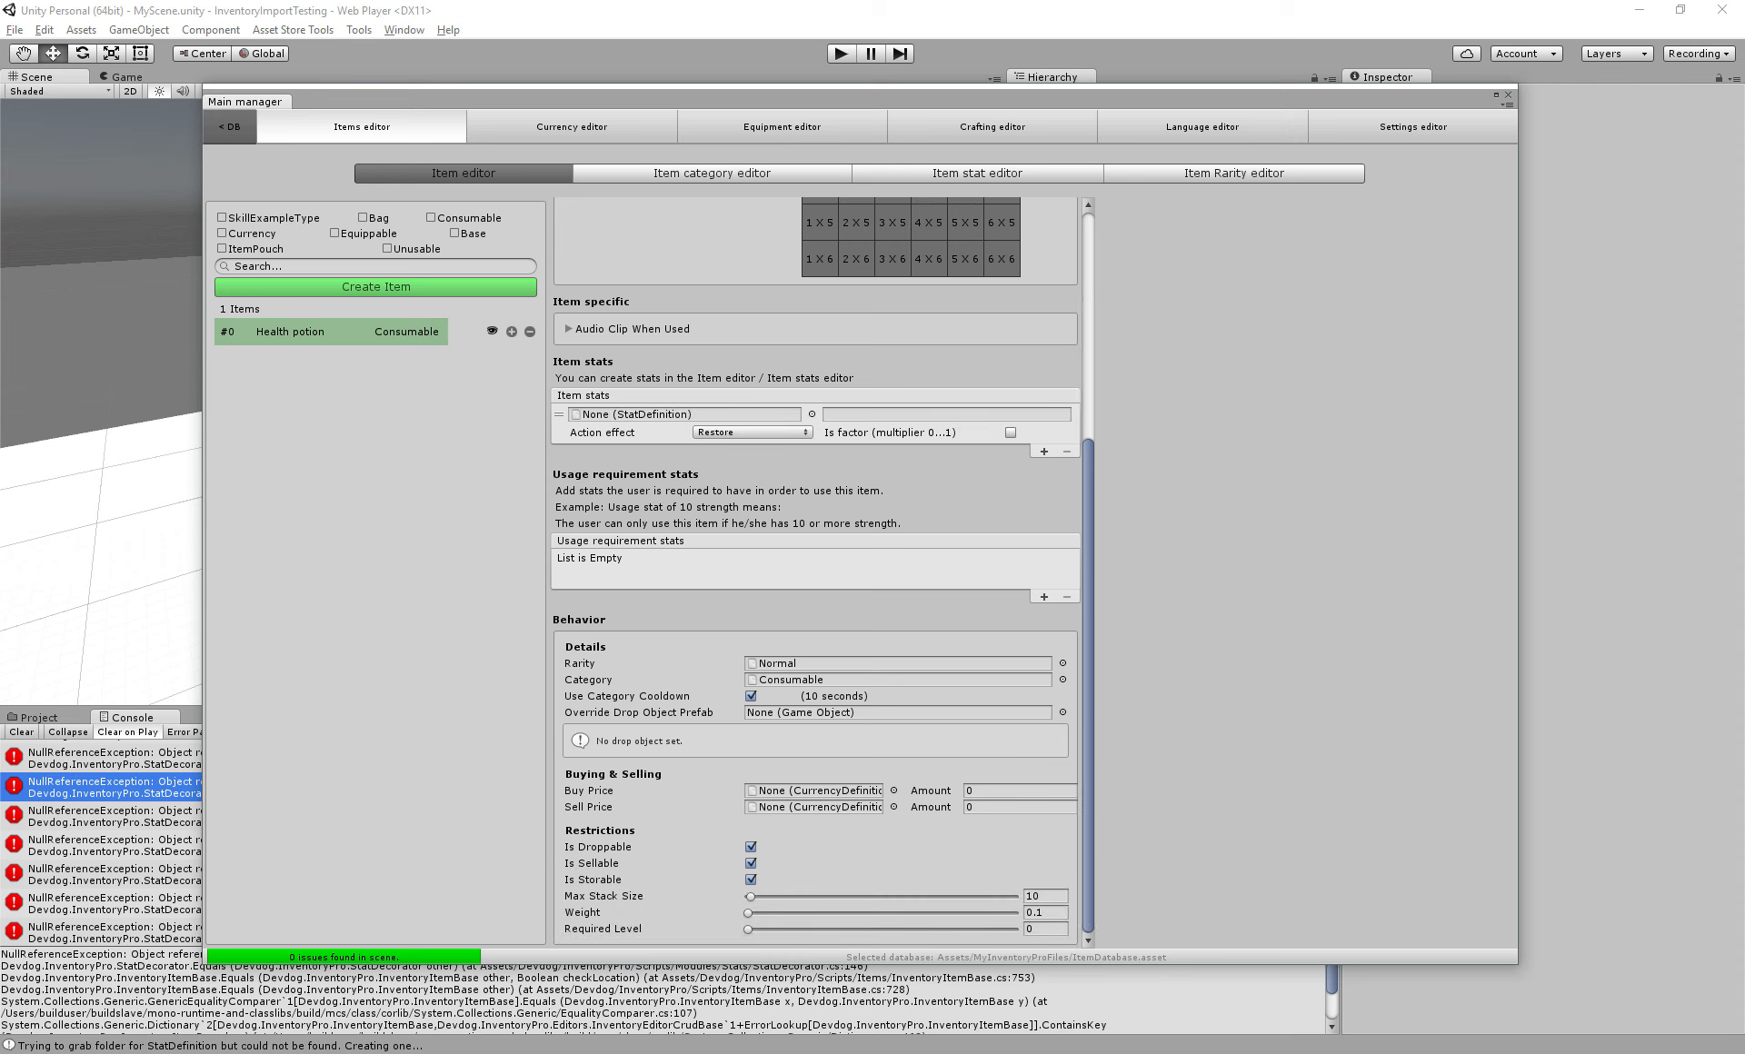
pyautogui.click(811, 414)
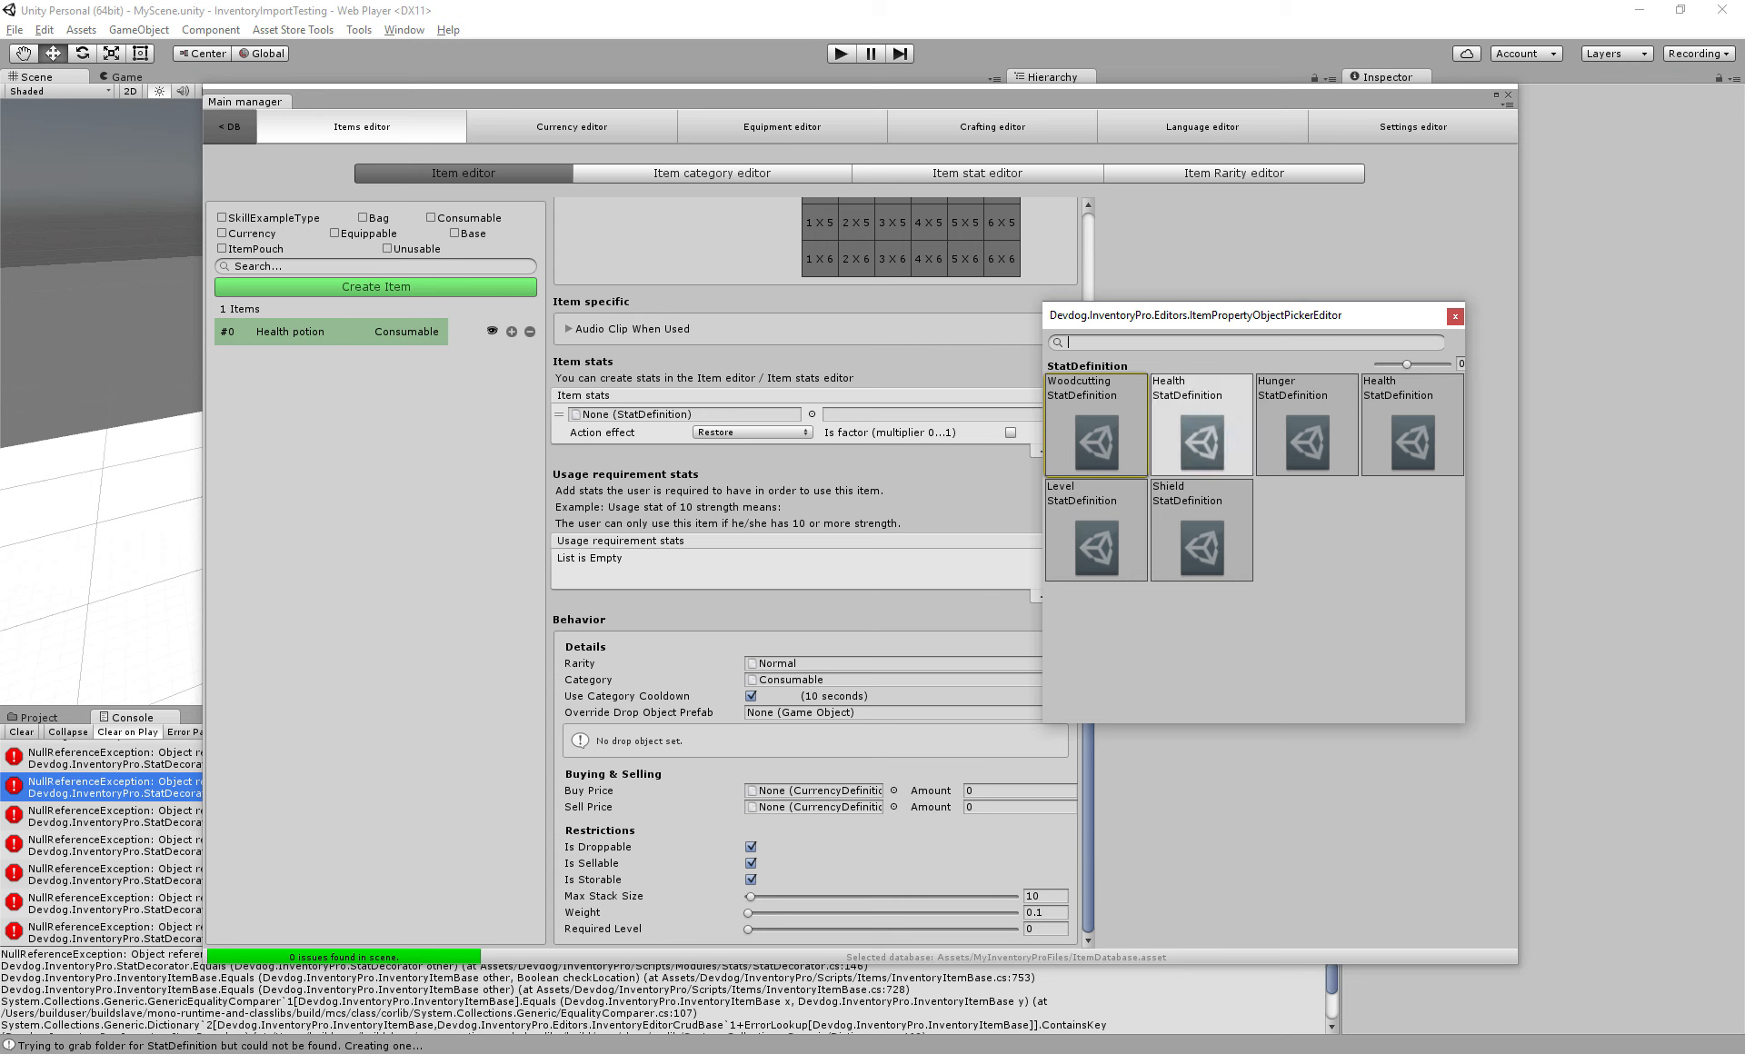
pyautogui.click(1202, 425)
pyautogui.click(909, 417)
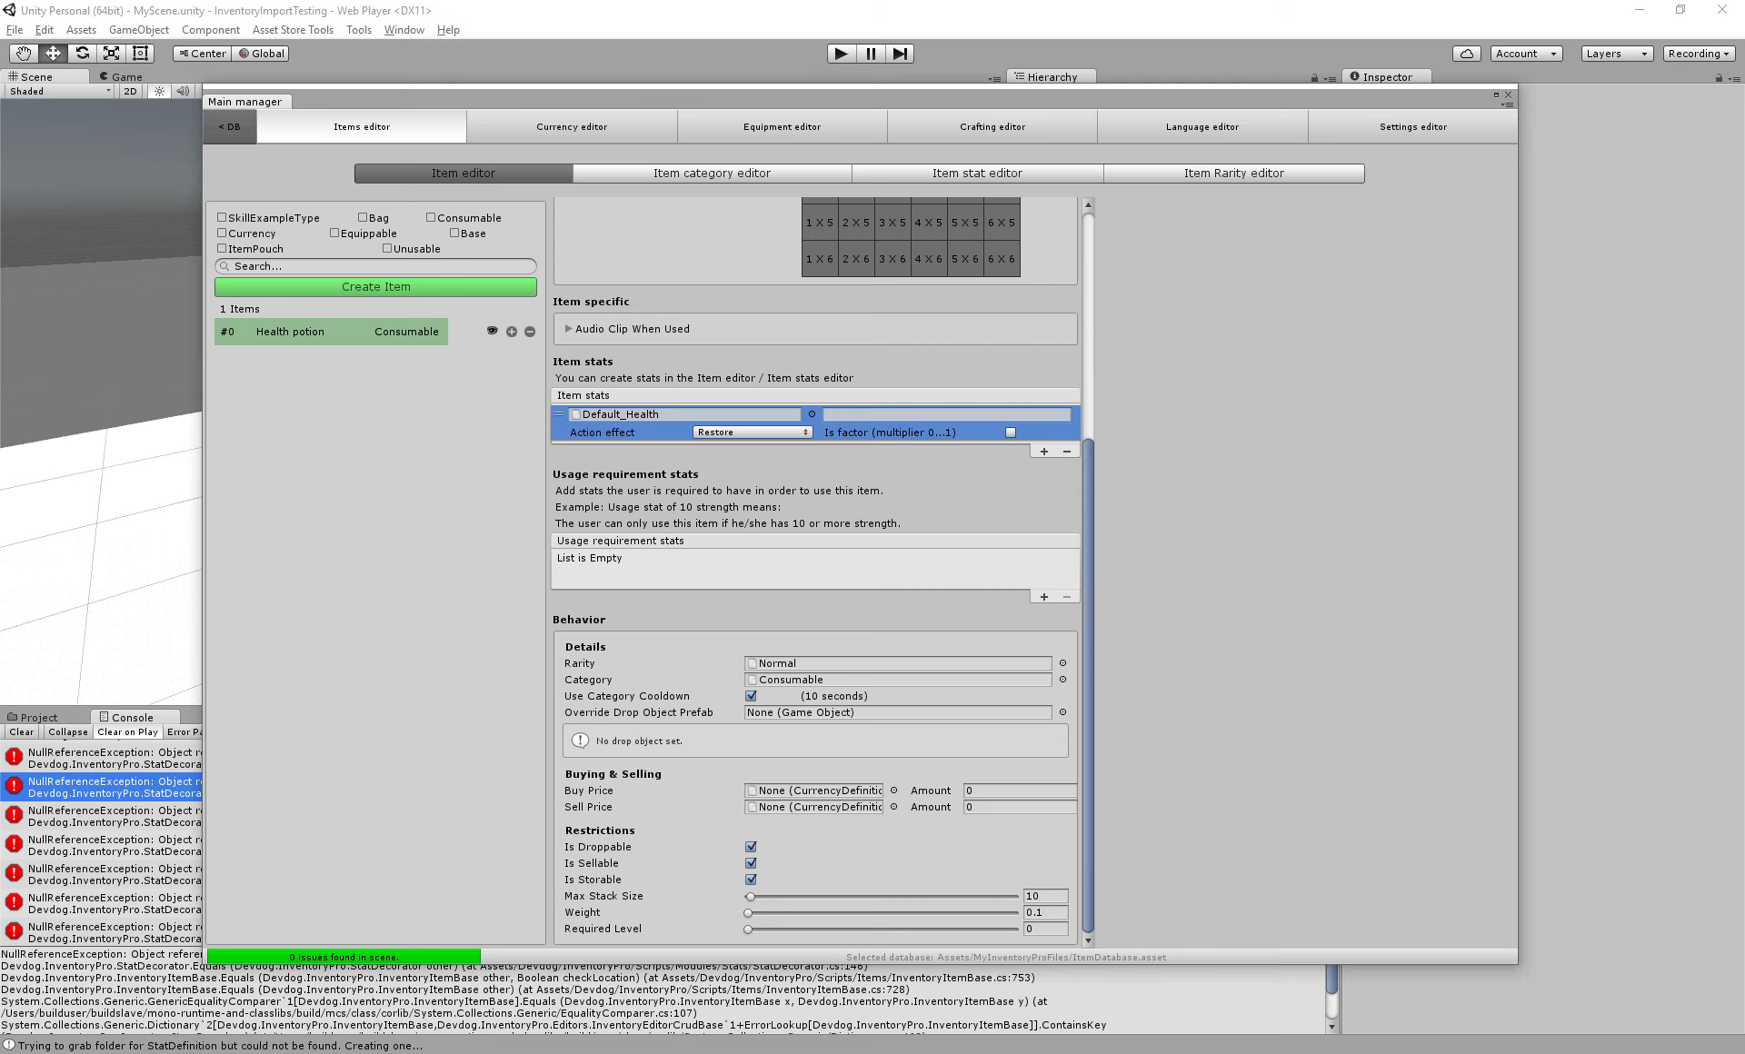
pyautogui.click(909, 416)
pyautogui.write('10')
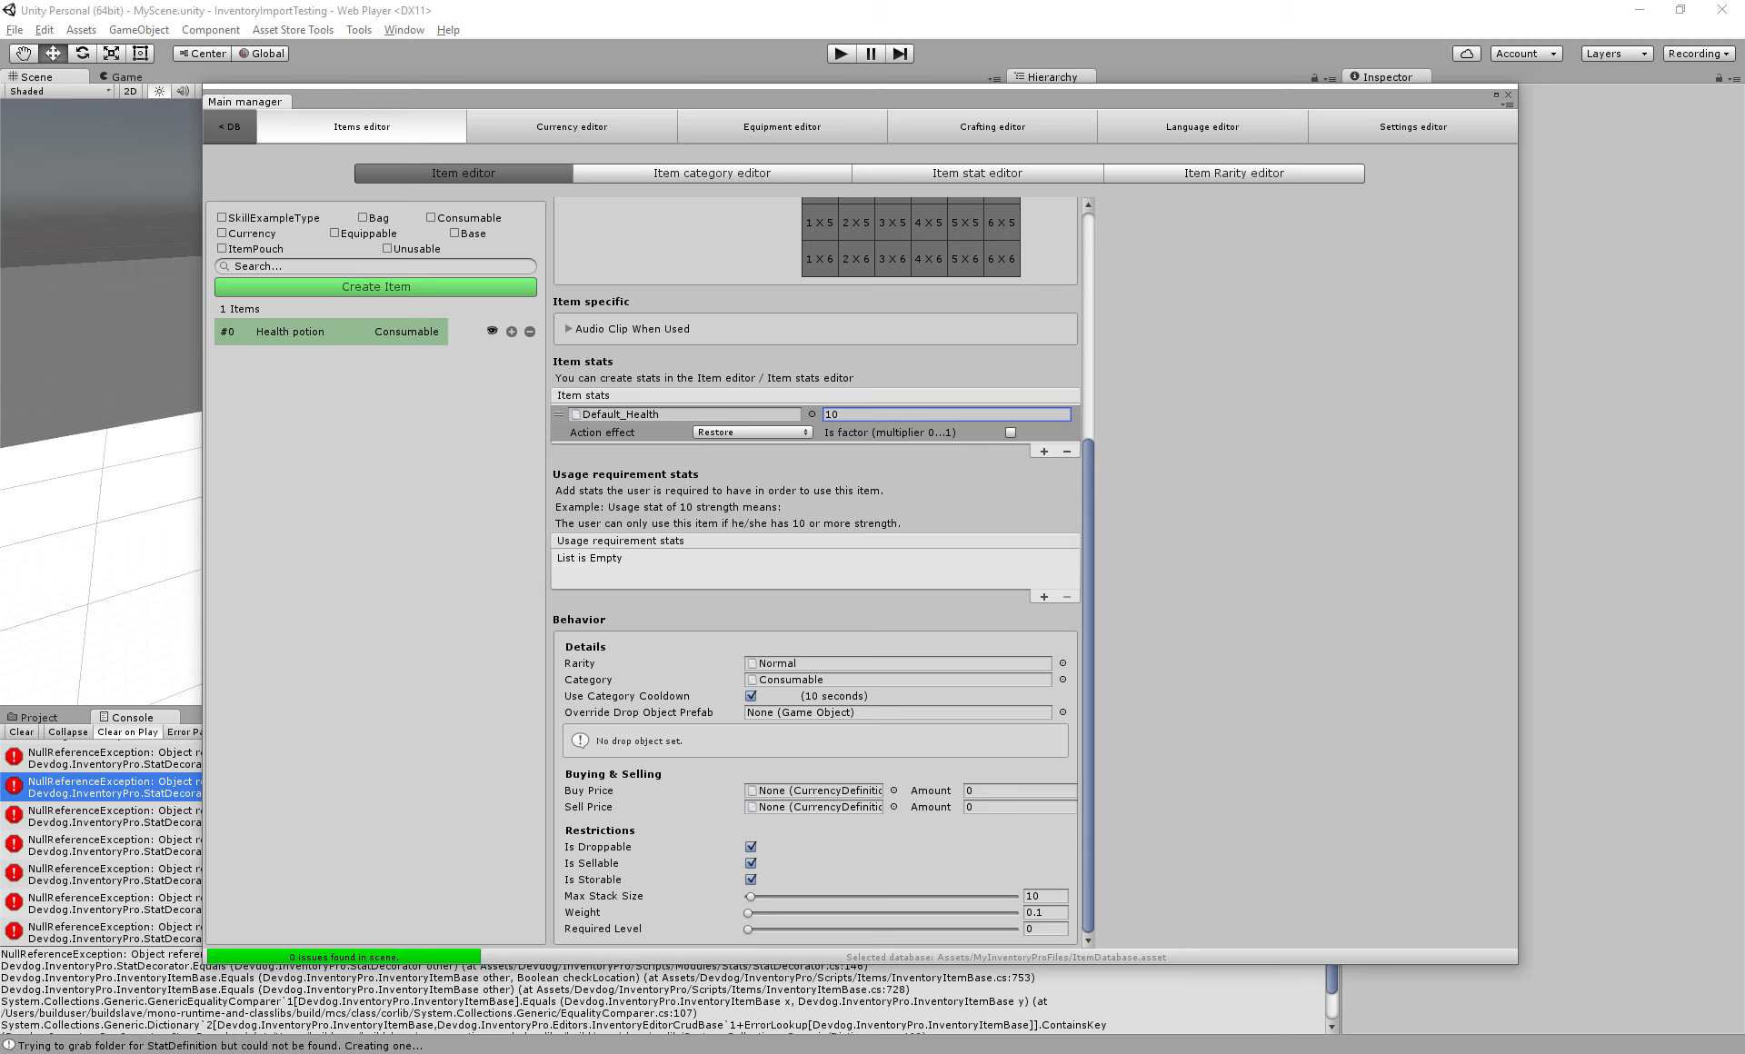
pyautogui.click(752, 432)
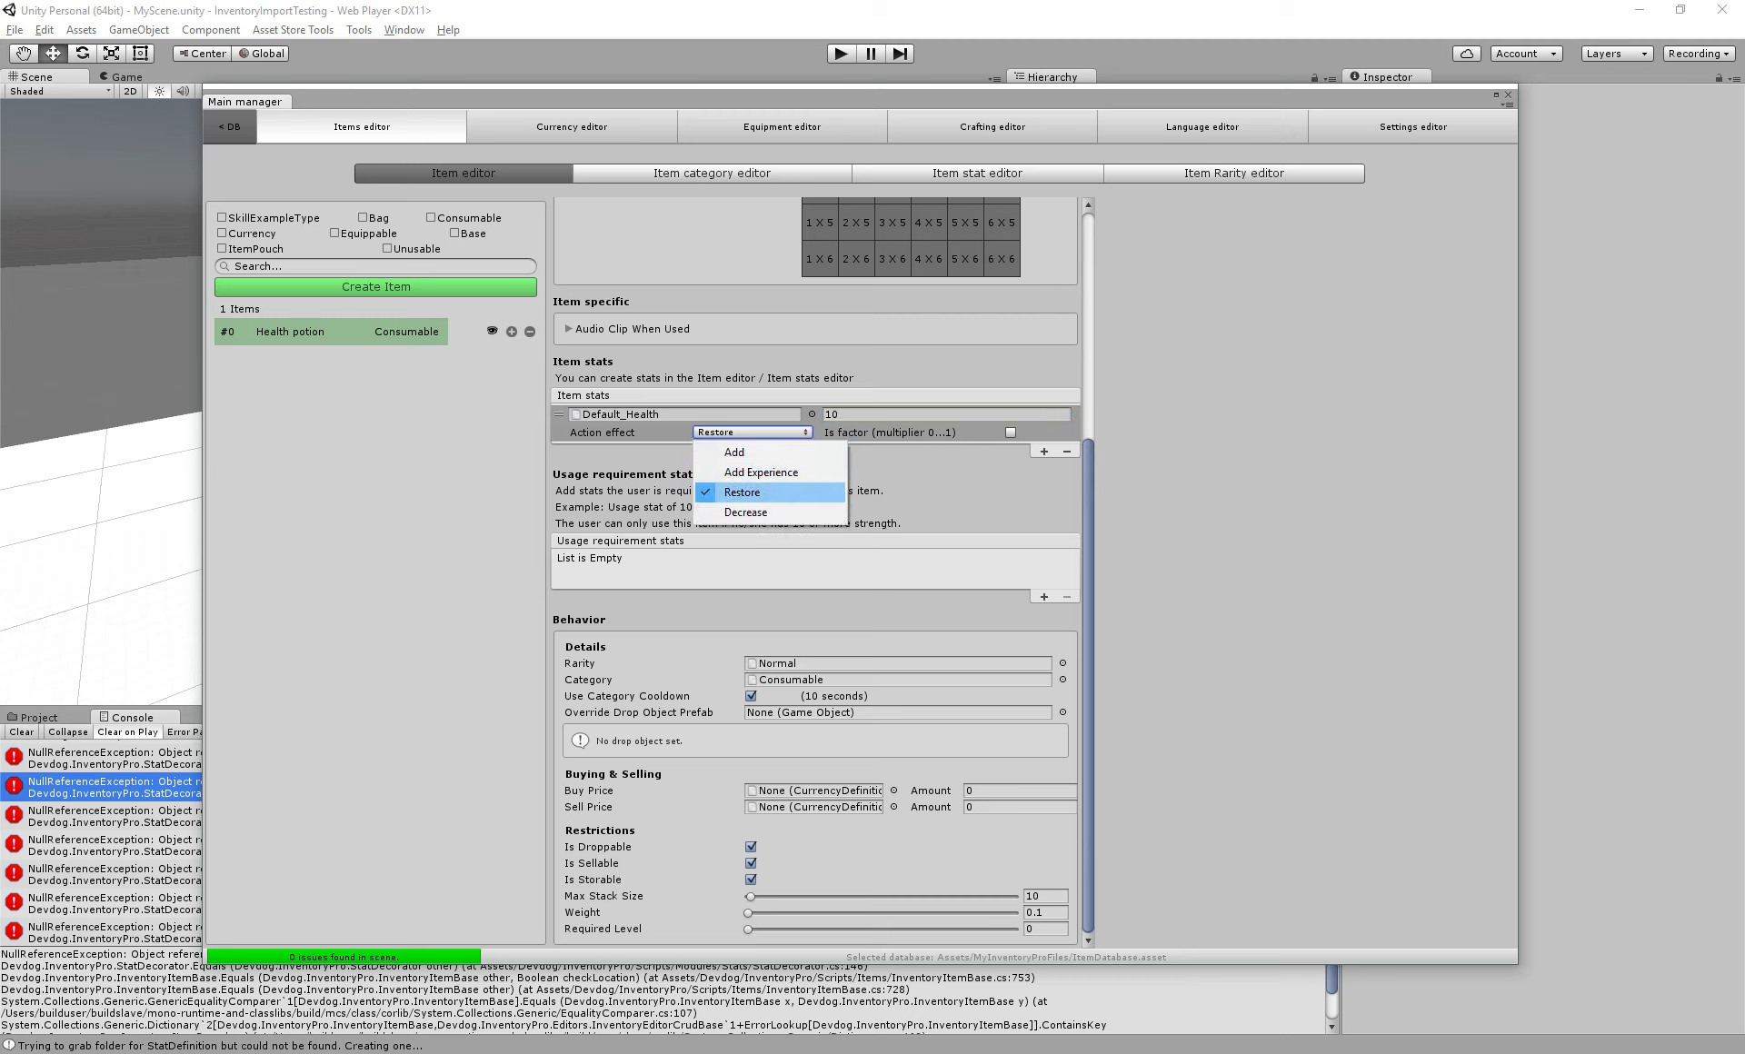
pyautogui.click(743, 491)
pyautogui.click(891, 415)
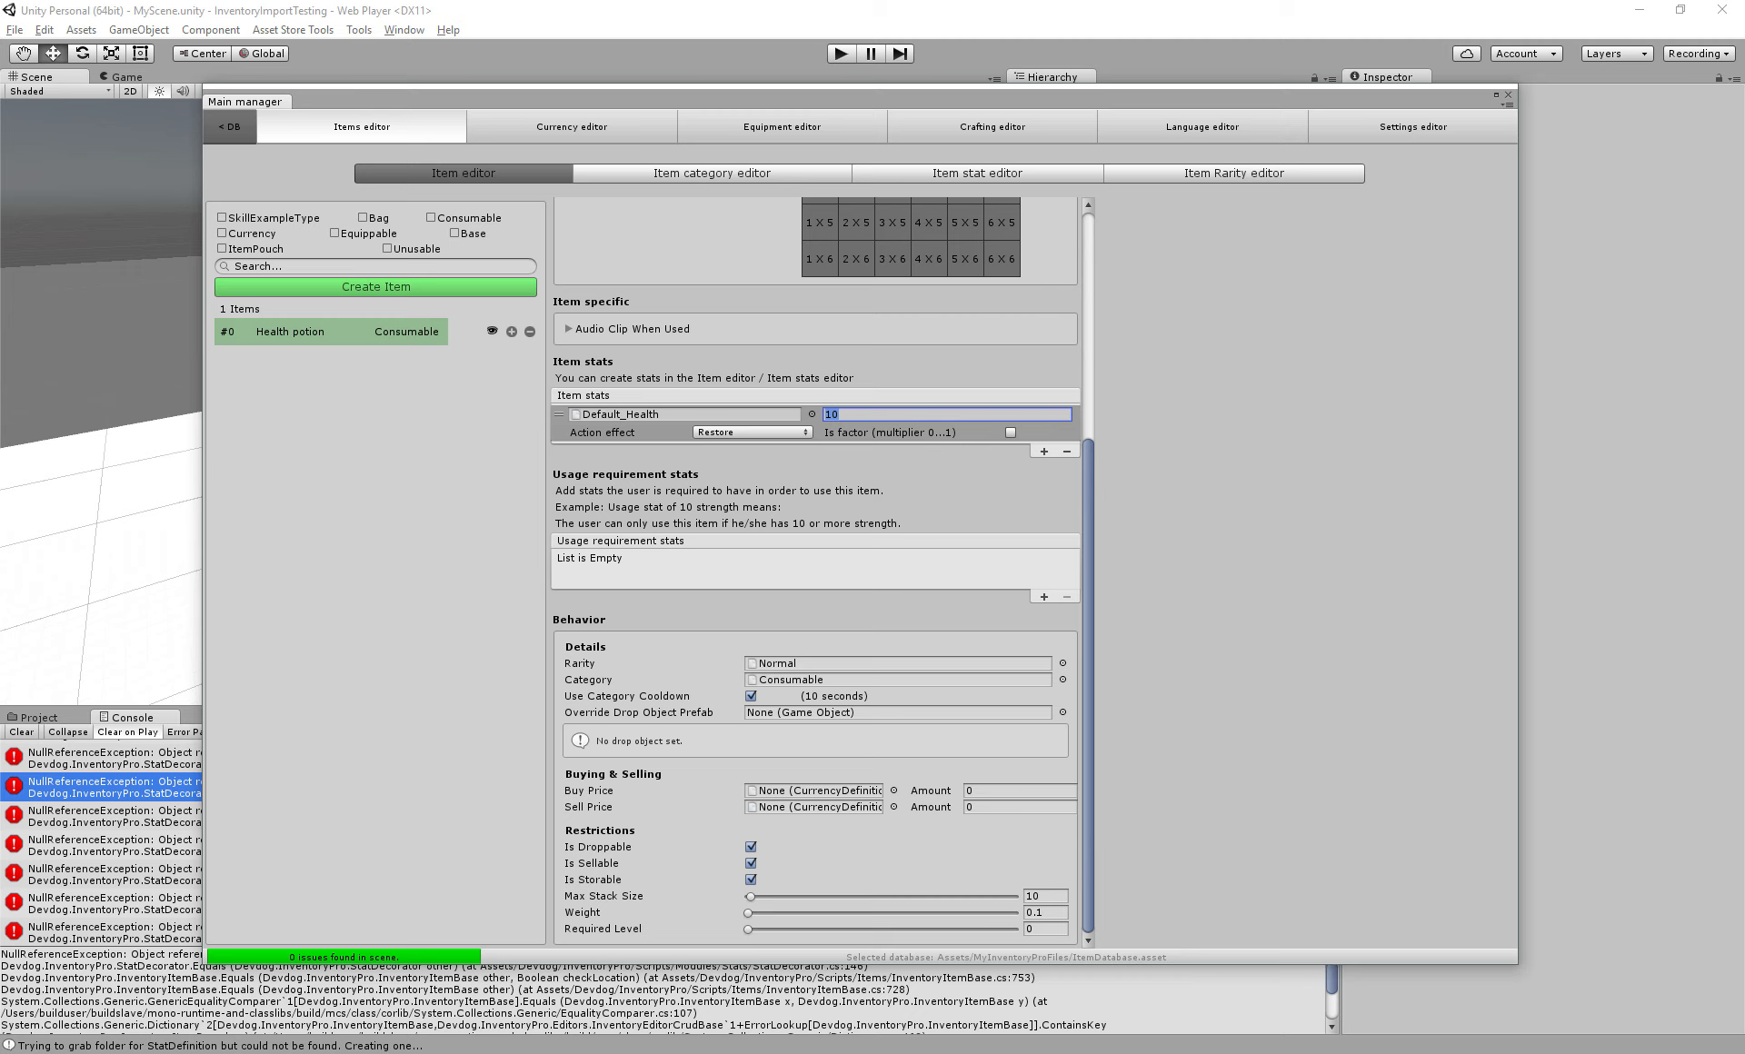
# Try Add as the action effect of the potion's Default_Health stat, and set it to Decrease
pyautogui.click(752, 432)
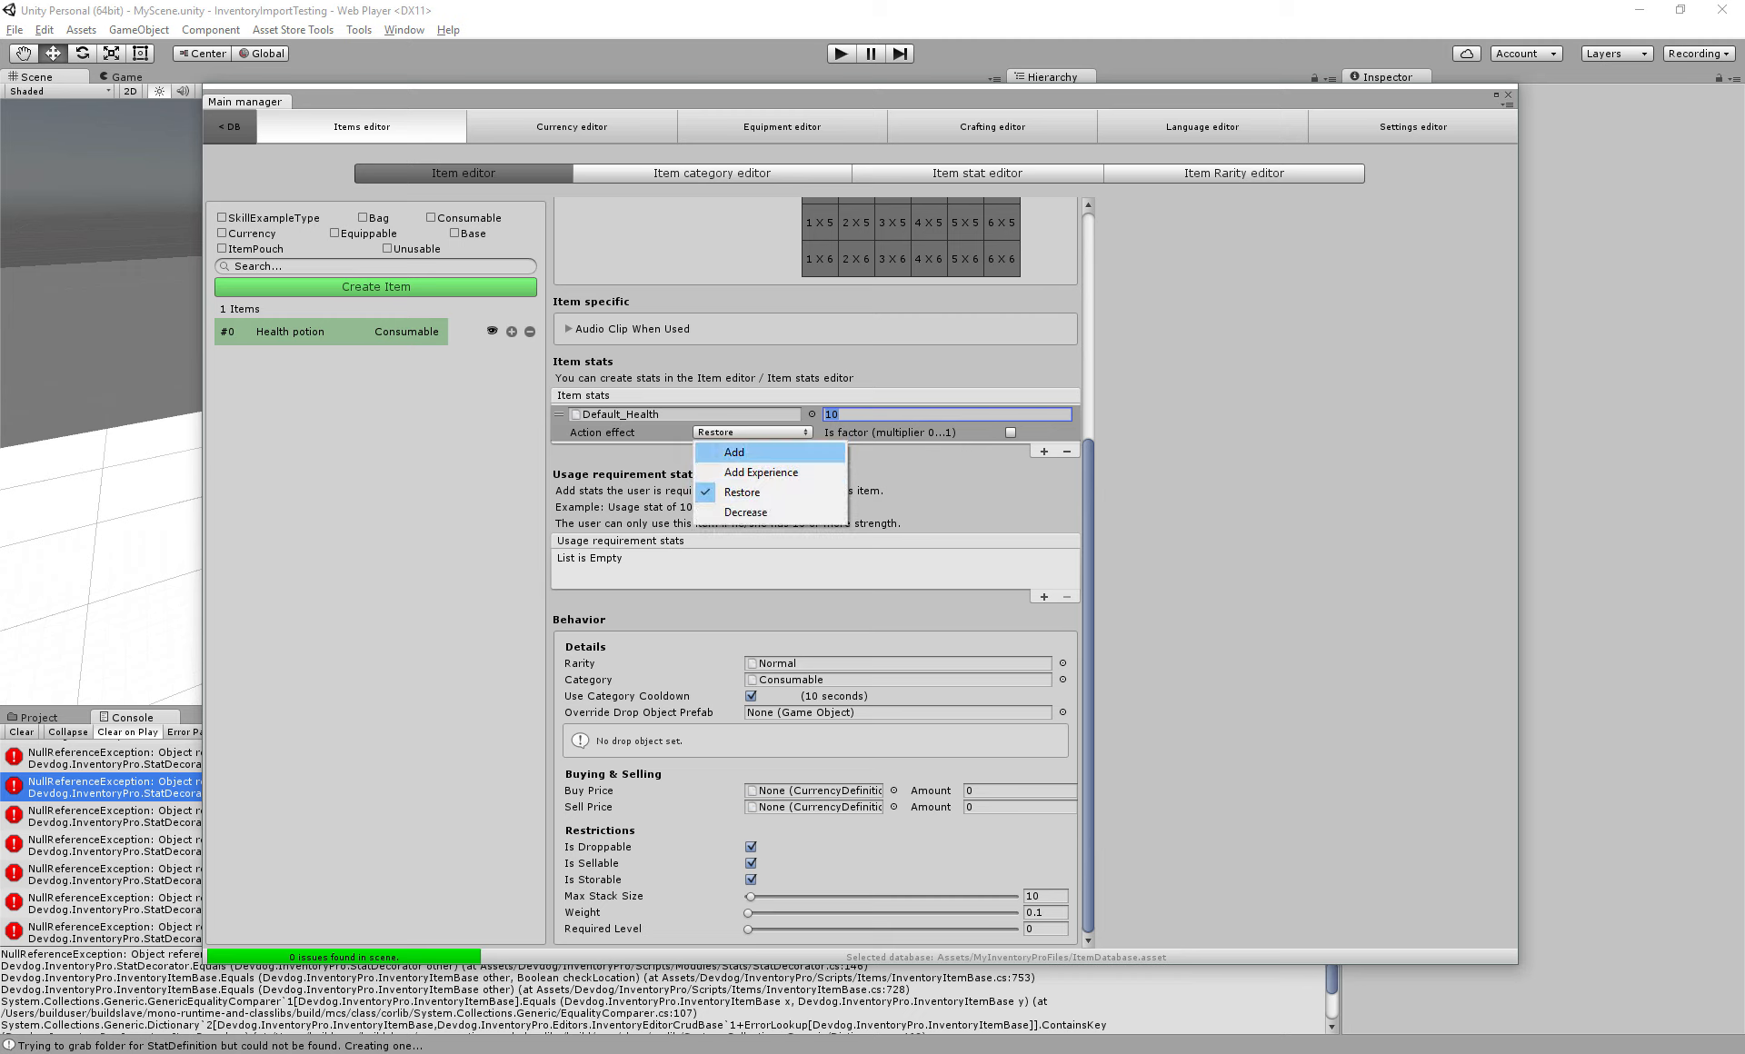
pyautogui.click(734, 452)
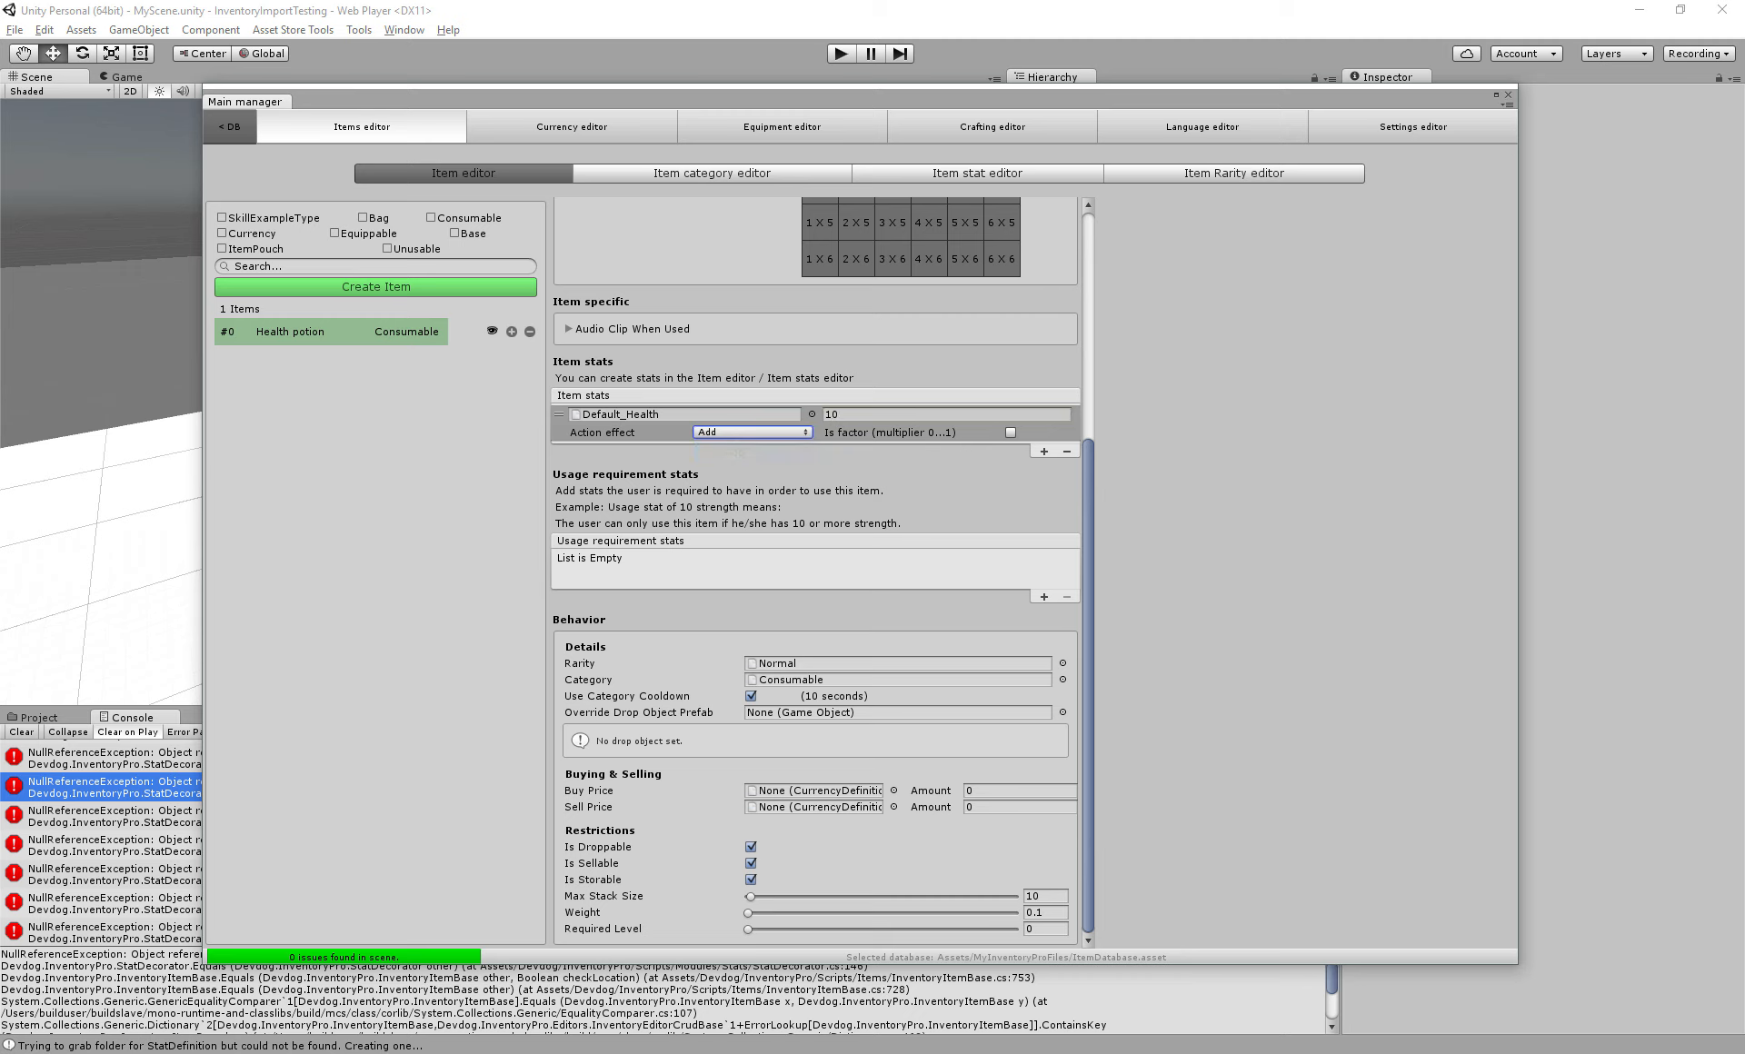
pyautogui.click(666, 434)
pyautogui.scroll(1, 815, 573)
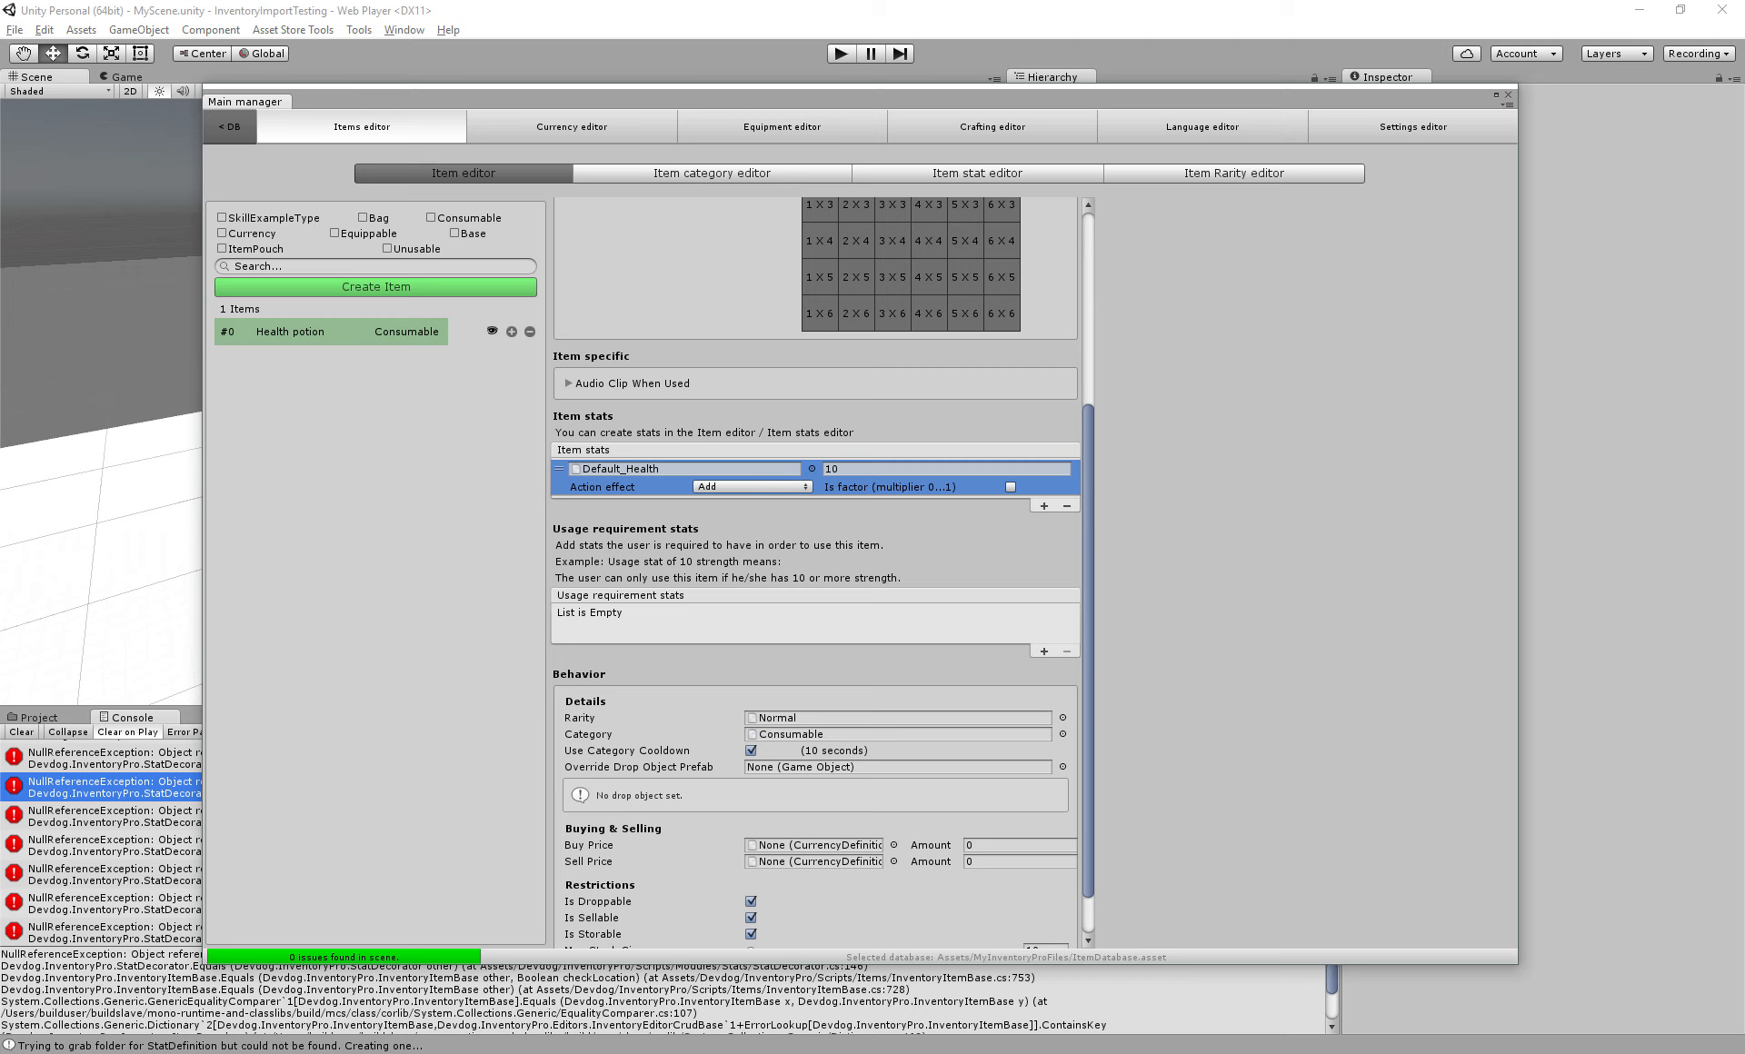
pyautogui.click(752, 486)
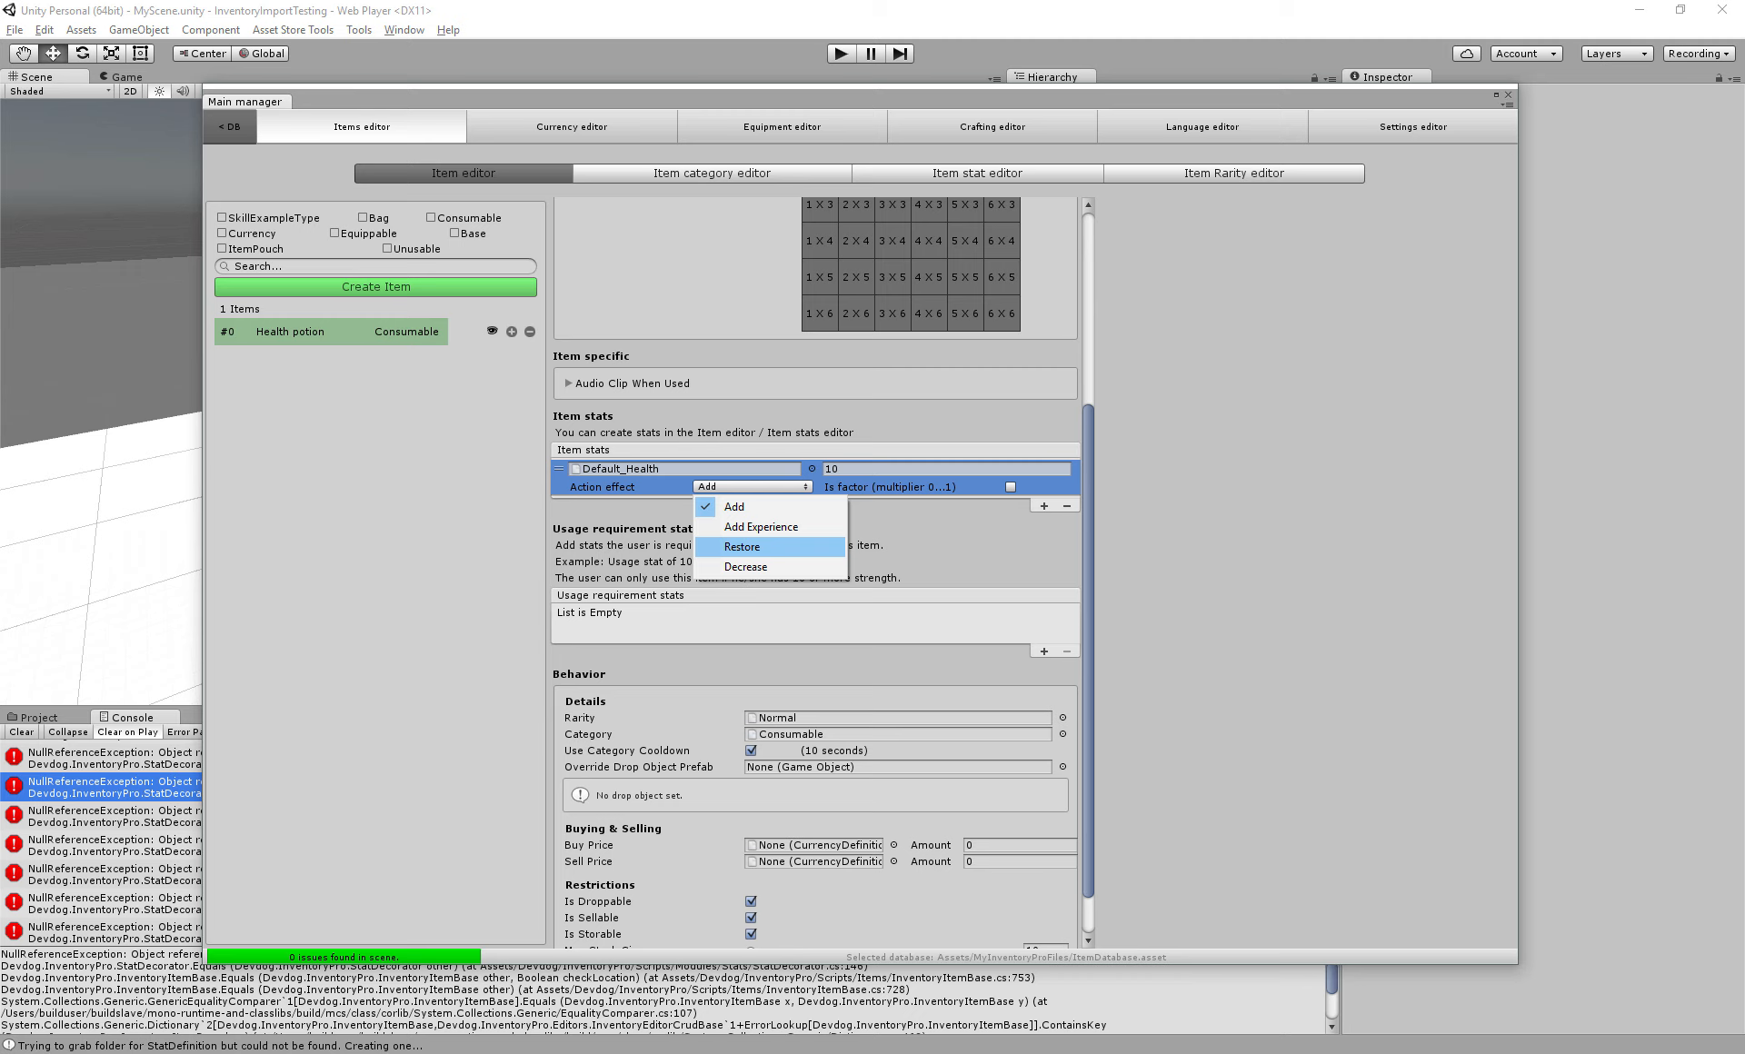
pyautogui.click(746, 566)
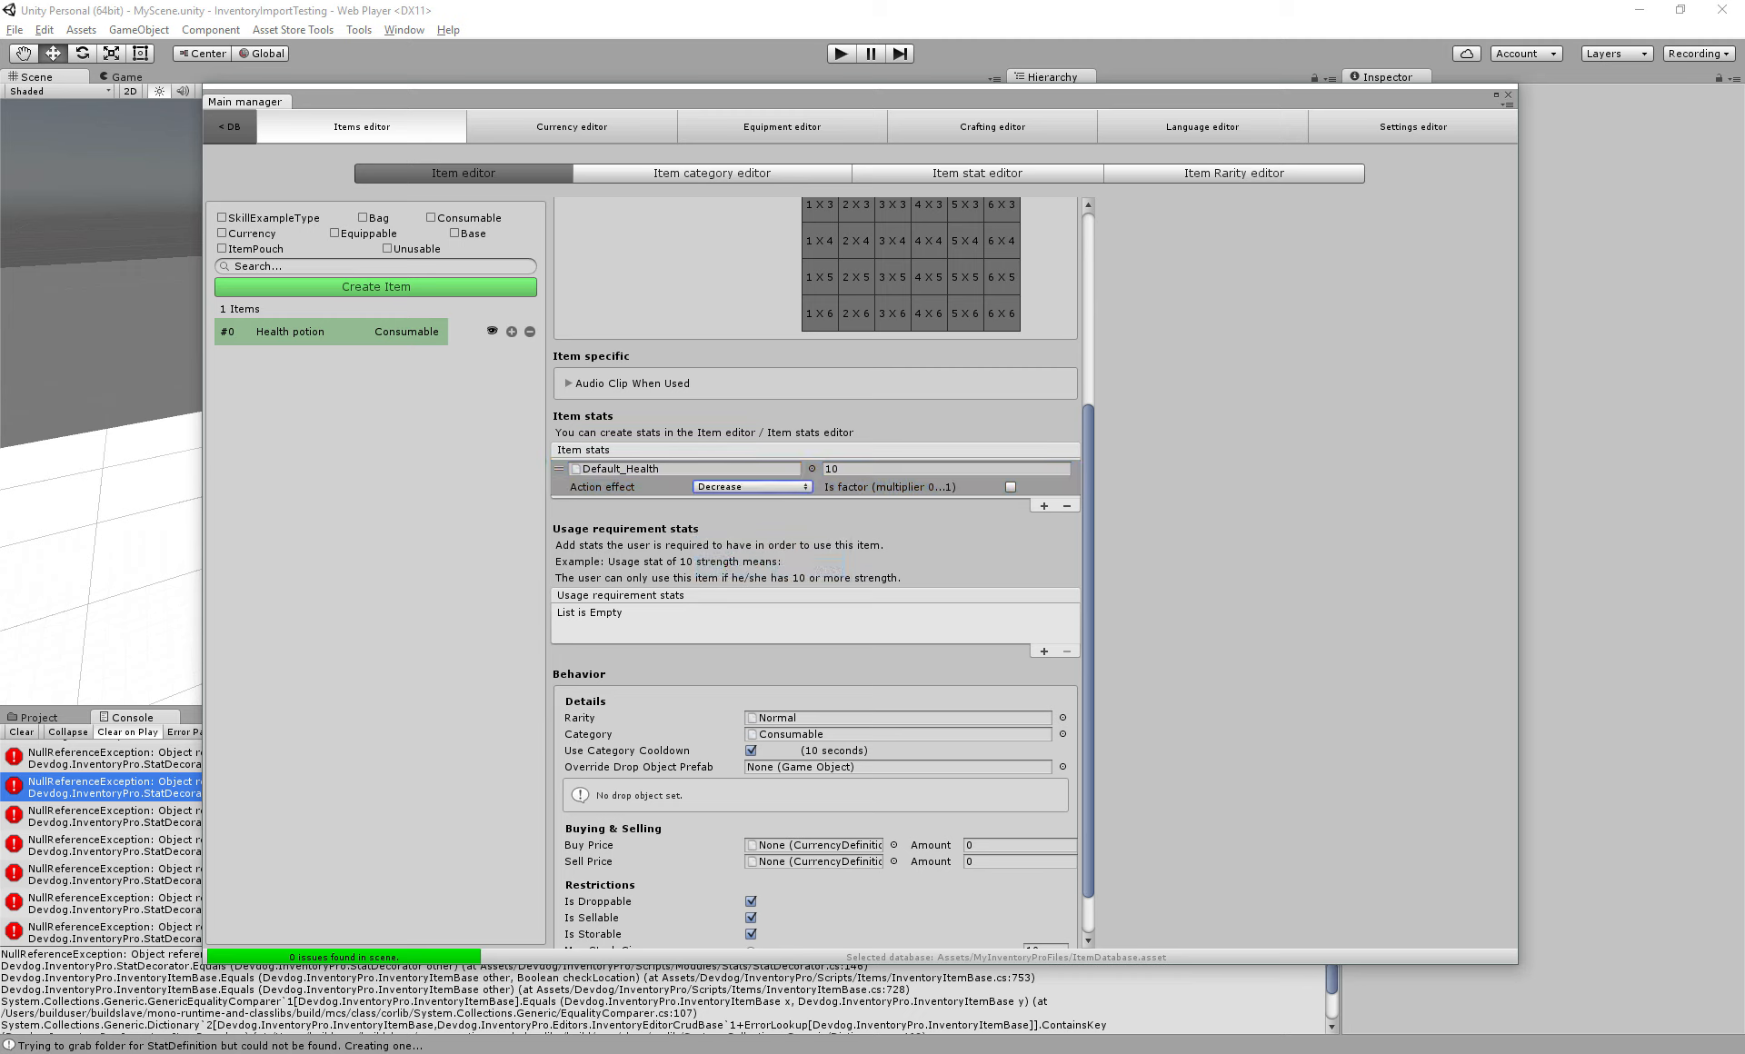
# Set the action effect of the Health potion's Default_Health stat to Restore
pyautogui.click(752, 486)
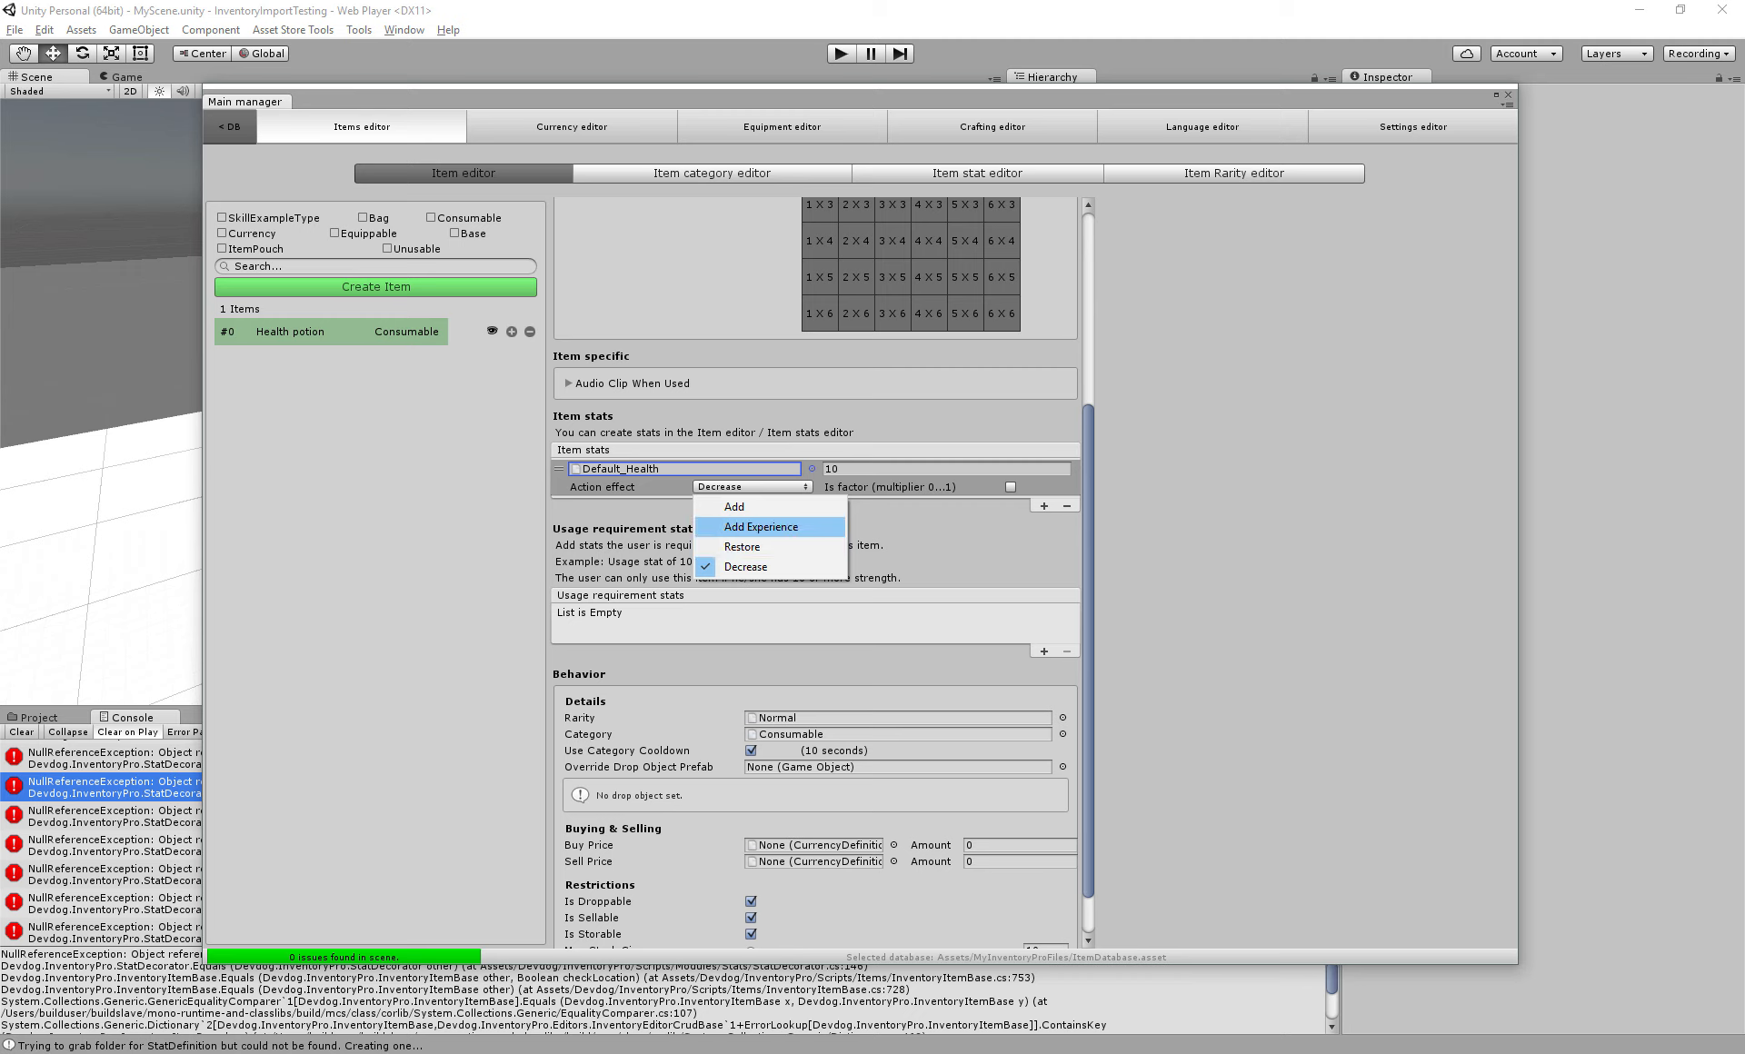
pyautogui.click(743, 546)
pyautogui.click(856, 469)
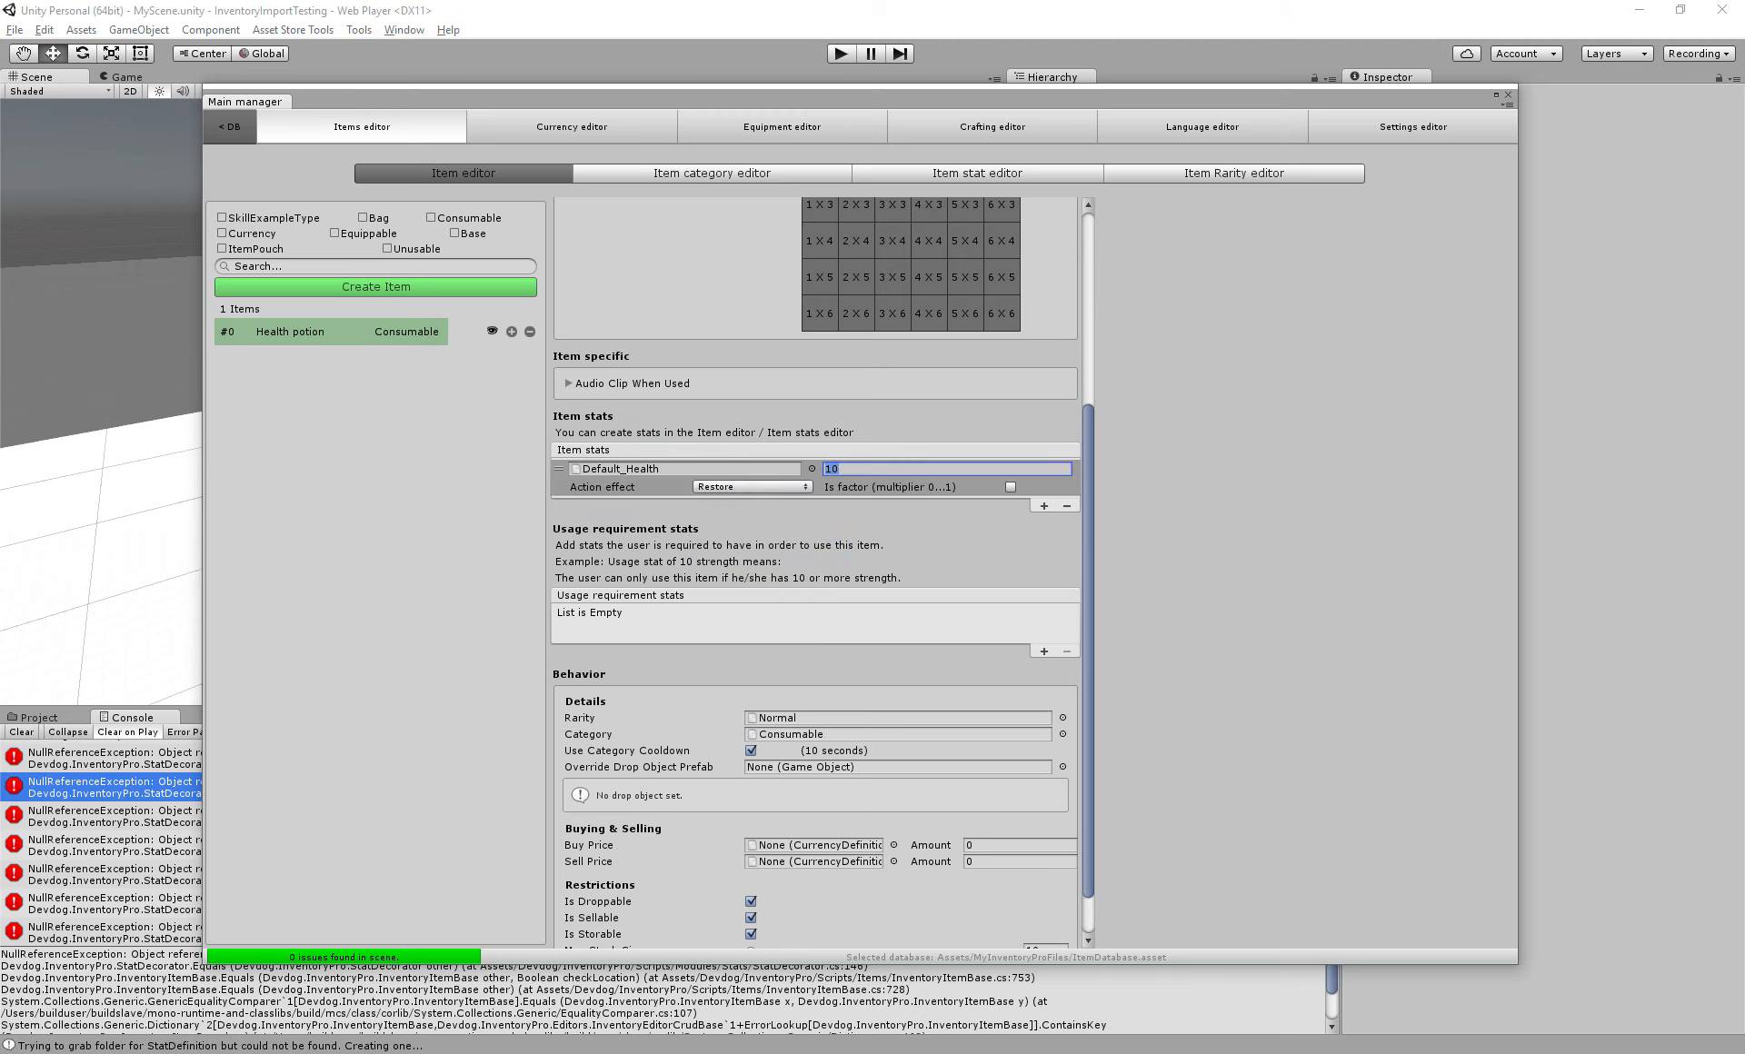
# Try a factor value of 1.1 for the potion's Default_Health stat, and set its value back to 10
pyautogui.scroll(-1, 815, 575)
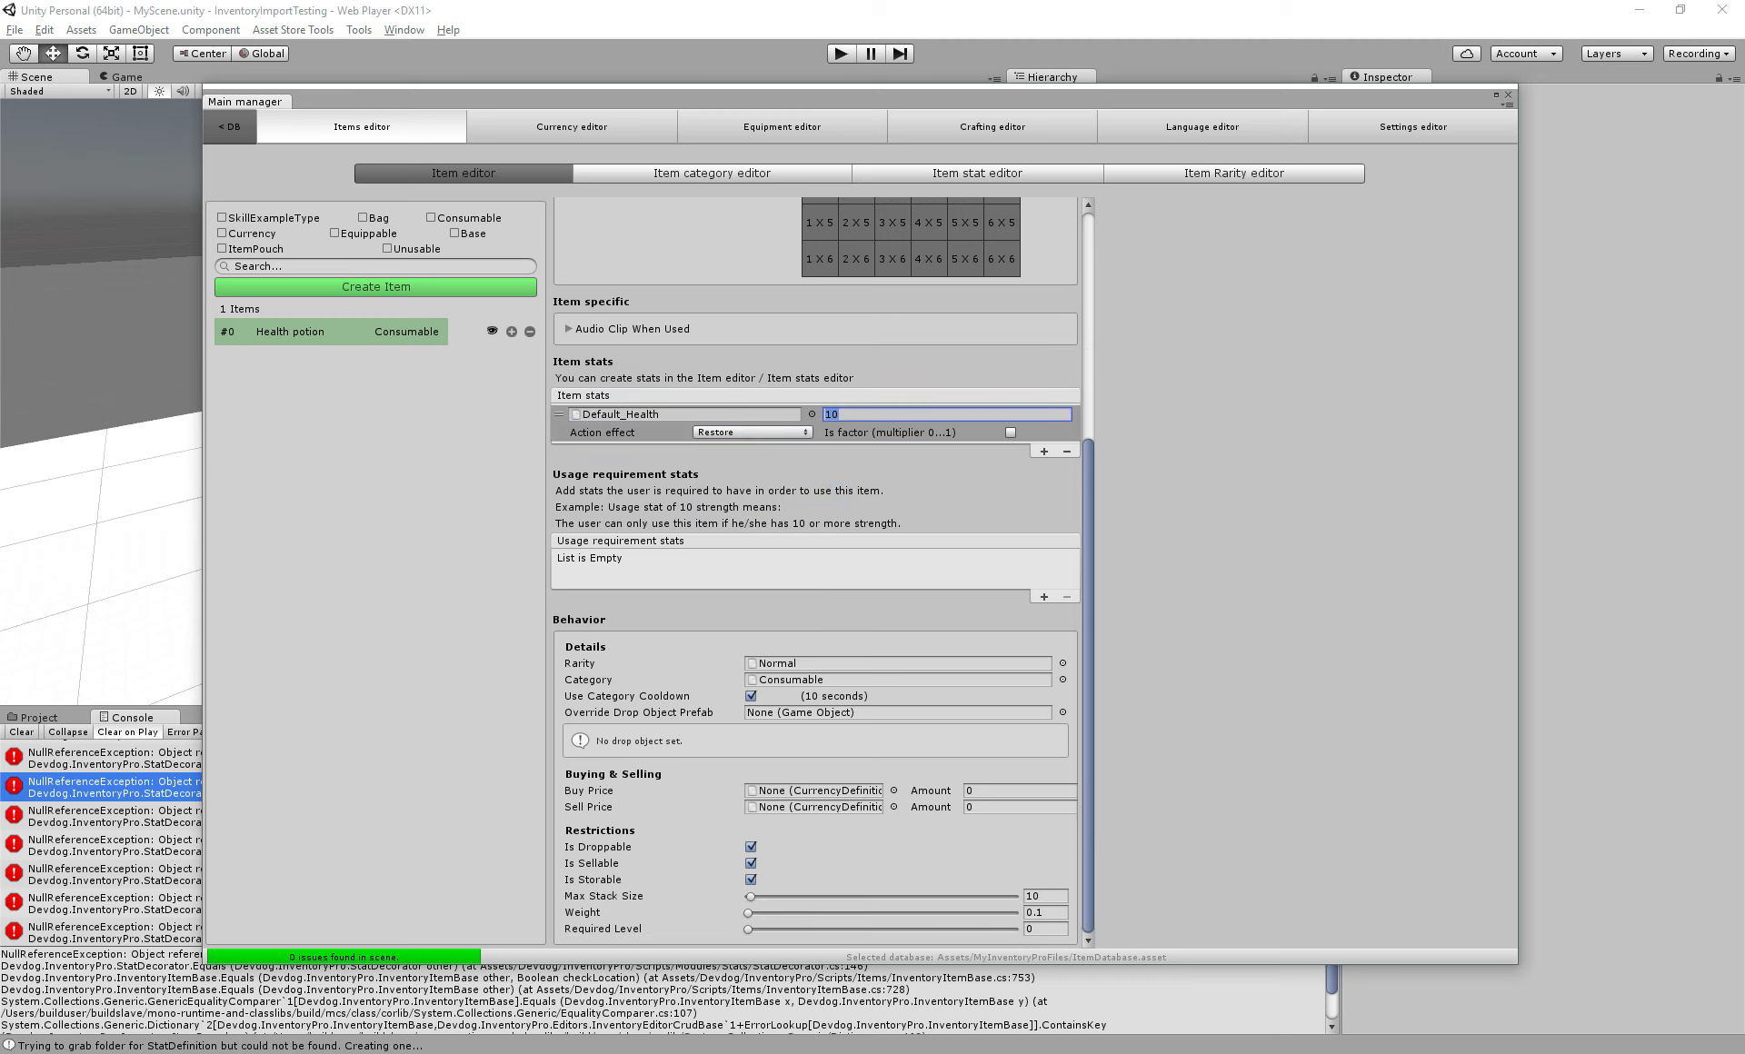
pyautogui.click(1009, 439)
pyautogui.click(1011, 432)
pyautogui.click(867, 414)
pyautogui.write('1.1')
pyautogui.hotkey('ctrl', 'a')
pyautogui.click(844, 414)
pyautogui.hotkey('ctrl', 'a')
pyautogui.press('BackSpace')
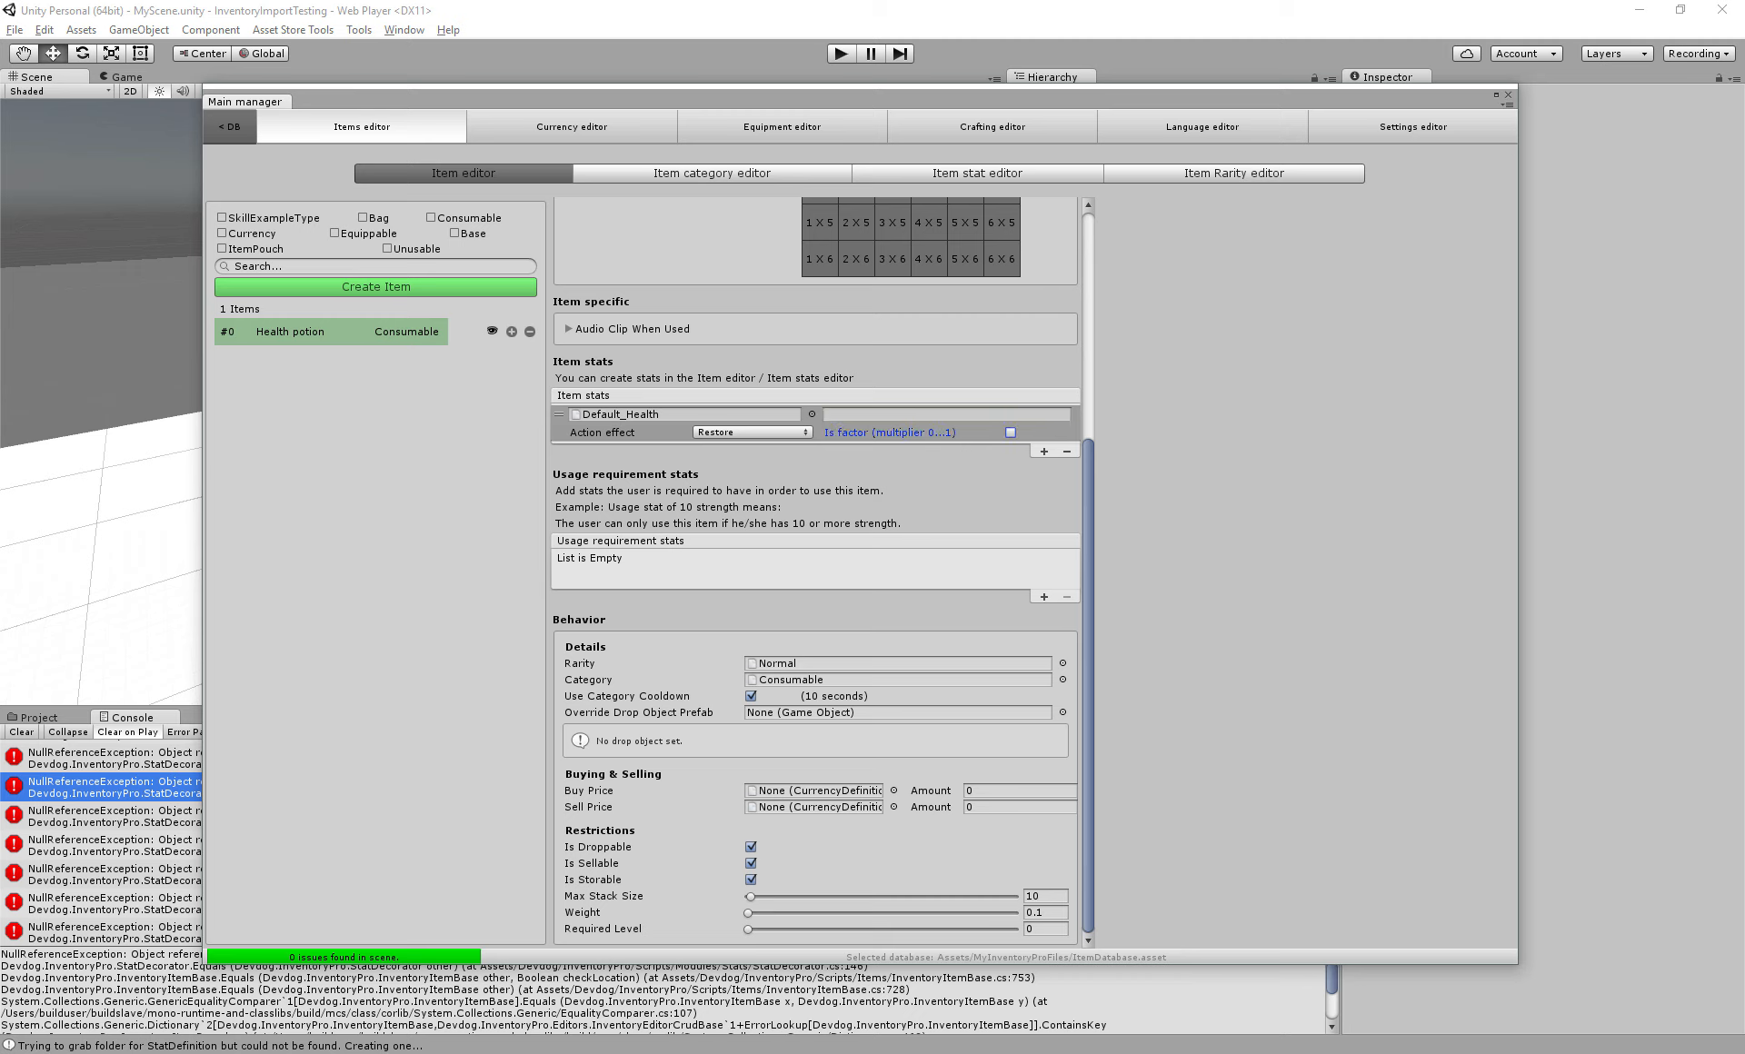
pyautogui.write('1')
# Add a Default_Woodcutting usage requirement to the Health potion with a Current Value greater than or equal to 10
pyautogui.click(1044, 597)
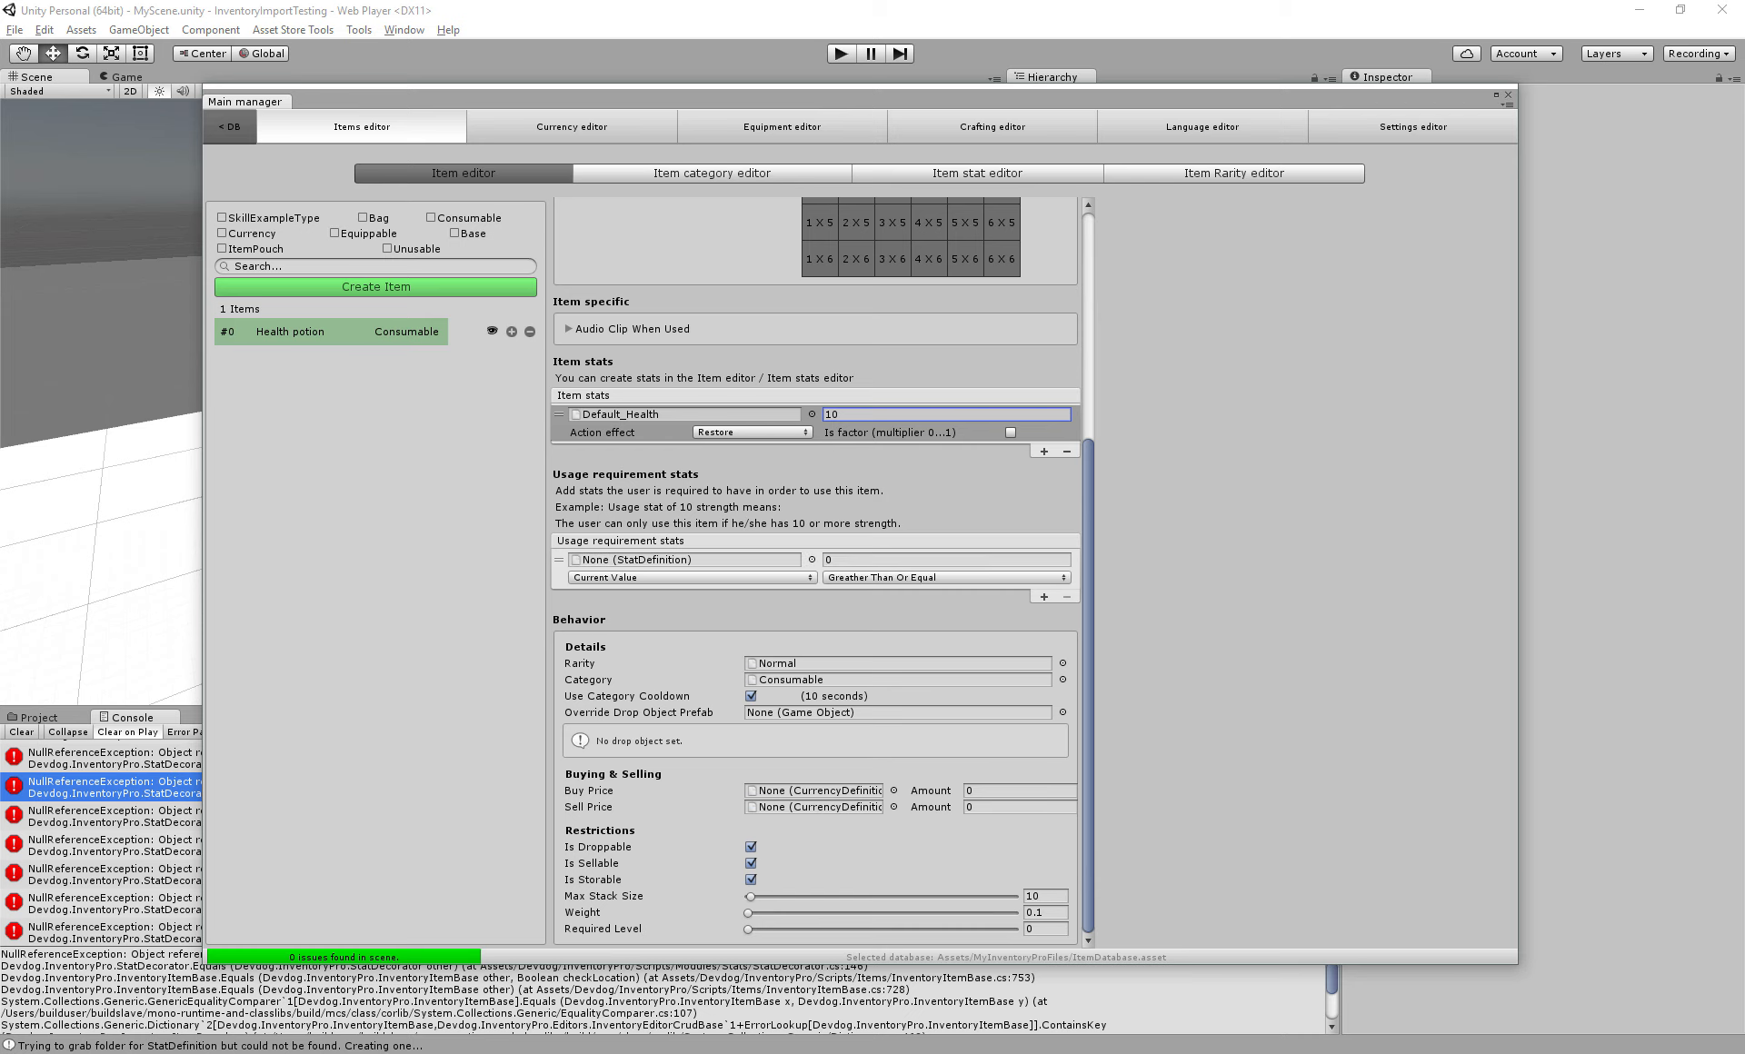
pyautogui.click(812, 560)
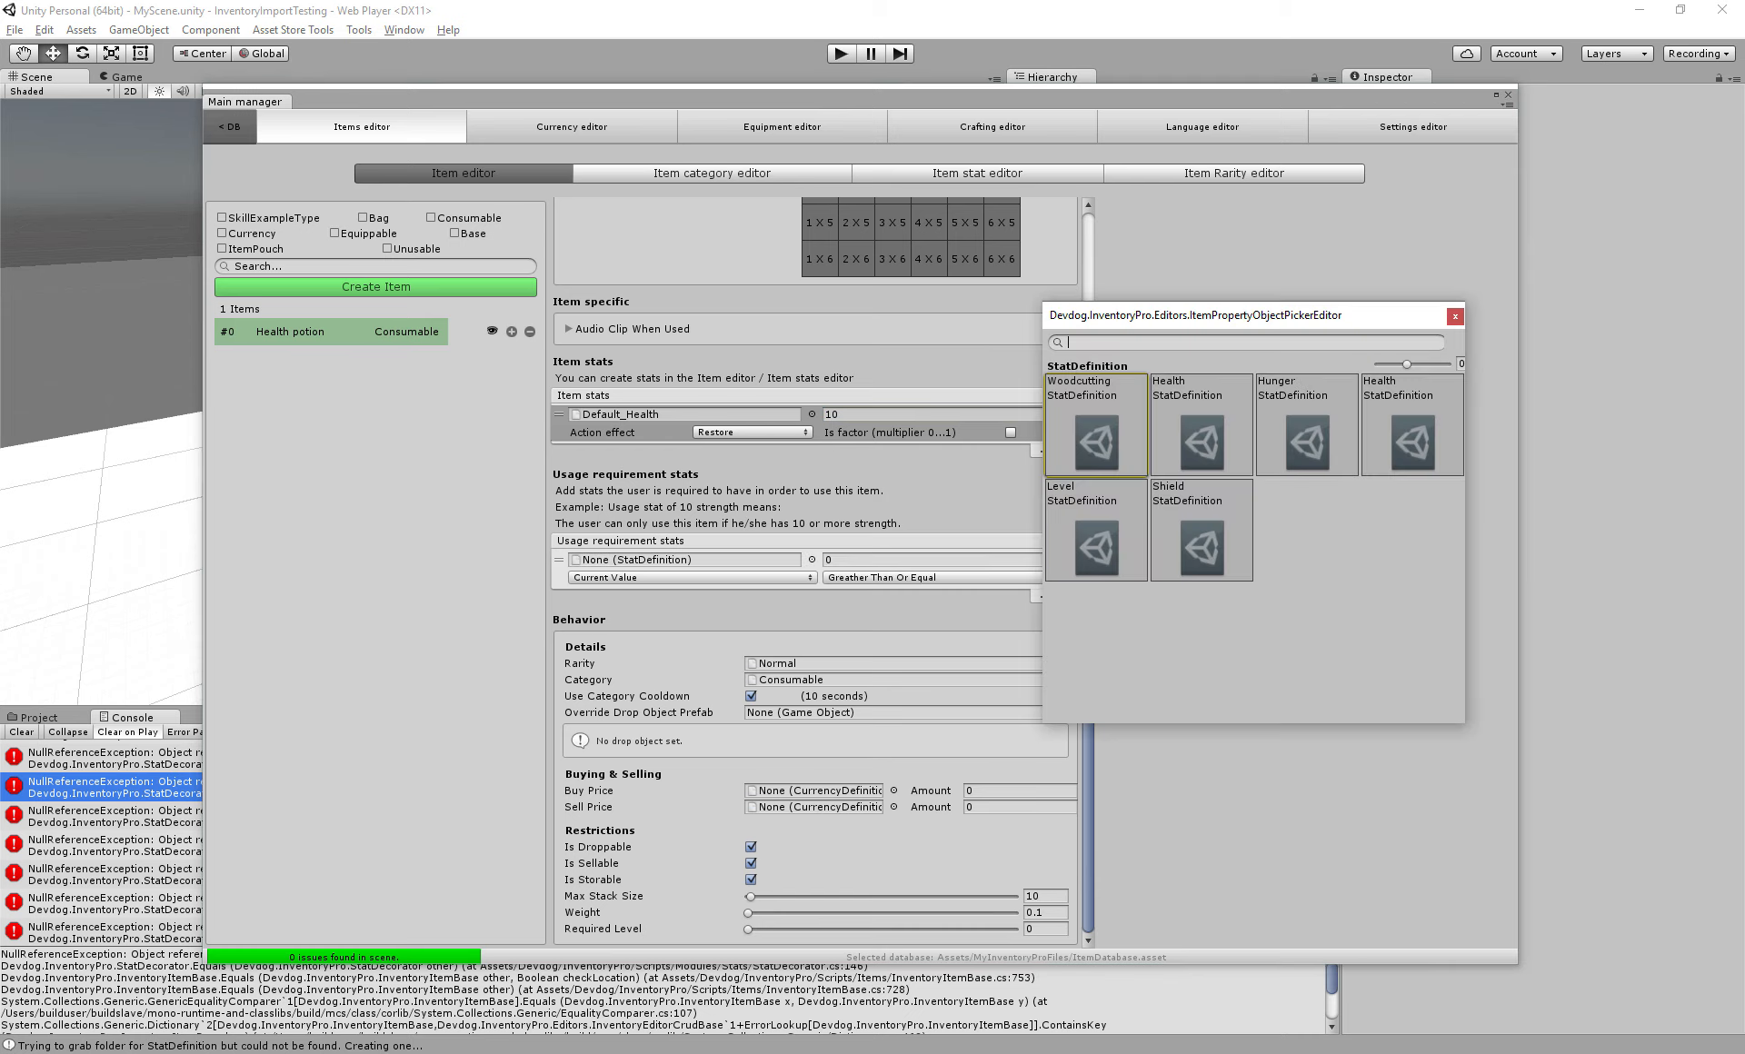
pyautogui.click(1097, 432)
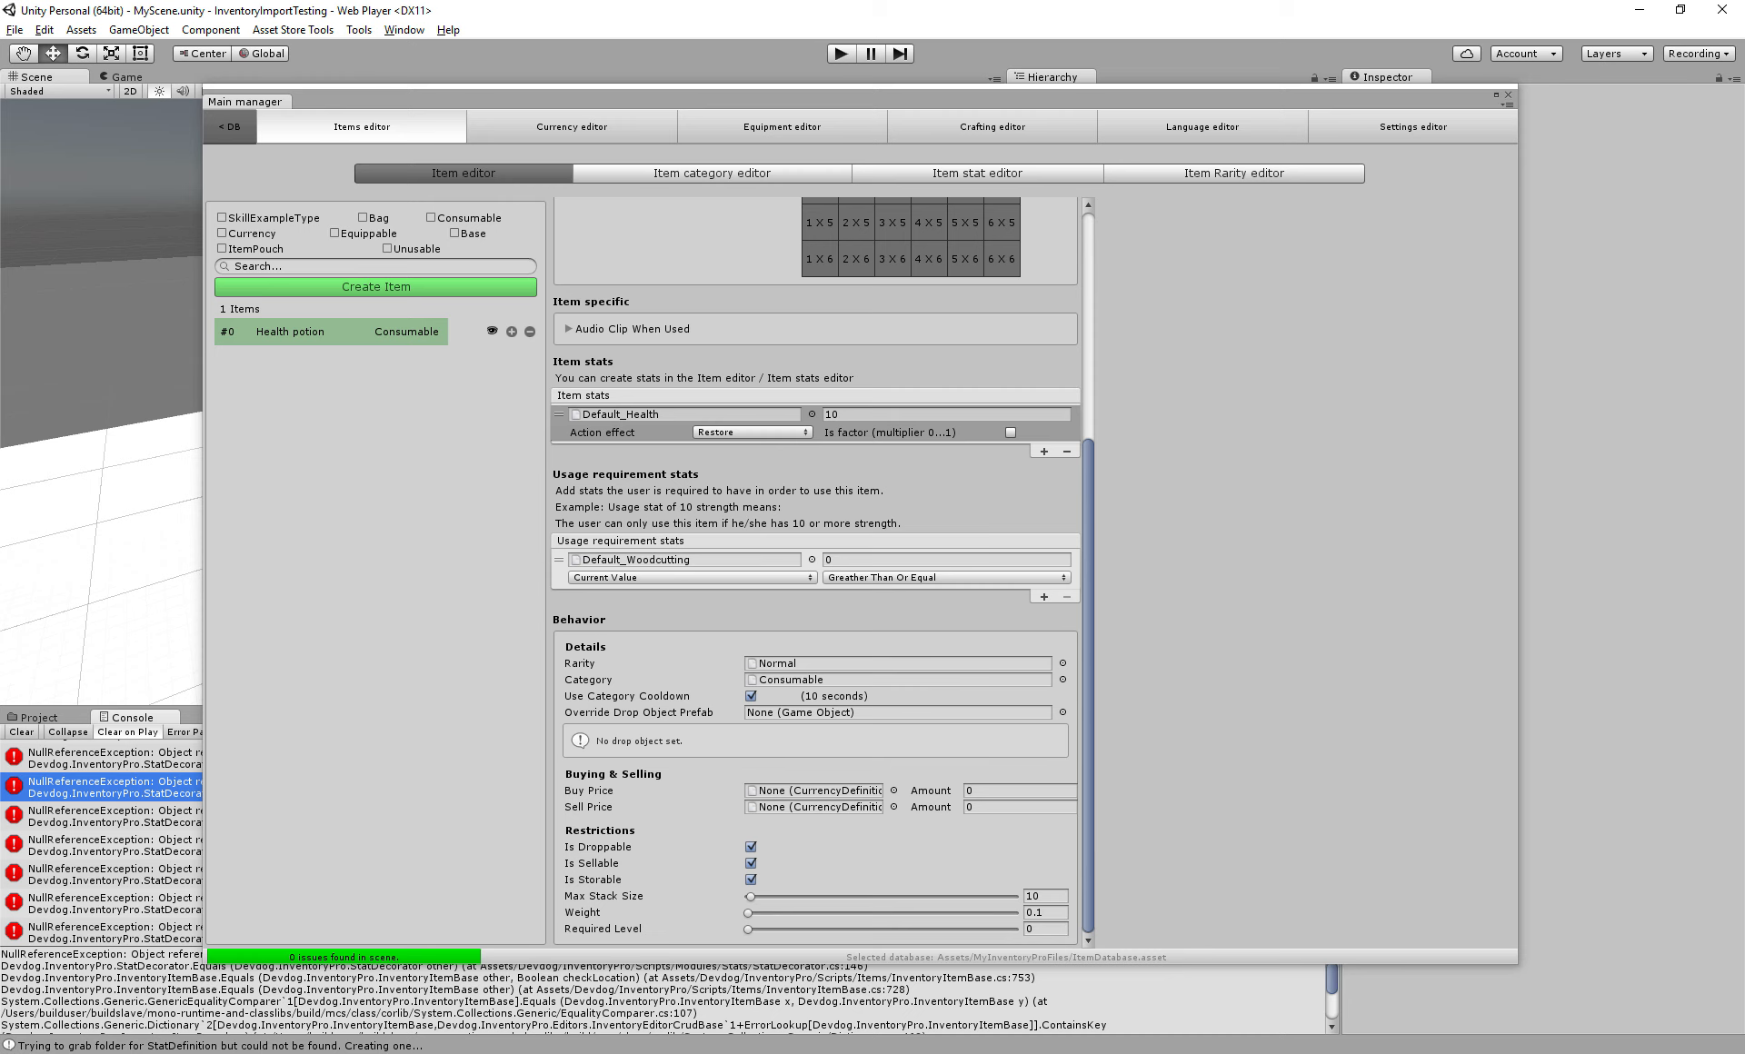
pyautogui.click(891, 560)
pyautogui.write('10')
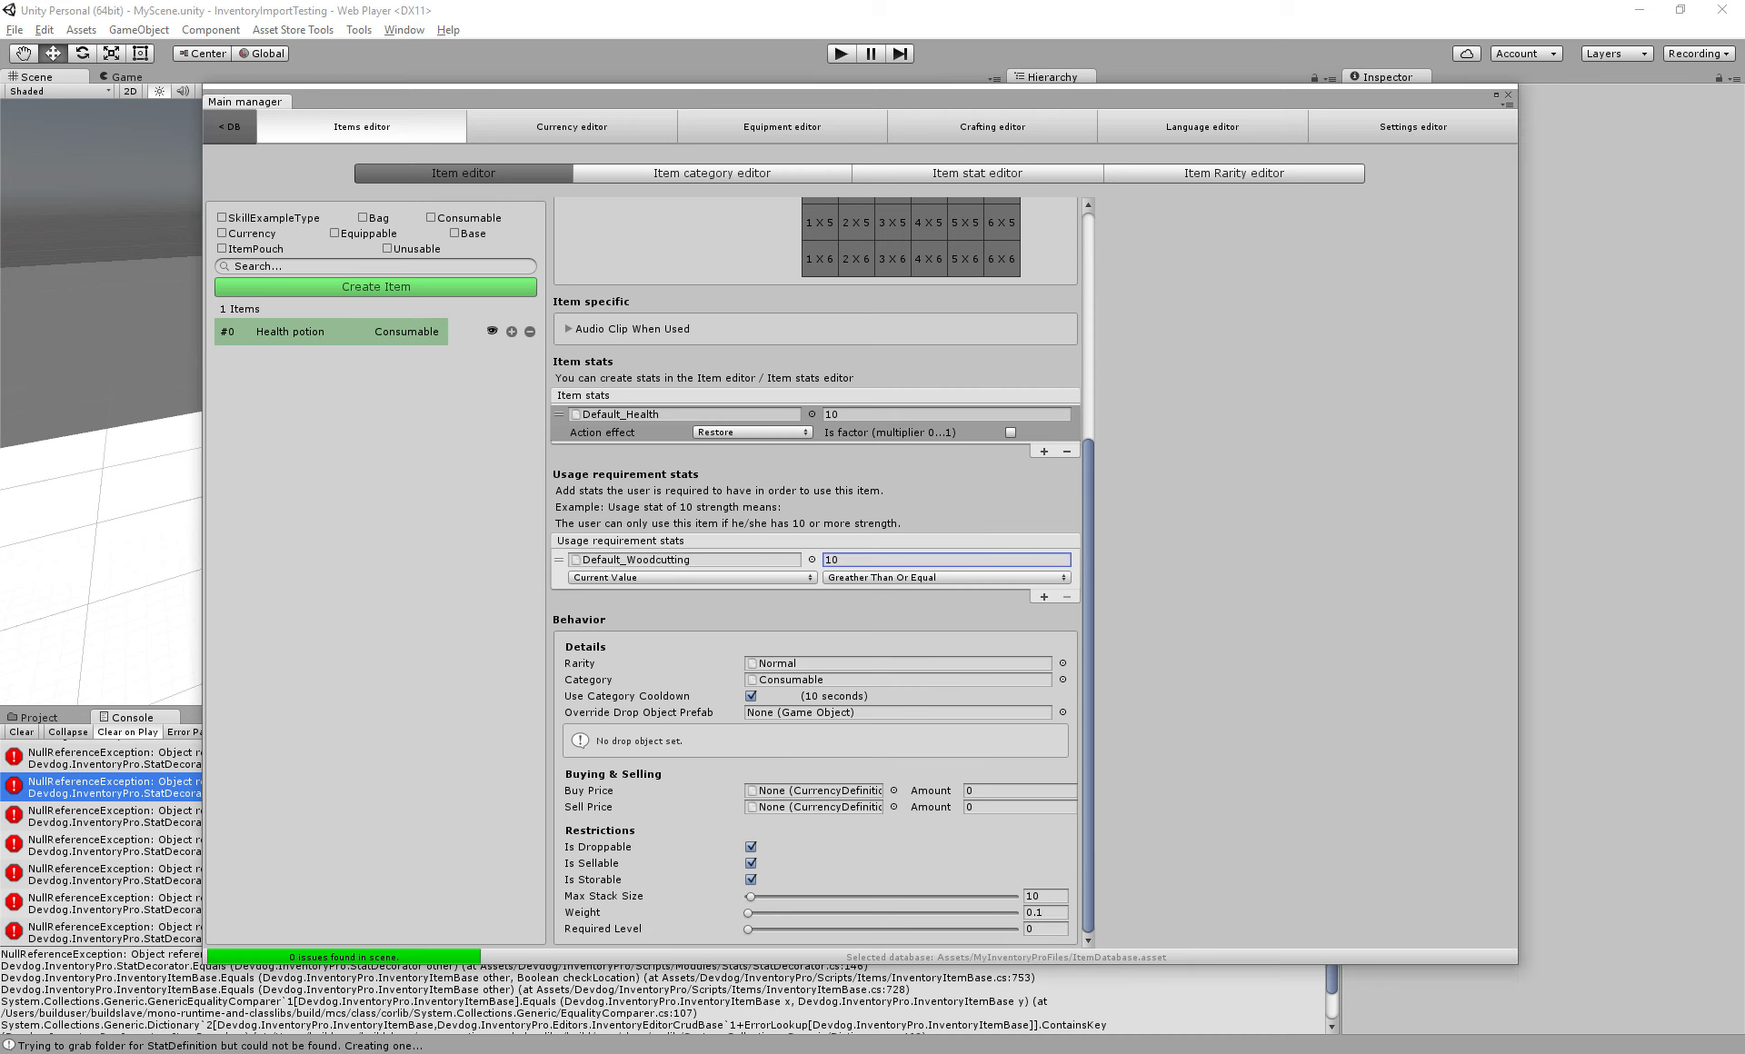
pyautogui.click(656, 578)
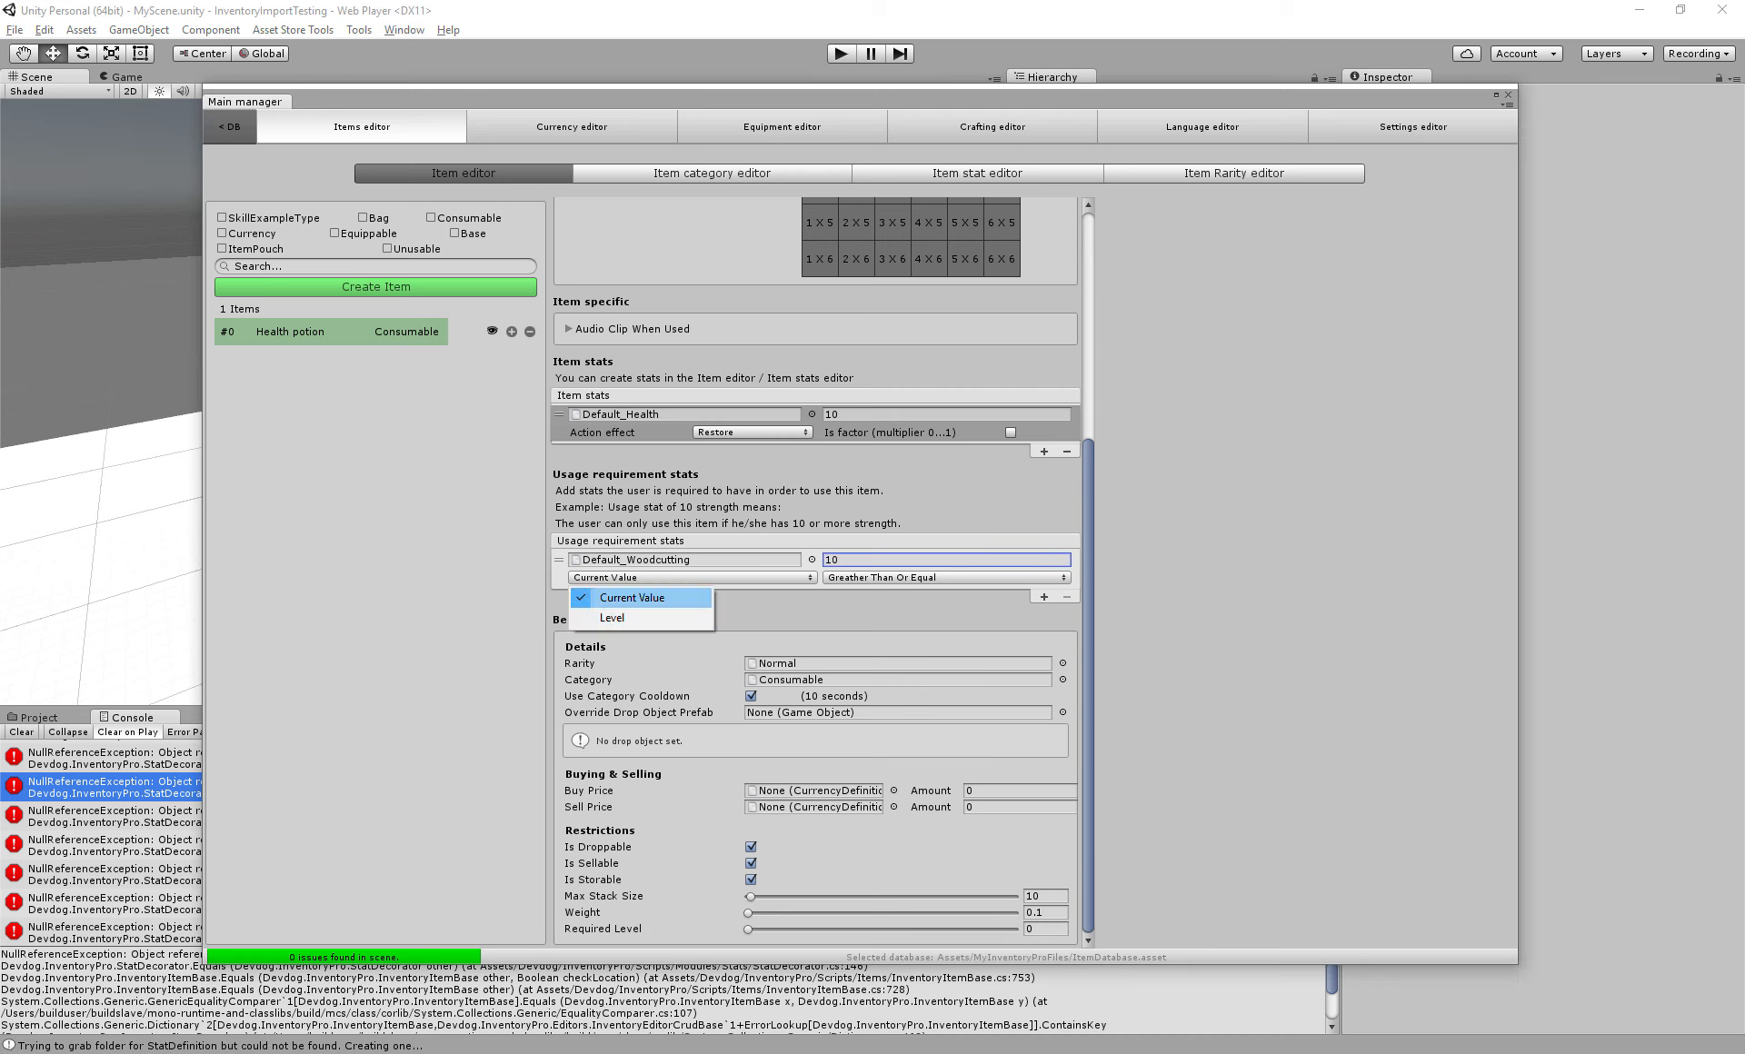
pyautogui.click(637, 599)
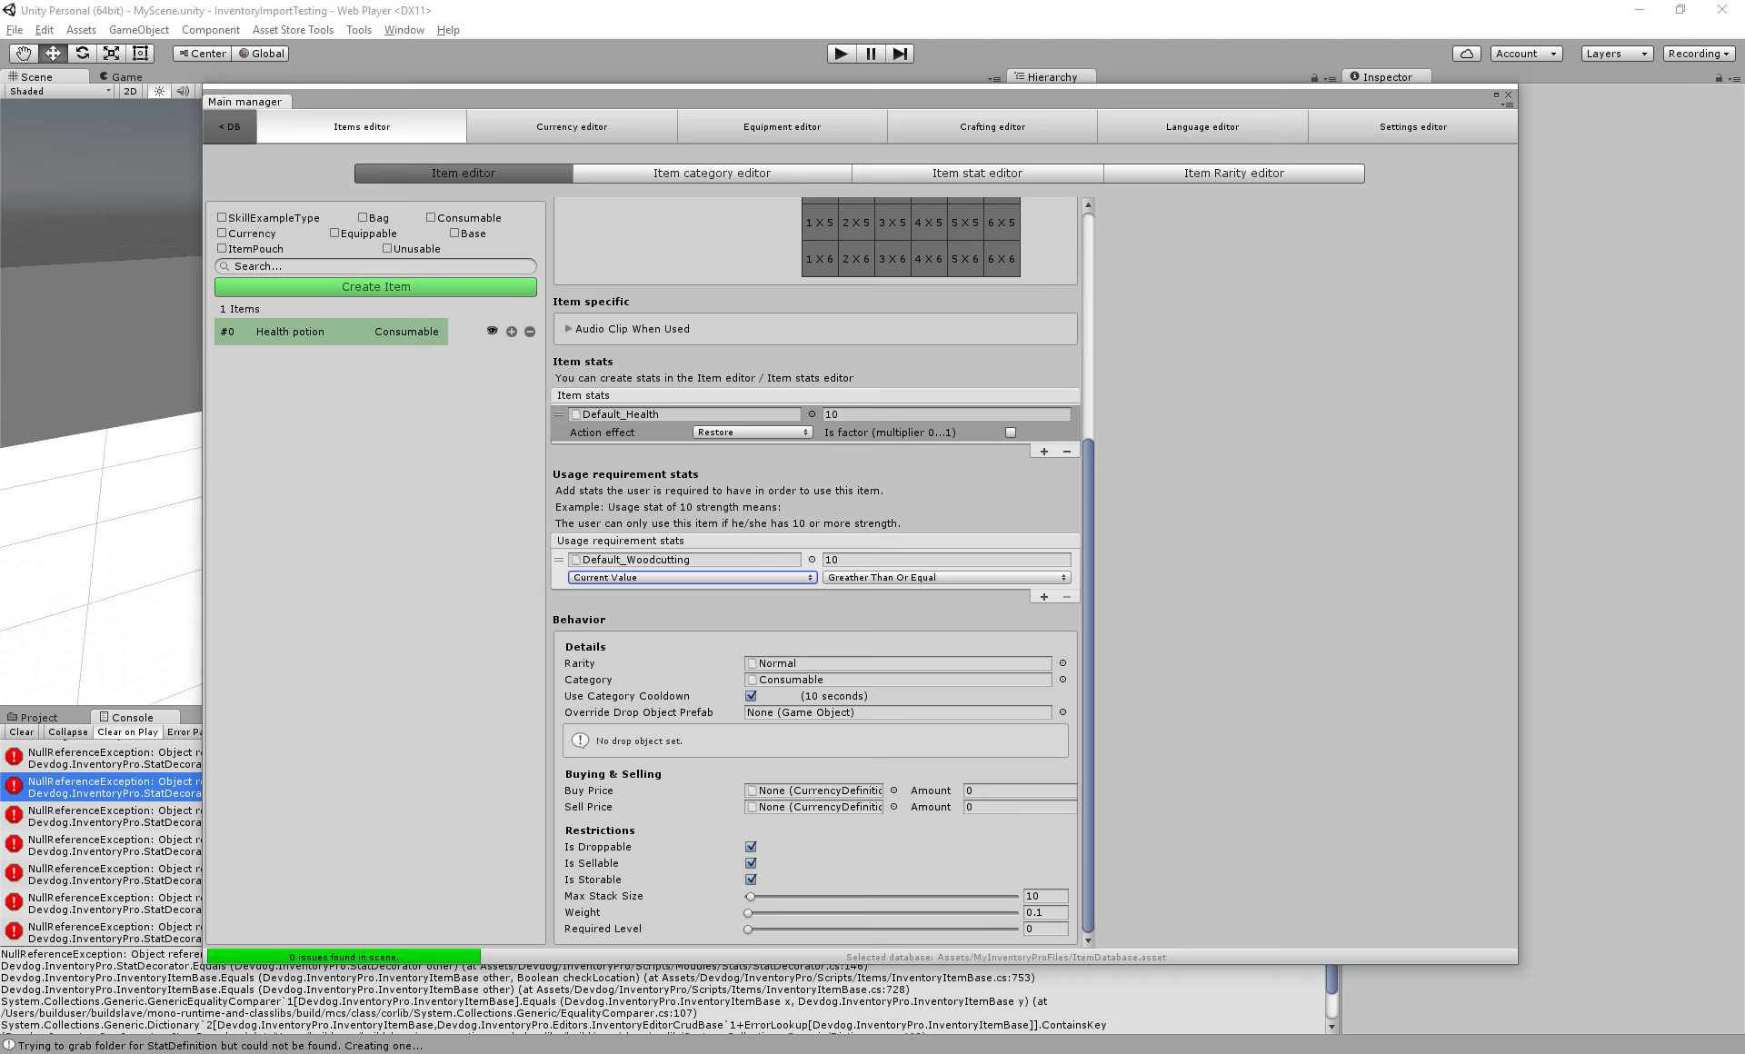
# Change the potion's Woodcutting usage requirement to Level 2, and remove the requirement
pyautogui.click(909, 560)
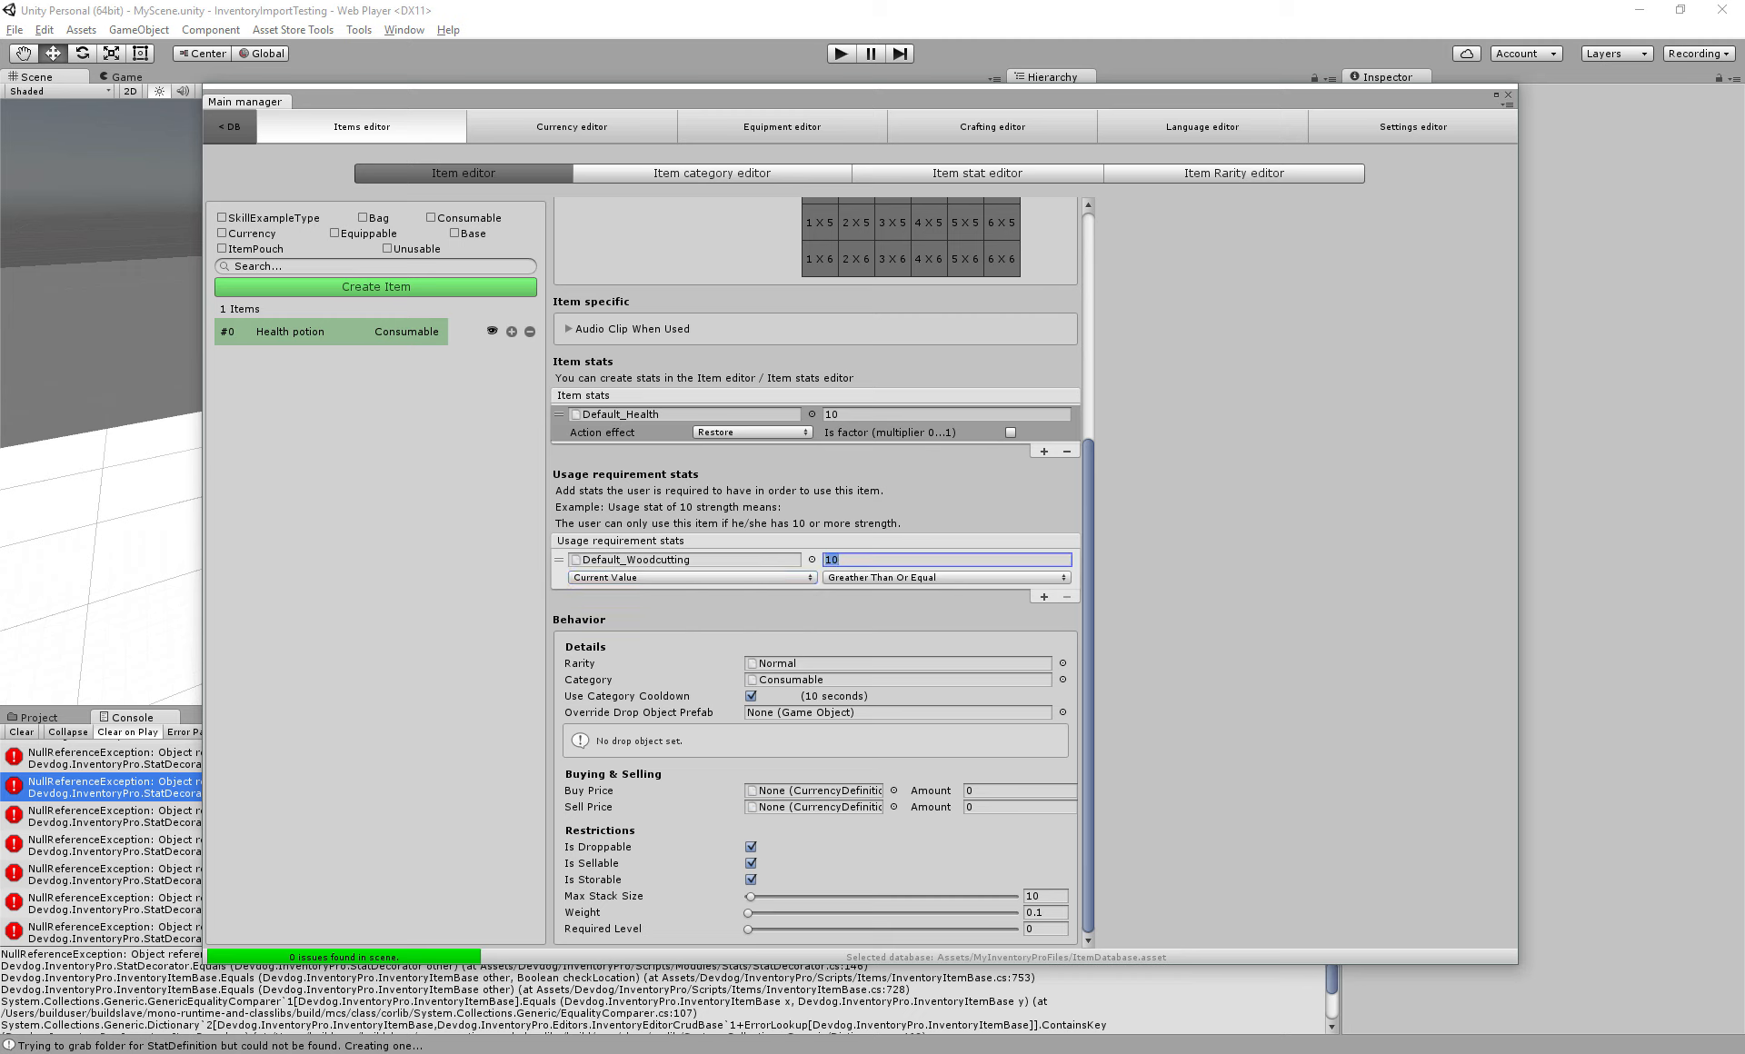
pyautogui.click(657, 578)
pyautogui.click(595, 620)
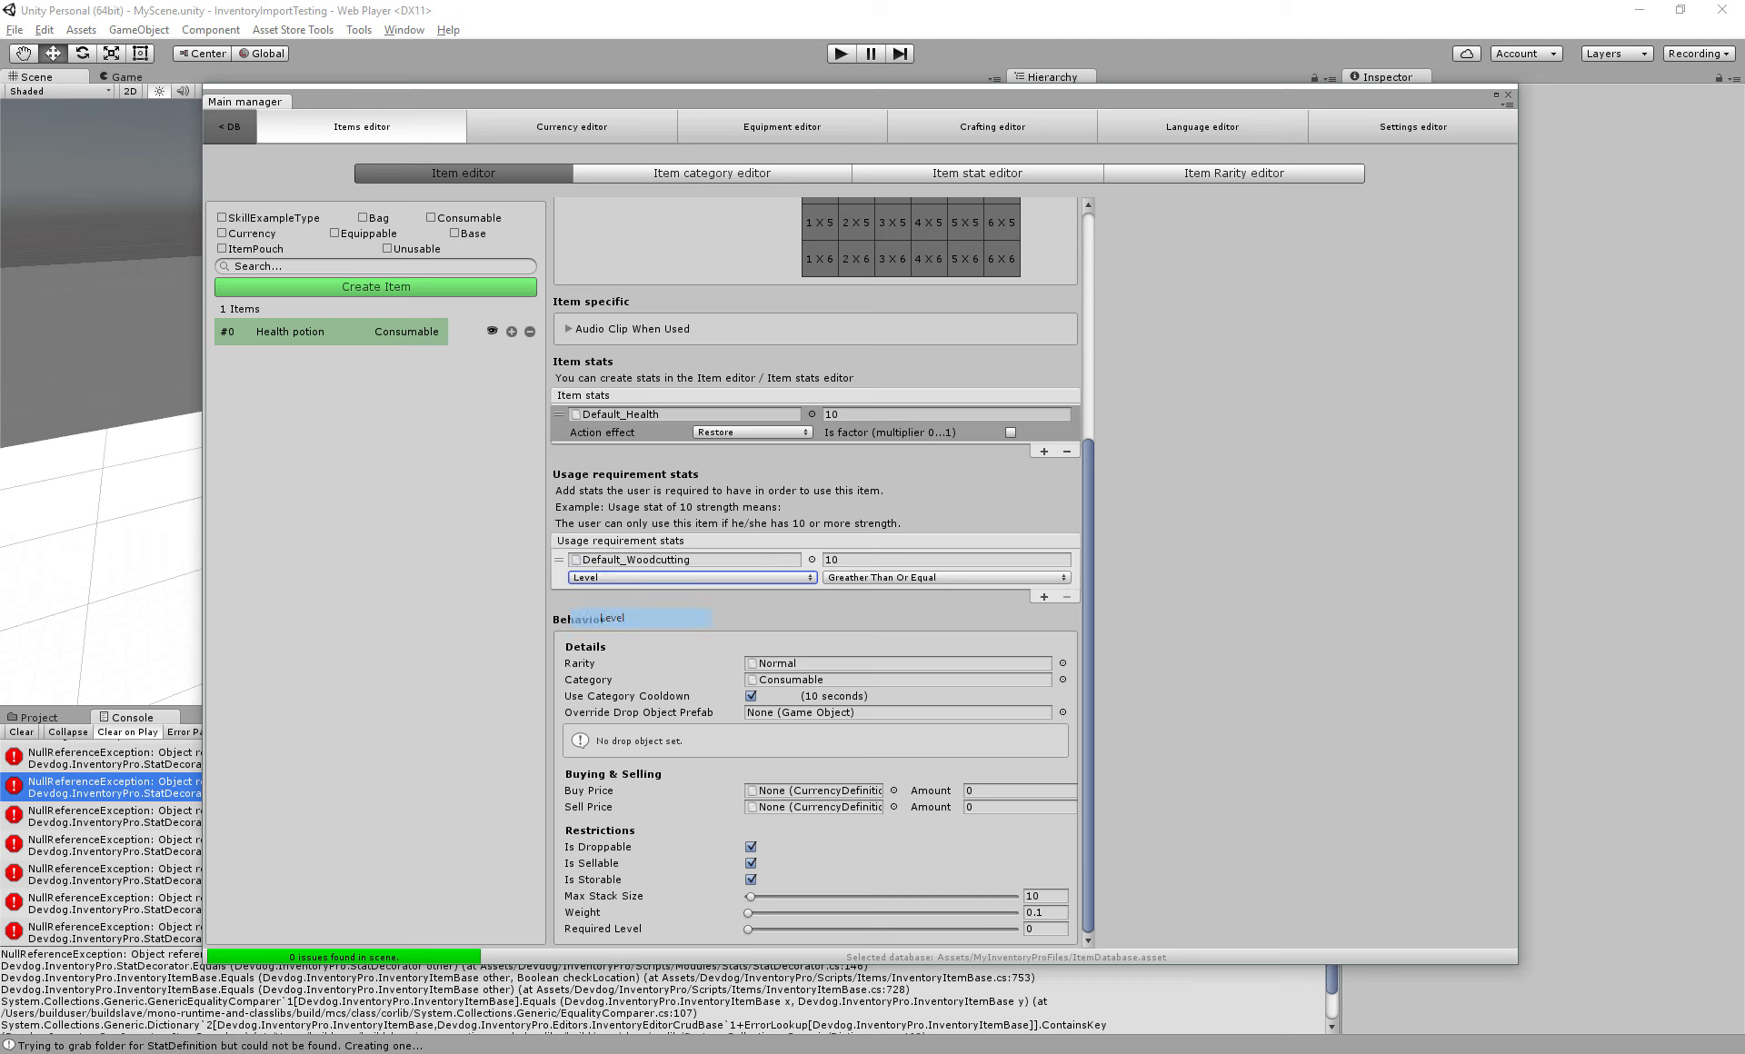
pyautogui.write('2')
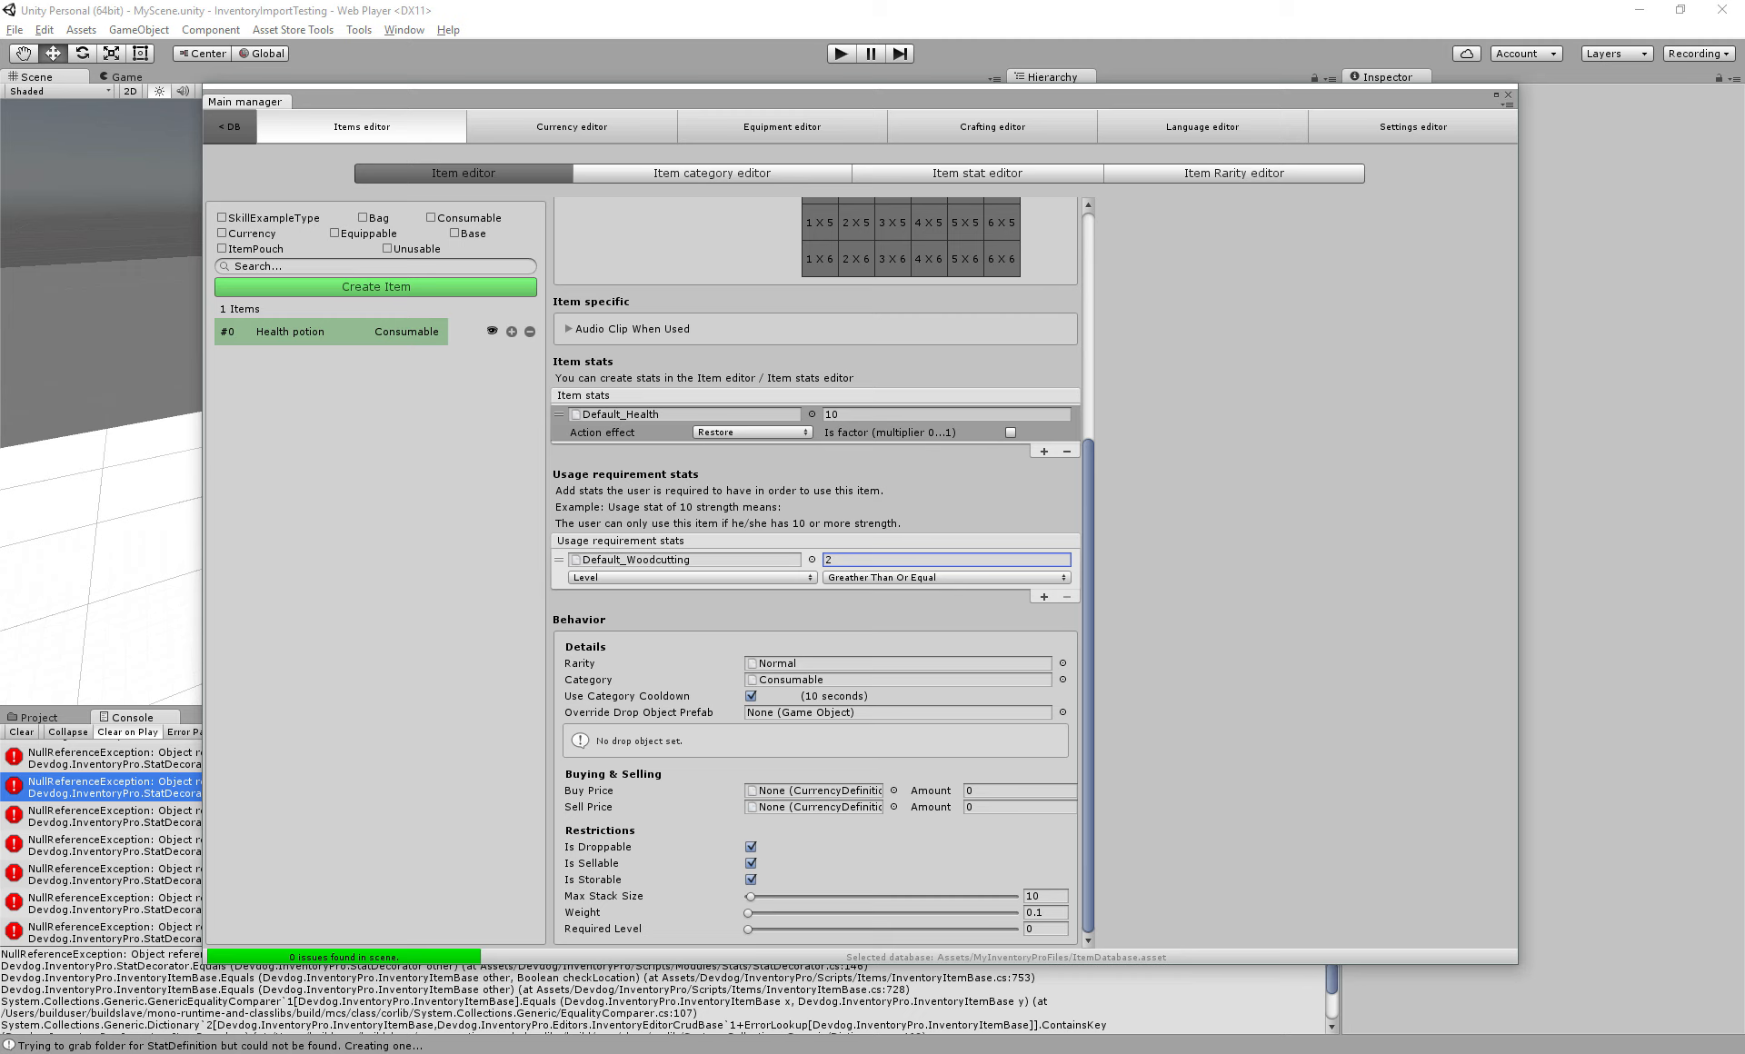
pyautogui.click(559, 576)
pyautogui.click(1067, 597)
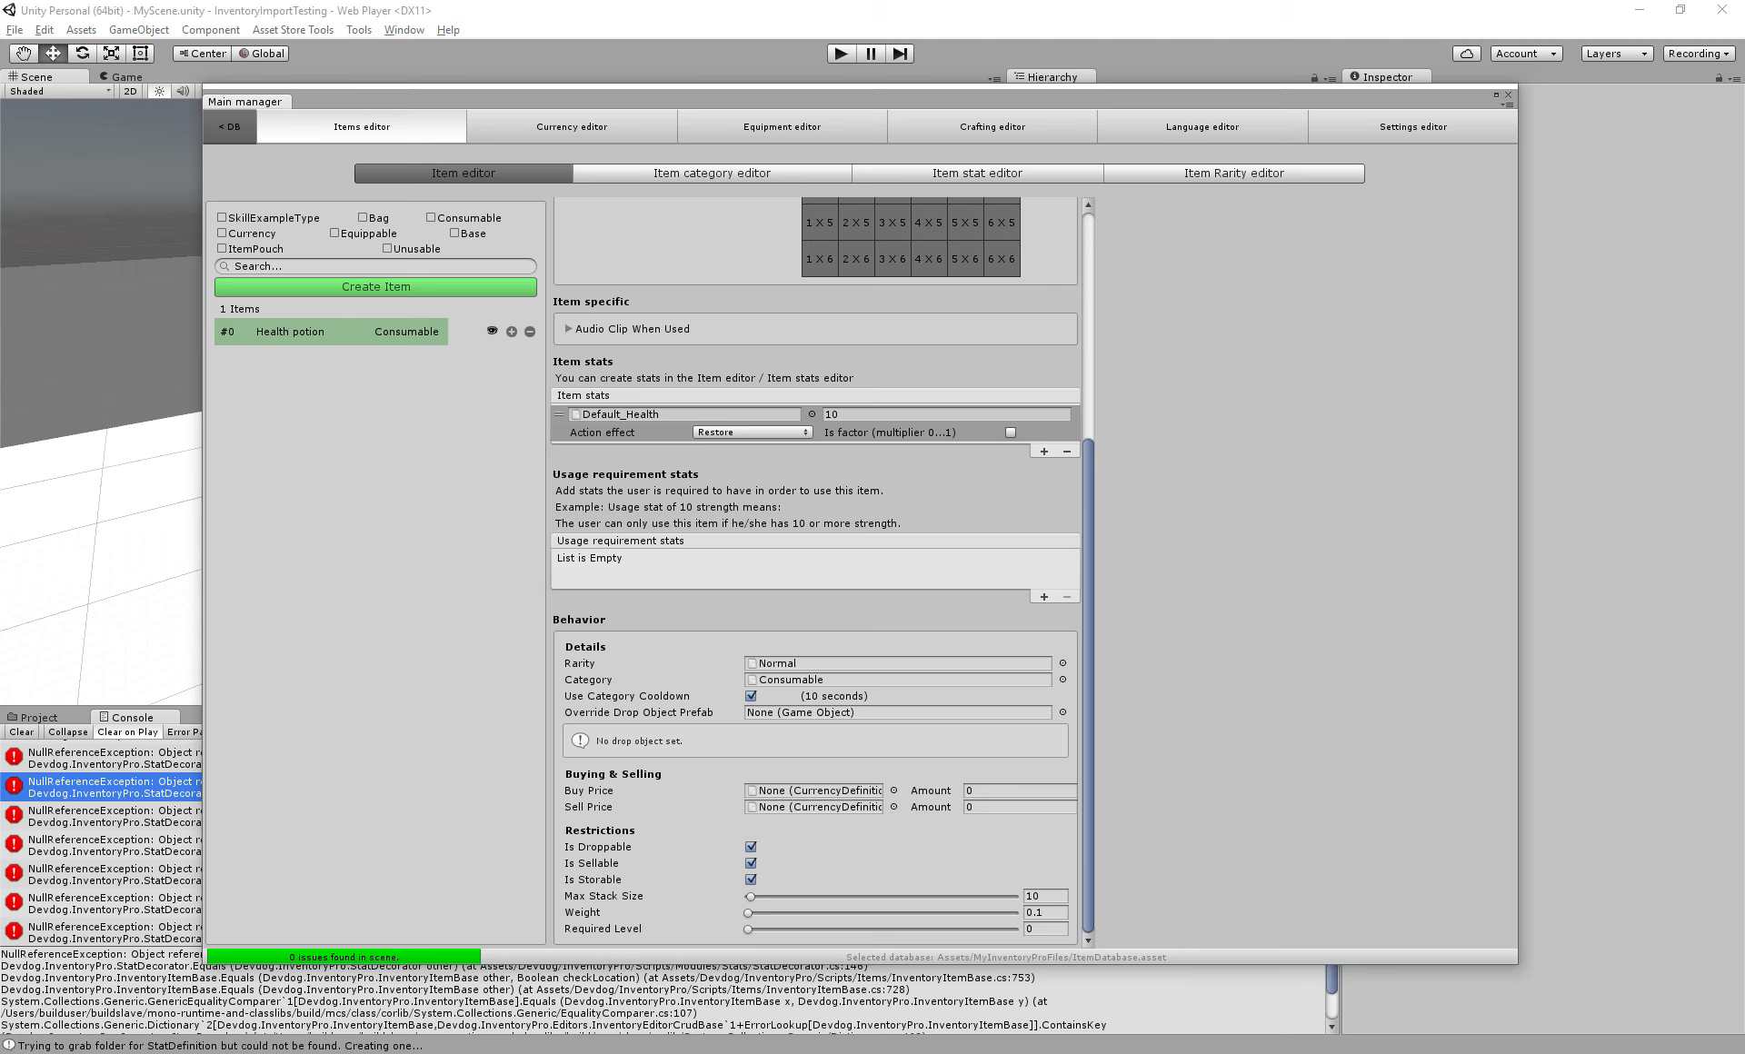
# Try a nonzero buy price amount for the Health potion, and reset it to 0
pyautogui.click(589, 791)
pyautogui.click(589, 808)
pyautogui.click(589, 791)
pyautogui.click(589, 807)
pyautogui.click(930, 791)
pyautogui.click(931, 807)
pyautogui.moveTo(930, 790); pyautogui.dragTo(997, 791)
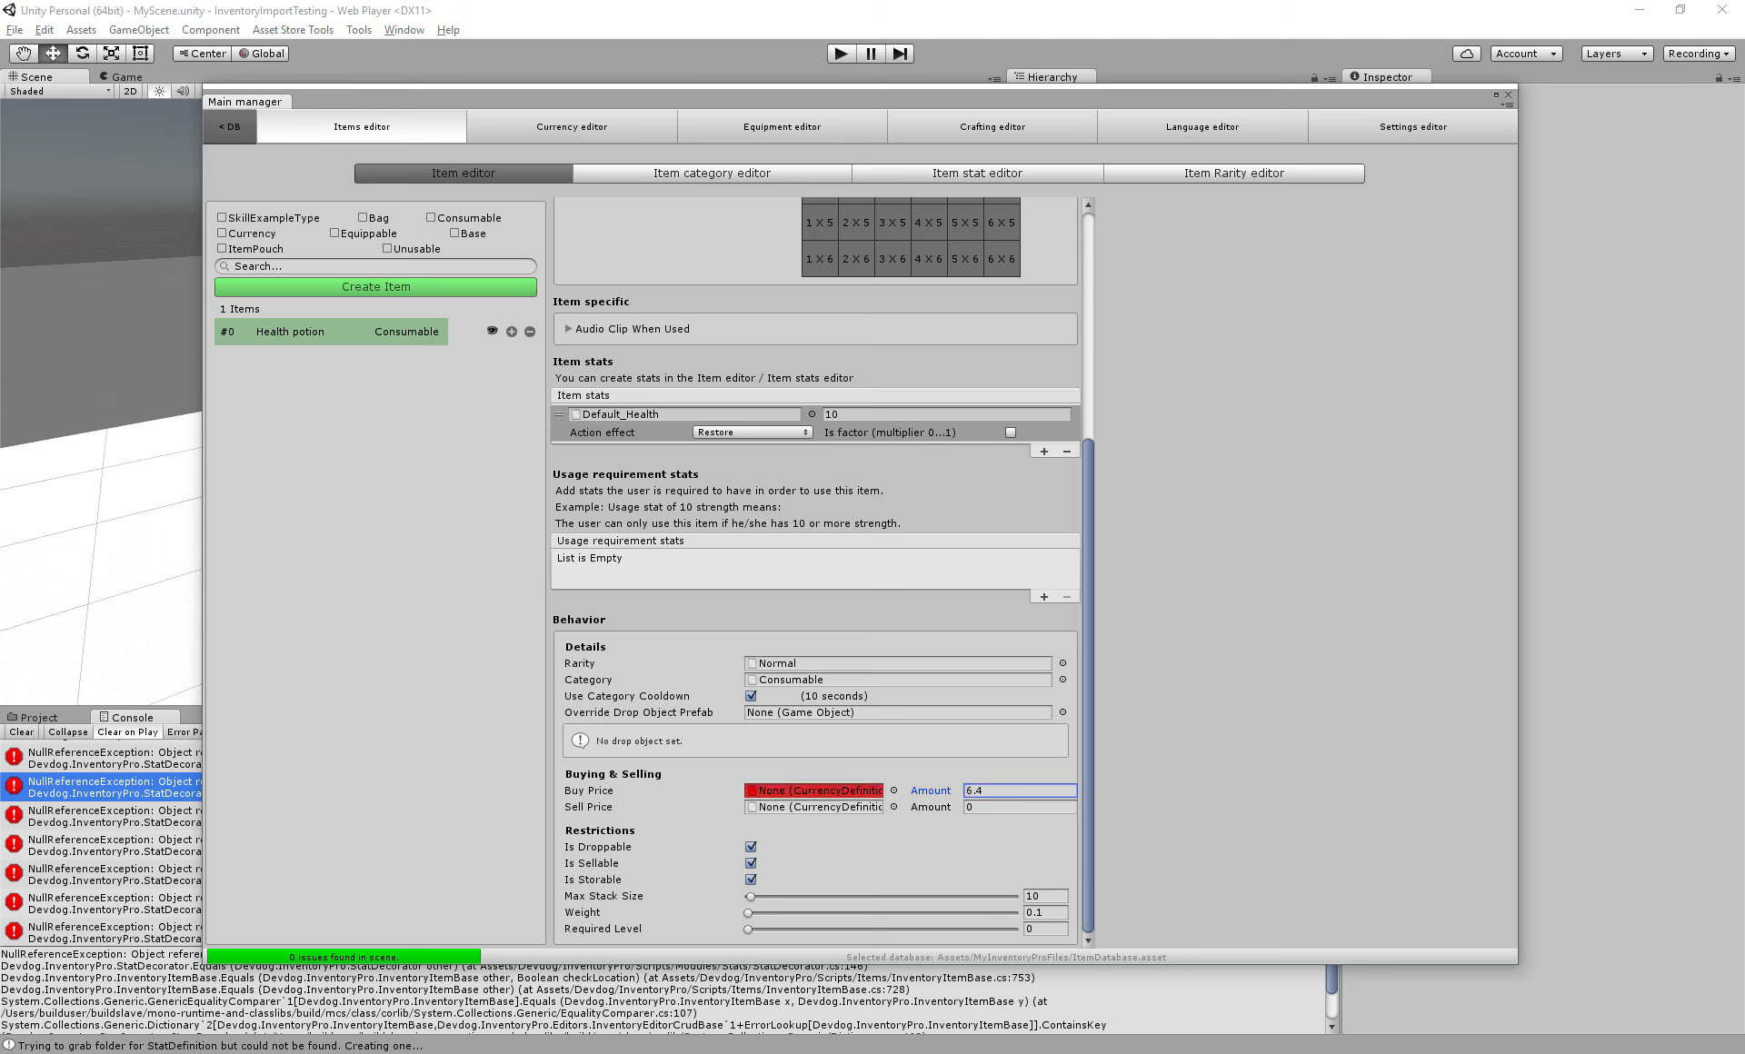
pyautogui.click(1000, 791)
pyautogui.write('0')
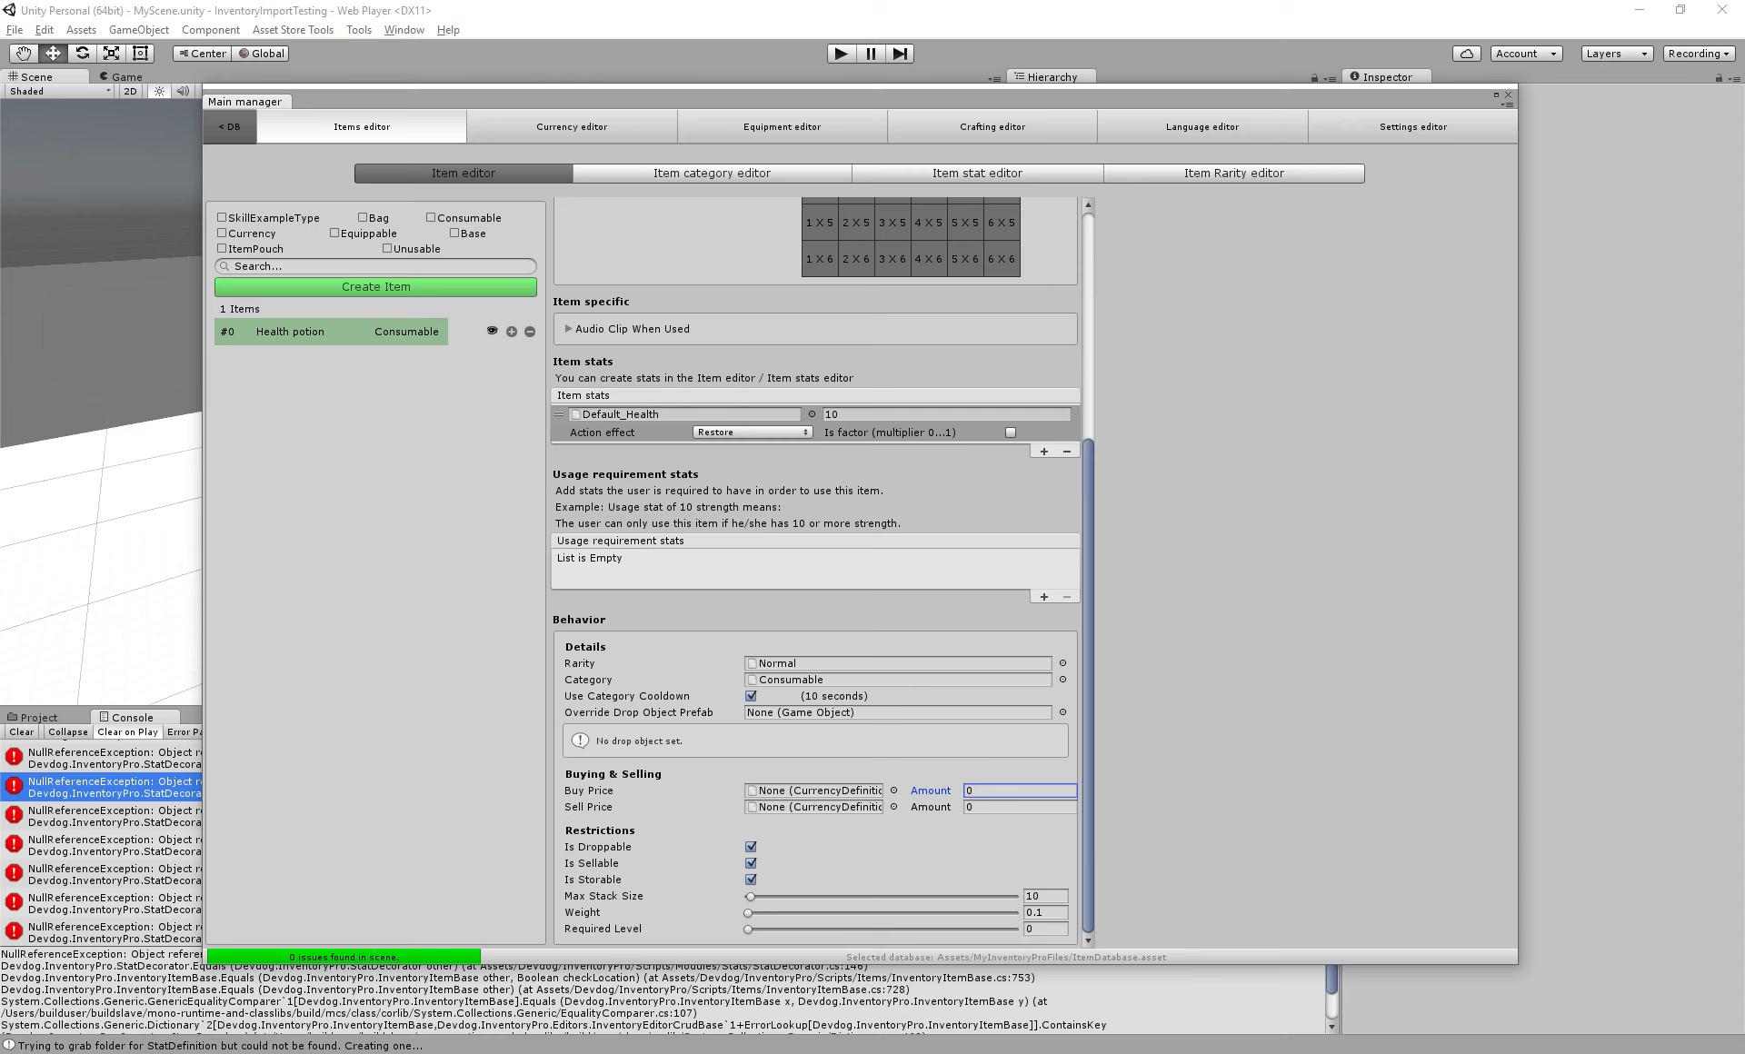
# Create a currency with the single and plural name Gold and the description "Gold!!"
pyautogui.click(572, 127)
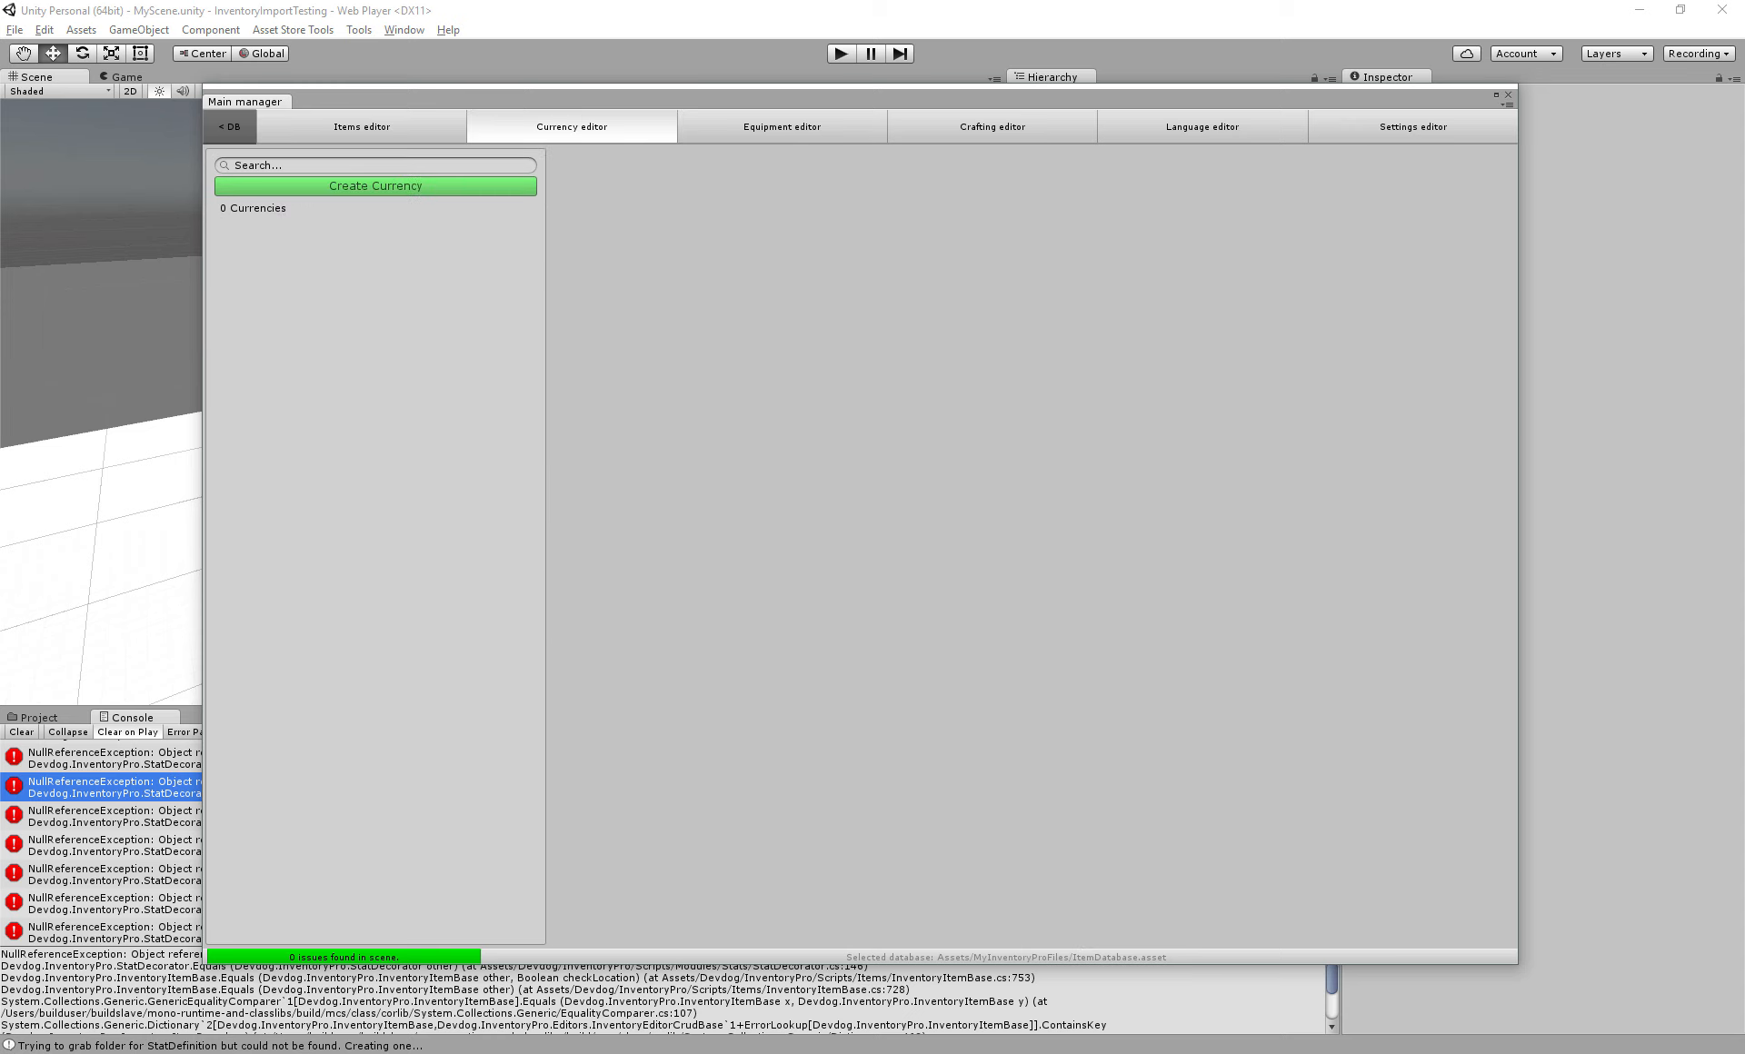
pyautogui.click(375, 186)
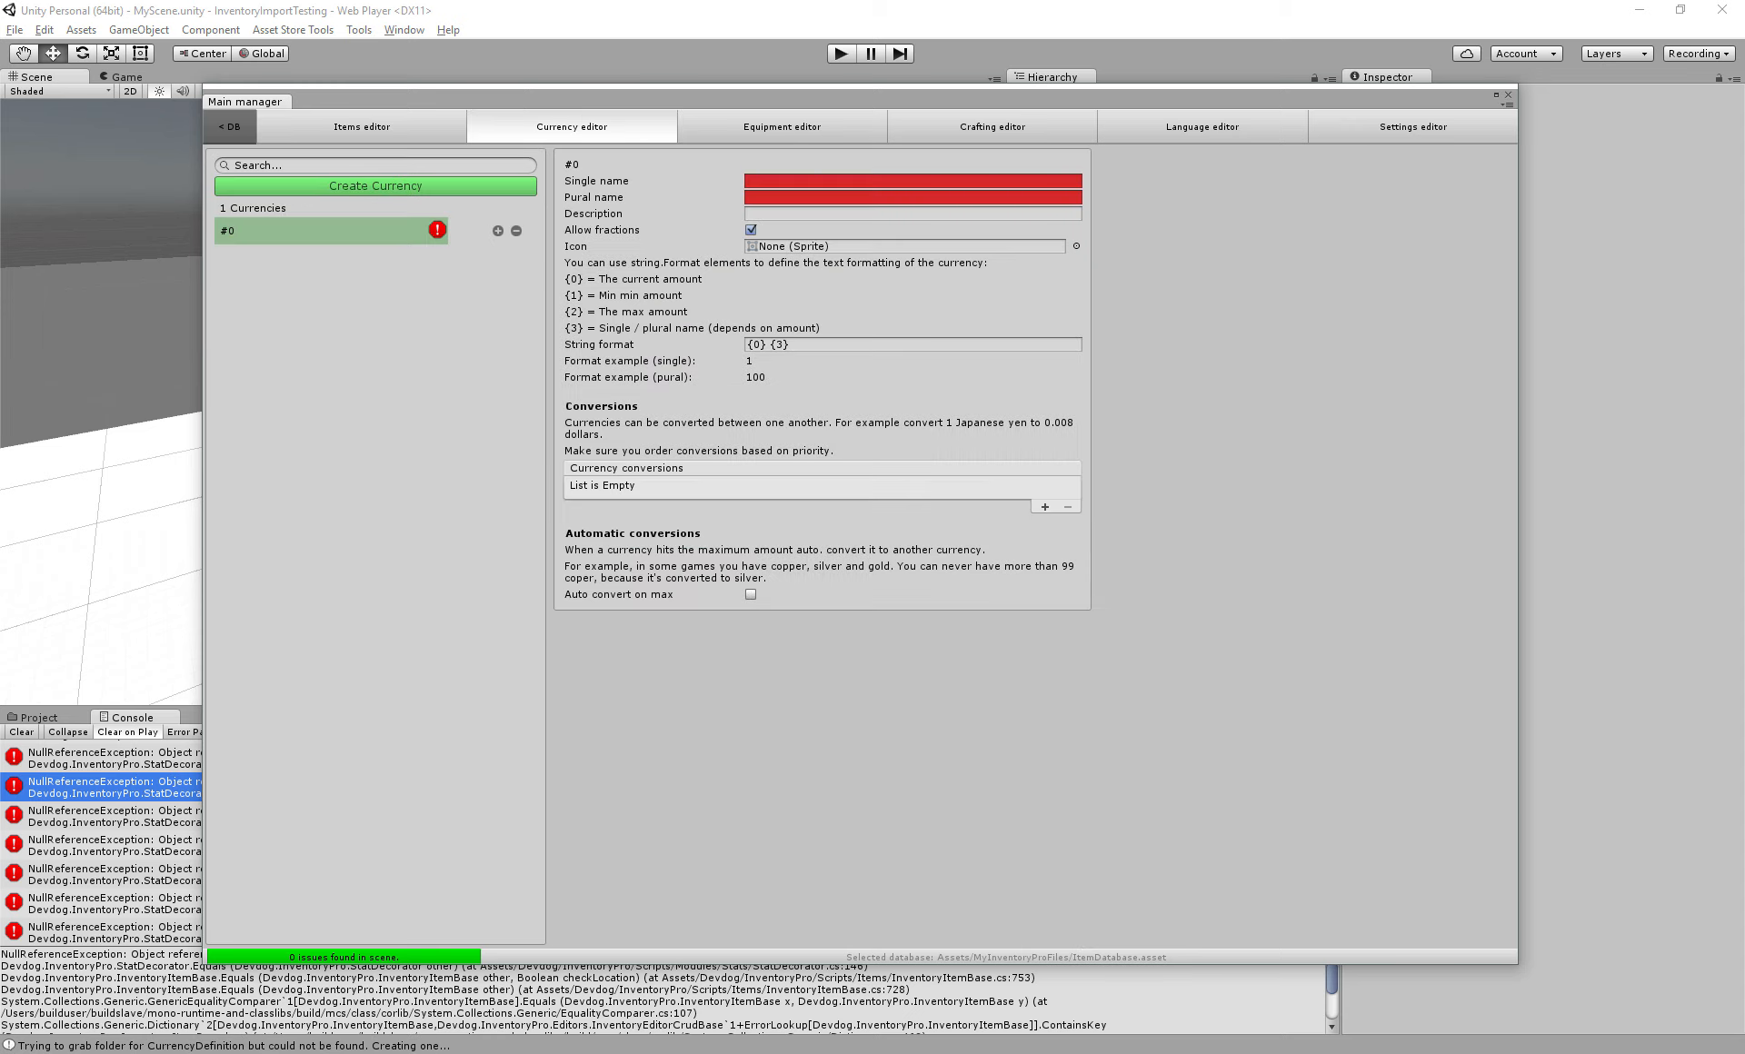
pyautogui.click(913, 181)
pyautogui.write('Gold')
pyautogui.press('Tab')
pyautogui.write('Gold')
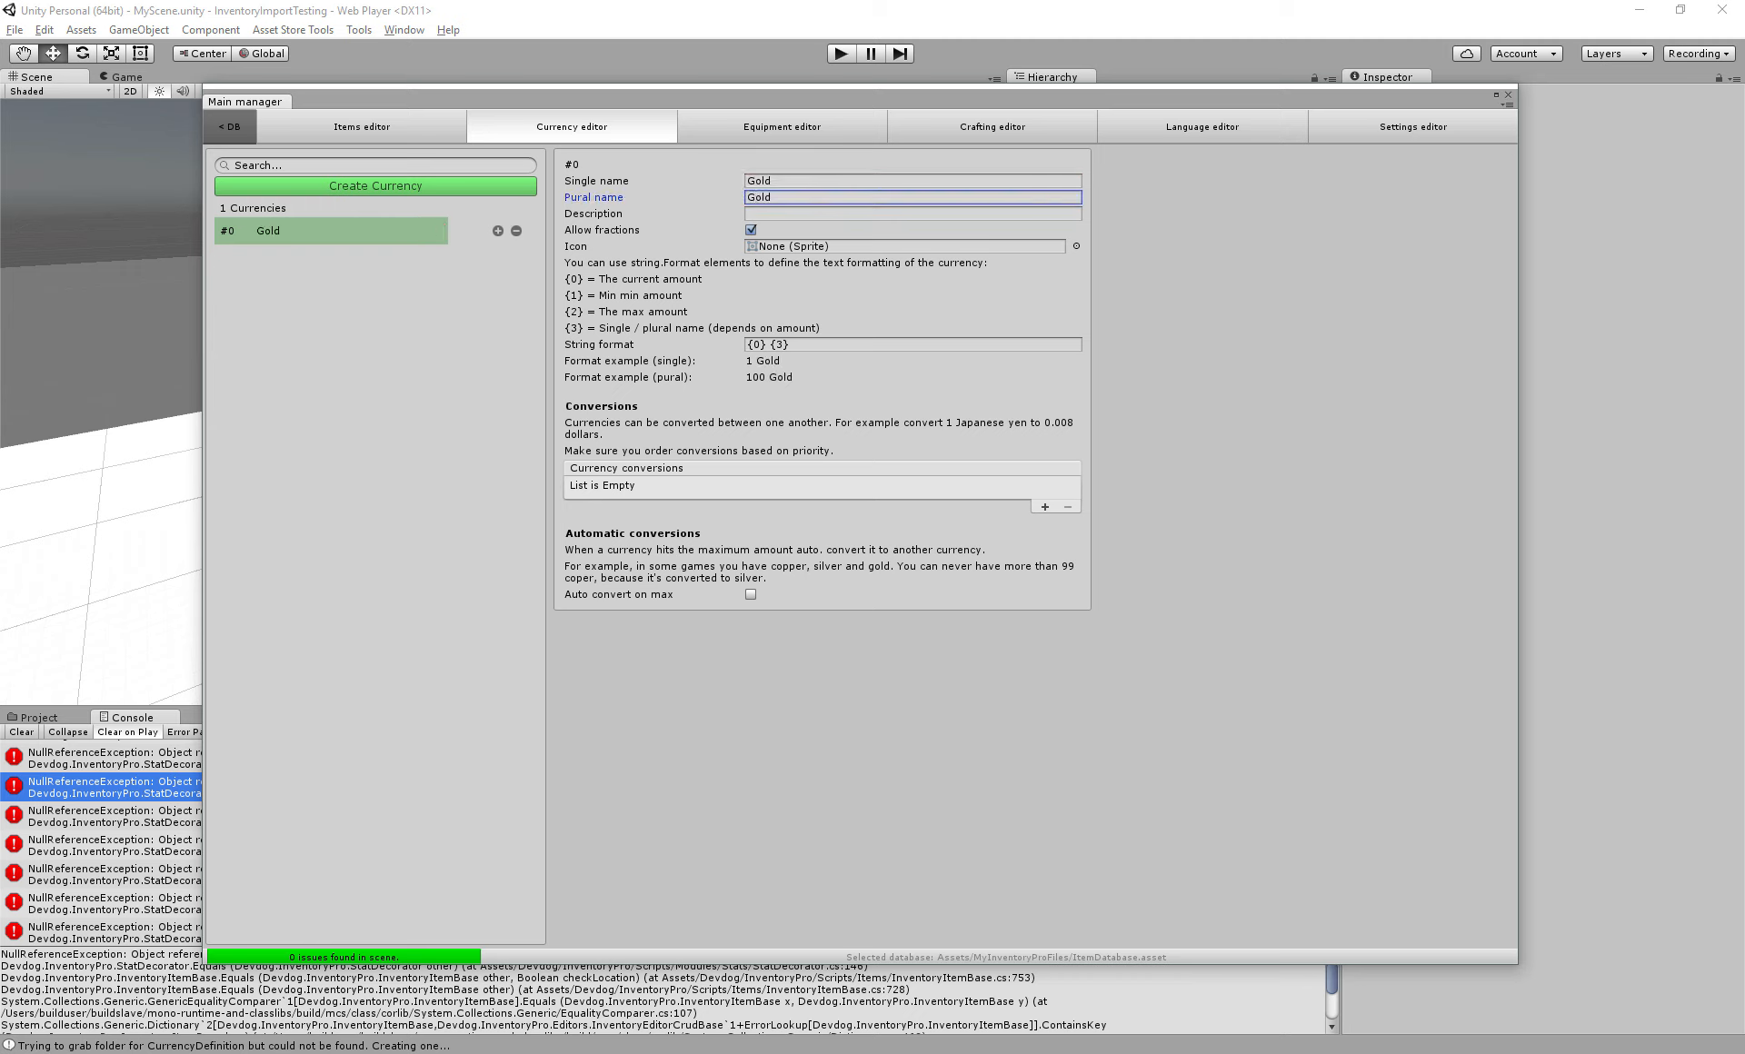
pyautogui.press('Tab')
pyautogui.write('Gold!!')
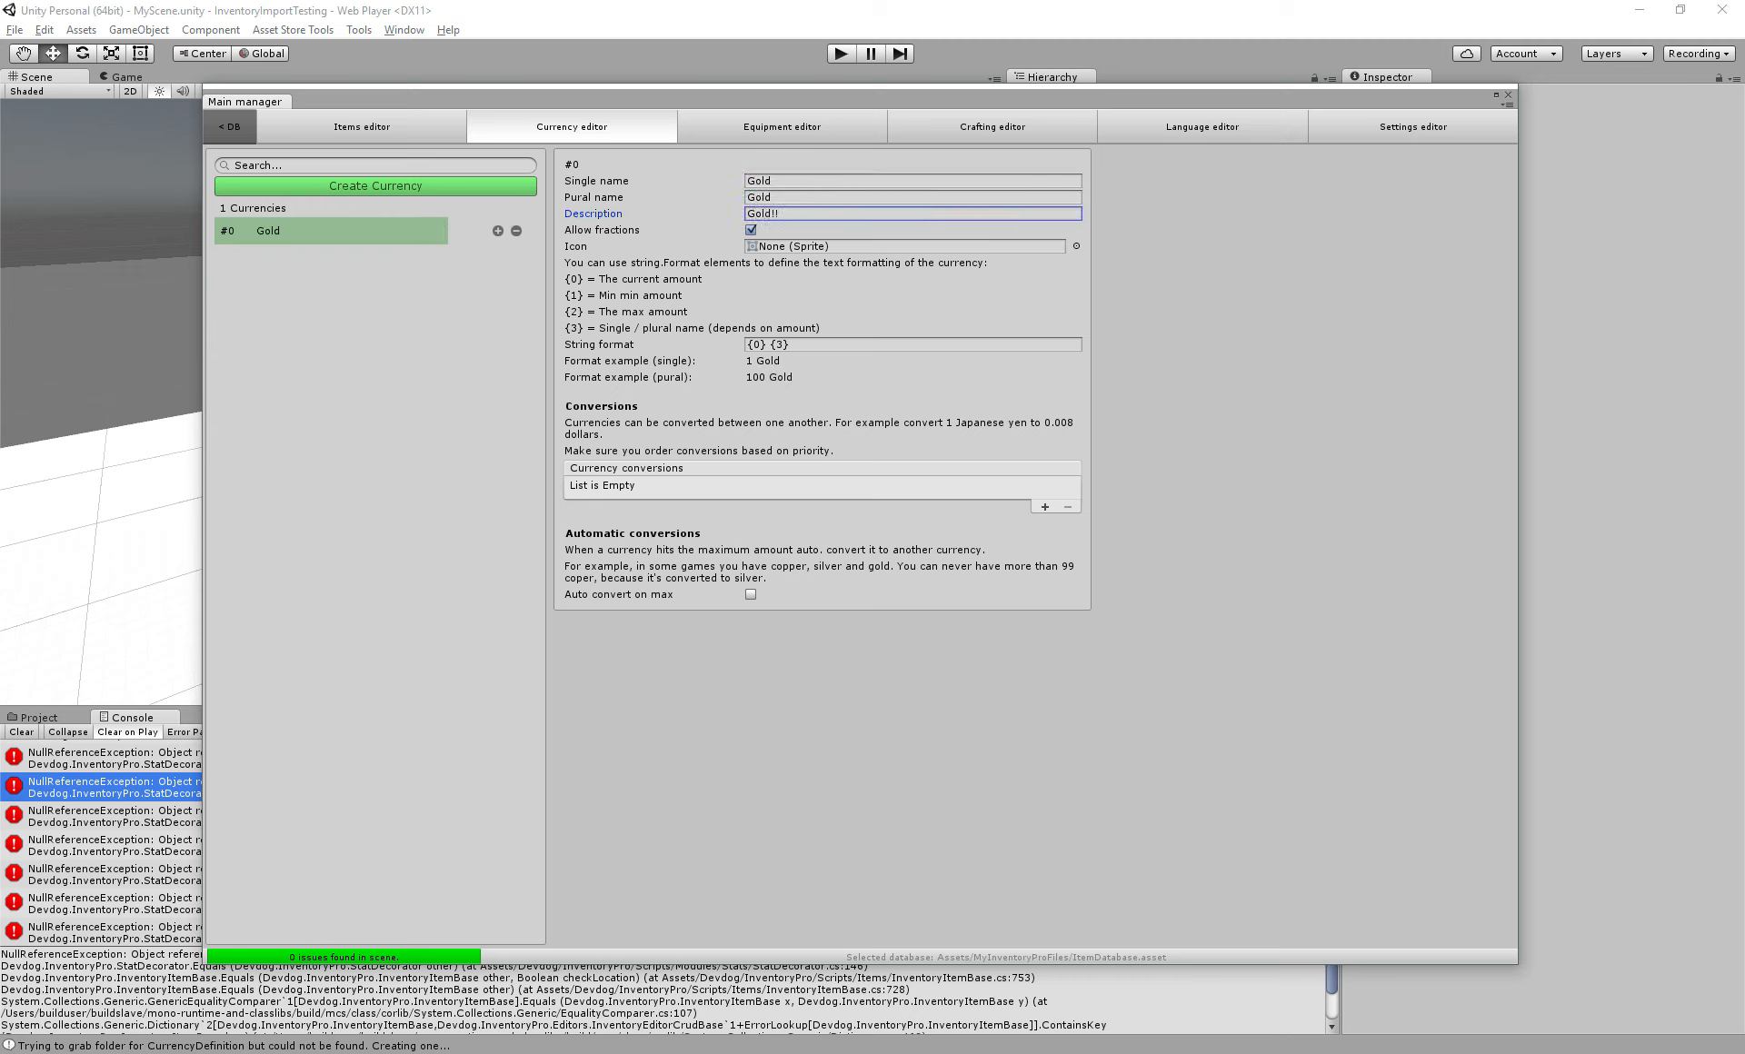
pyautogui.press('Tab')
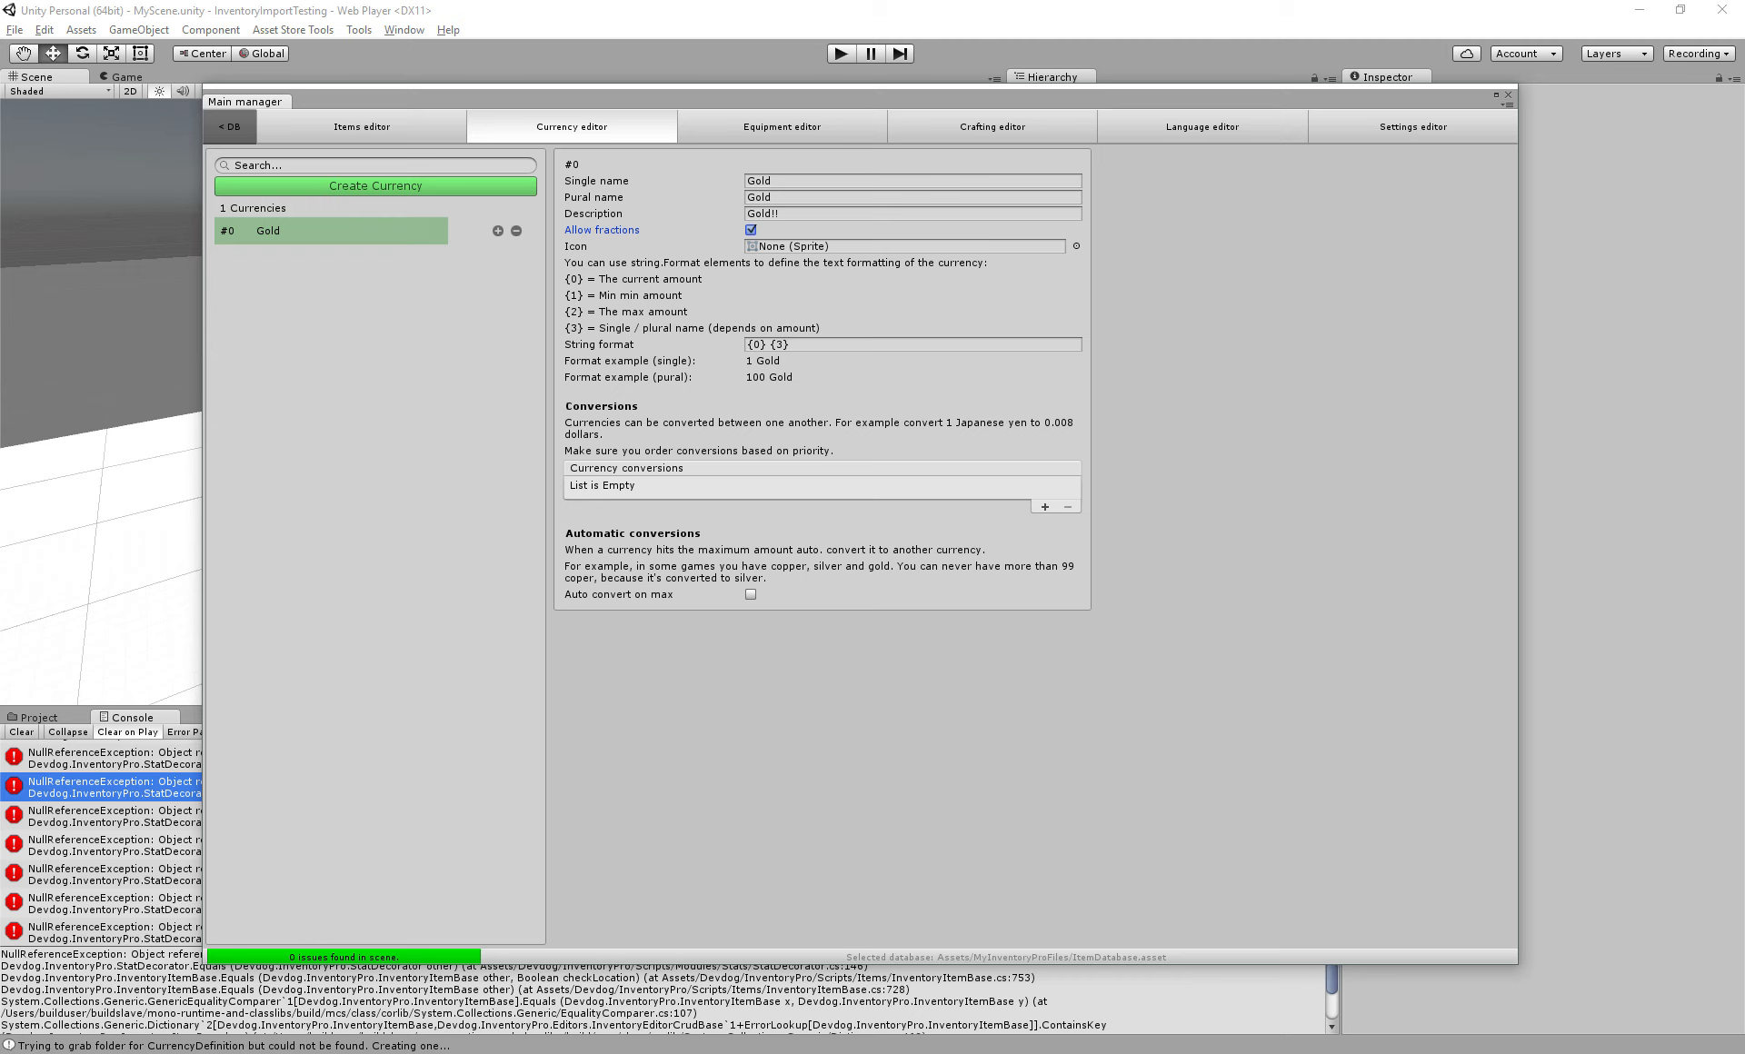
pyautogui.press('Tab')
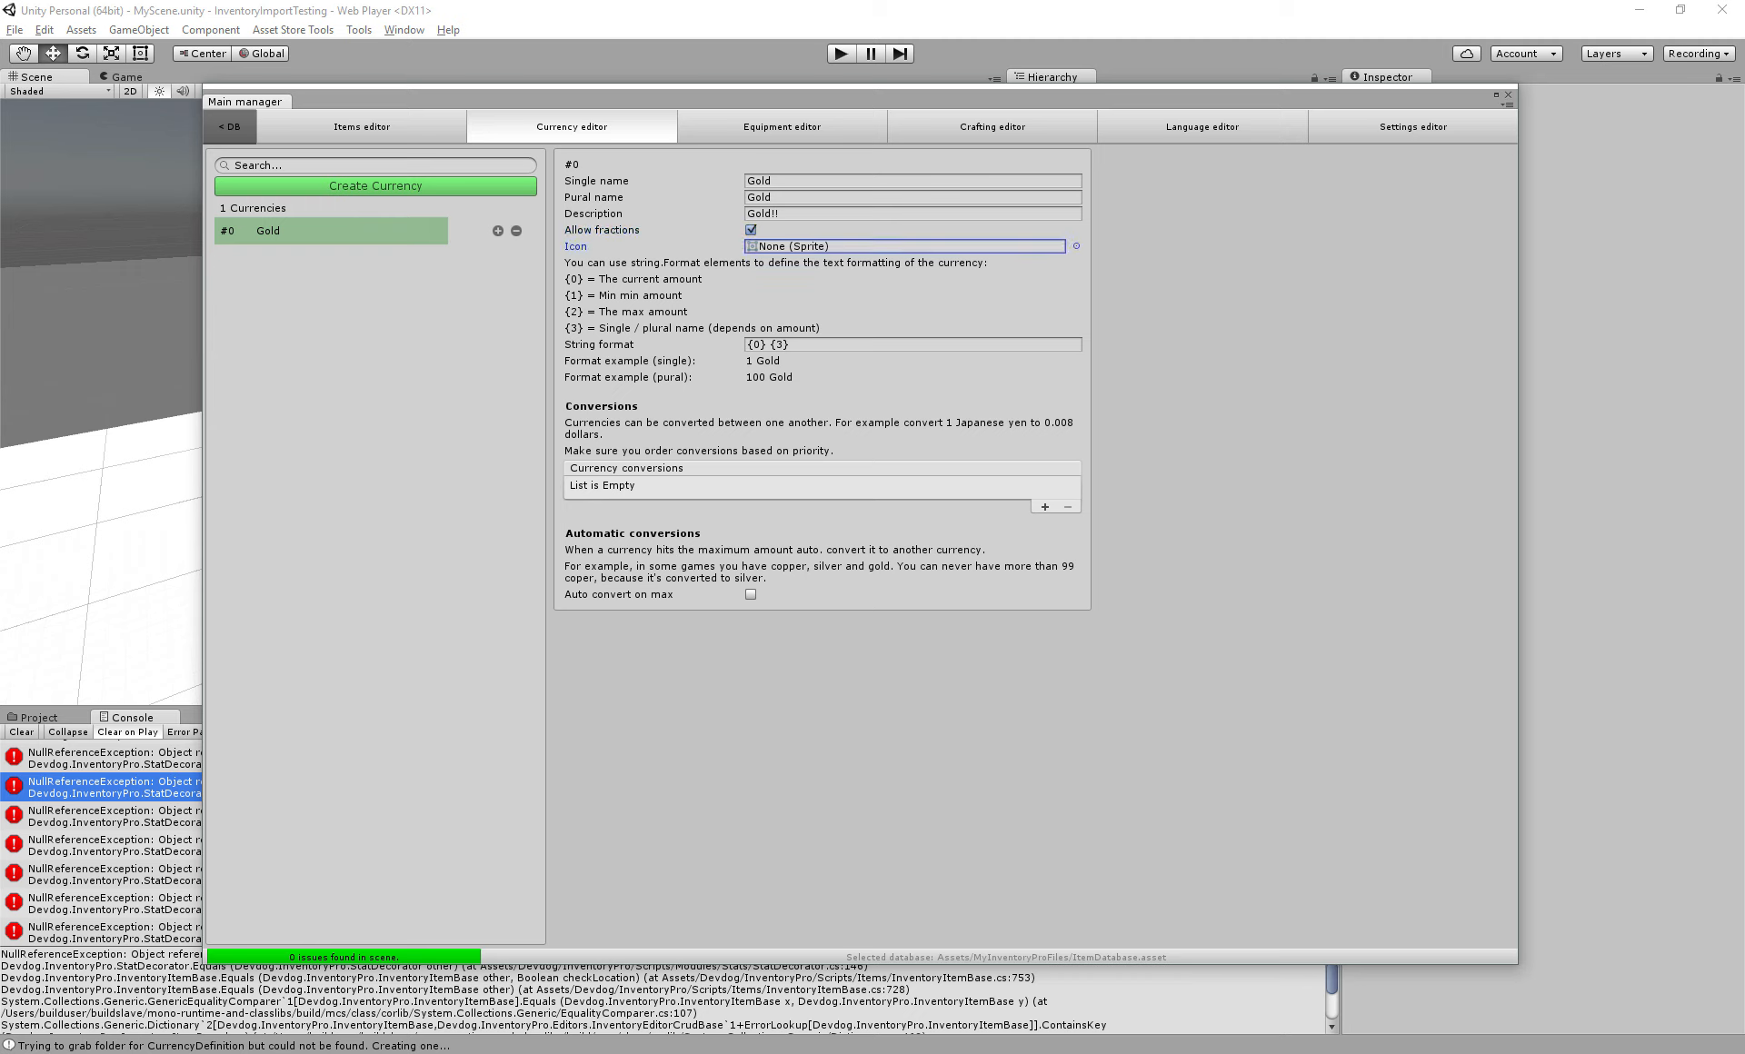
pyautogui.hotkey('shift', 'Tab')
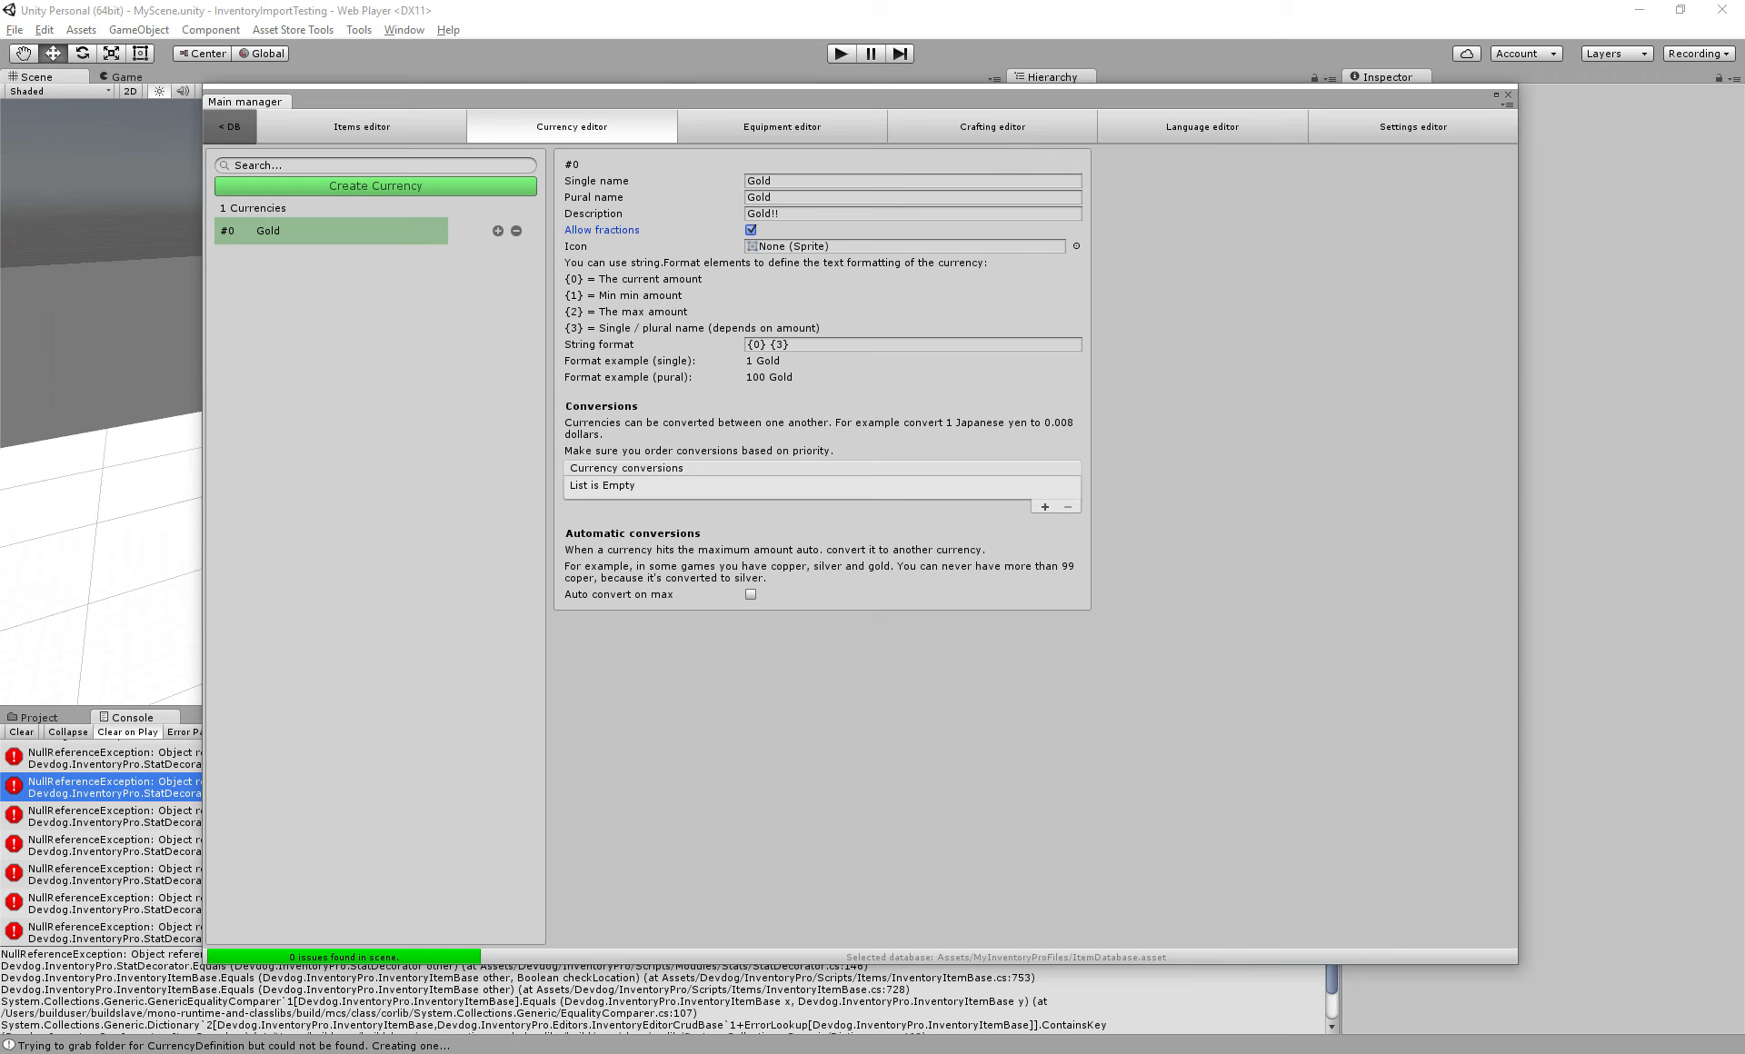
pyautogui.click(829, 345)
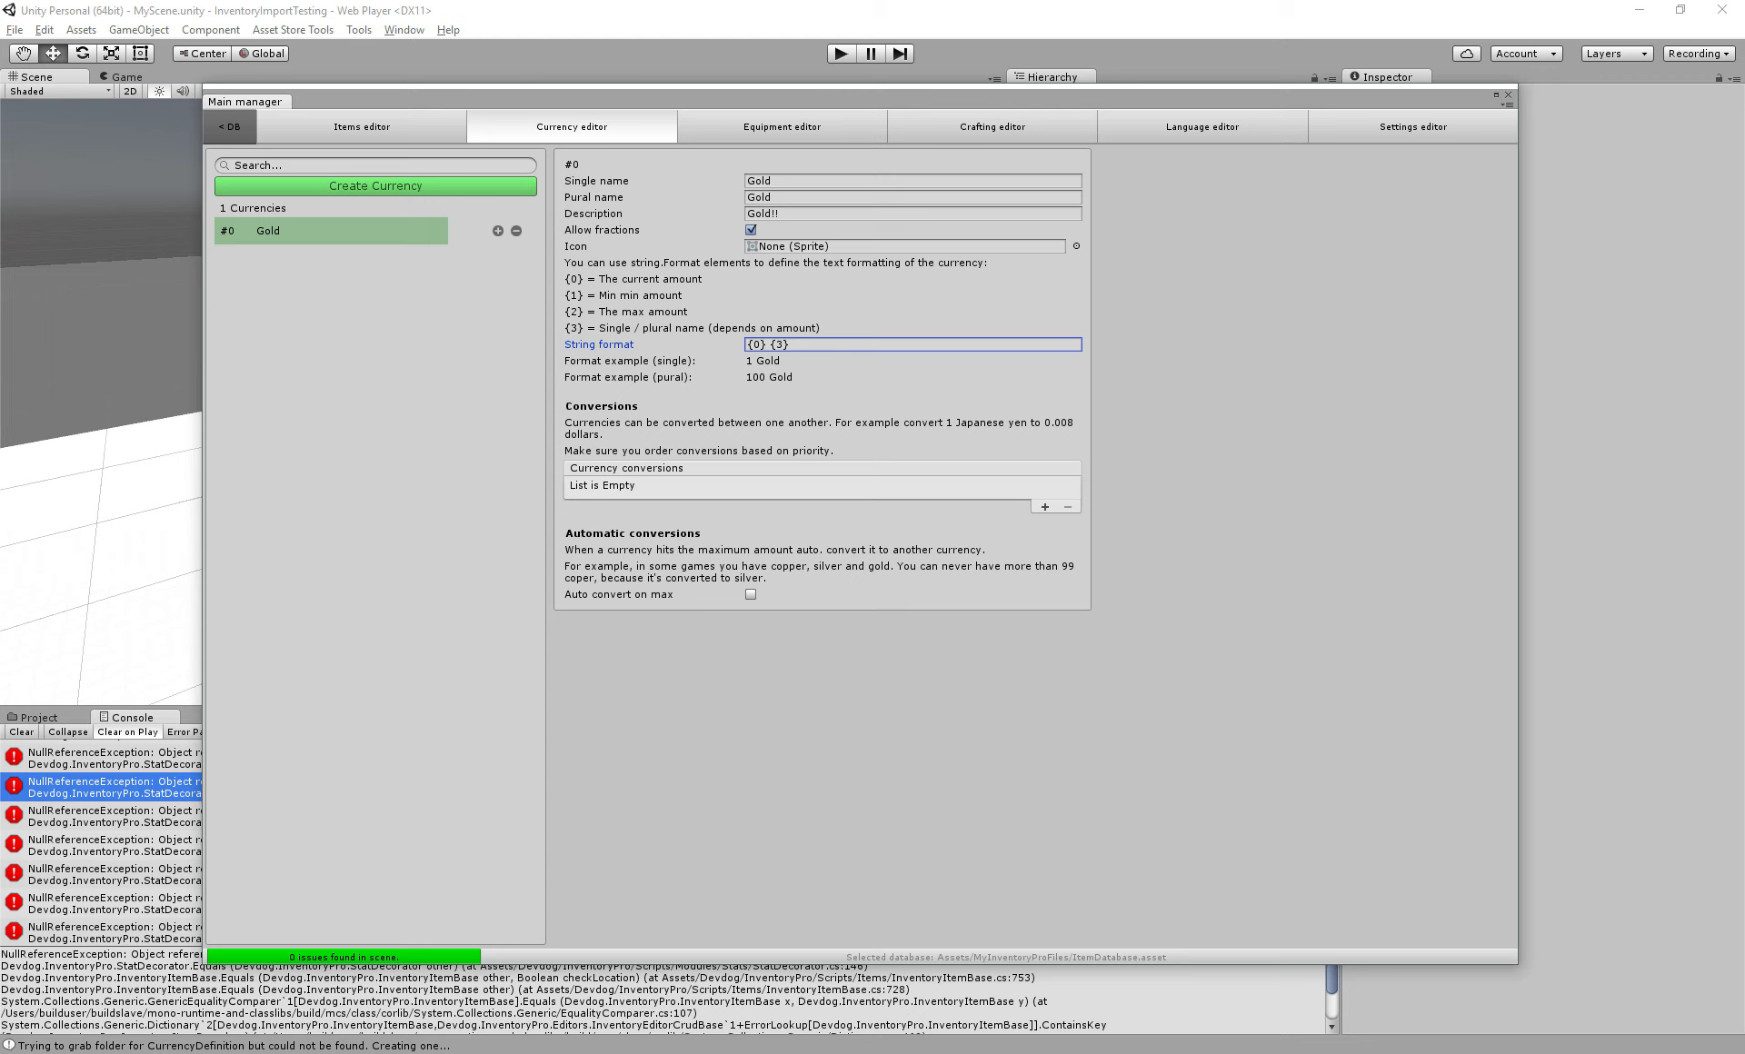
# Create a second currency with the single and plural name Silver and the description "Silver!"
pyautogui.click(375, 186)
pyautogui.write('Si')
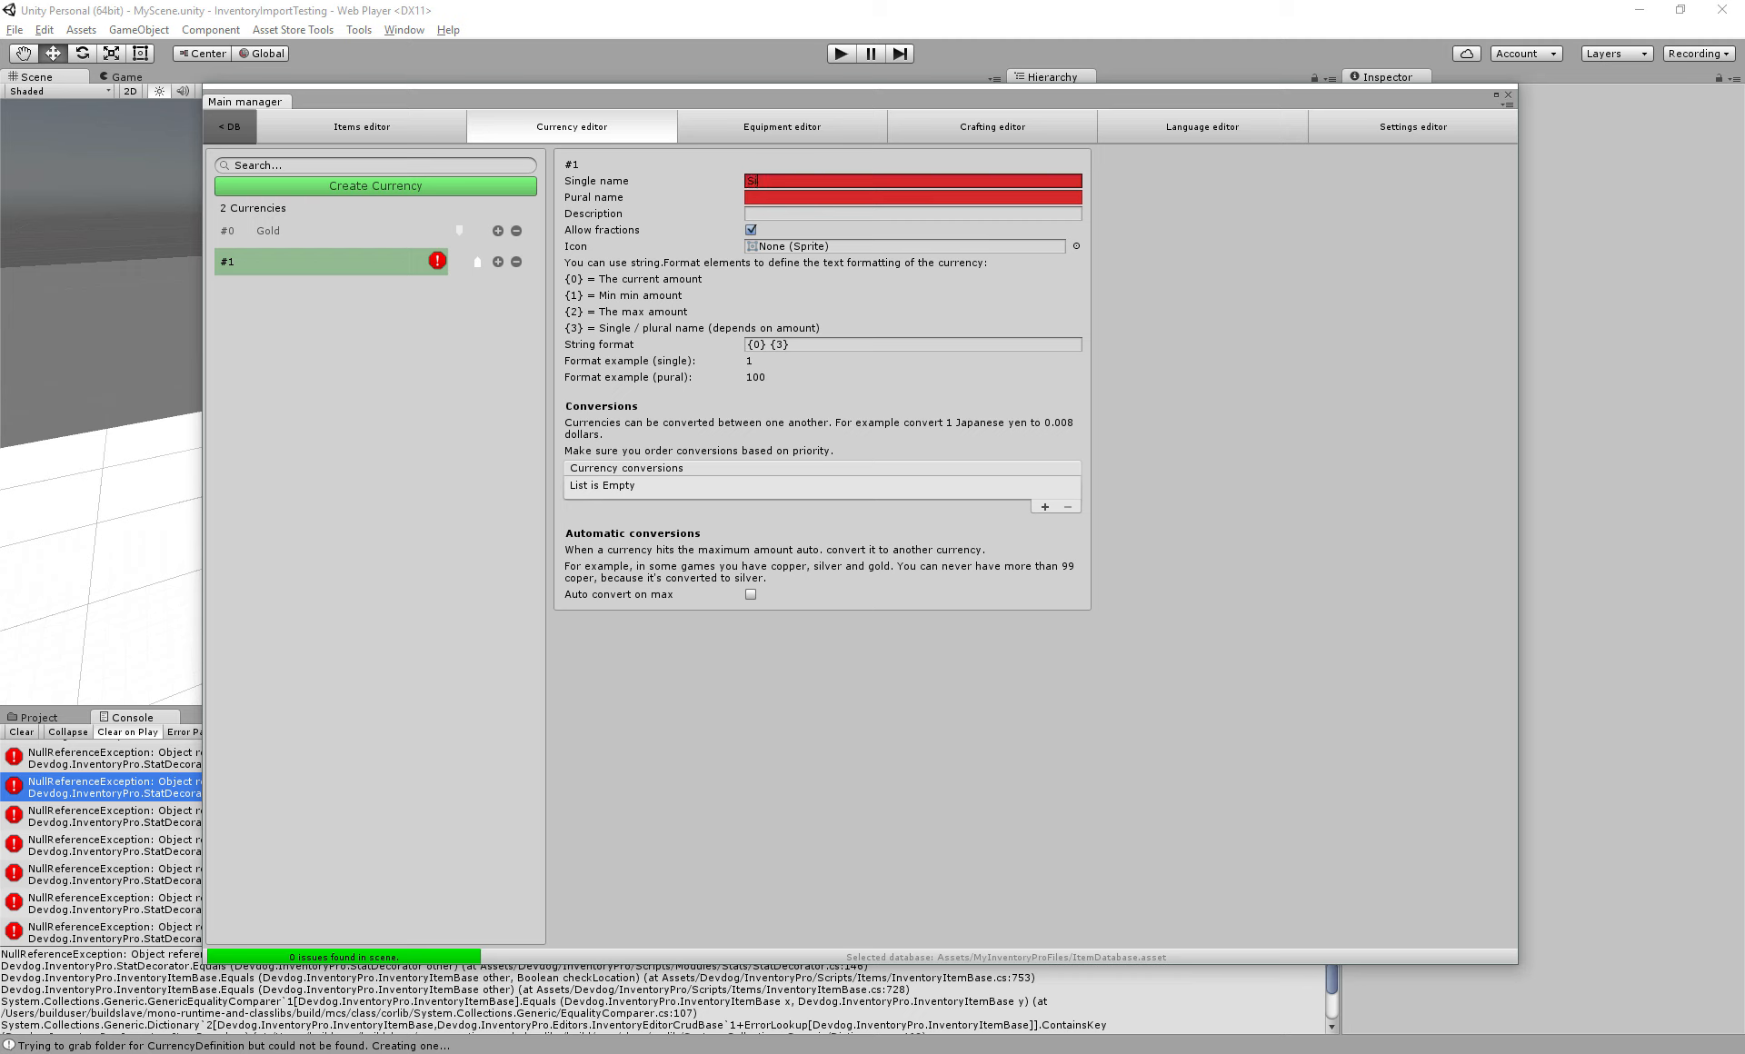
pyautogui.write('lver')
pyautogui.press('Tab')
pyautogui.write('Silver')
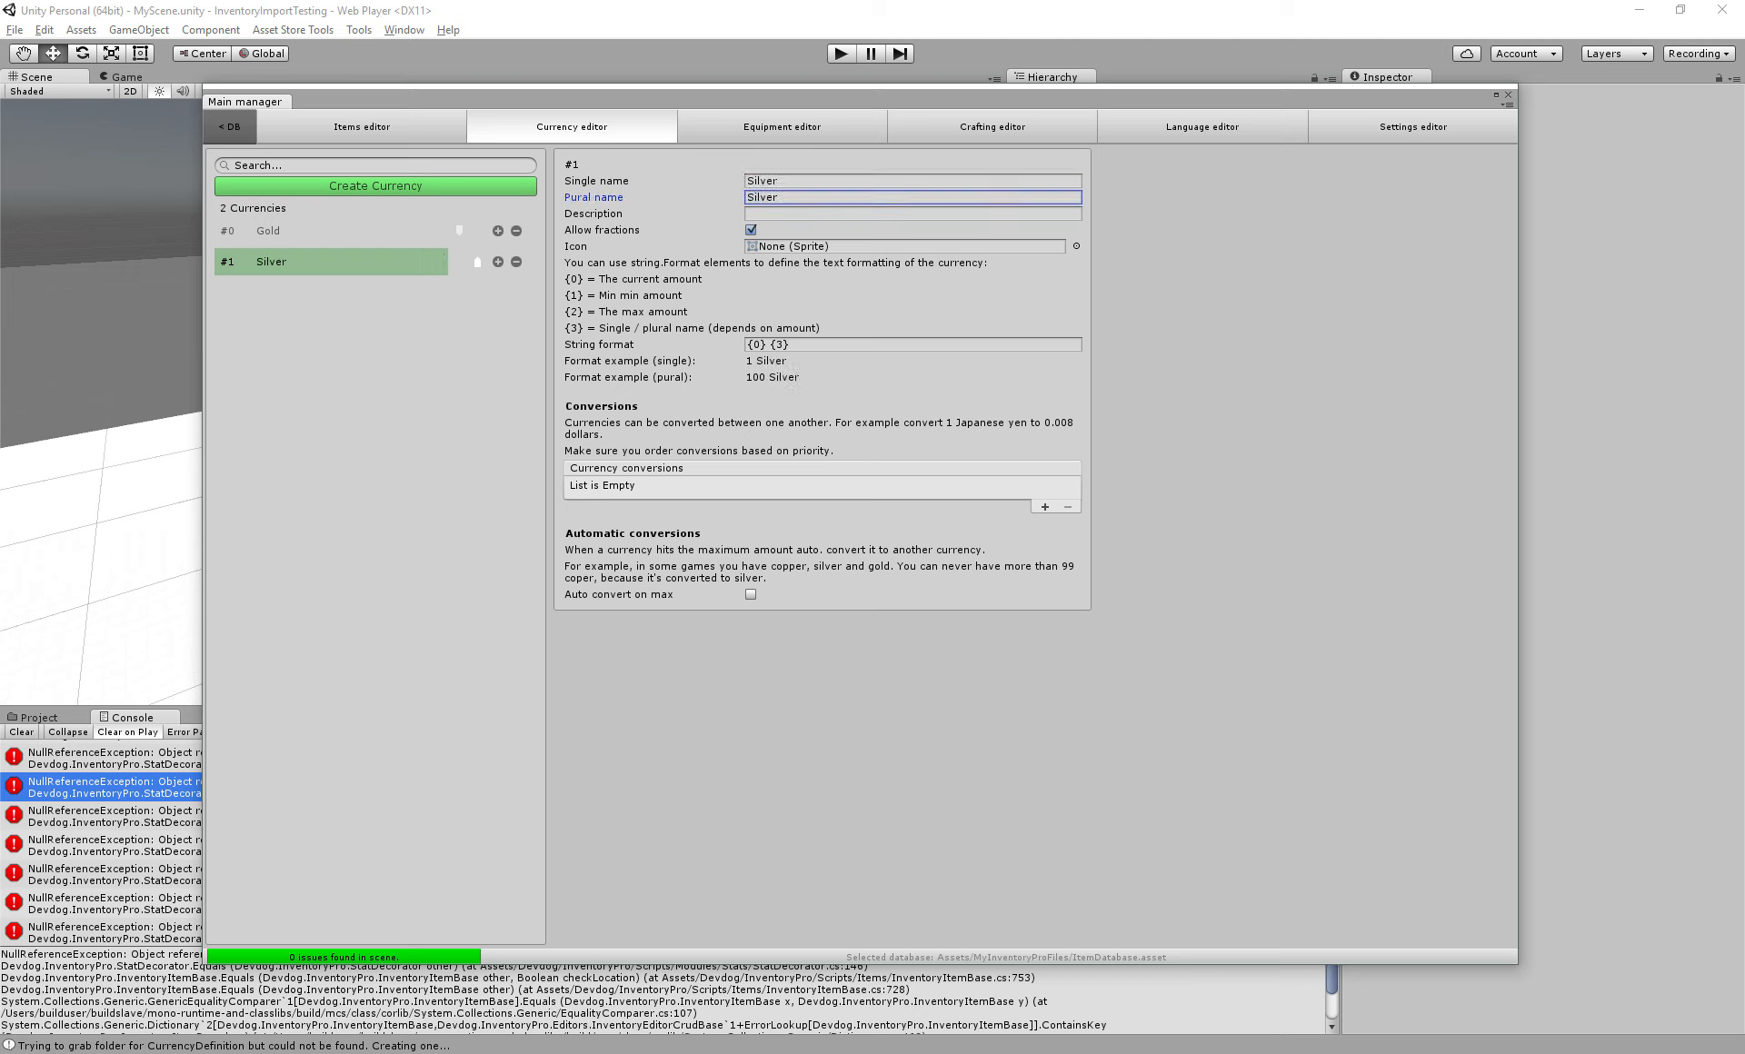
pyautogui.press('Tab')
pyautogui.write('Silver')
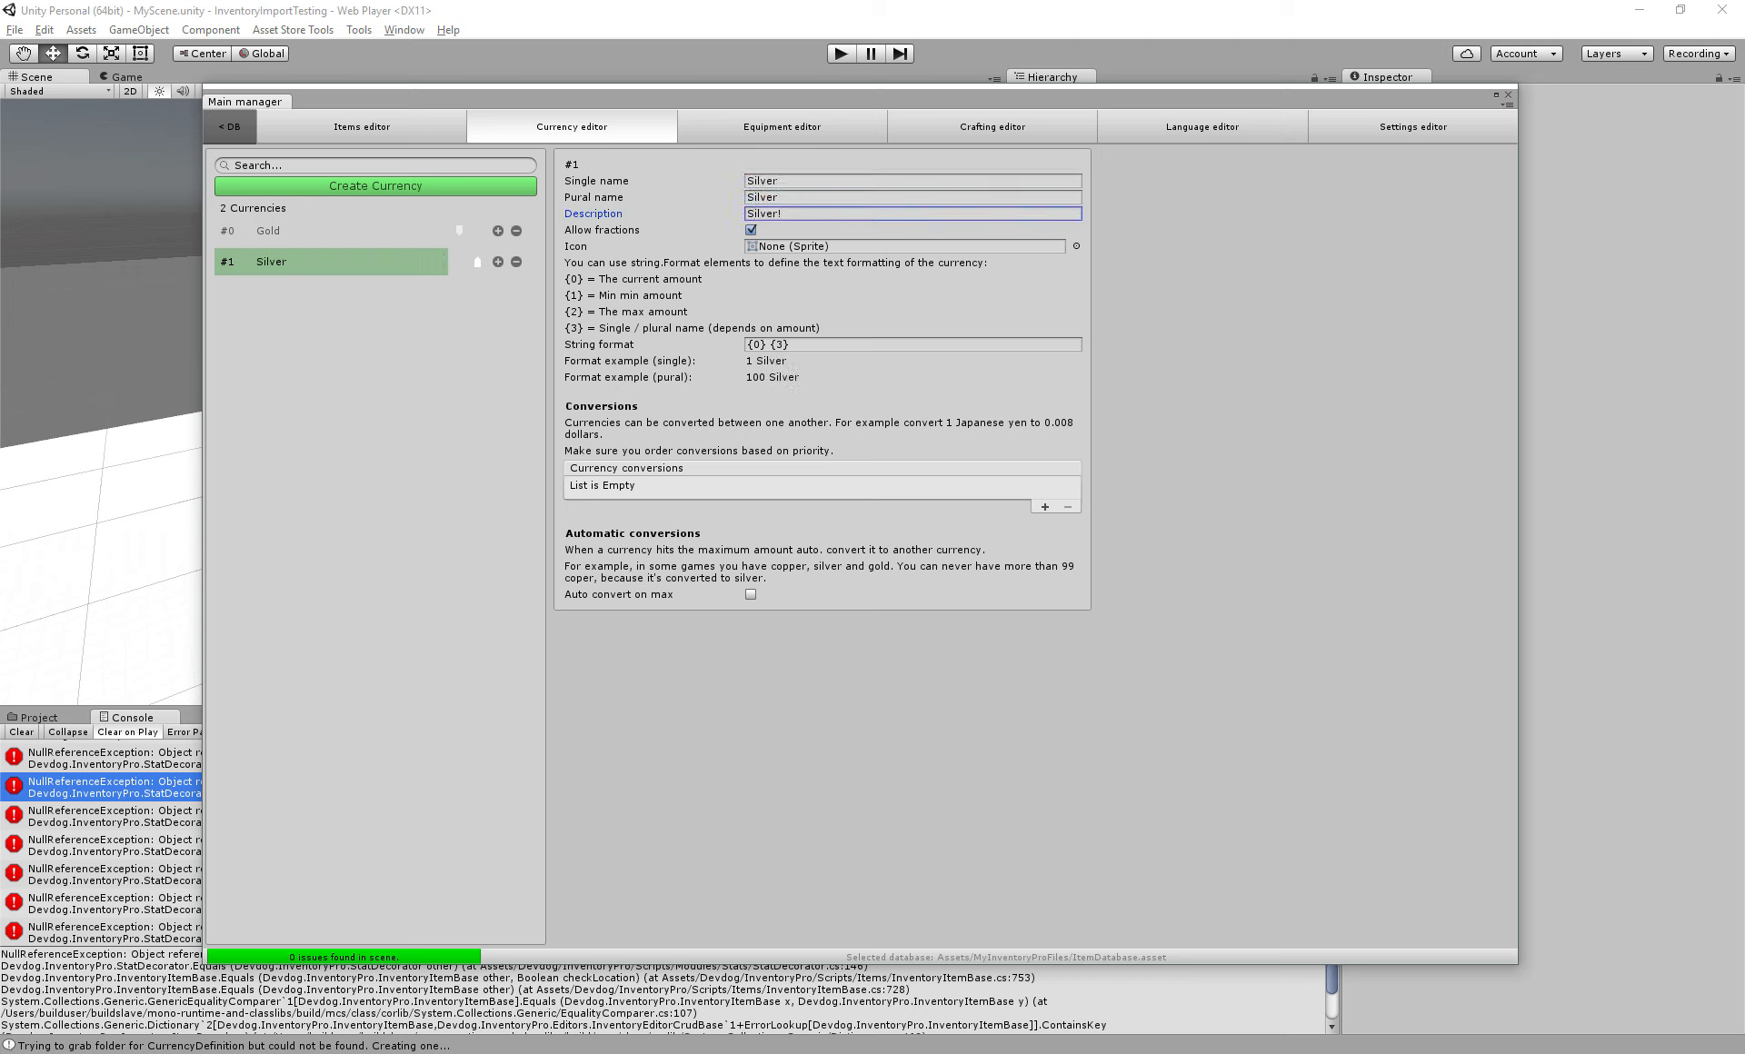
# Add a conversion of 1 Gold to 100 Silver to the Gold currency and enable its auto conversion
pyautogui.click(331, 231)
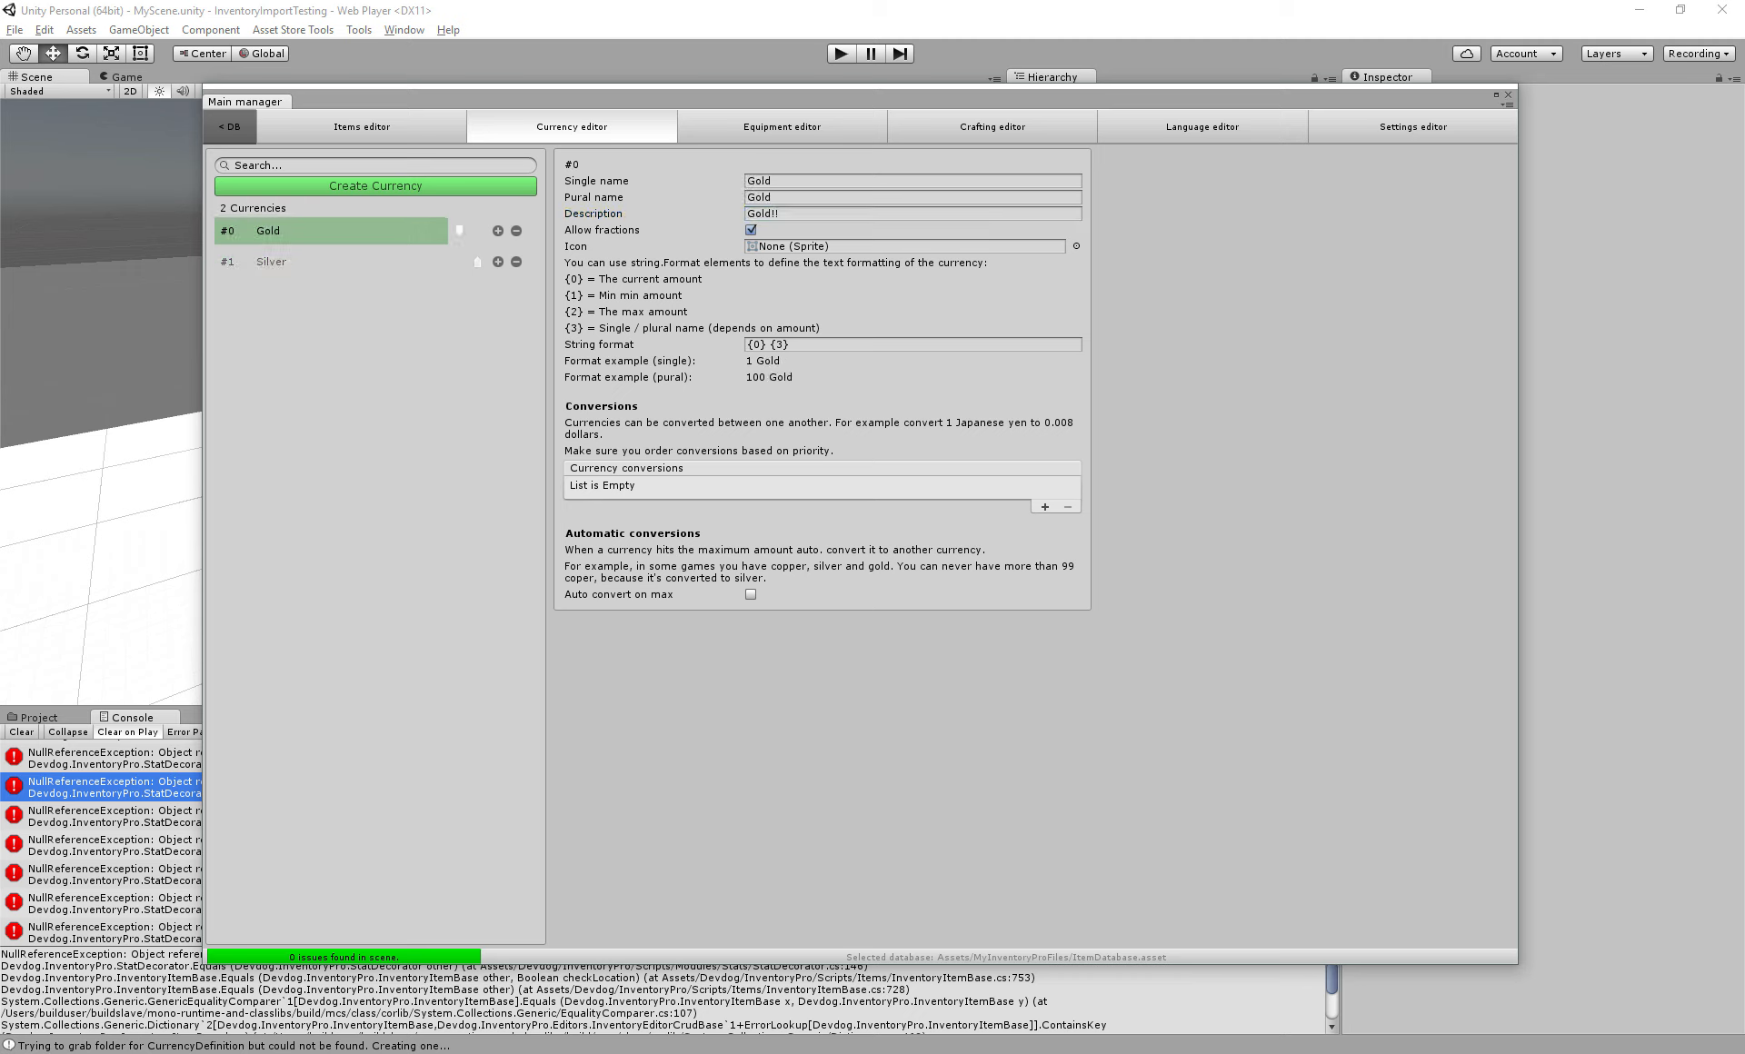
pyautogui.click(1046, 507)
pyautogui.click(706, 489)
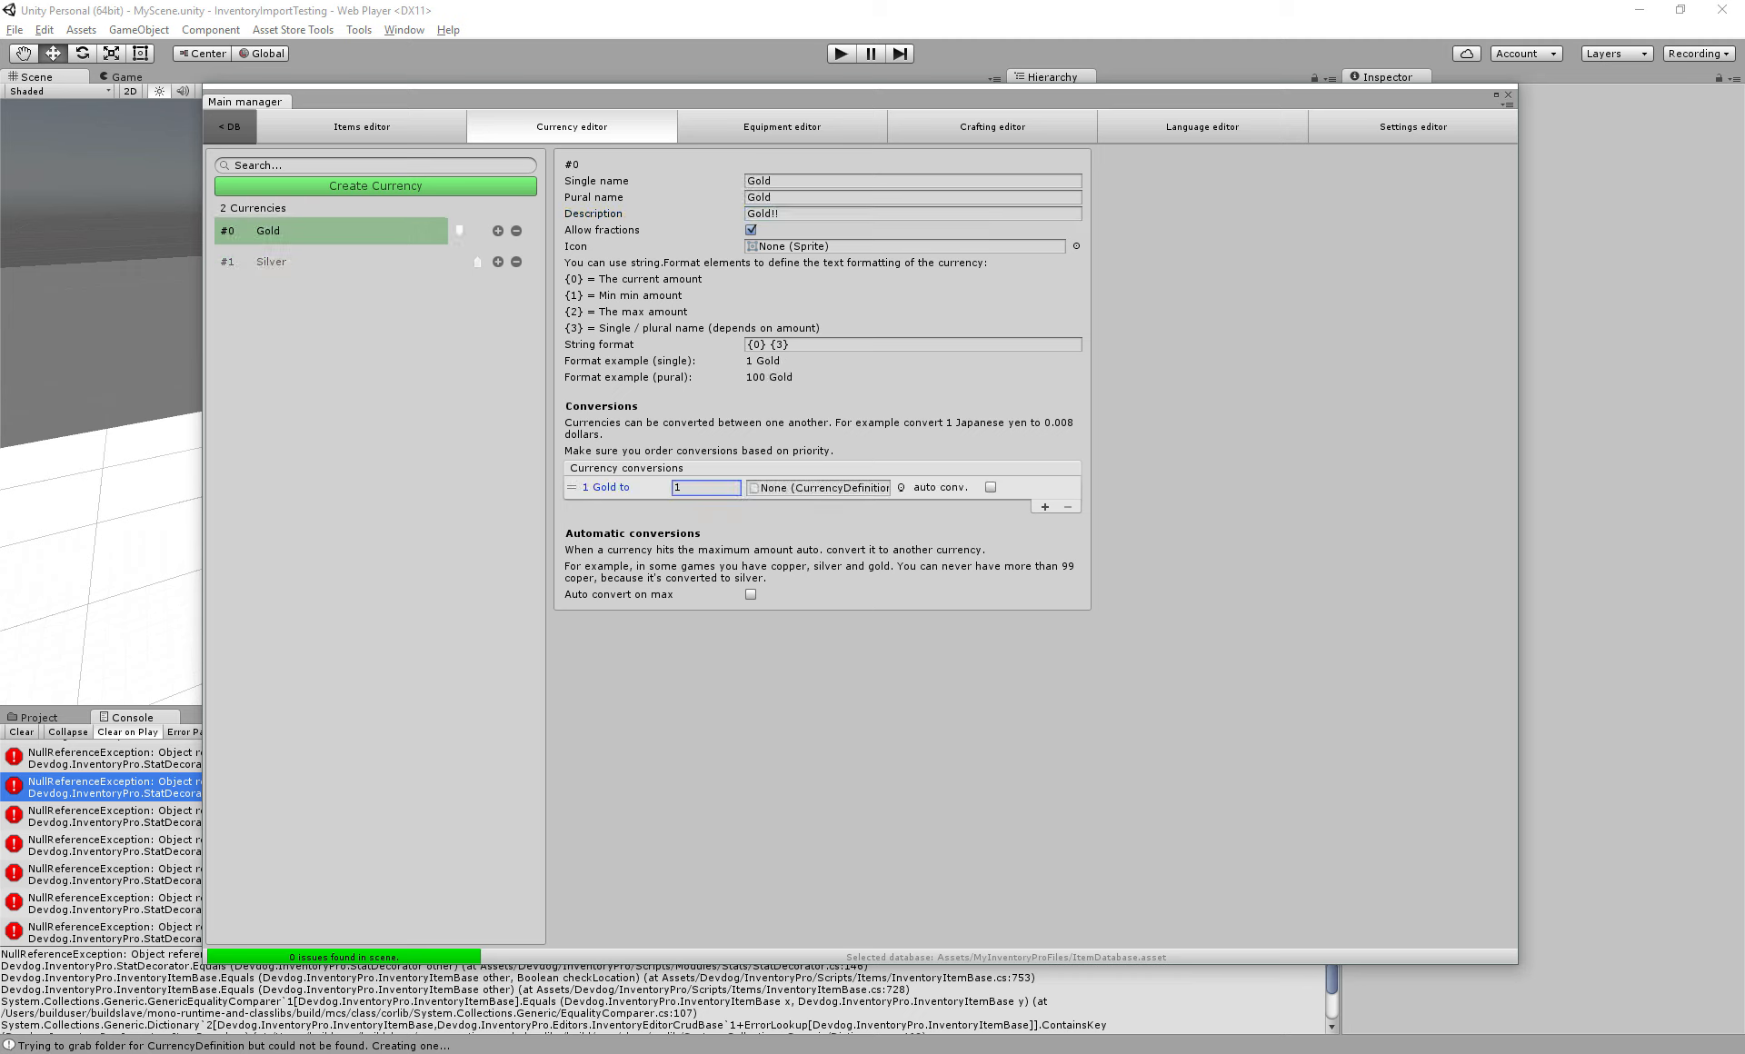
pyautogui.hotkey('ctrl', 'a')
pyautogui.write('00')
pyautogui.click(901, 488)
pyautogui.click(1026, 434)
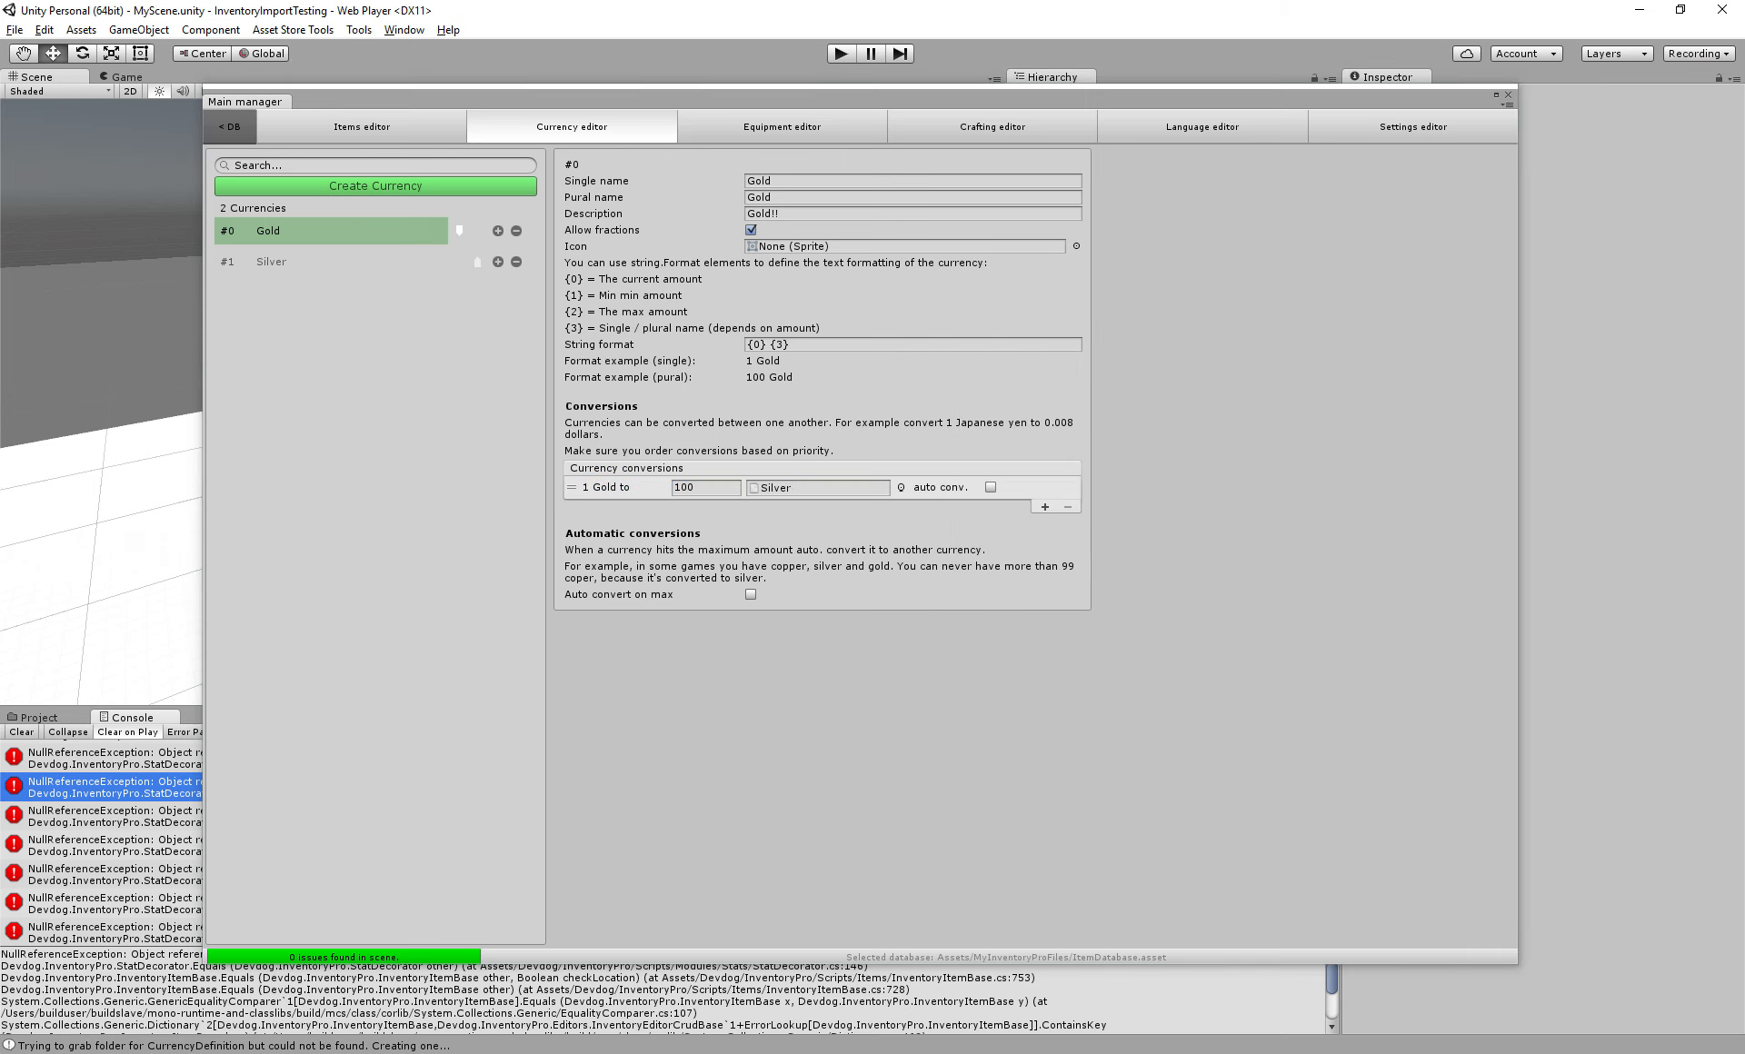
pyautogui.click(1028, 488)
pyautogui.click(990, 488)
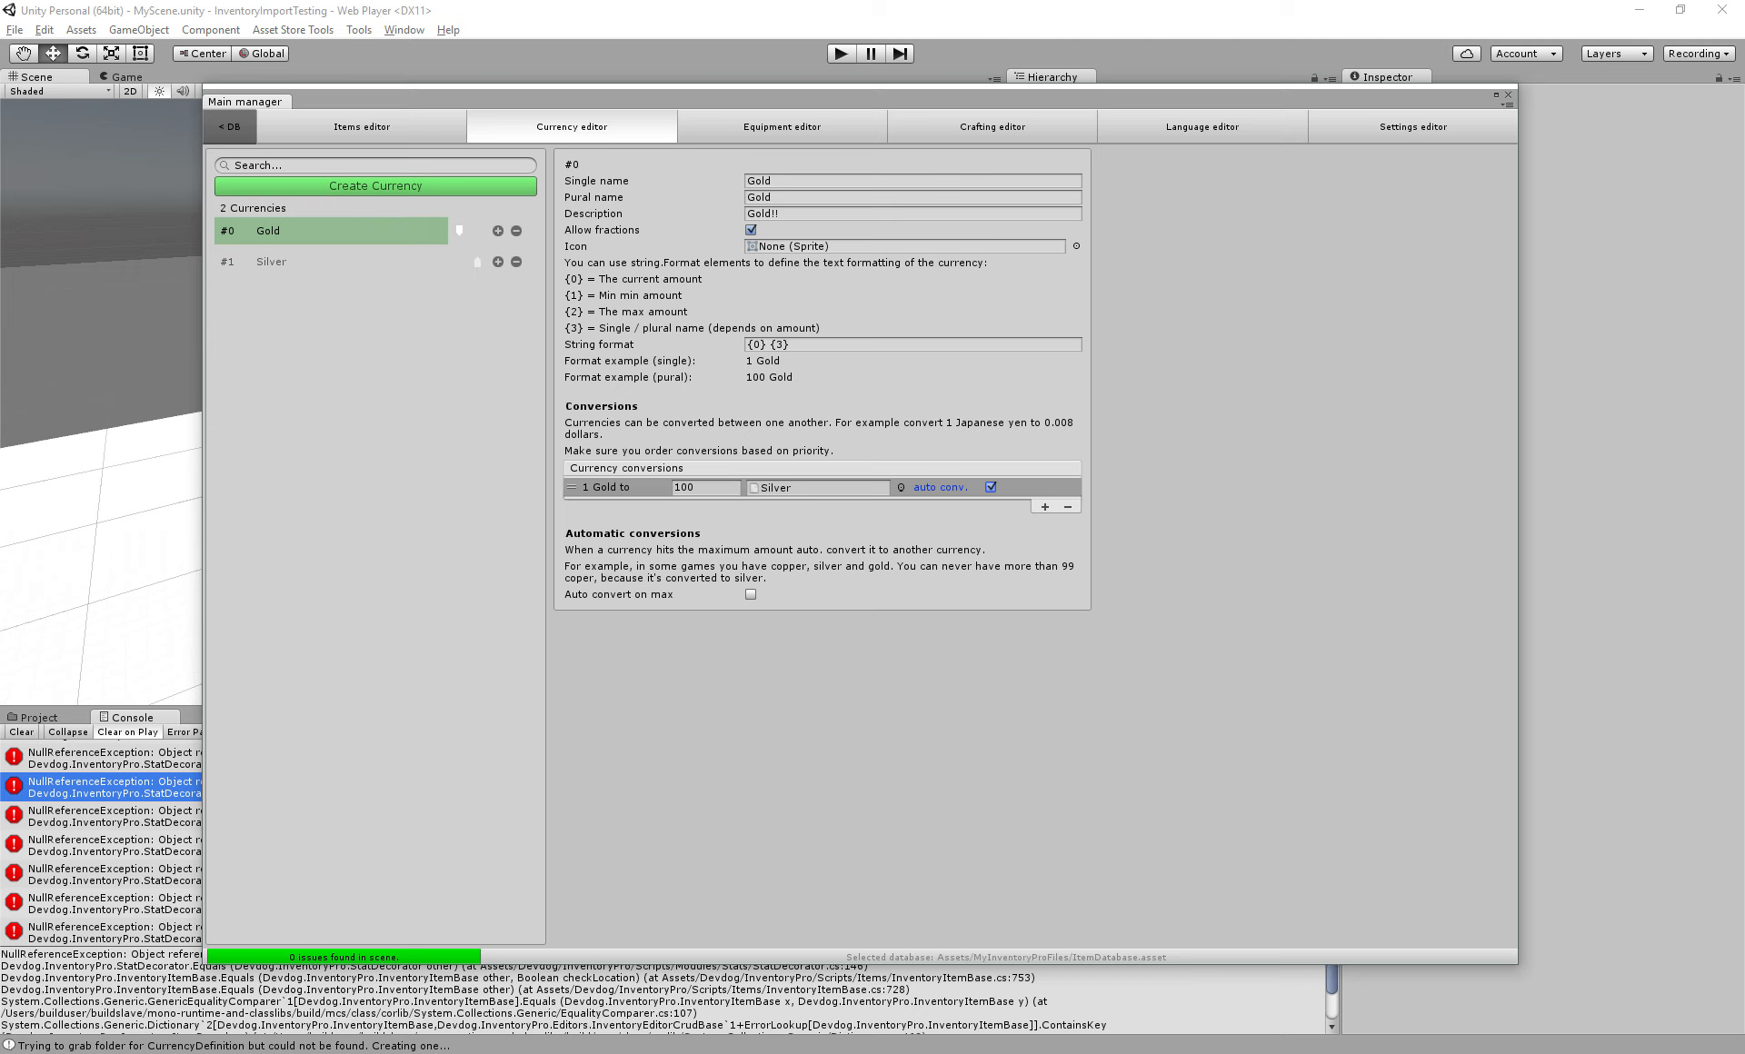
pyautogui.click(751, 595)
# Add a conversion of 1 Silver to 0.01 Gold to the Silver currency and enable Auto convert on max
pyautogui.click(331, 262)
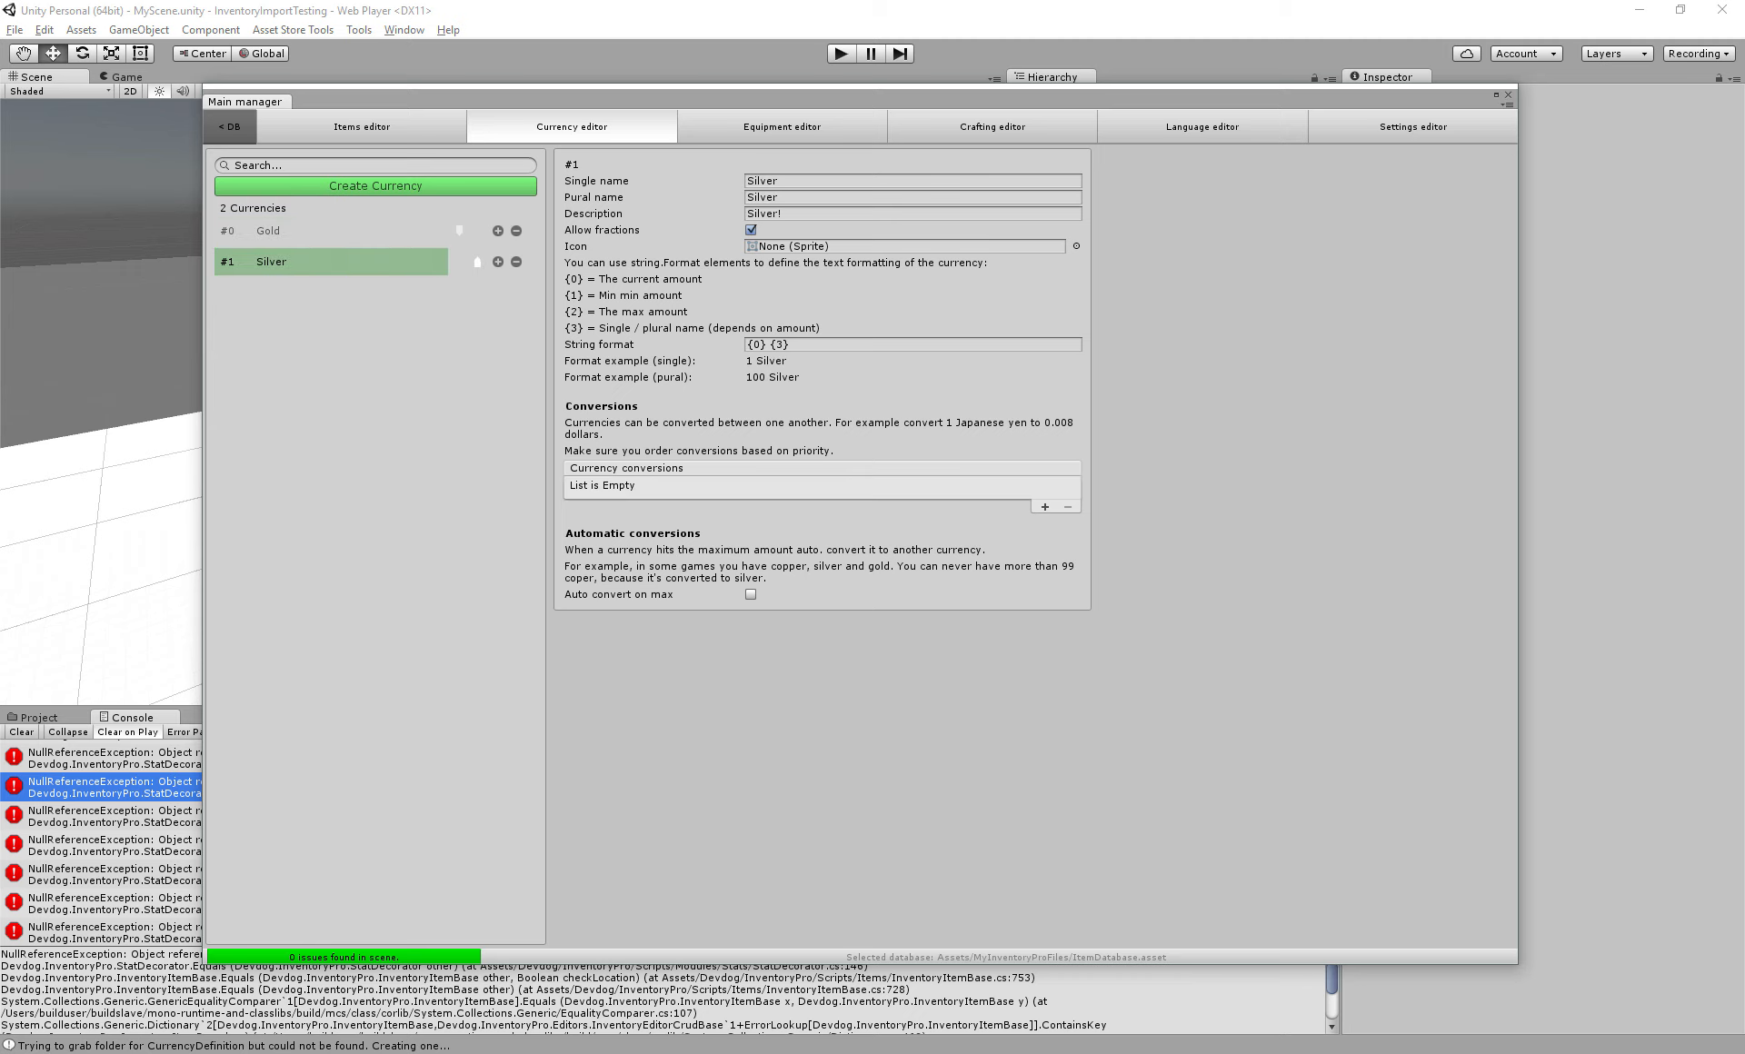
pyautogui.click(1046, 508)
pyautogui.click(901, 487)
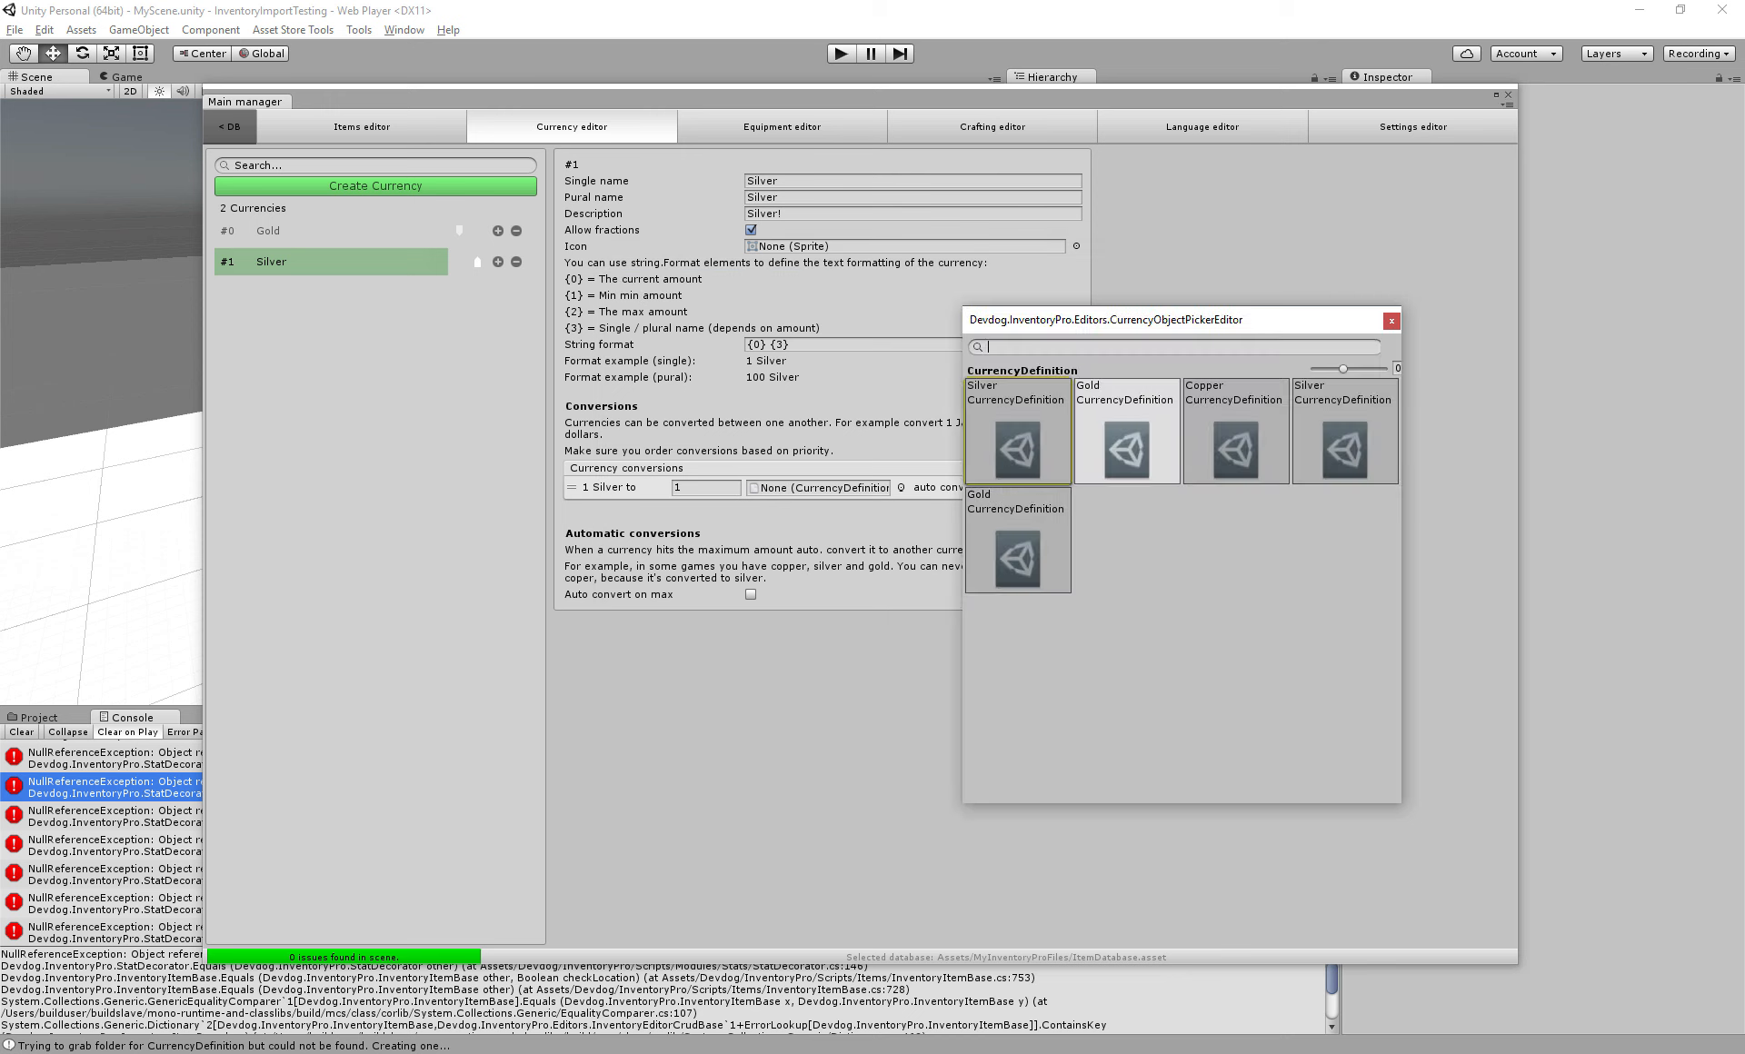
pyautogui.doubleClick(1127, 431)
pyautogui.click(706, 488)
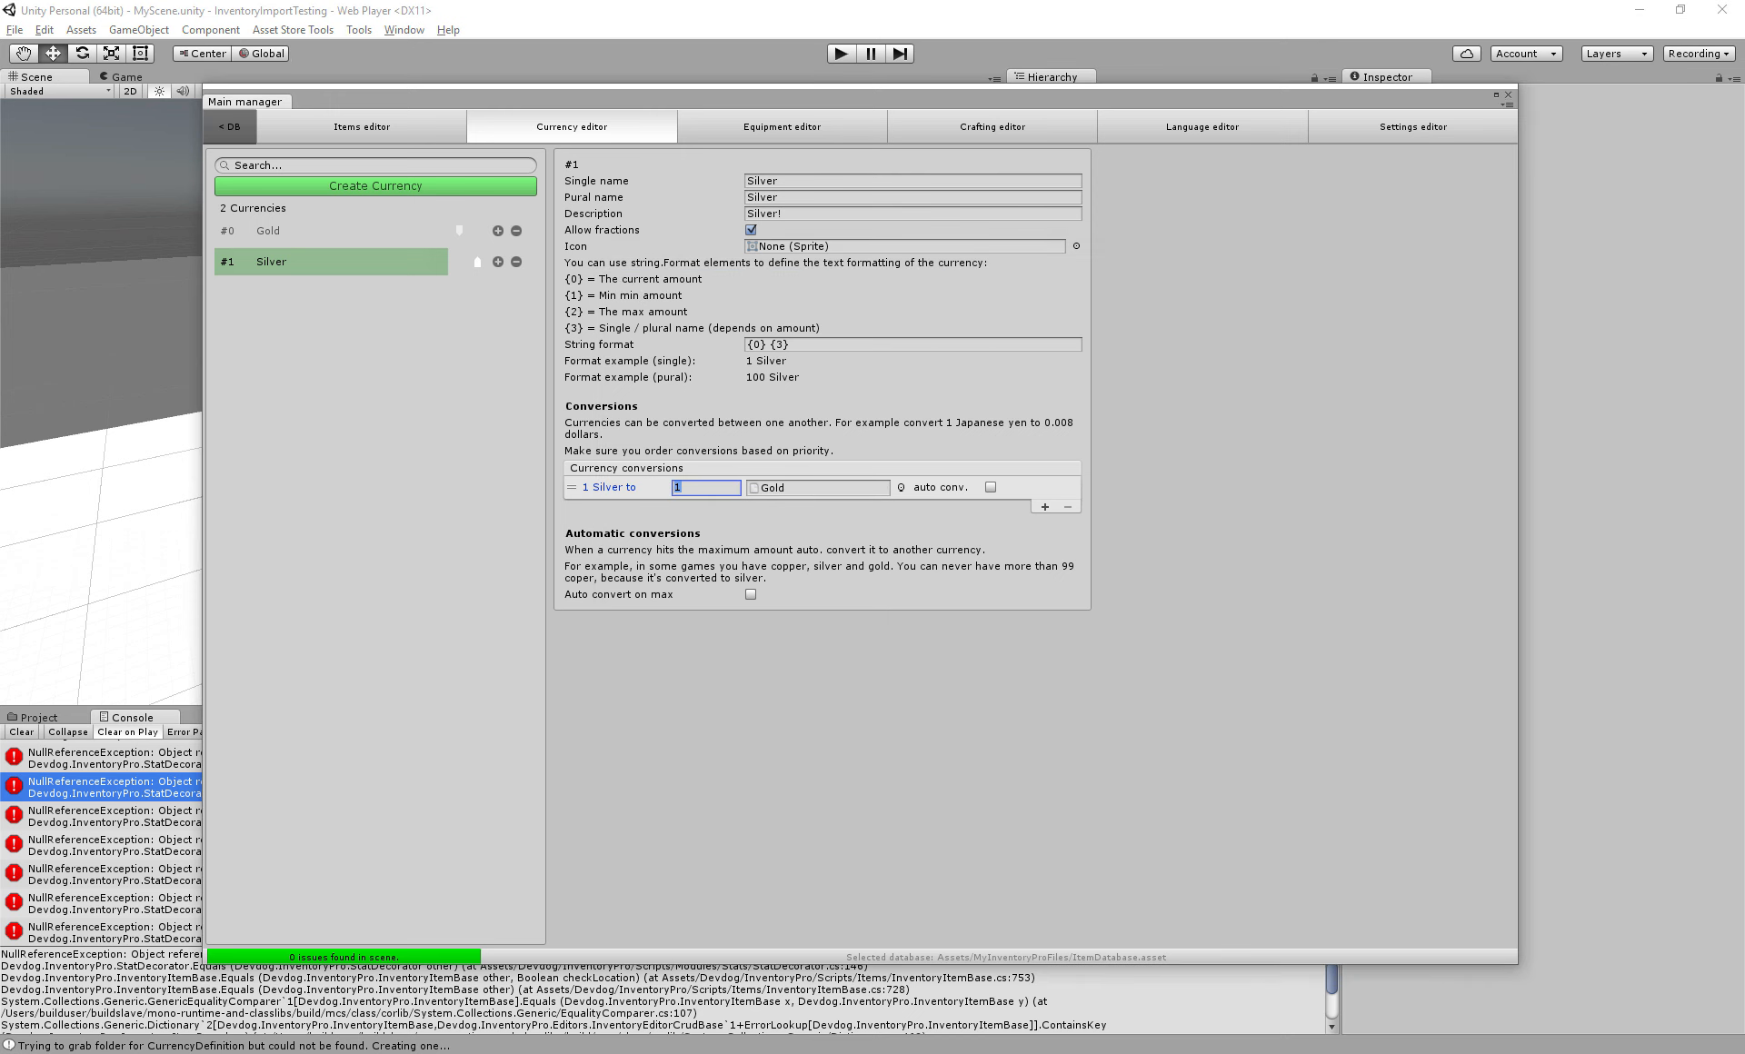
pyautogui.write('0.01')
pyautogui.press('Tab')
pyautogui.press('space')
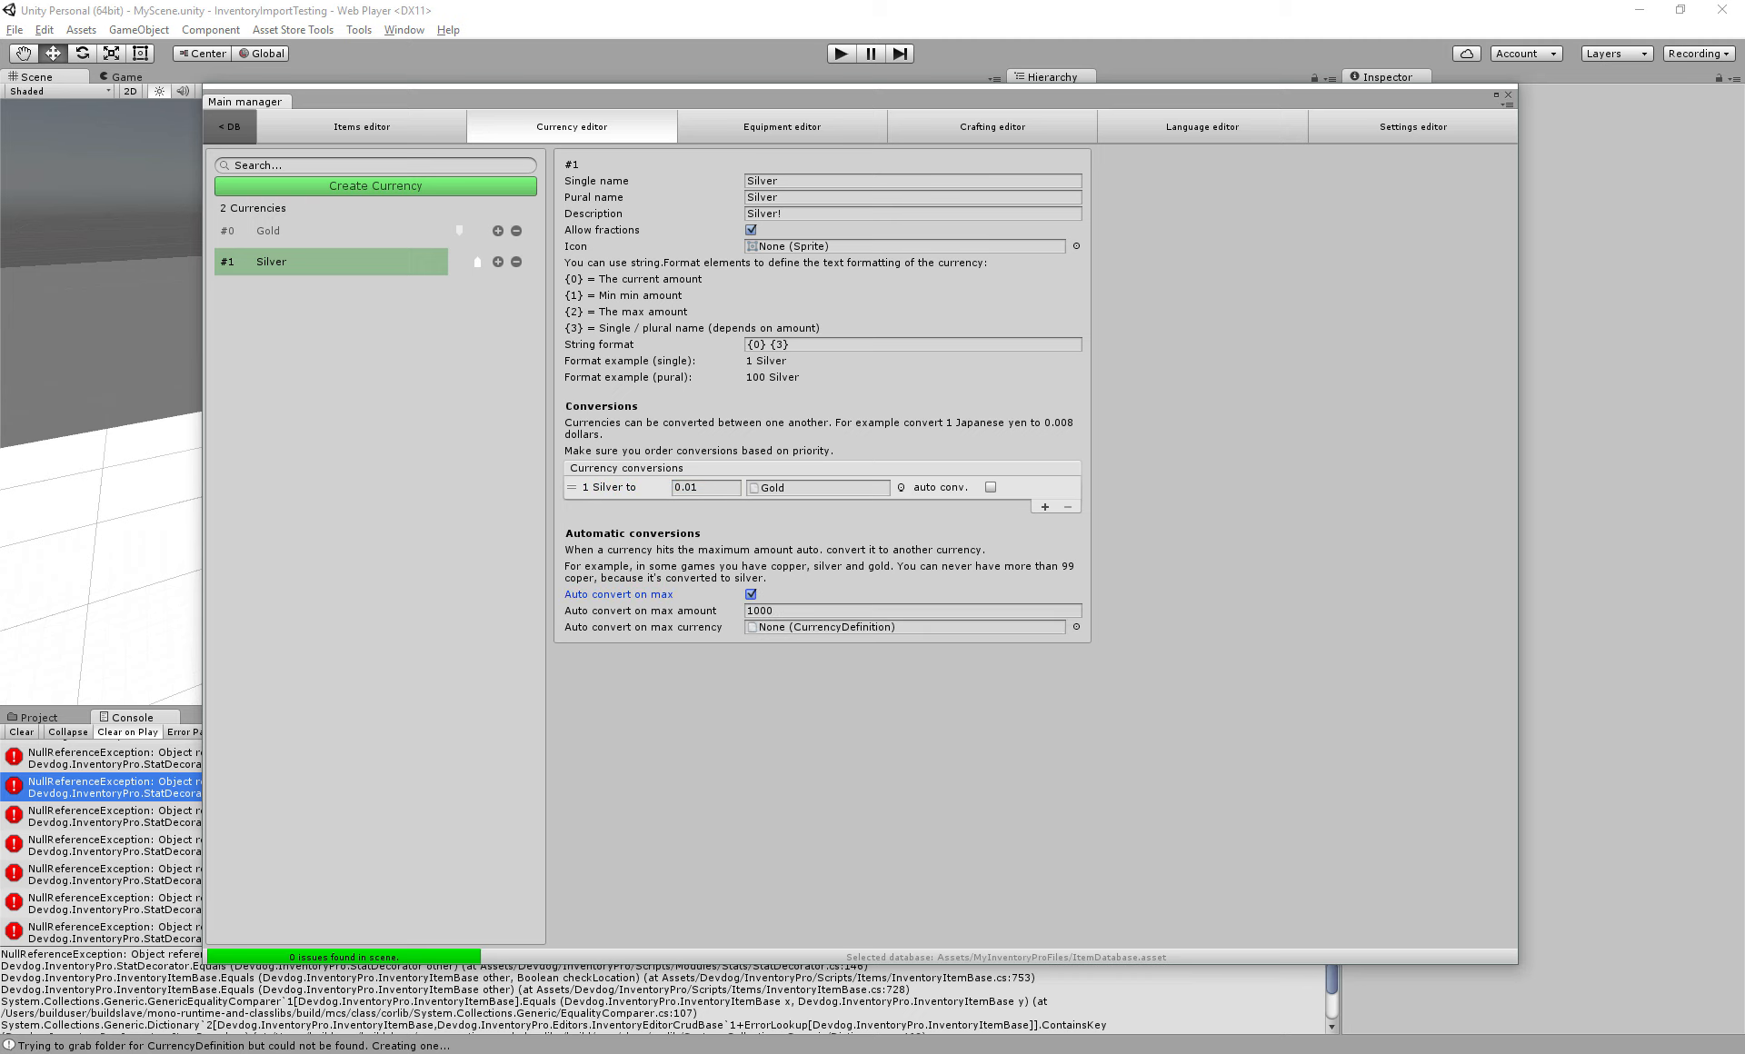
# Set Silver's auto convert on max amount to 100 and its target currency to Gold
pyautogui.press('Tab')
pyautogui.write('100')
pyautogui.click(1076, 627)
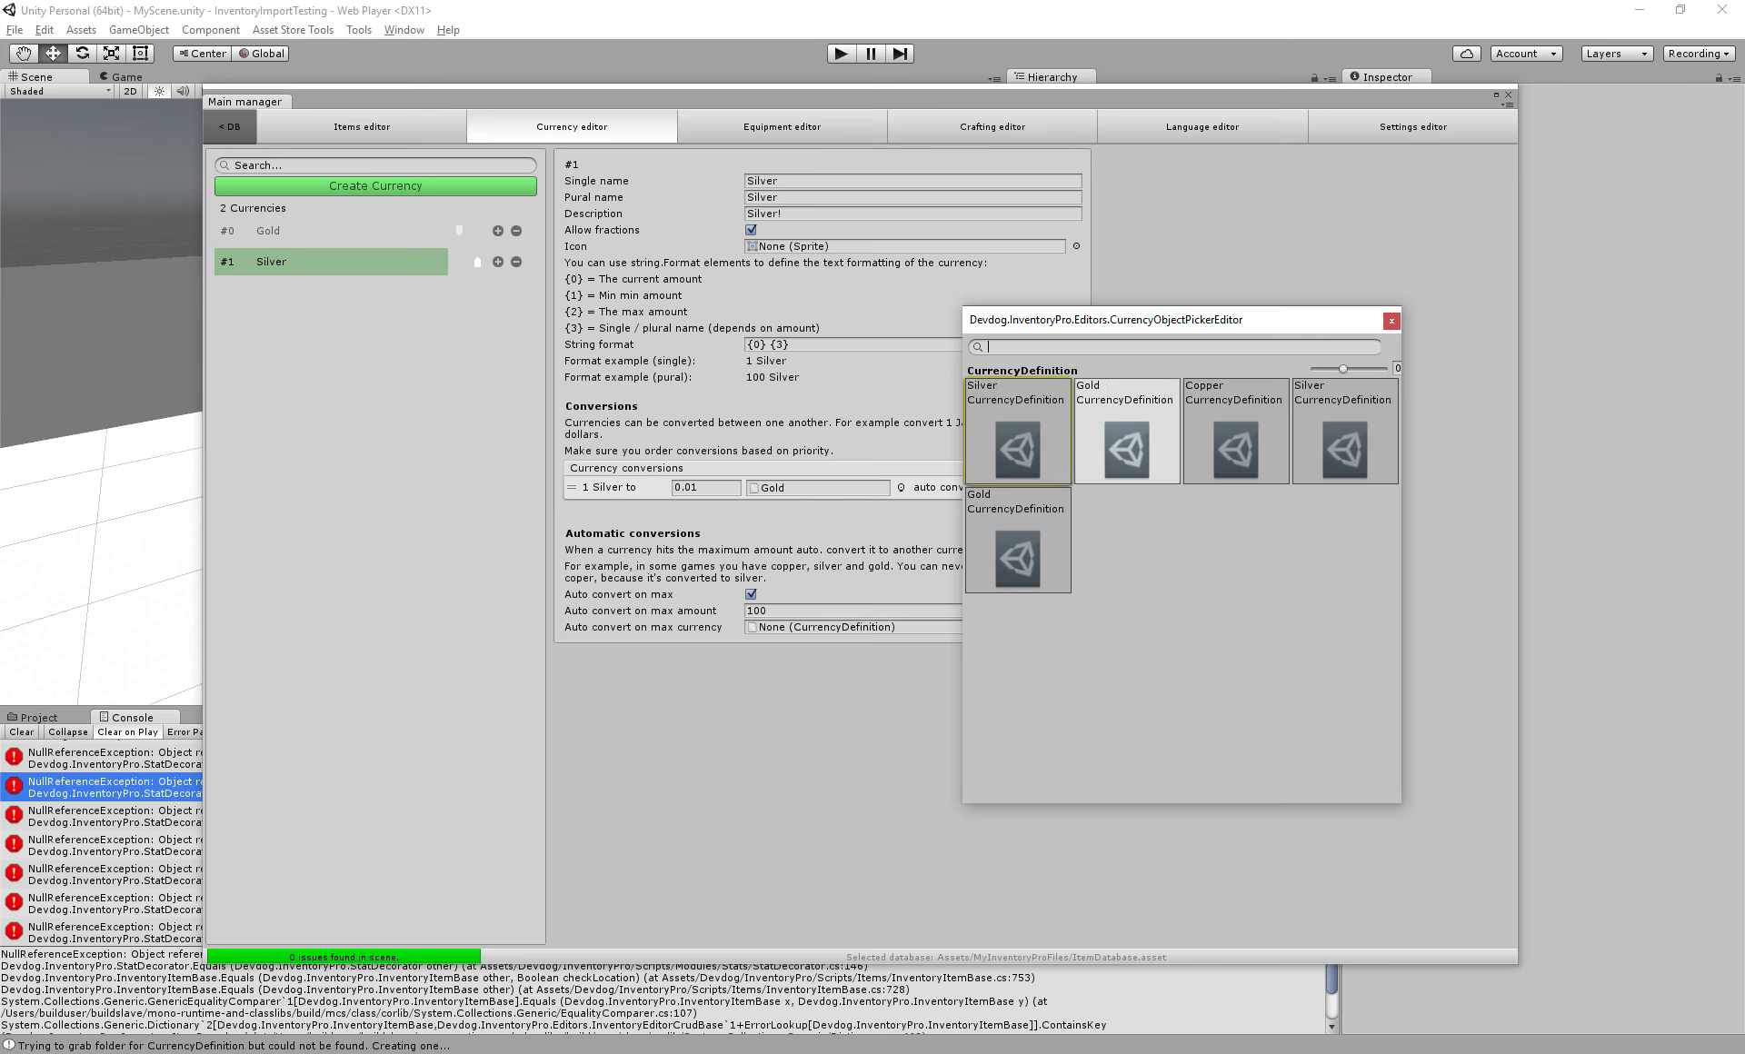
pyautogui.click(1127, 436)
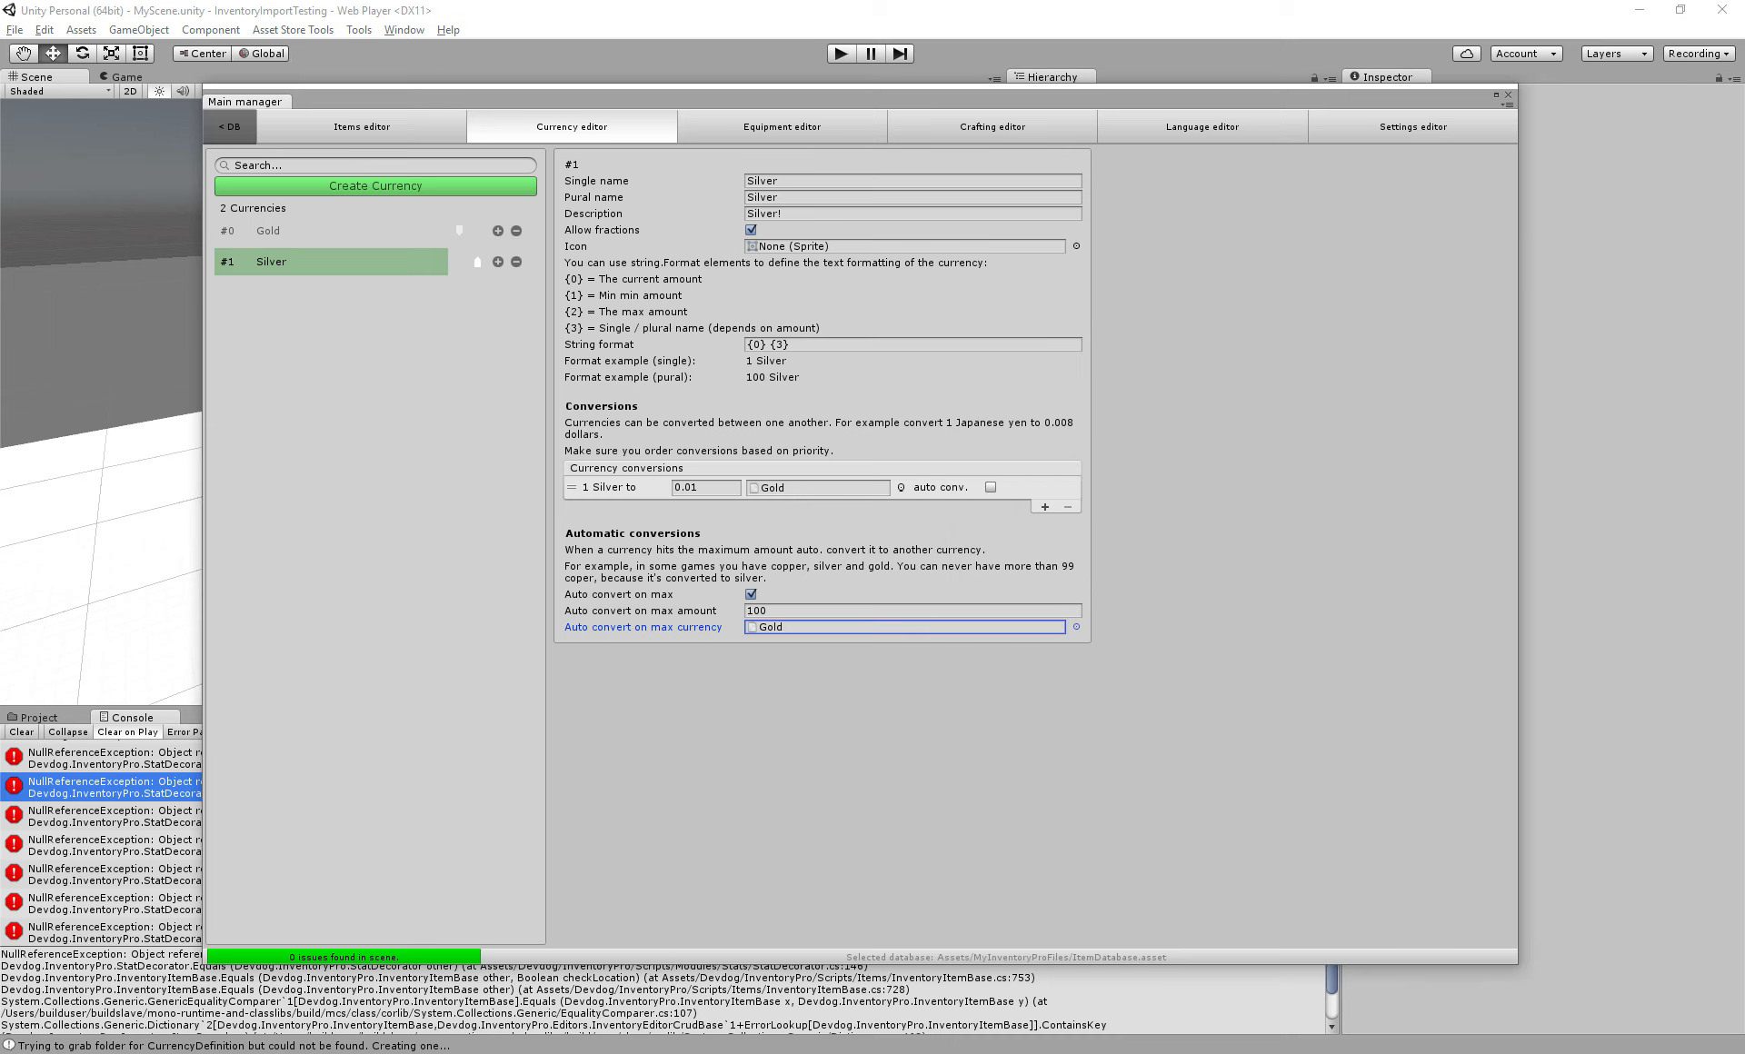
pyautogui.click(876, 610)
pyautogui.click(876, 627)
# Enable auto conversion on the Silver currency's 0.01 Gold conversion
pyautogui.click(706, 488)
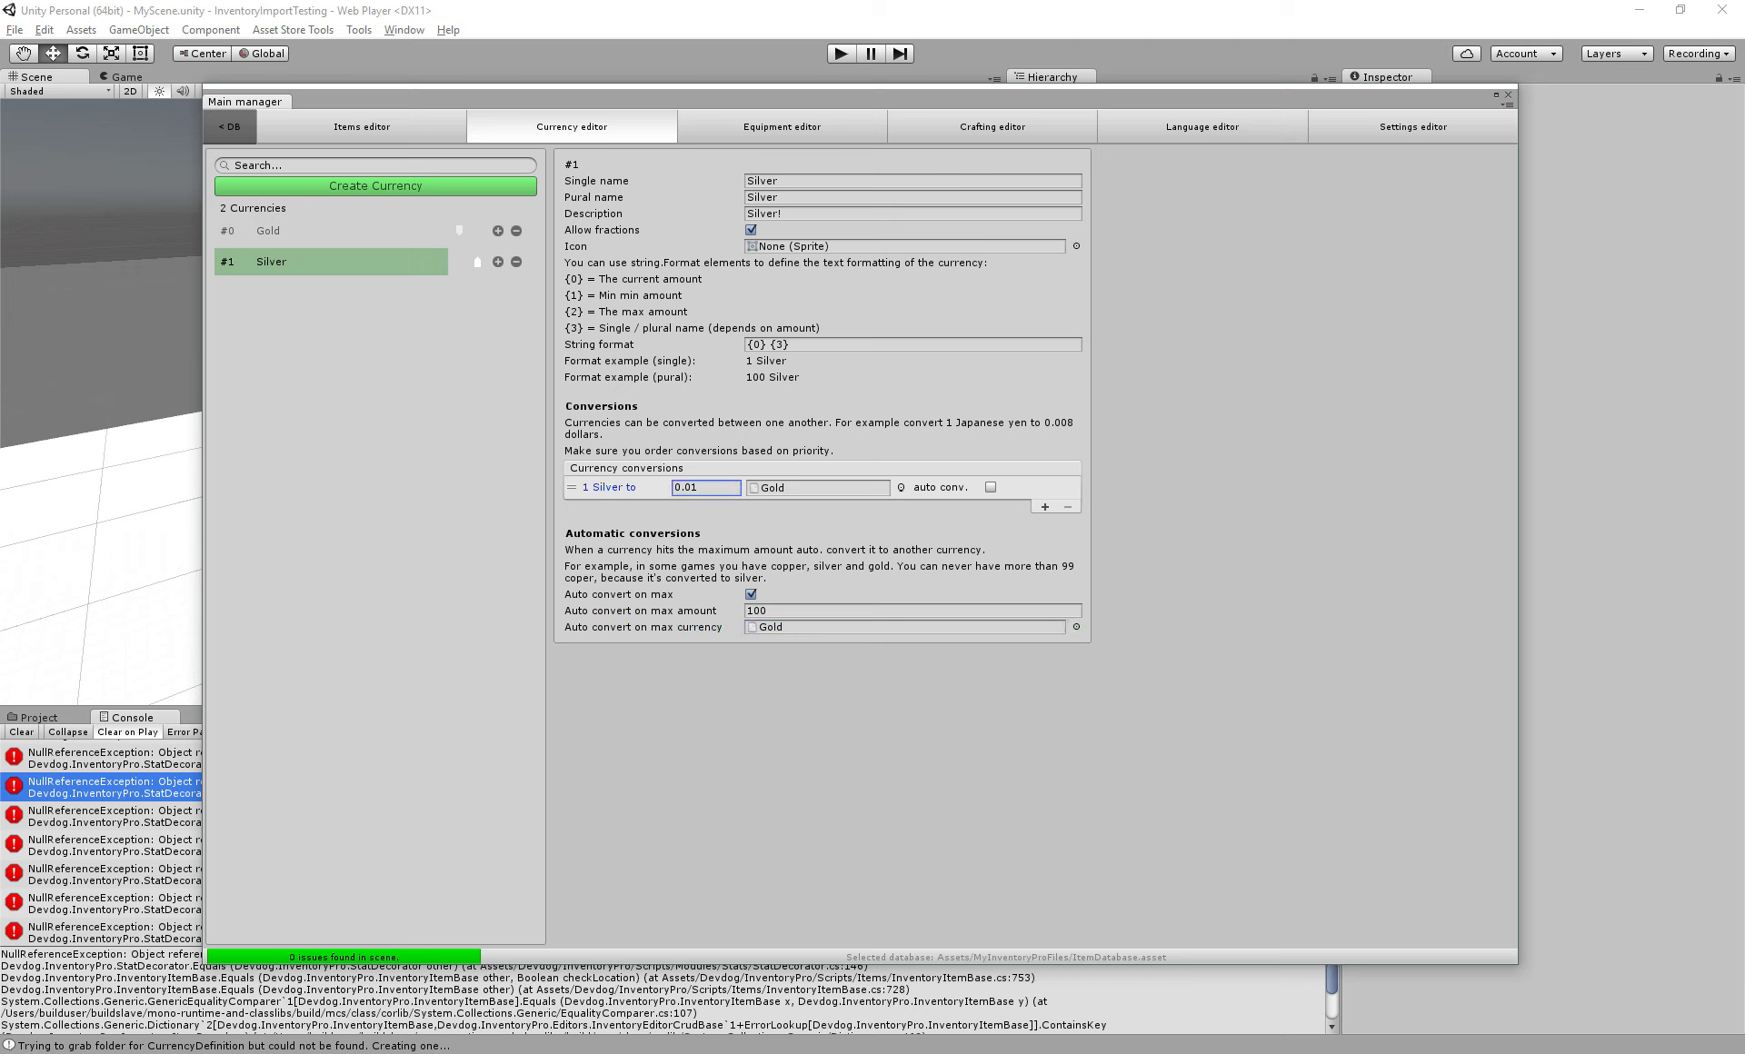
pyautogui.doubleClick(687, 489)
pyautogui.click(990, 488)
# Disable Allow fractions for the Gold currency
pyautogui.click(331, 231)
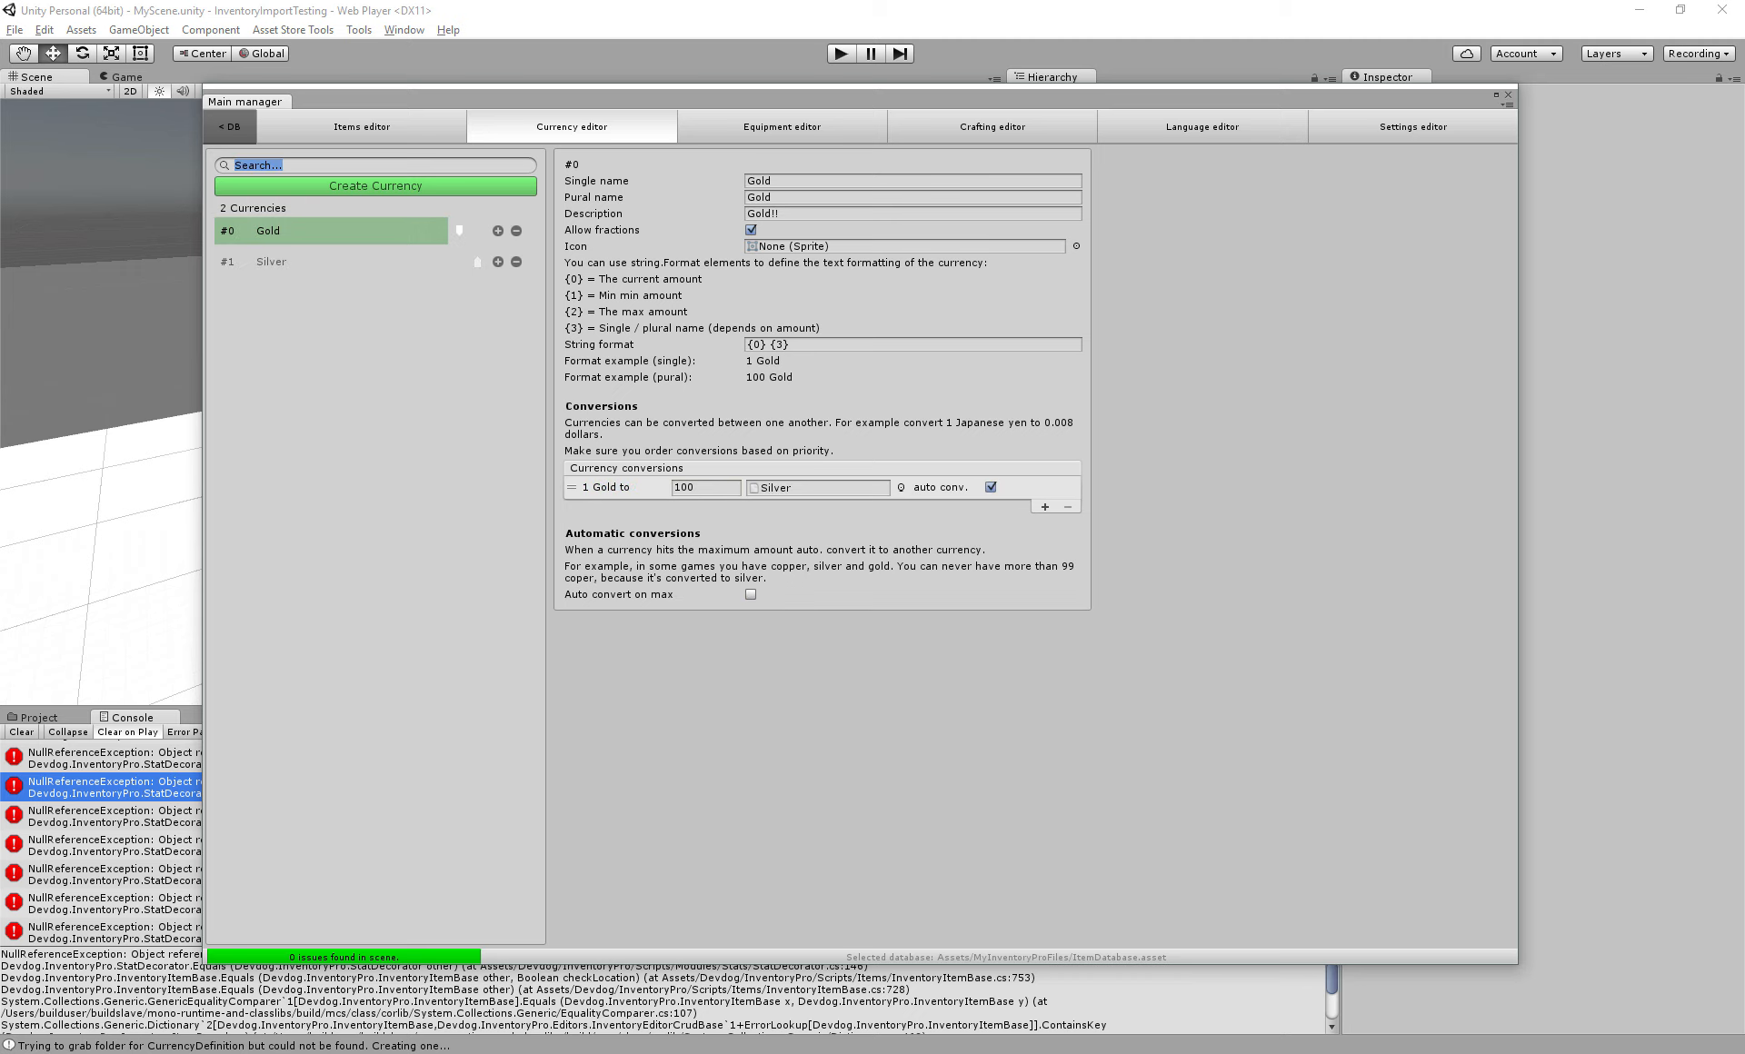
pyautogui.click(698, 488)
pyautogui.click(751, 594)
pyautogui.click(602, 230)
pyautogui.click(751, 230)
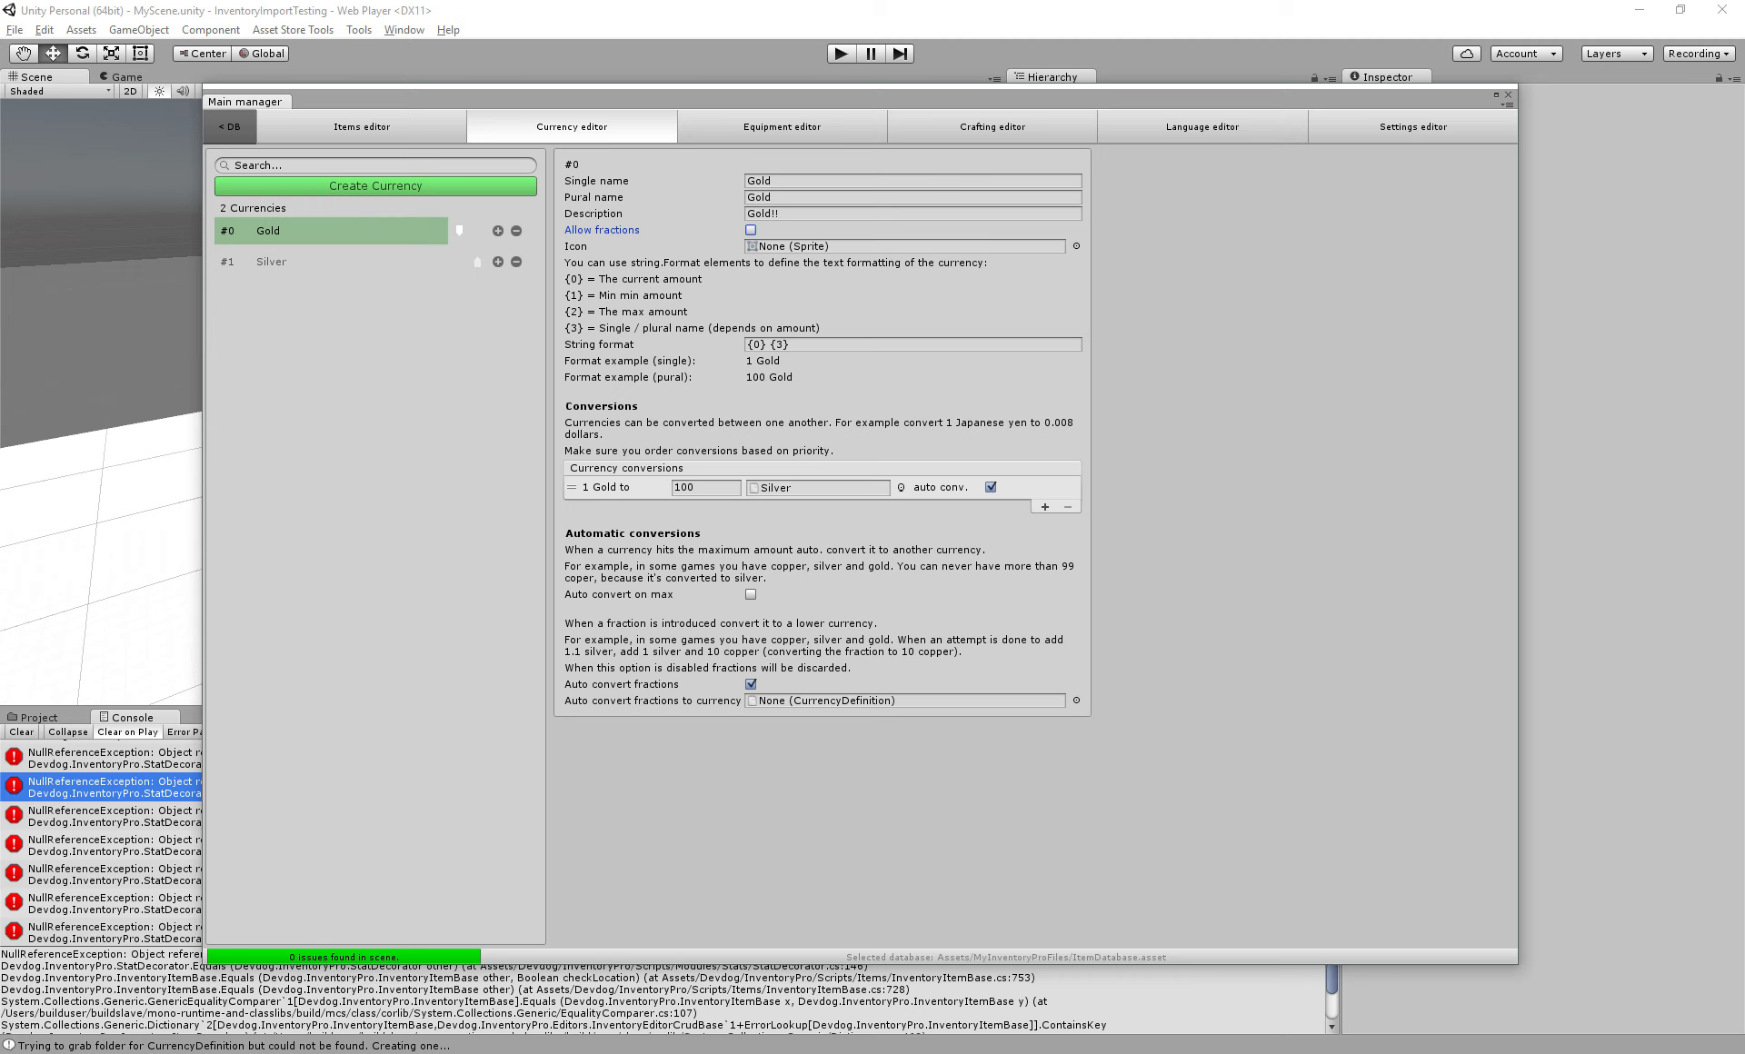
# Set Silver as the currency that Gold's fractions automatically convert to, and turn Auto convert on max off
pyautogui.click(750, 594)
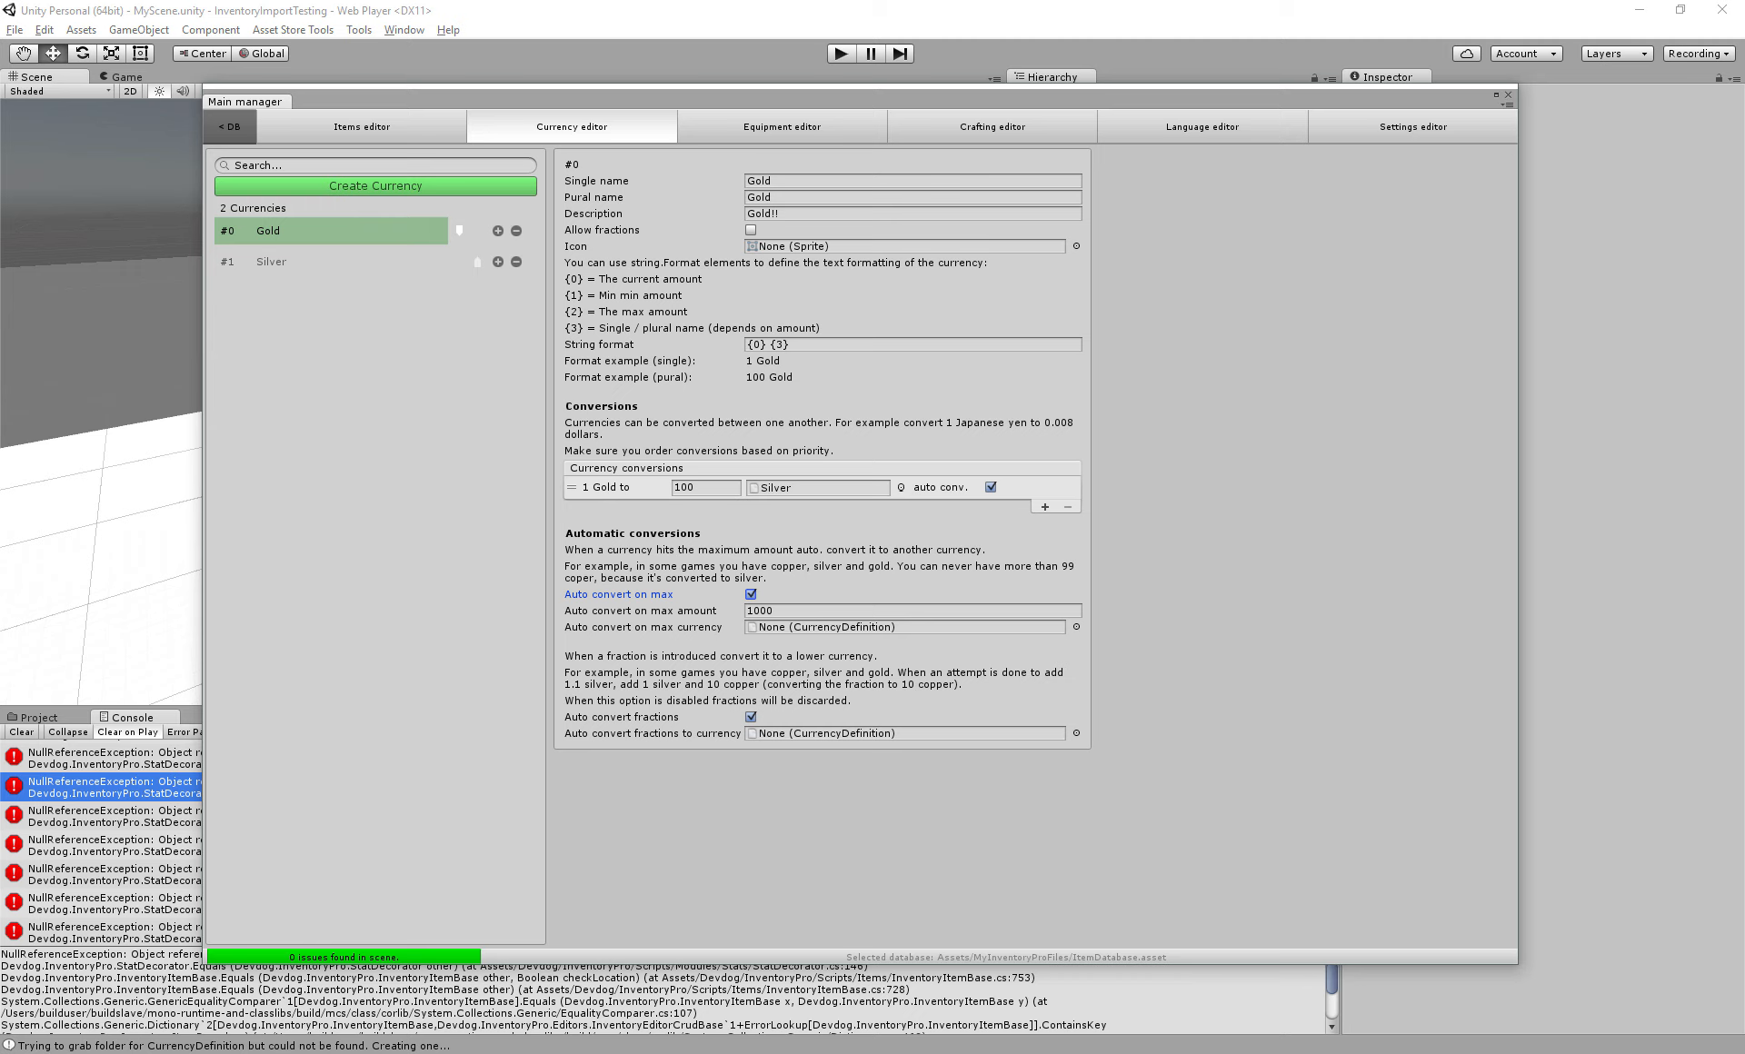
pyautogui.click(800, 611)
pyautogui.click(621, 717)
pyautogui.click(652, 734)
pyautogui.click(1076, 734)
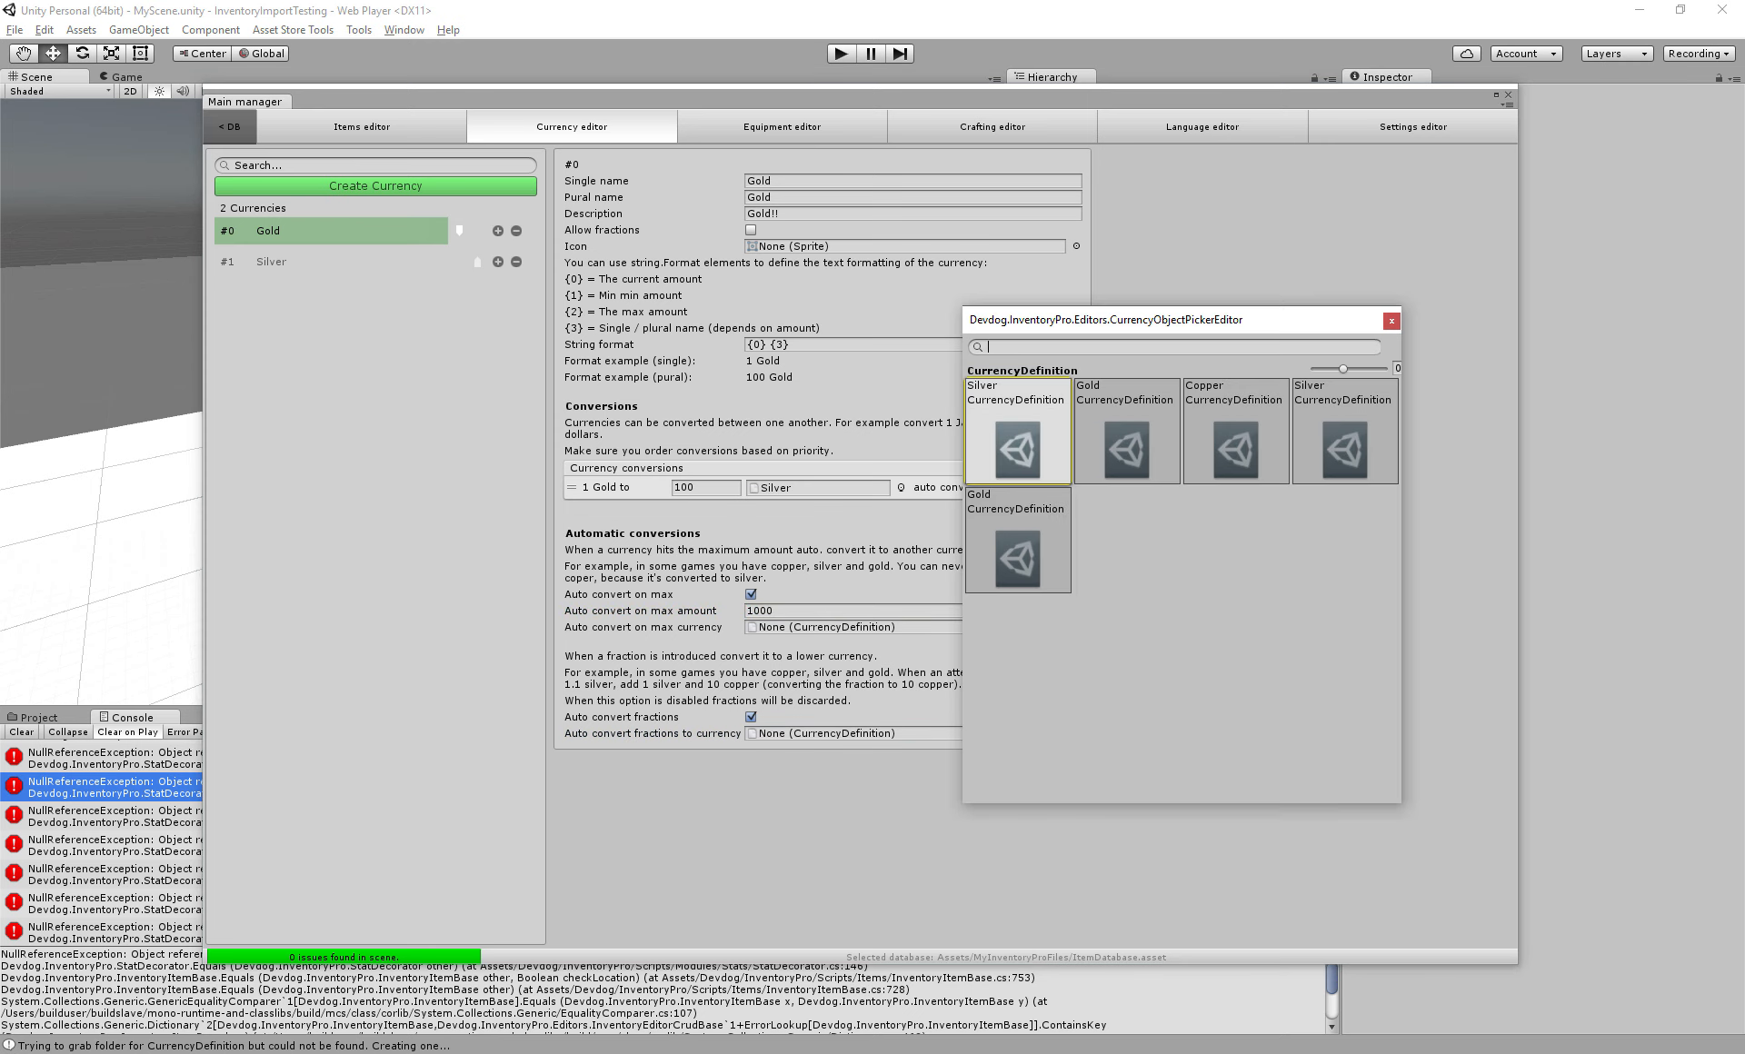
pyautogui.click(1018, 432)
pyautogui.click(1076, 627)
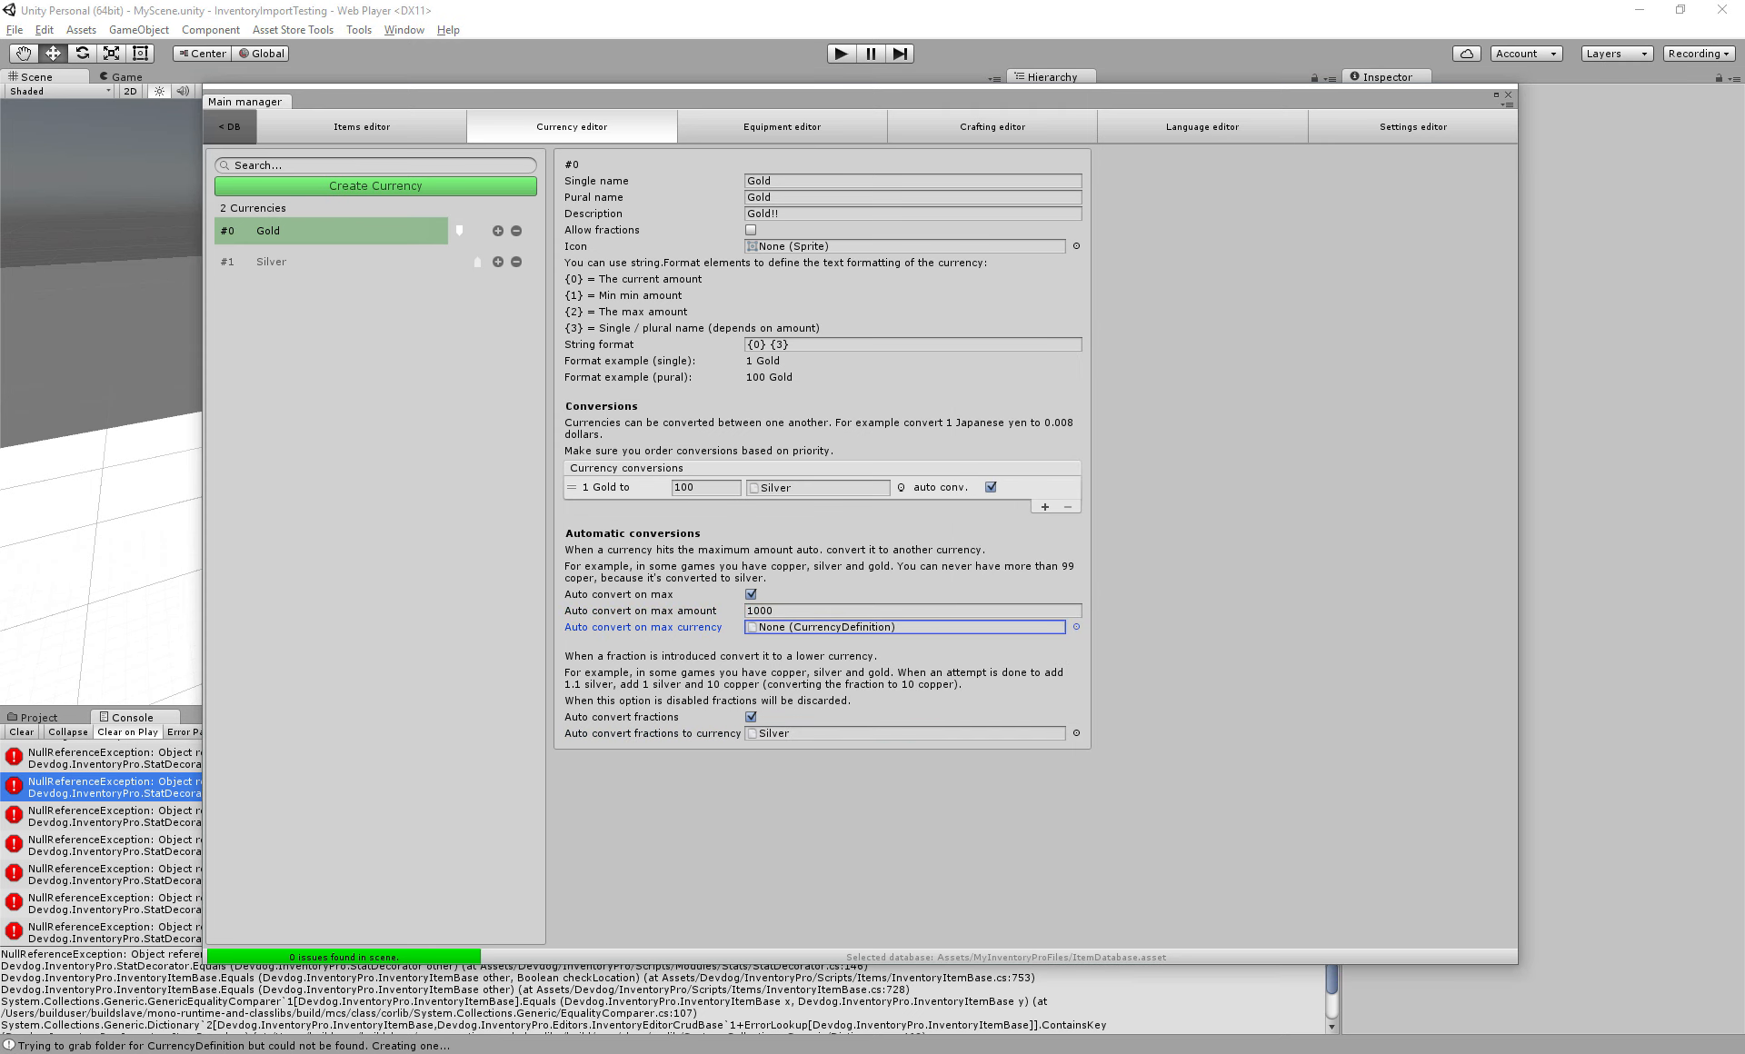
pyautogui.click(751, 594)
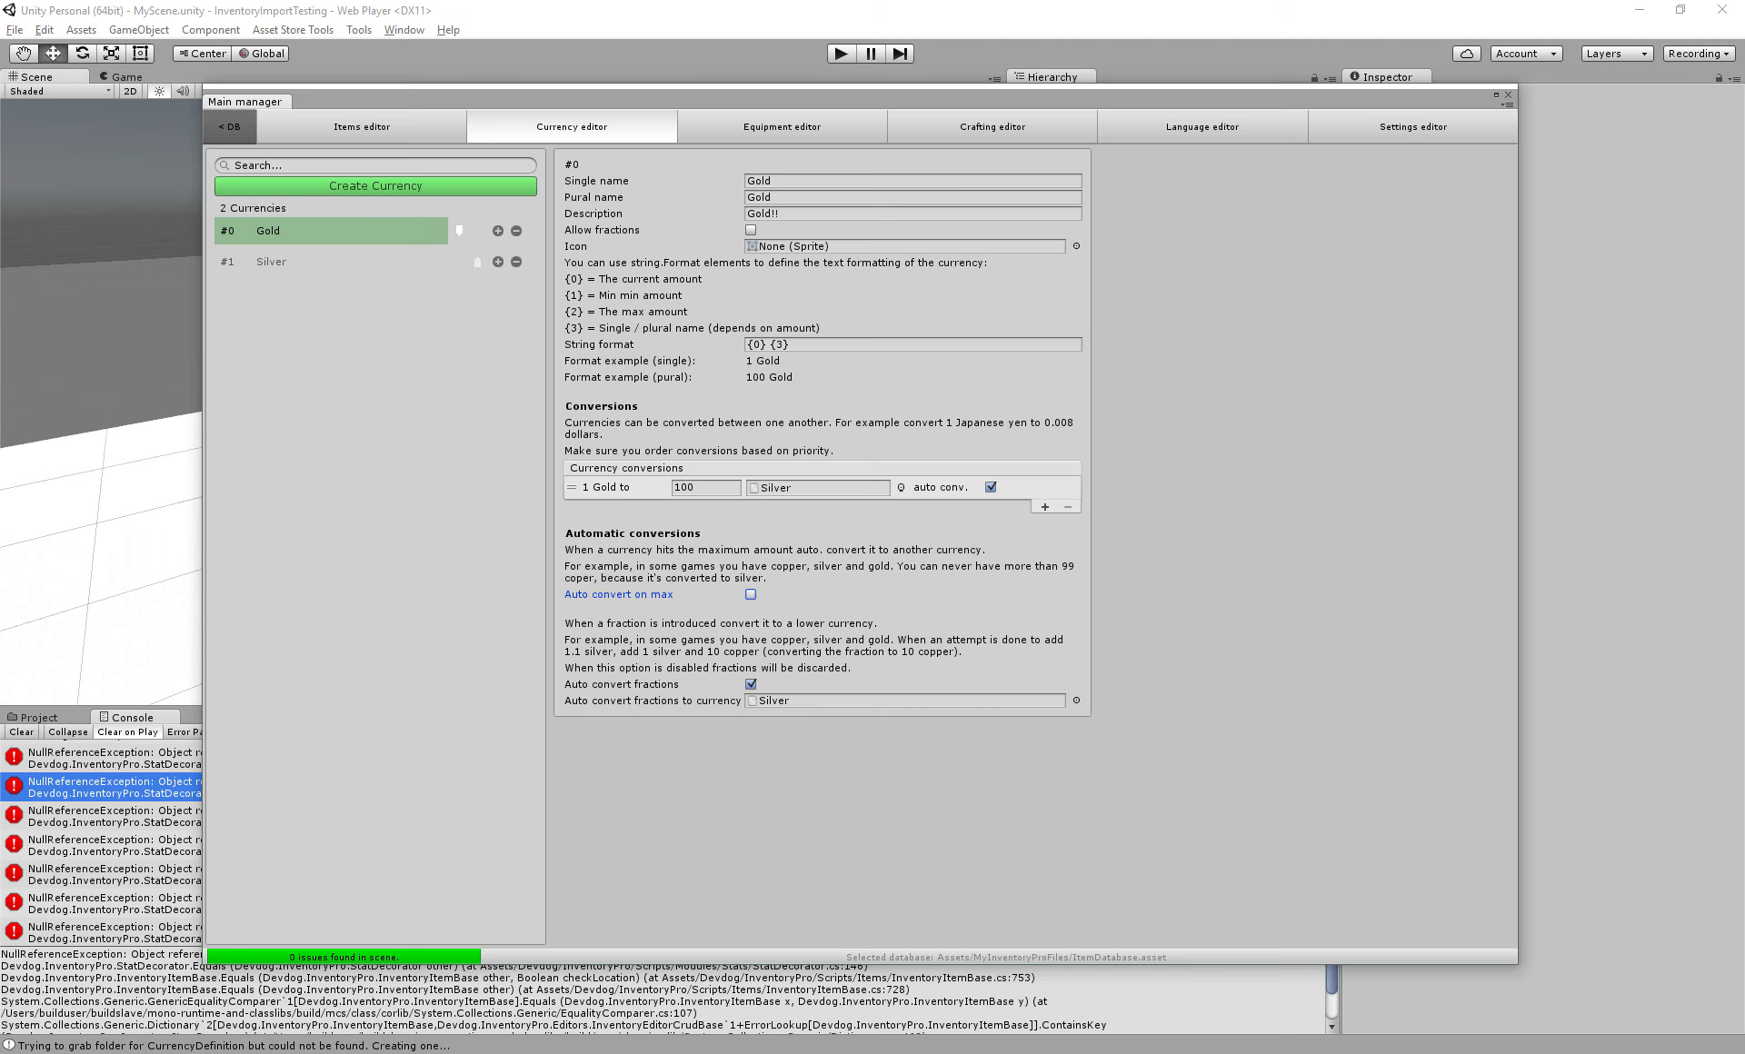
# Assign the Ravenmore gold coin sprite as the Gold currency's icon
pyautogui.click(1077, 246)
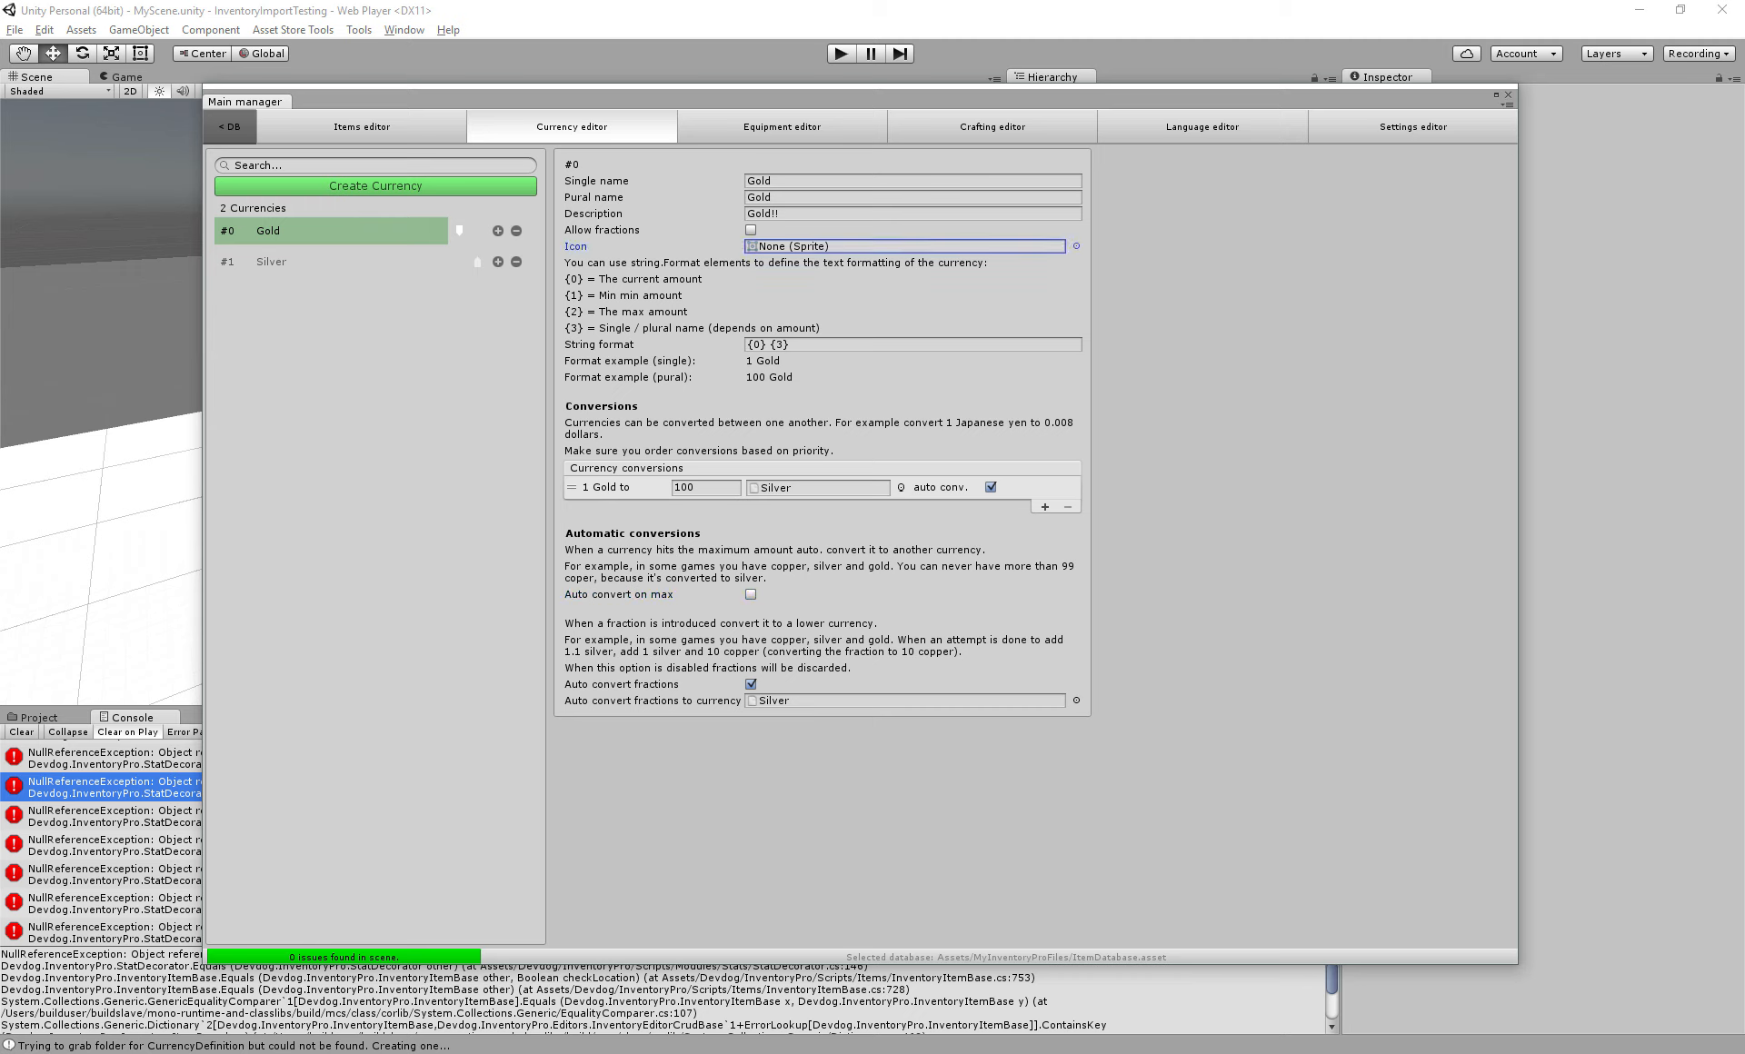
pyautogui.click(751, 230)
pyautogui.click(752, 217)
pyautogui.click(751, 230)
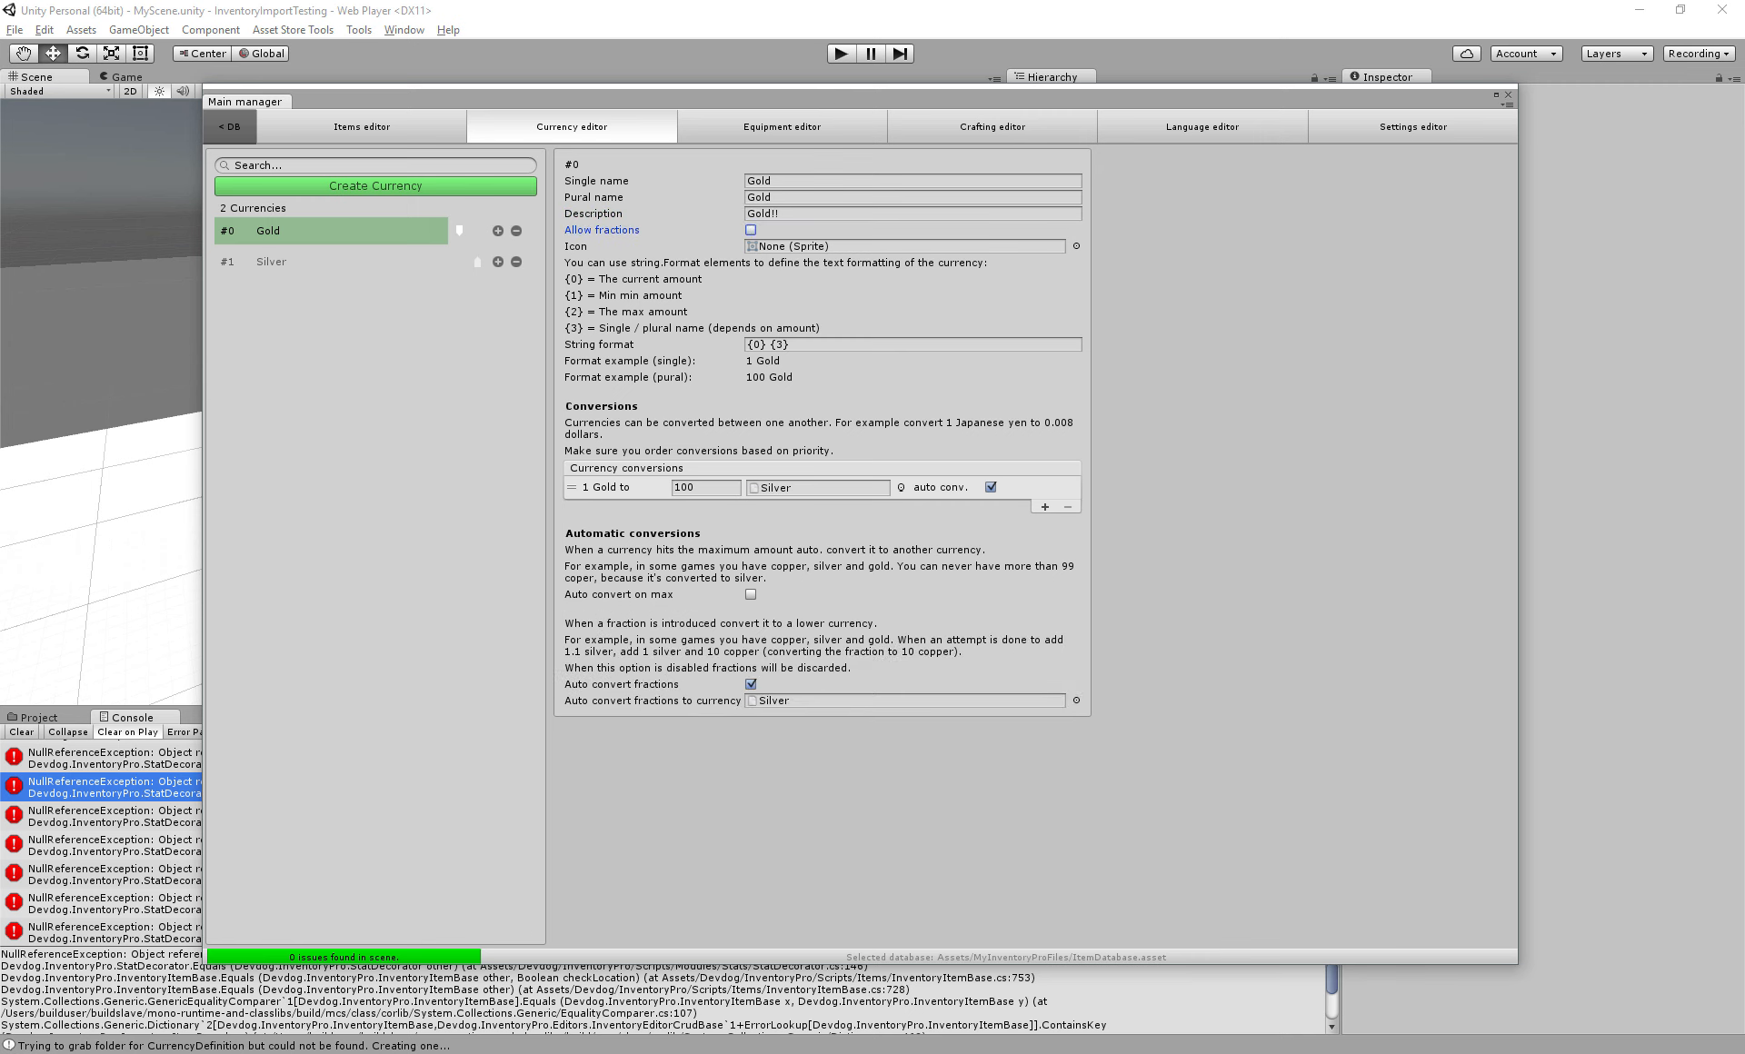
pyautogui.click(1077, 247)
pyautogui.scroll(-3, 984, 527)
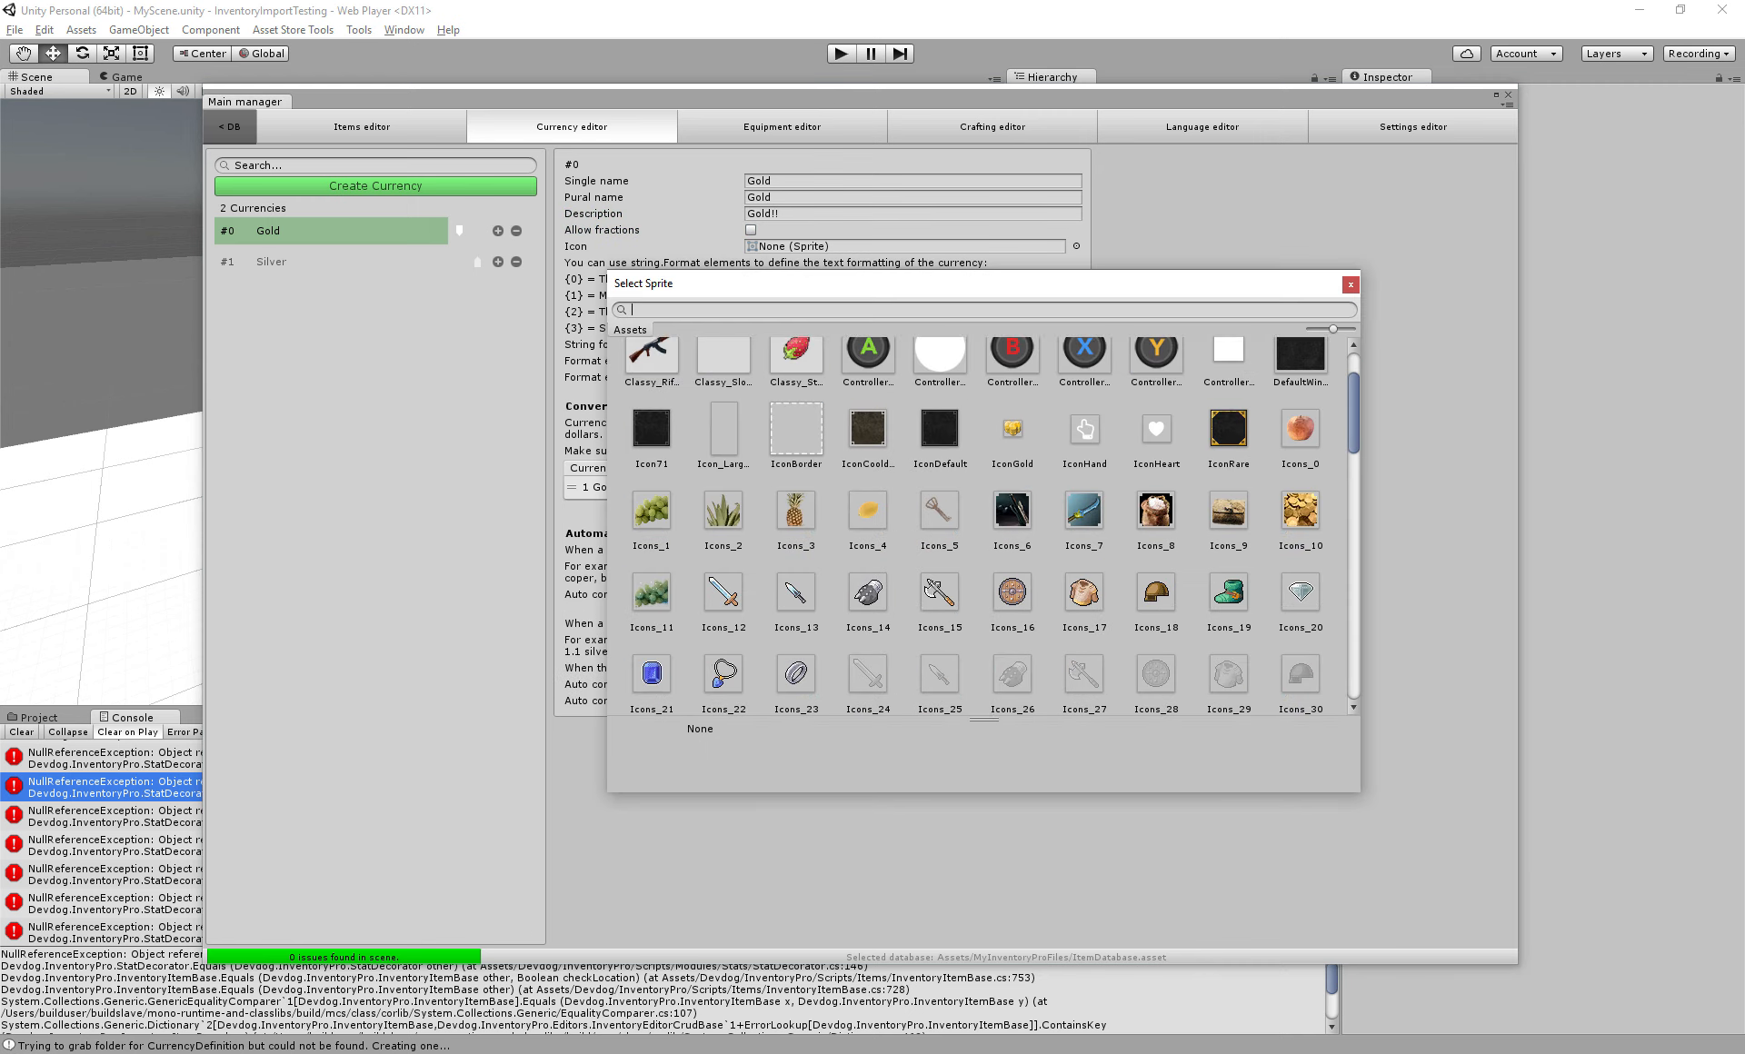
pyautogui.write('gold')
pyautogui.press('Tab')
pyautogui.press('BackSpace')
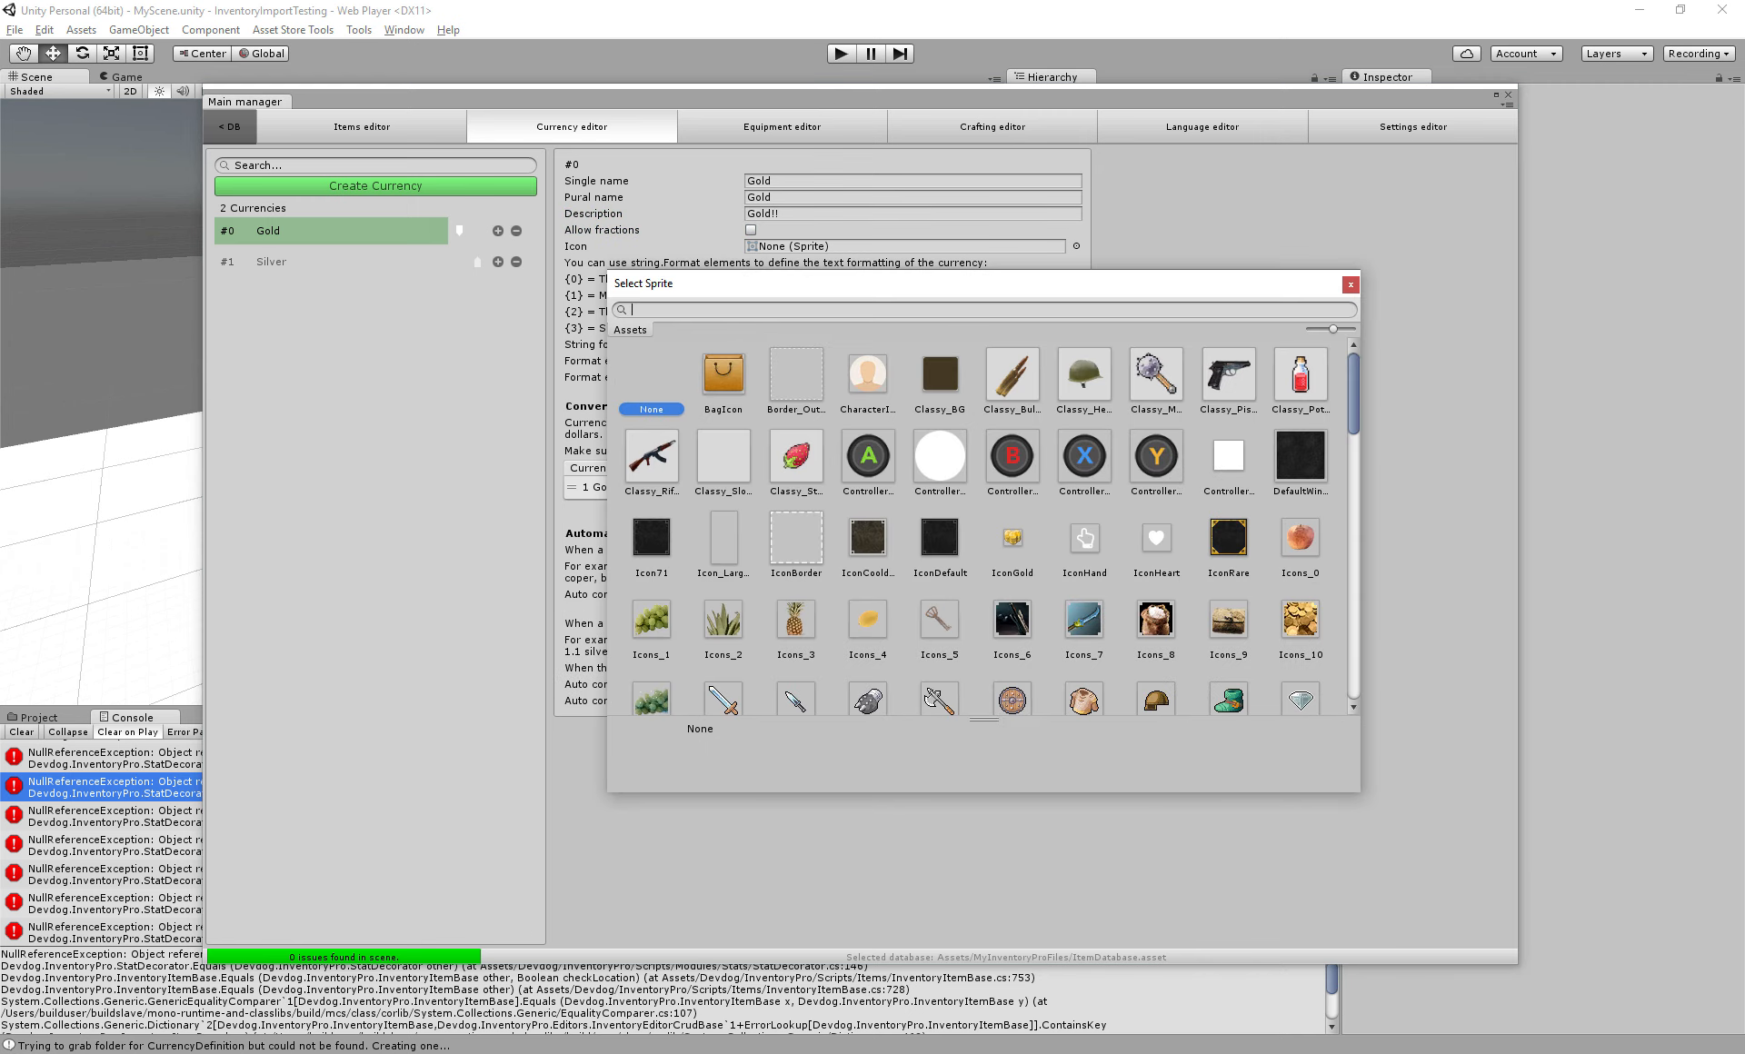
pyautogui.scroll(-10, 984, 527)
pyautogui.scroll(-3, 984, 527)
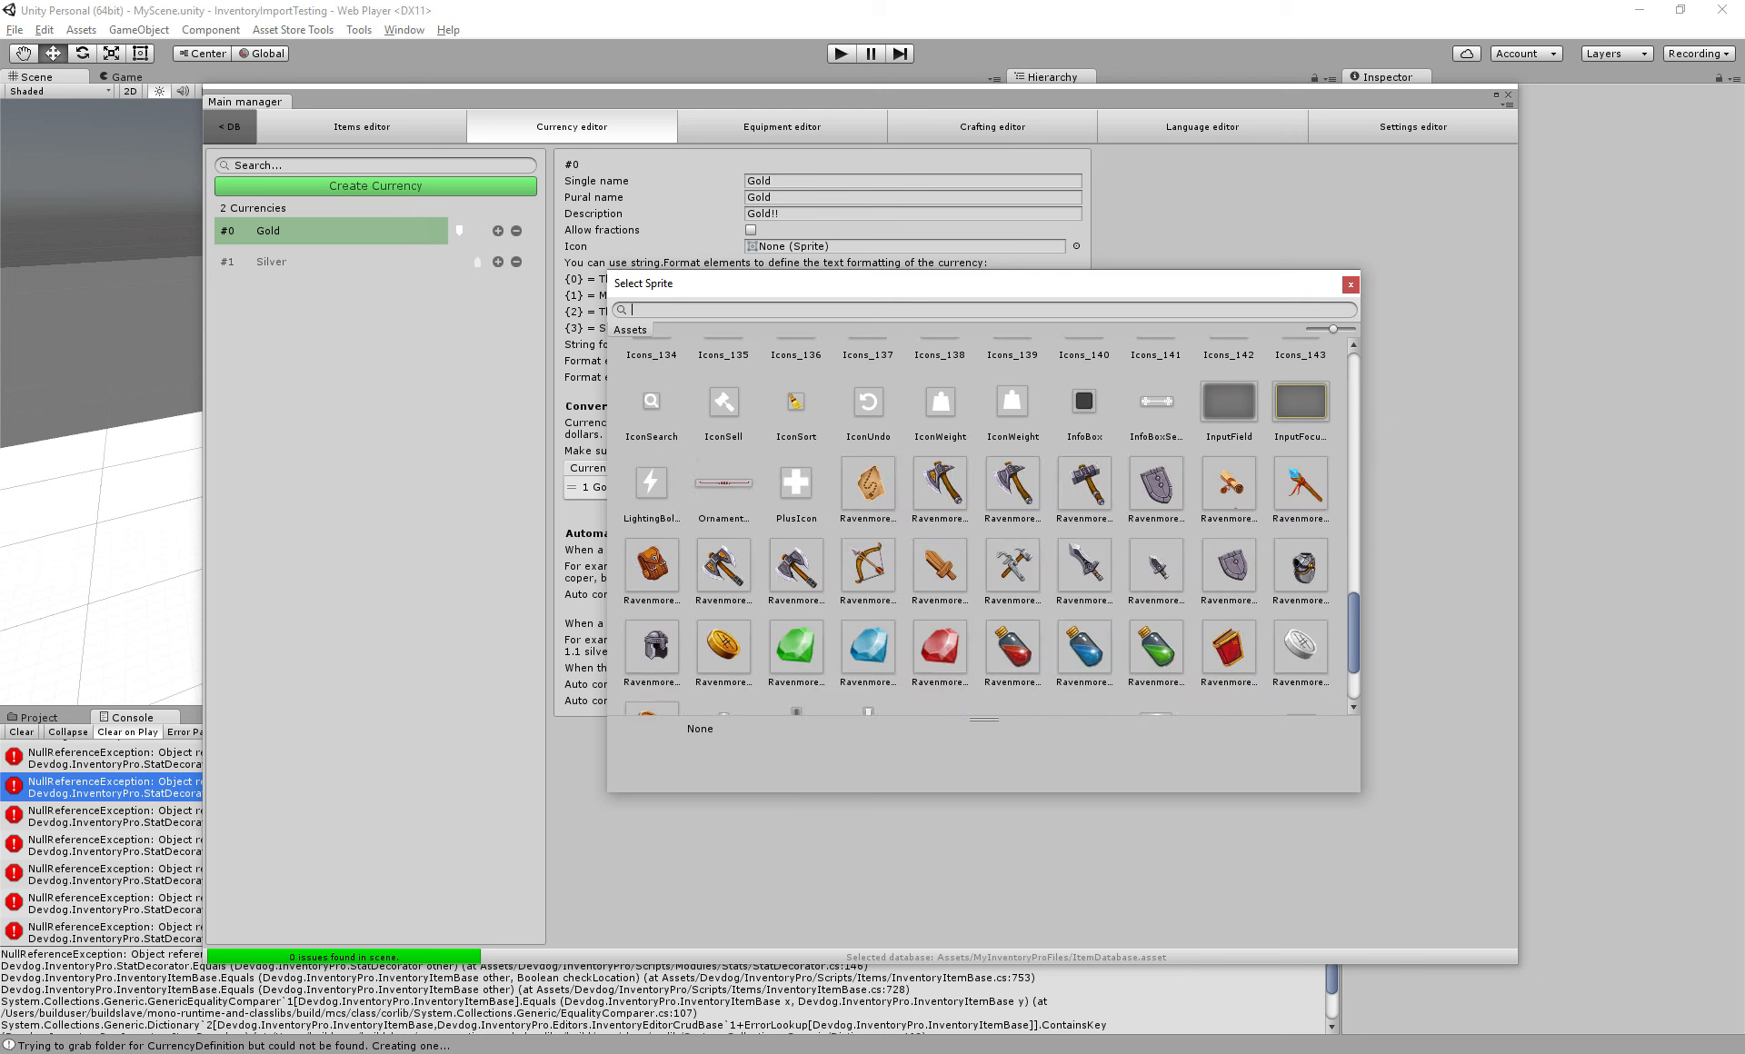
pyautogui.scroll(-2, 984, 527)
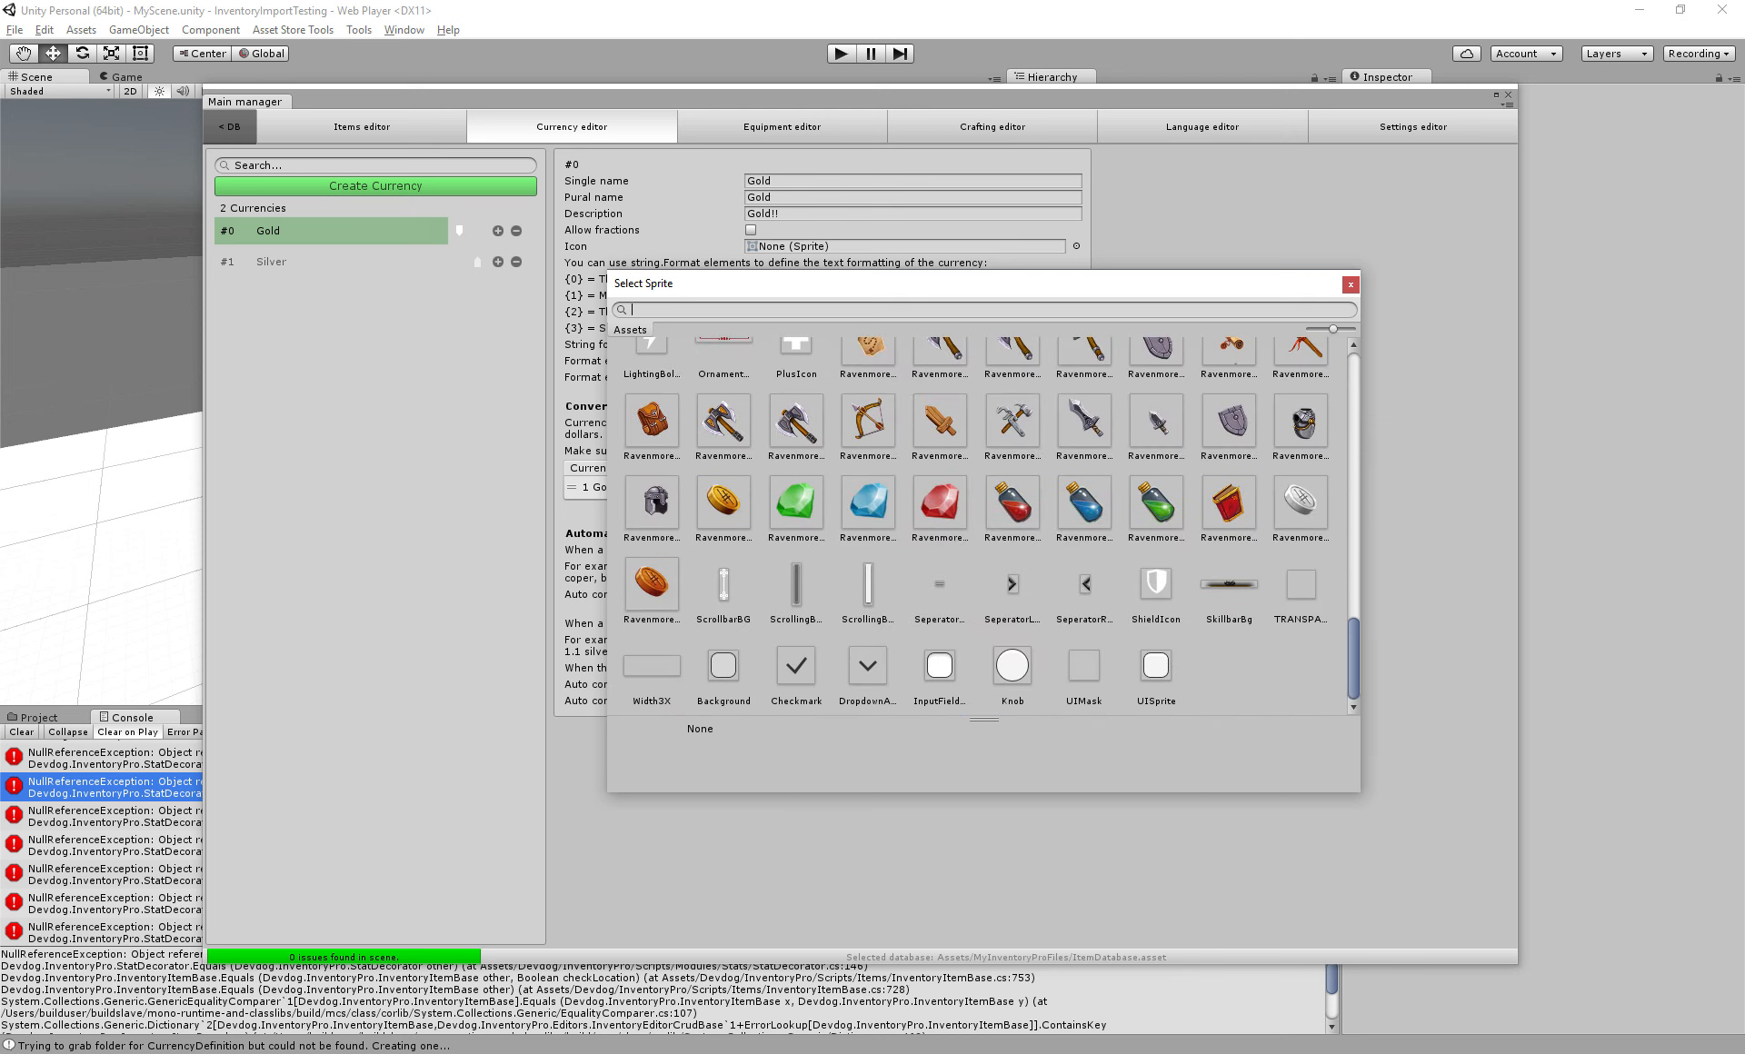
pyautogui.doubleClick(723, 502)
# Assign the silver coin sprite RavenmoreIconPack.3_26 as the Silver currency's icon
pyautogui.click(331, 262)
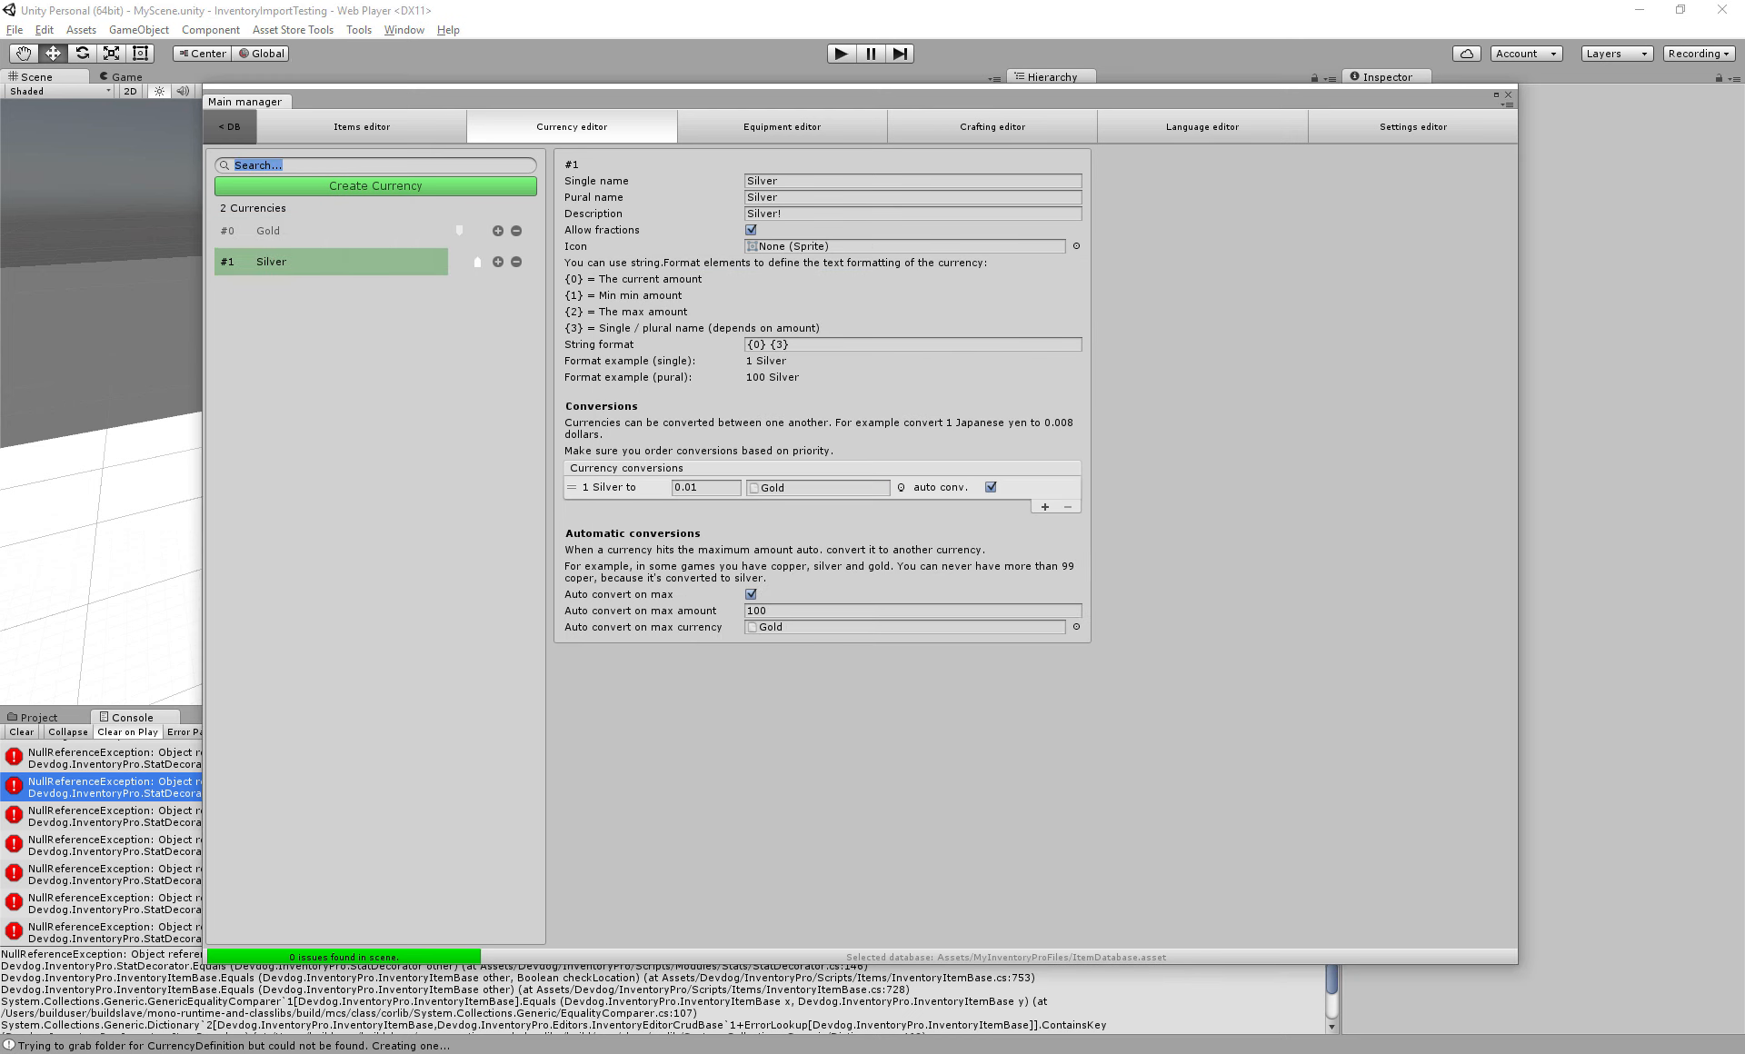
pyautogui.click(1076, 246)
pyautogui.scroll(-20, 983, 527)
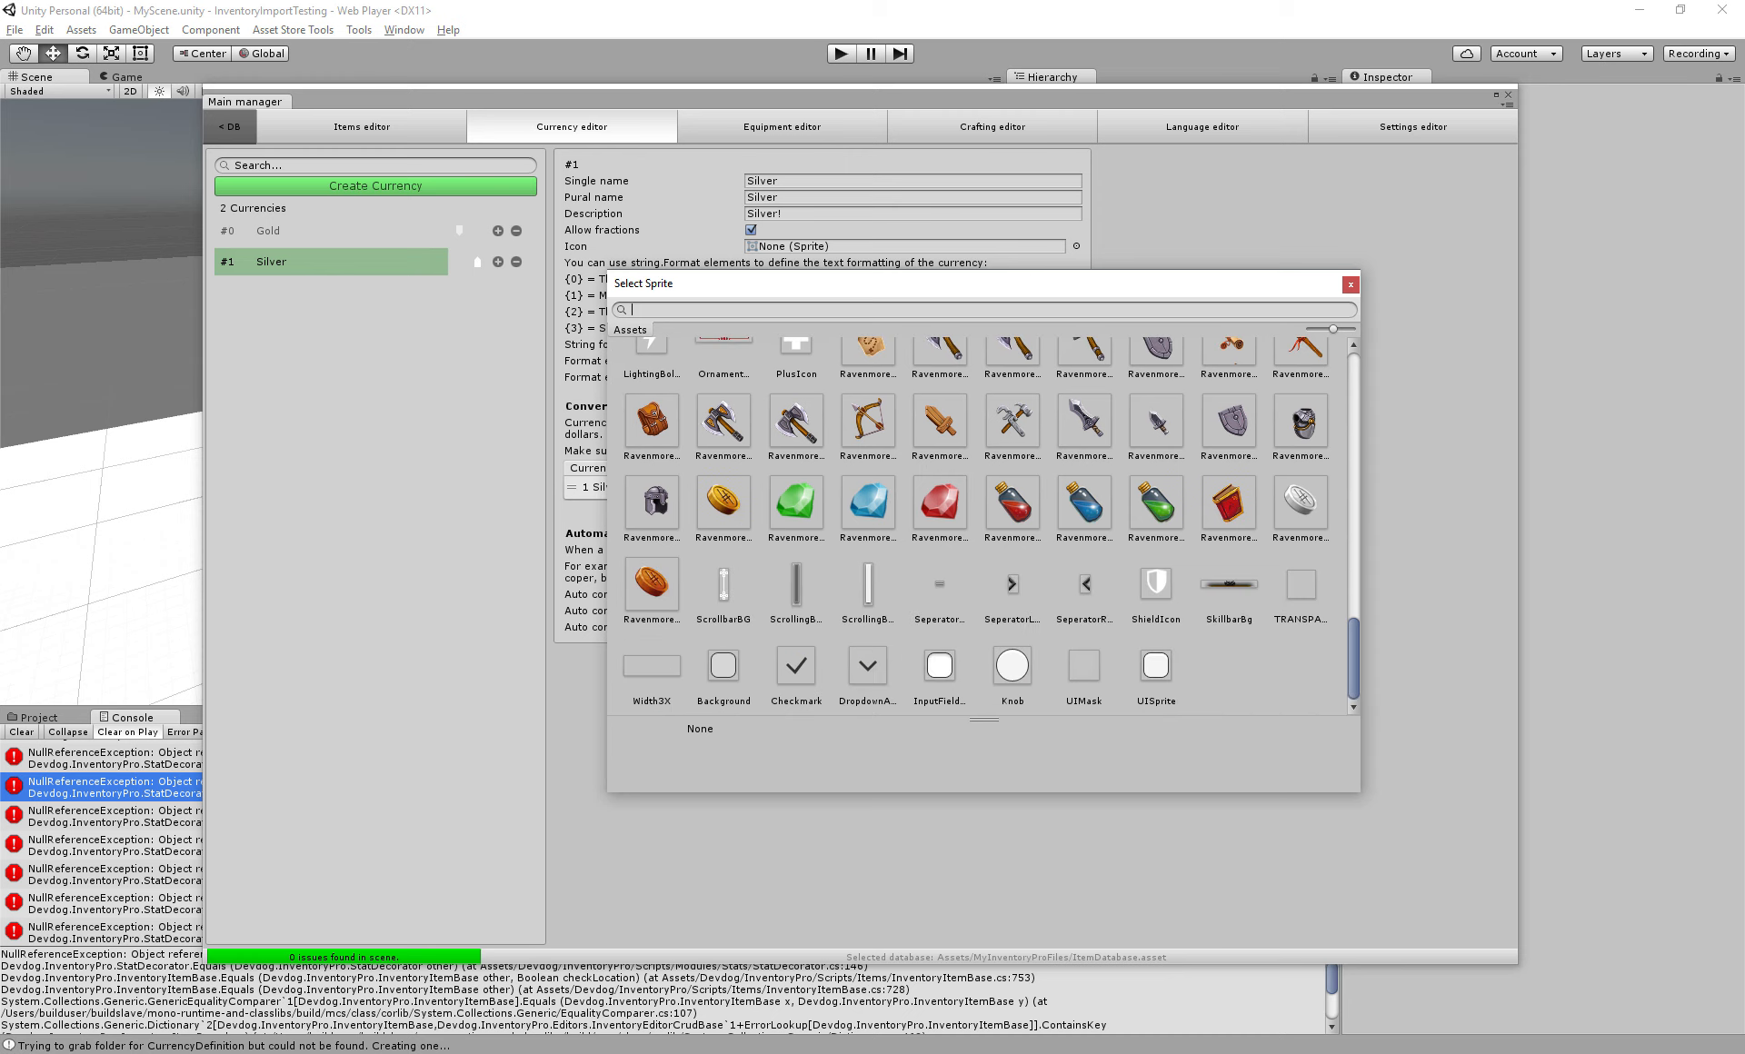
pyautogui.doubleClick(1301, 502)
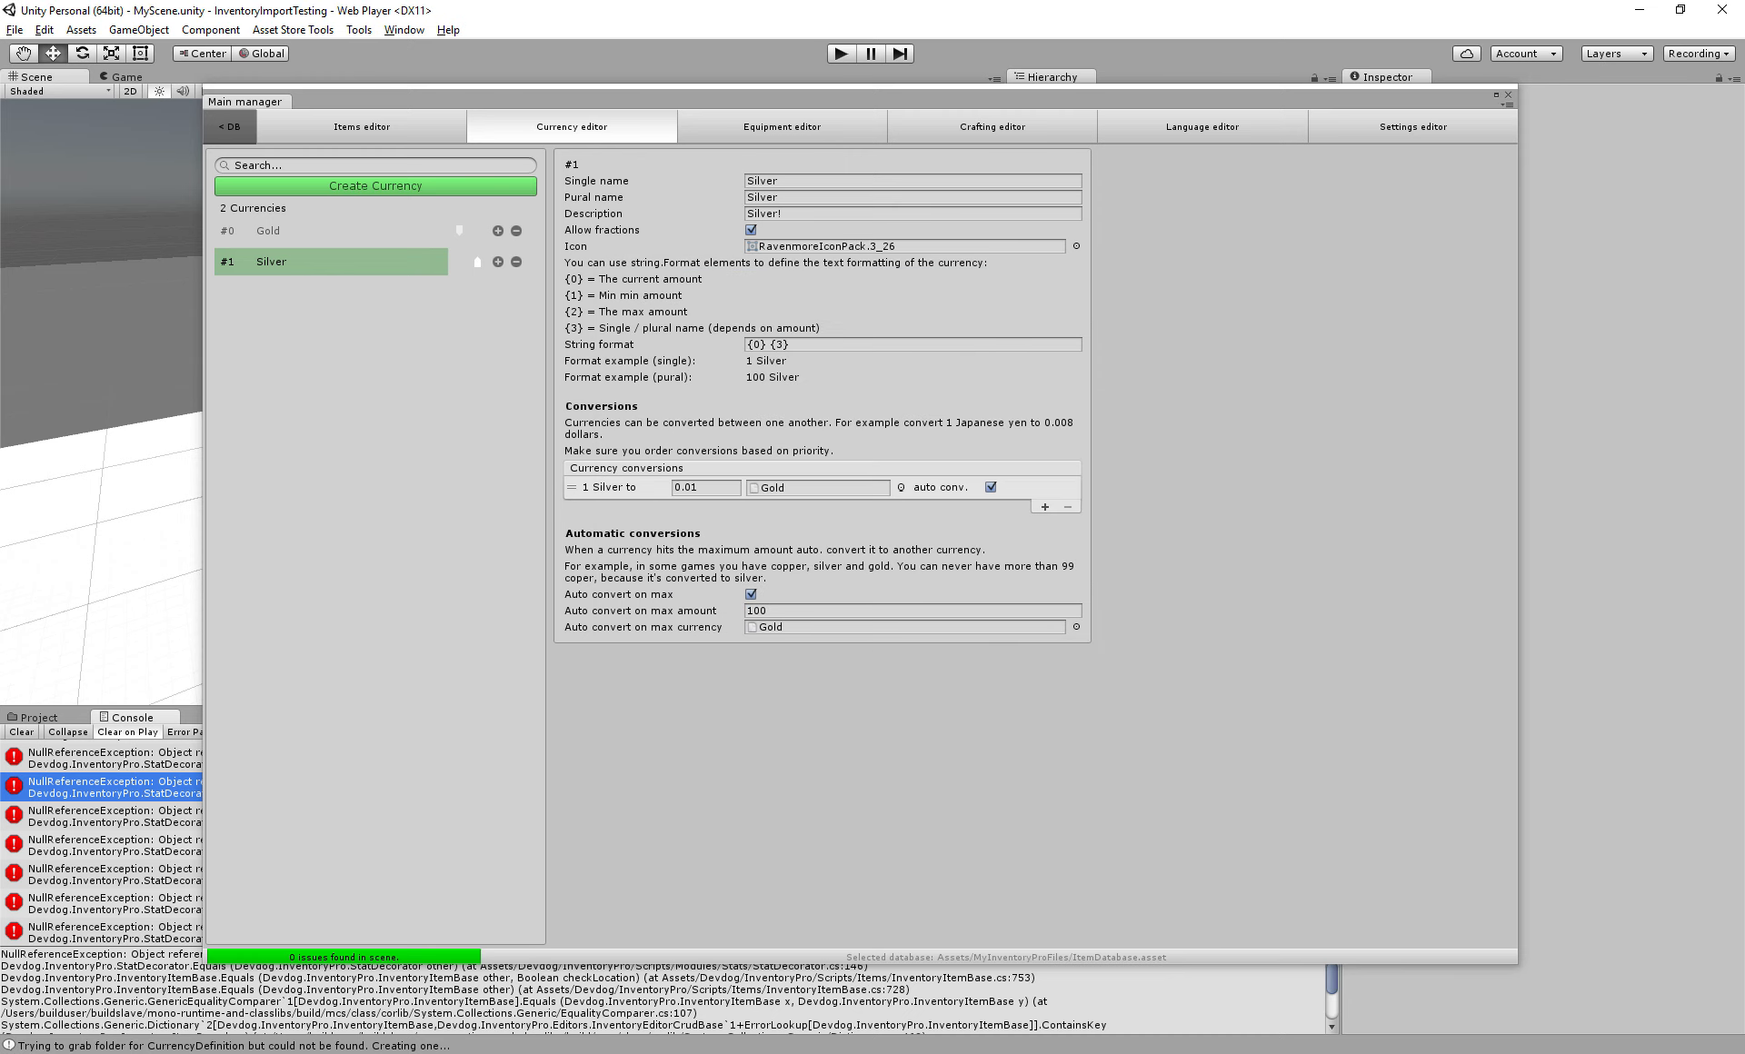
# Set the Health potion item's buy price to 10 Silver
pyautogui.click(361, 128)
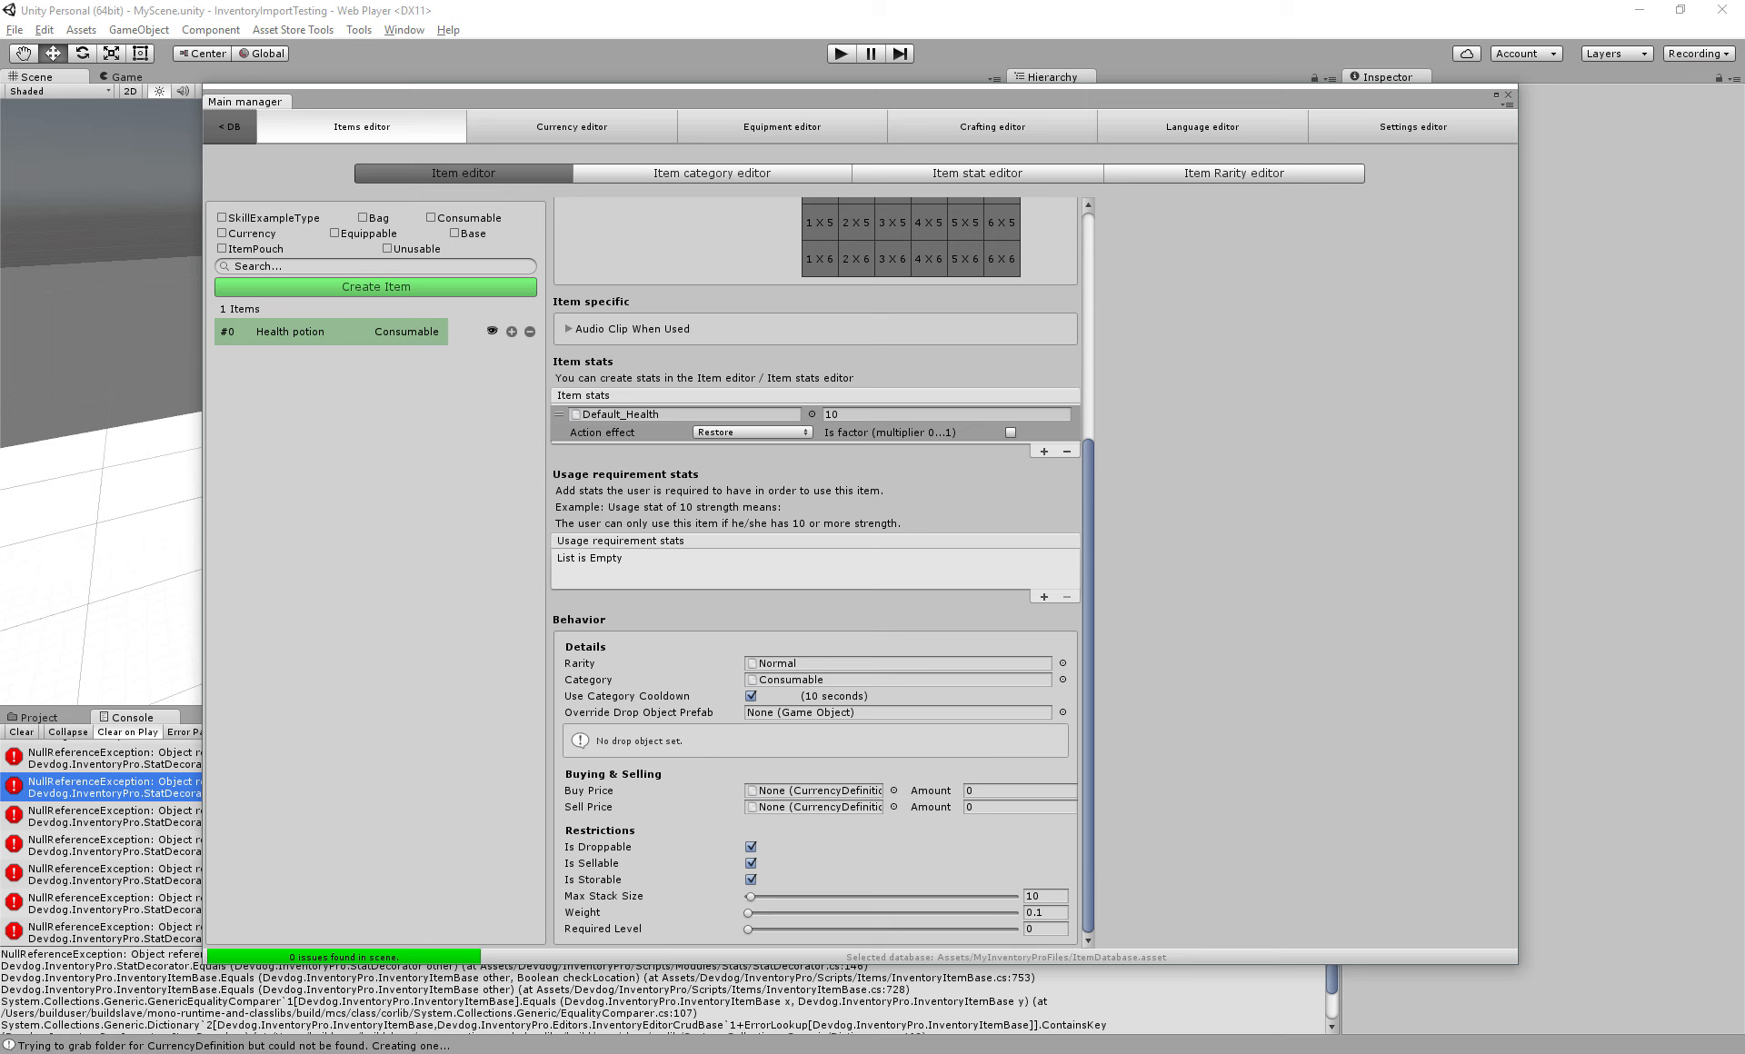
pyautogui.click(816, 791)
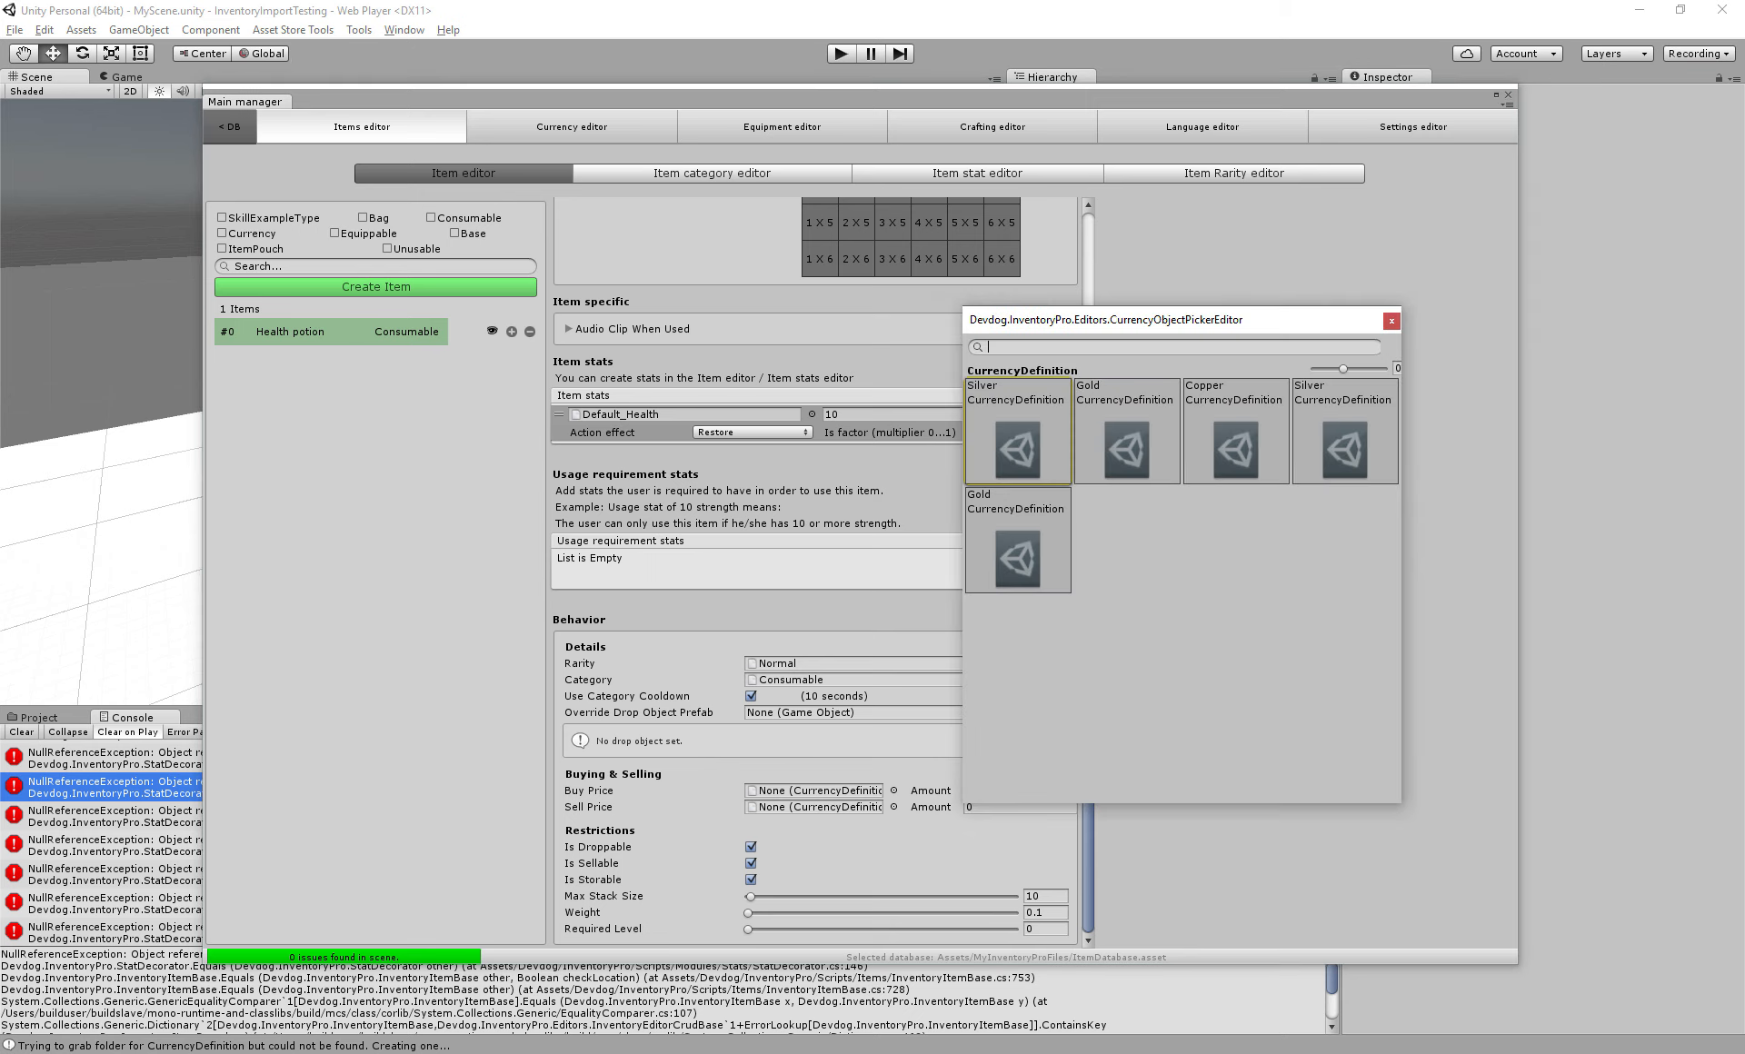
pyautogui.click(1023, 436)
pyautogui.click(998, 791)
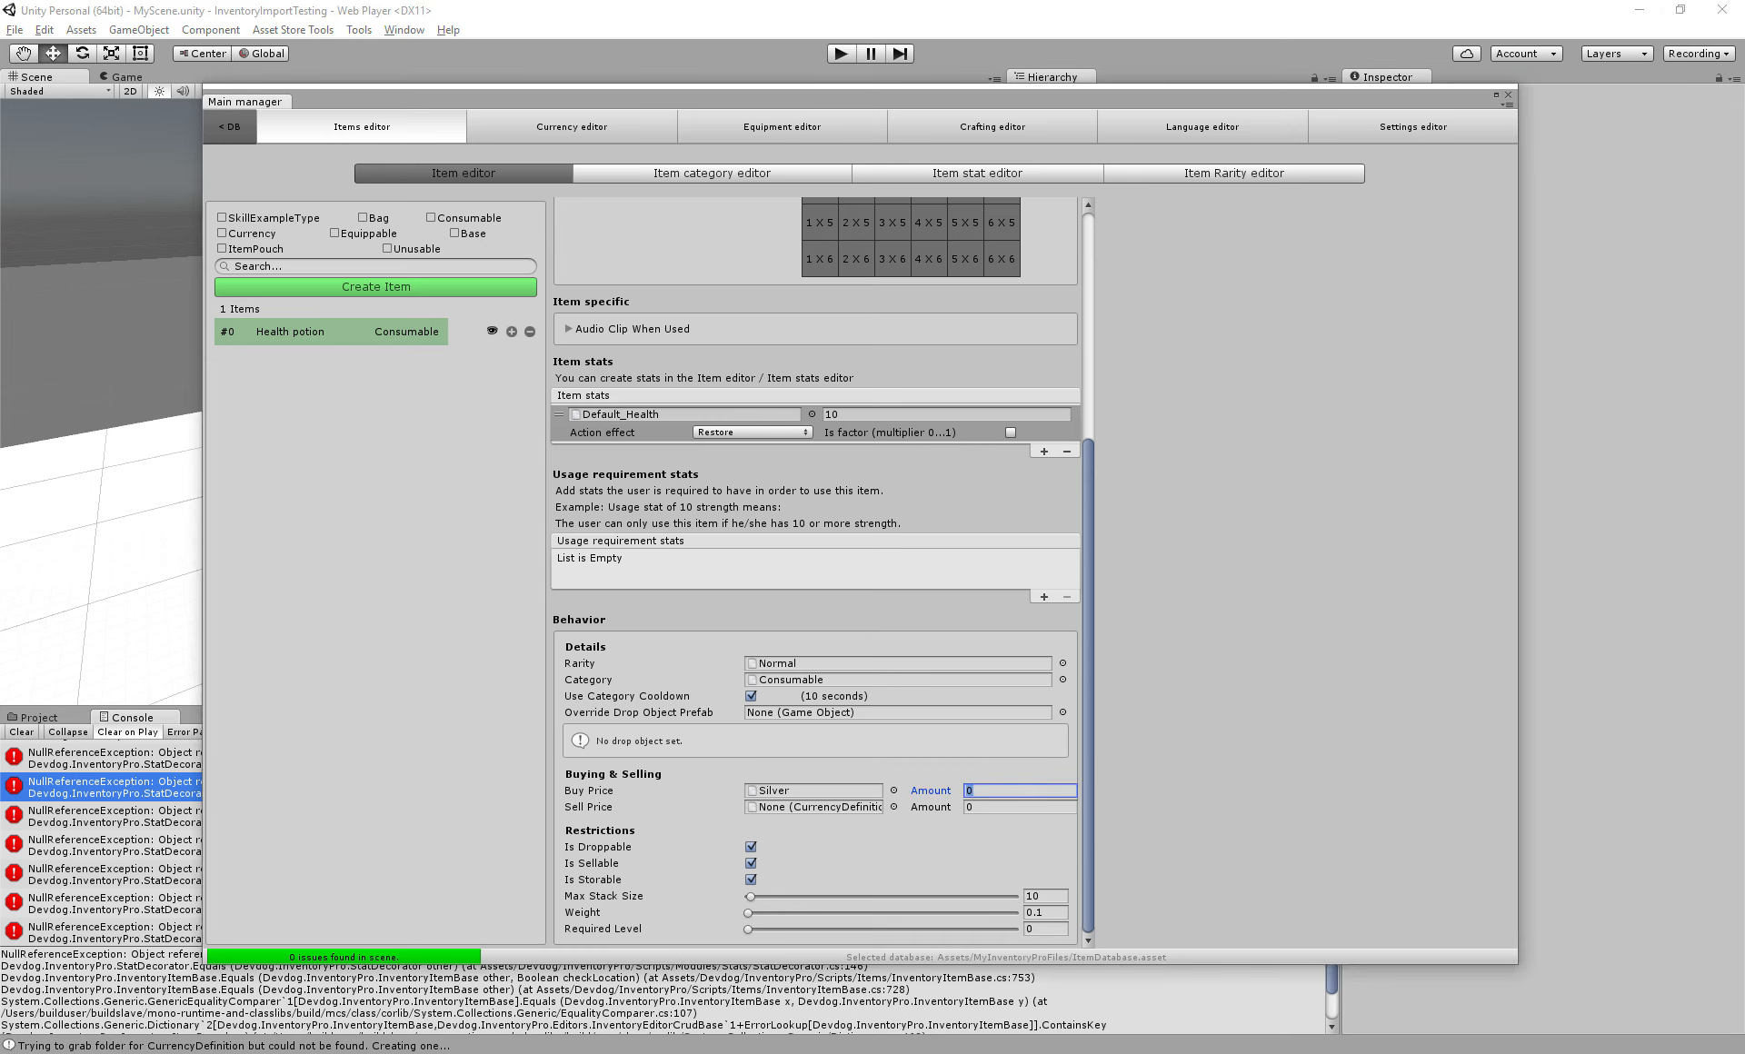
pyautogui.write('10')
pyautogui.click(812, 790)
# Set the Health potion's sell price to 4 Silver
pyautogui.click(894, 807)
pyautogui.click(1019, 434)
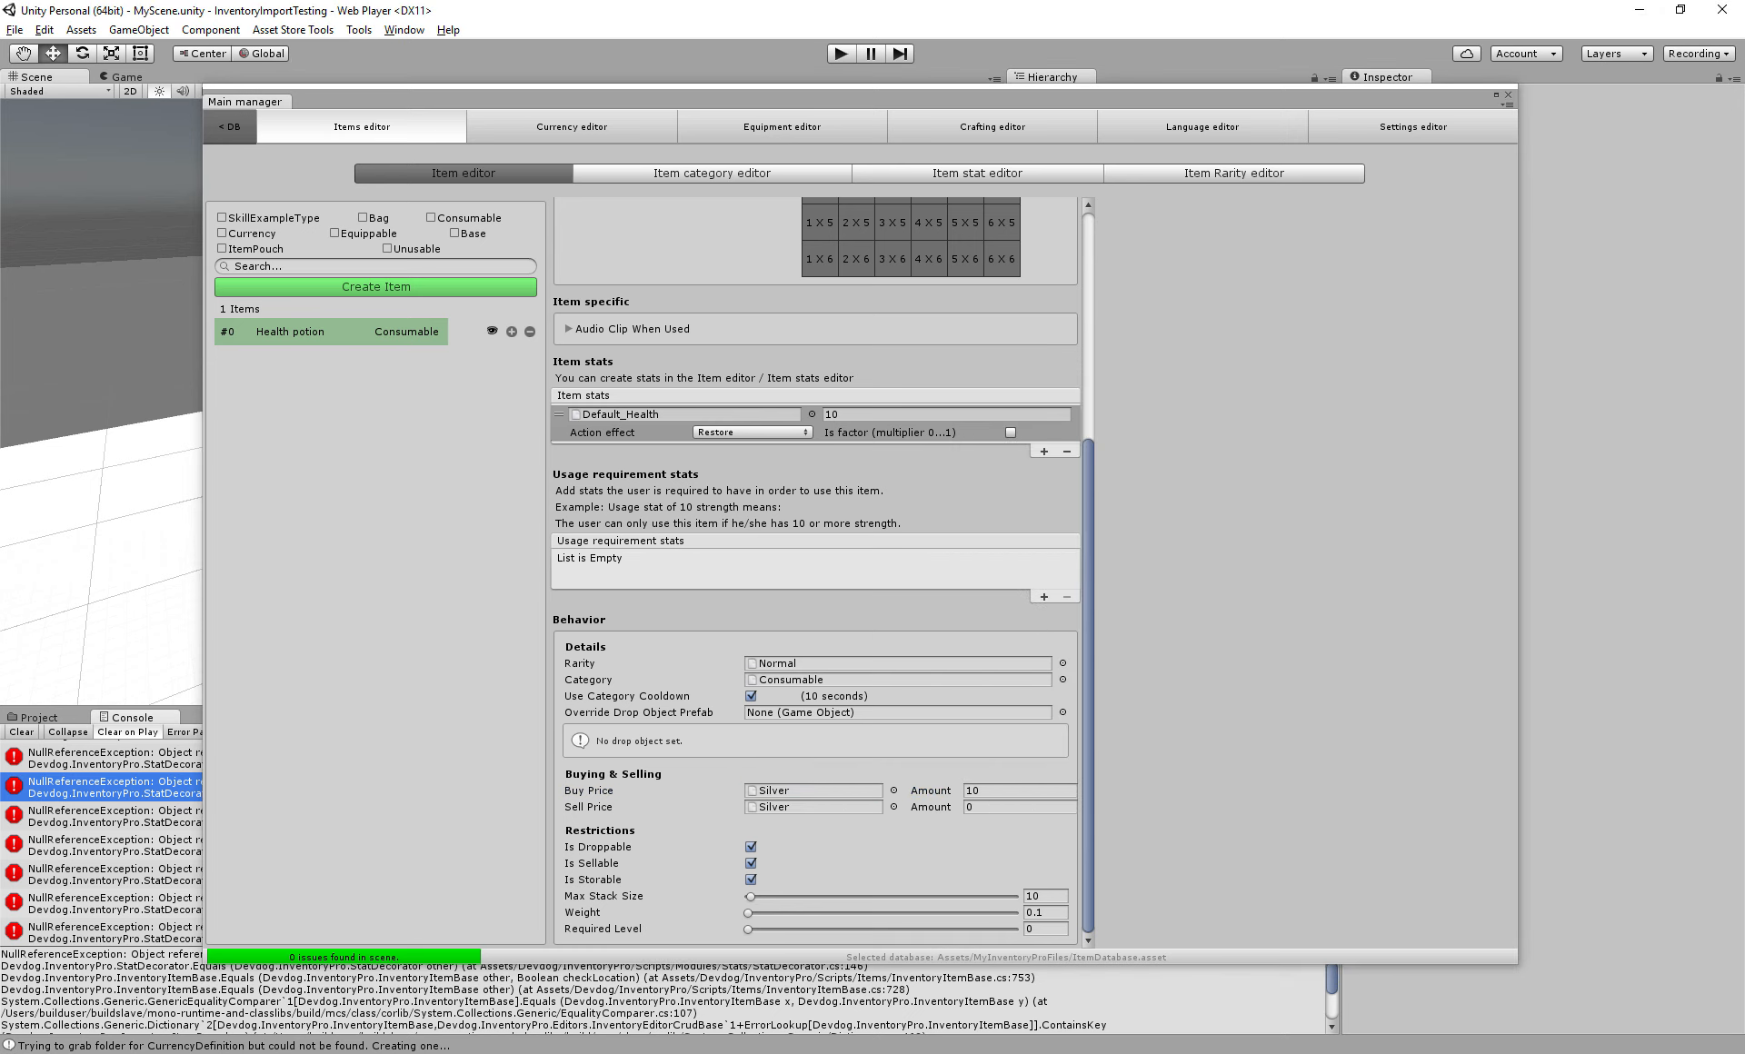
pyautogui.click(1000, 807)
pyautogui.write('4')
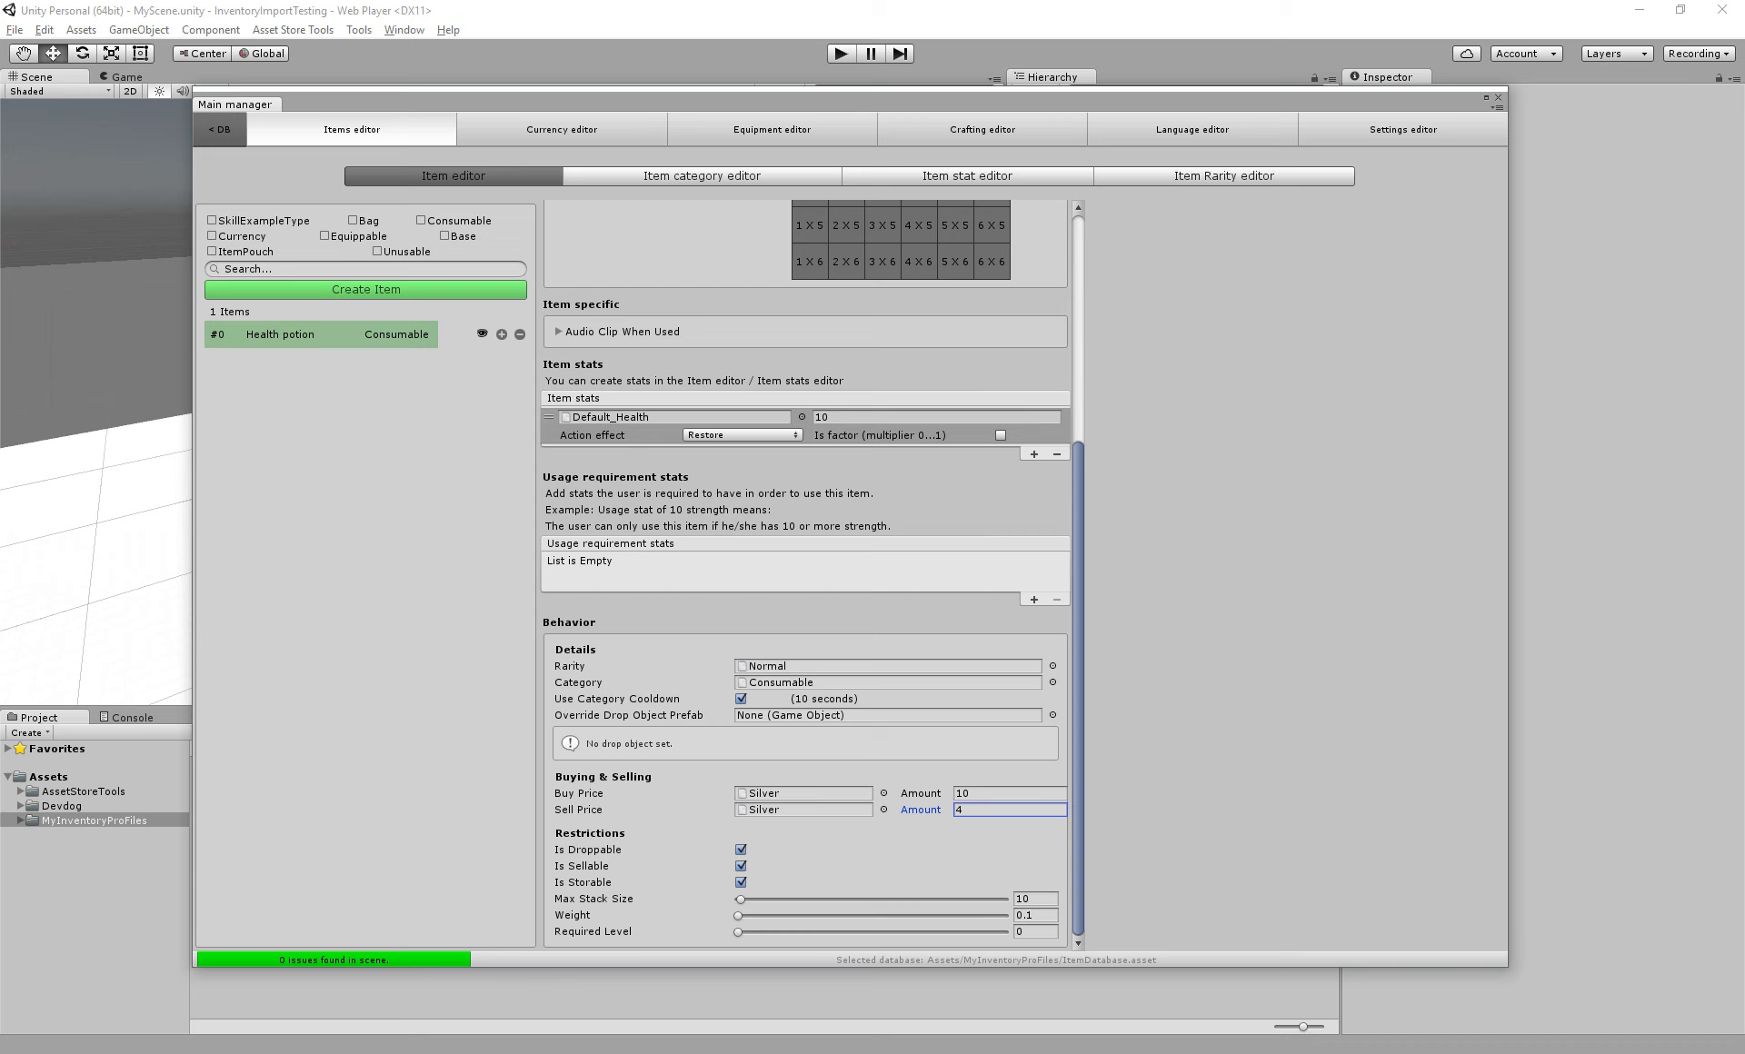
# Locate the Health potion's prefab in the project from its item entry and close the Main manager
pyautogui.scroll(7, 805, 574)
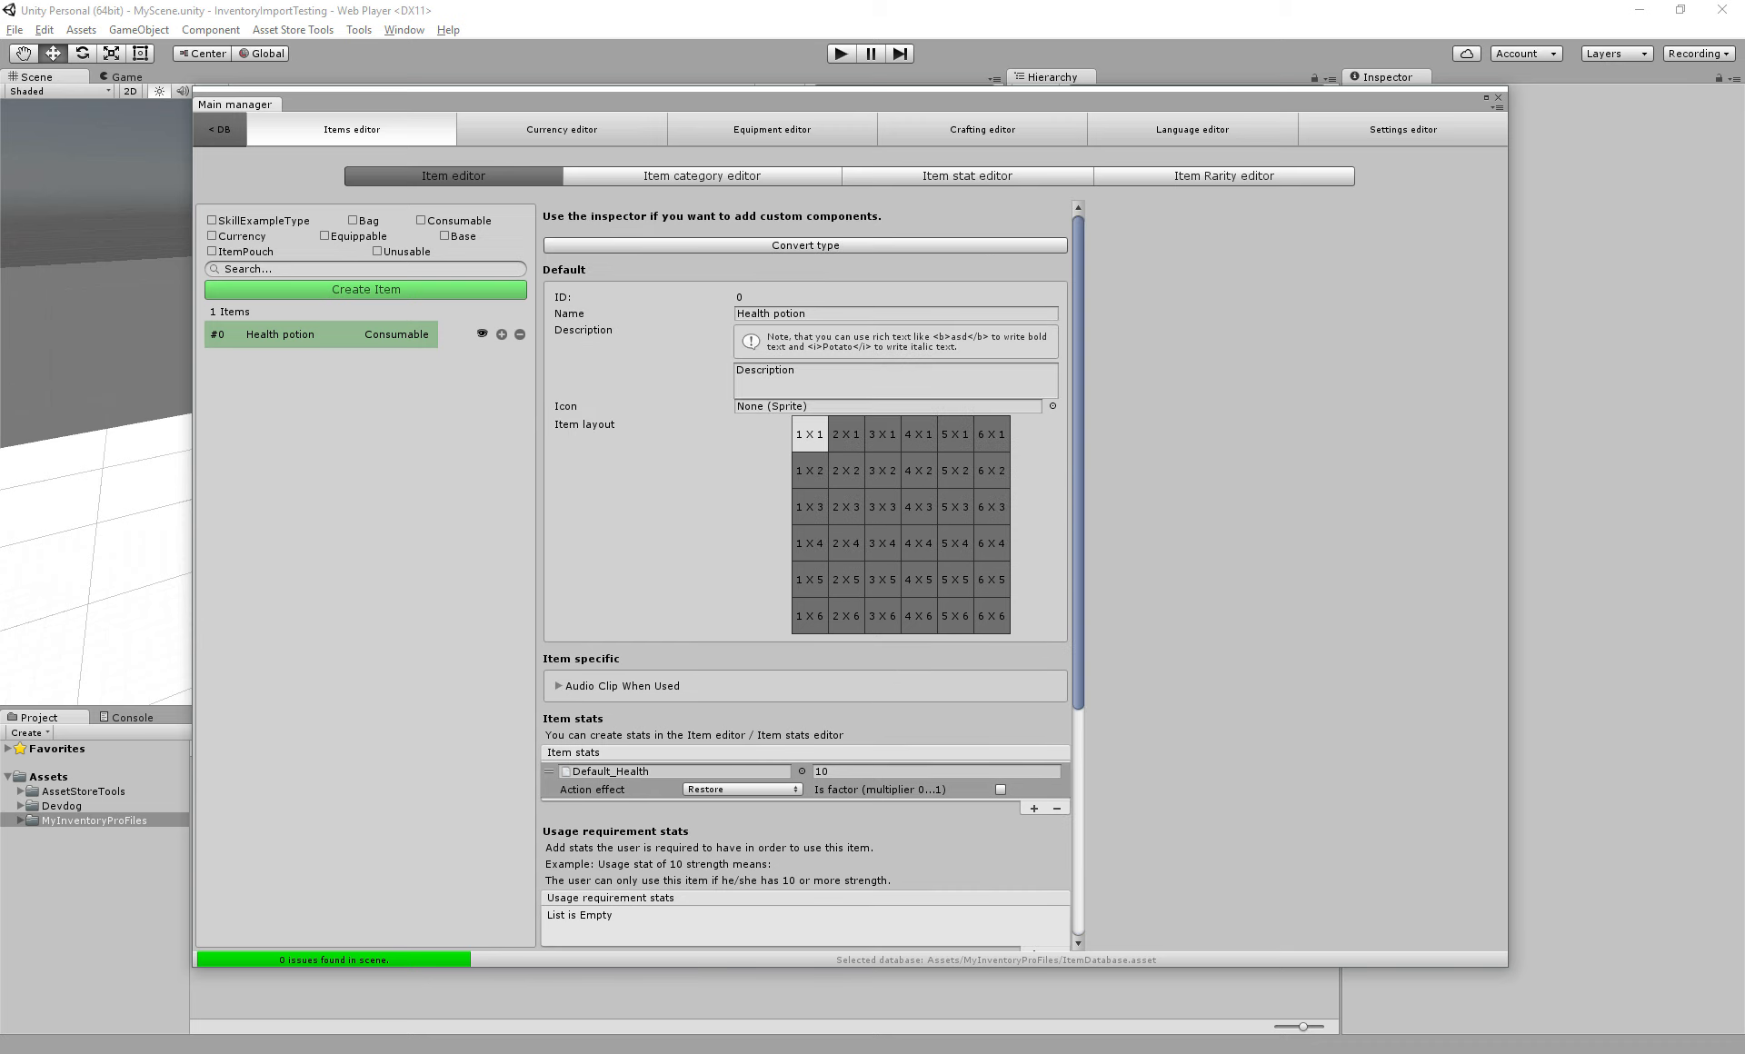
pyautogui.moveTo(727, 98); pyautogui.dragTo(760, 98)
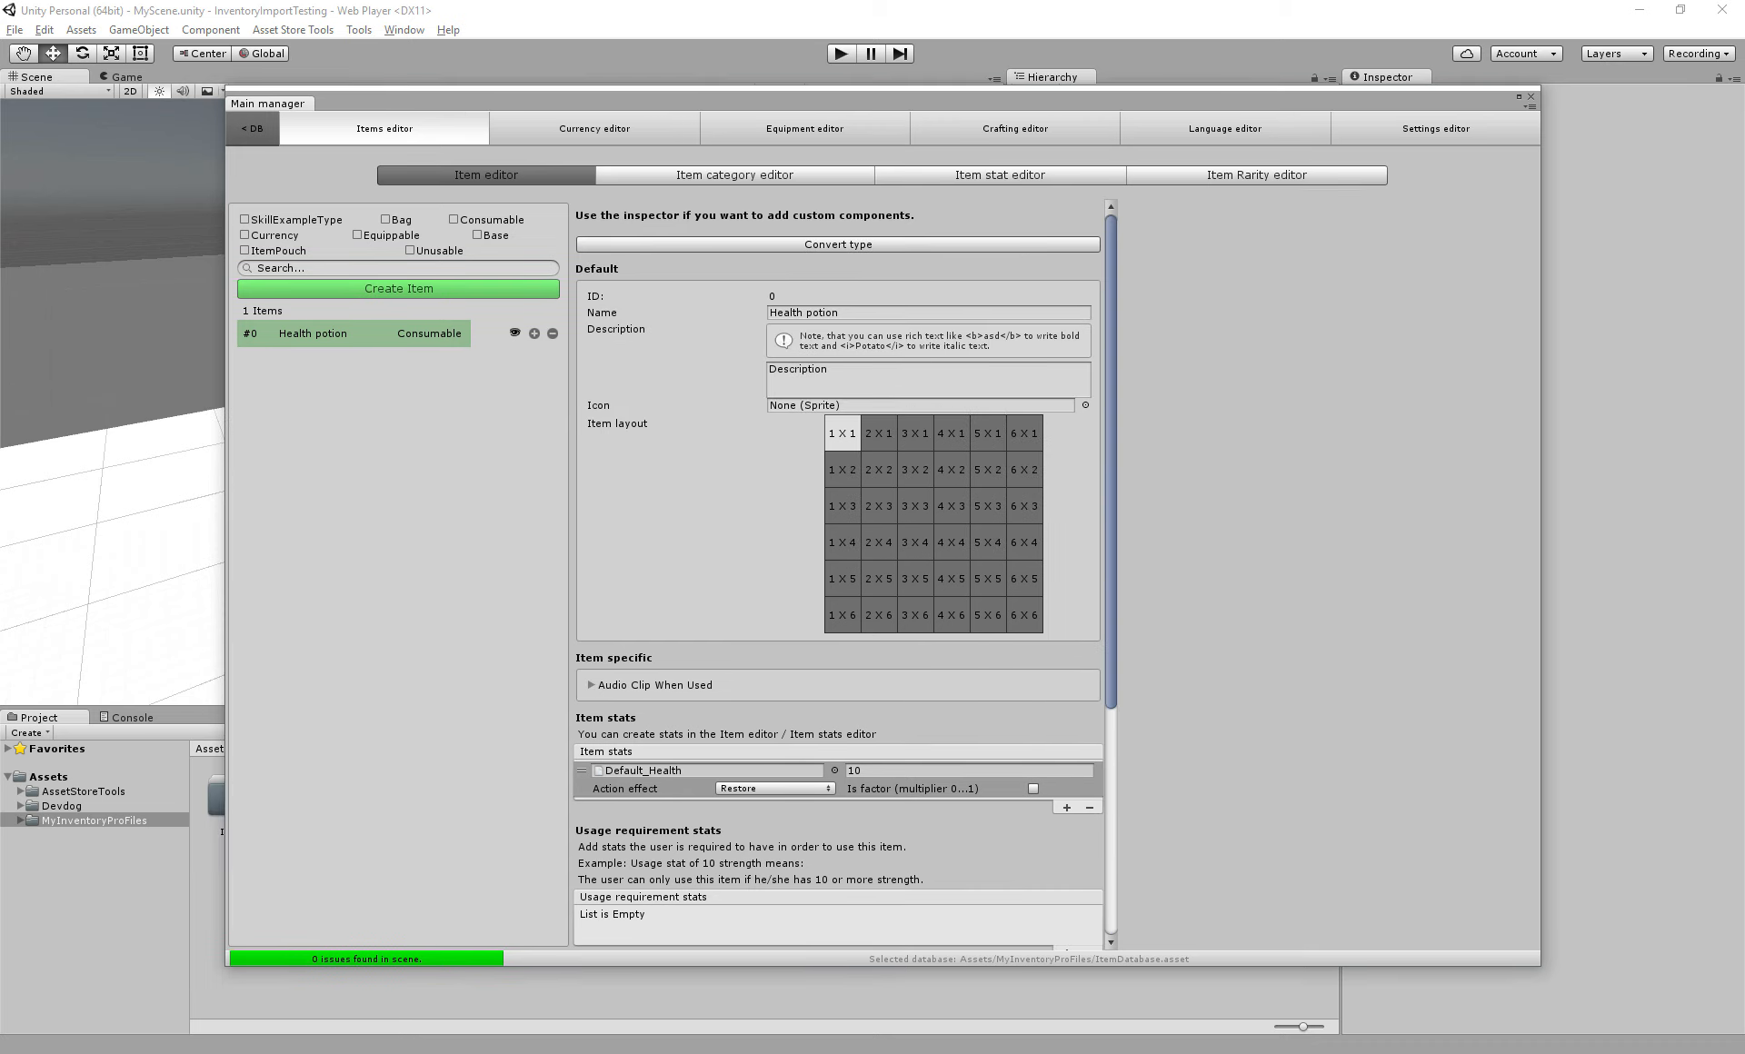
pyautogui.click(516, 333)
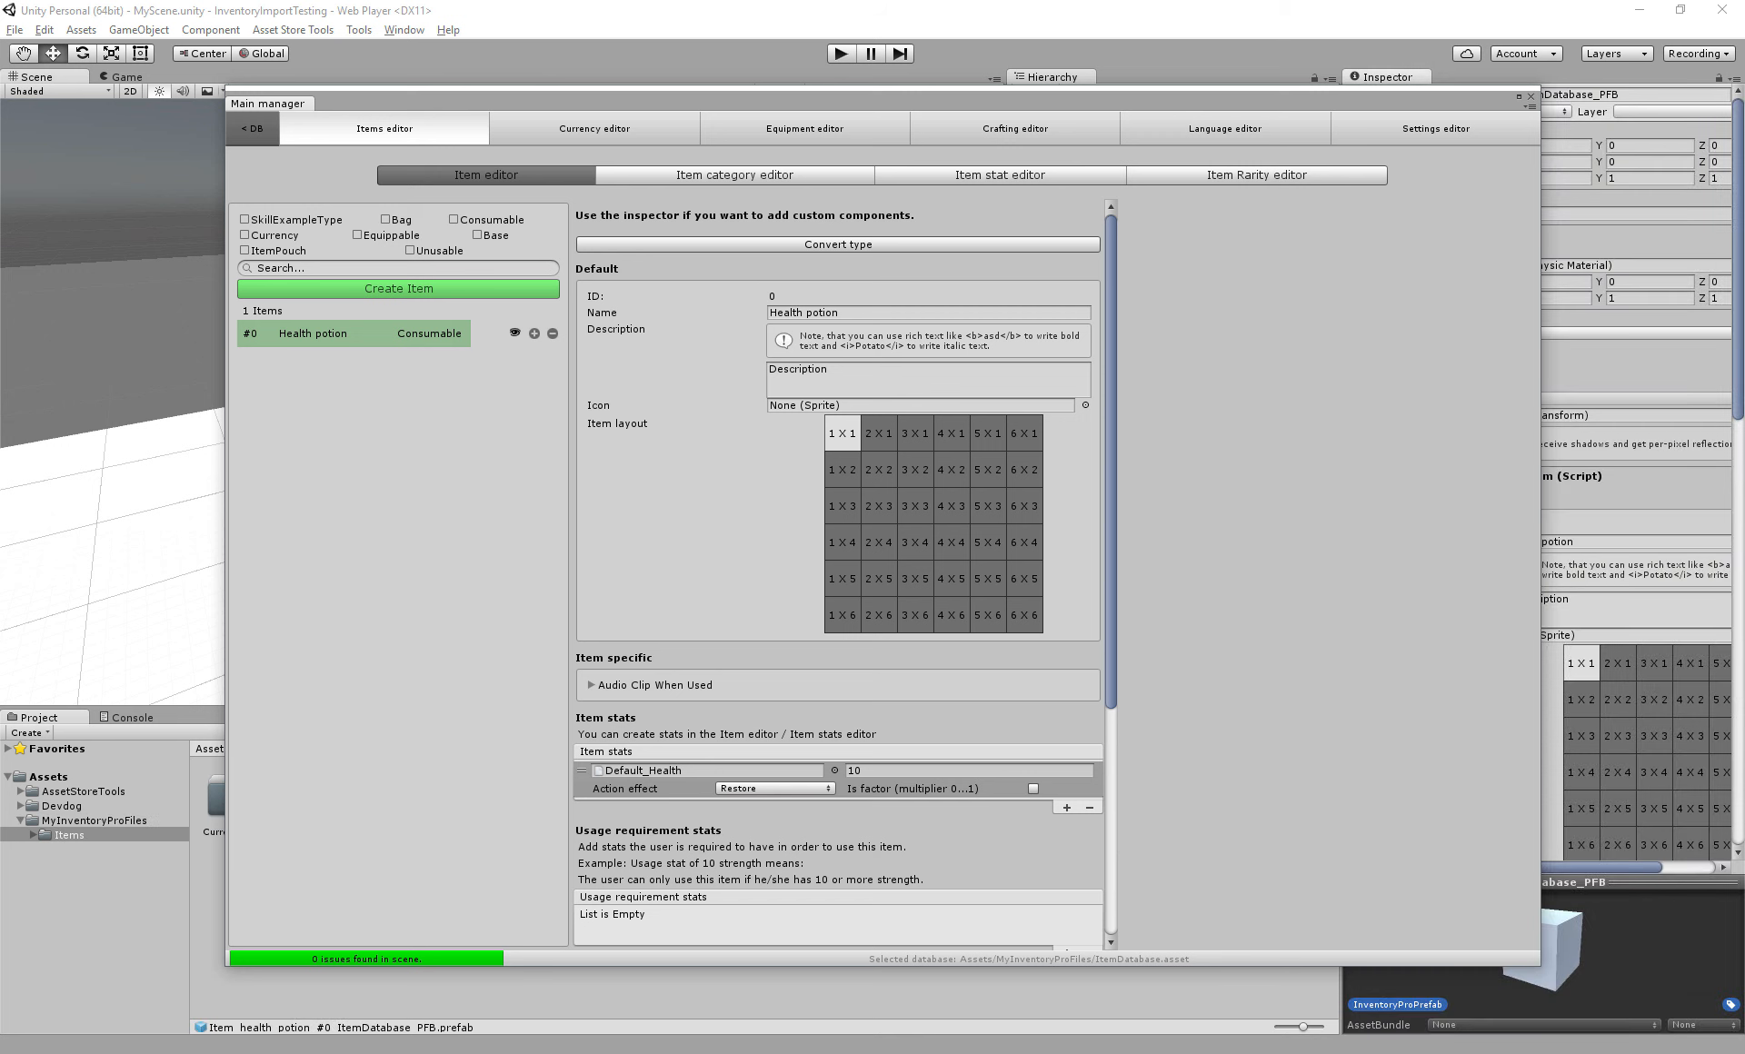
pyautogui.click(1531, 98)
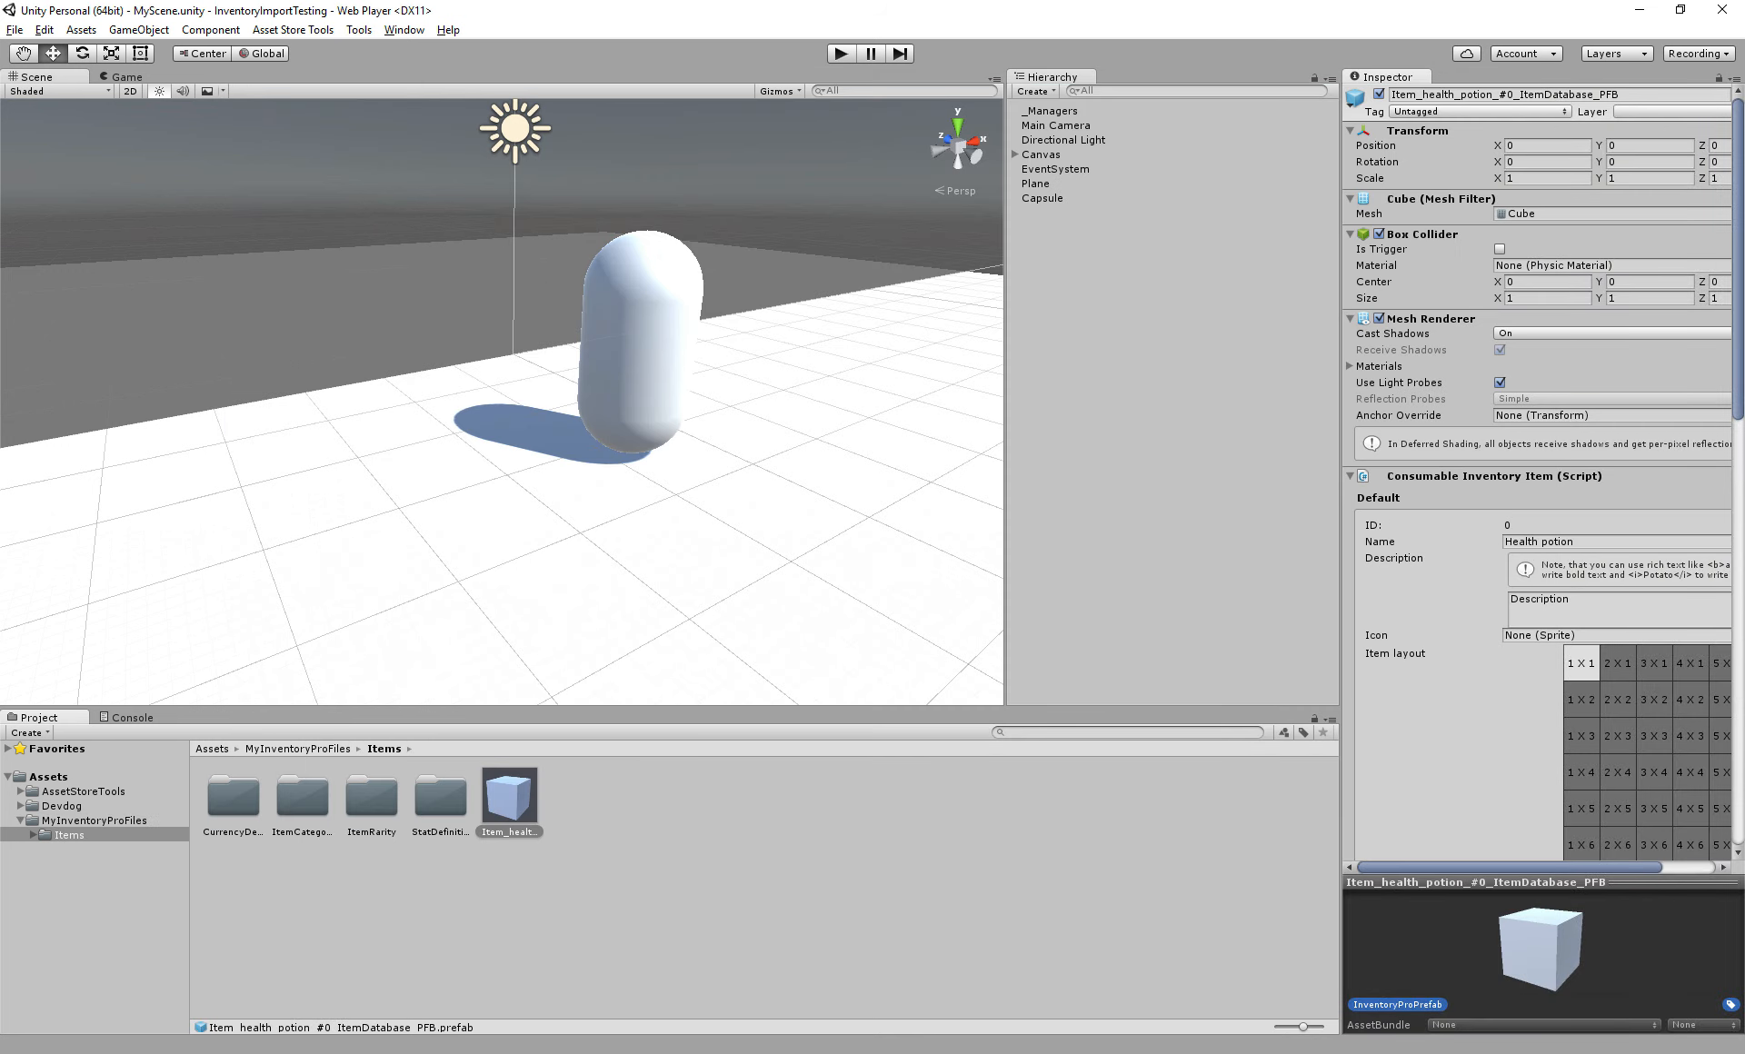
# Place the Health potion prefab in the scene near the capsule, at about X -2.05 and Y 0.87
pyautogui.moveTo(509, 391); pyautogui.dragTo(581, 400, button='right')
pyautogui.scroll(-8, 636, 409)
pyautogui.moveTo(509, 796)
pyautogui.mouseDown()
pyautogui.moveTo(506, 498)
pyautogui.moveTo(471, 361)
pyautogui.moveTo(491, 372)
pyautogui.mouseUp()
pyautogui.moveTo(498, 308); pyautogui.dragTo(498, 291)
pyautogui.moveTo(500, 293)
pyautogui.mouseDown(button='right')
pyautogui.moveTo(511, 267)
pyautogui.moveTo(520, 293)
pyautogui.mouseUp(button='right')
pyautogui.press('w')
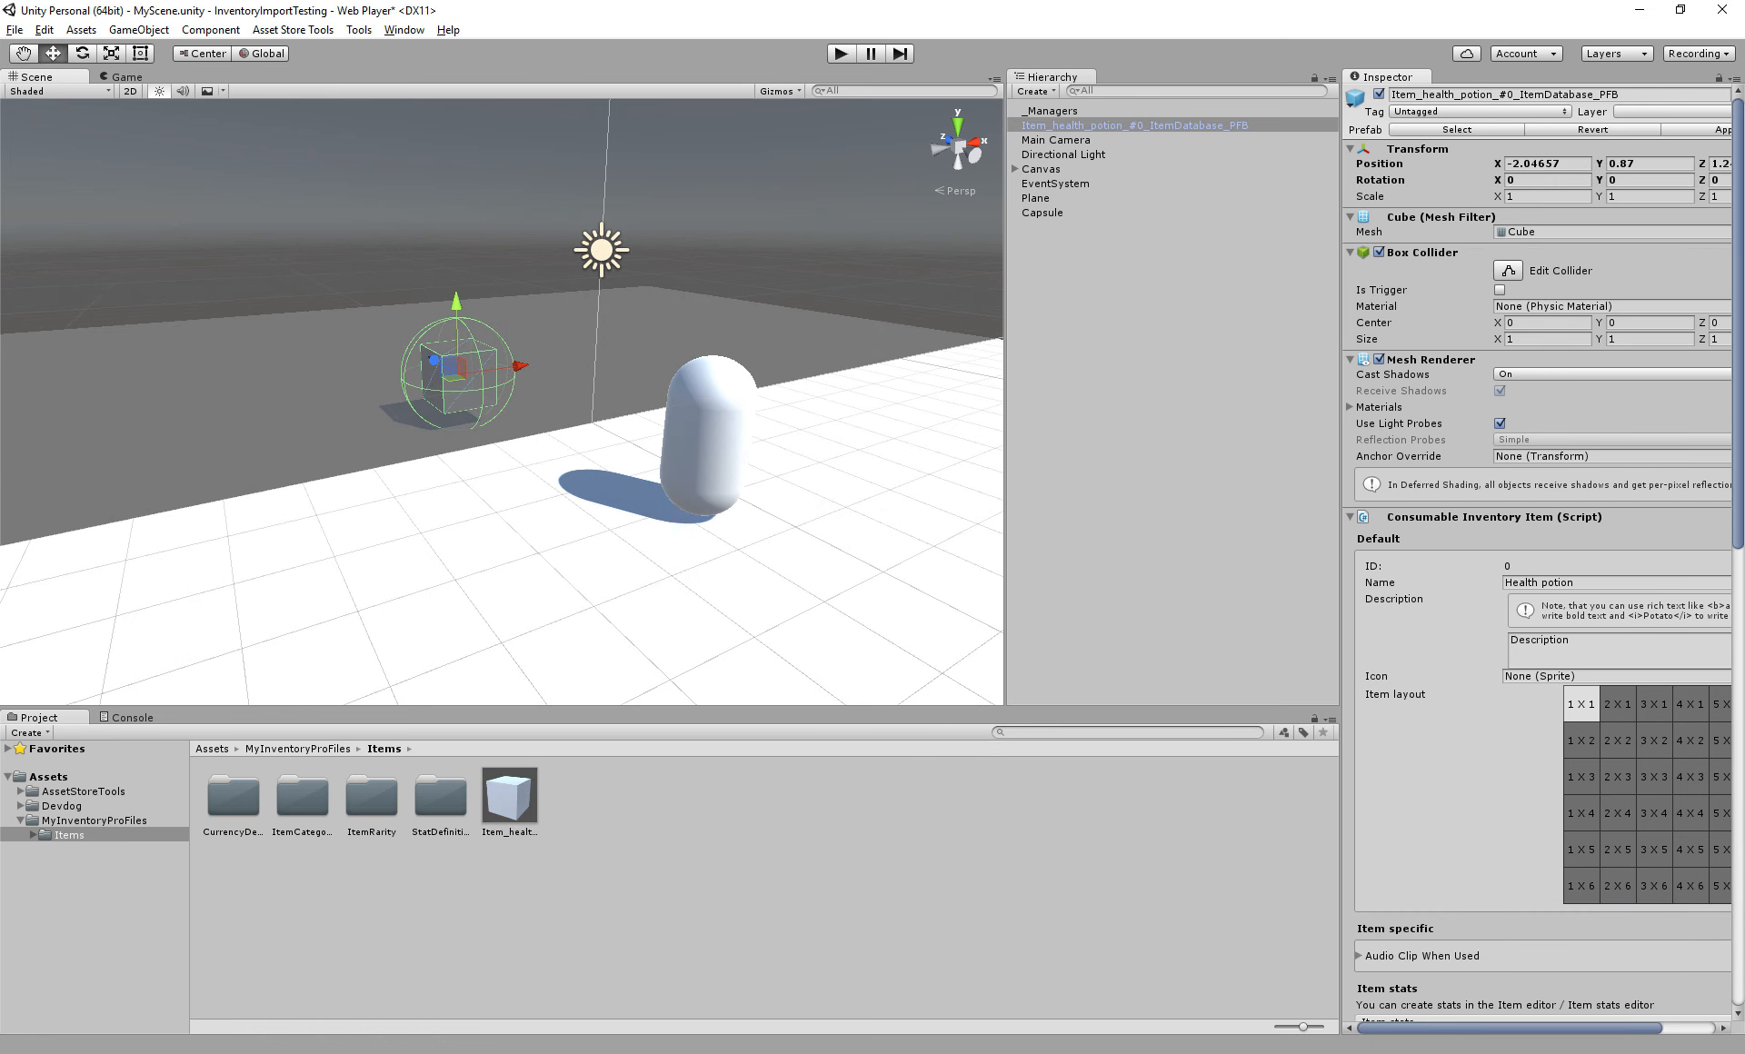
# Expand the Canvas in the scene hierarchy, collapse its InventoryWindow group and select the Canvas to view its settings
pyautogui.click(1016, 169)
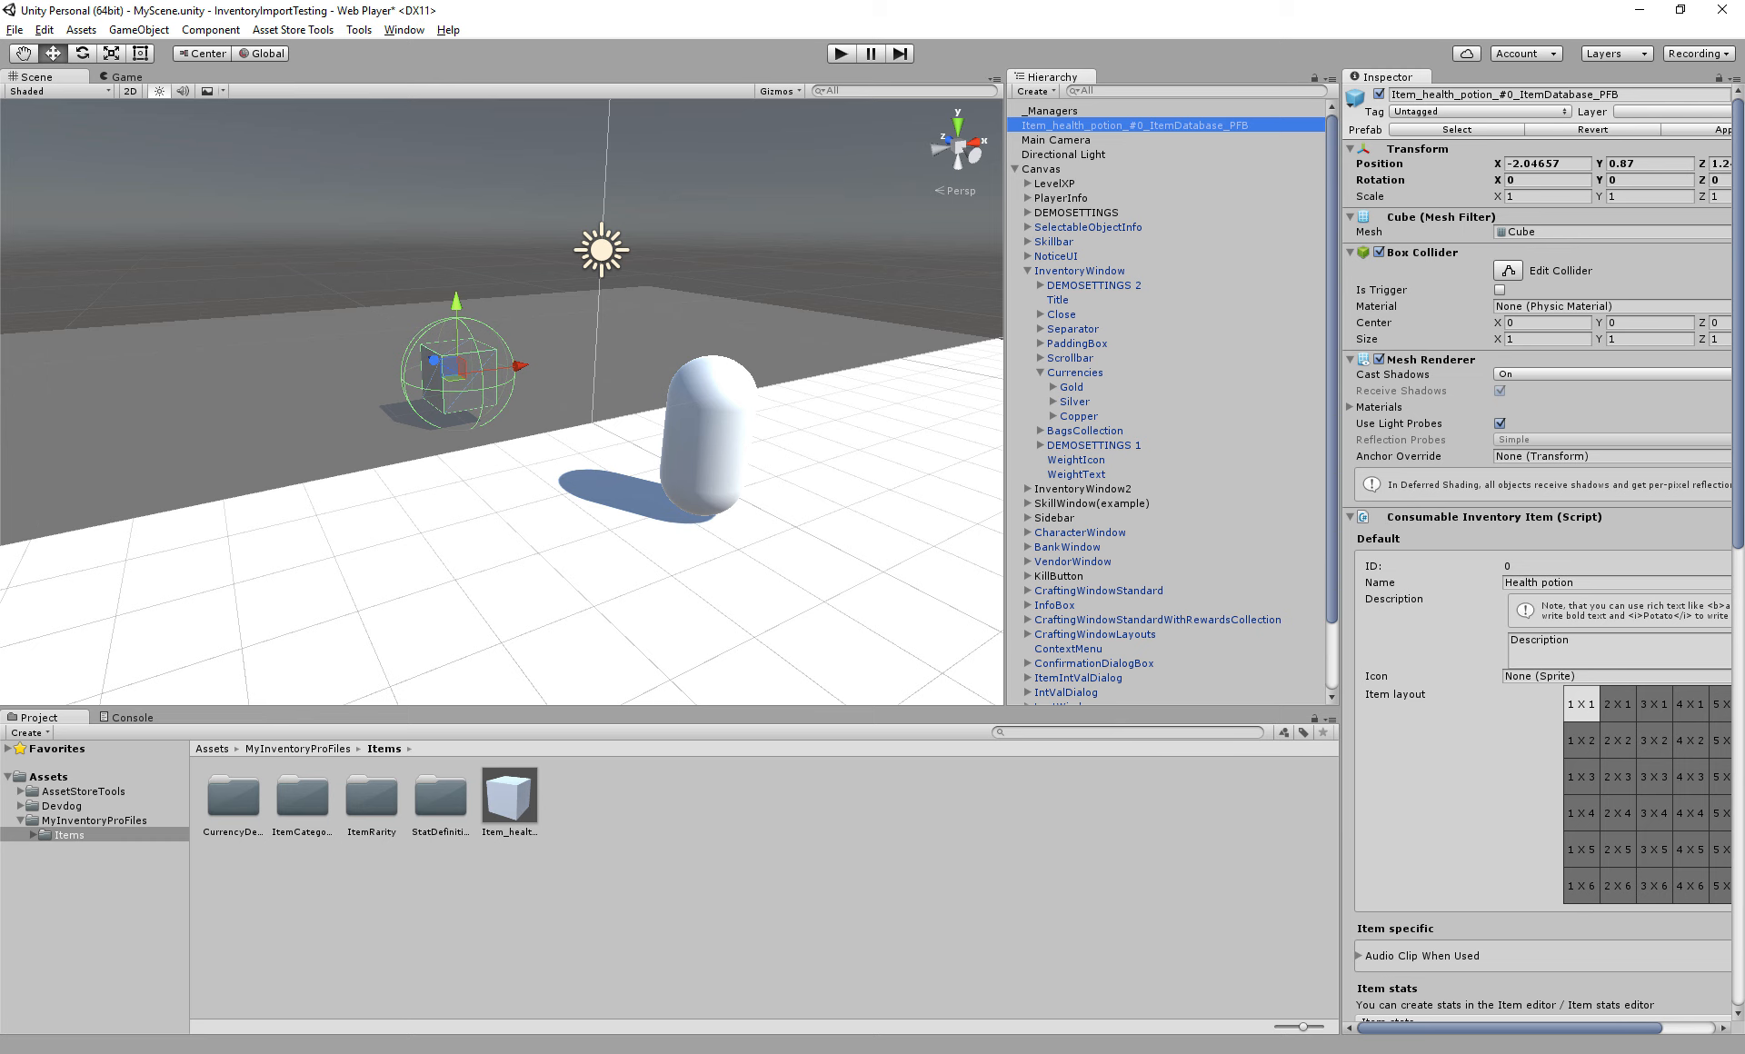
pyautogui.click(1027, 271)
pyautogui.click(1063, 154)
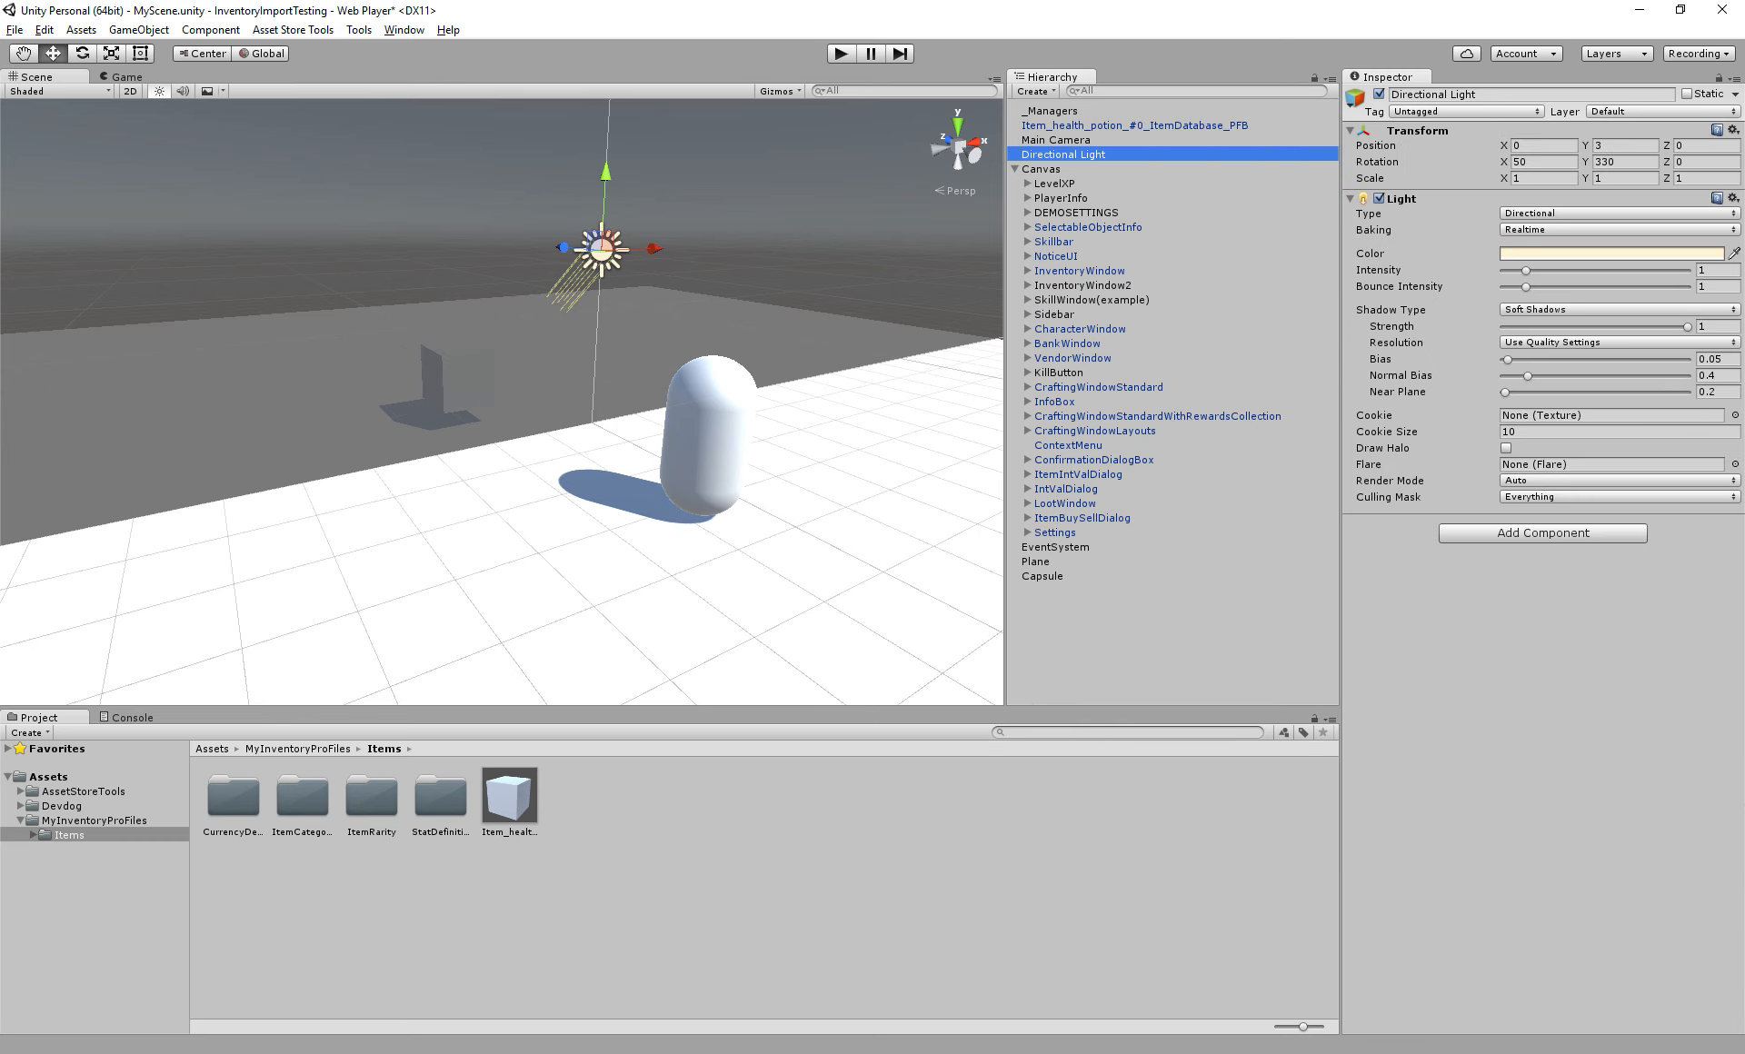
pyautogui.click(1041, 169)
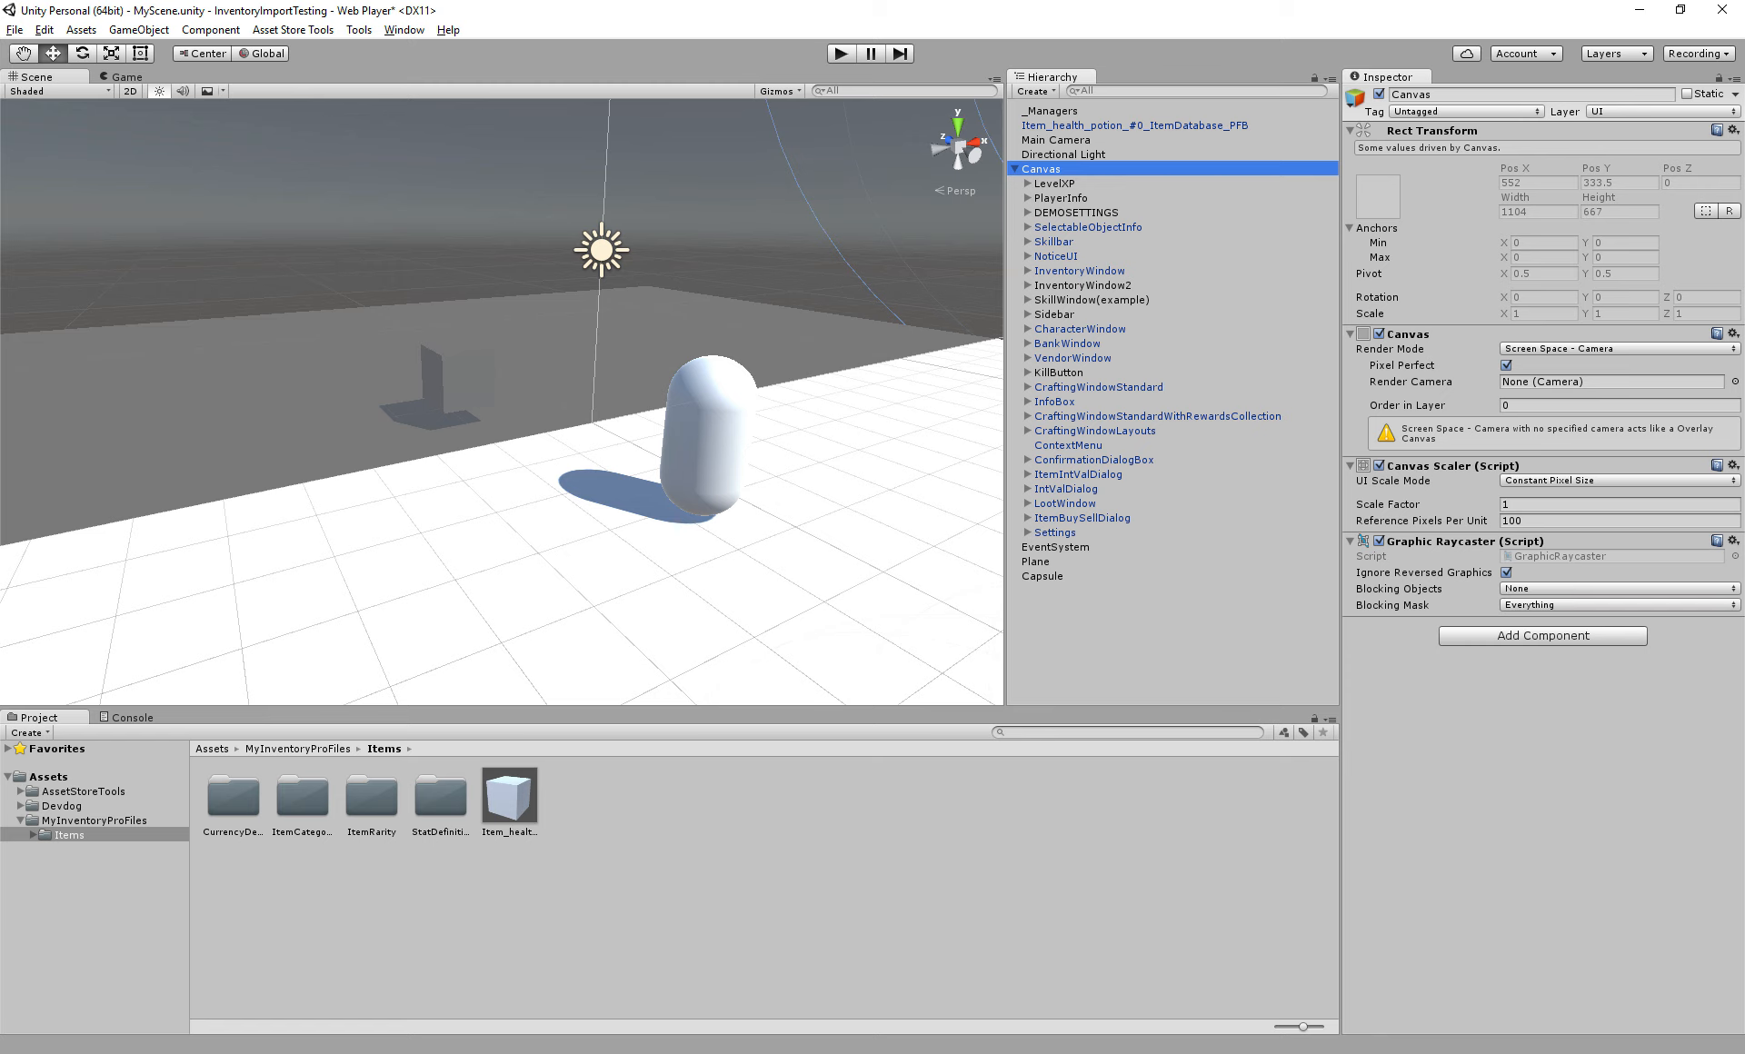
pyautogui.keyDown('alt'); pyautogui.moveTo(528, 400); pyautogui.dragTo(494, 389); pyautogui.keyUp('alt')
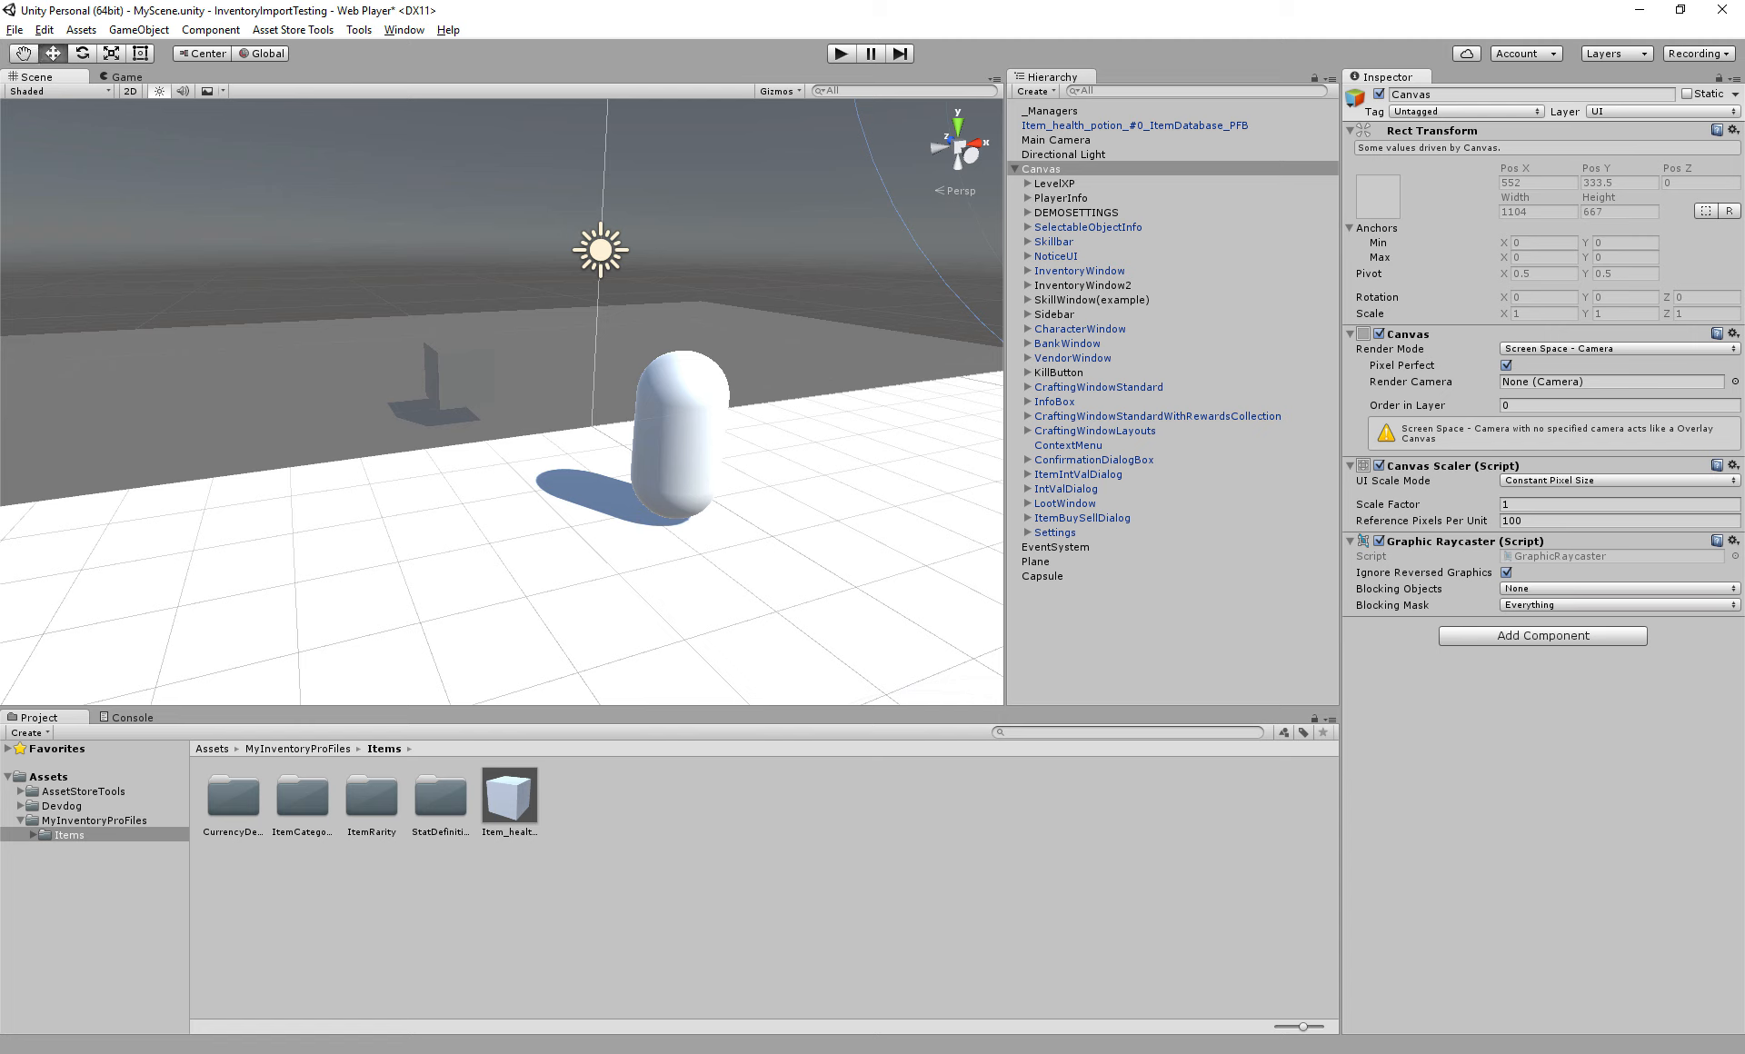
# Inspect the Canvas's PlayerInfo and LevelXP objects, including the stat assigned to LevelXP's Stat Experience UI
pyautogui.click(1028, 198)
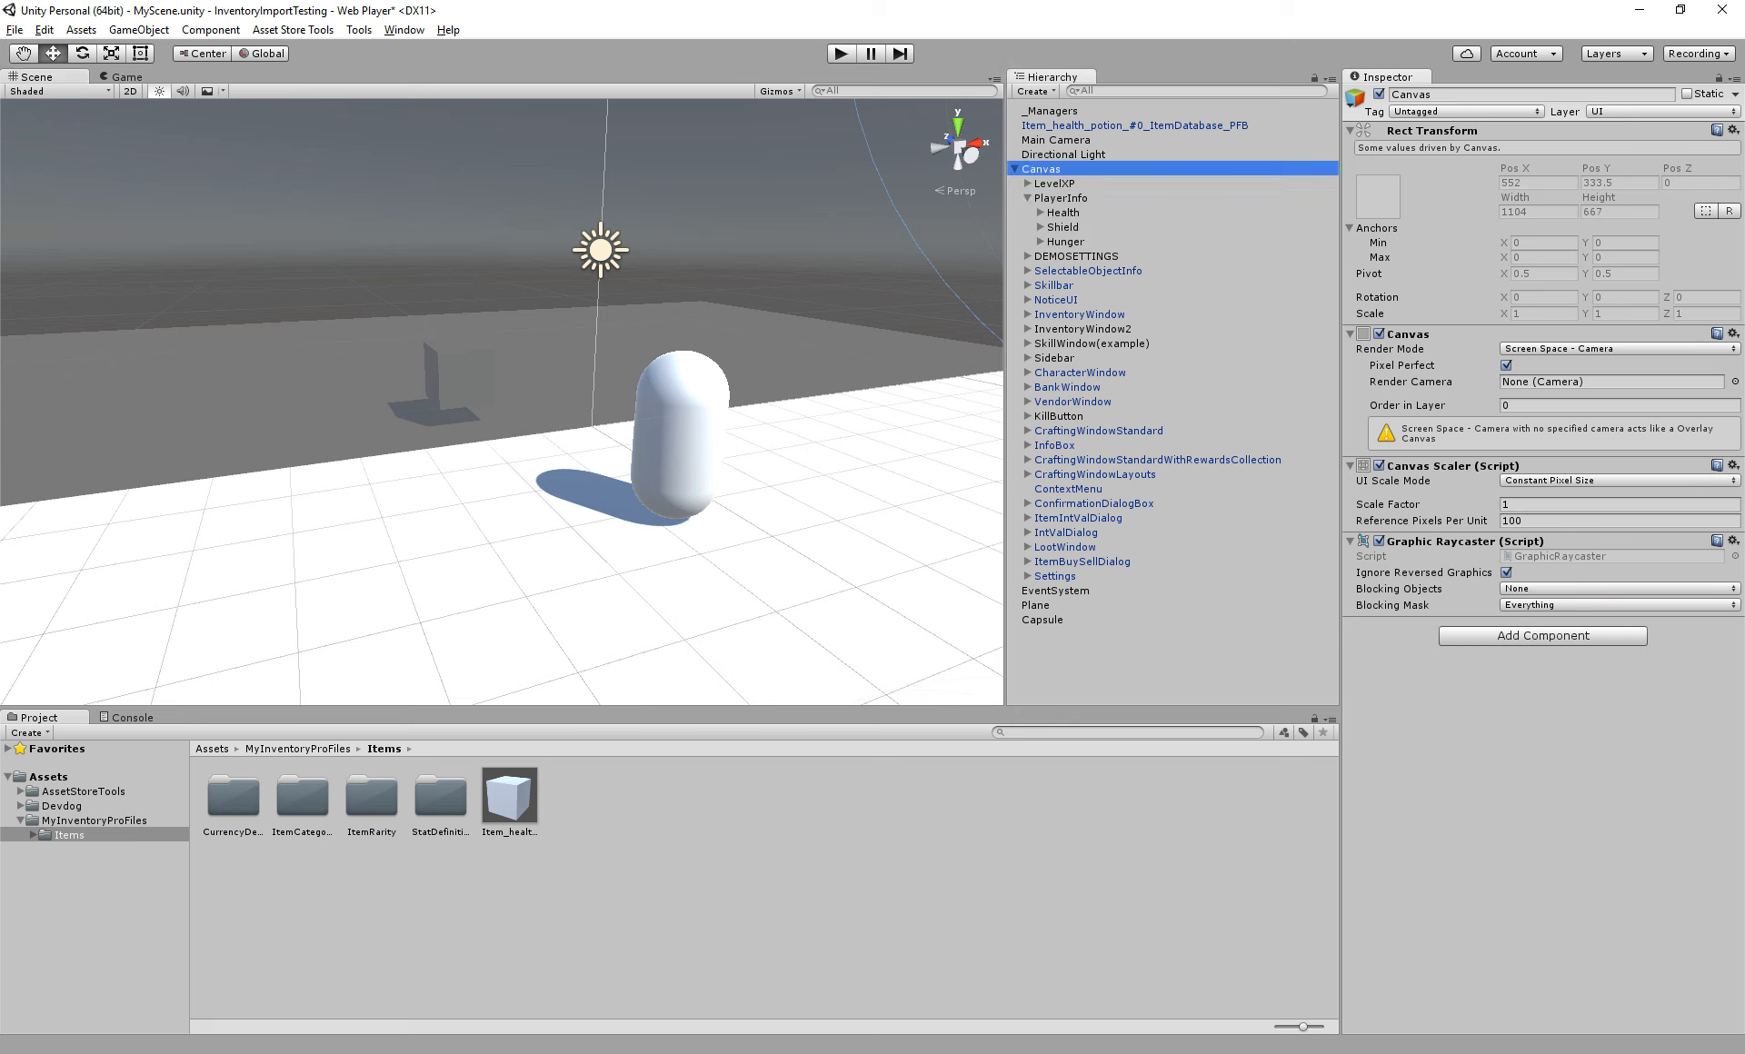
pyautogui.click(1028, 198)
pyautogui.click(1061, 198)
pyautogui.click(1054, 184)
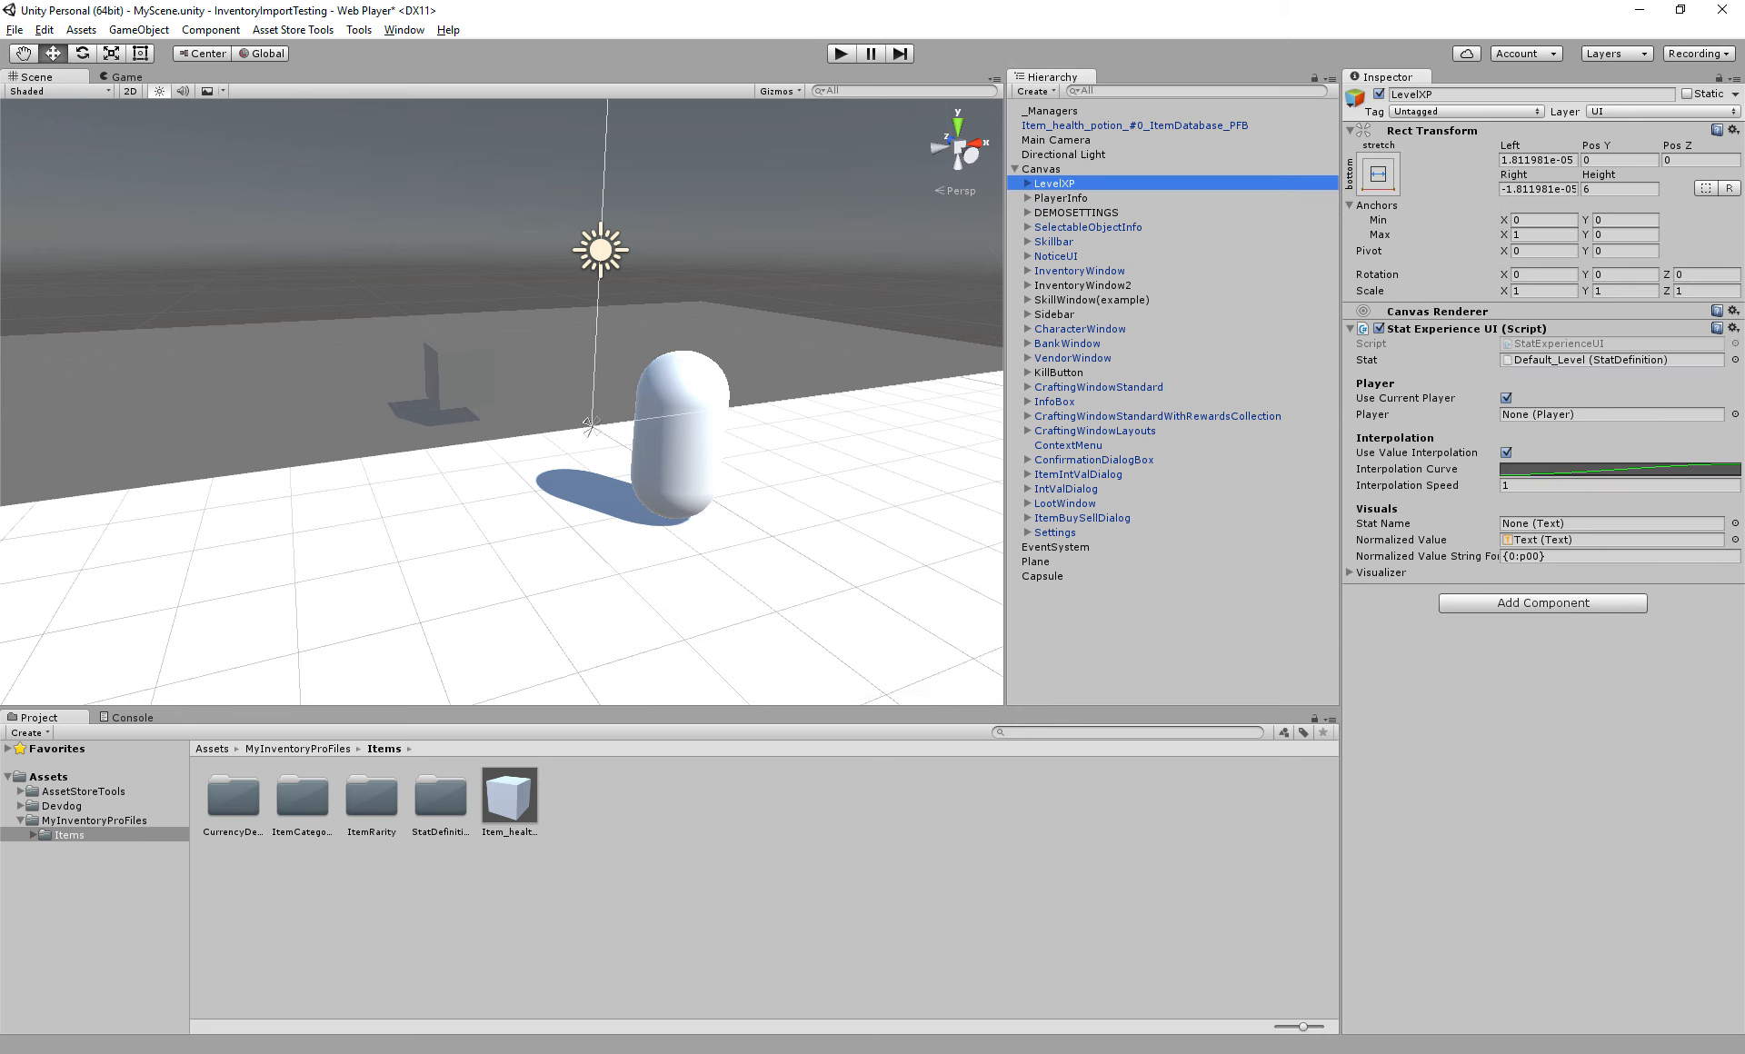
pyautogui.click(1612, 360)
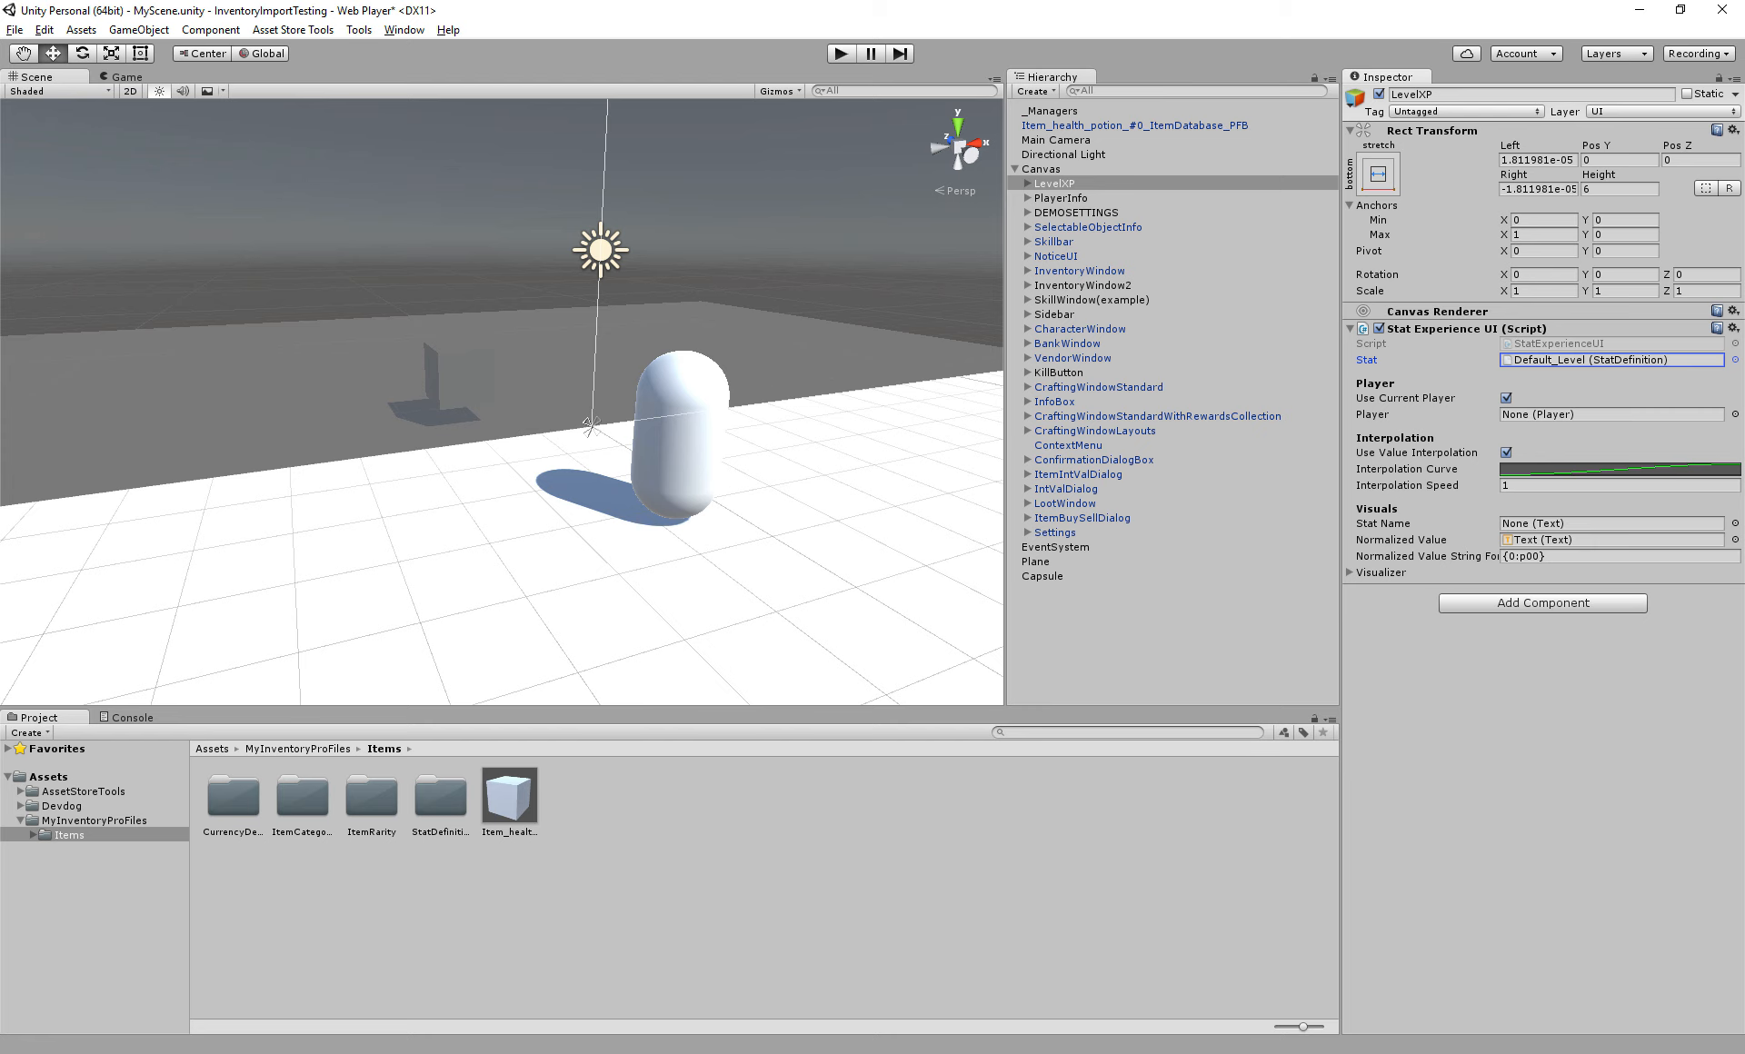
# Examine the LevelXP bar along the lower edge of the Canvas in the scene view
pyautogui.rightClick(502, 402)
pyautogui.press('f')
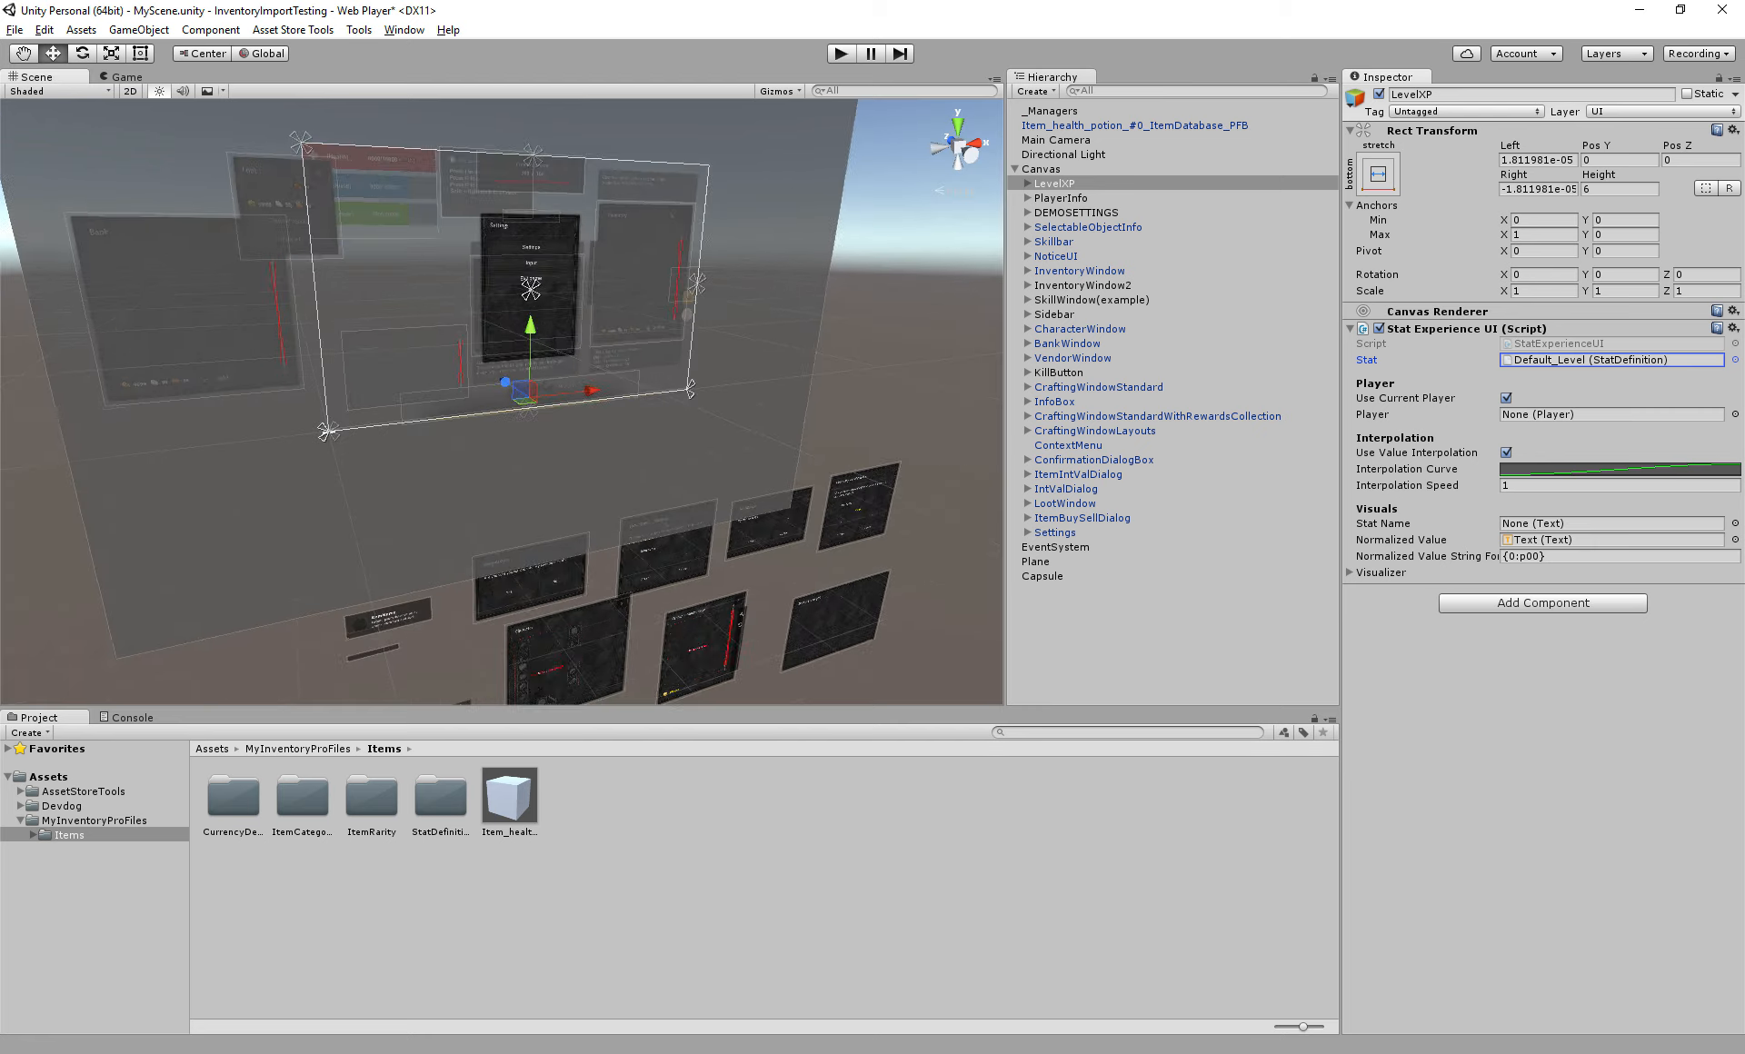
pyautogui.keyDown('alt'); pyautogui.moveTo(564, 409); pyautogui.dragTo(500, 346); pyautogui.keyUp('alt')
pyautogui.scroll(8, 502, 402)
pyautogui.moveTo(500, 346); pyautogui.dragTo(511, 376, button='middle')
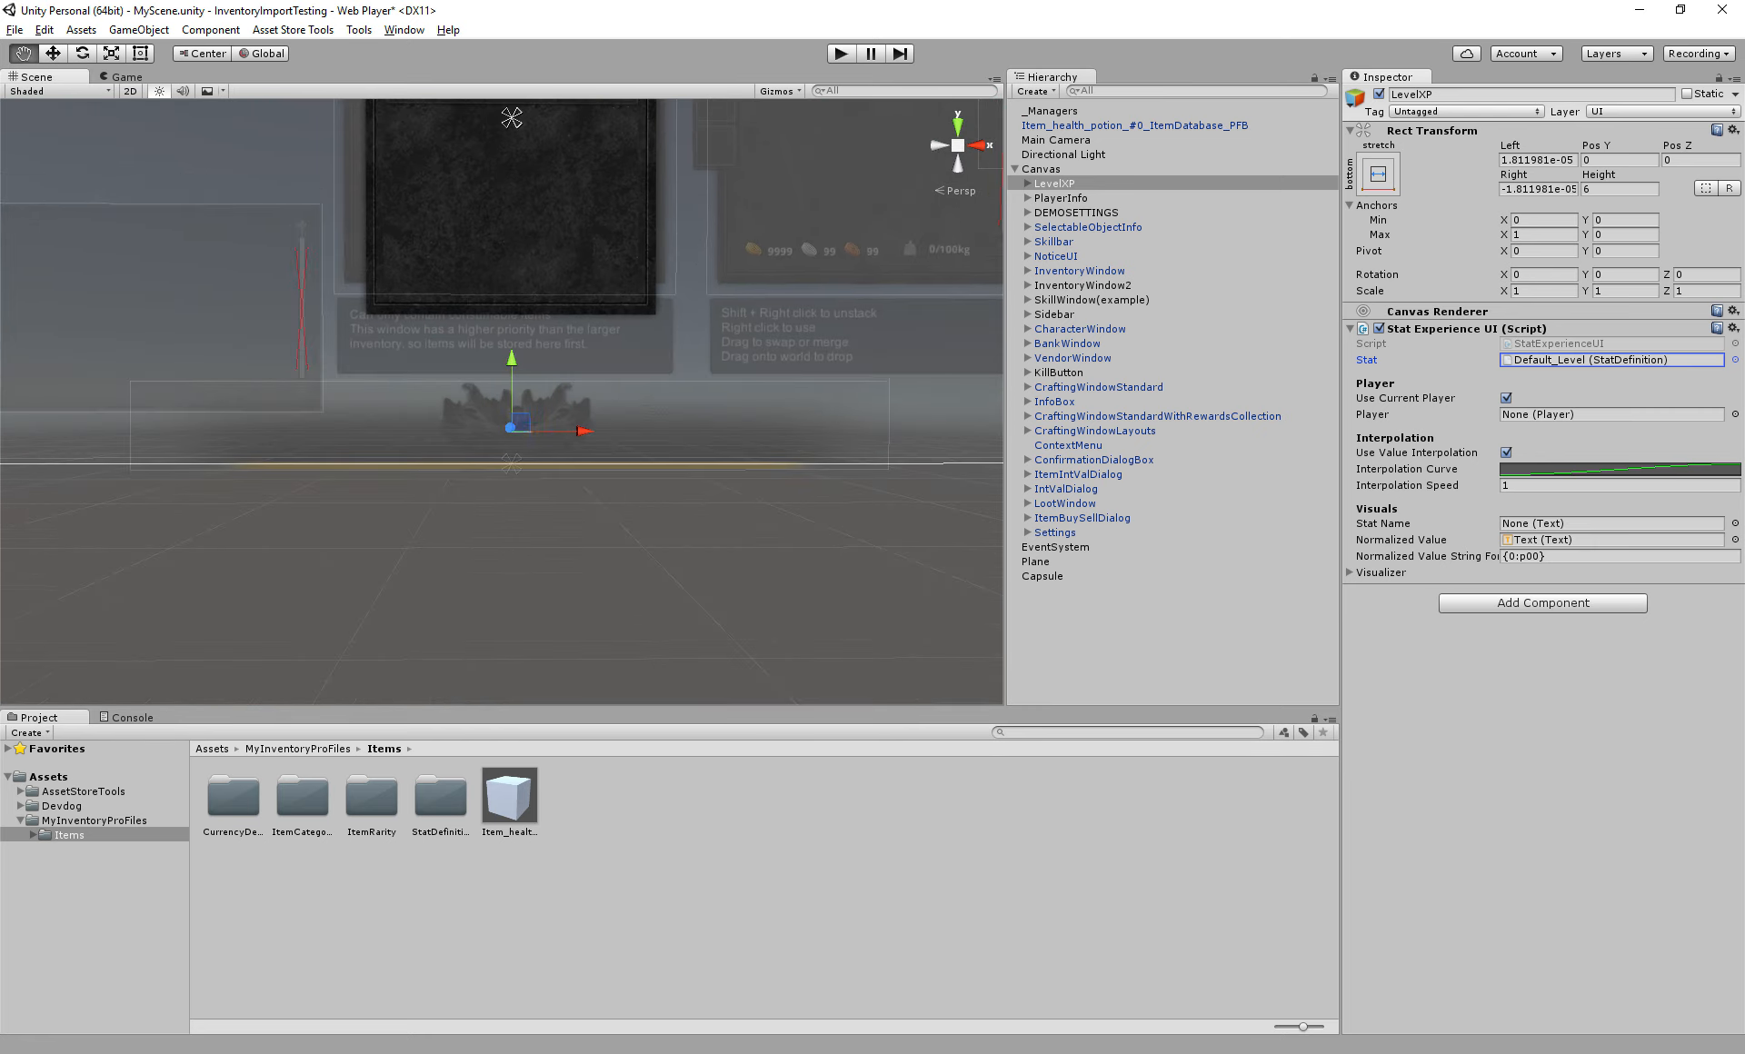
pyautogui.moveTo(512, 359); pyautogui.dragTo(582, 334)
pyautogui.hotkey('ctrl', 'z')
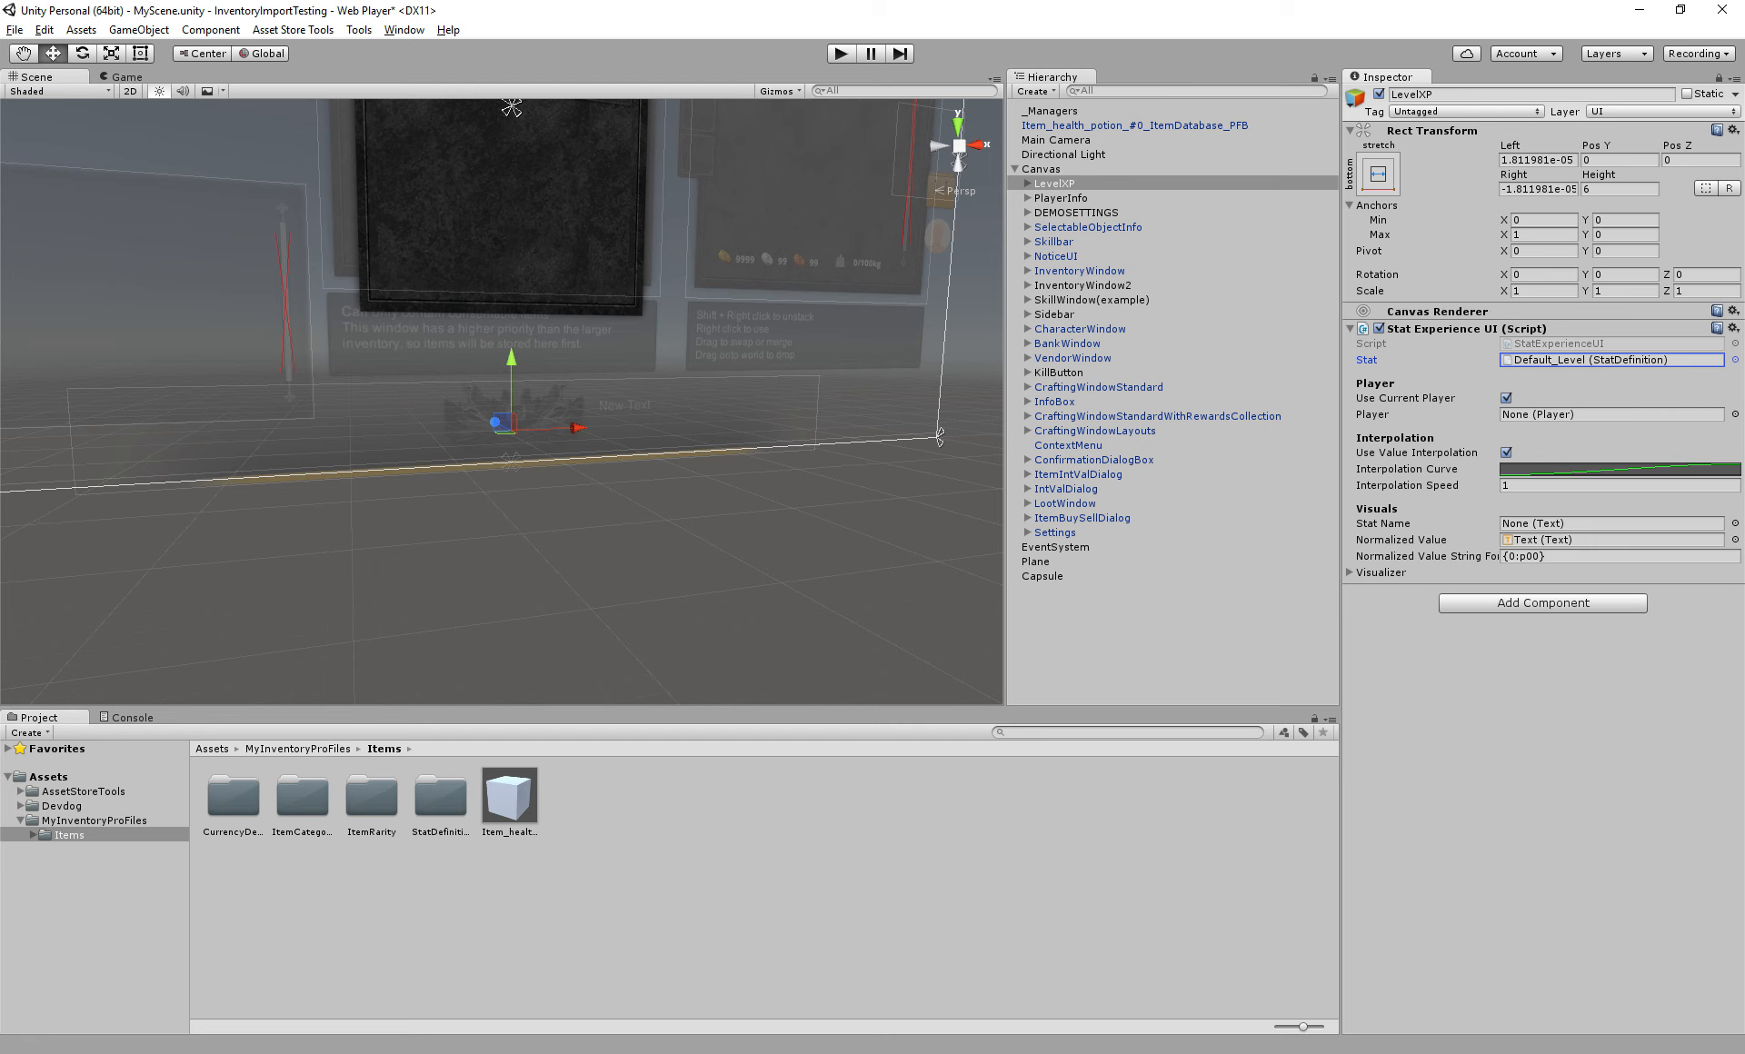
# Check the available stats in the StatDefinition folder and deactivate the Canvas's LevelXP object
pyautogui.doubleClick(440, 799)
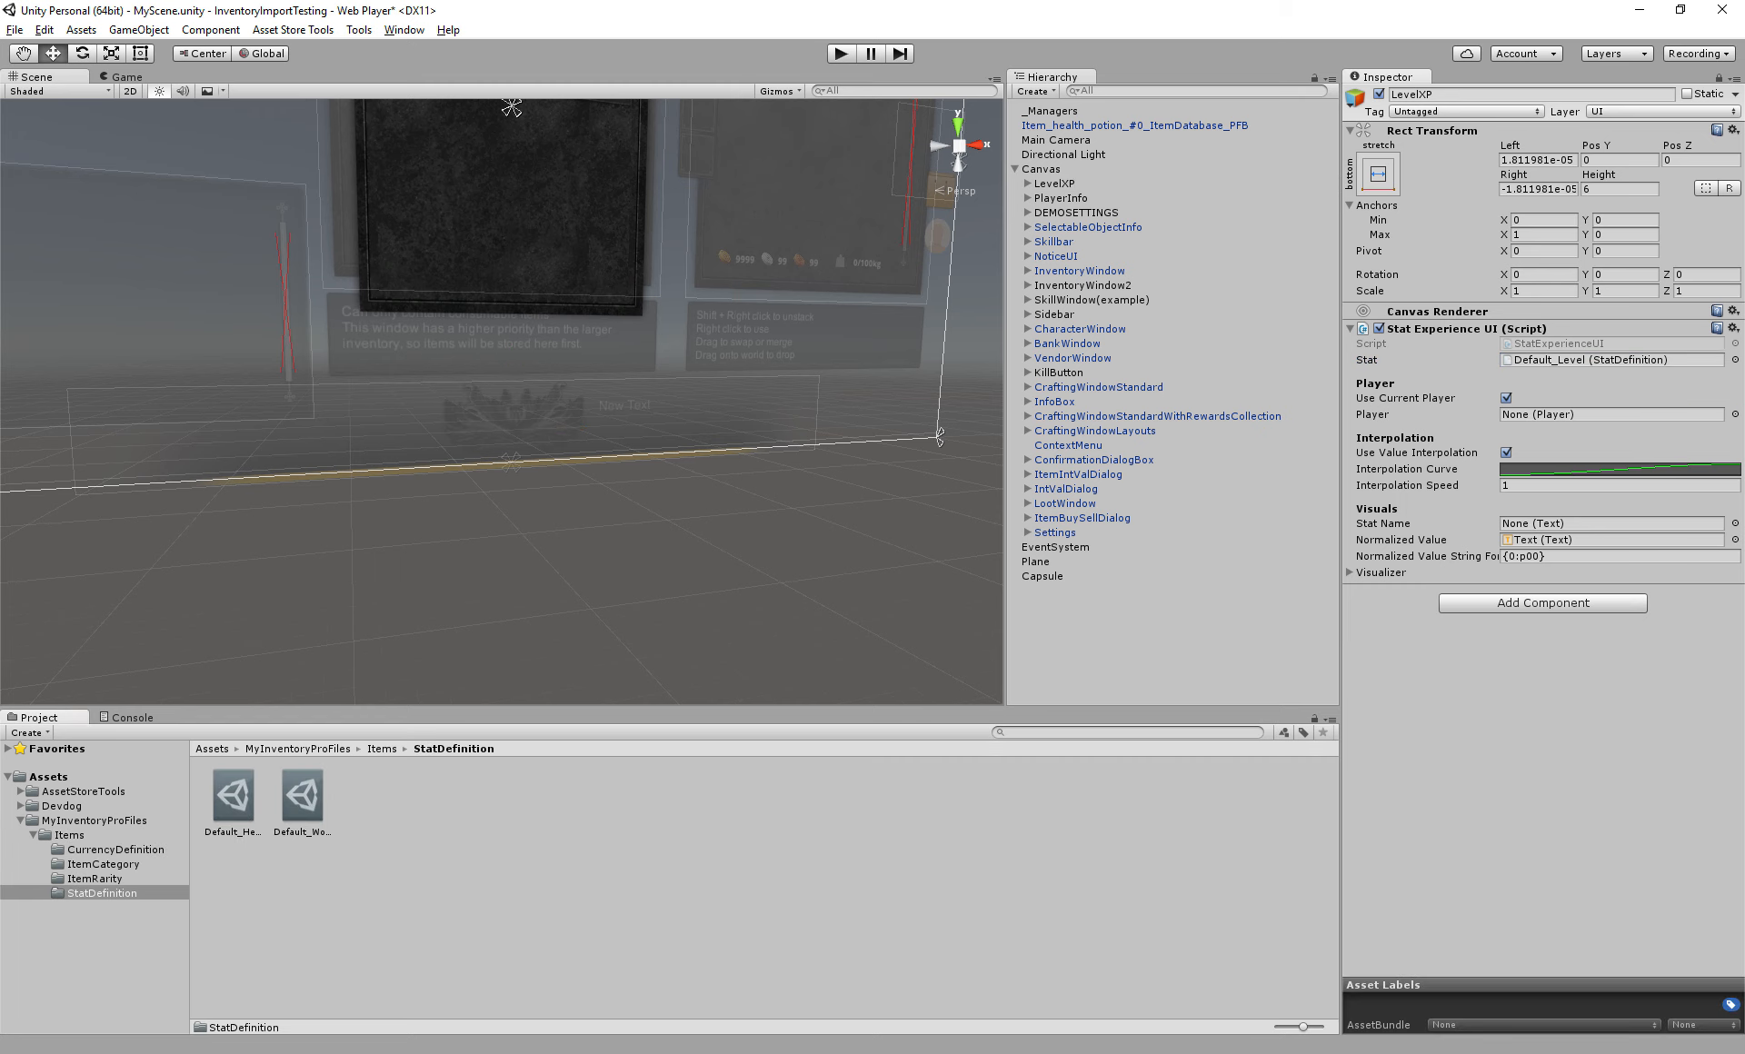
pyautogui.click(1061, 198)
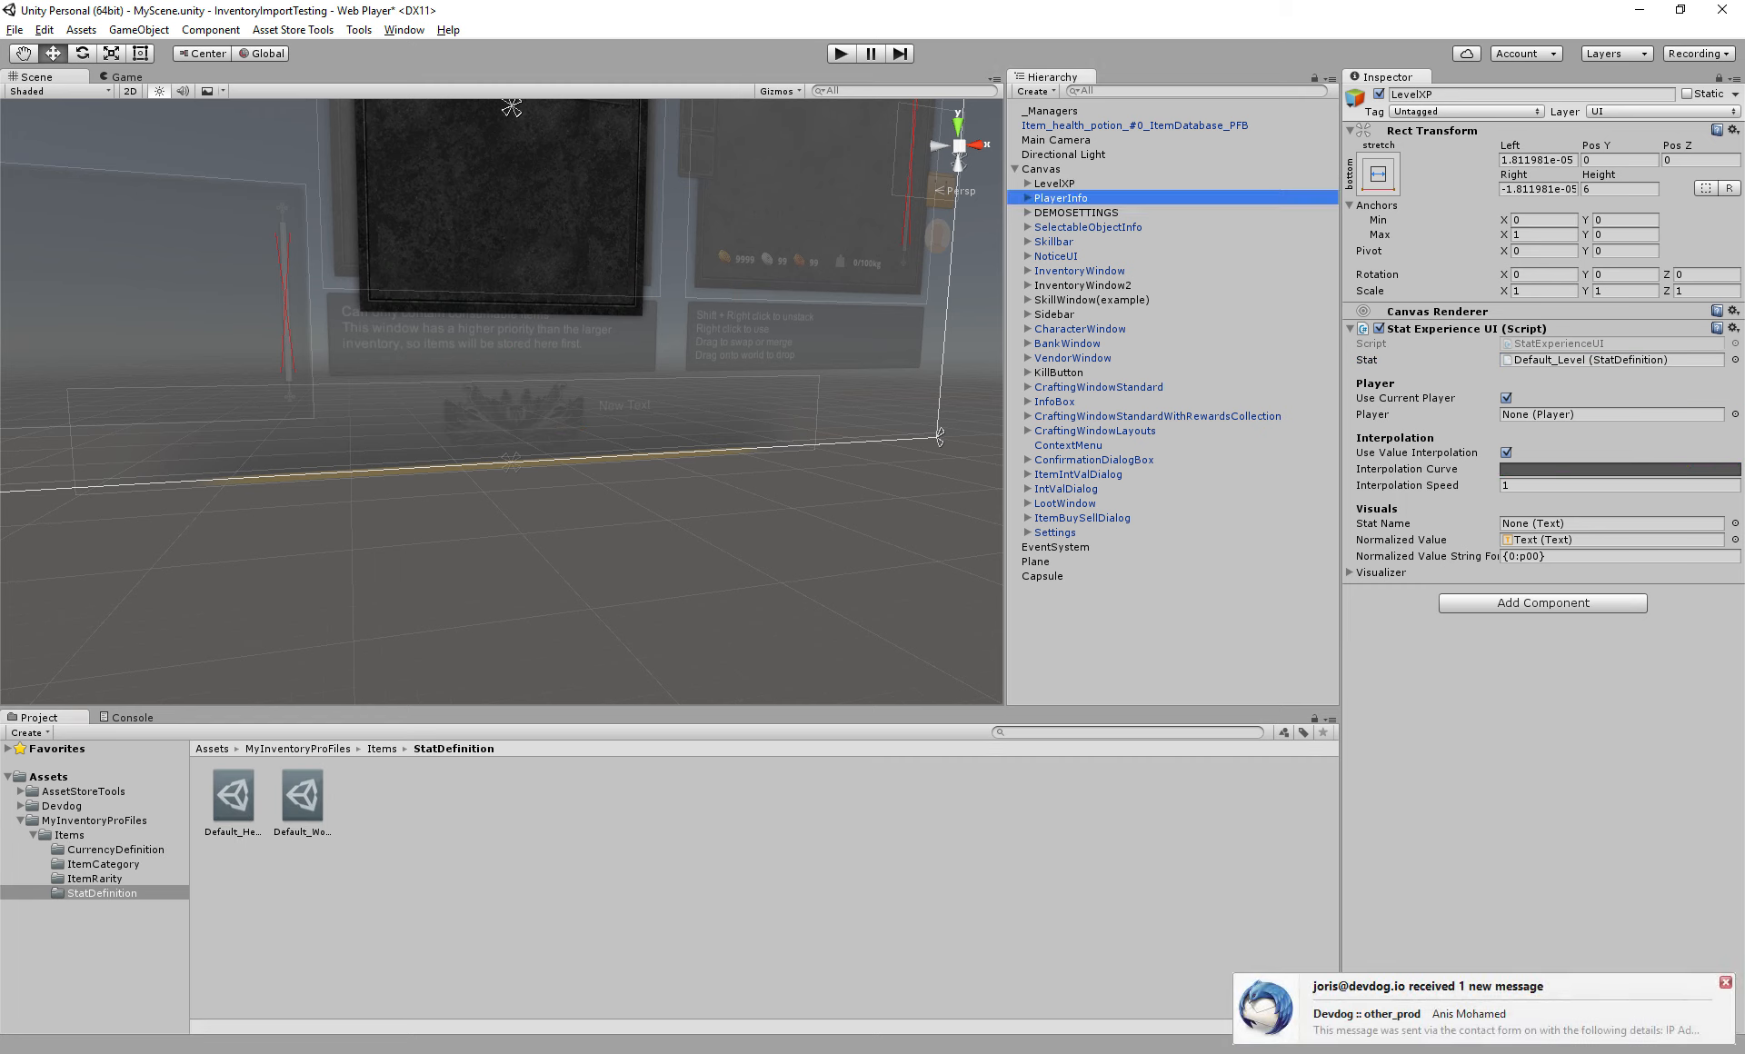
pyautogui.click(1055, 184)
pyautogui.click(1379, 93)
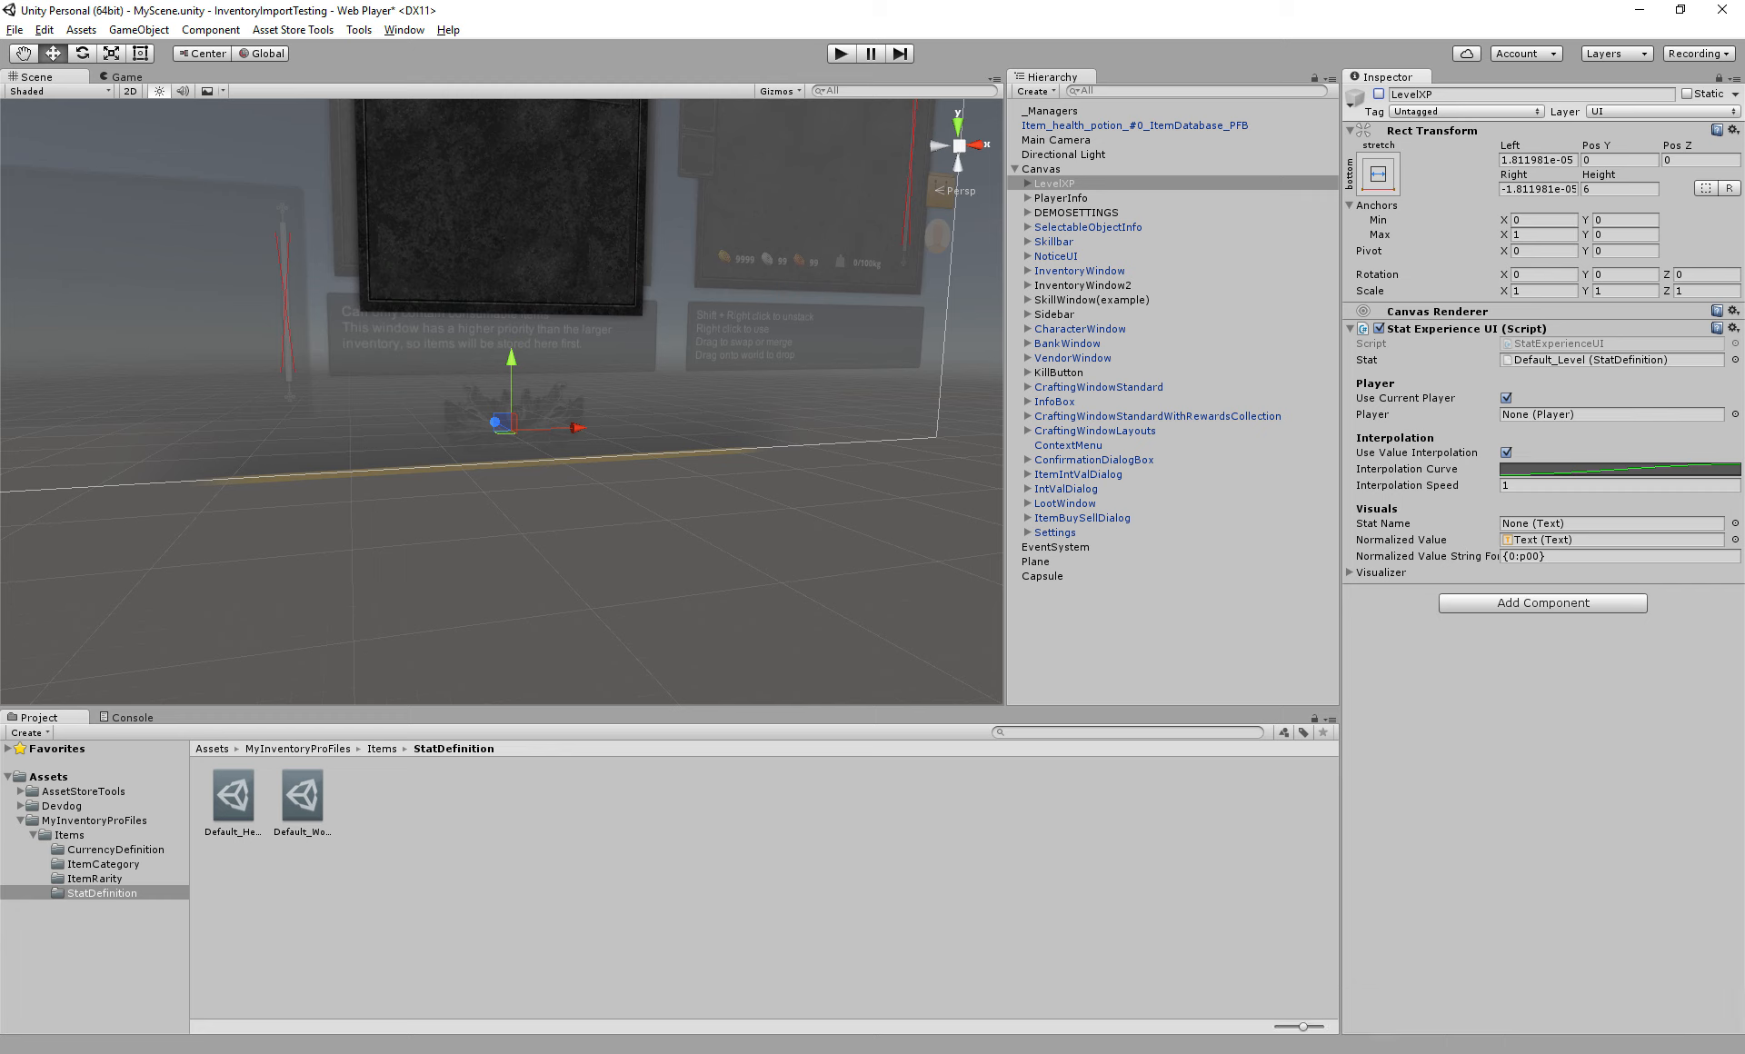
# Inspect the InventoryWindow's Currencies group and its individual currency entries
pyautogui.click(1061, 199)
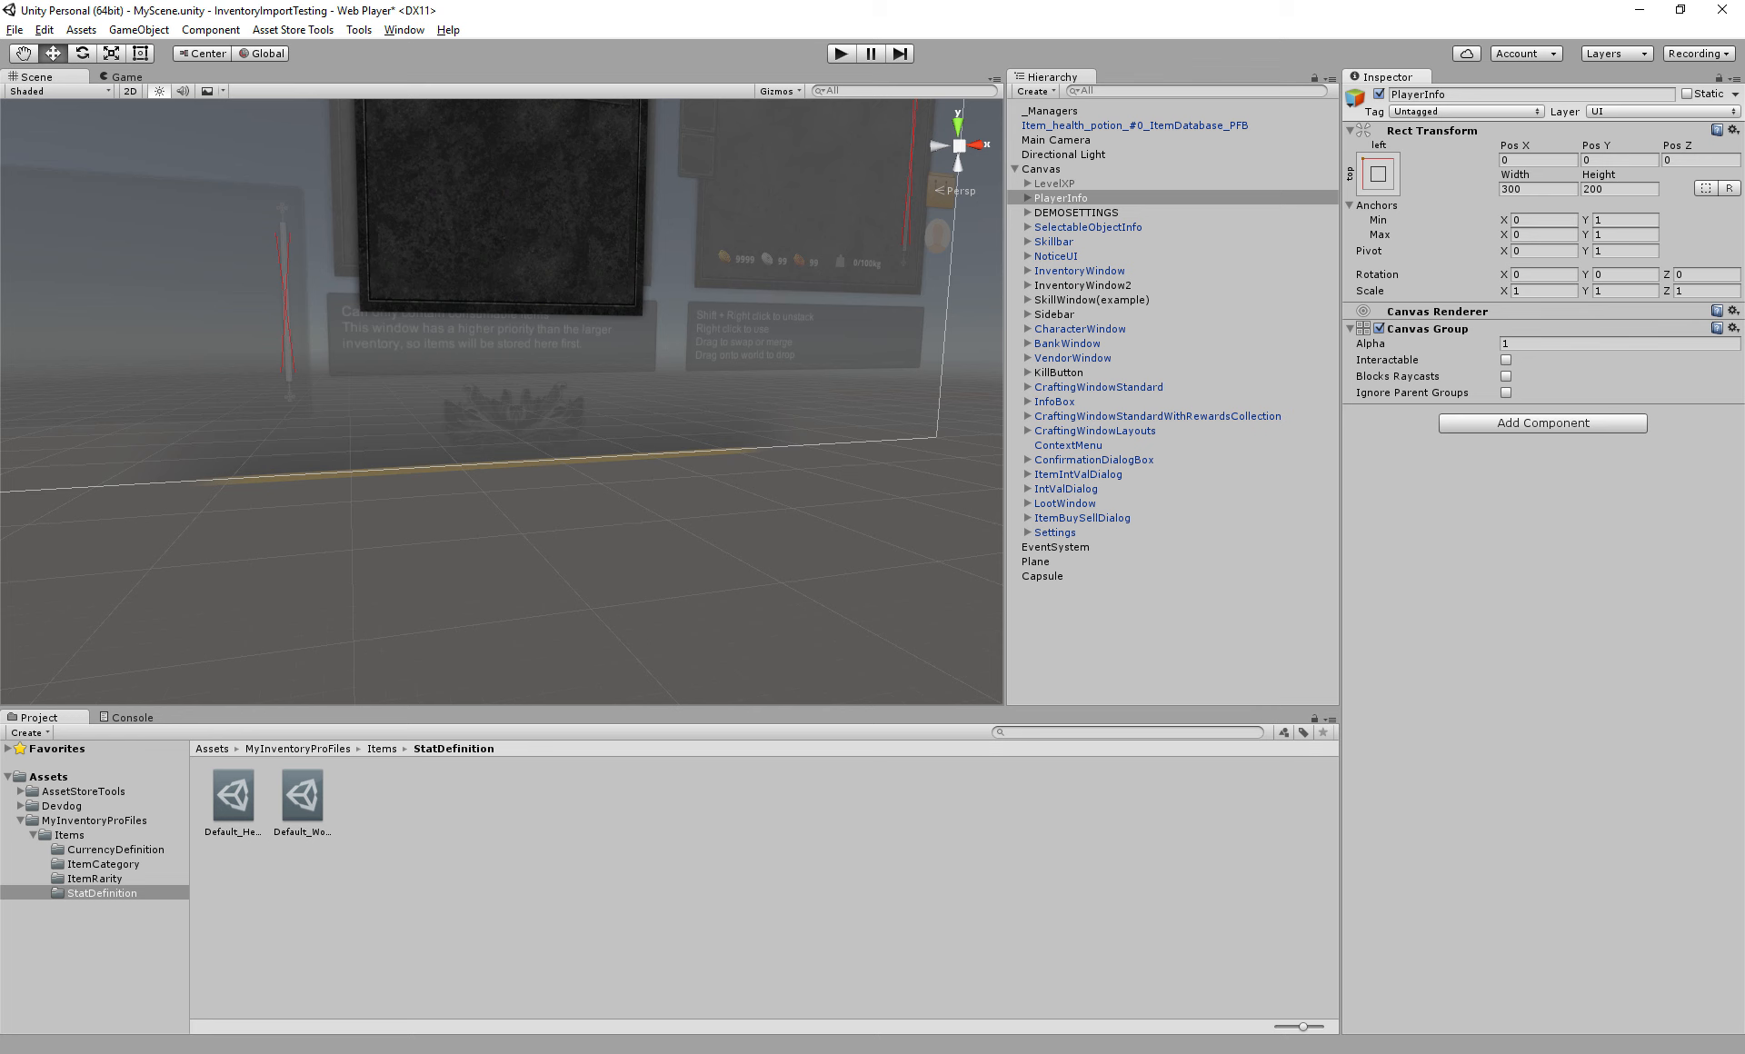
pyautogui.click(1079, 270)
pyautogui.click(1028, 271)
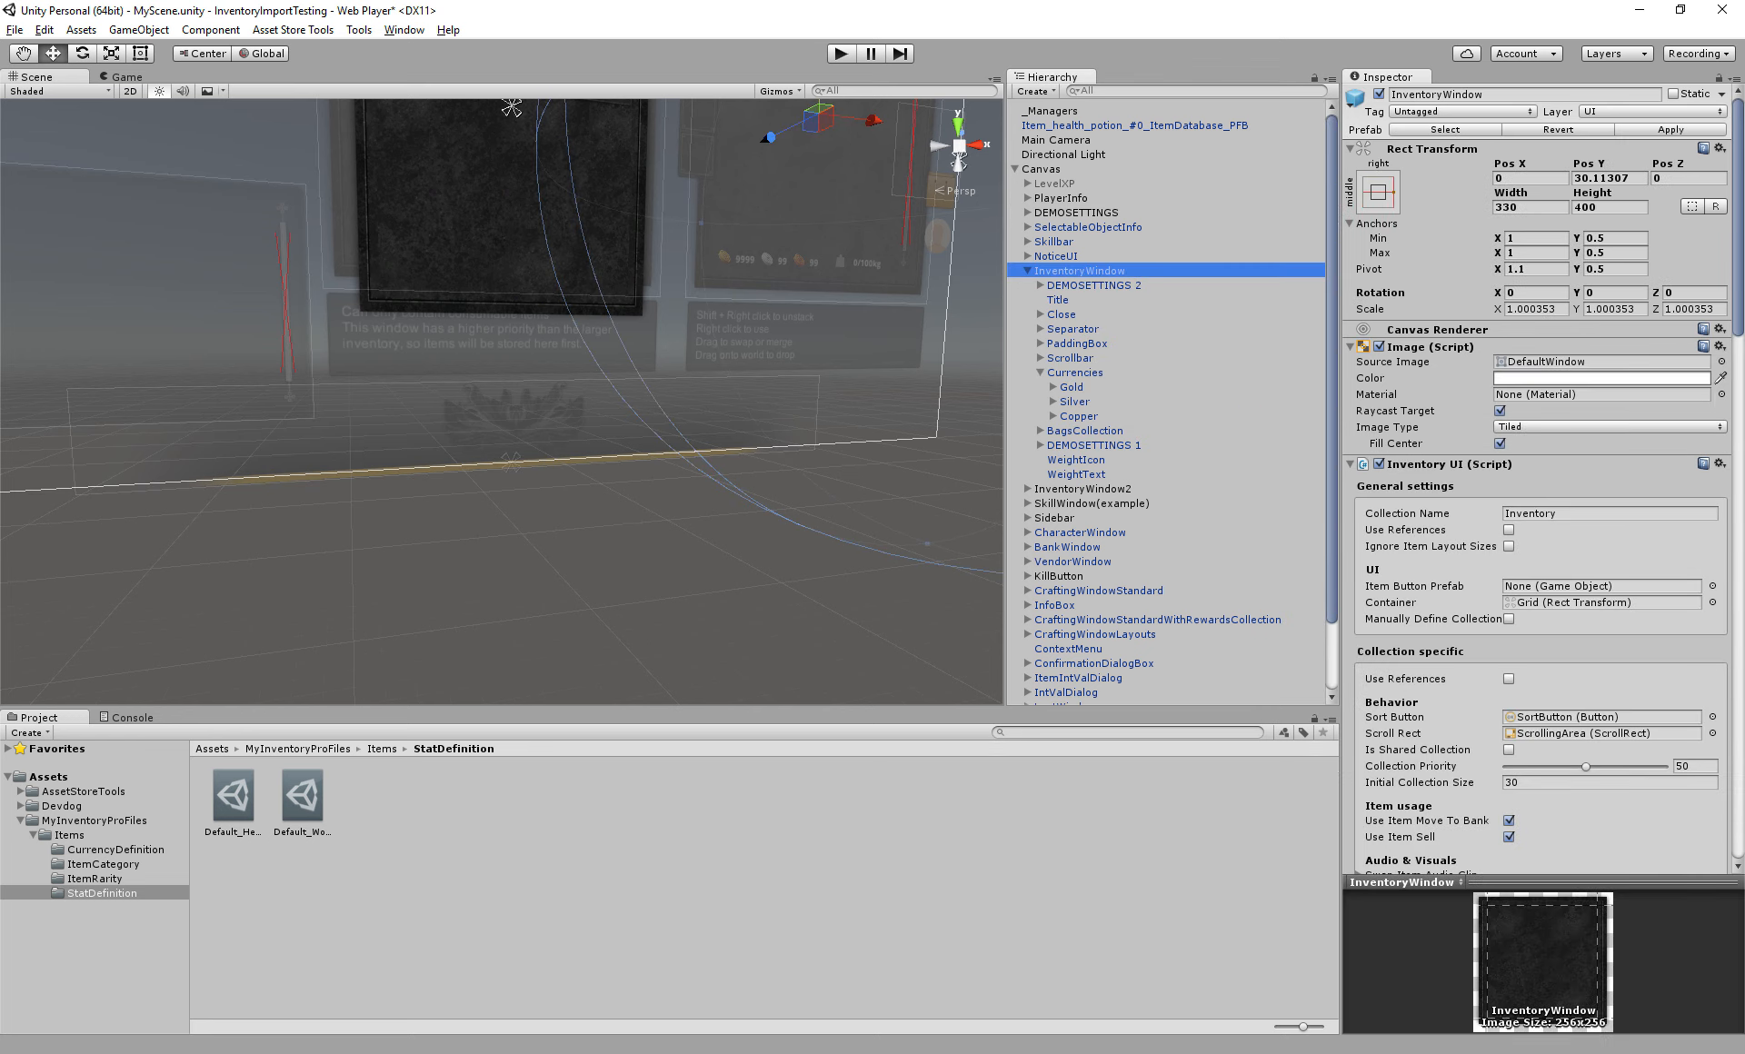
pyautogui.click(686, 298)
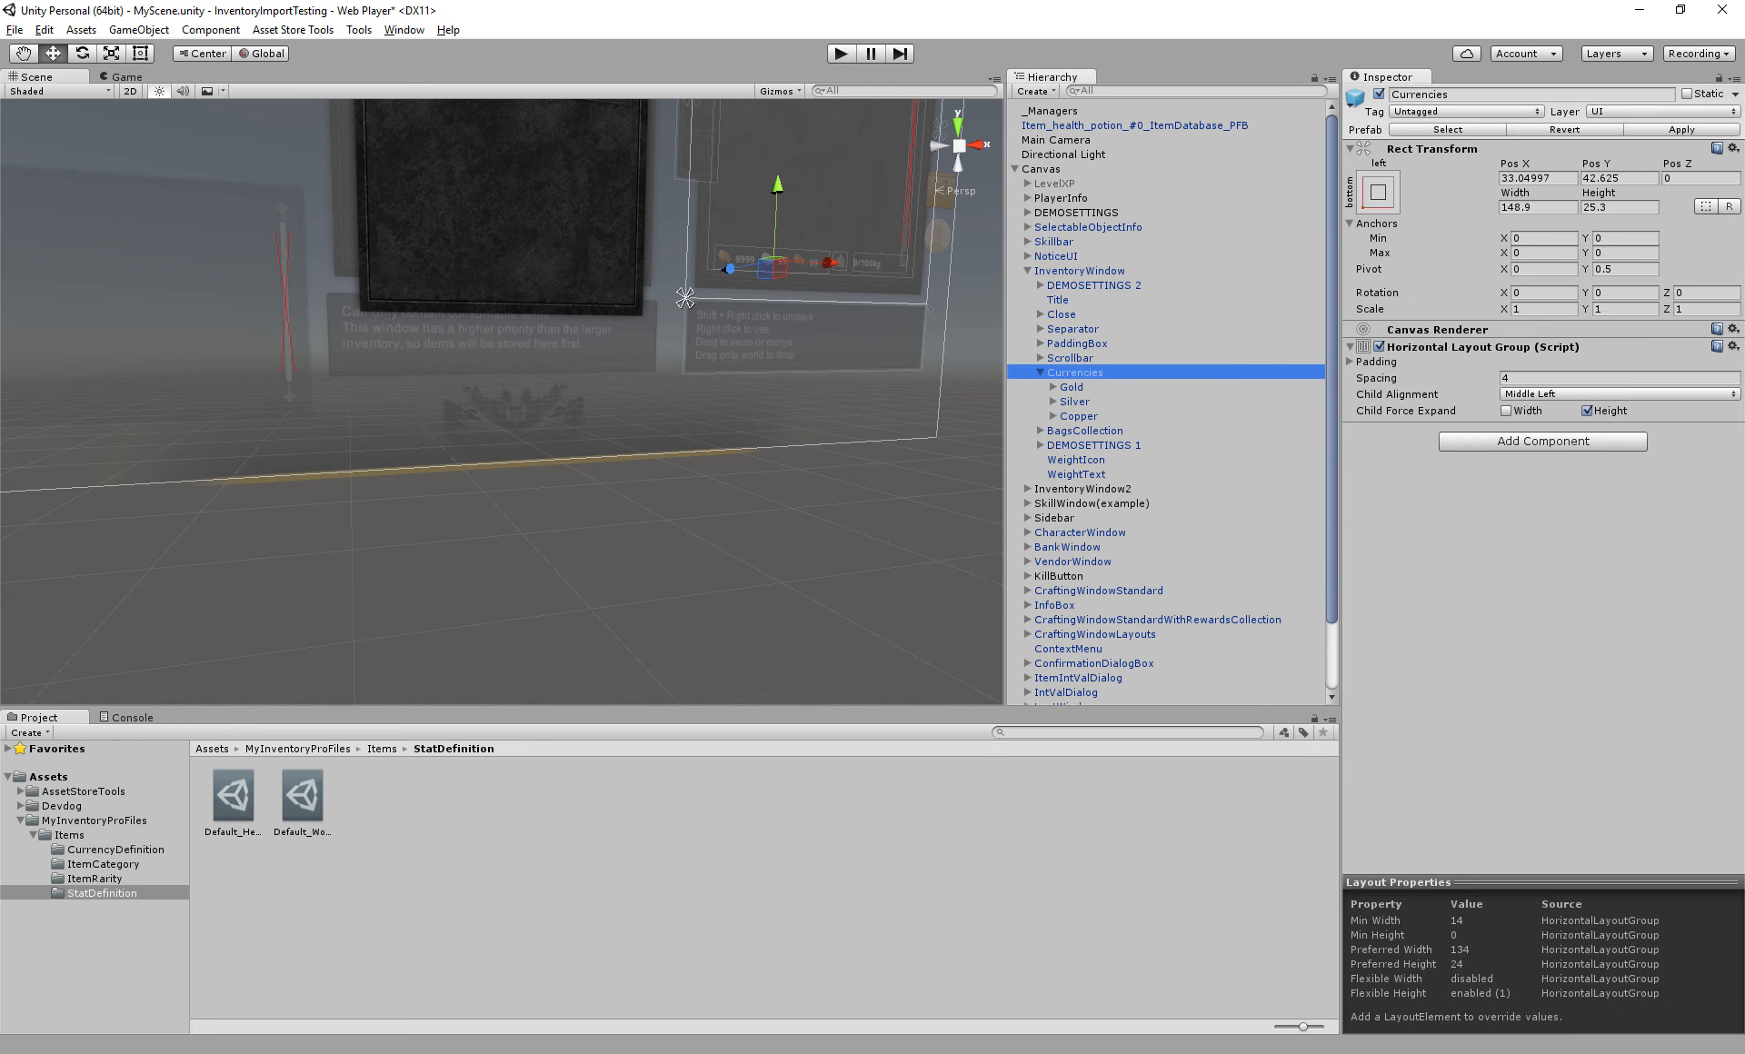
pyautogui.press('Down')
pyautogui.press('Down')
pyautogui.press('Down')
pyautogui.press('Up')
pyautogui.press('Up')
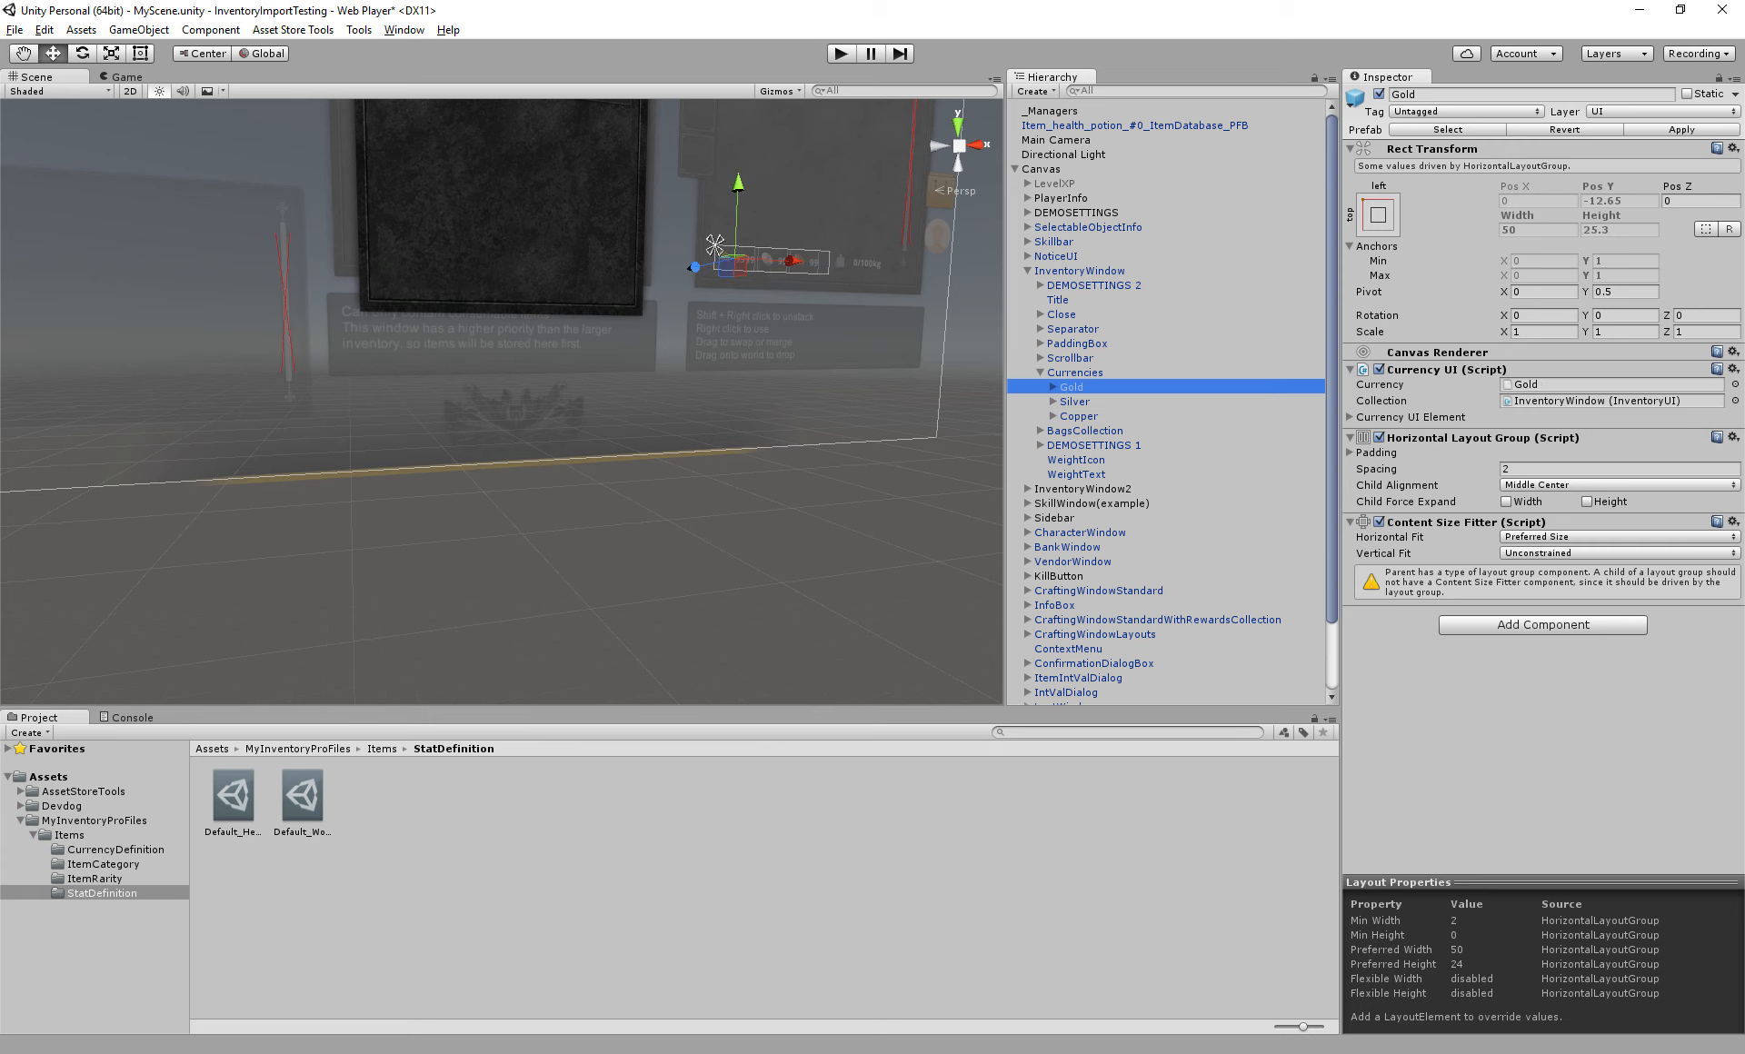
# Assign the project's Gold and Silver definitions from CurrencyDefinition to the InventoryWindow's matching Currency UI components
pyautogui.click(382, 749)
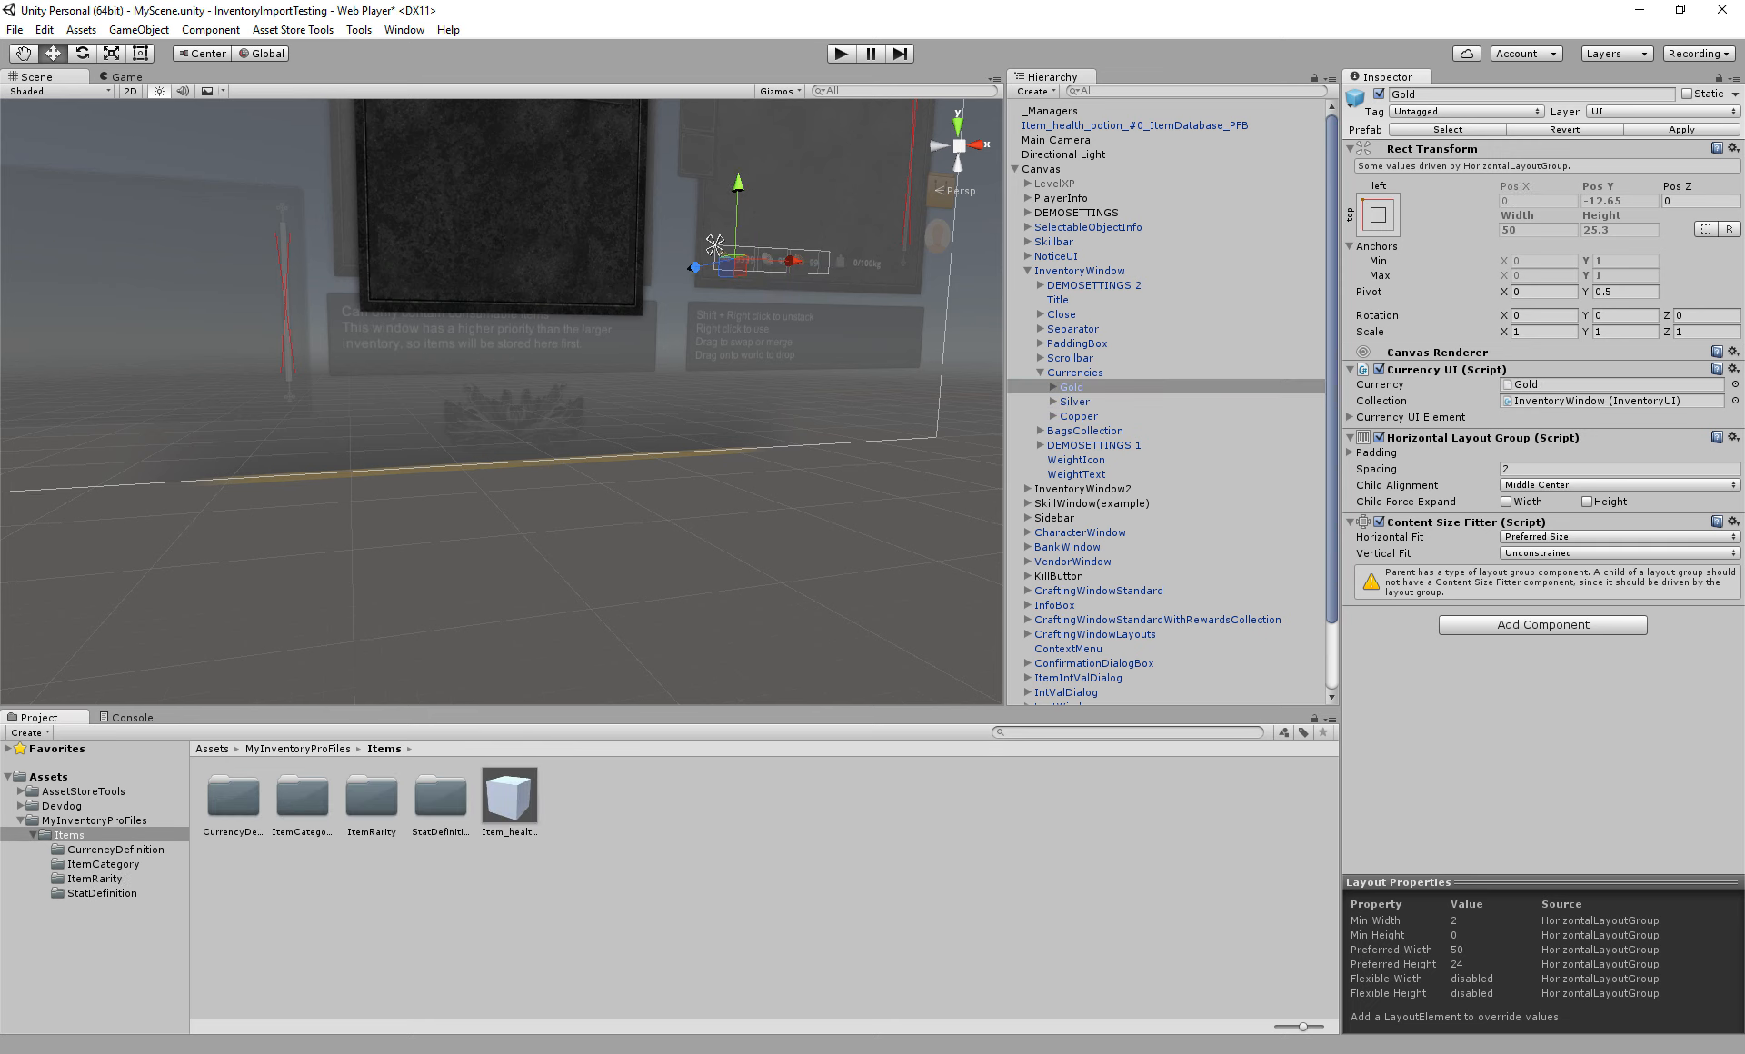
pyautogui.doubleClick(234, 798)
pyautogui.click(1071, 387)
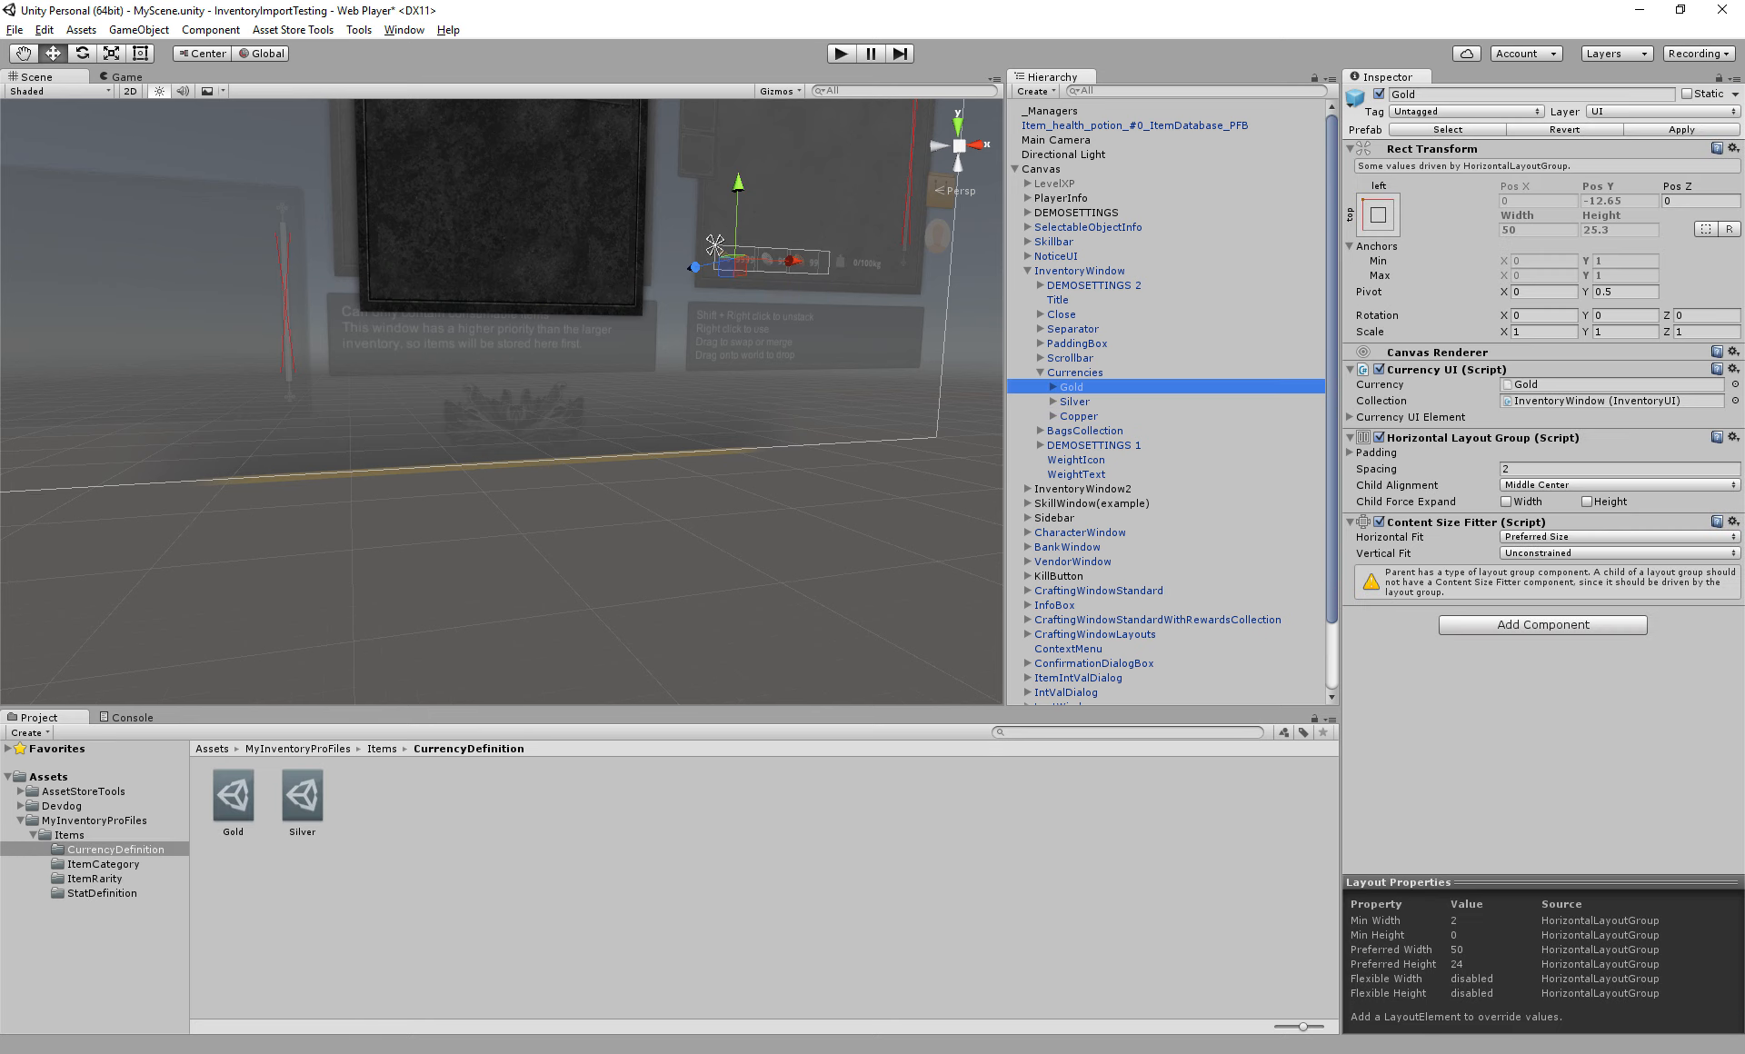
pyautogui.moveTo(234, 797); pyautogui.dragTo(1587, 386)
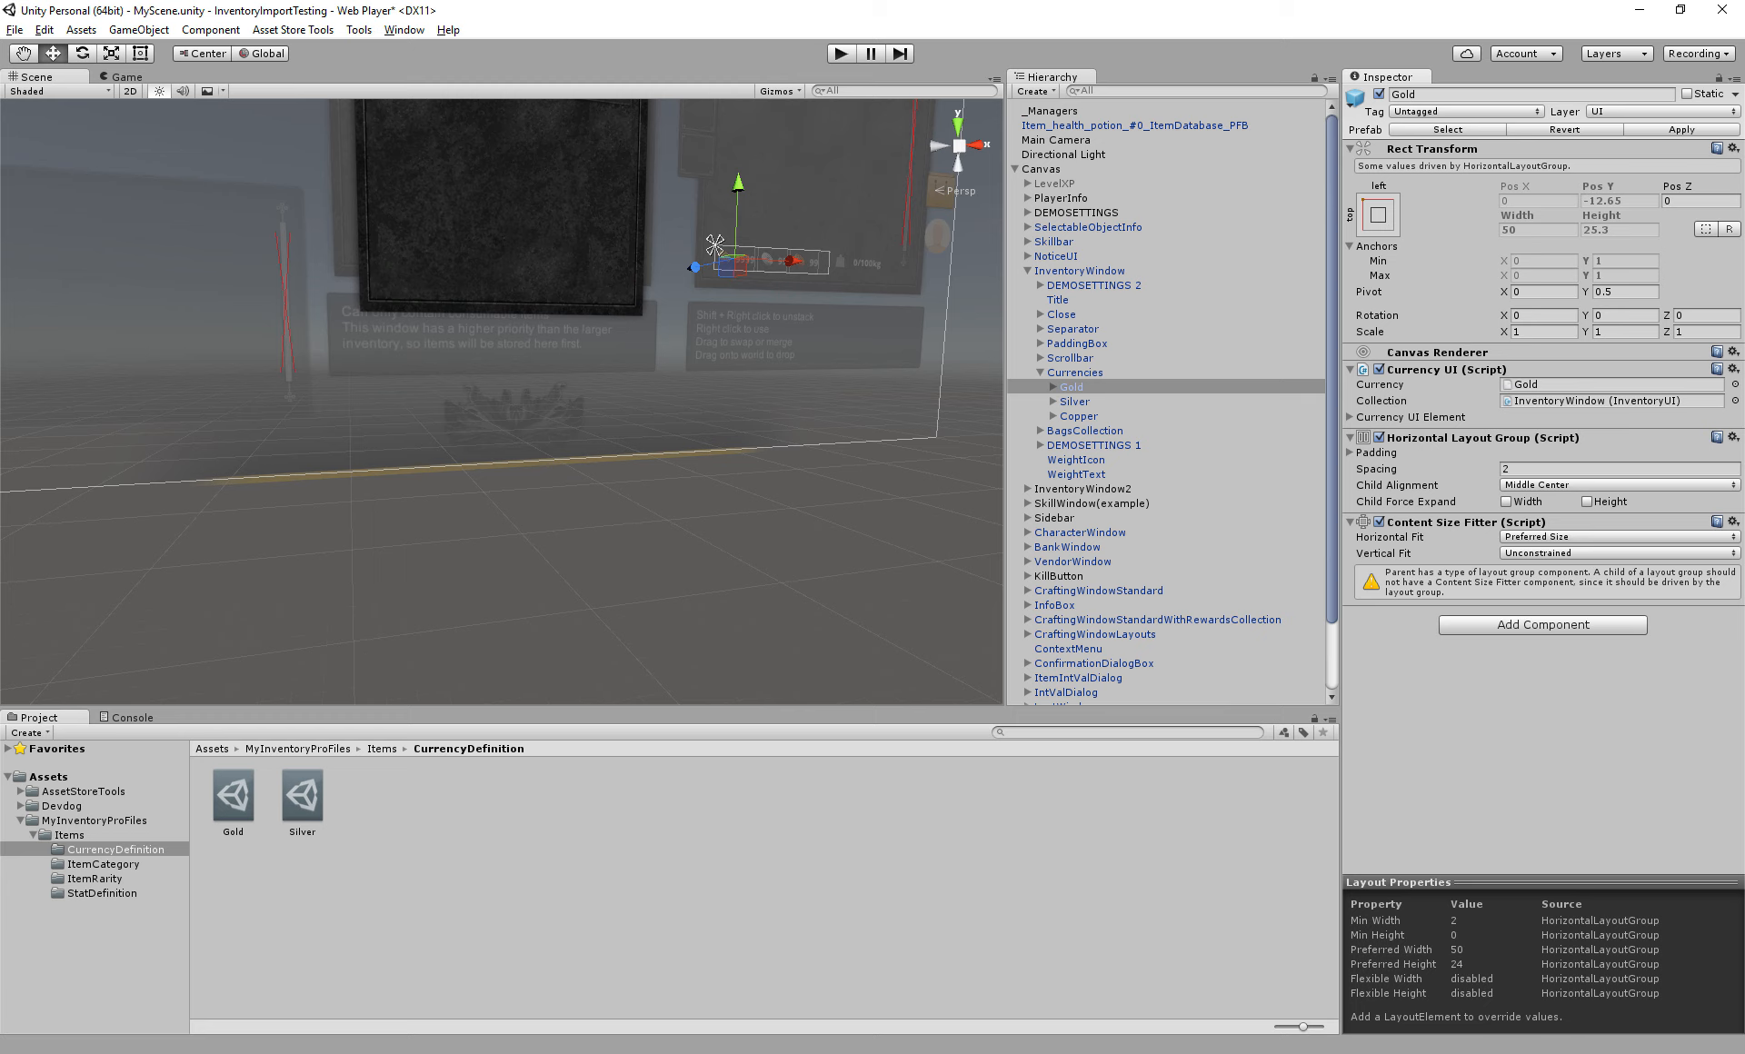
pyautogui.click(1074, 402)
pyautogui.moveTo(234, 797); pyautogui.dragTo(1581, 414)
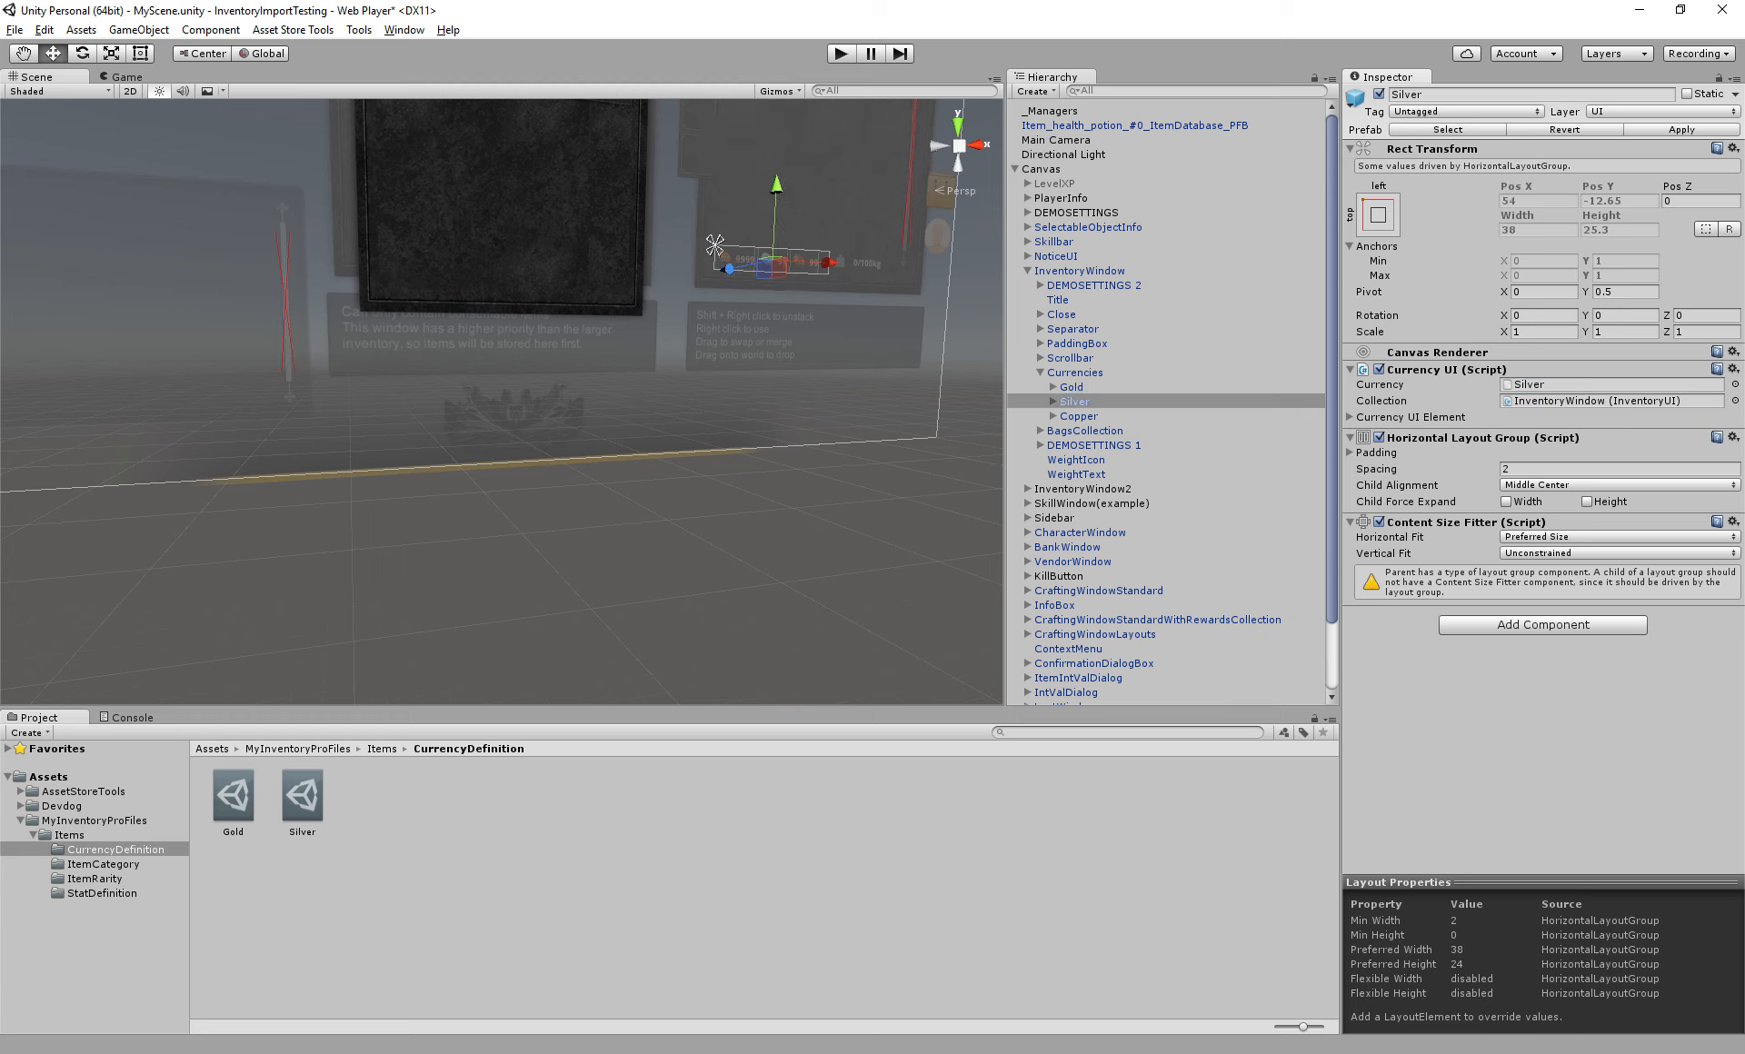
# Deactivate the InventoryWindow's Copper currency and collapse the window's hierarchy group
pyautogui.click(1079, 416)
pyautogui.click(1379, 95)
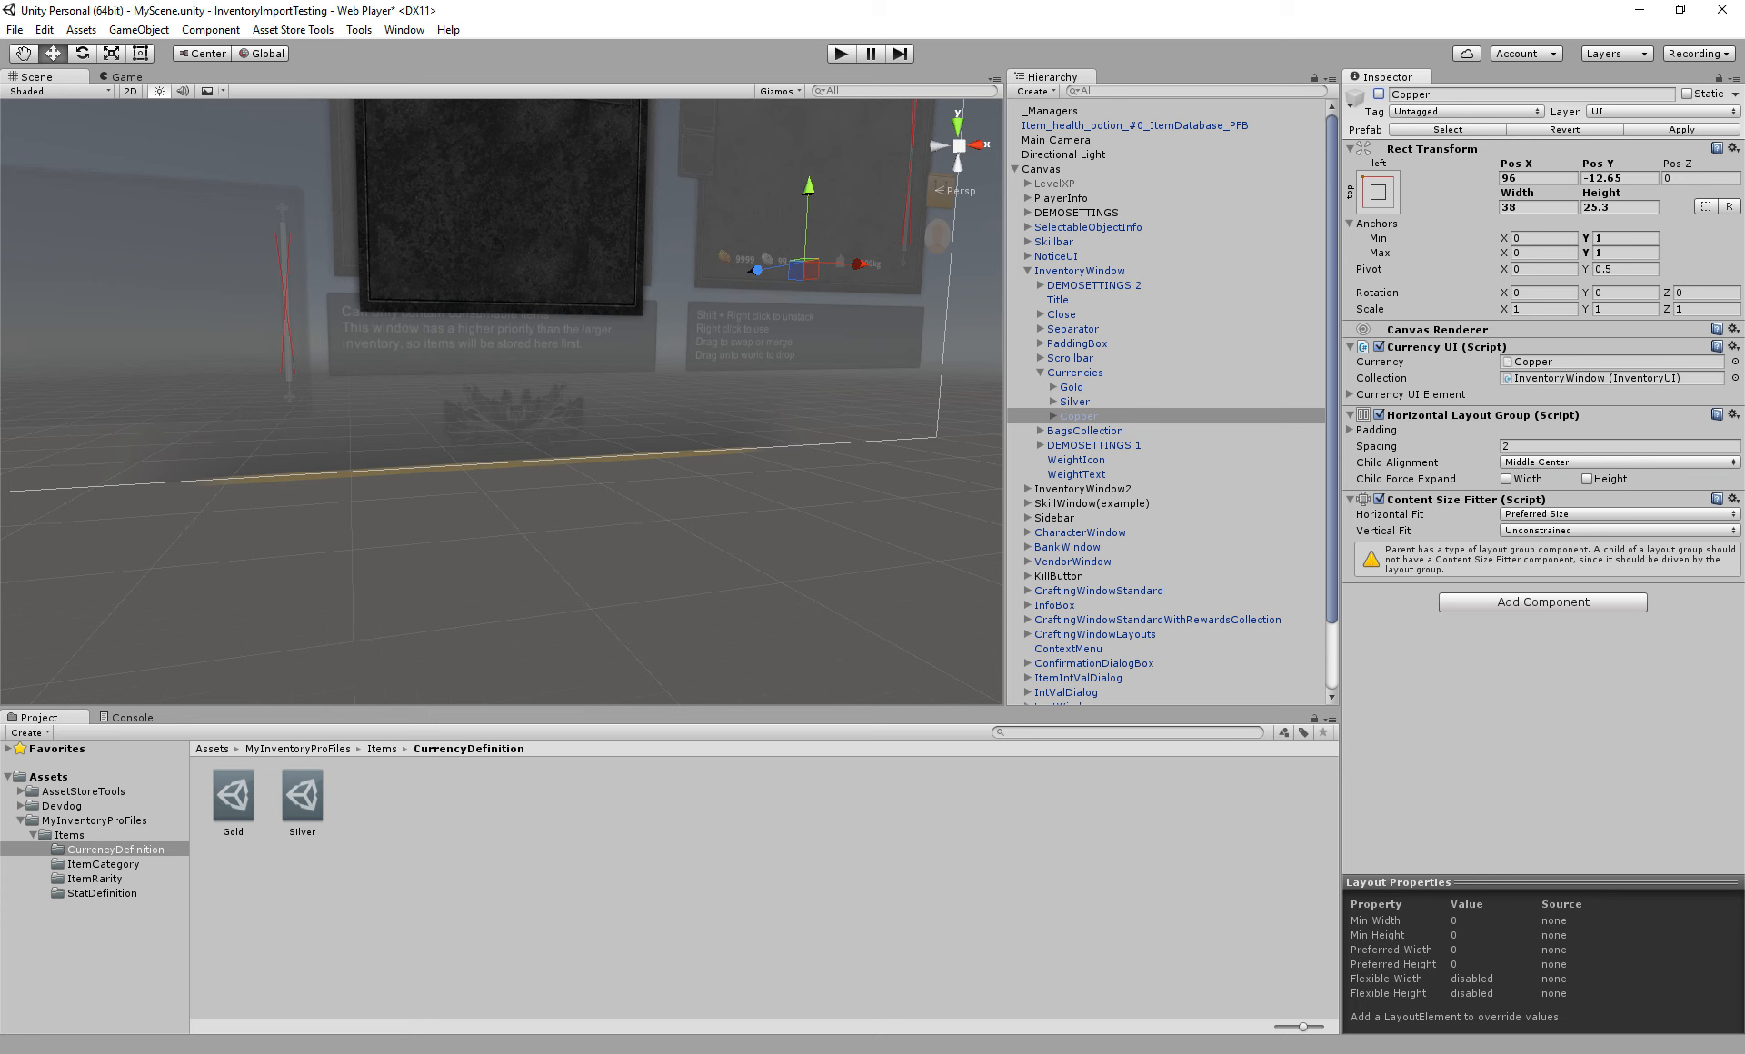
pyautogui.click(686, 298)
pyautogui.press('Left')
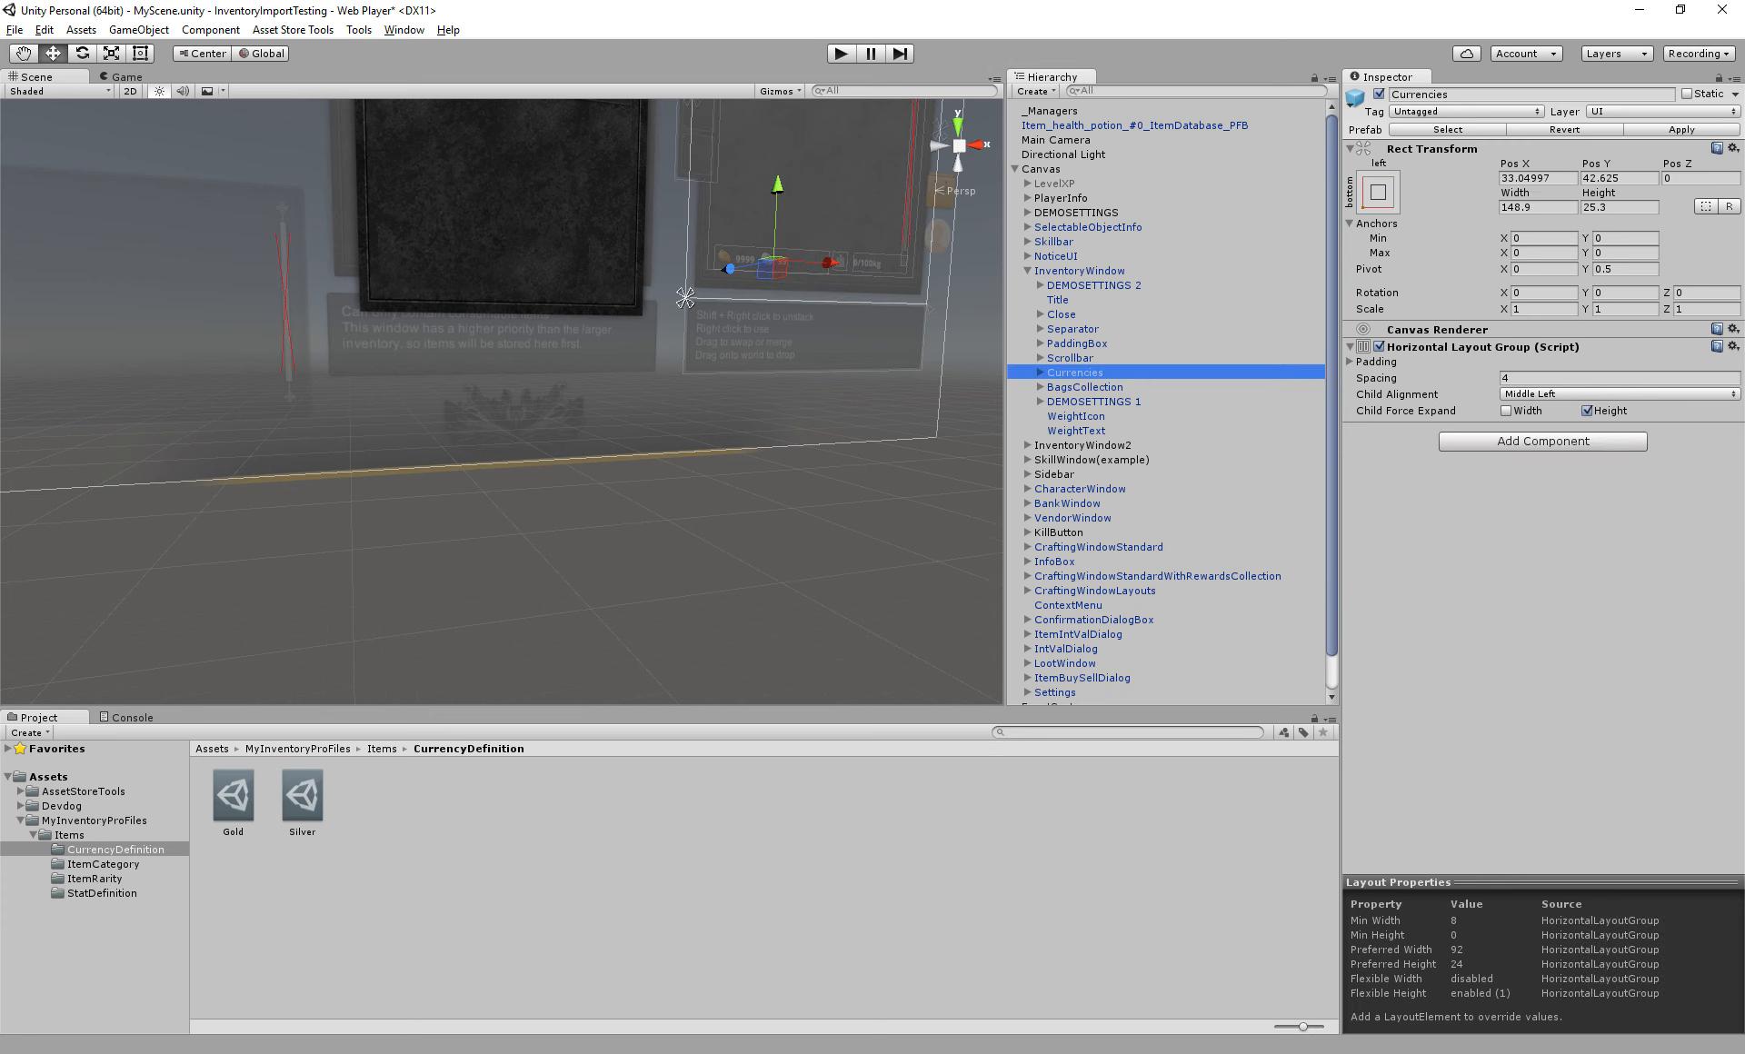
pyautogui.click(685, 298)
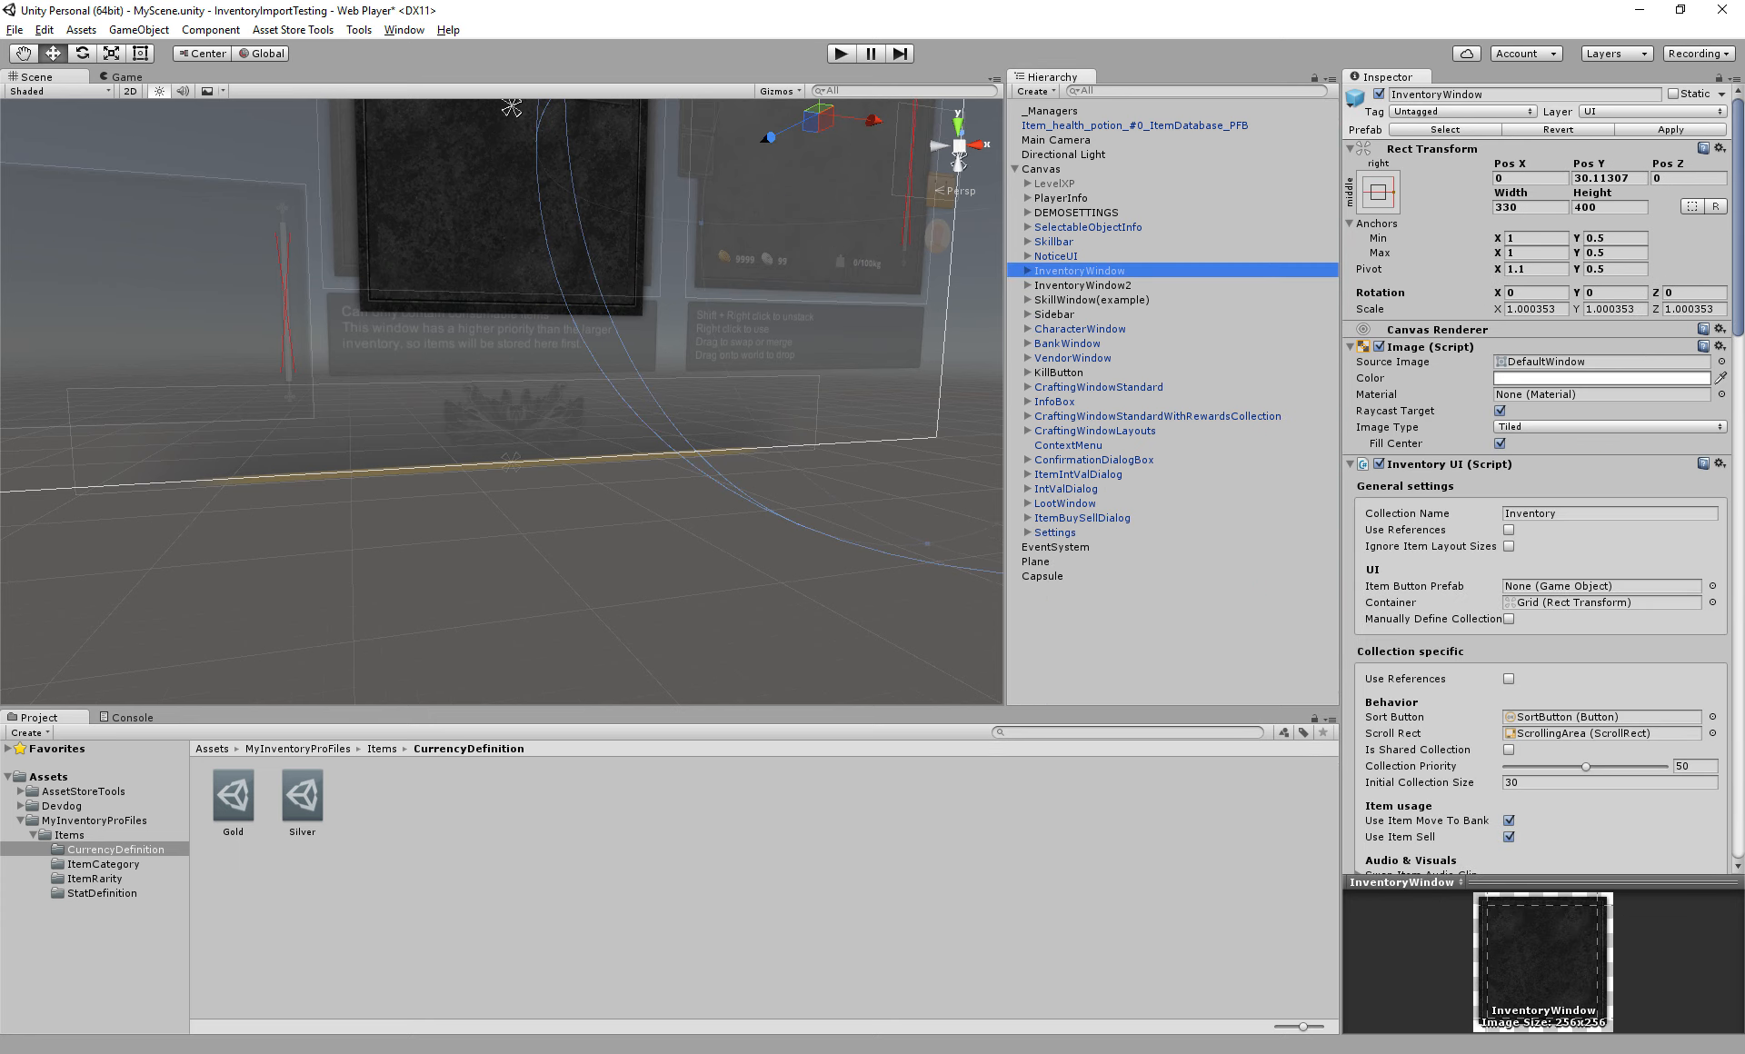
# Check the children of InventoryWindow and InventoryWindow2, including the latter's PaddingBox, for further currency elements
pyautogui.click(686, 298)
pyautogui.click(686, 298)
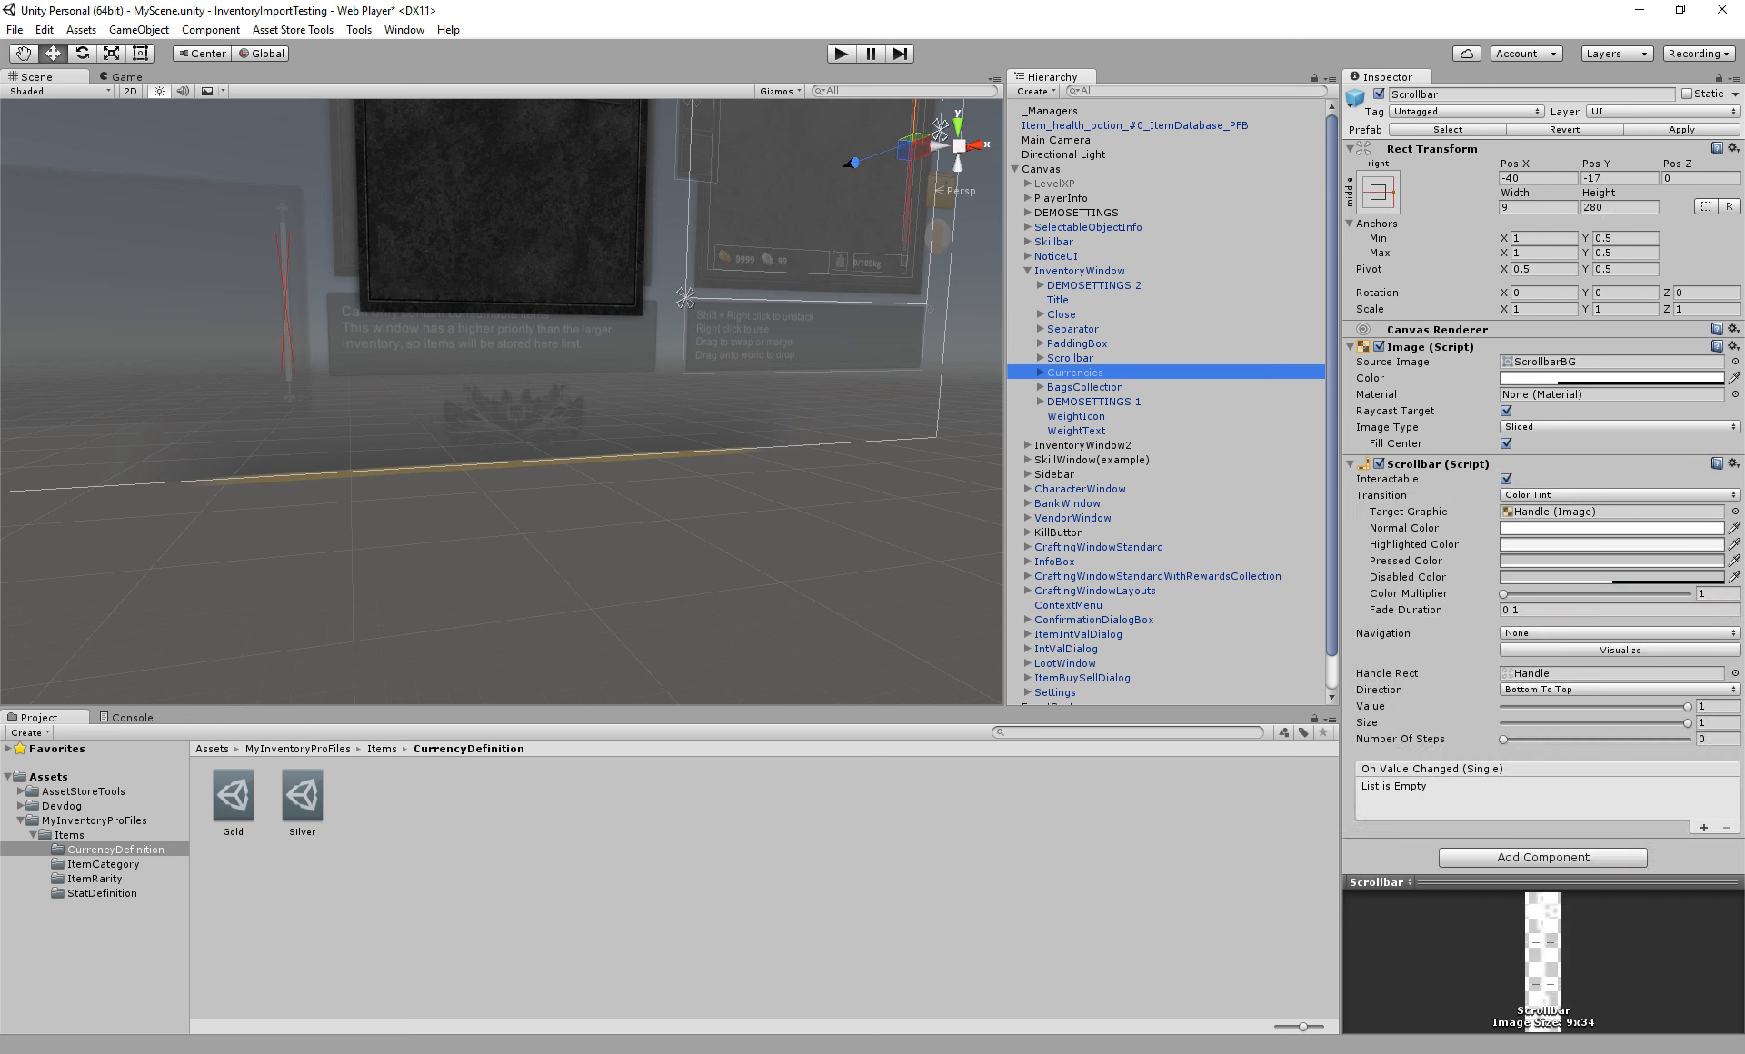
pyautogui.click(686, 298)
pyautogui.press('Right')
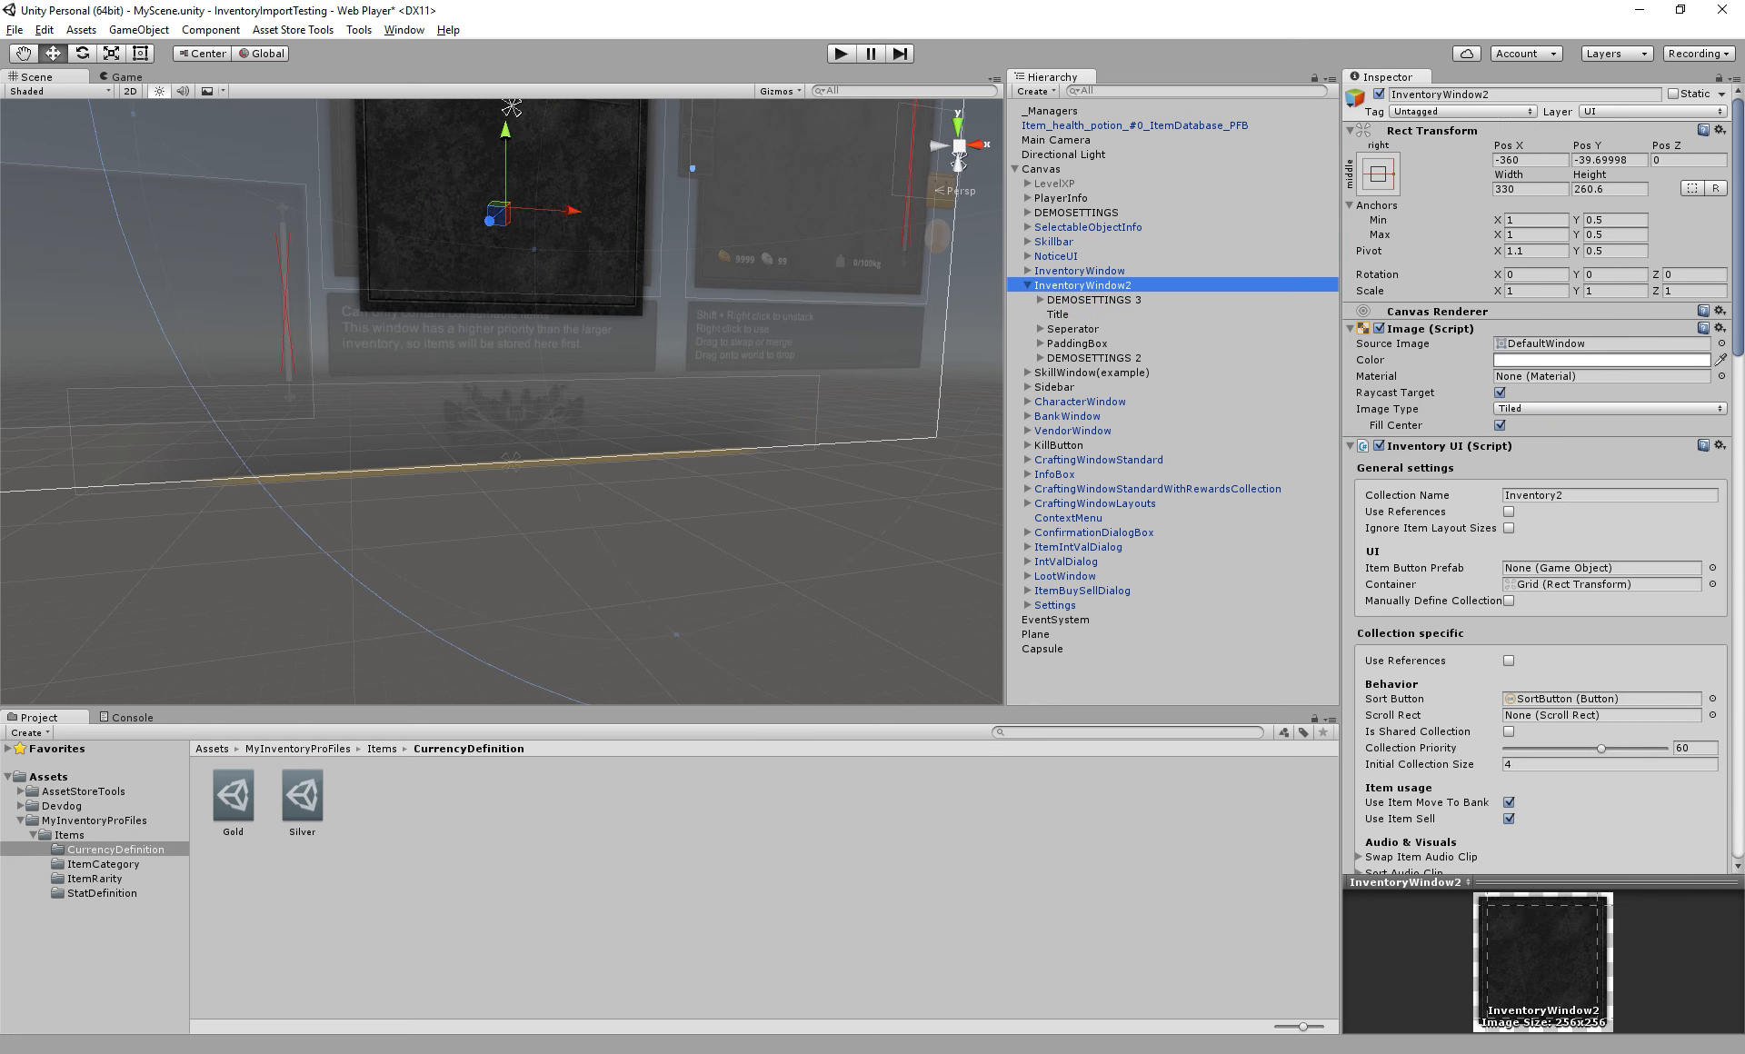
pyautogui.click(1077, 343)
pyautogui.press('Right')
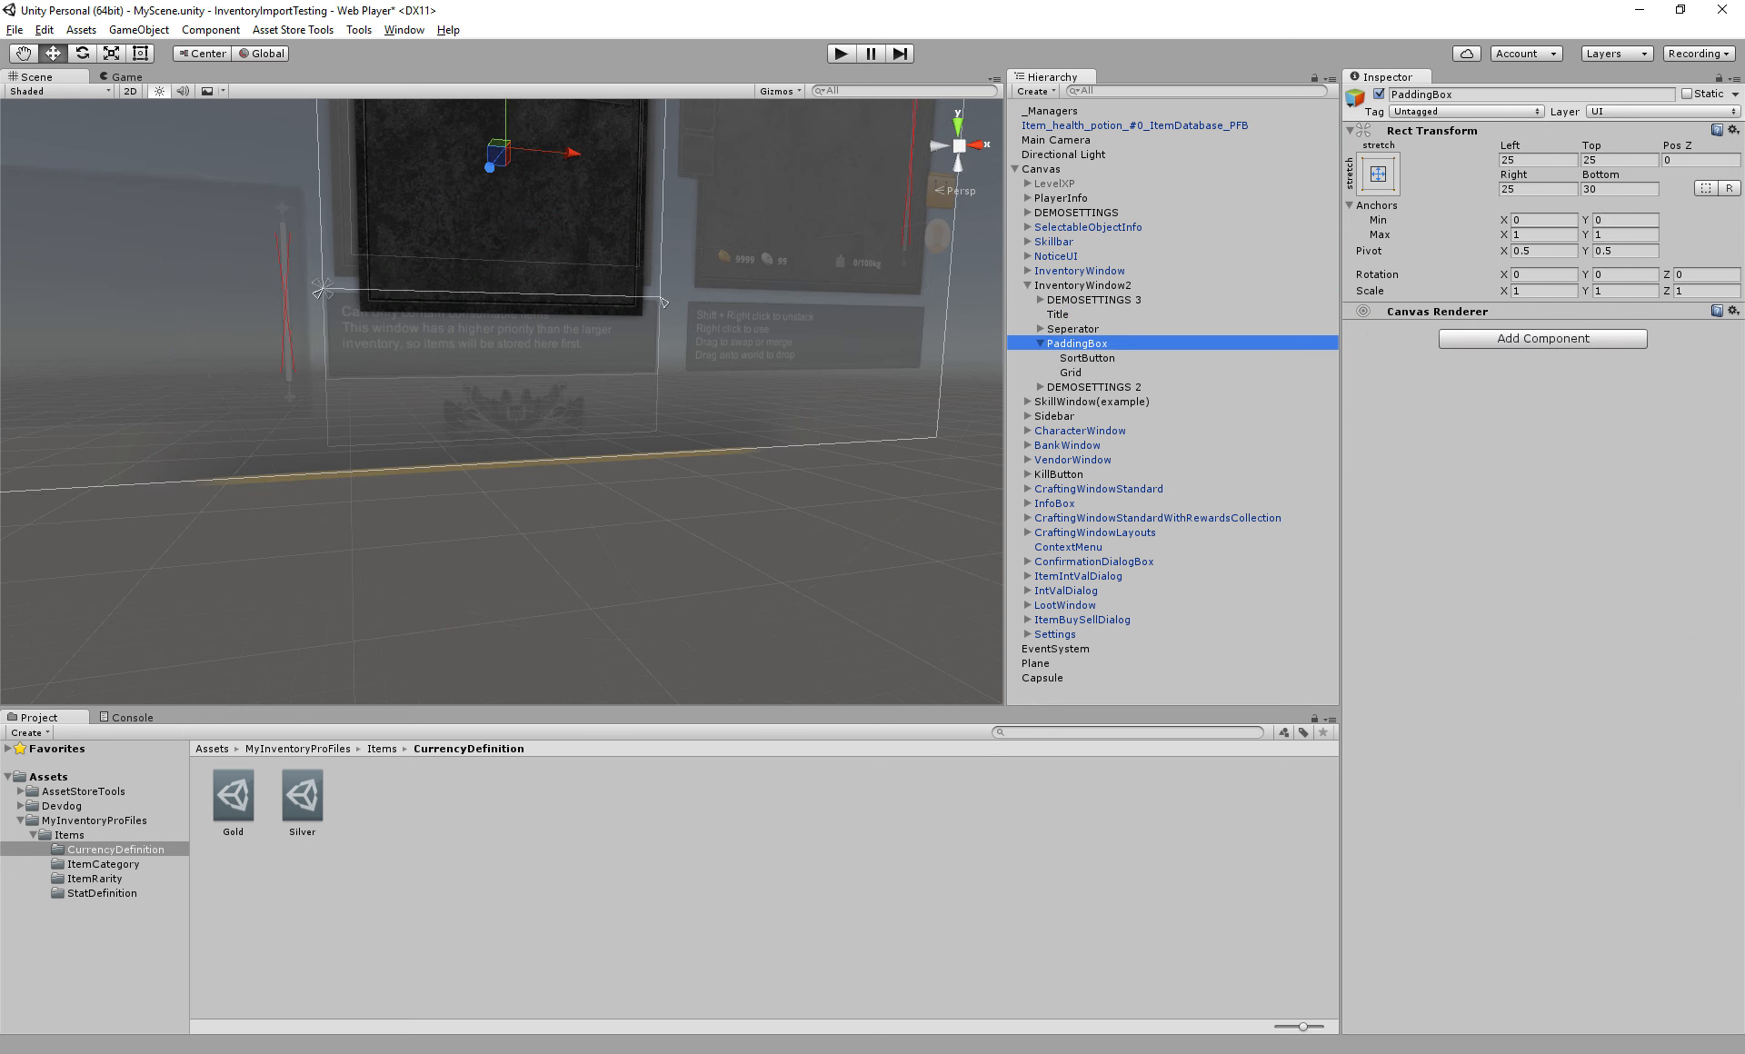
pyautogui.press('Left')
pyautogui.press('Left')
pyautogui.press('Left')
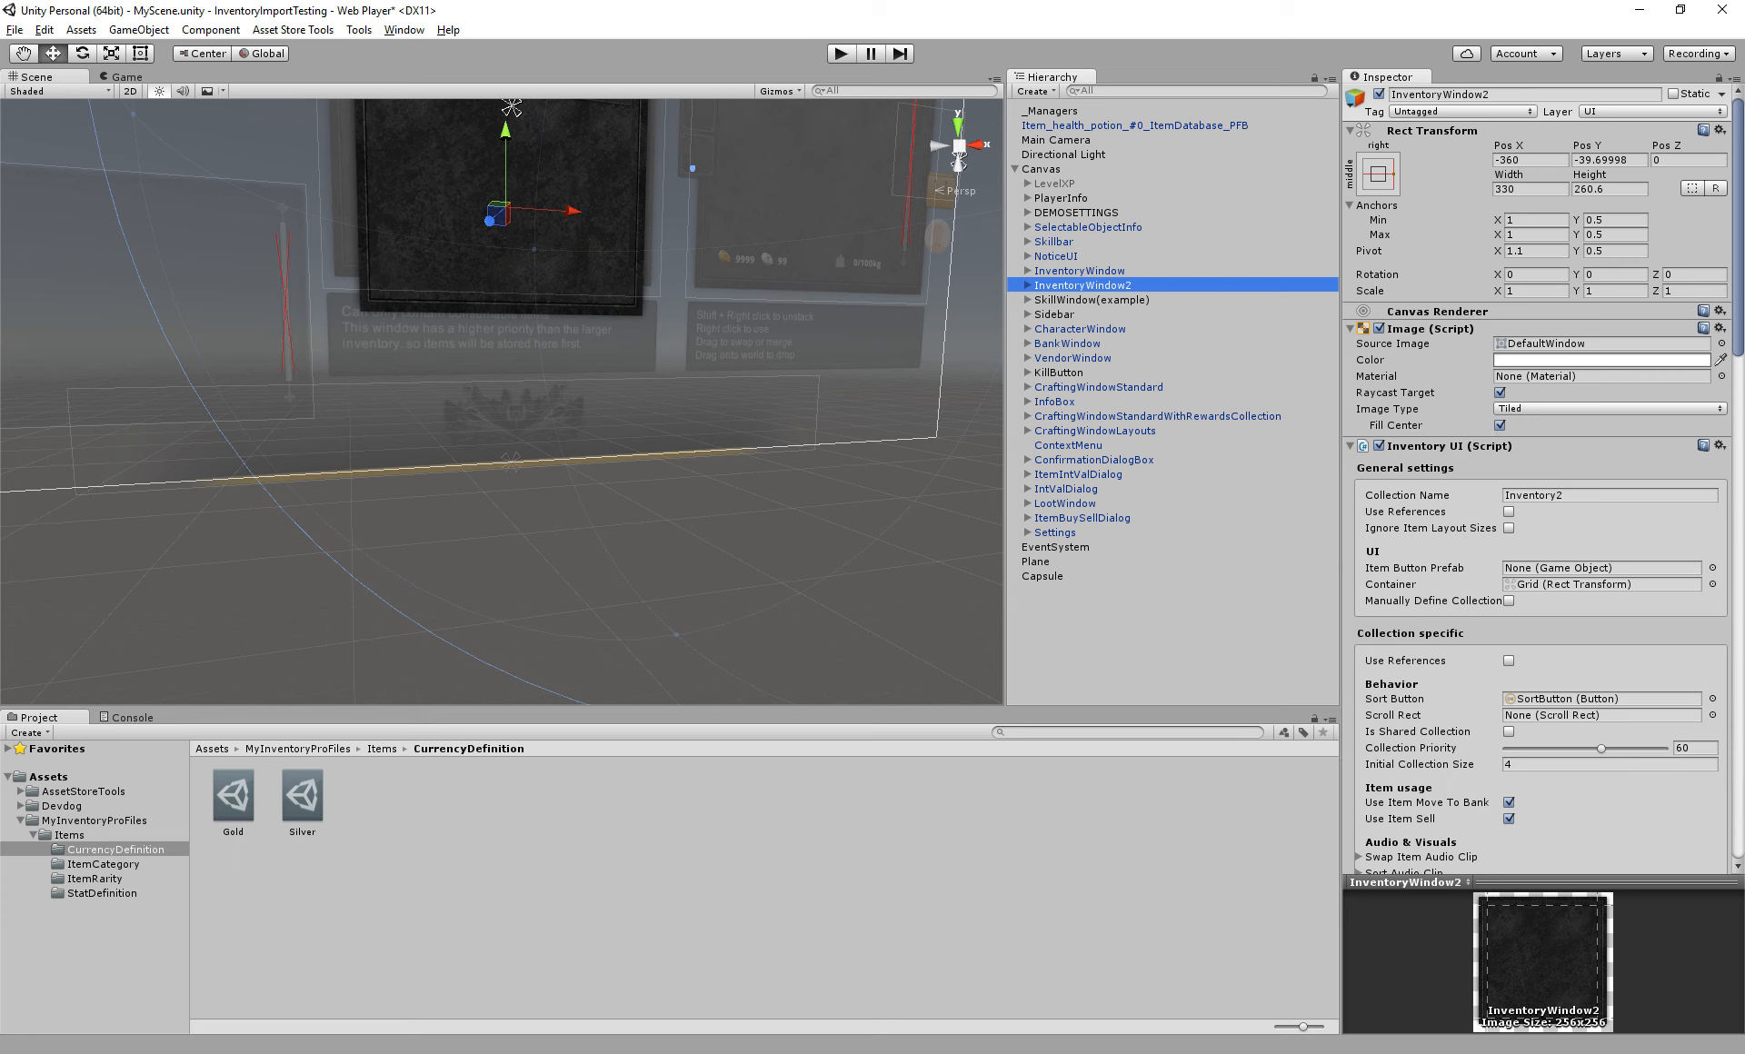
# Expand the BankWindow's Currencies group and assign the project's Gold definition to its Gold Currency UI
pyautogui.click(1067, 343)
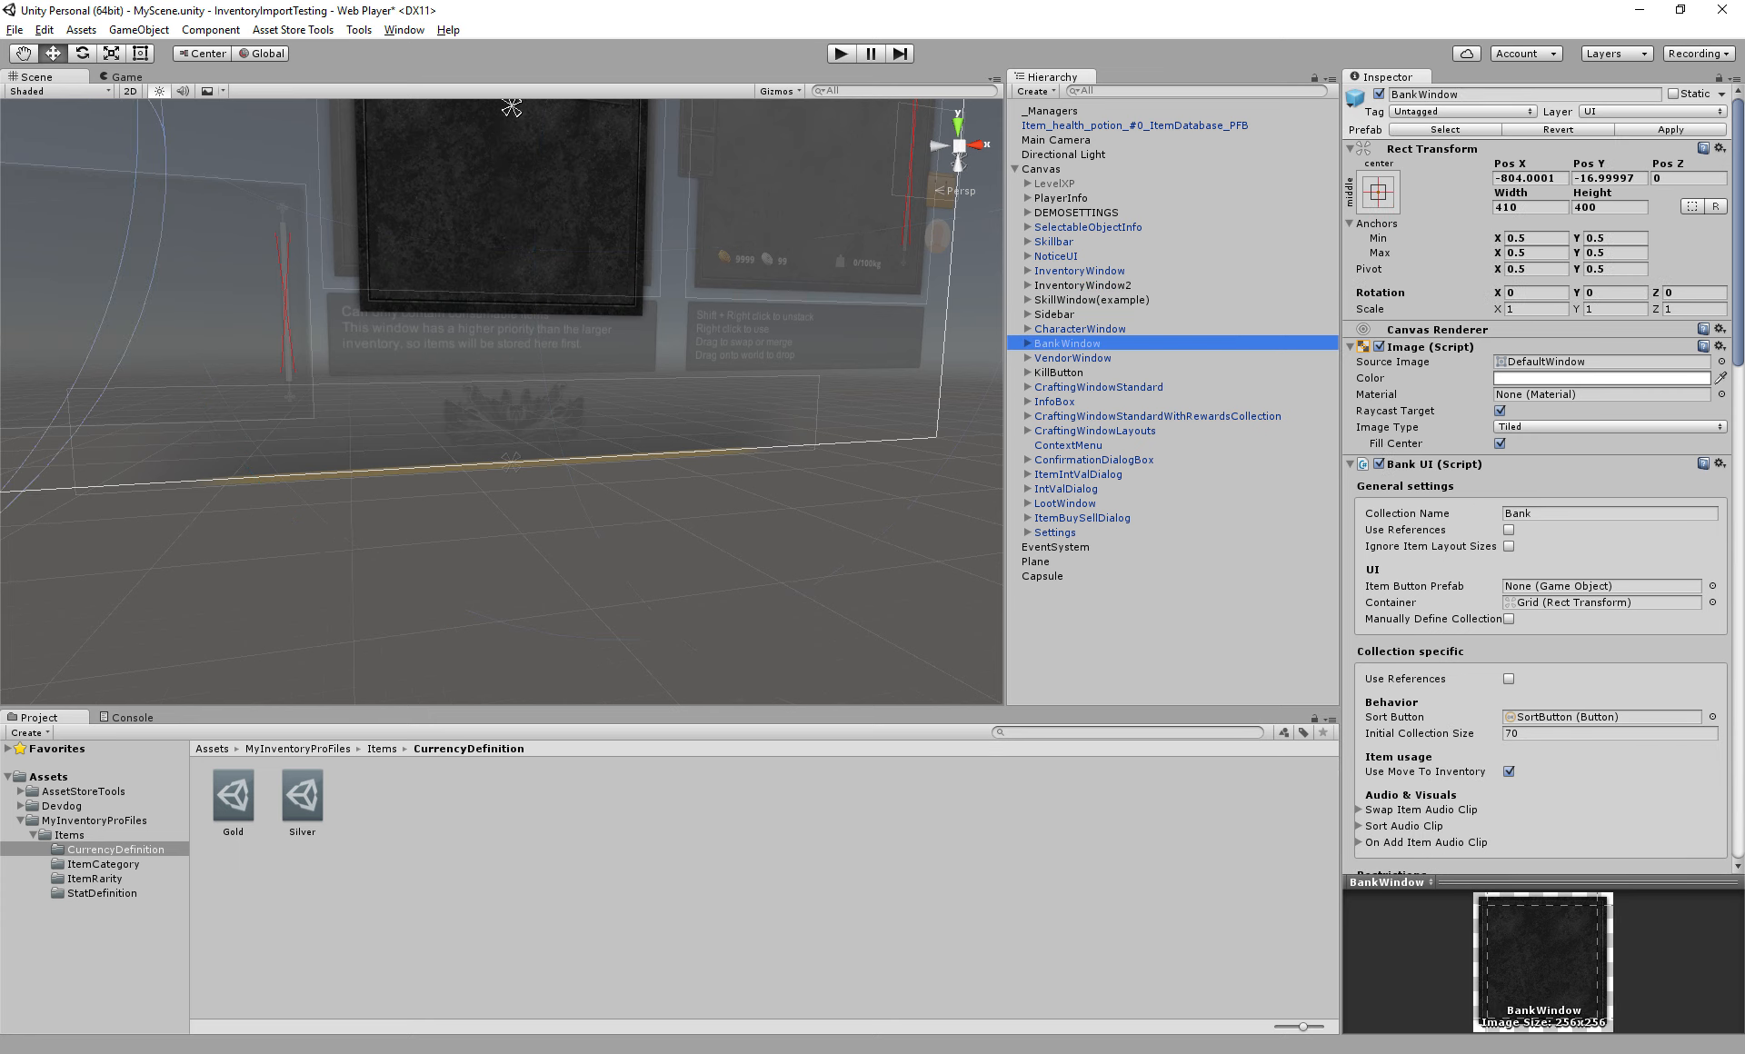
pyautogui.press('Right')
pyautogui.click(1077, 402)
pyautogui.press('Down')
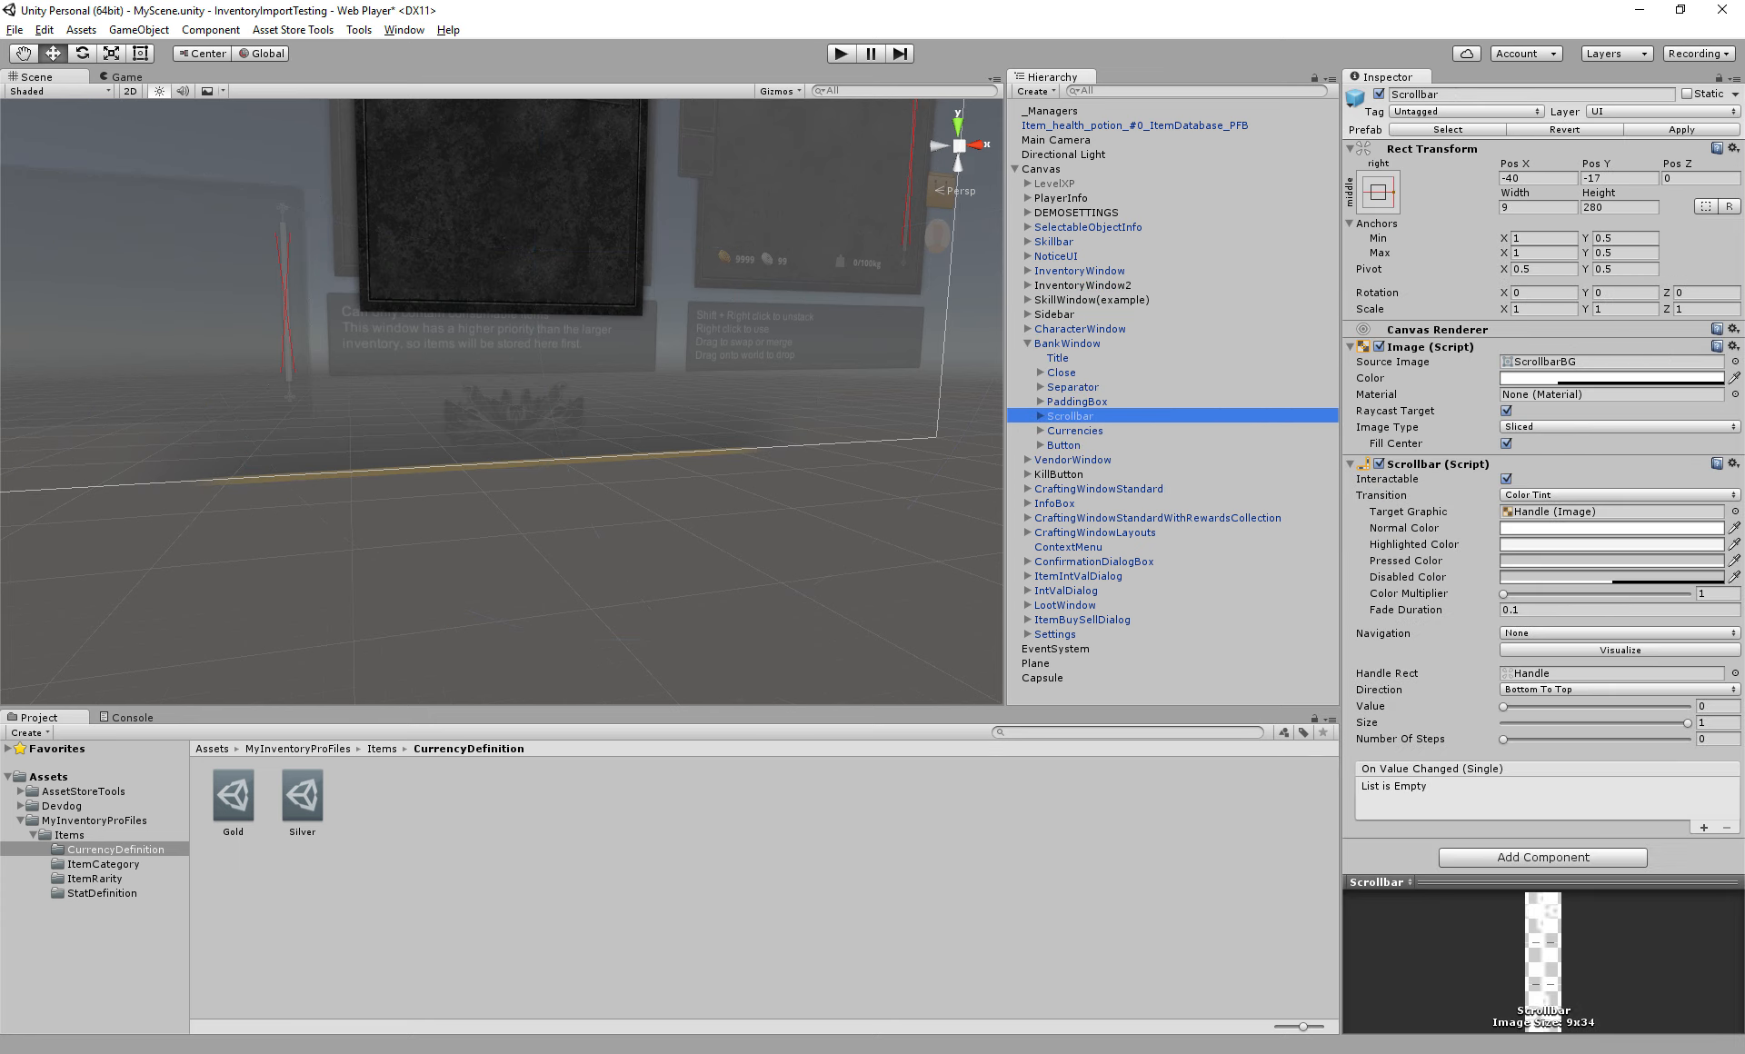
pyautogui.press('Down')
pyautogui.press('Right')
pyautogui.press('Down')
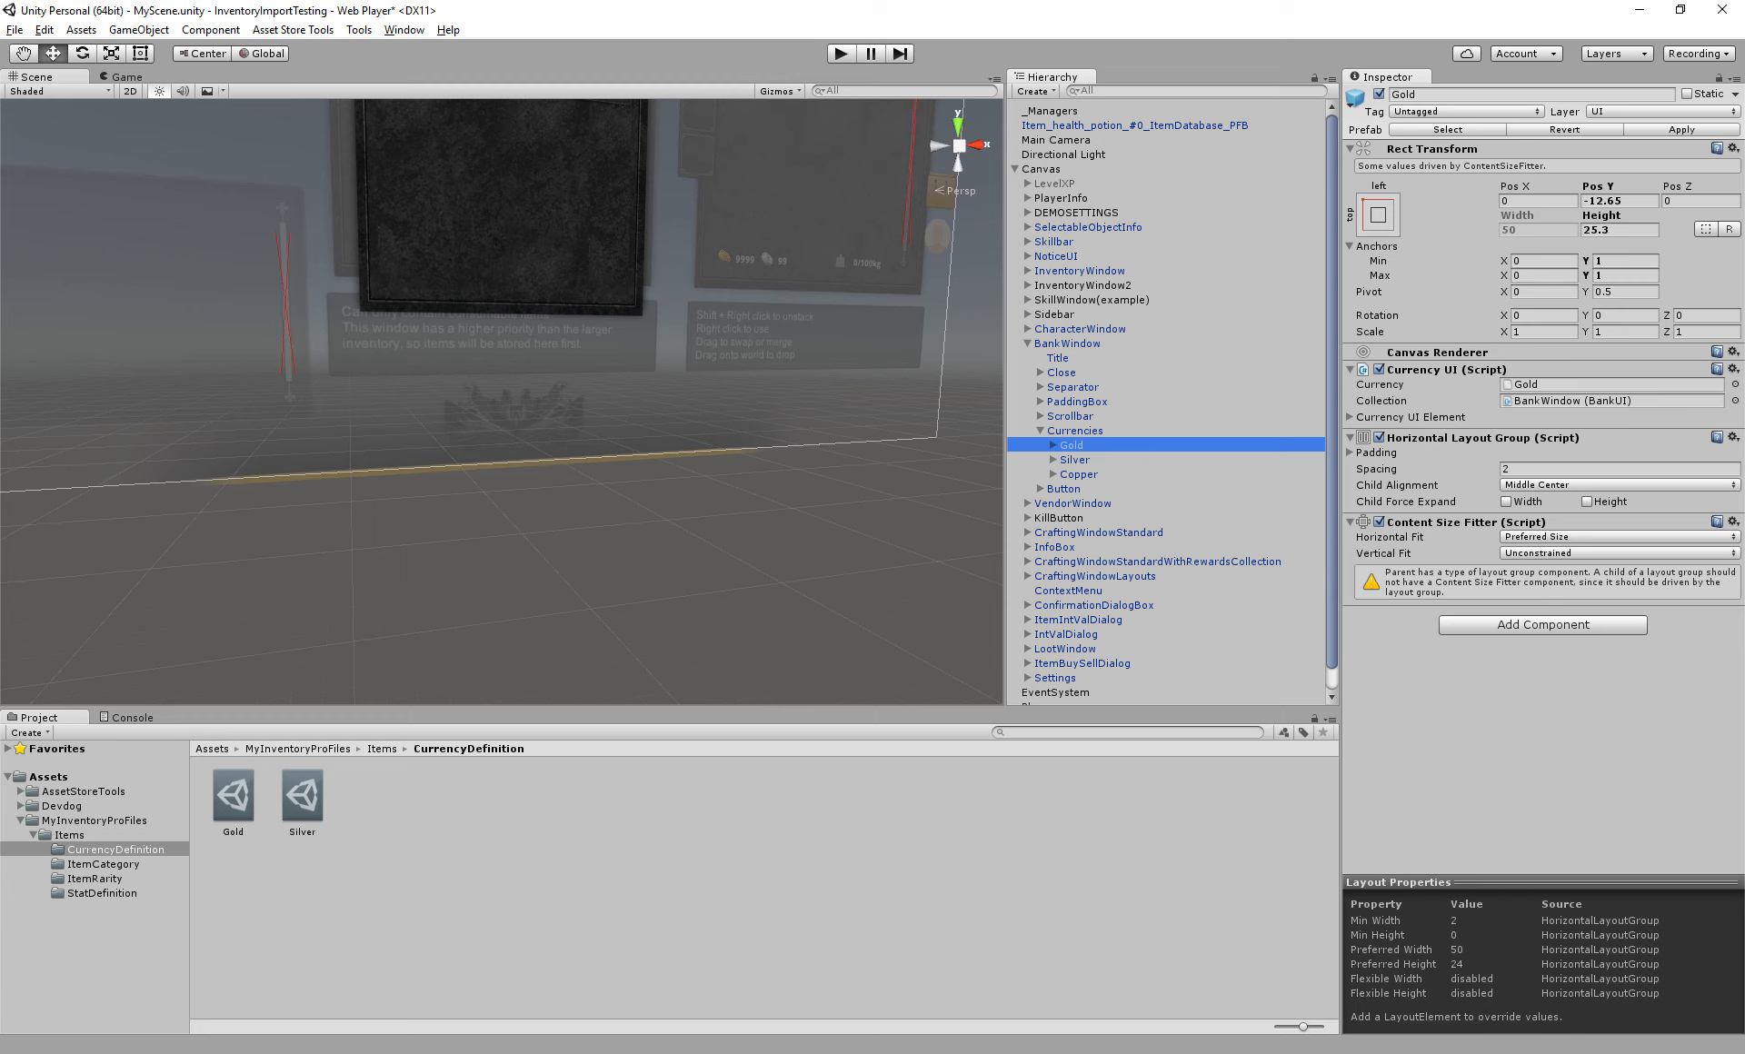
pyautogui.moveTo(233, 796); pyautogui.dragTo(1600, 386)
# Assign the project's Silver definition to the Silver Currency UI in the BankWindow
pyautogui.moveTo(303, 796); pyautogui.dragTo(818, 627)
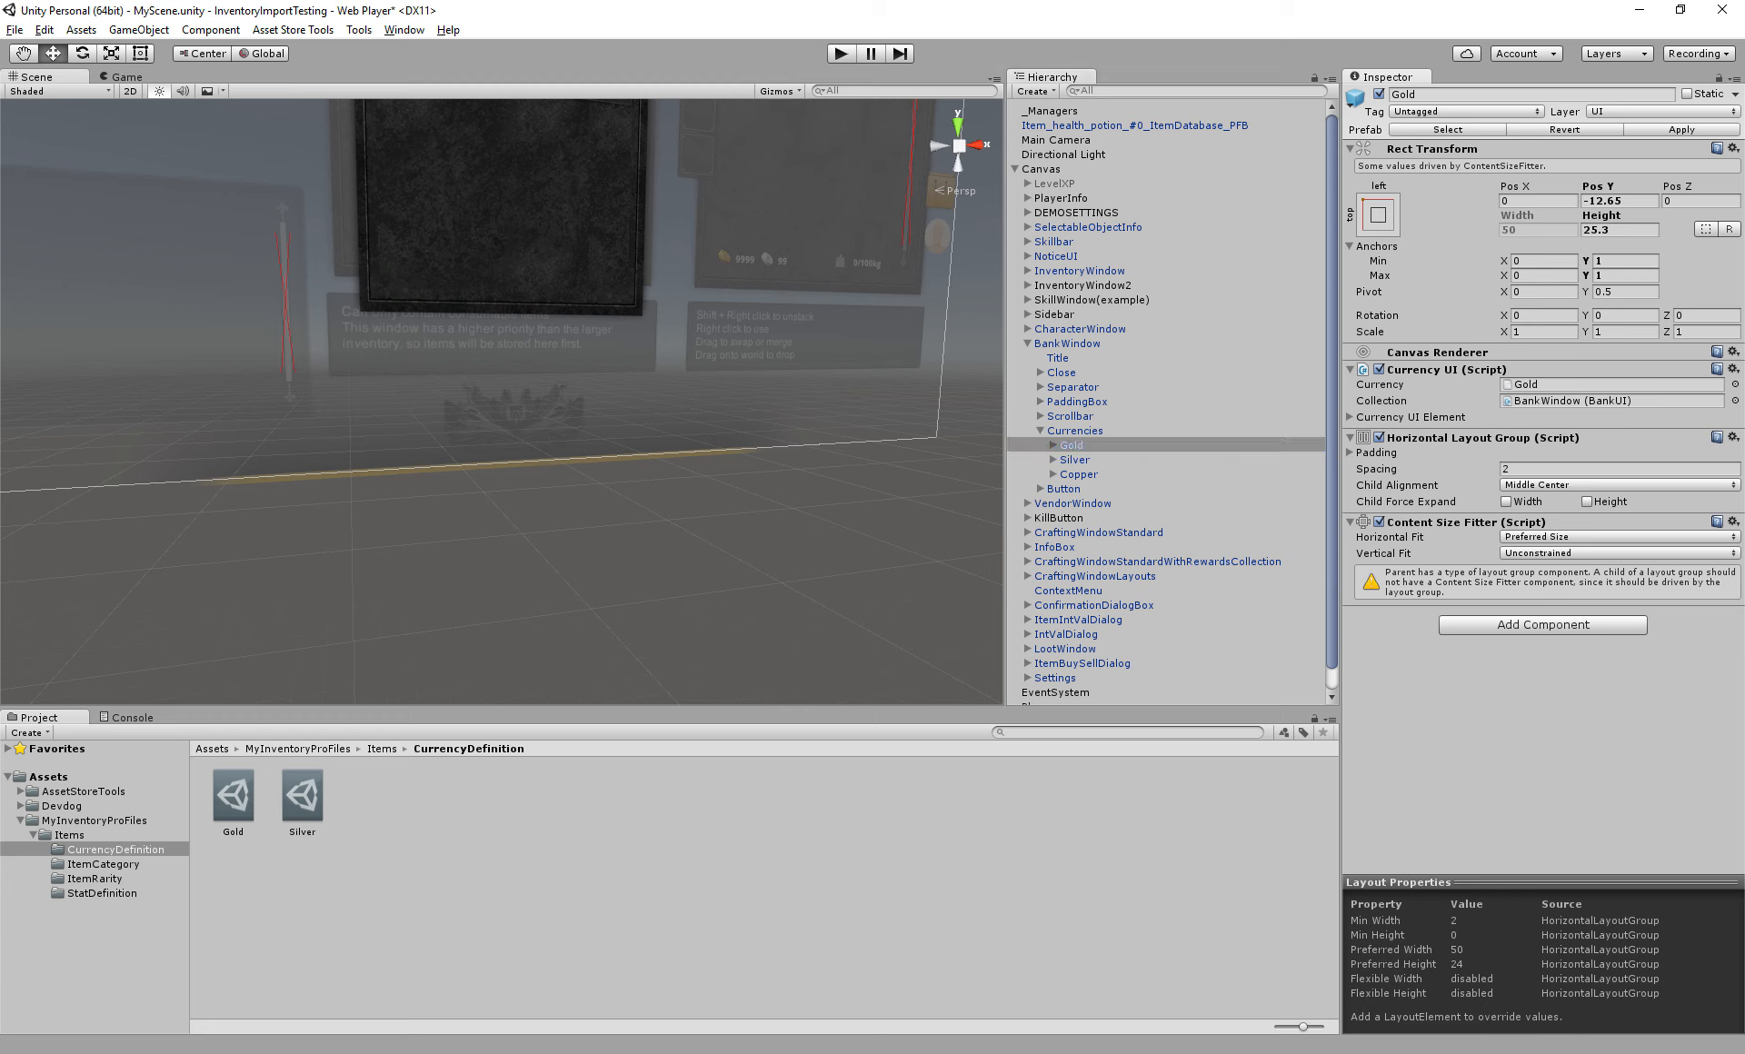
pyautogui.click(1072, 445)
pyautogui.click(1074, 460)
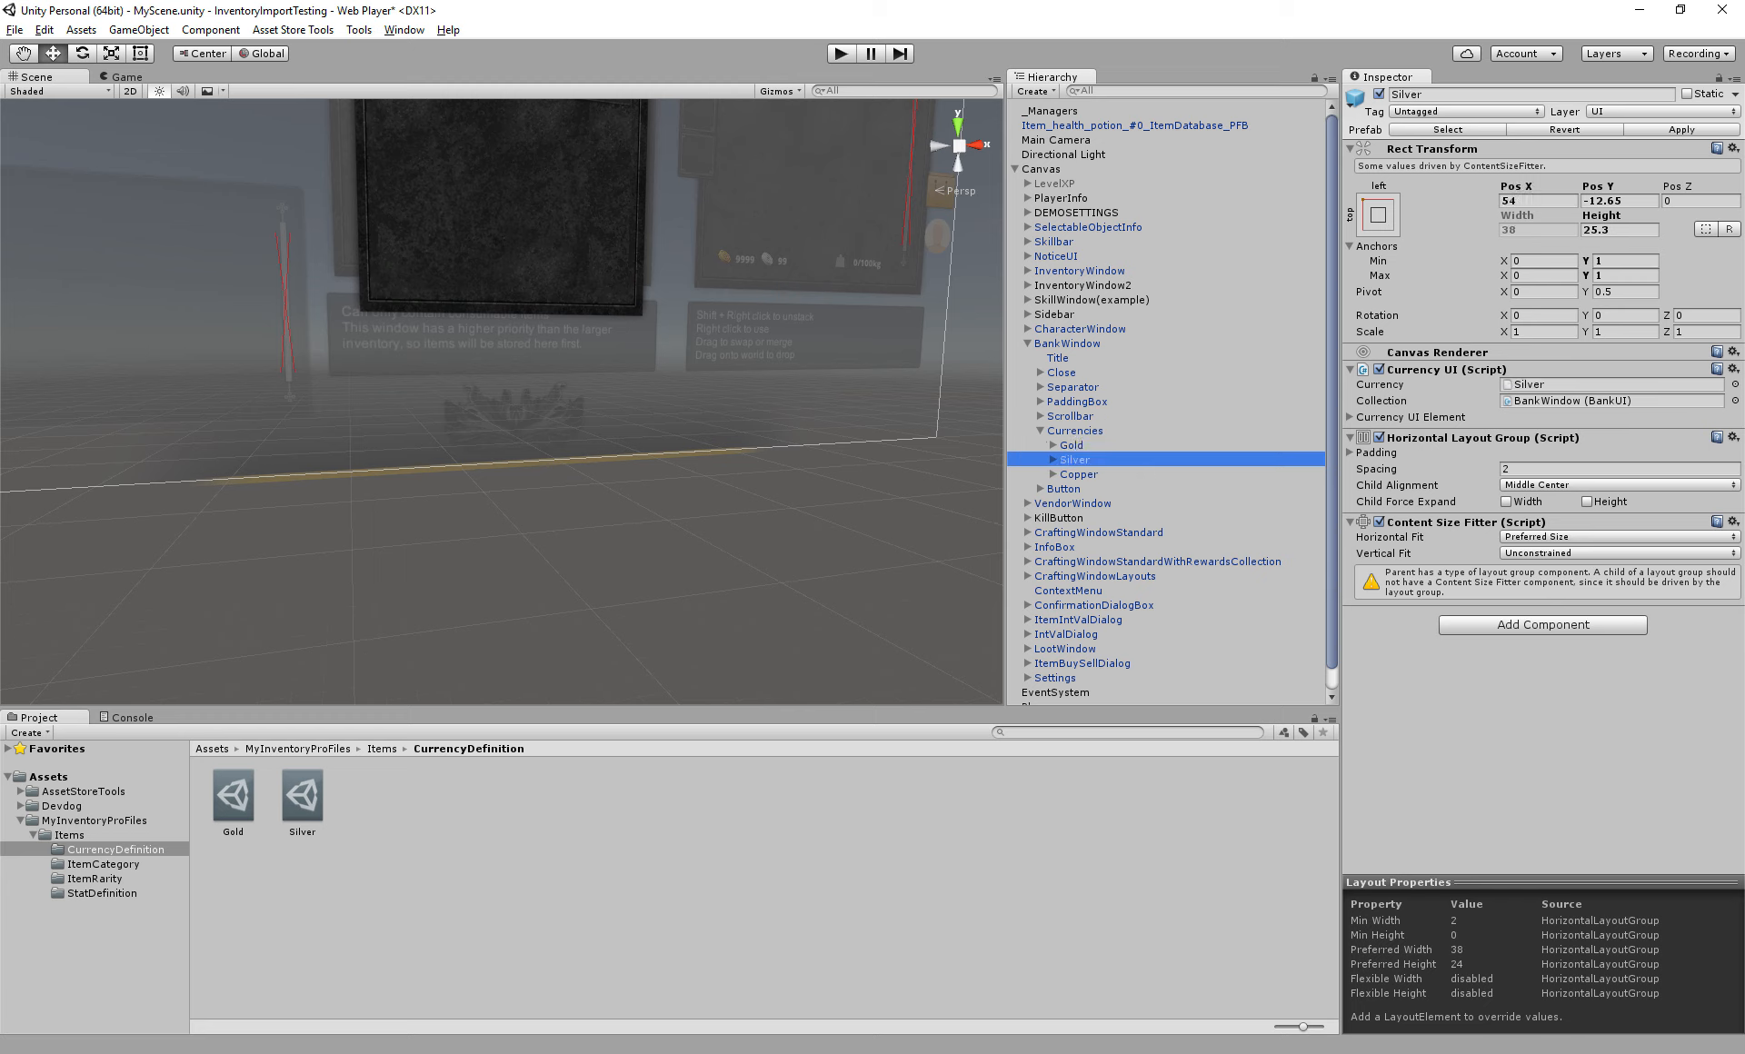
pyautogui.moveTo(303, 796); pyautogui.dragTo(1600, 386)
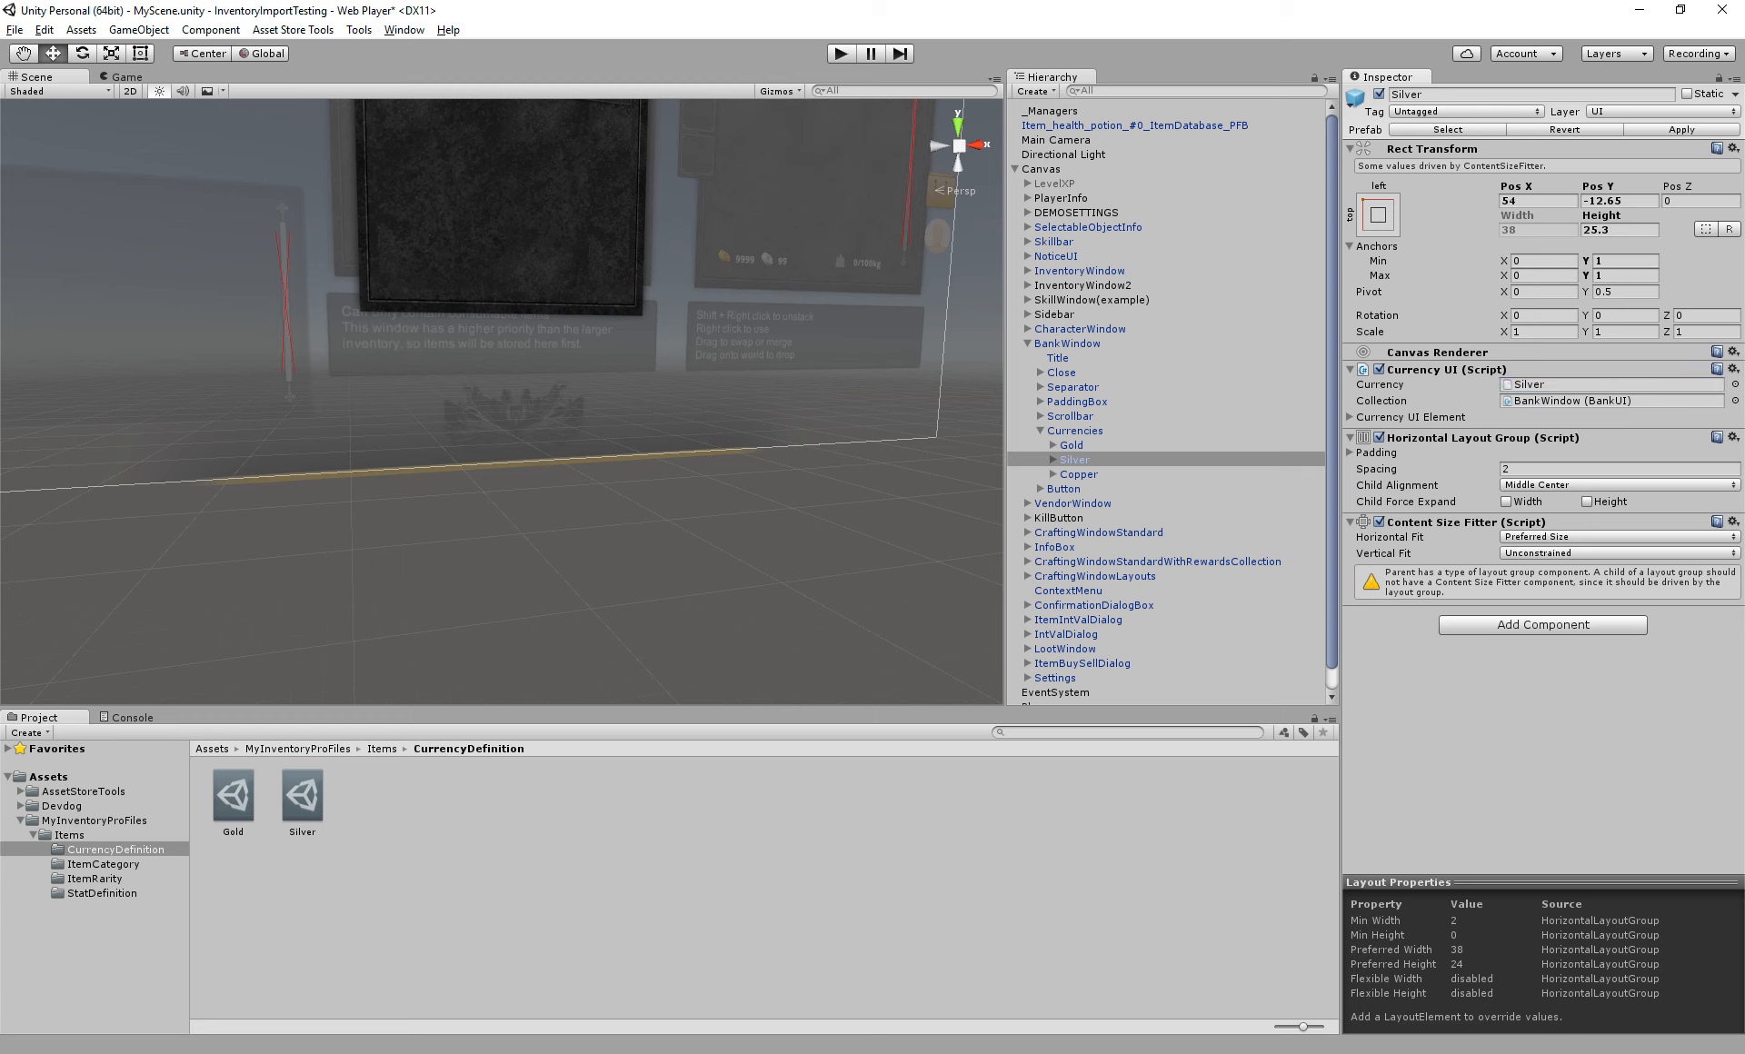
# Deactivate the BankWindow's Copper currency and collapse the window's hierarchy group
pyautogui.click(1078, 474)
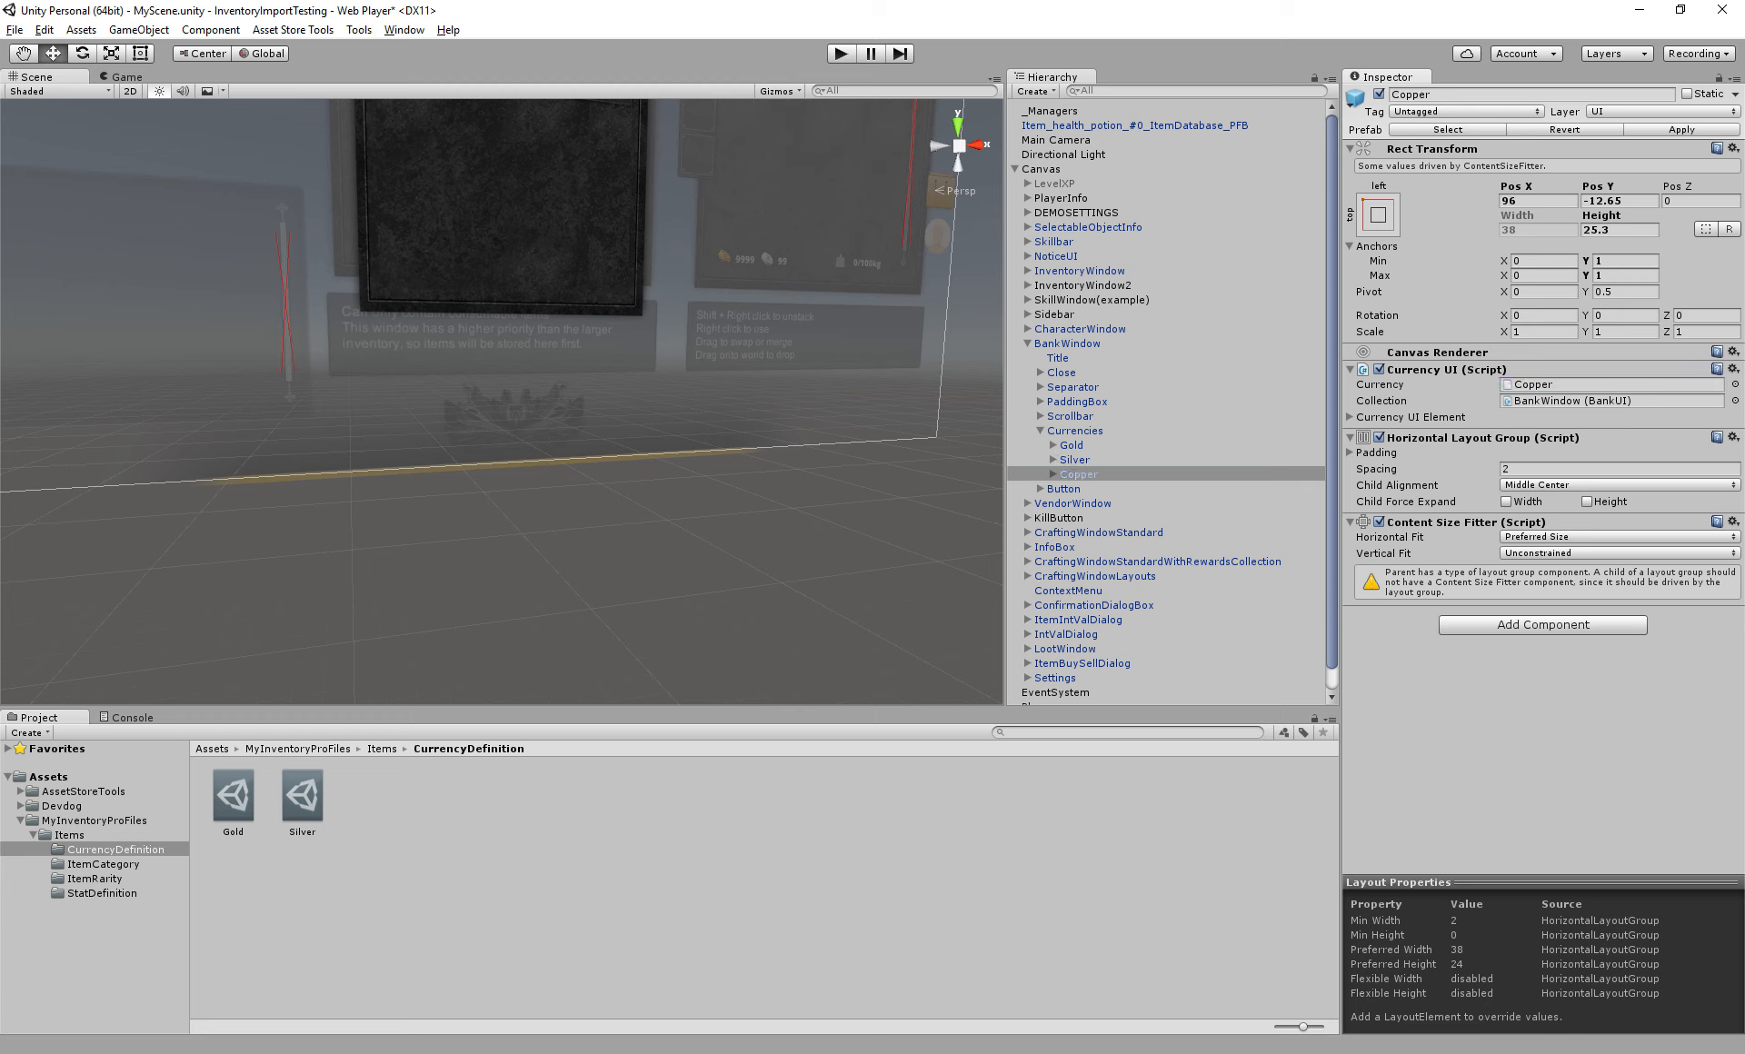
pyautogui.click(1378, 95)
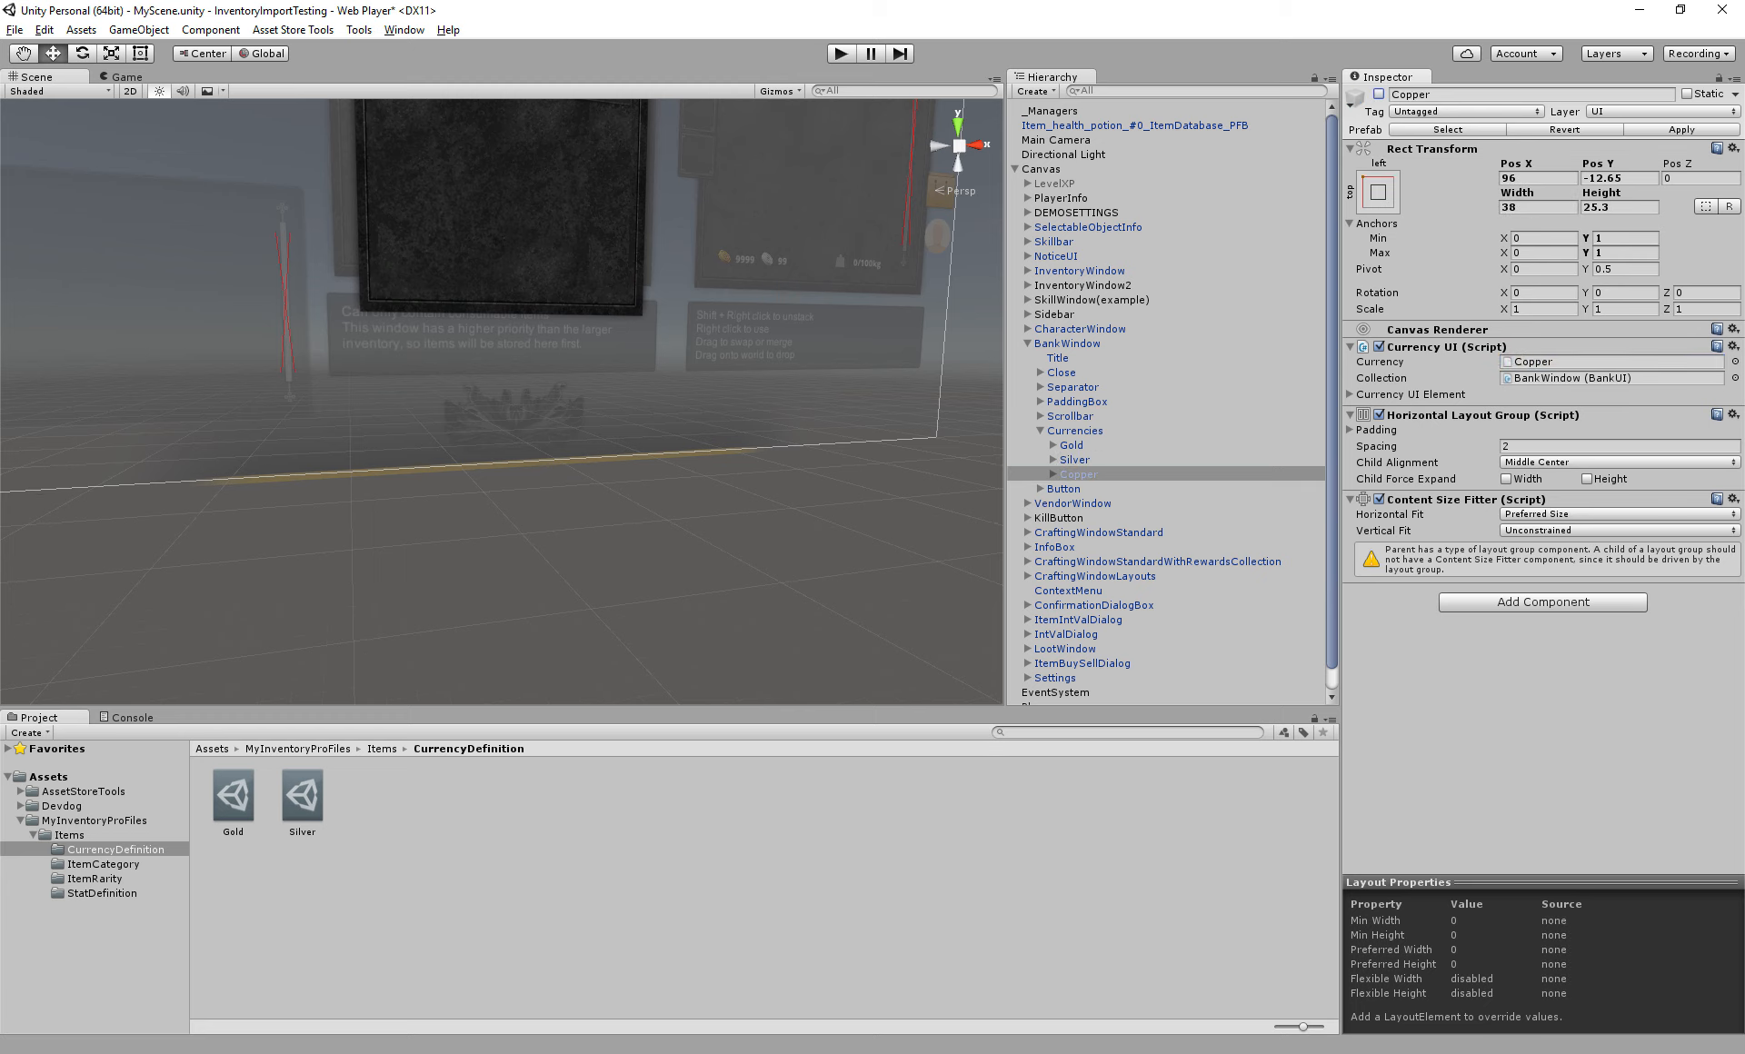
pyautogui.click(1040, 430)
pyautogui.click(1029, 344)
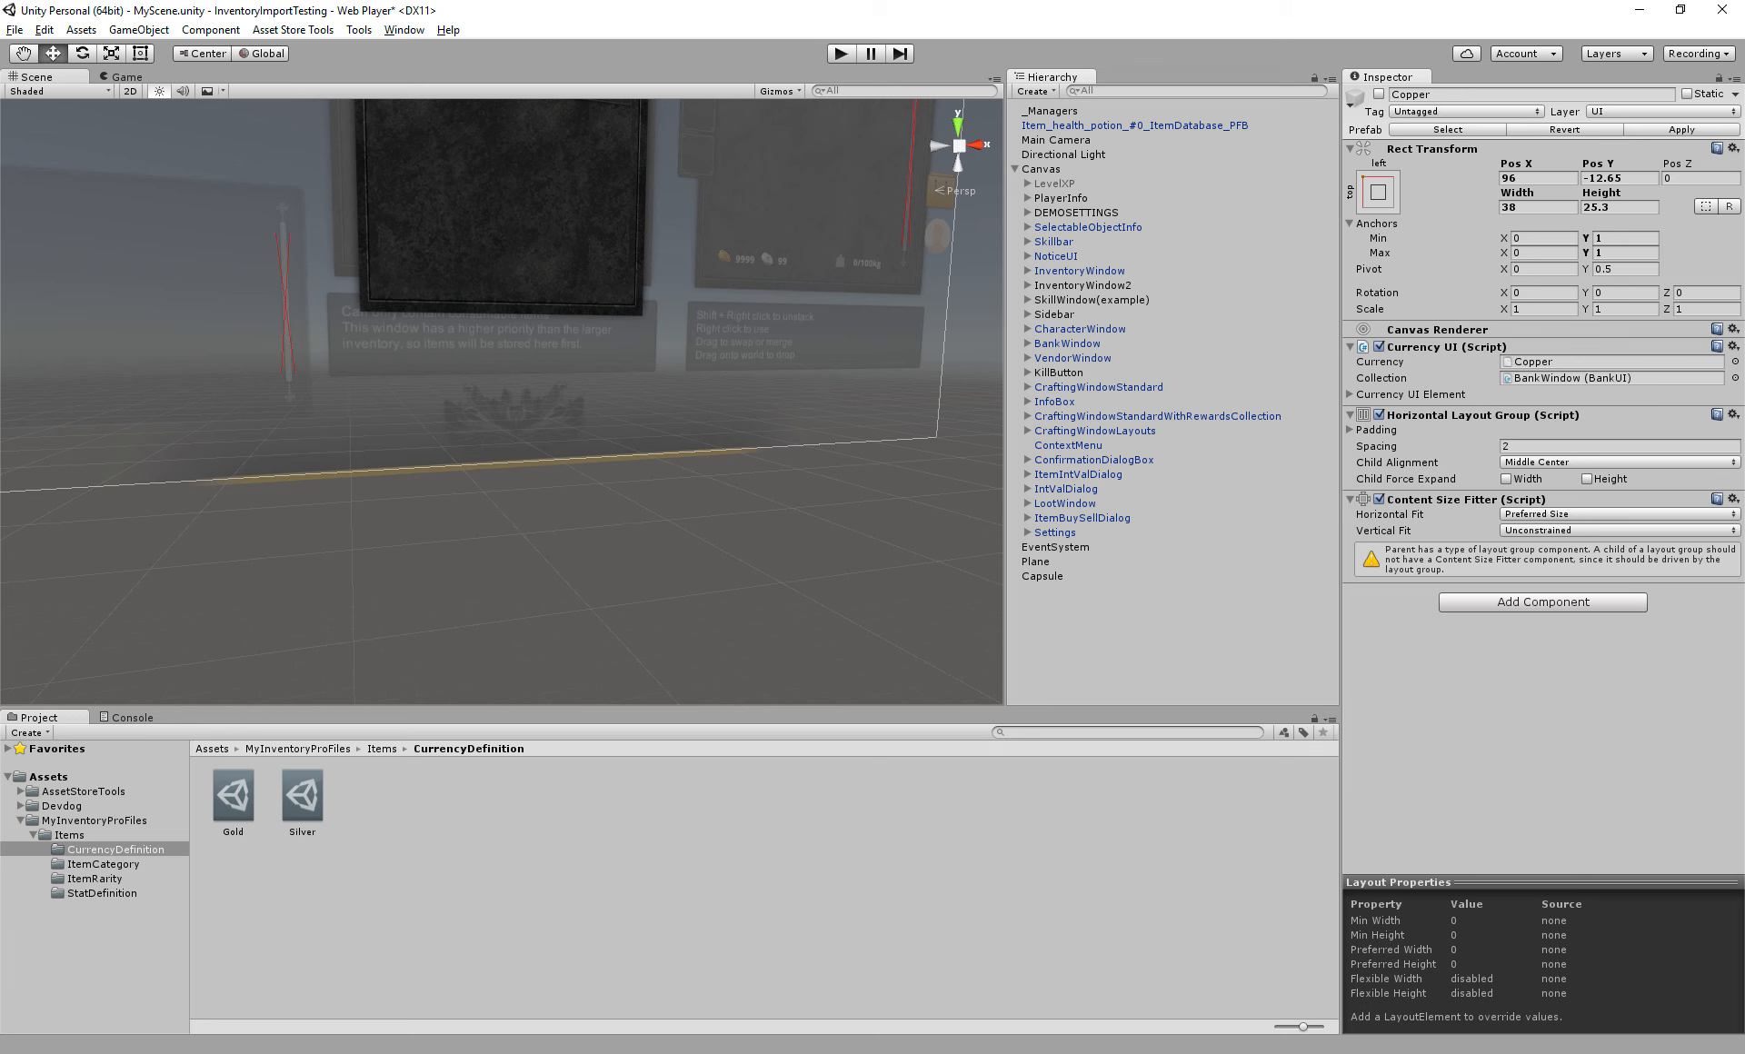
# Assign the project's Gold and Silver definitions to the matching Currency UI components in the LootWindow
pyautogui.click(1073, 358)
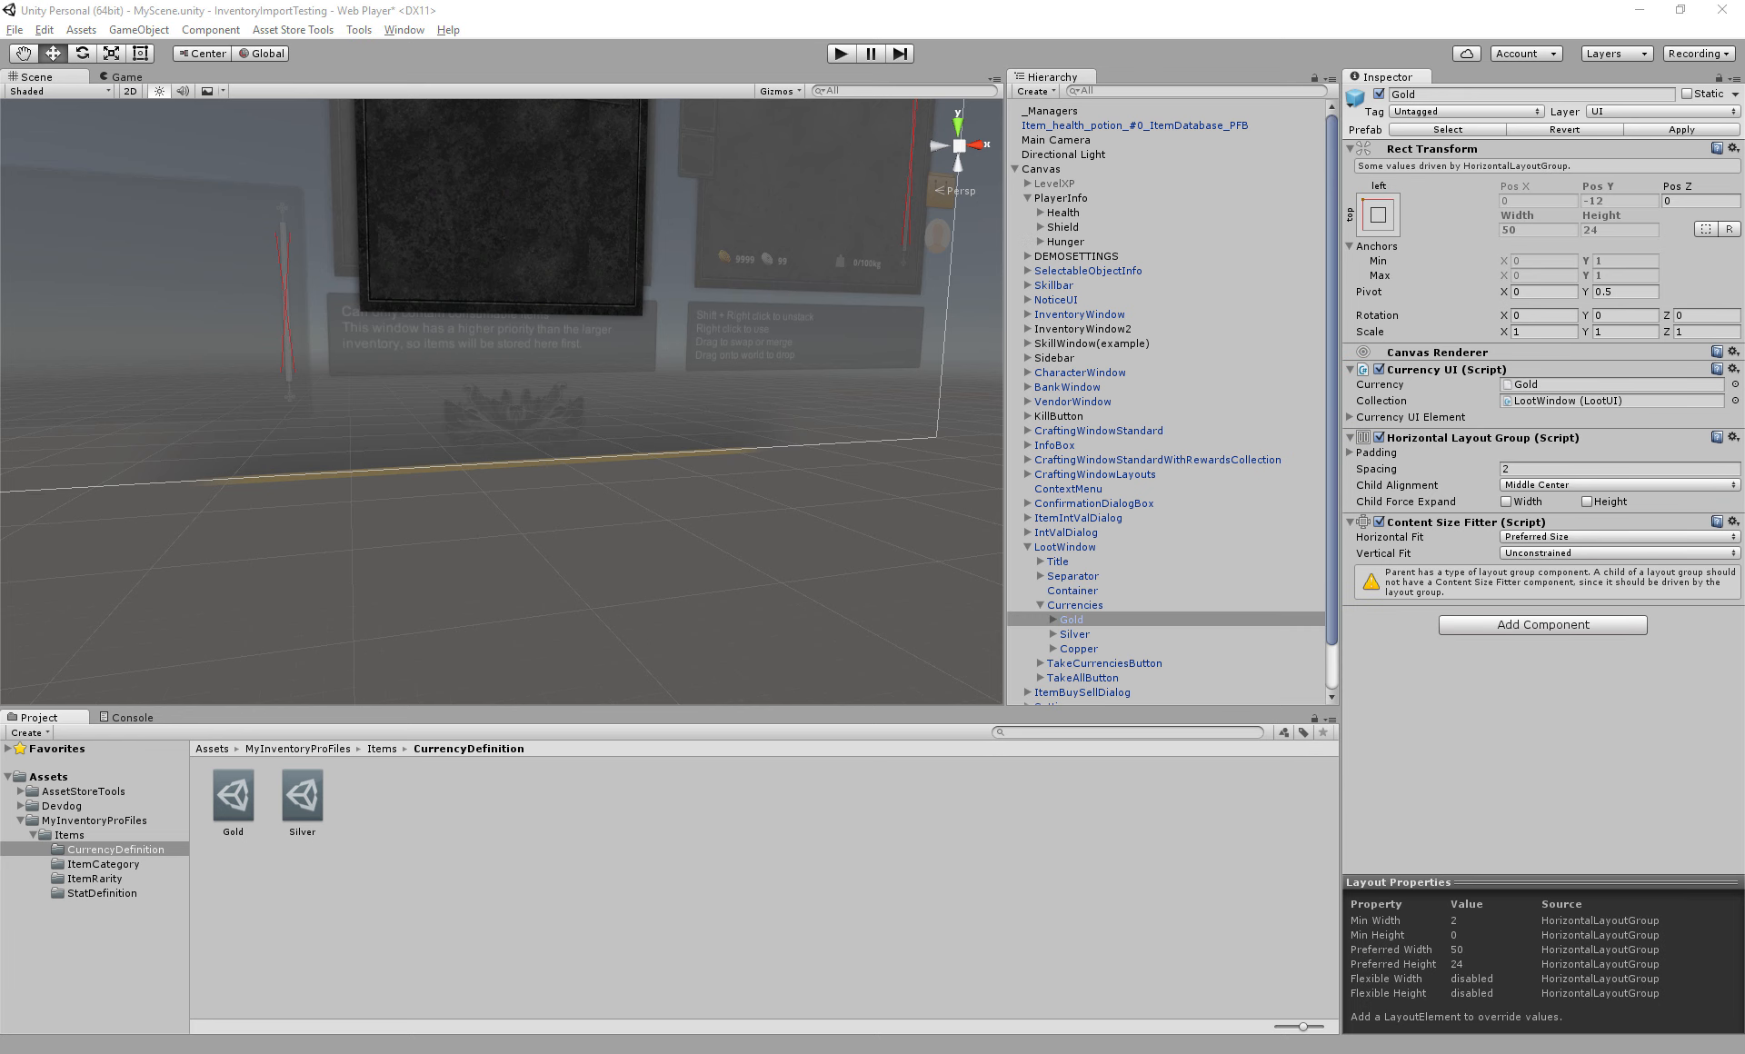
pyautogui.moveTo(234, 796); pyautogui.dragTo(1581, 385)
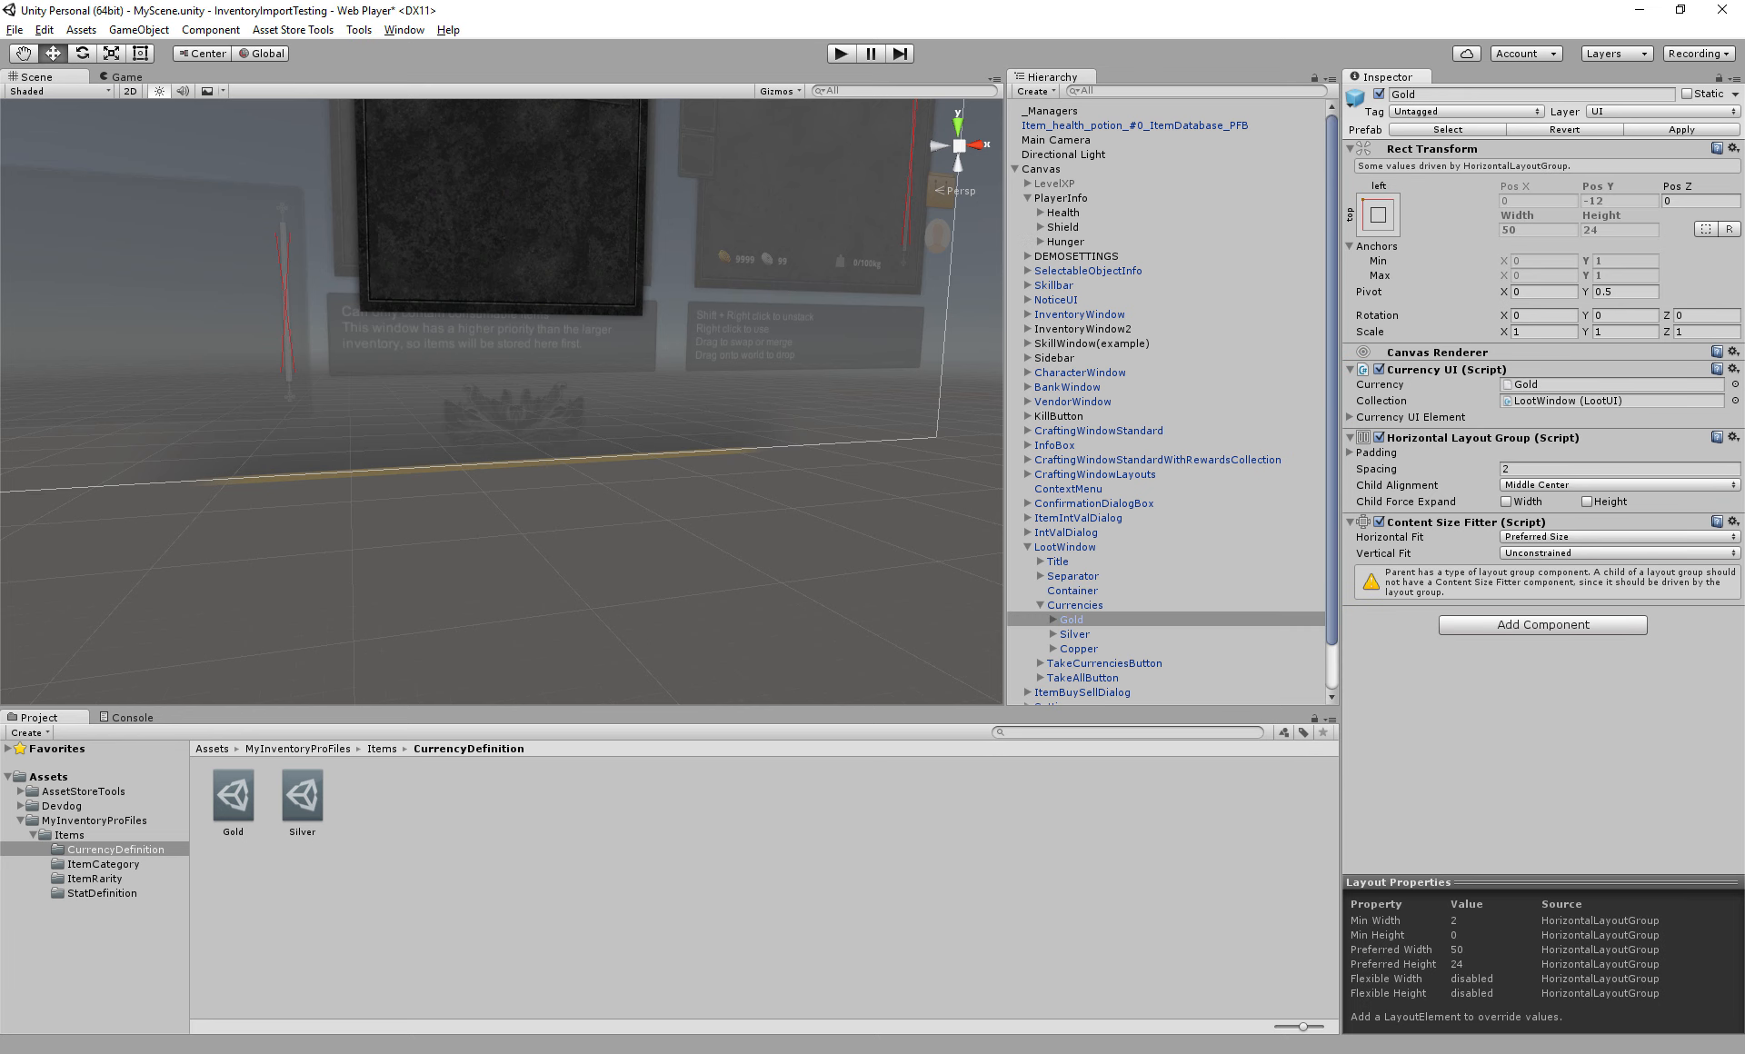
pyautogui.click(1074, 635)
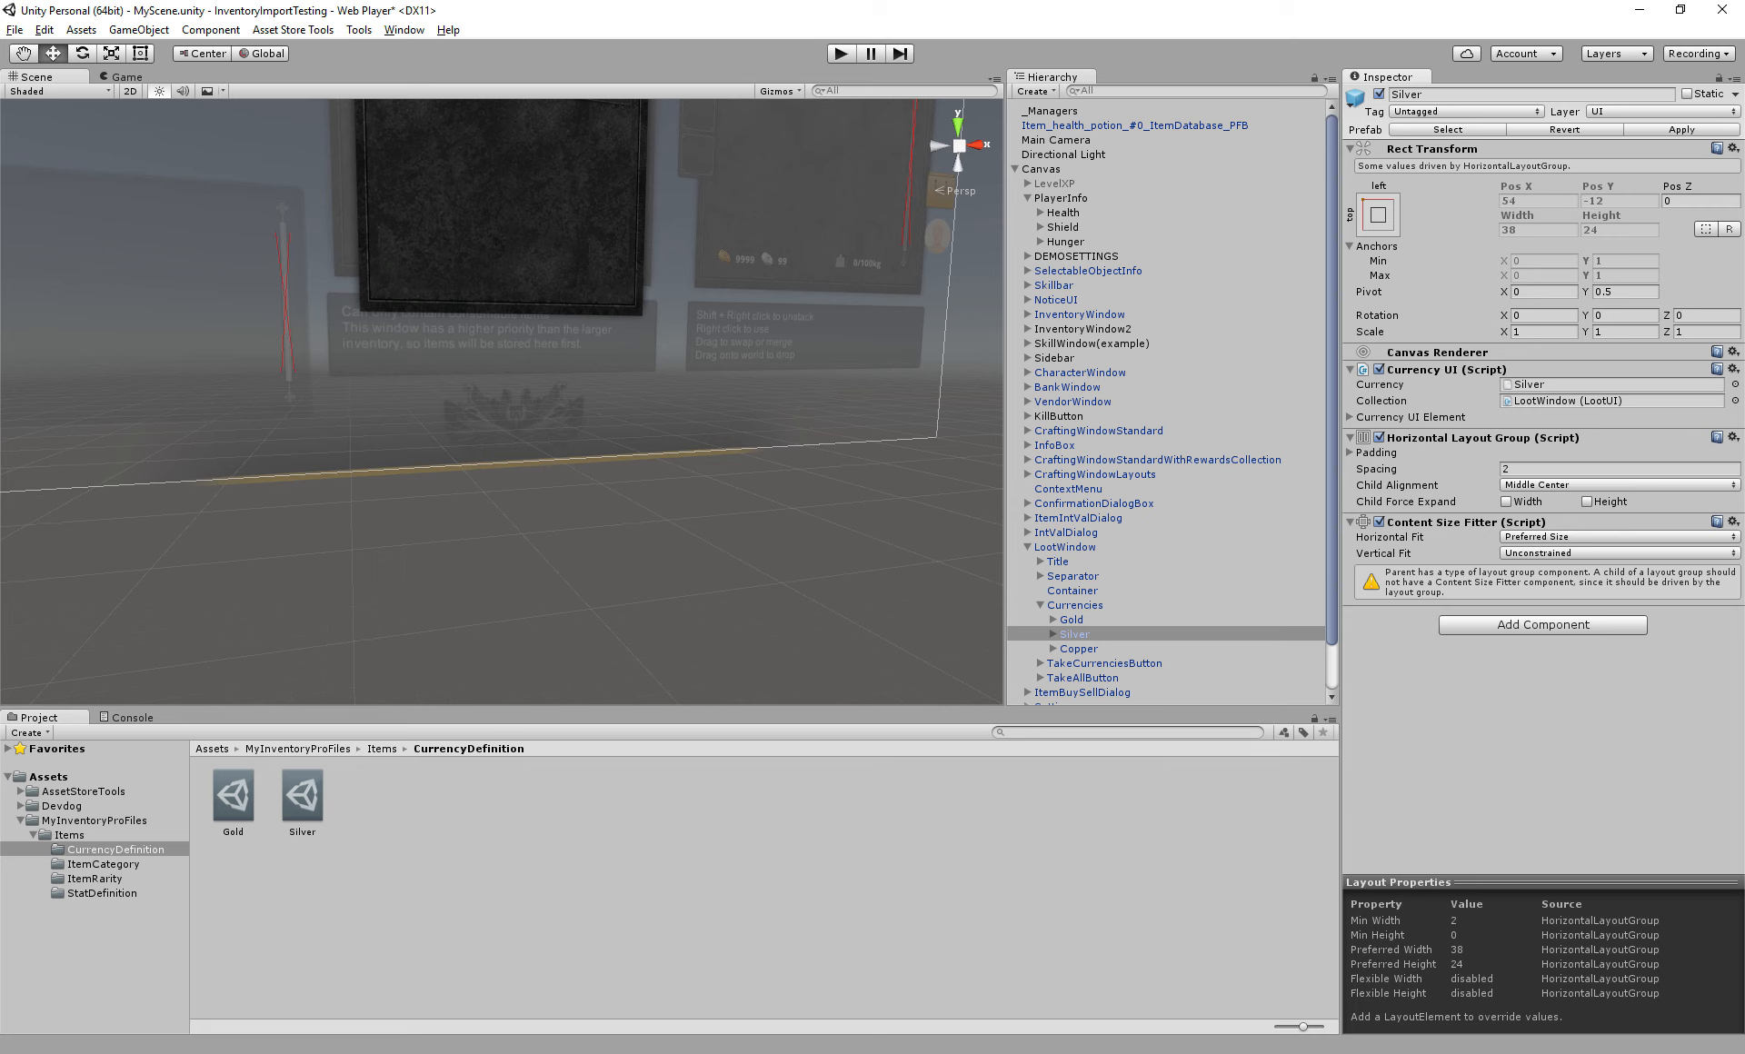
# Deactivate the LootWindow's Copper currency and select the Canvas's PlayerInfo object
pyautogui.click(1079, 649)
pyautogui.click(1379, 94)
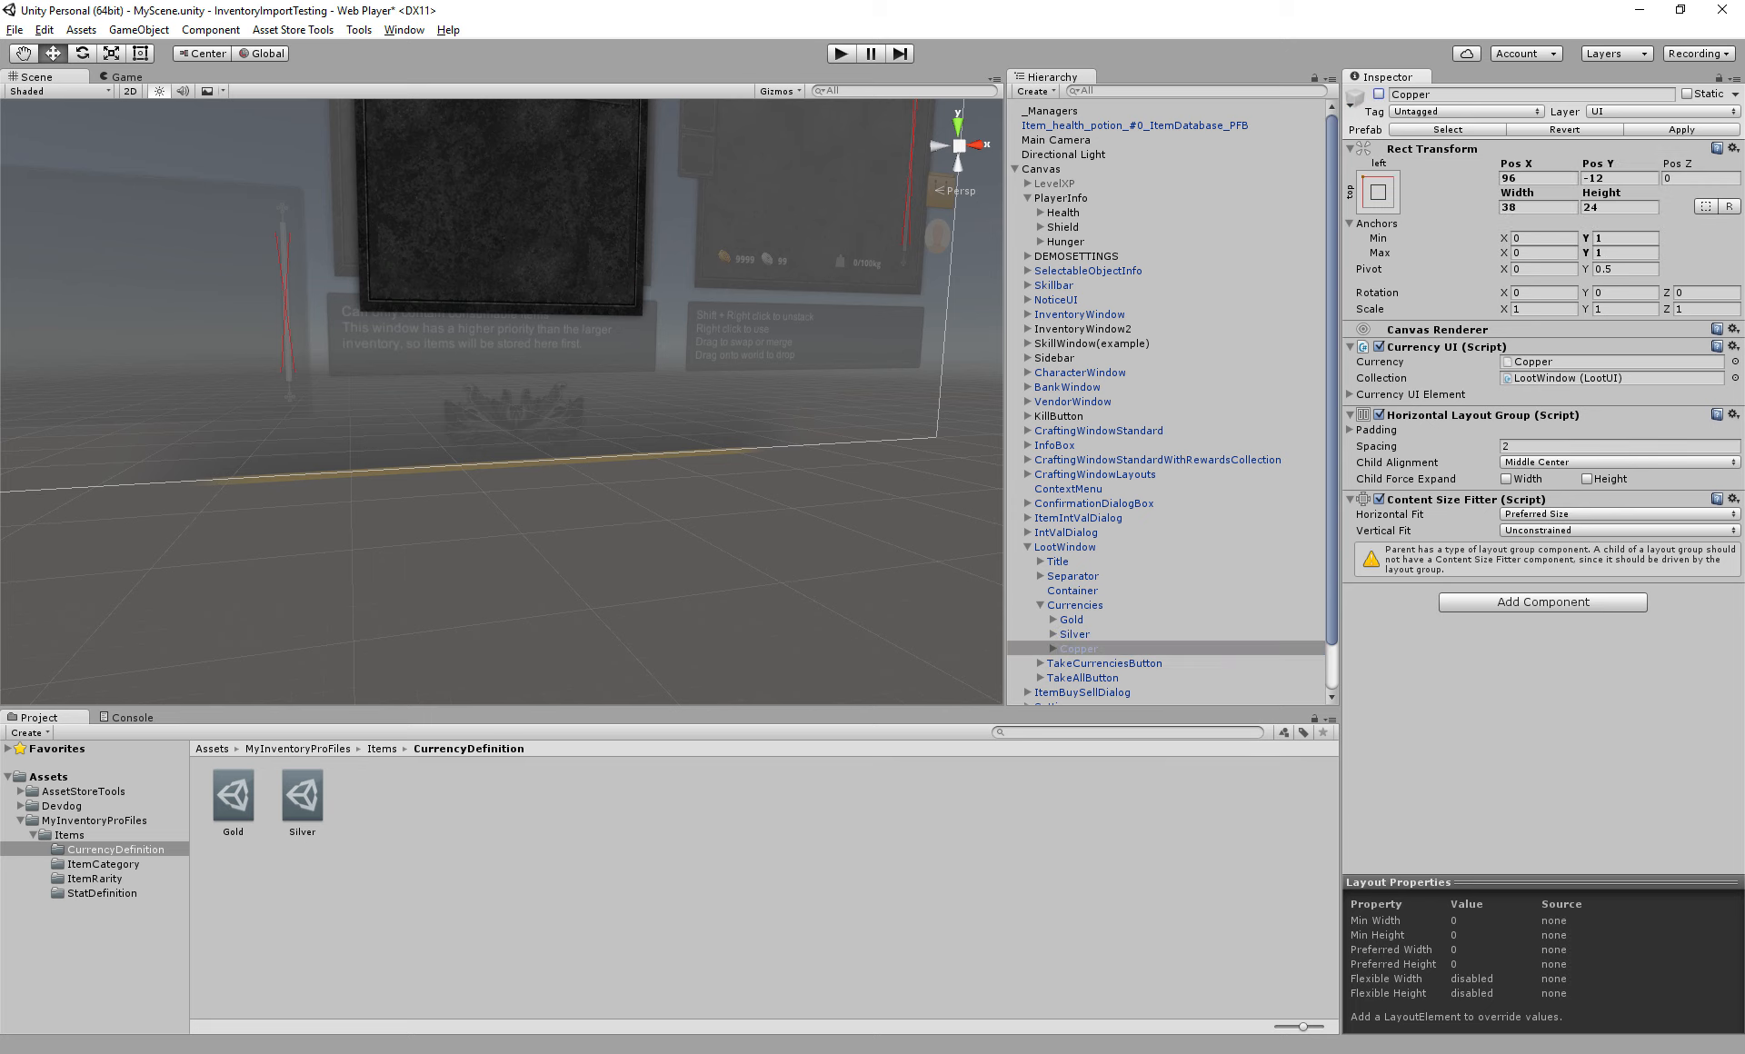
pyautogui.click(1061, 199)
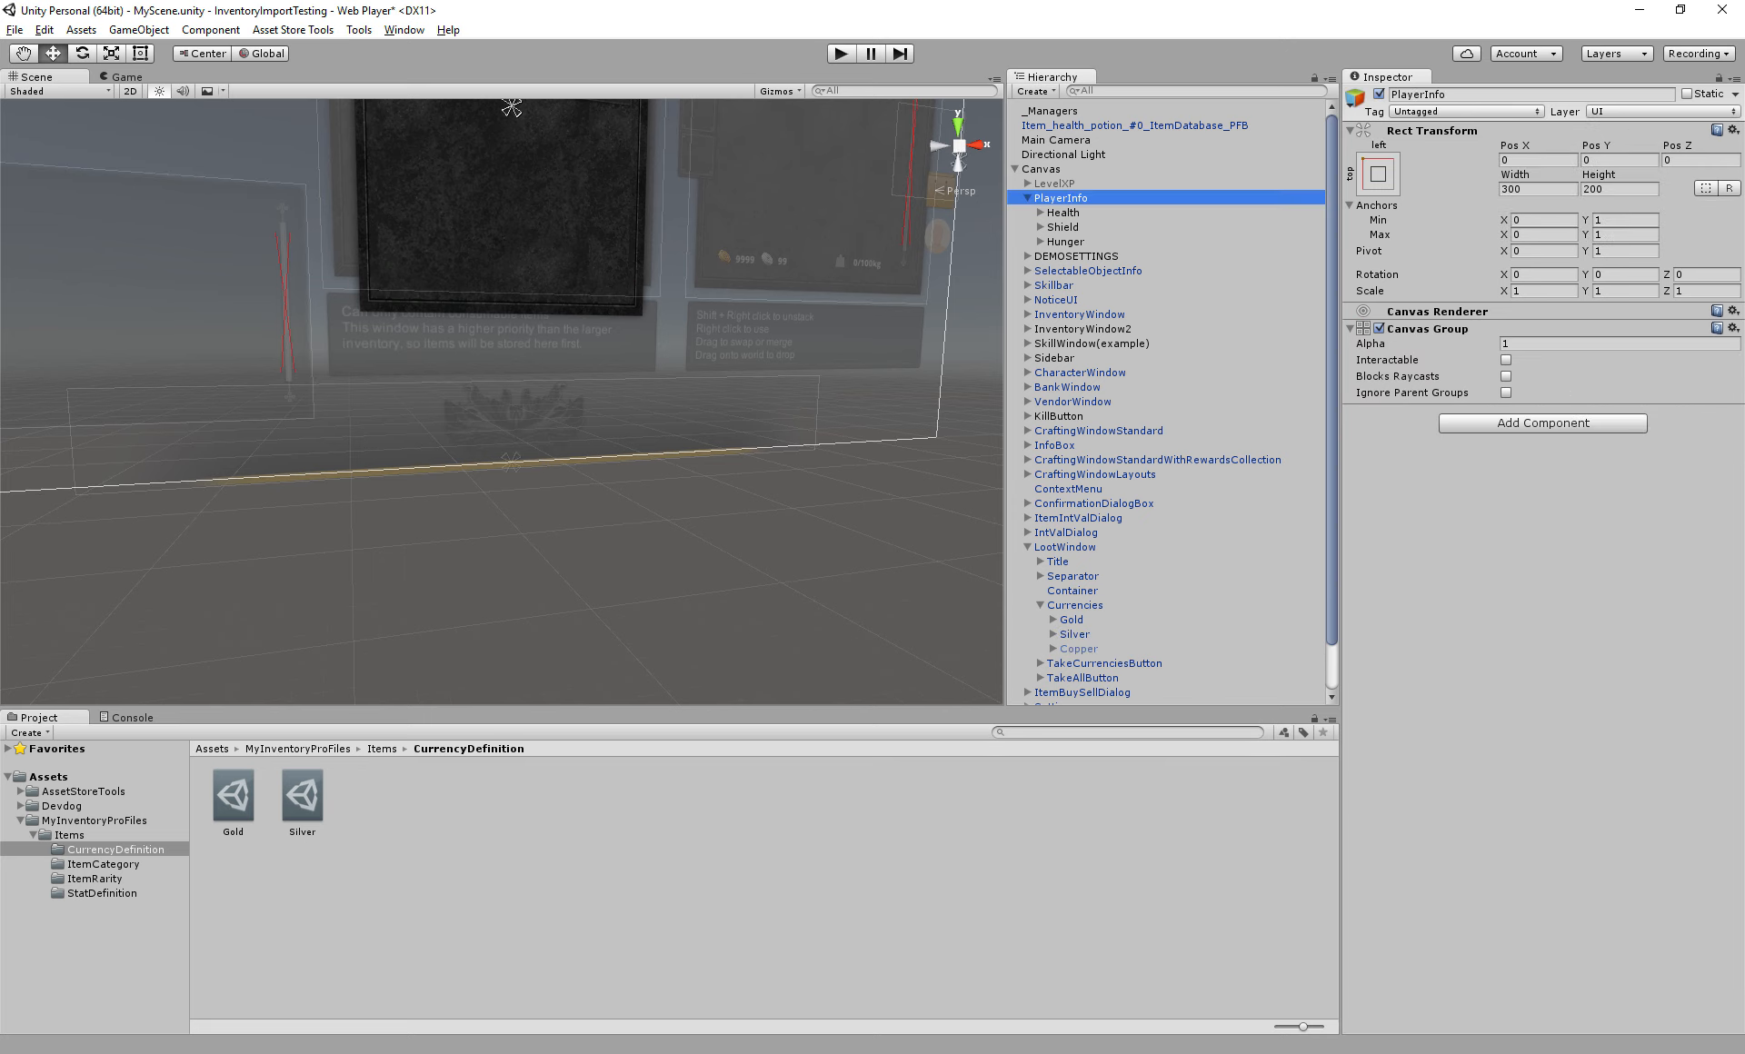
# Deactivate the Canvas's PlayerInfo object and collapse the PlayerInfo and LootWindow hierarchy groups
pyautogui.press('f')
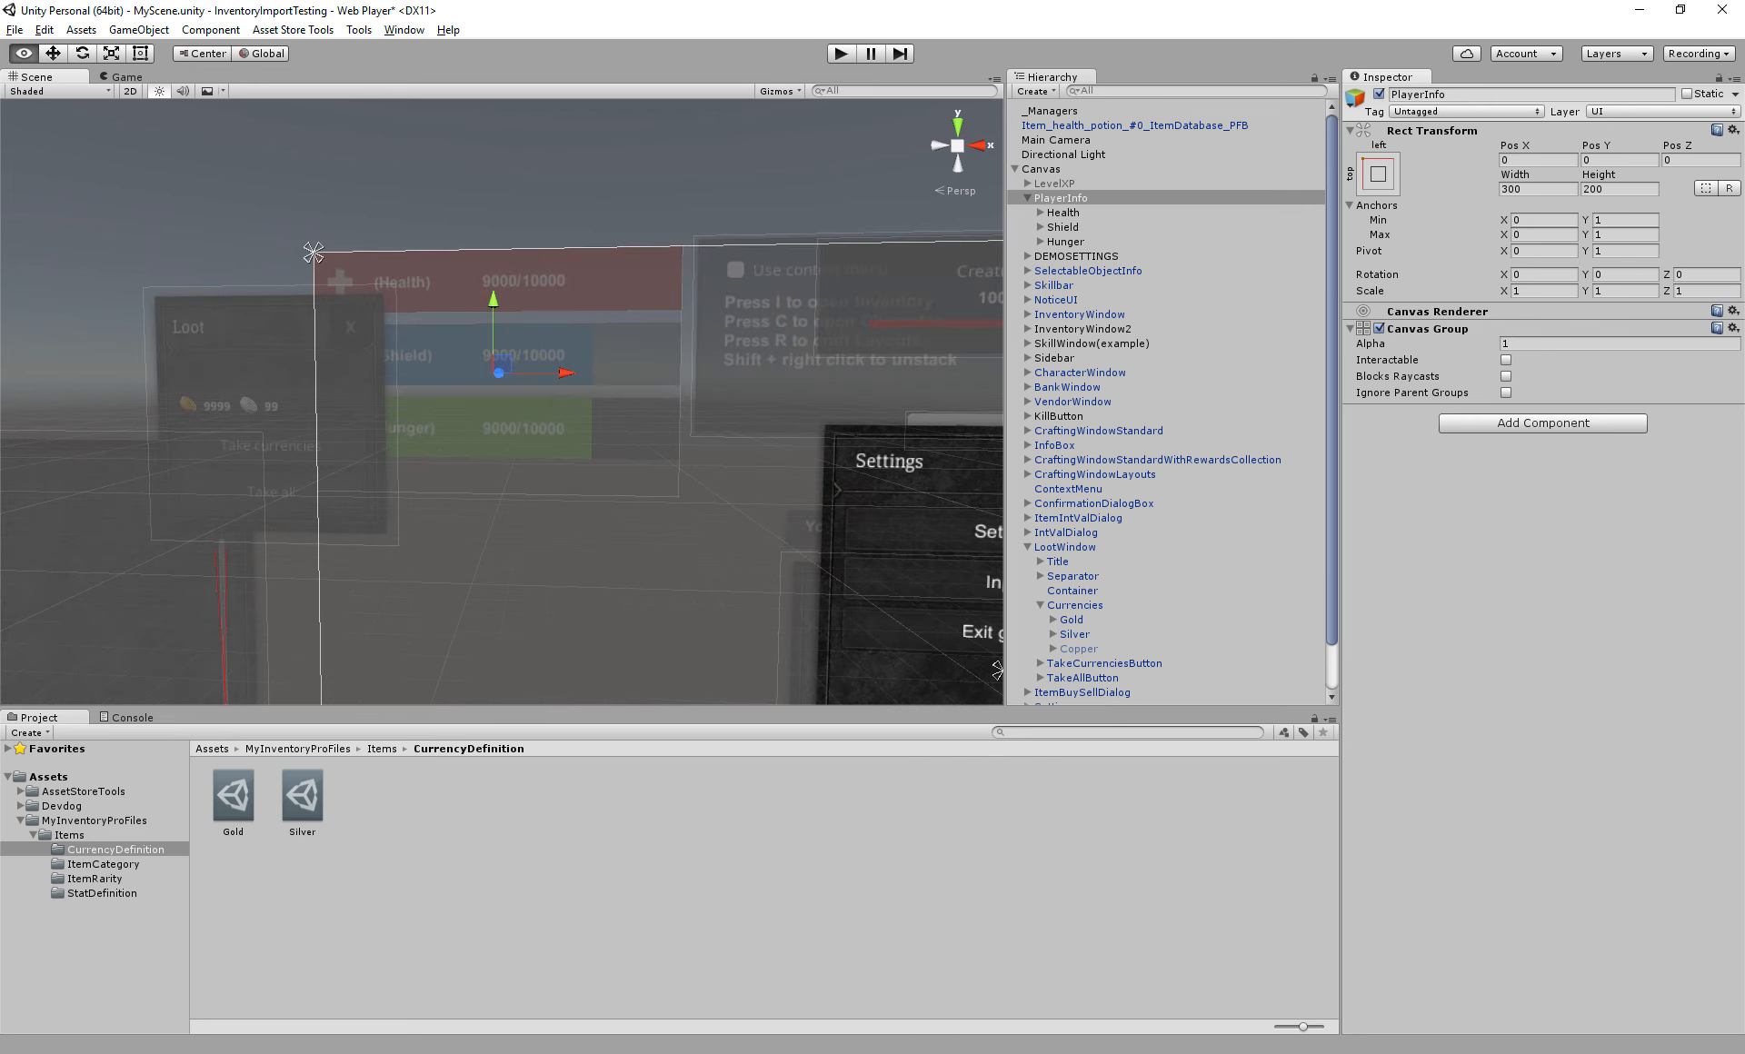
pyautogui.moveTo(546, 418); pyautogui.dragTo(444, 350, button='middle')
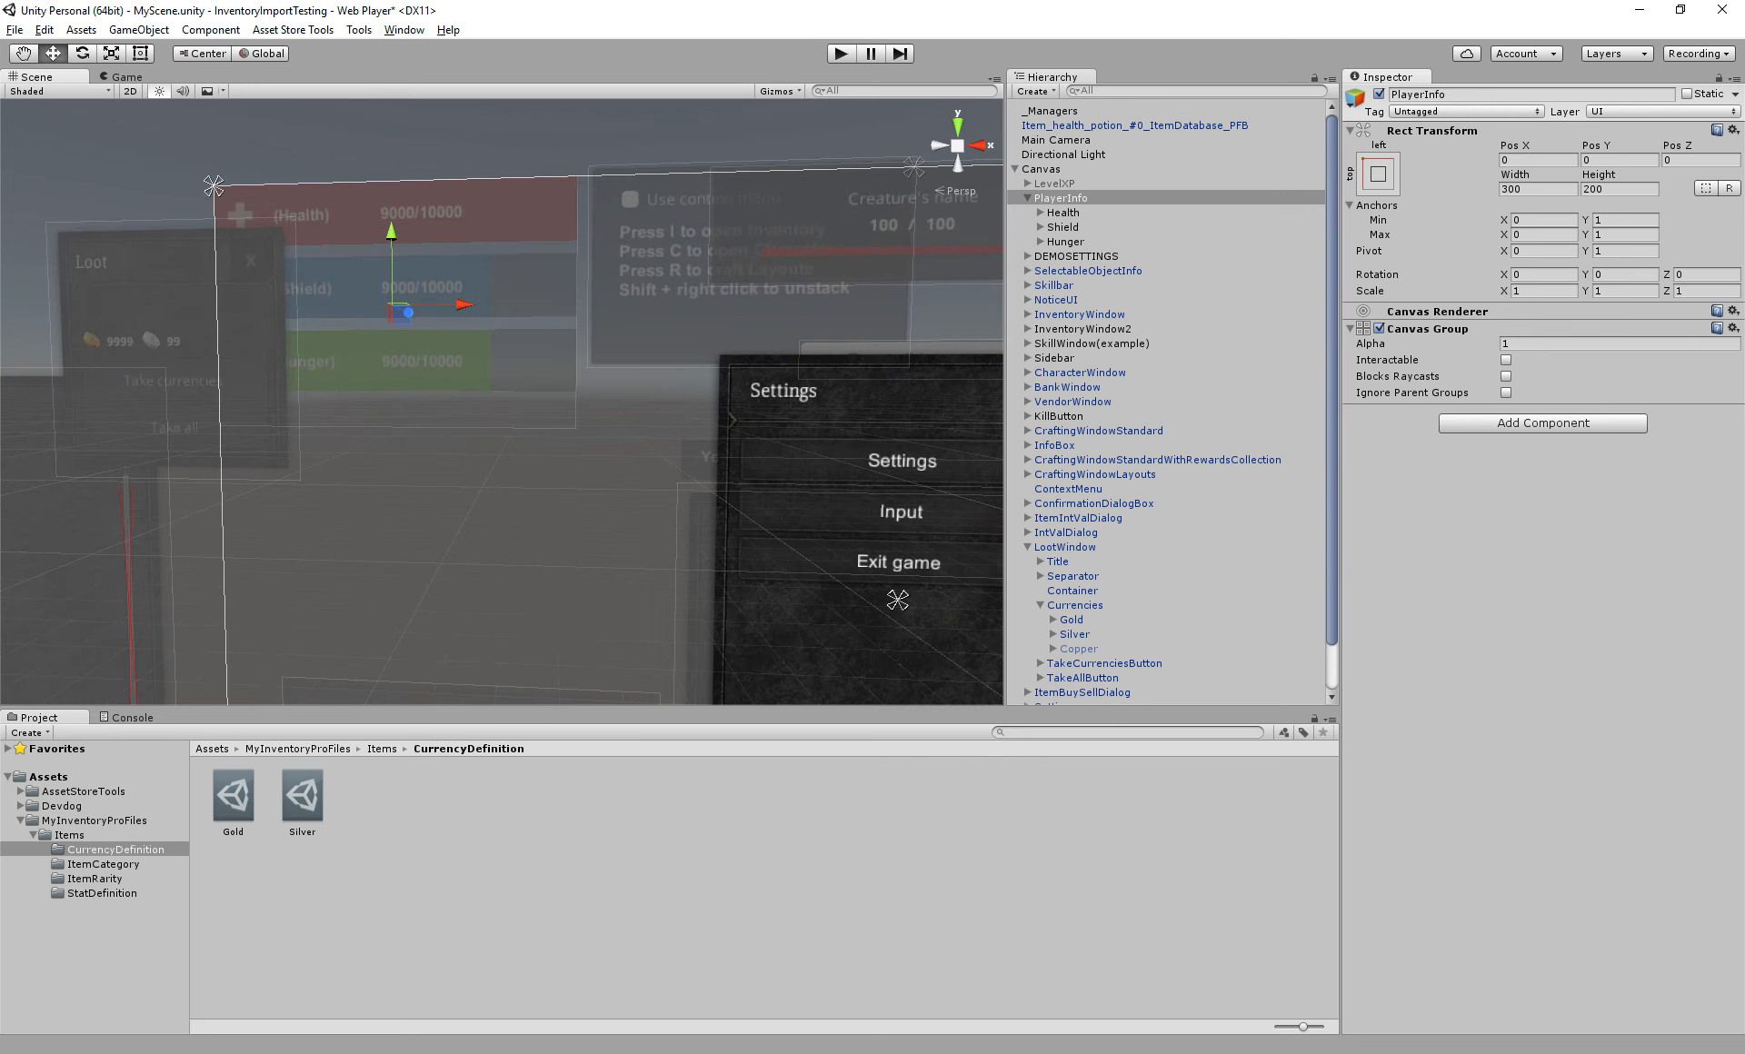
pyautogui.click(1379, 95)
pyautogui.click(1028, 198)
pyautogui.scroll(-8, 582, 436)
pyautogui.moveTo(637, 472); pyautogui.dragTo(384, 336, button='middle')
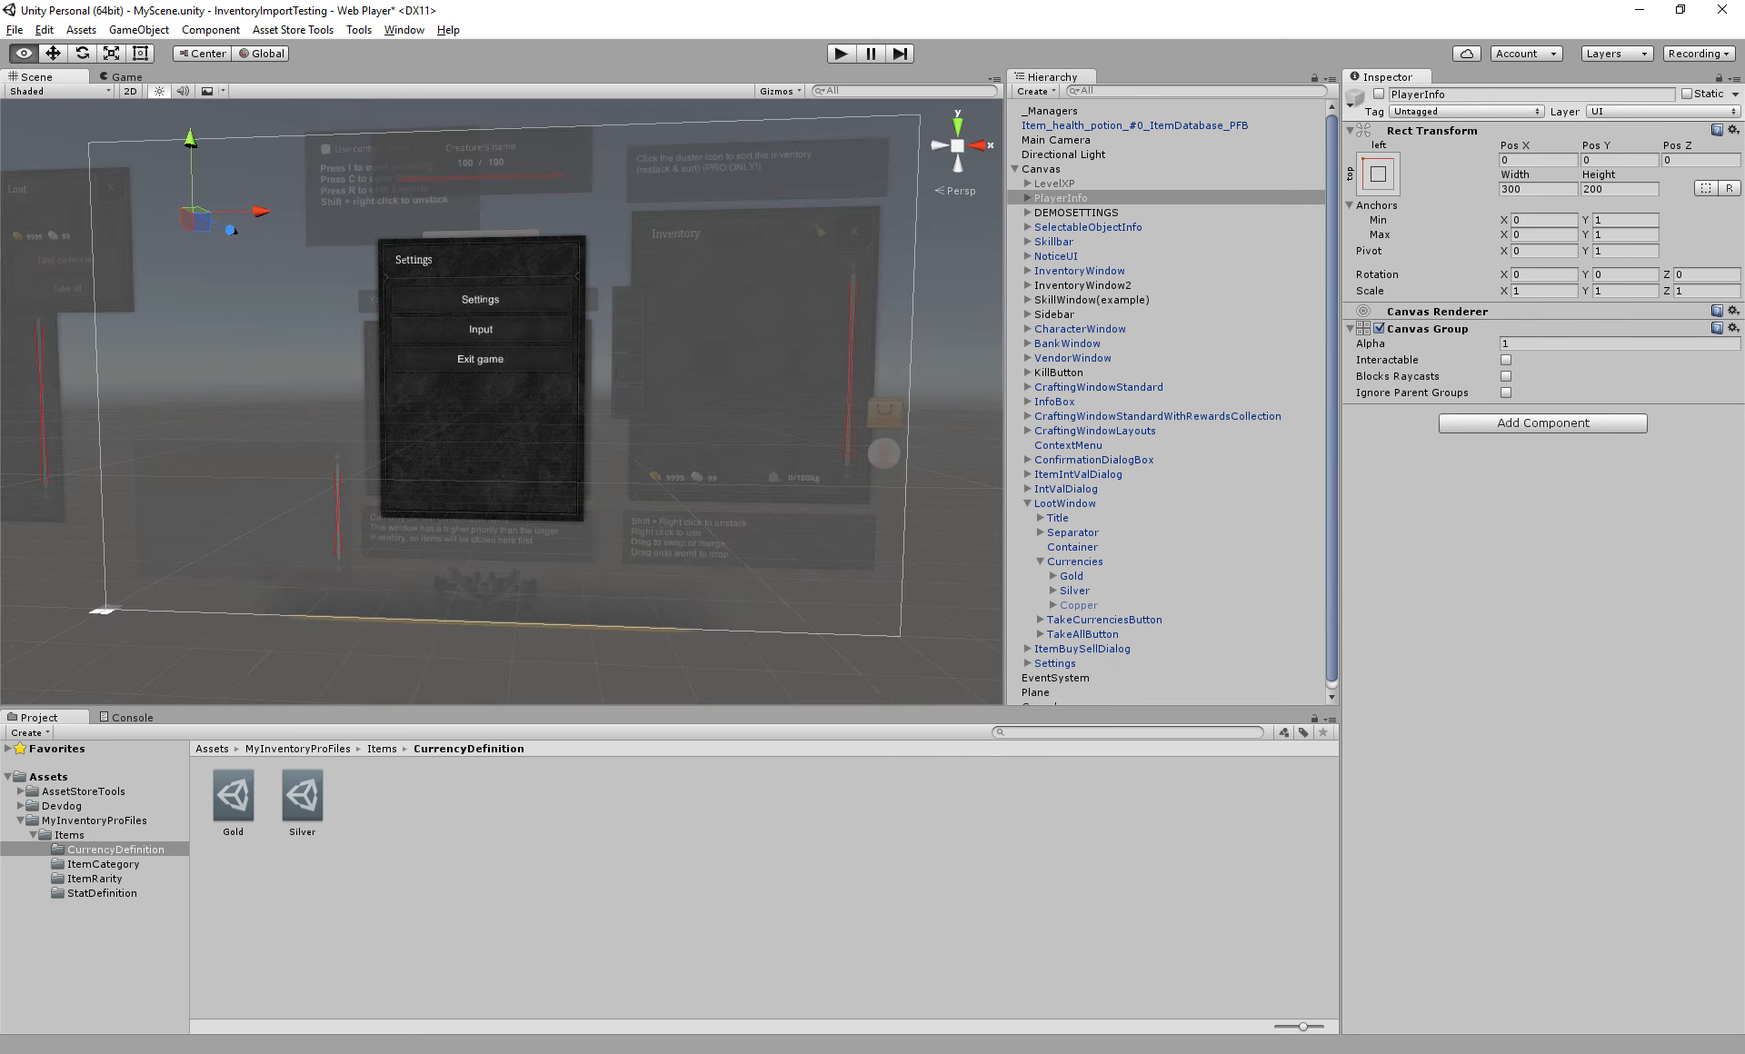
pyautogui.moveTo(502, 402); pyautogui.dragTo(539, 400, button='right')
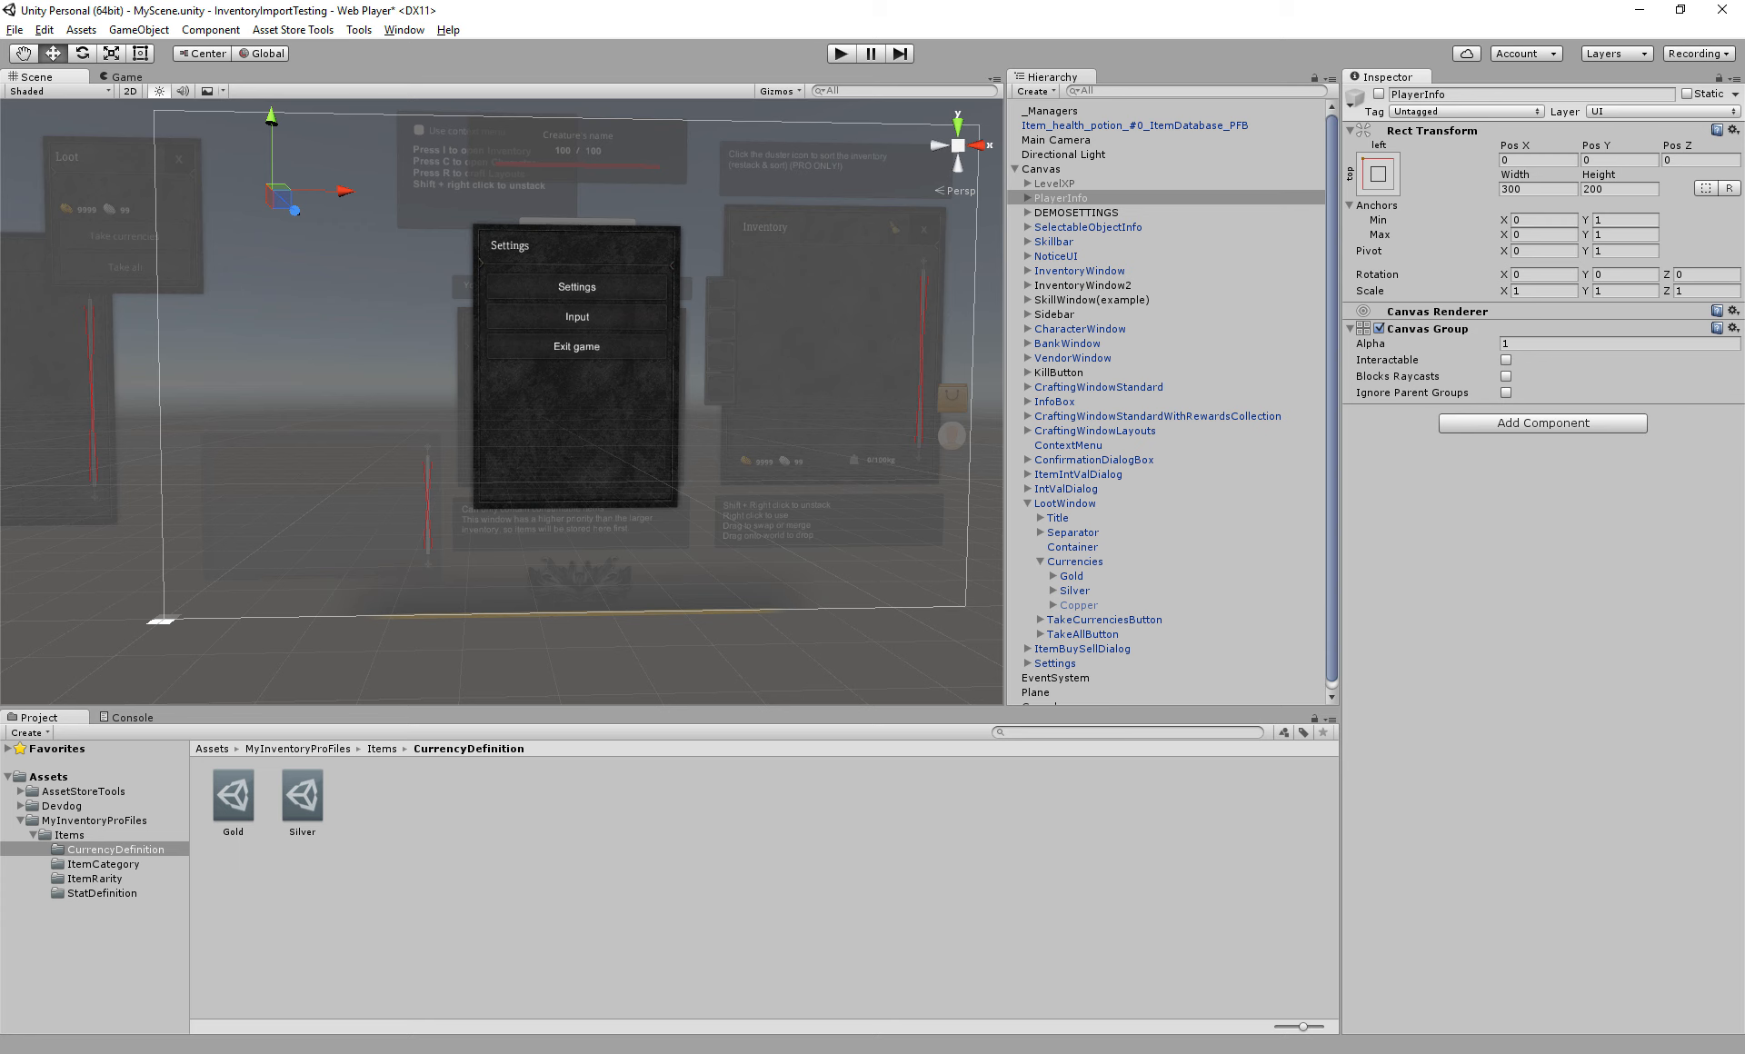
pyautogui.click(1028, 503)
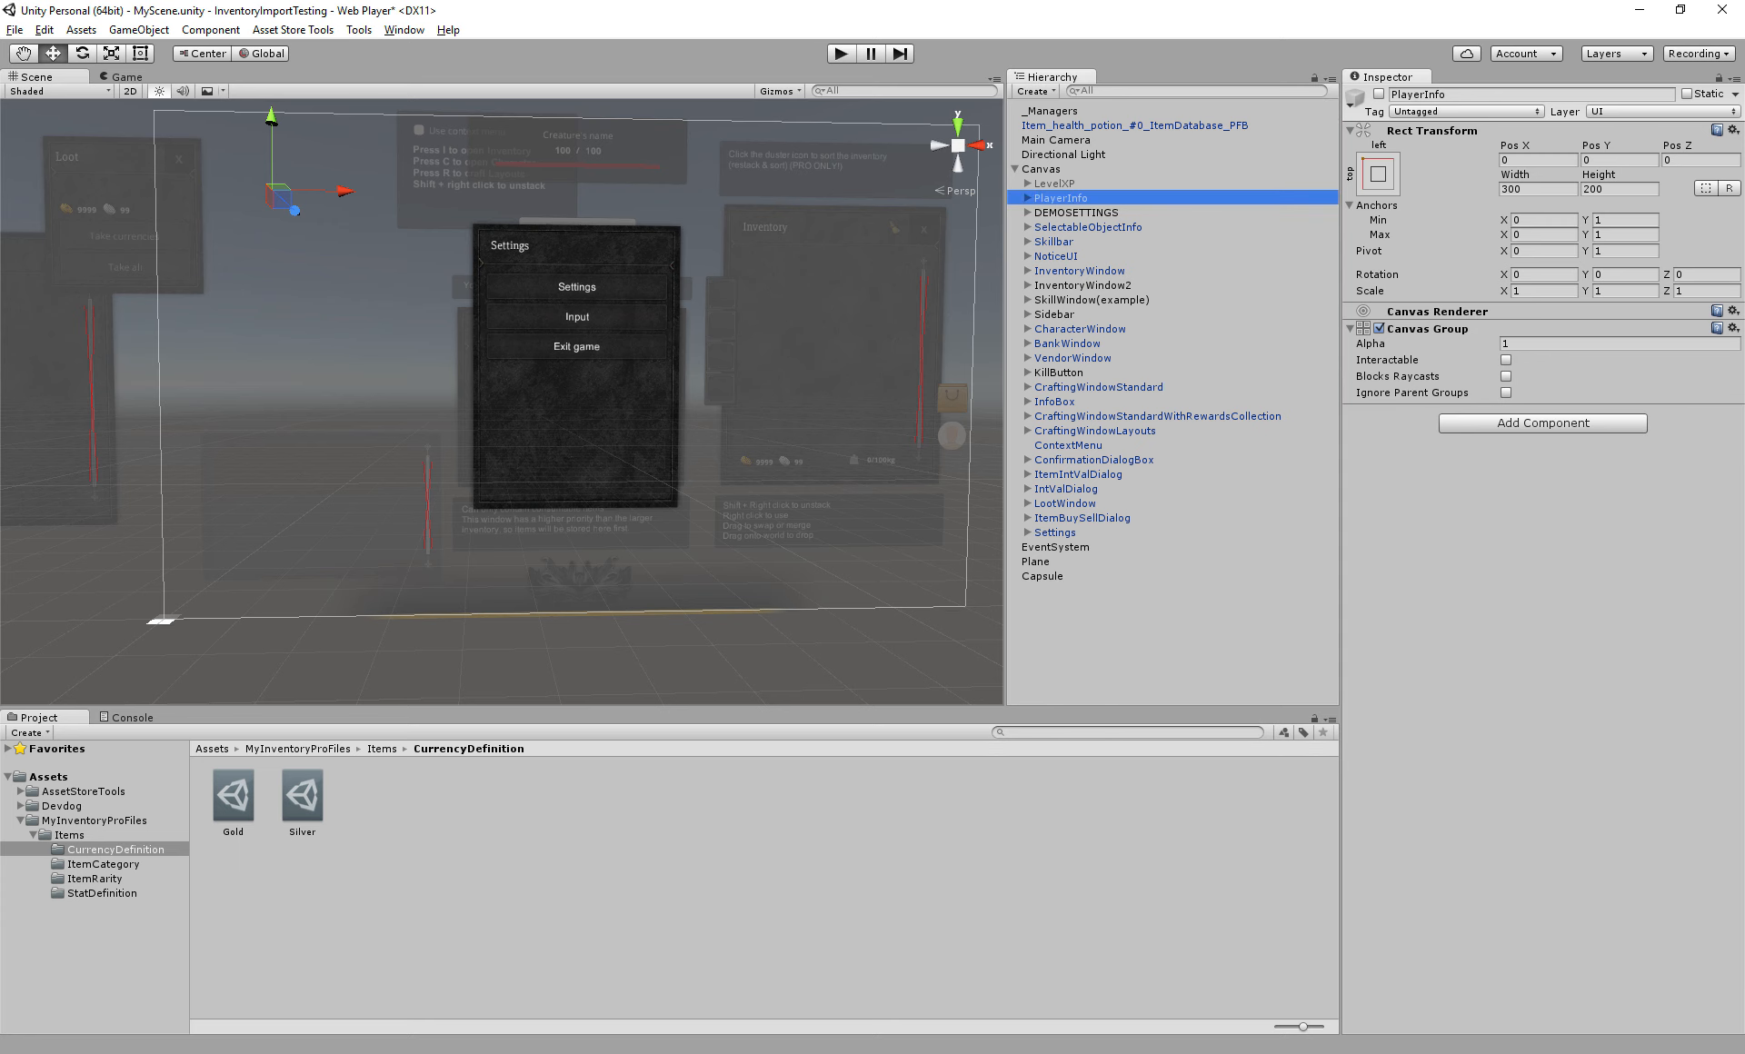
# Remove the Collection Populator component from the InventoryWindow and save the scene
pyautogui.click(1079, 271)
pyautogui.scroll(-20, 1536, 482)
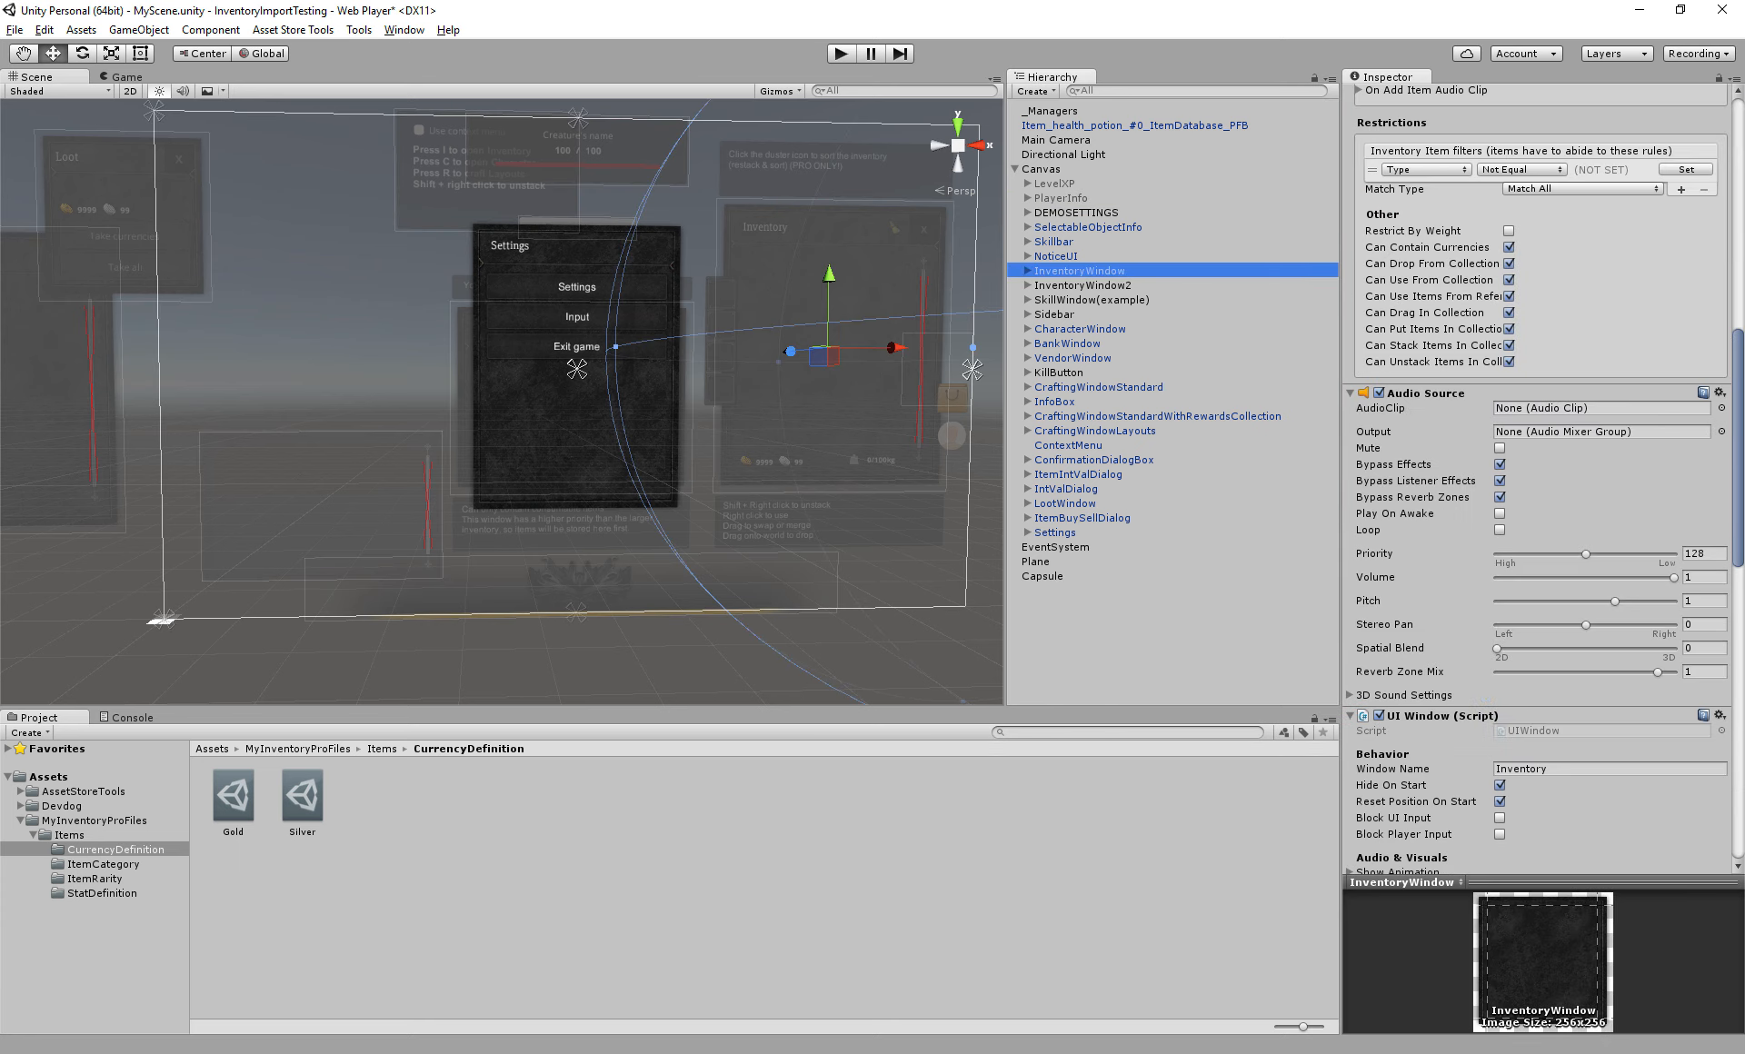
pyautogui.scroll(-10, 1536, 482)
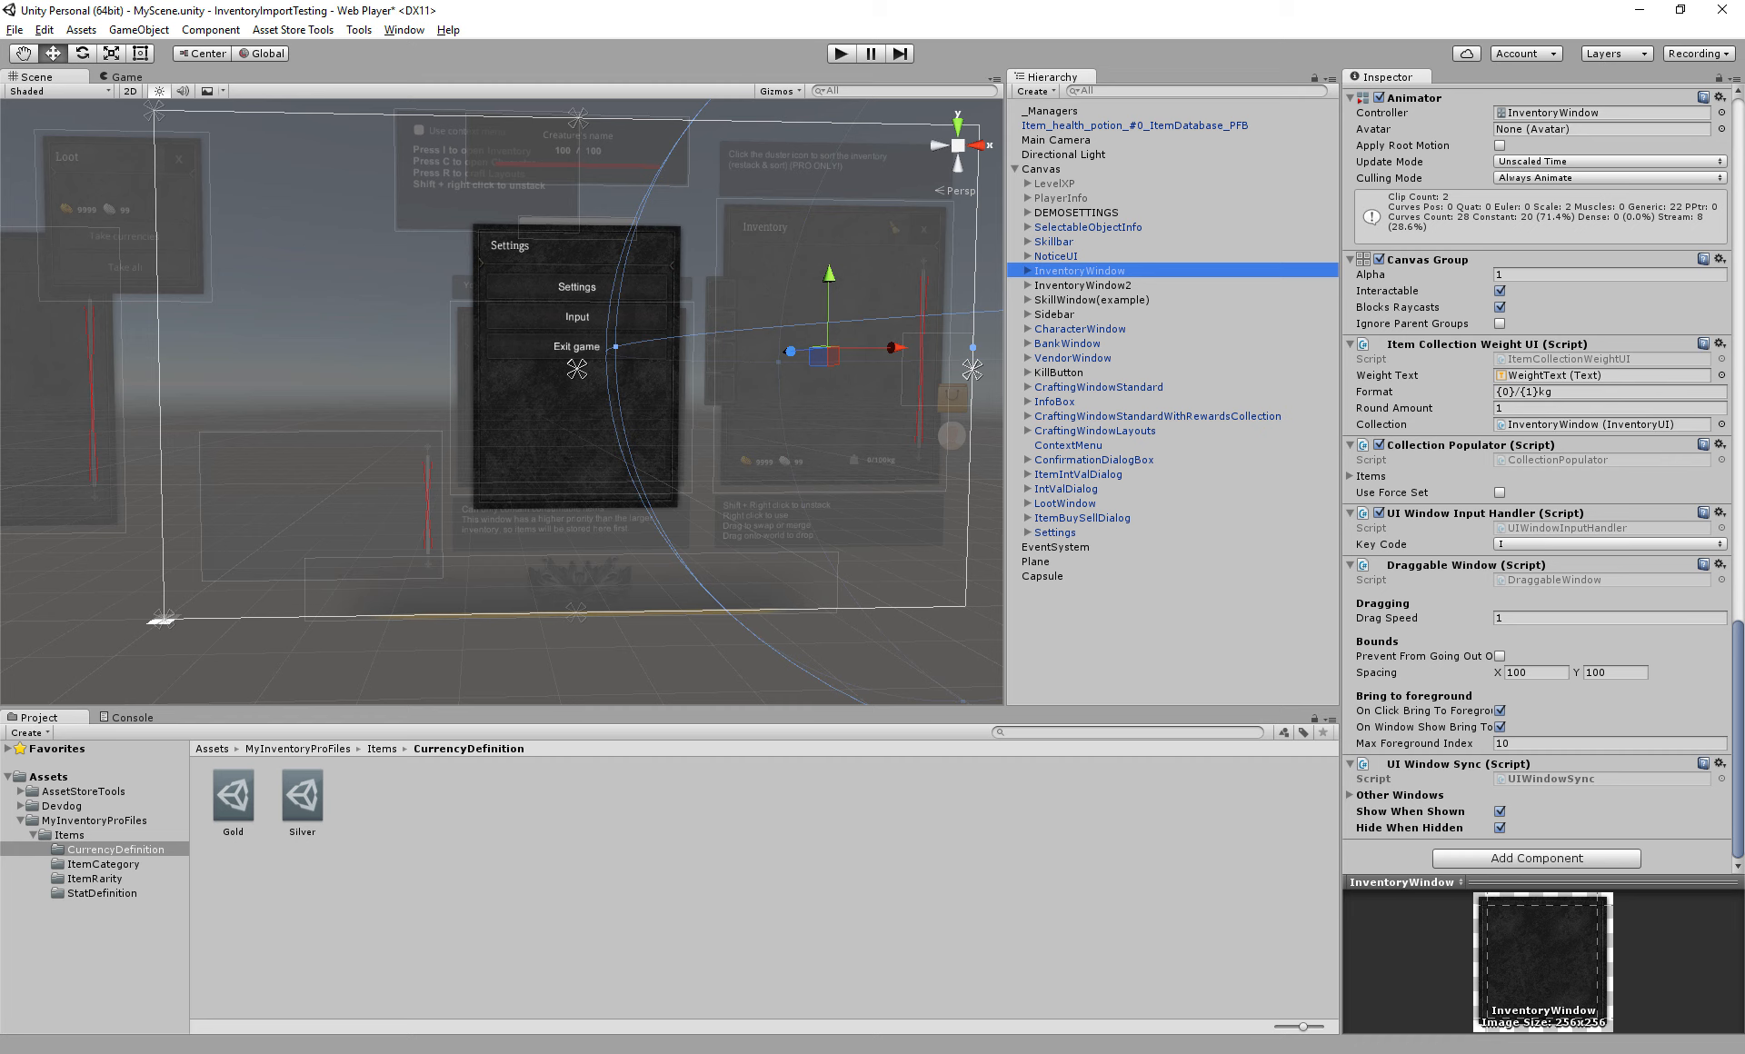
pyautogui.click(1352, 476)
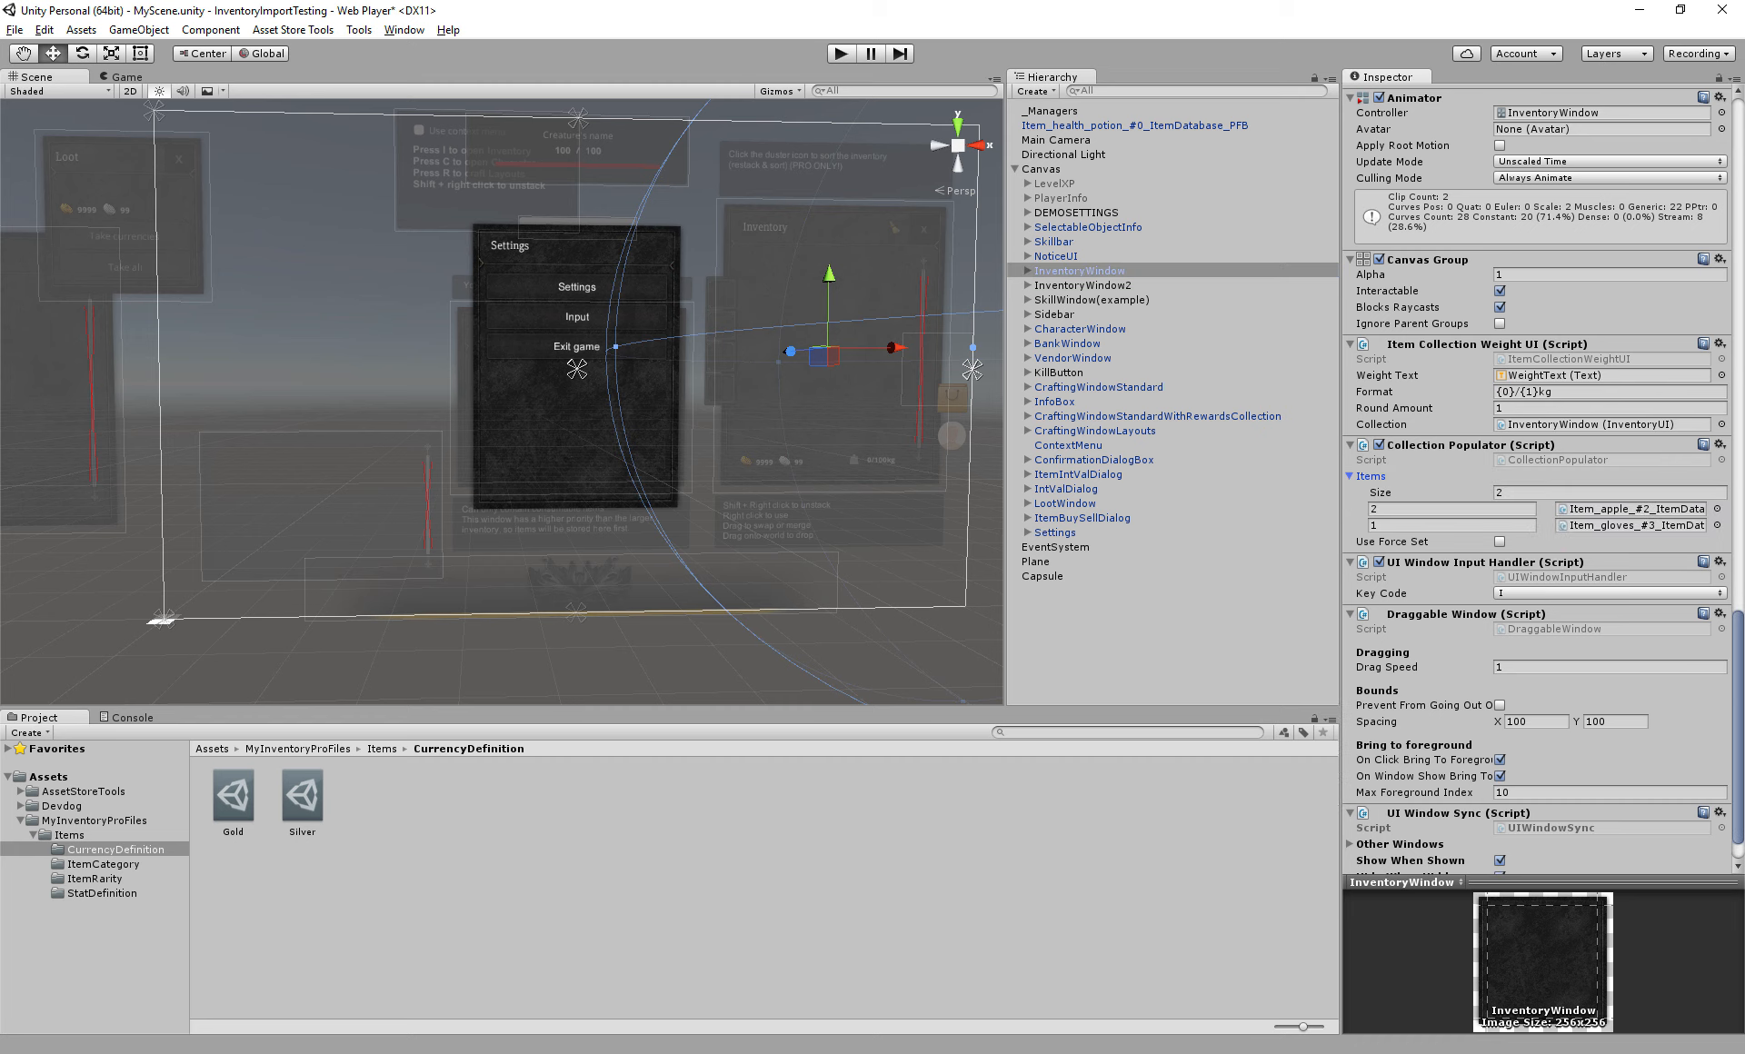
pyautogui.rightClick(1438, 446)
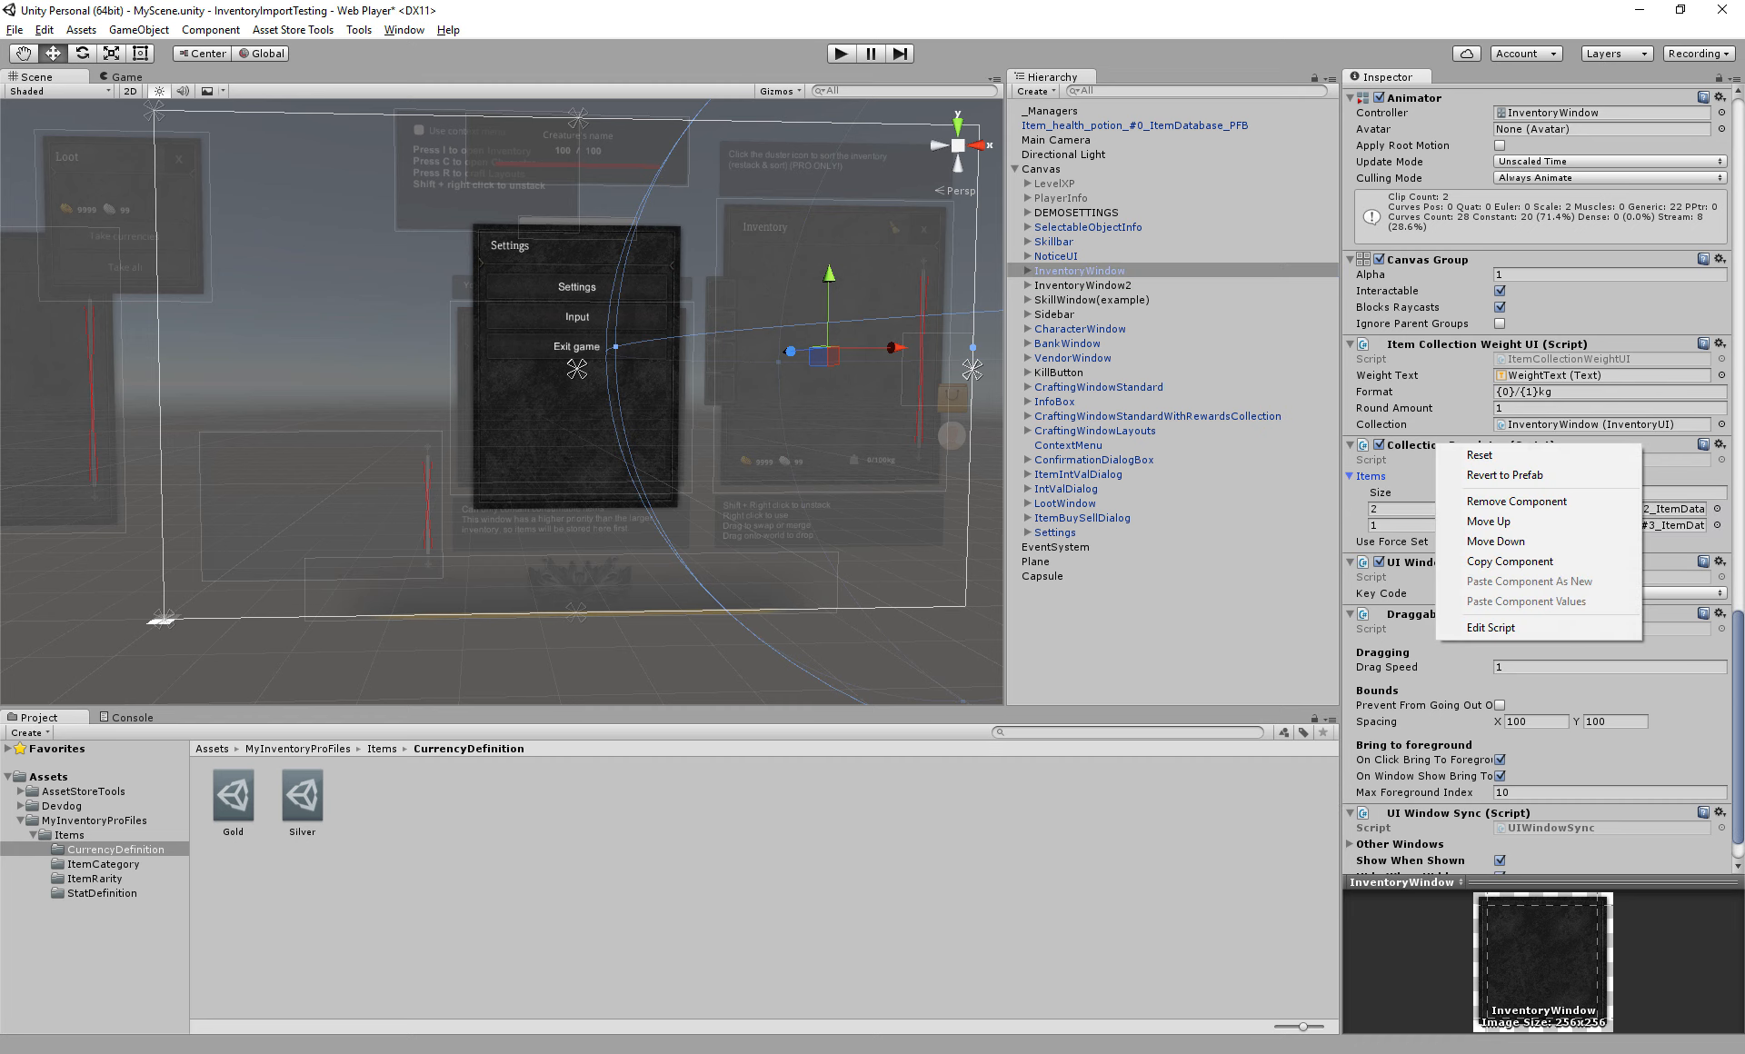
pyautogui.click(1516, 502)
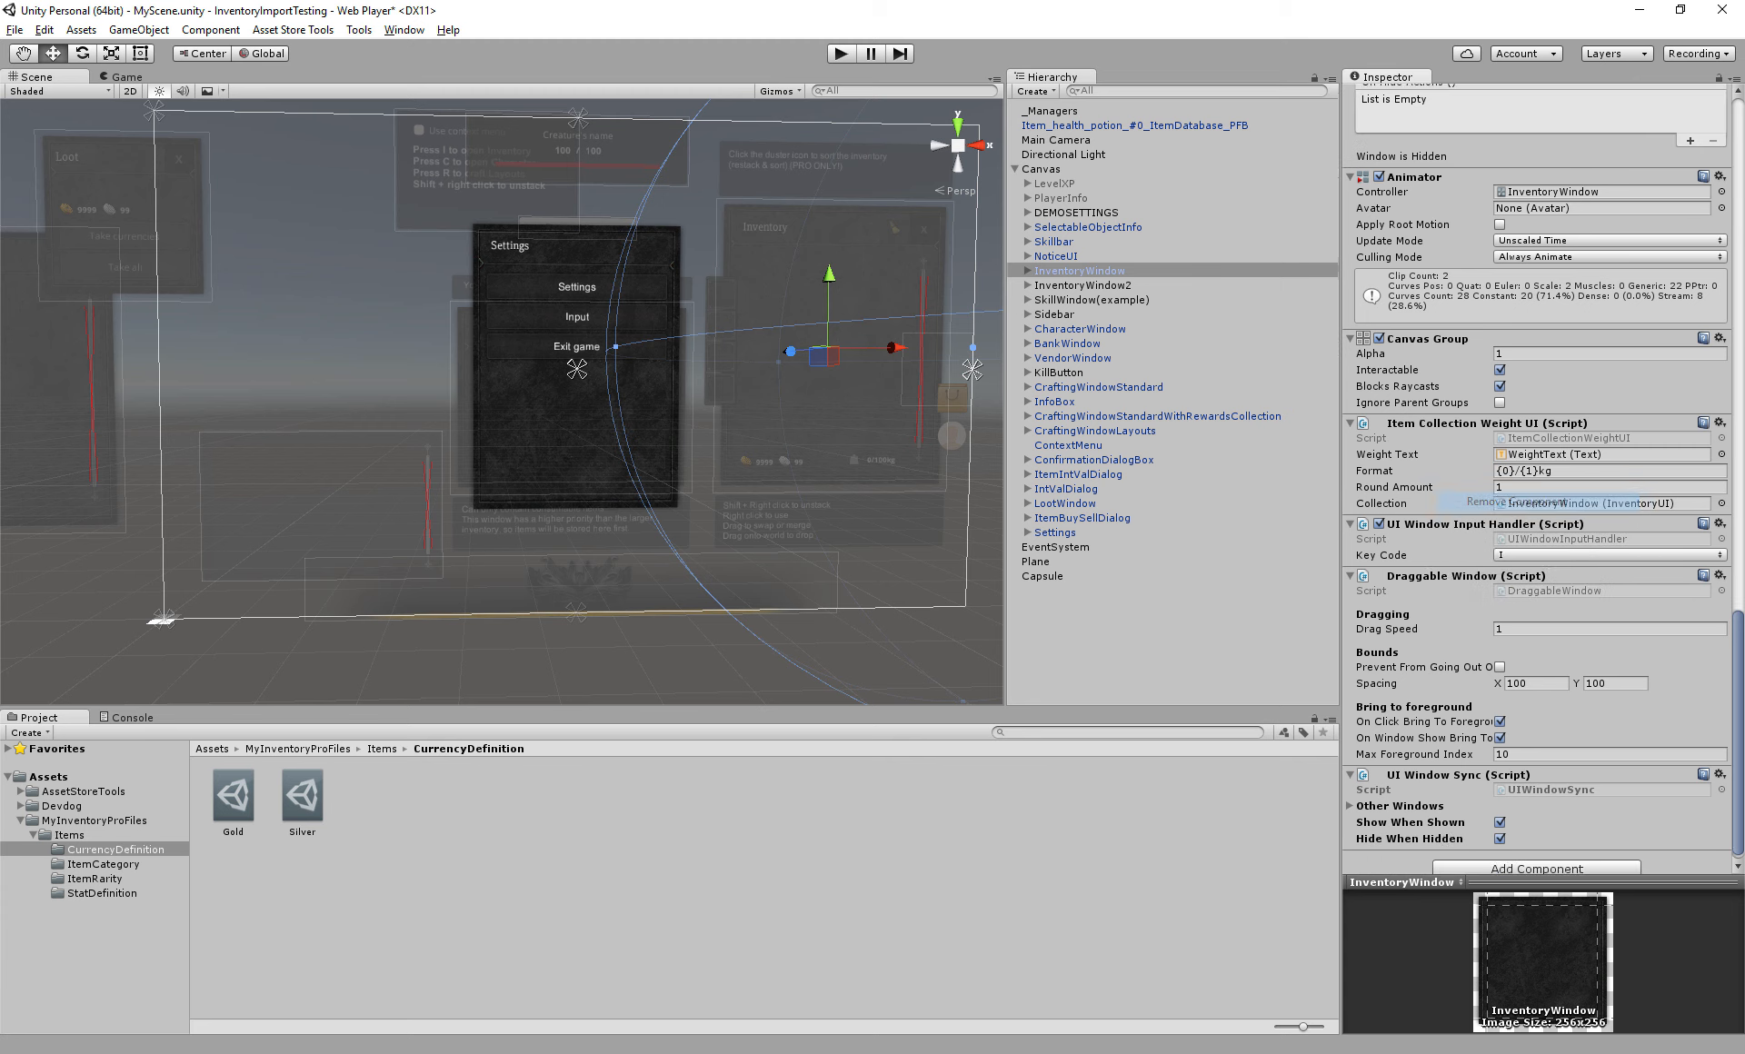
pyautogui.hotkey('ctrl', 's')
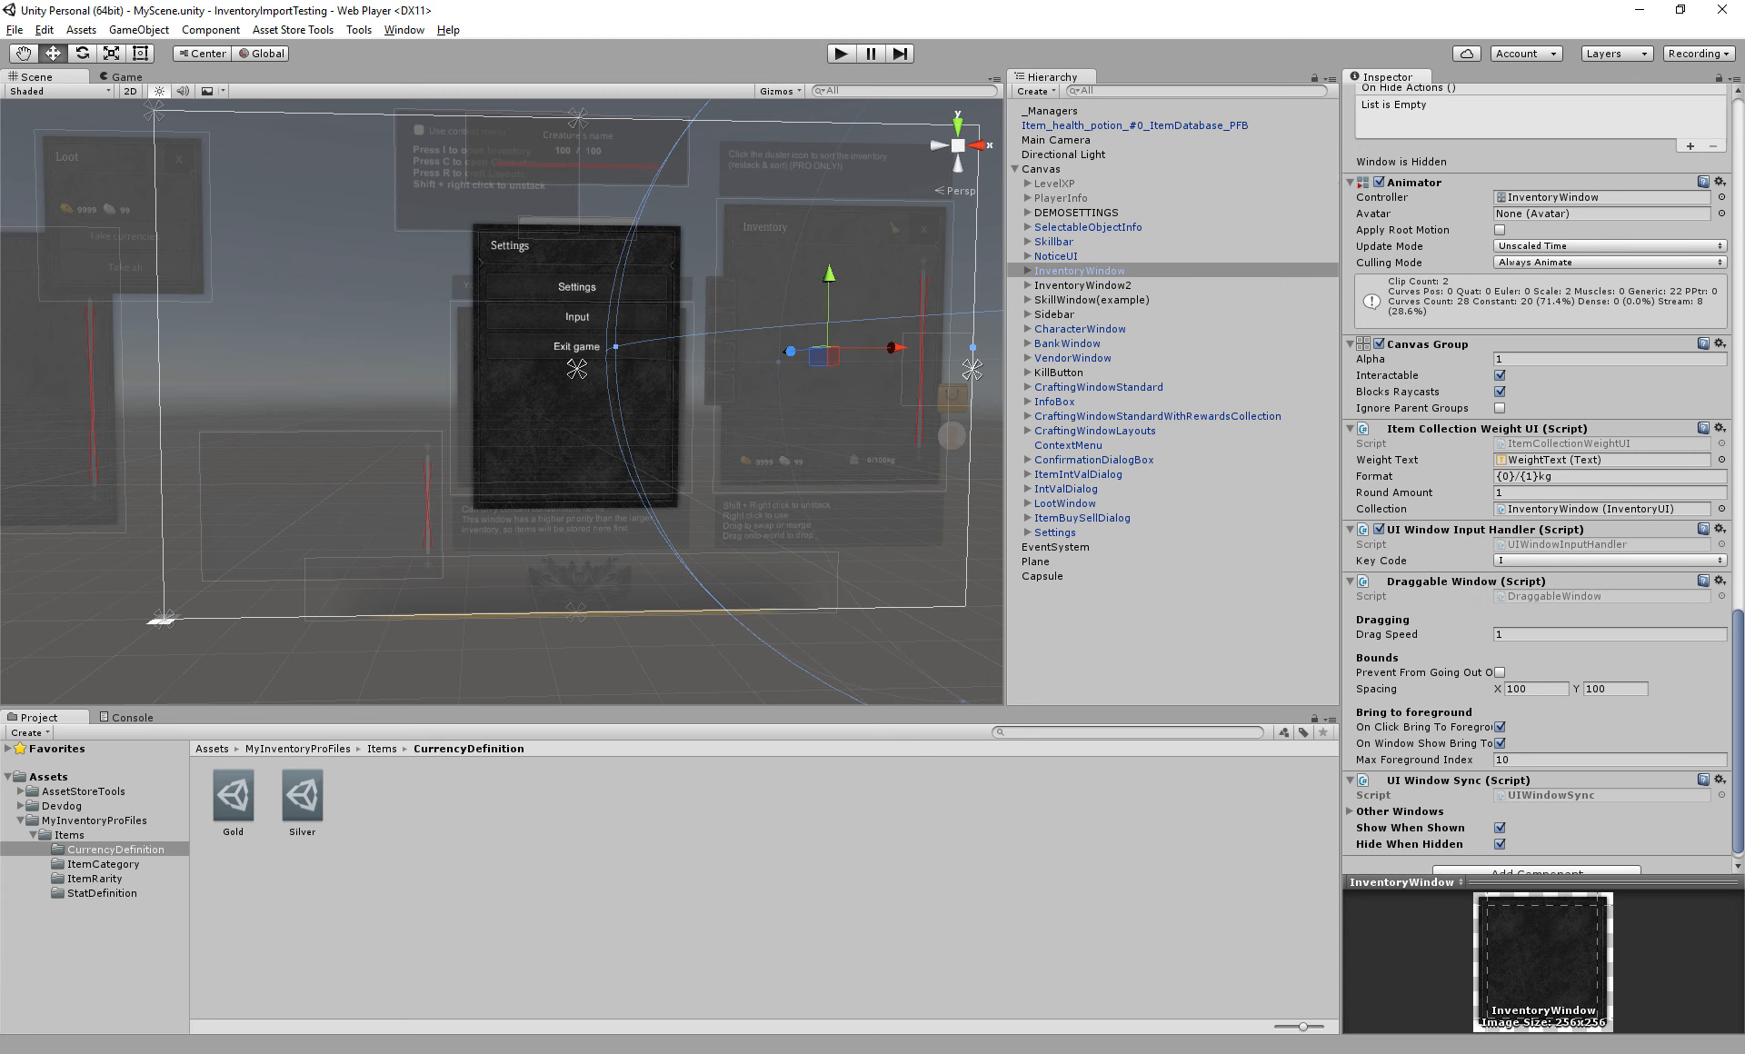
# Run the scene to test picking up the Health potion and using it from the consumable inventory window
pyautogui.hotkey('ctrl', 'p')
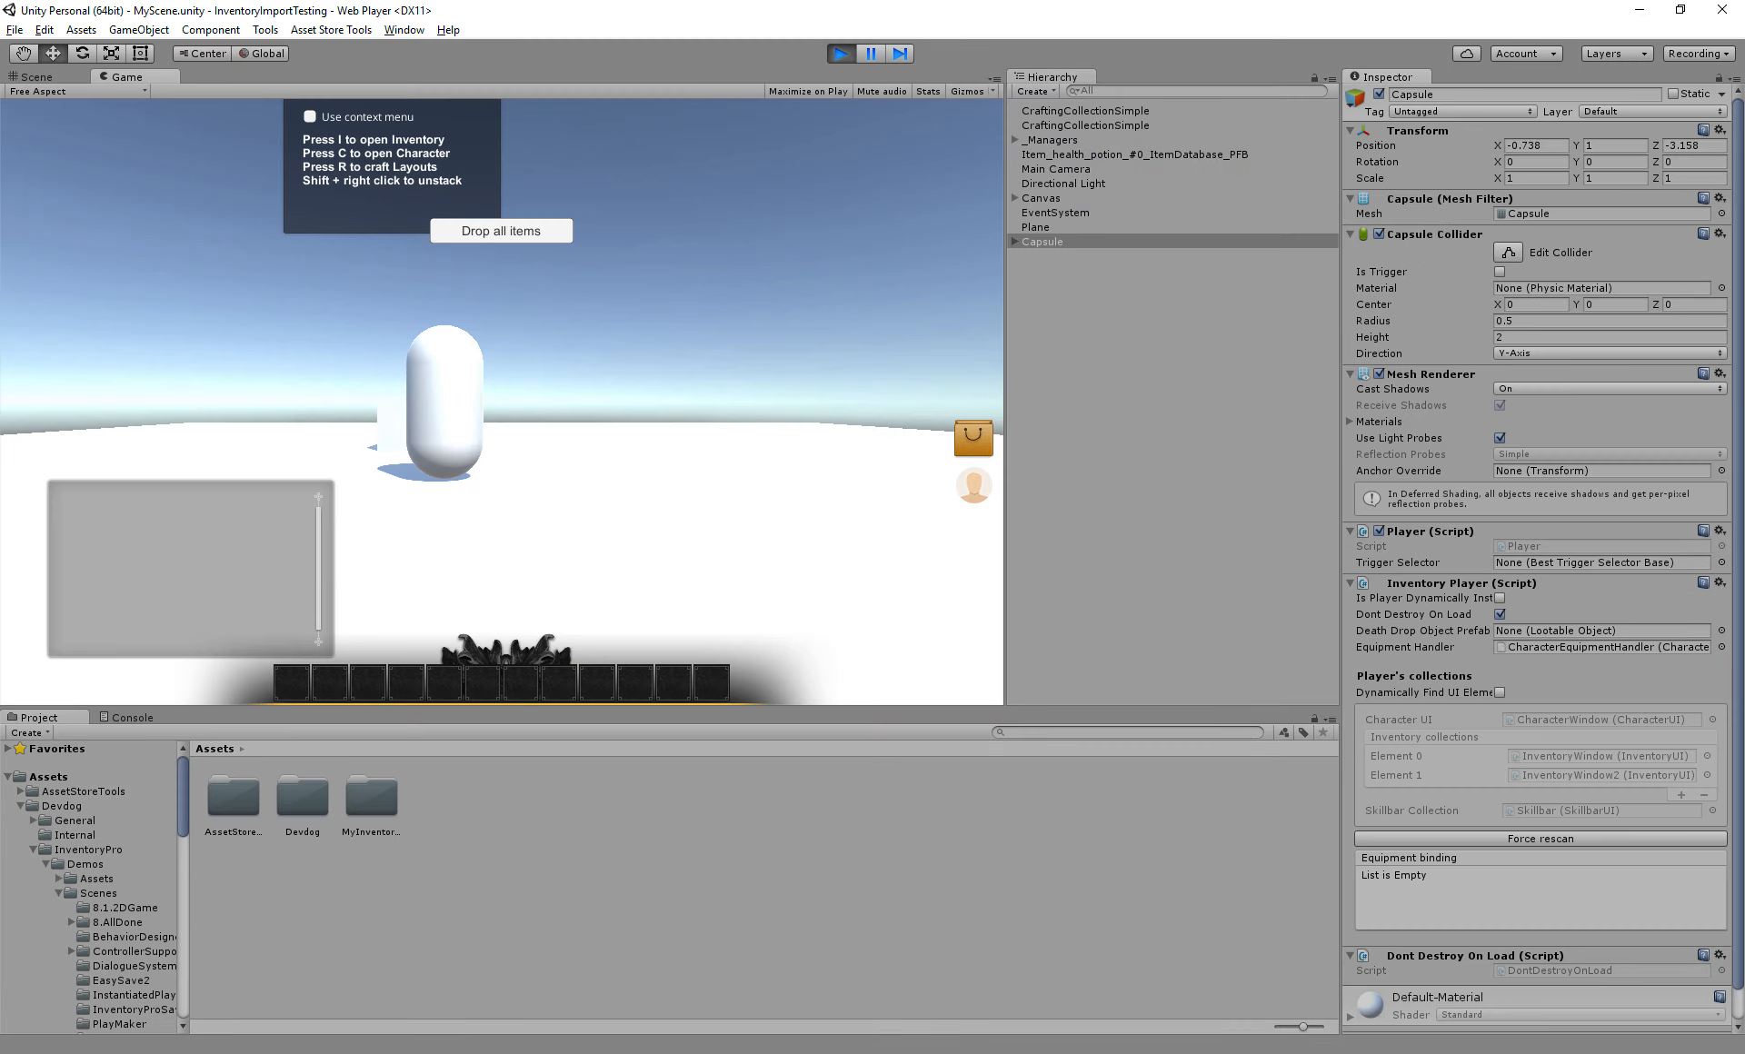
pyautogui.moveTo(399, 409)
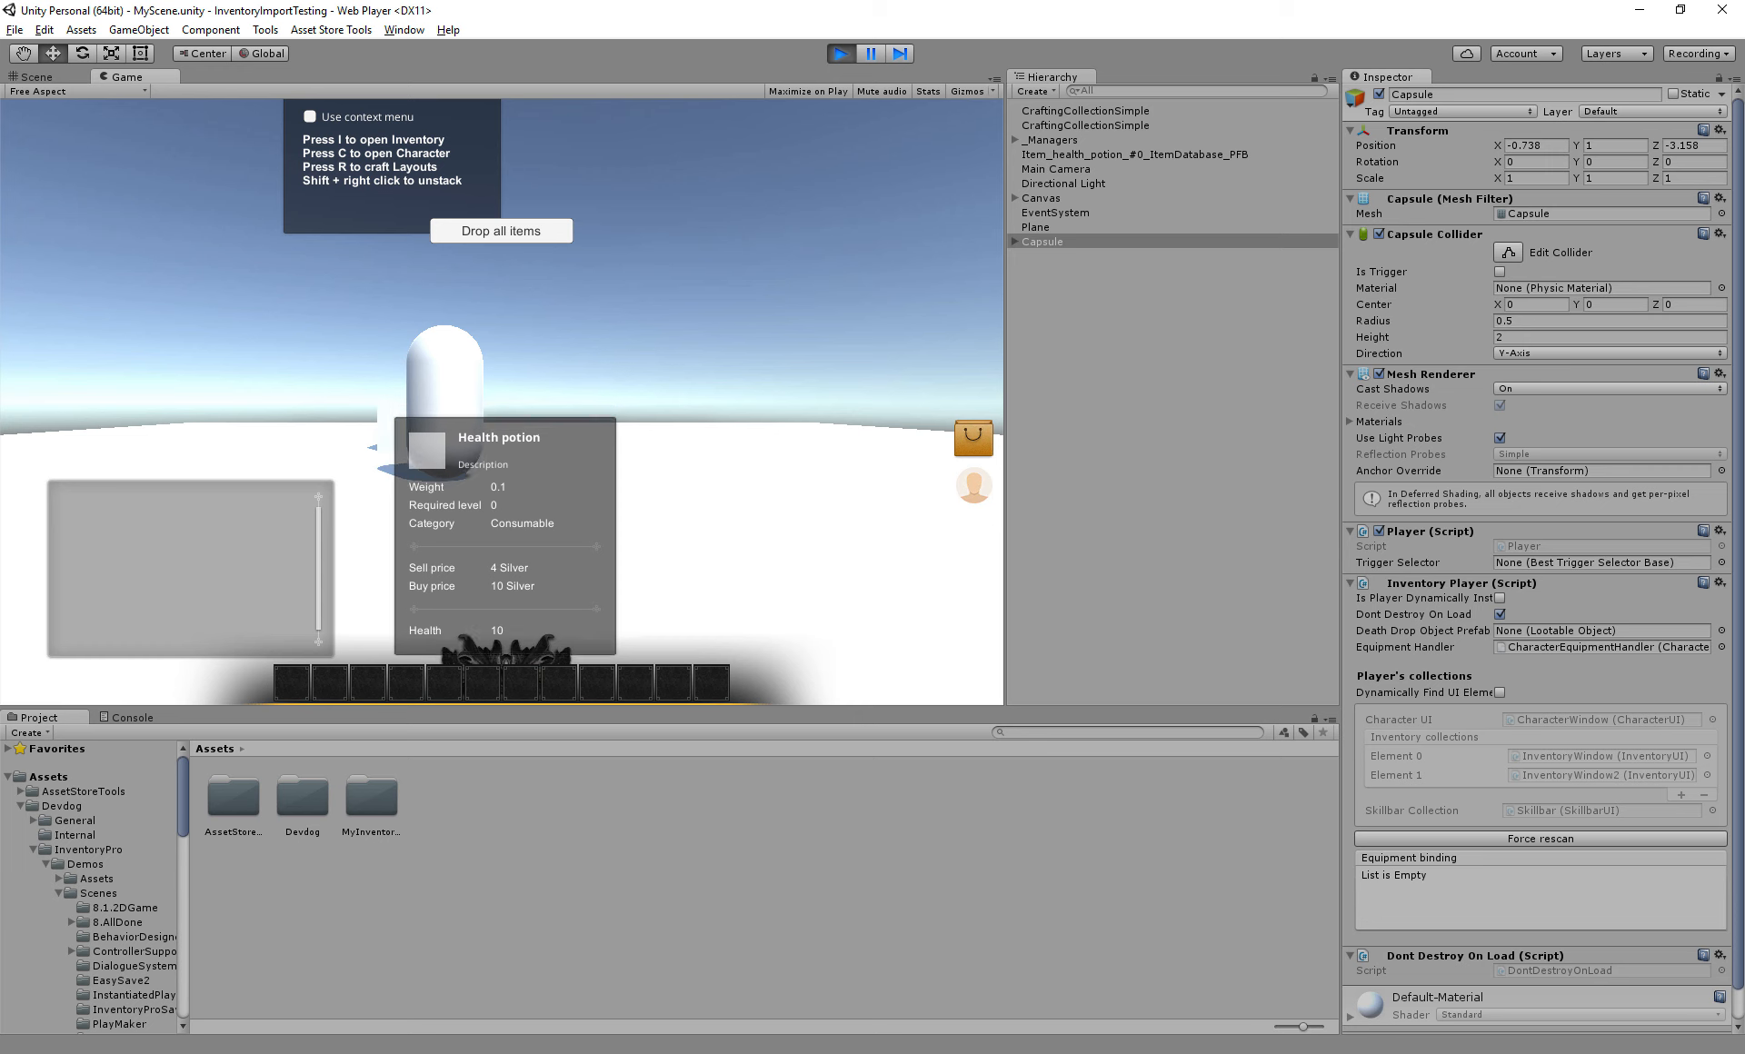
pyautogui.click(397, 419)
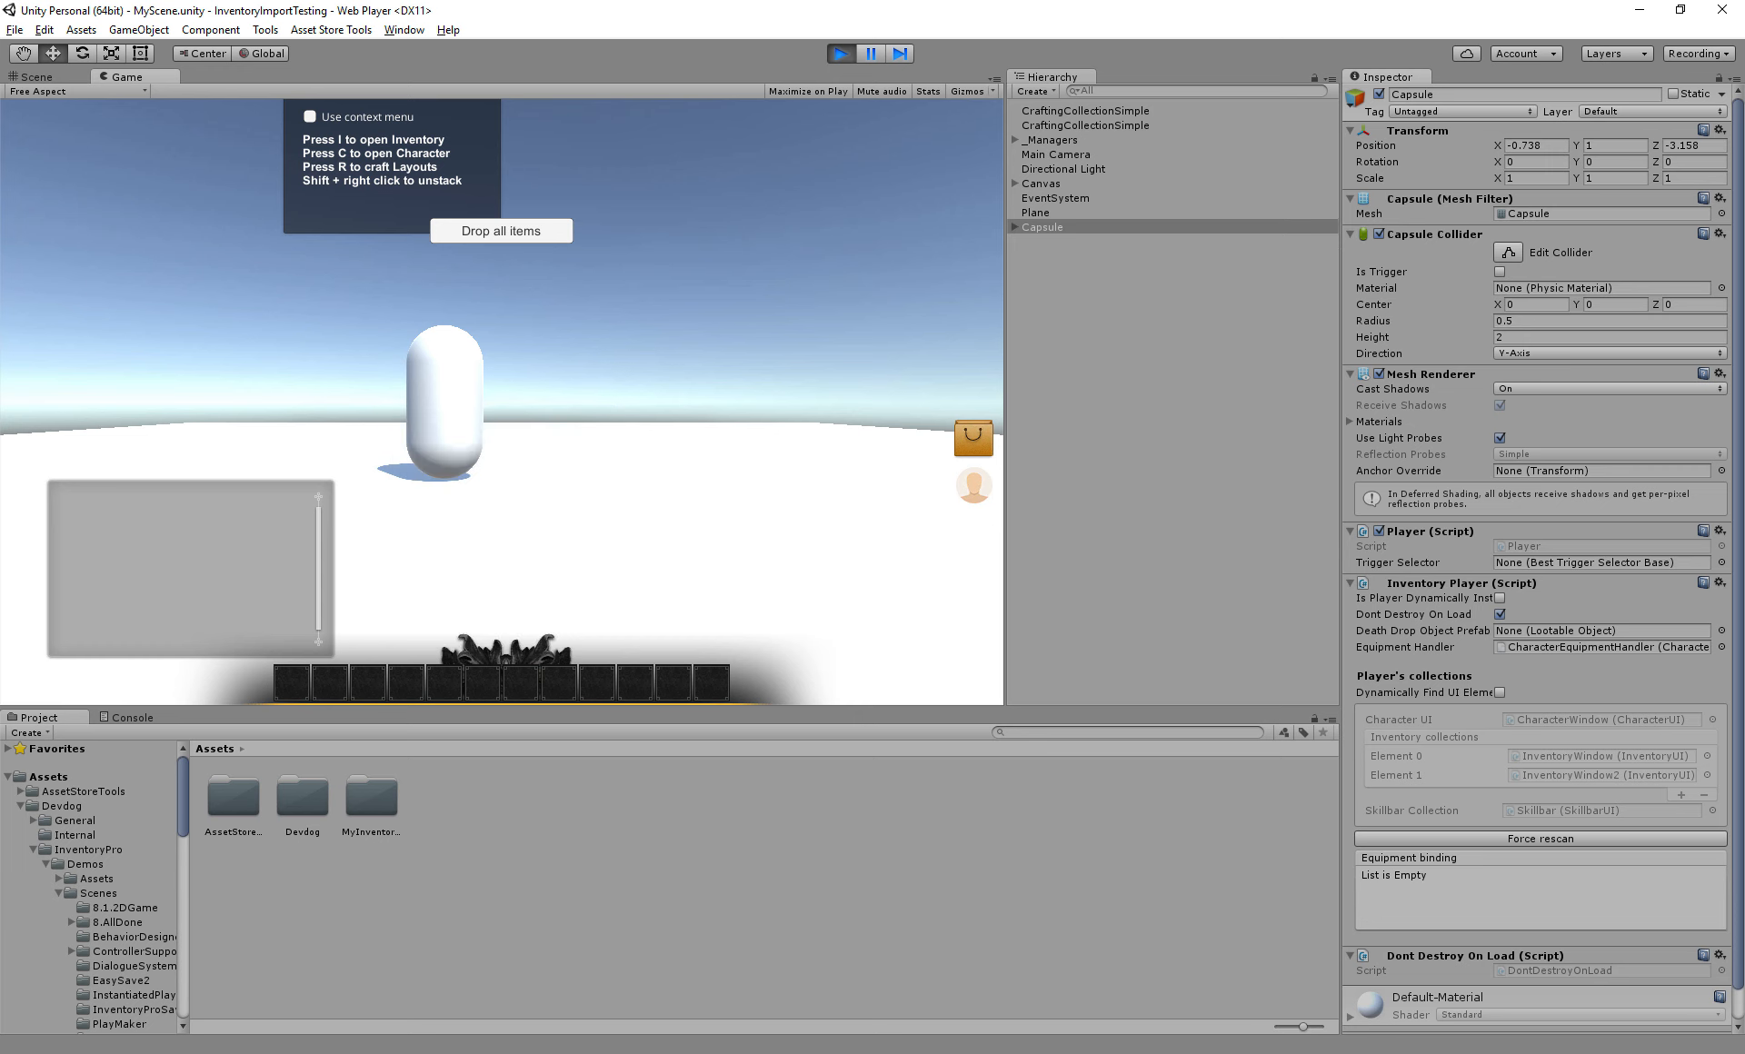
pyautogui.press('i')
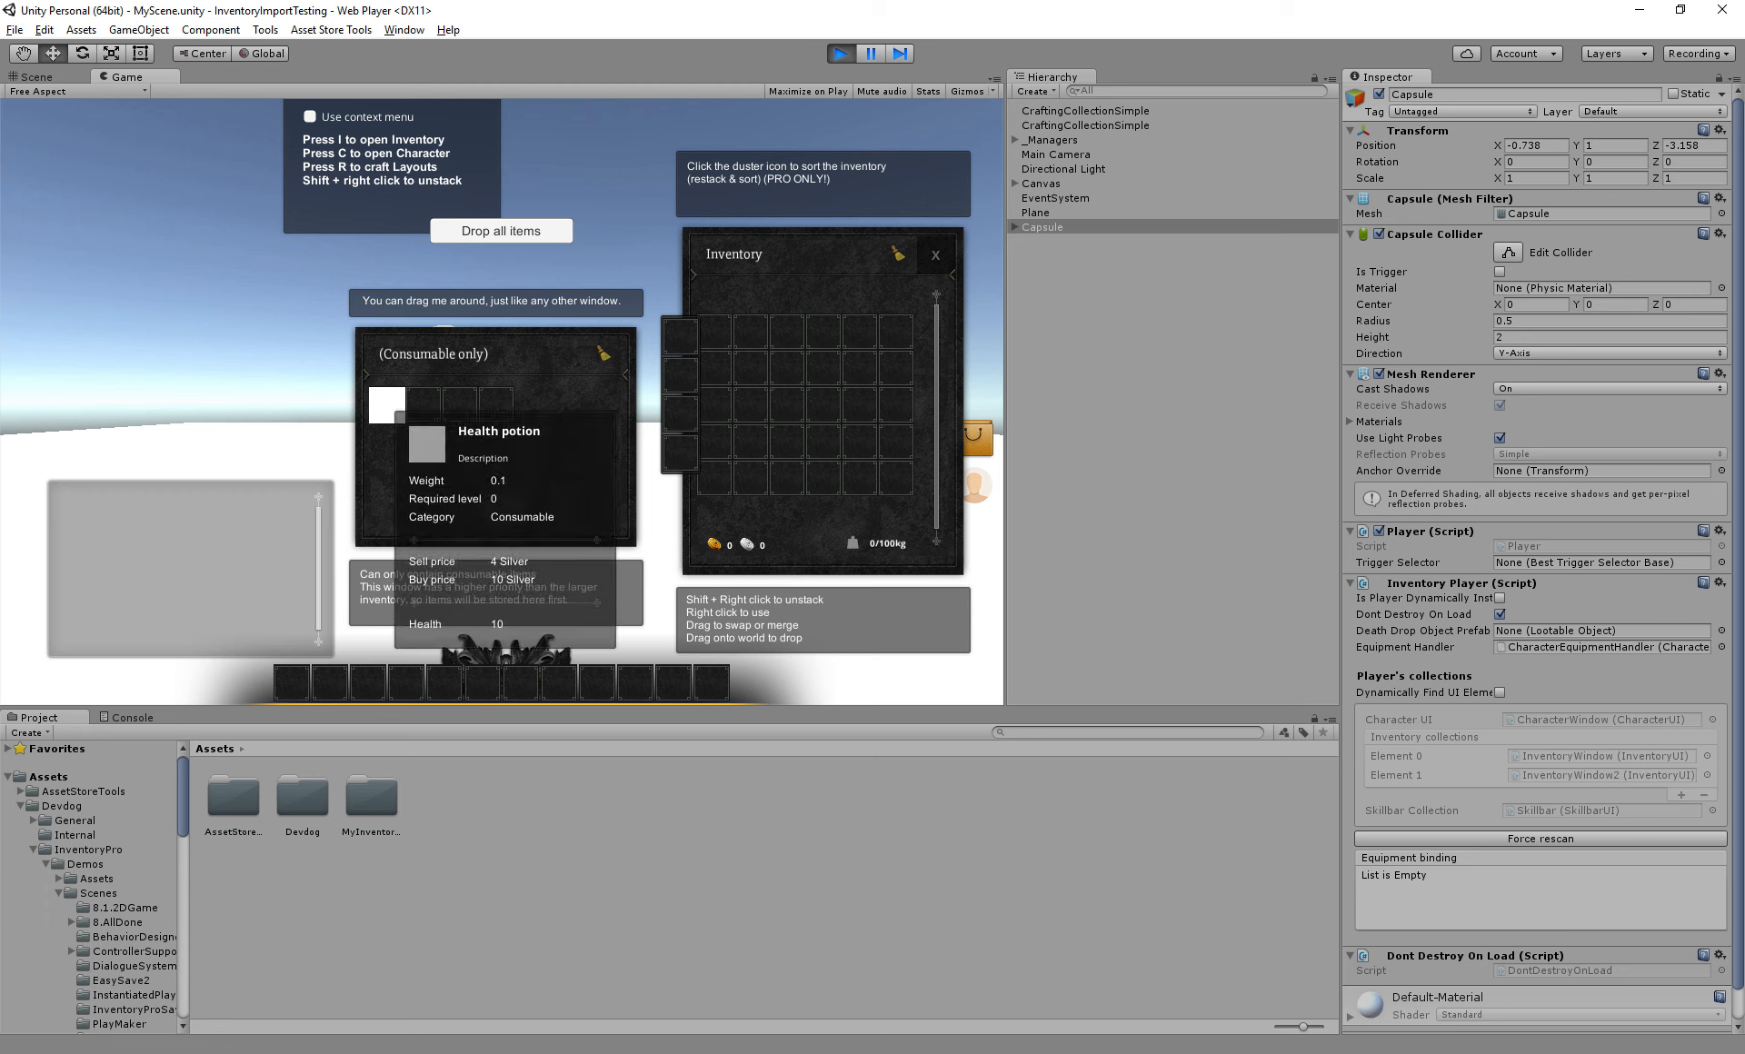
pyautogui.rightClick(392, 408)
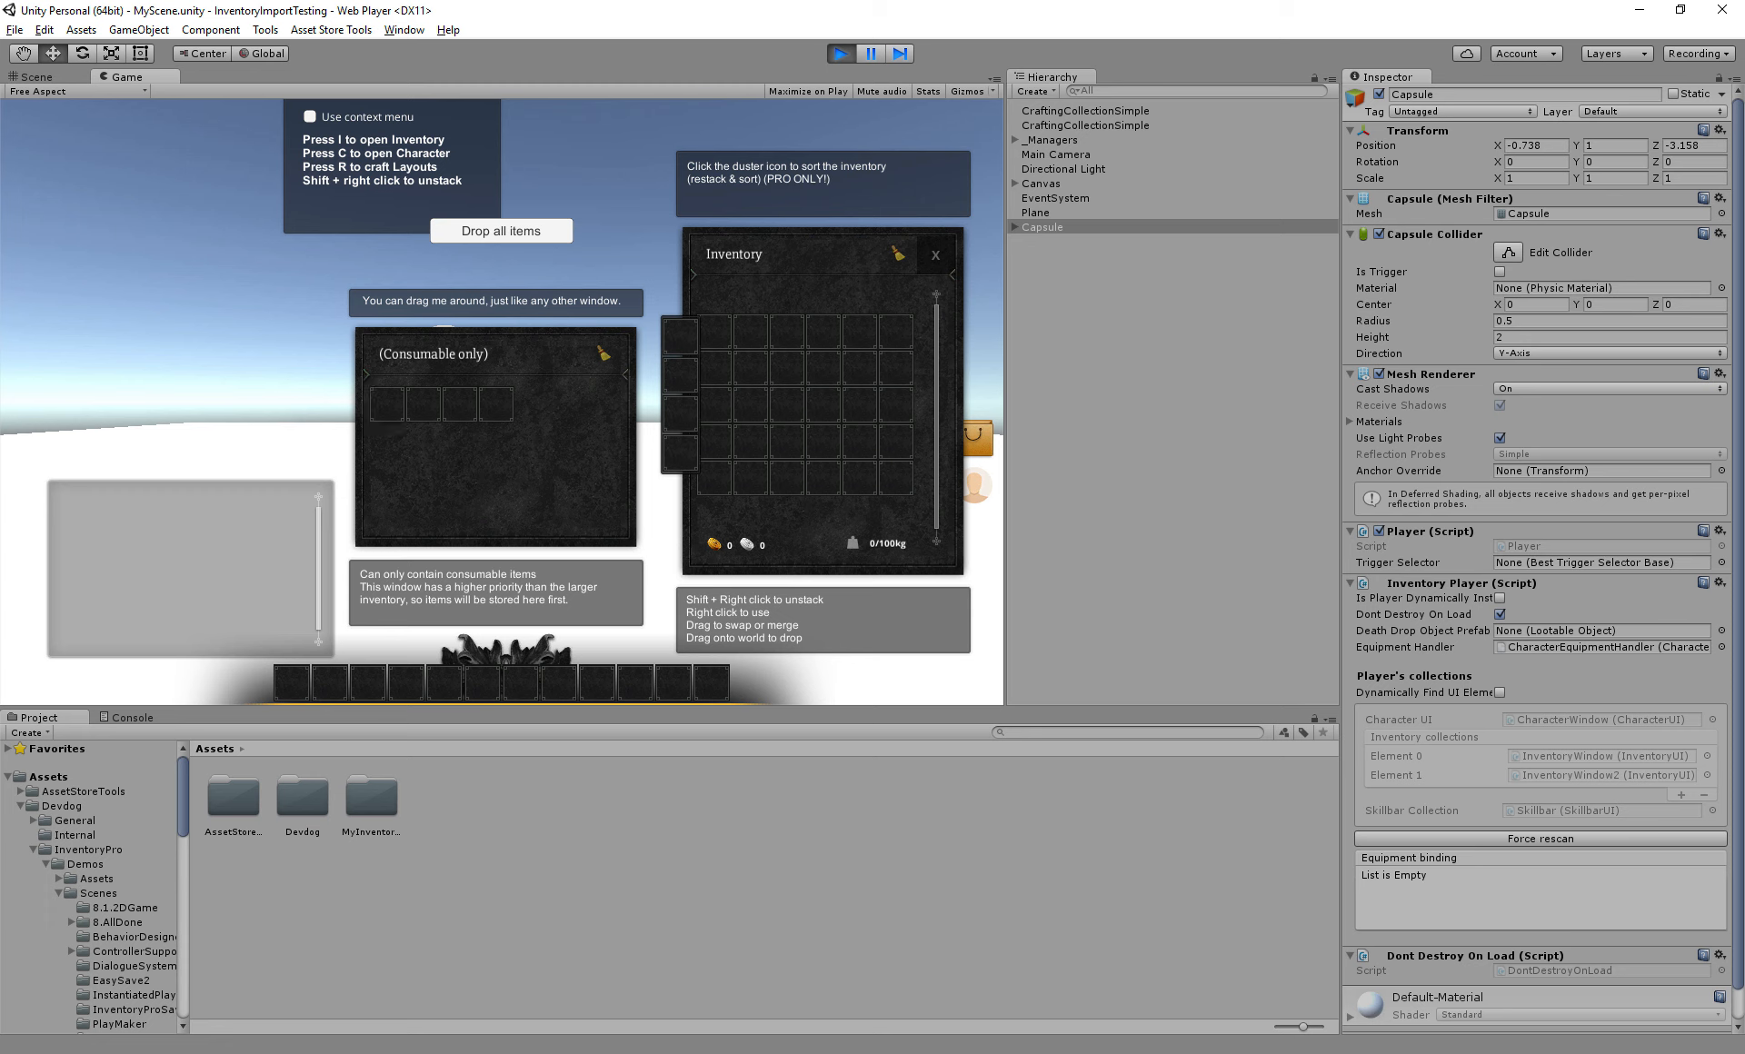